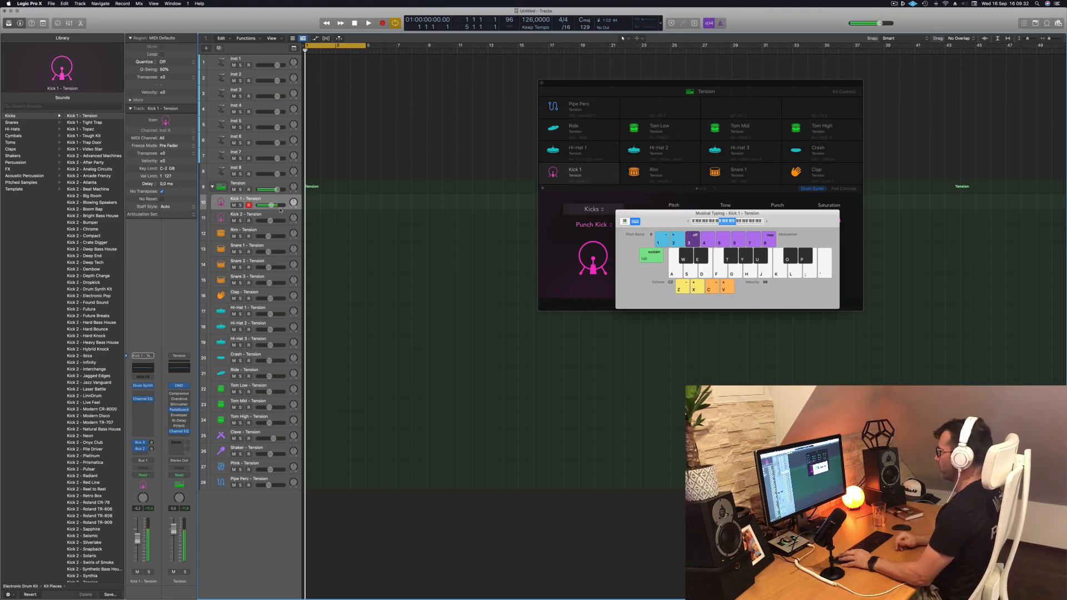
Record a one-bar kick pattern of repeated hits on the Kick 1 - Tension track using Musical Typing
click(281, 214)
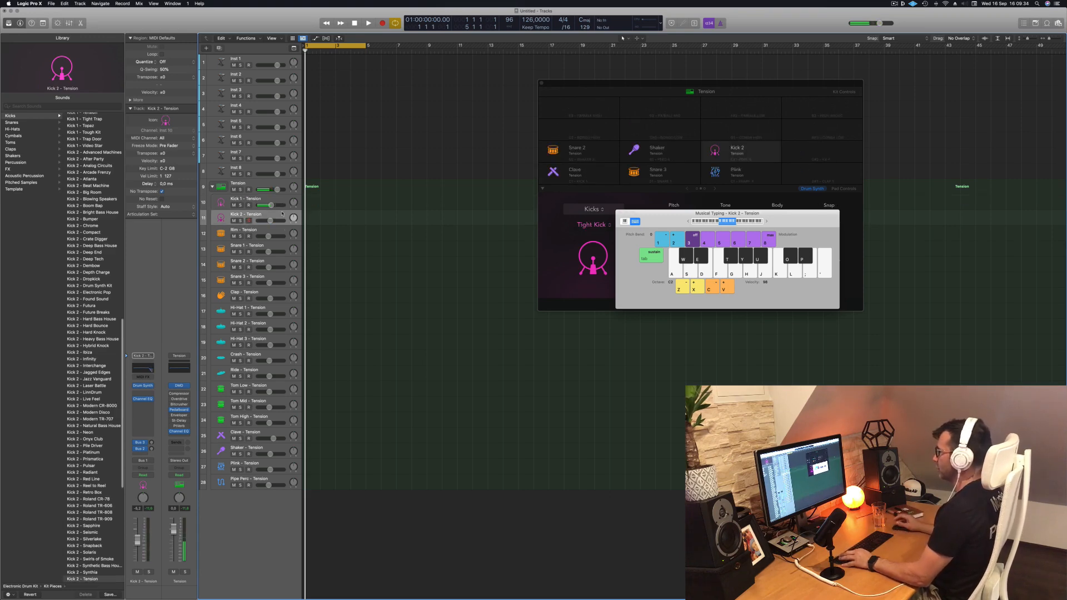
click(281, 199)
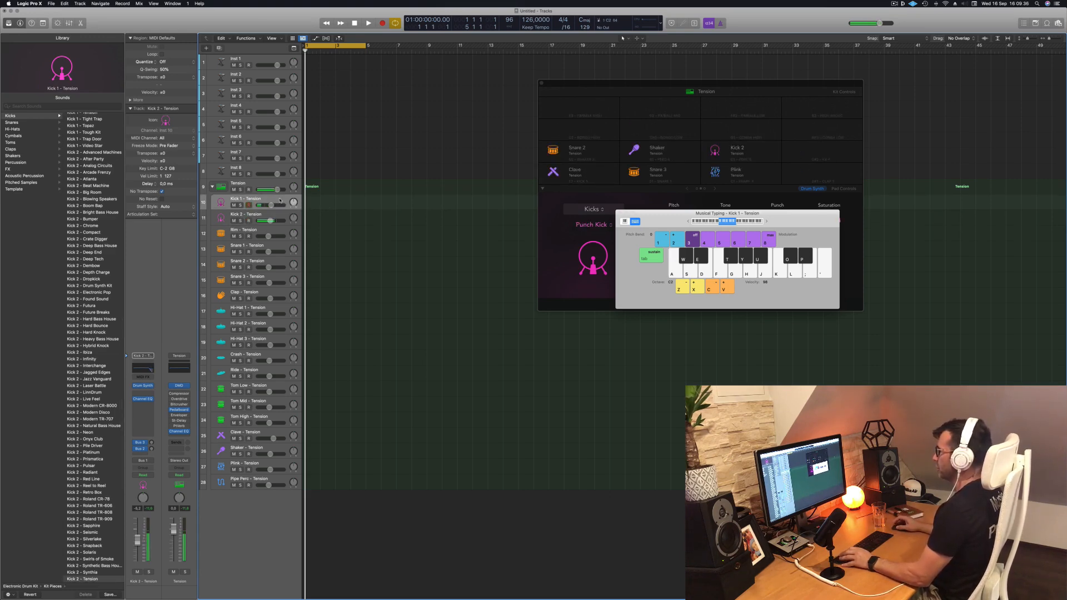
key(r)
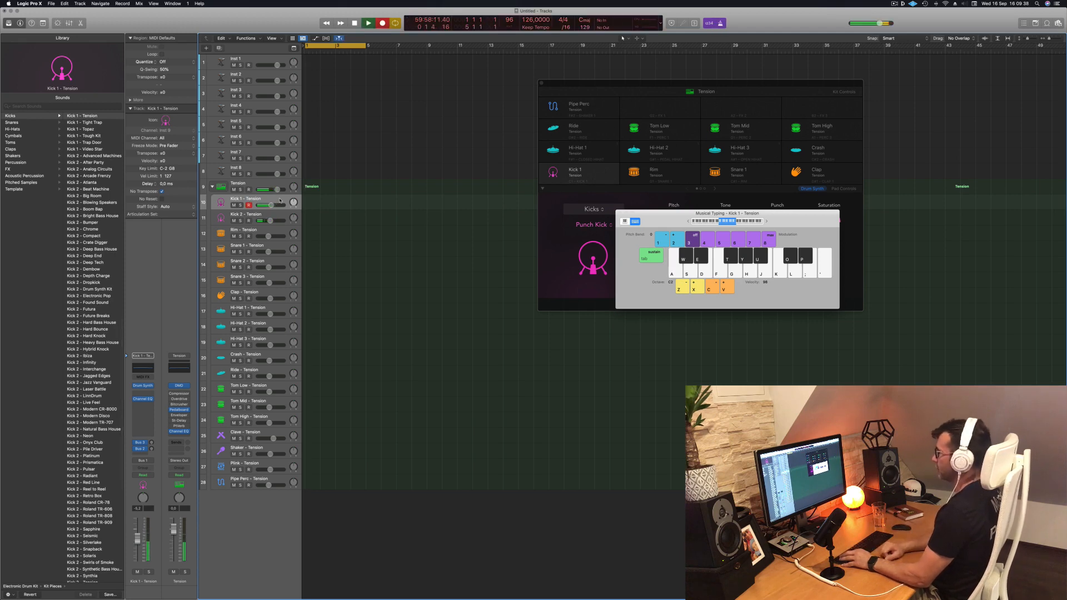
key(a)
key(a)
key(a)
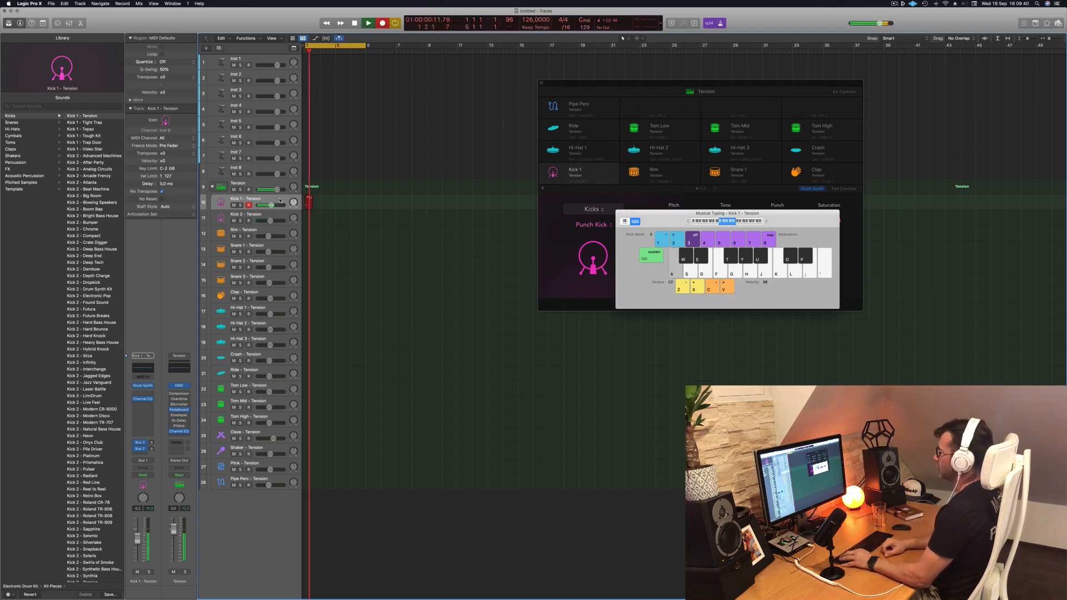
key(space)
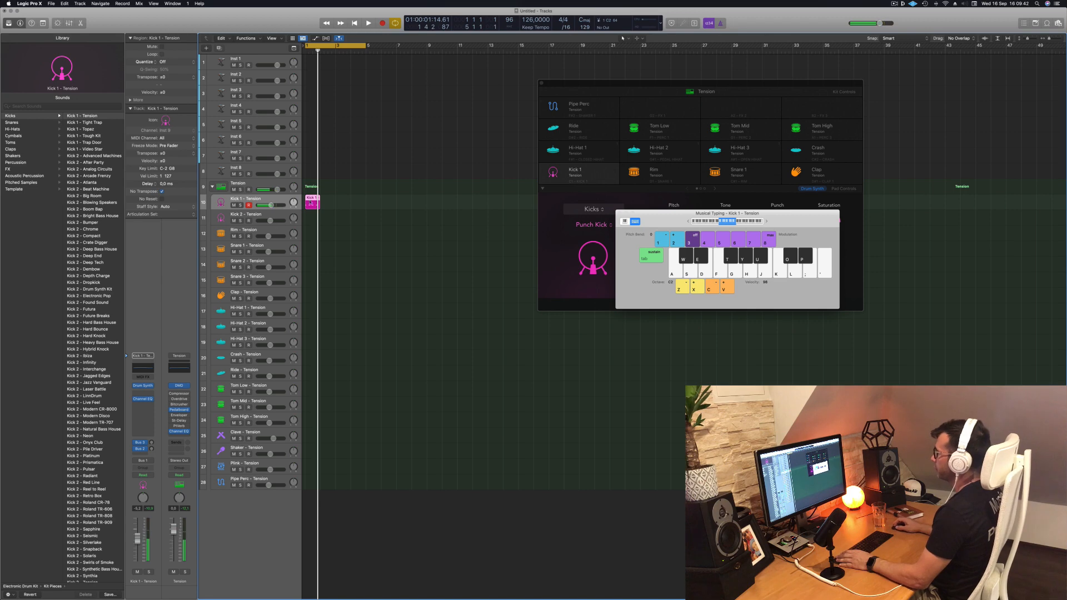
Open the recorded kick region in the Piano Roll and copy the region to fill four bars
double_click(312, 200)
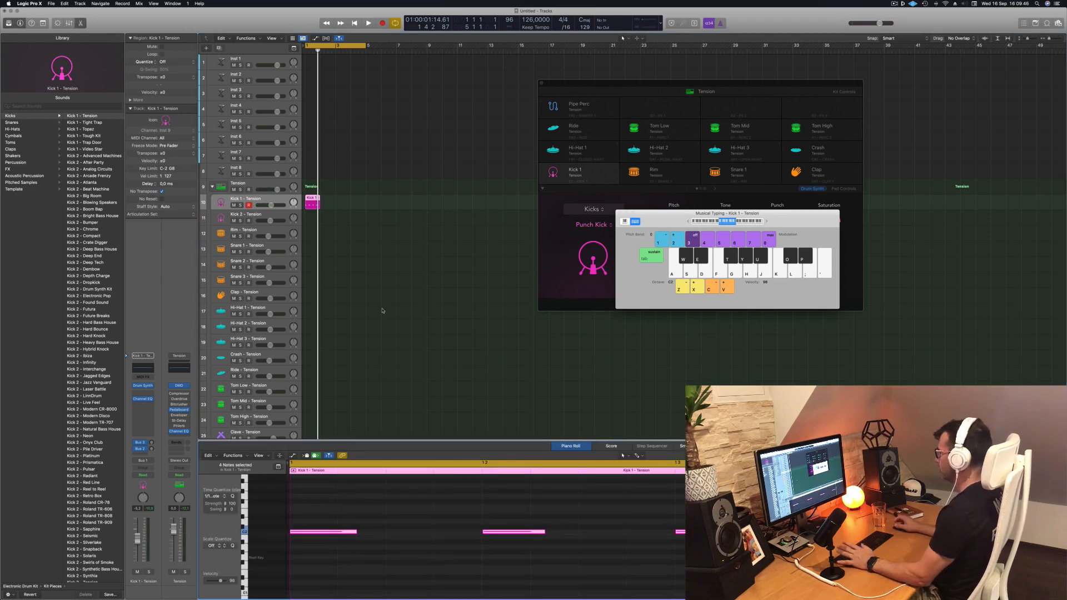
key(space)
drag(312, 199, 345, 201)
key(space)
Move the Musical Typing and Drum Machine Designer windows apart and play back the four-bar kick loop
drag(723, 214, 864, 183)
click(709, 89)
drag(709, 89, 664, 107)
key(space)
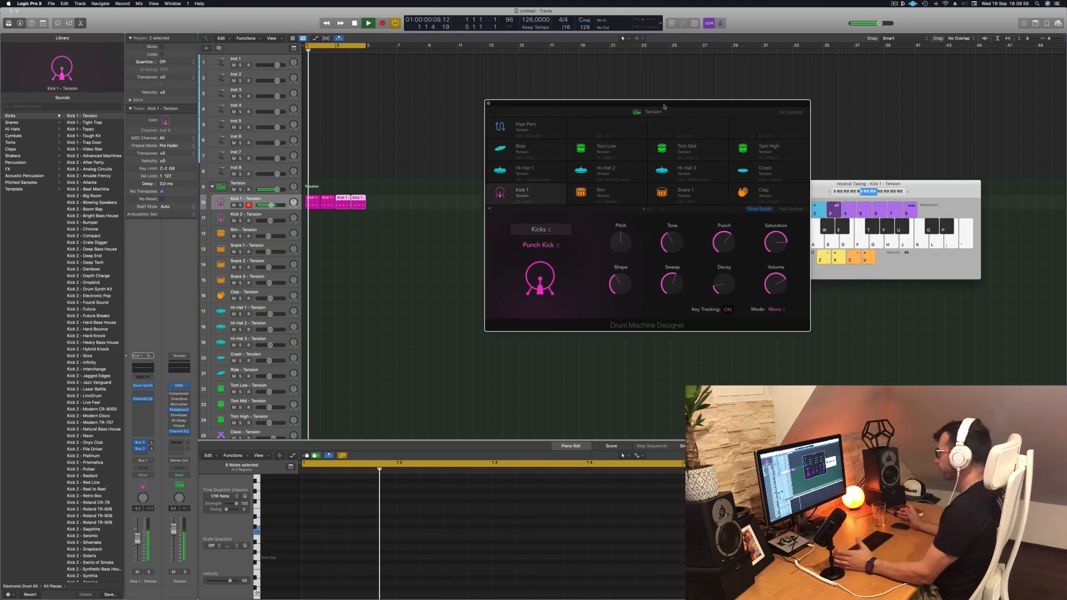
key(space)
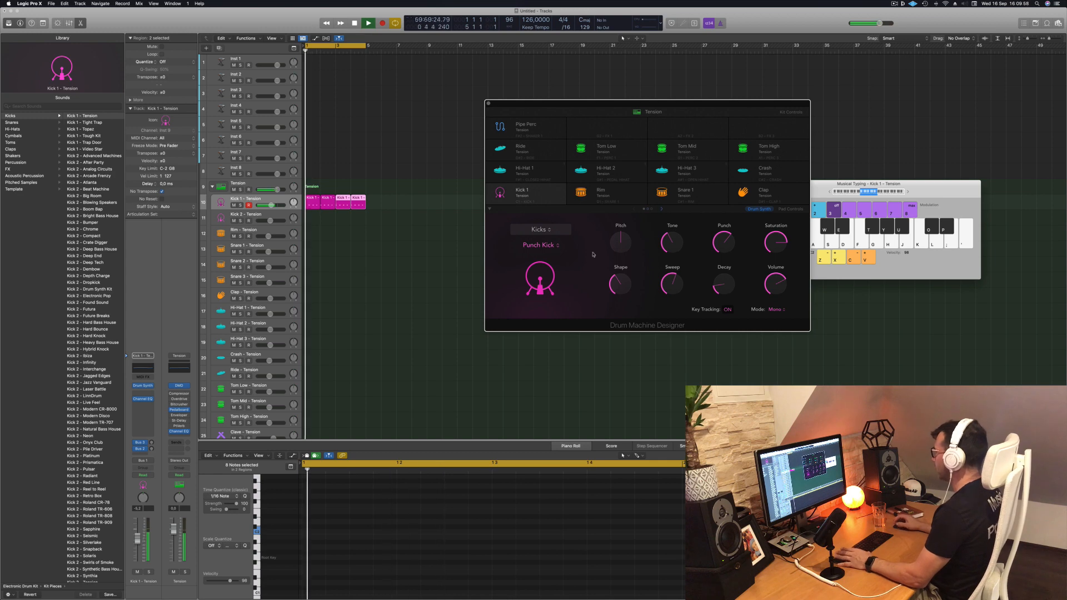
key(space)
Shape the Punch Kick while it loops: lower Pitch, Sweep and Punch, set Decay to about 40%, and raise Shape
drag(622, 241, 625, 249)
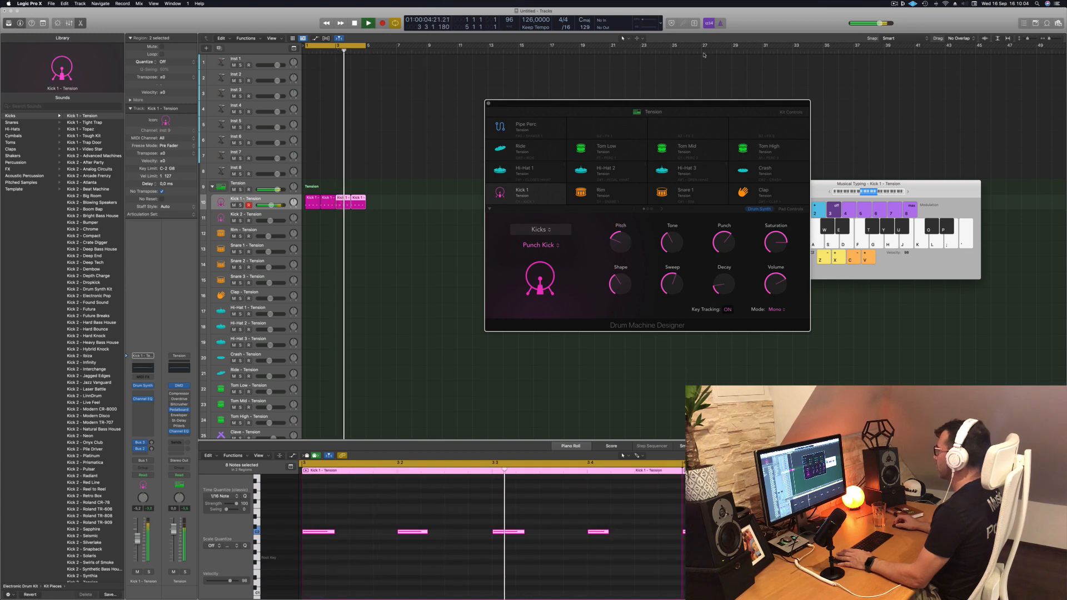
drag(690, 104, 608, 75)
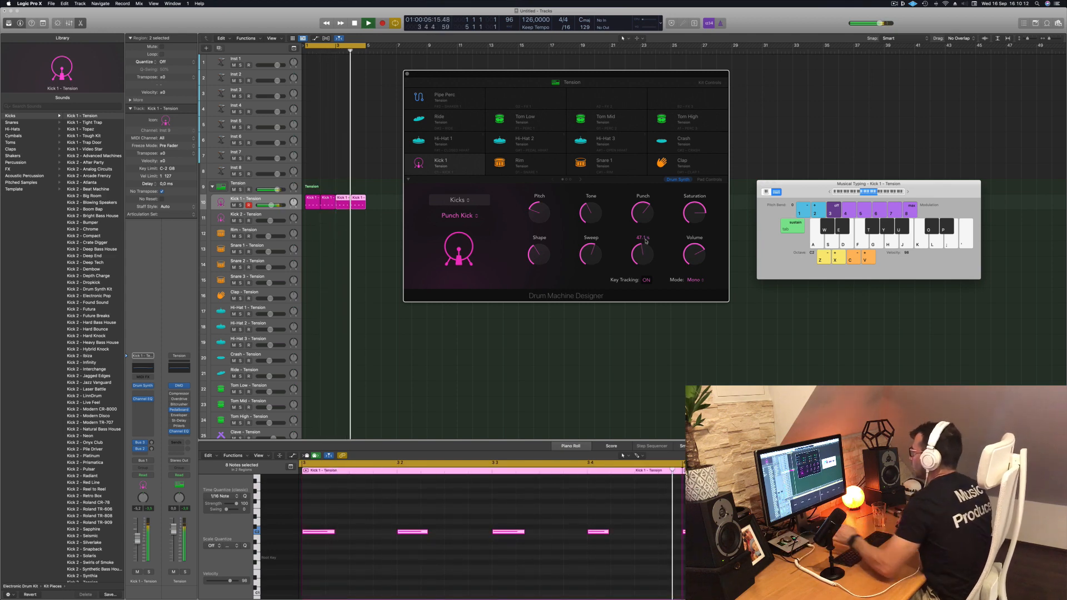
drag(645, 242, 644, 253)
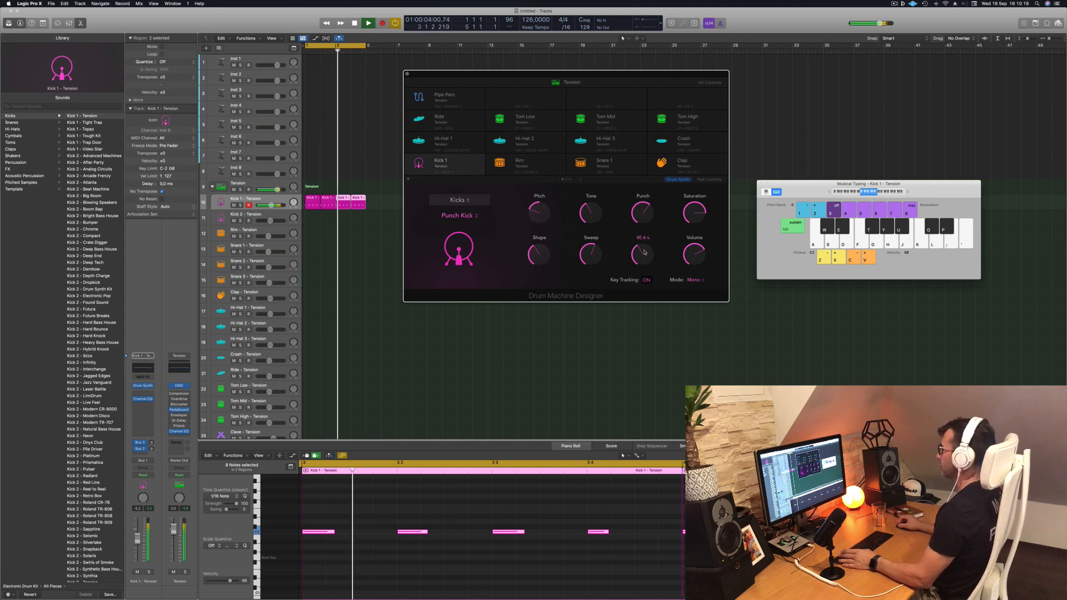
mouse_move(591, 253)
mouse_down()
mouse_move(593, 236)
mouse_move(594, 262)
mouse_up()
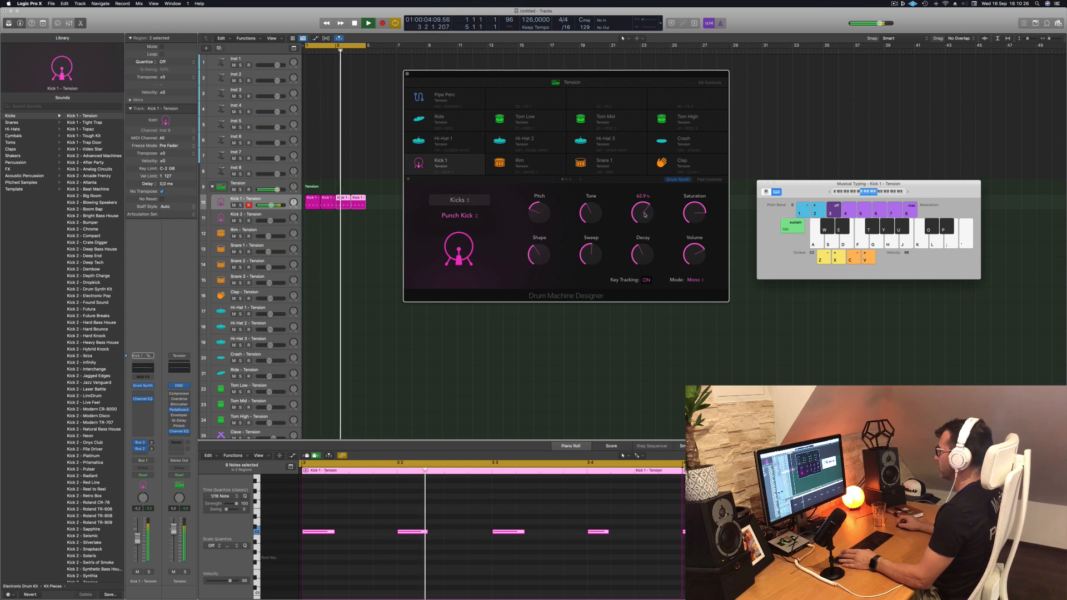
mouse_move(644, 215)
mouse_down()
mouse_move(646, 254)
mouse_move(652, 210)
mouse_move(651, 220)
mouse_up()
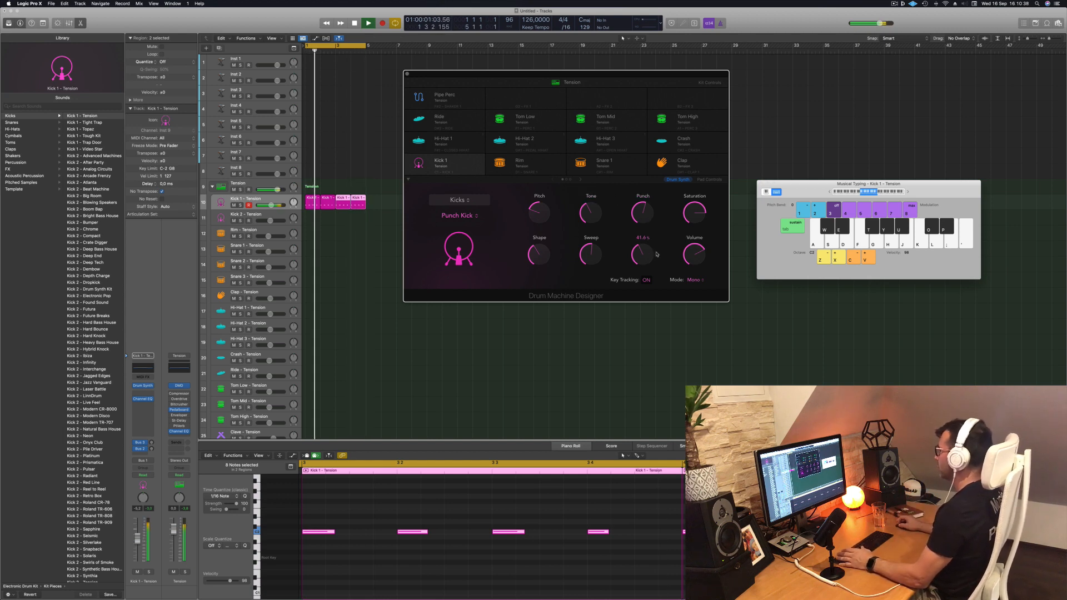
mouse_move(643, 257)
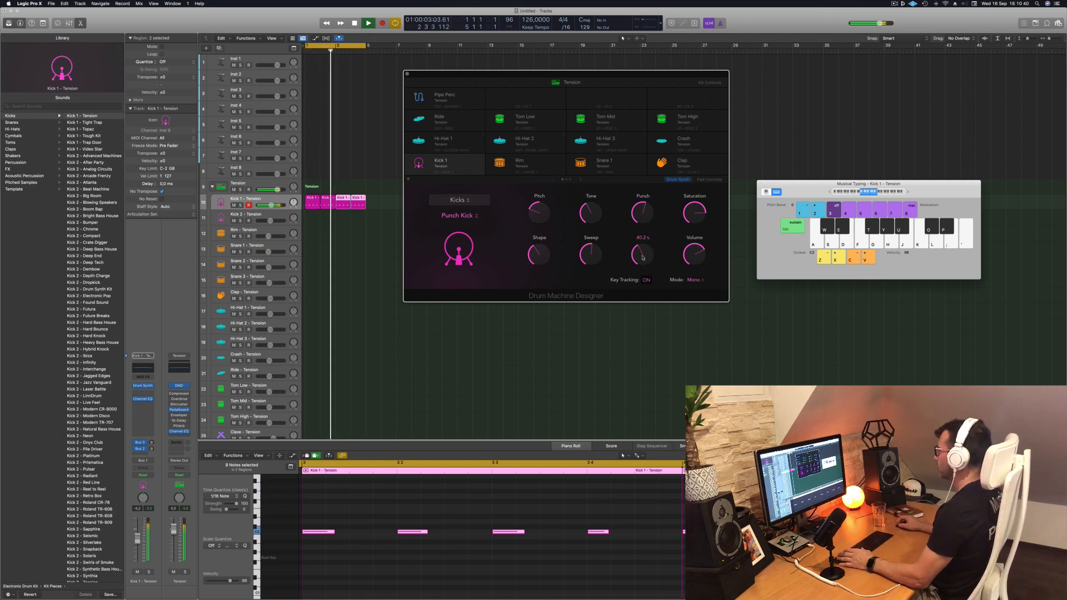
drag(543, 244, 545, 229)
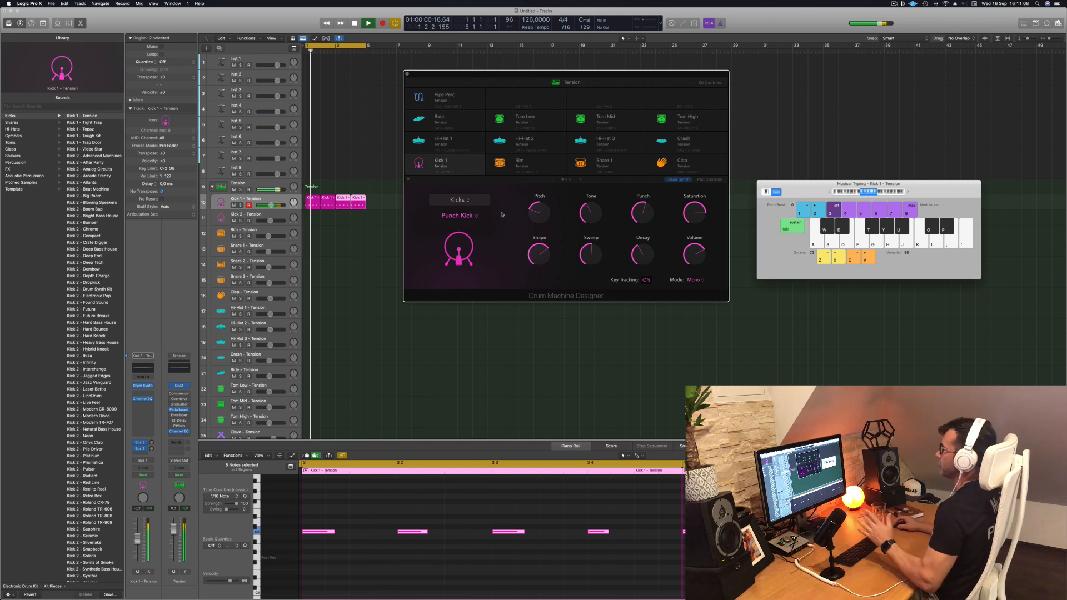
drag(604, 78, 617, 76)
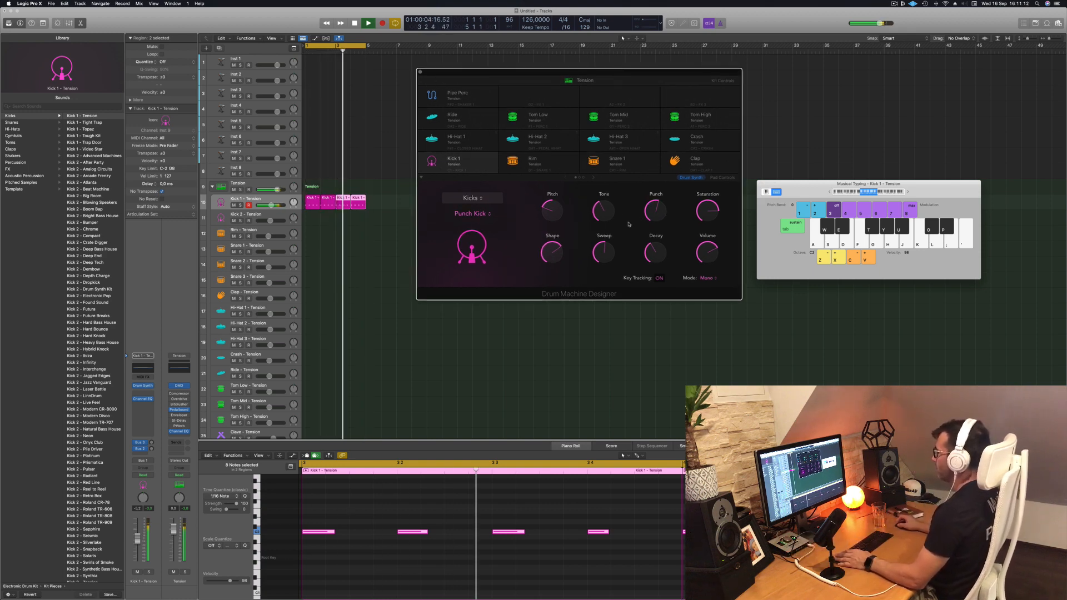
Copy the first kick region to the Hi-Hat 1 track and shift its notes half a beat onto the offbeats
key(space)
drag(508, 72, 632, 70)
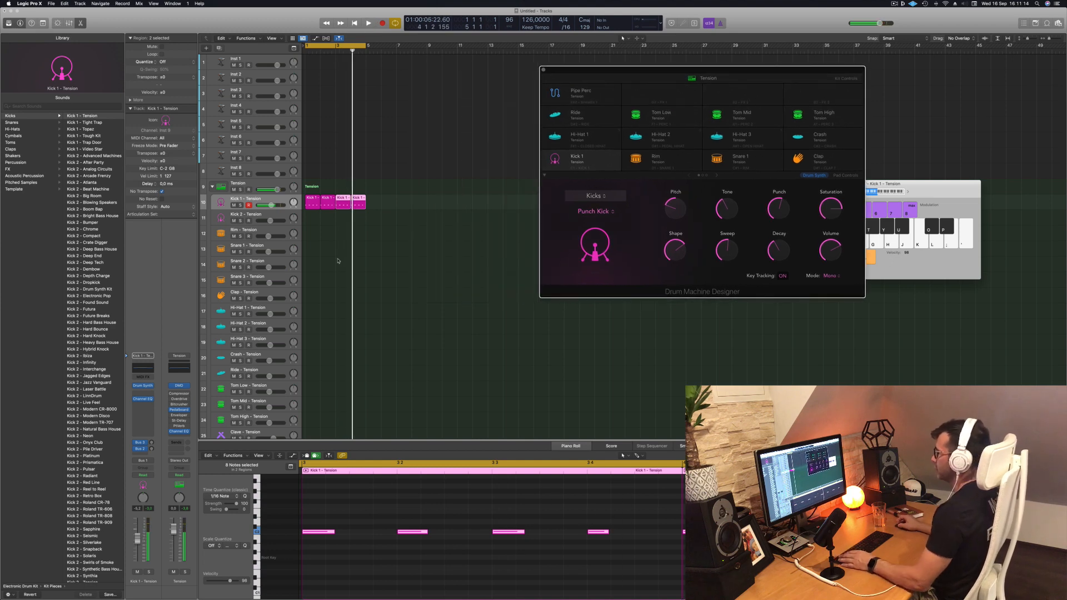
click(338, 262)
click(313, 205)
scroll(312, 221, down, 1)
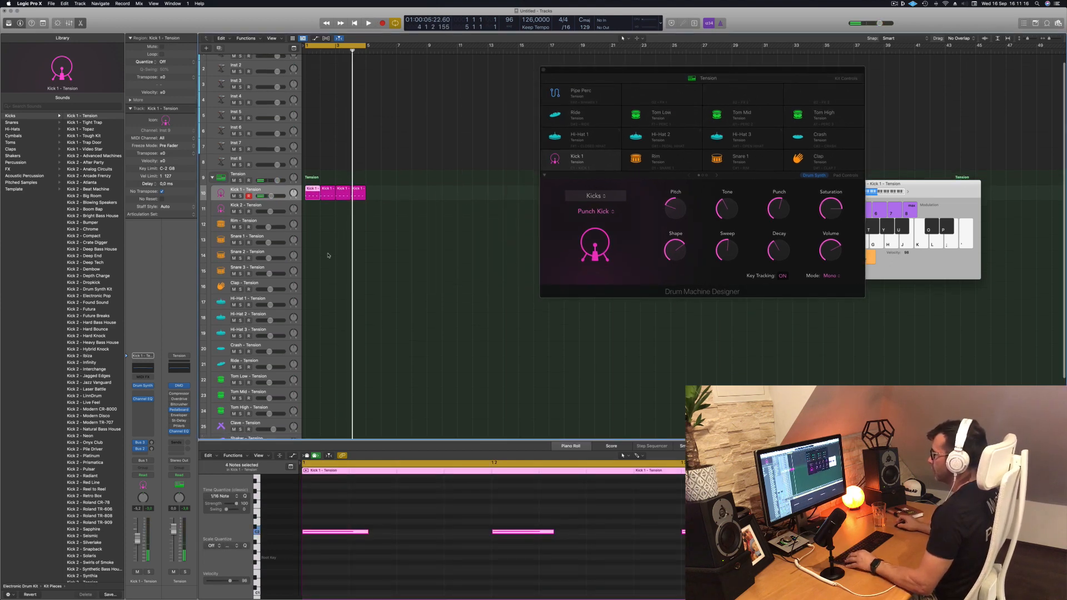
drag(312, 191, 312, 302)
drag(345, 519, 906, 545)
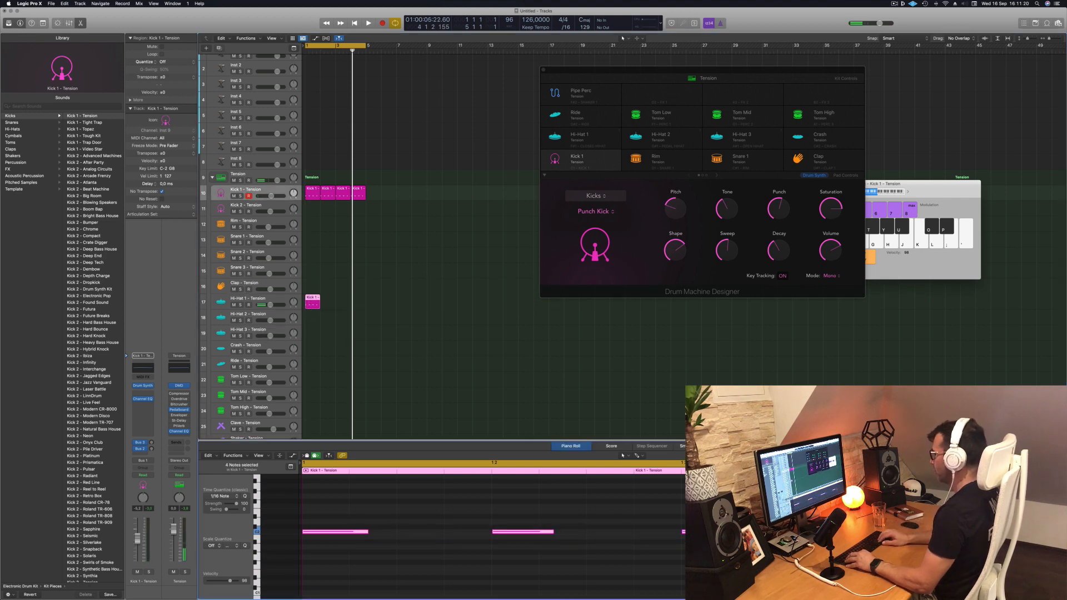
key(space)
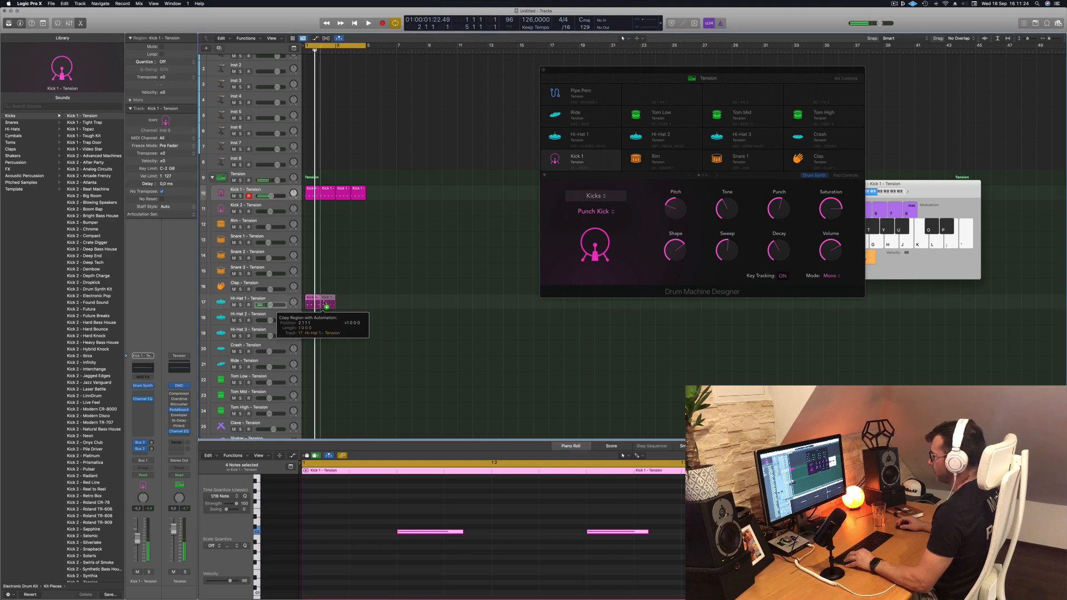
Repeat the offbeat region on the Hi-Hat 1 track to fill four bars and play it with that track selected
key(super+r)
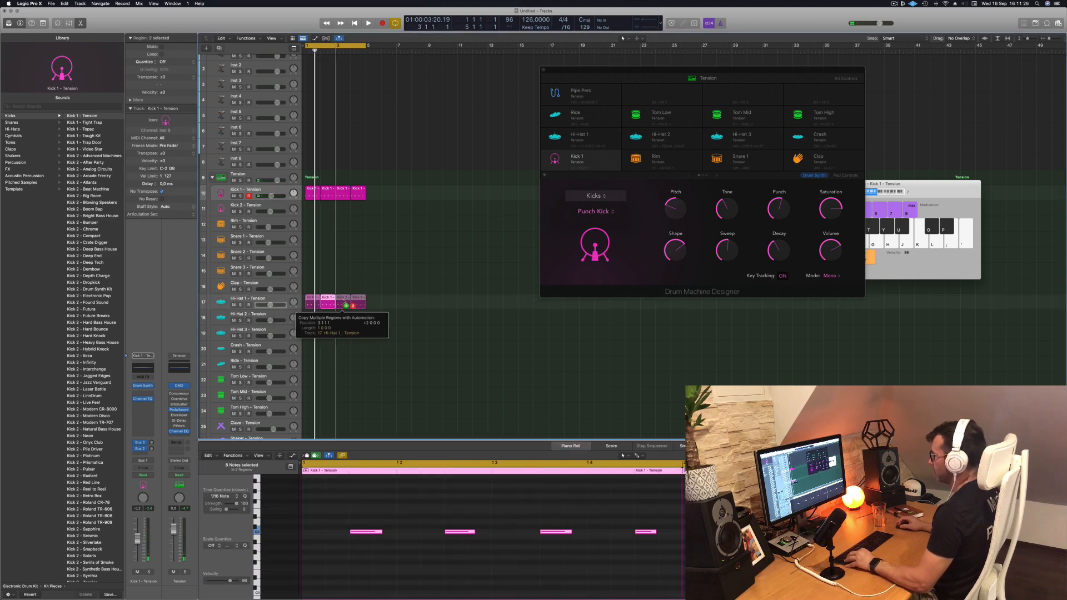
key(super+r)
click(284, 299)
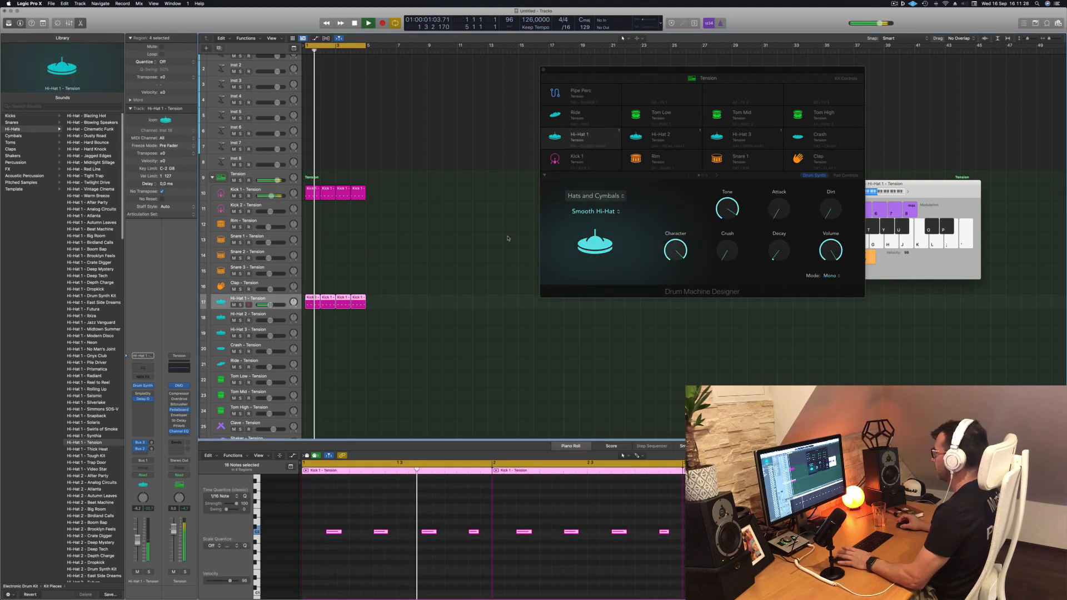
Raise Decay and Crush on the Smooth Hi-Hat and lower the Hi-Hat 1 and Kick 1 track levels
drag(739, 70, 649, 63)
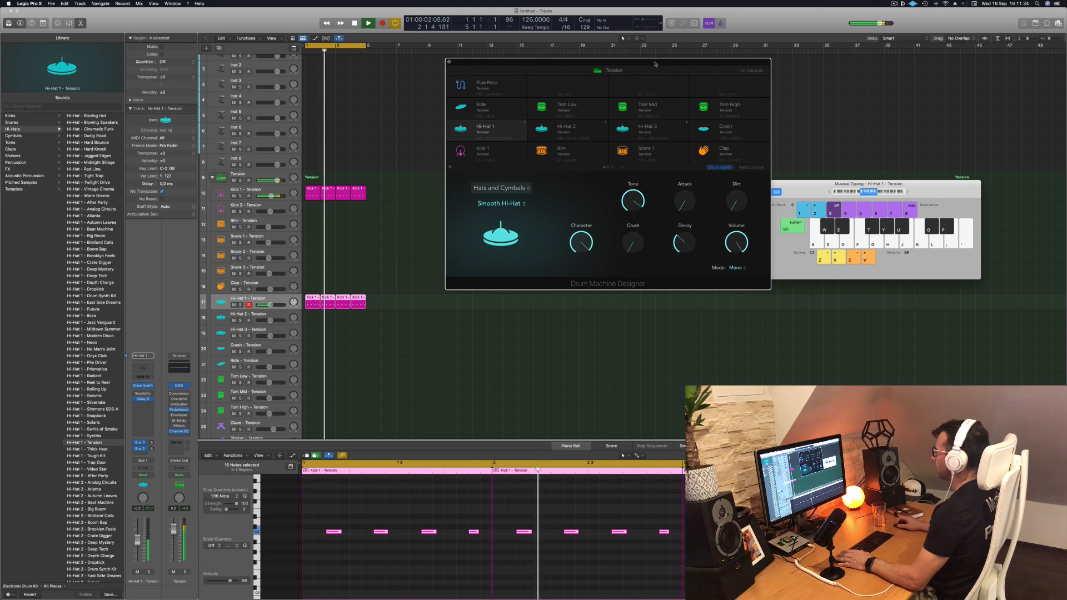
drag(656, 64, 685, 63)
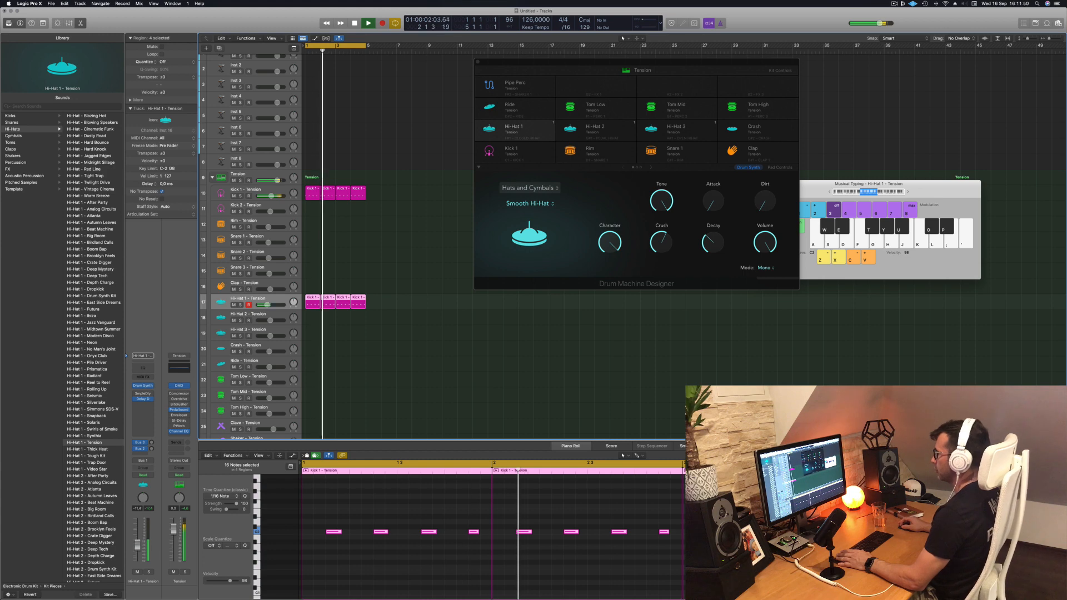
click(284, 193)
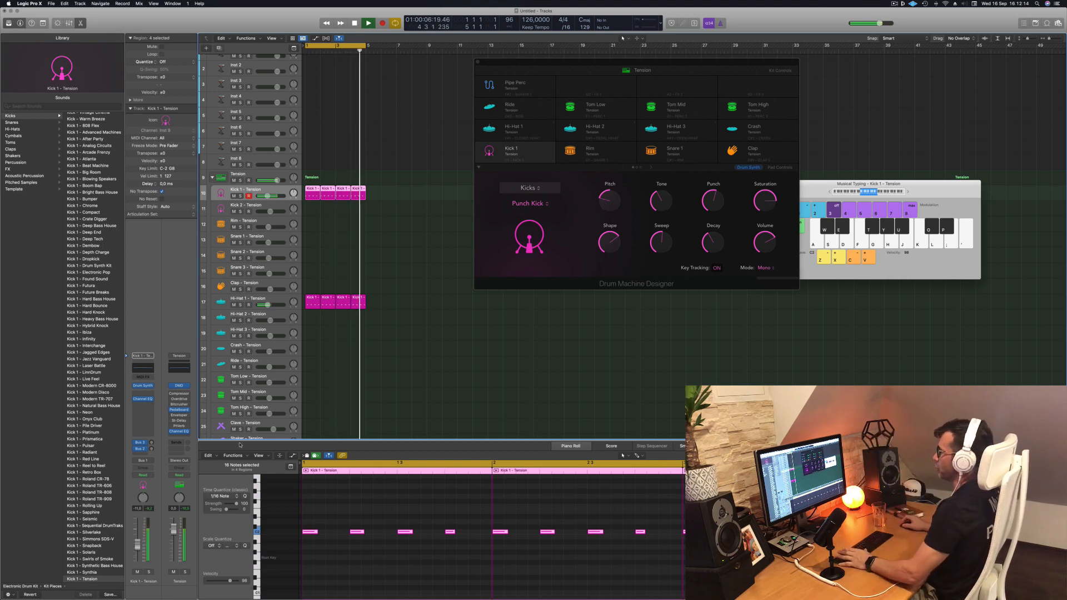
Reduce the Crush of the Hi-Hat 1 sound to about 40%
click(244, 300)
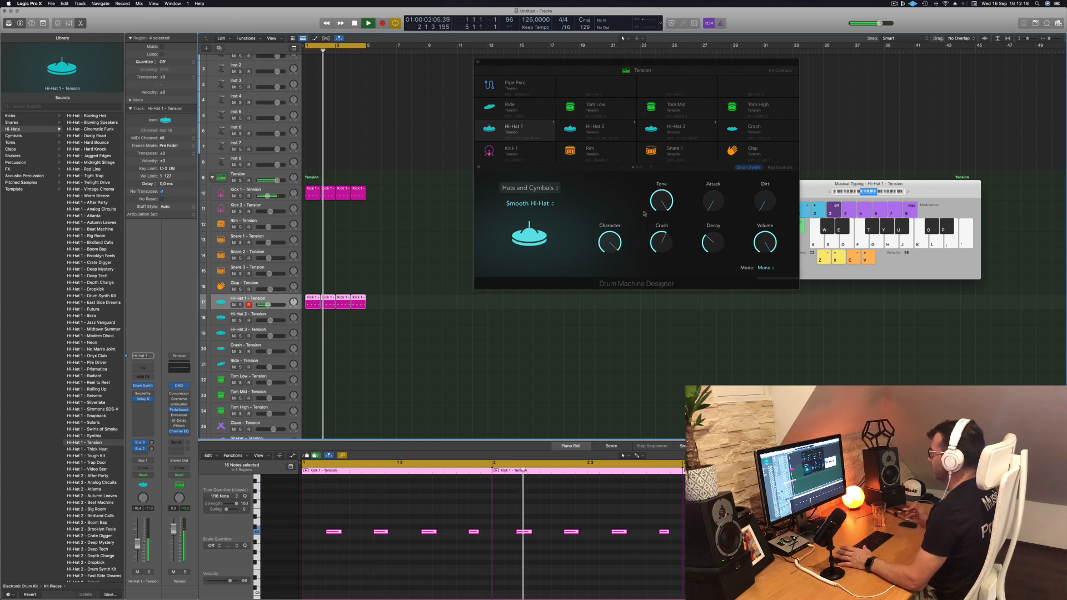
mouse_move(662, 244)
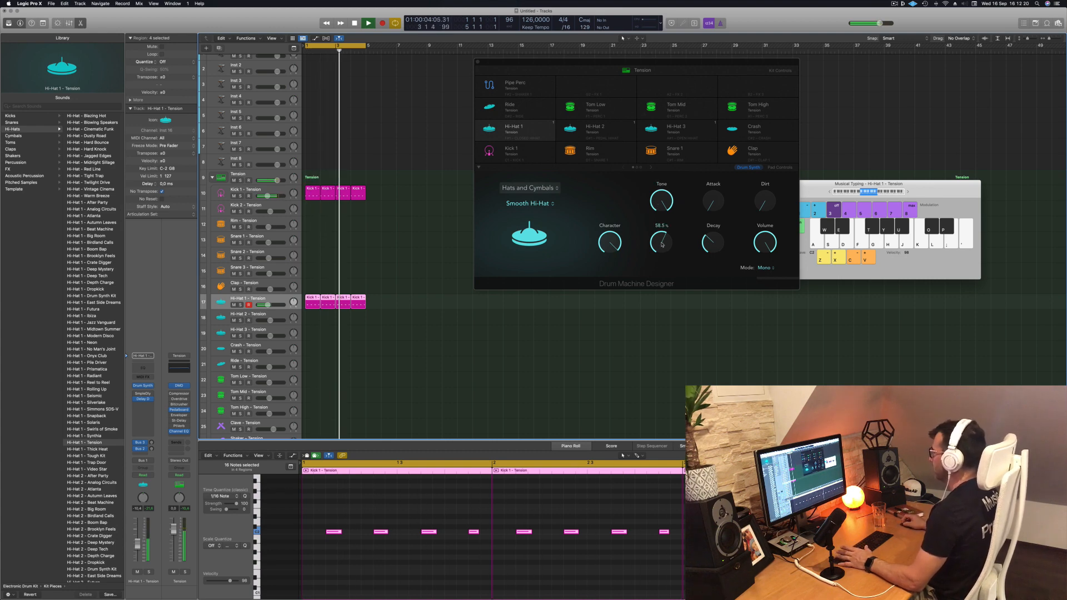
drag(662, 245, 663, 260)
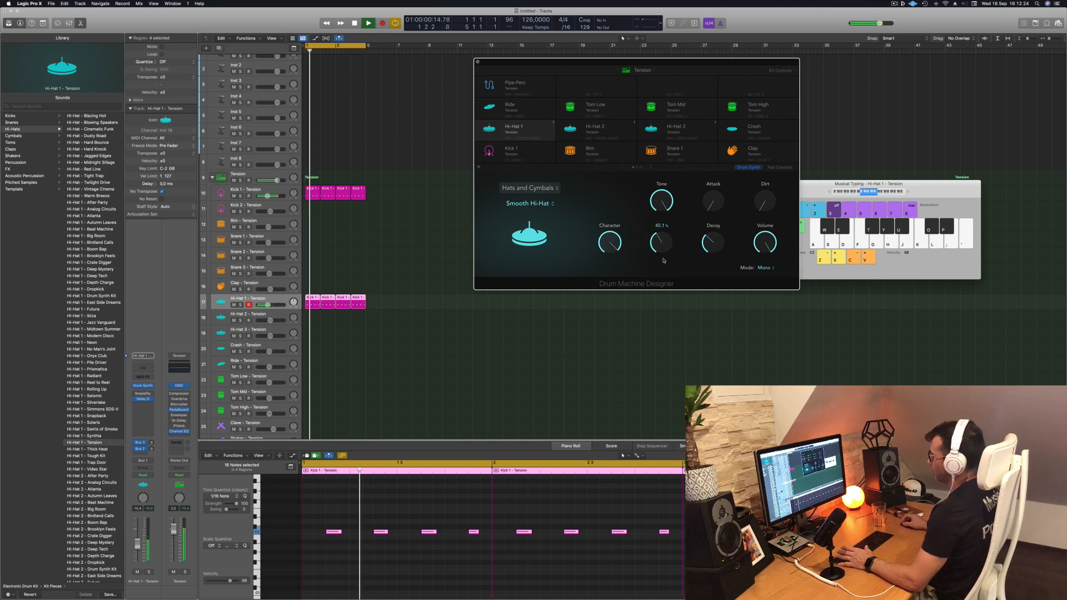
click(131, 484)
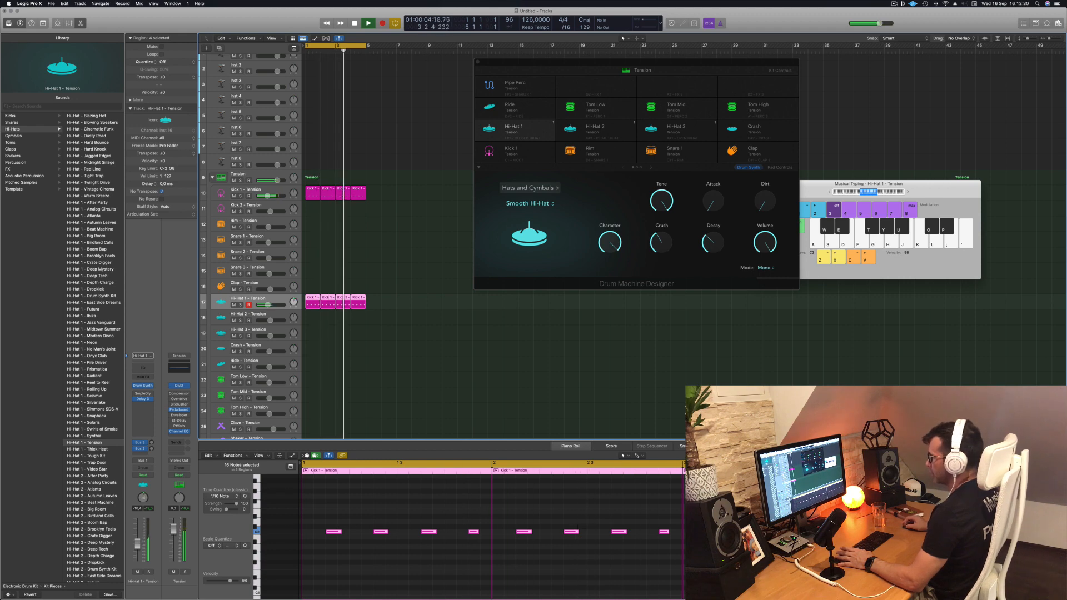
Copy the first region of the Hi-Hat 1 track to the start of the Tom Low track
drag(636, 63, 792, 60)
click(482, 195)
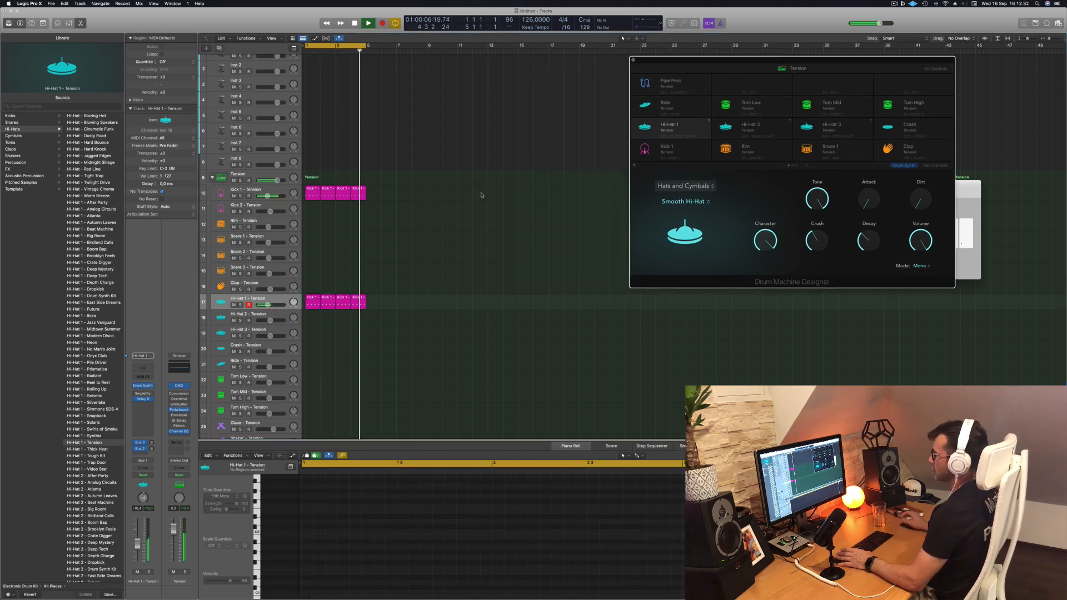
scroll(445, 220, down, 4)
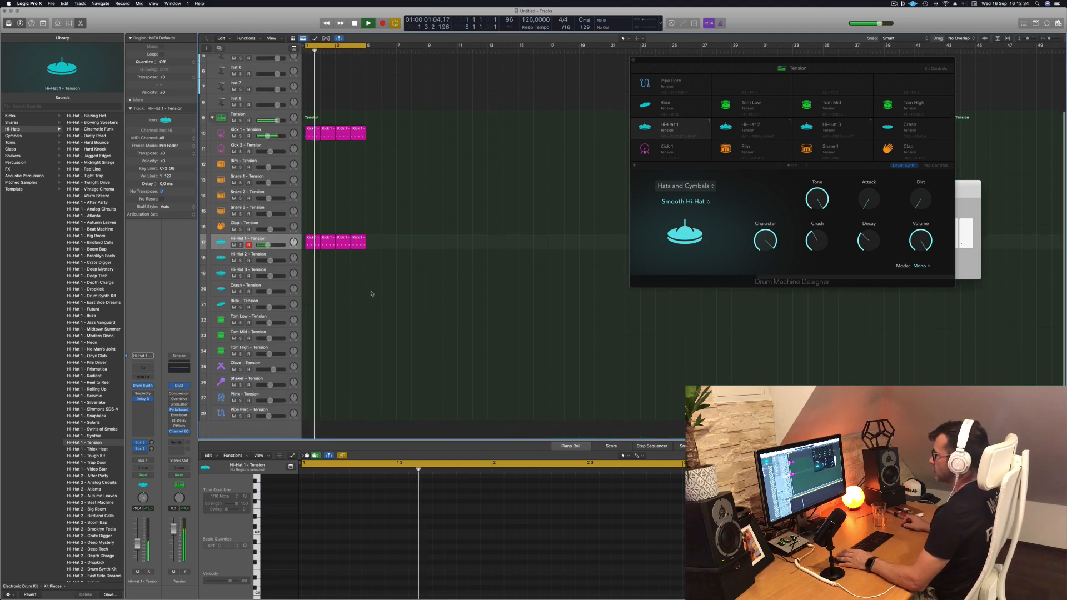
scroll(356, 267, down, 1)
drag(309, 228, 309, 314)
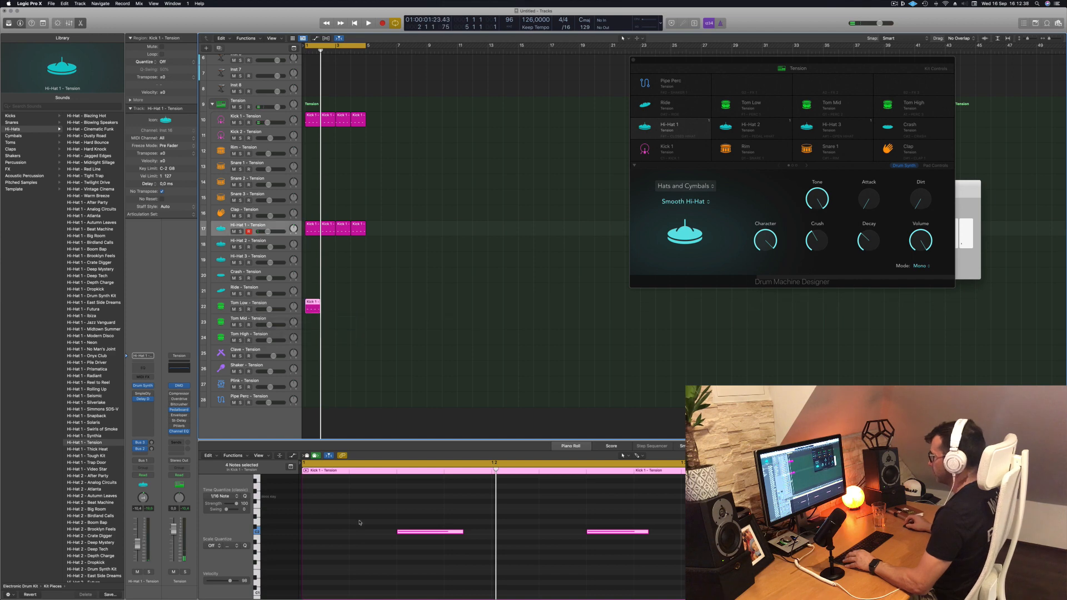
Replace the notes in the Tom Low region with two short C2 notes late in the bar
drag(357, 511, 646, 558)
key(Delete)
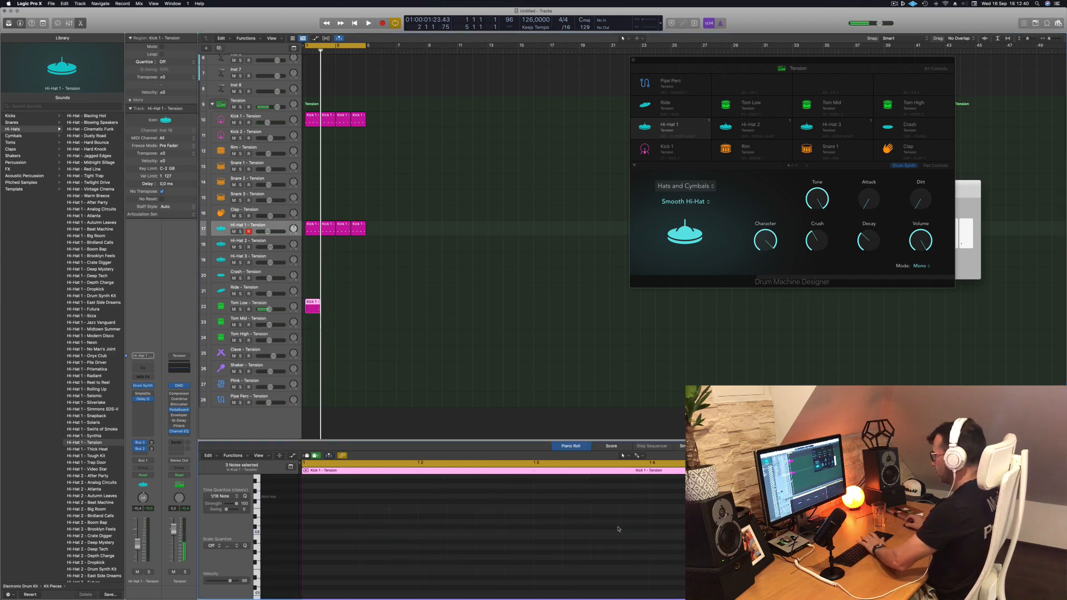
key(space)
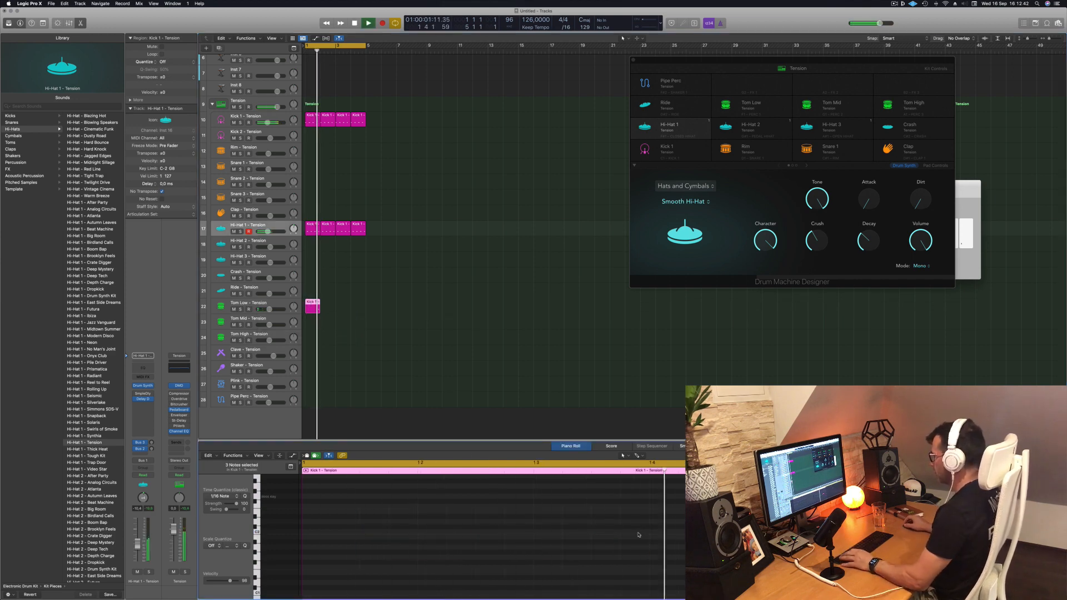
click(651, 533)
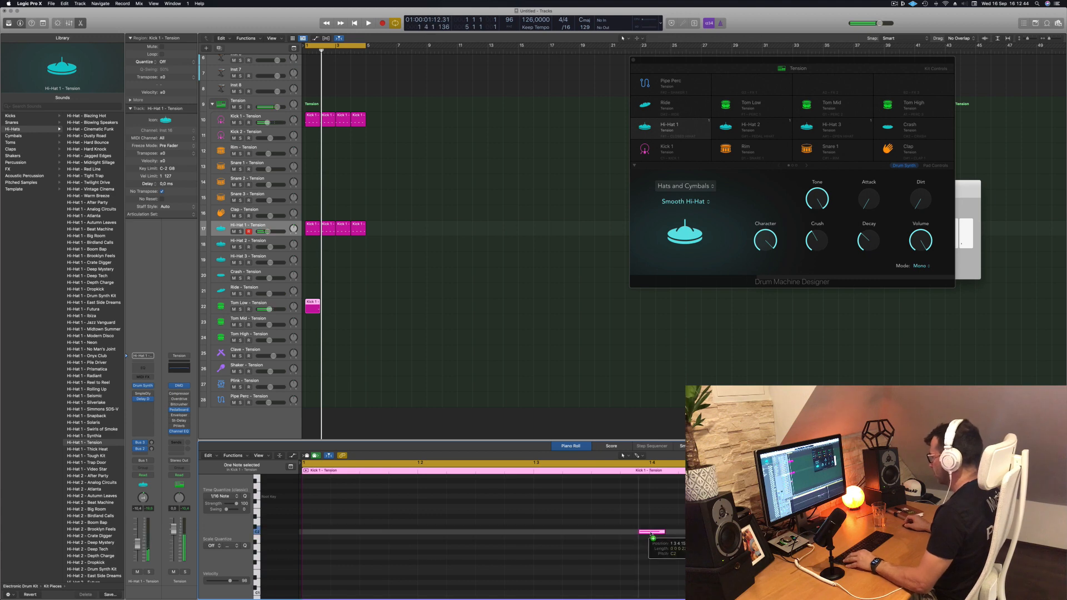
key(space)
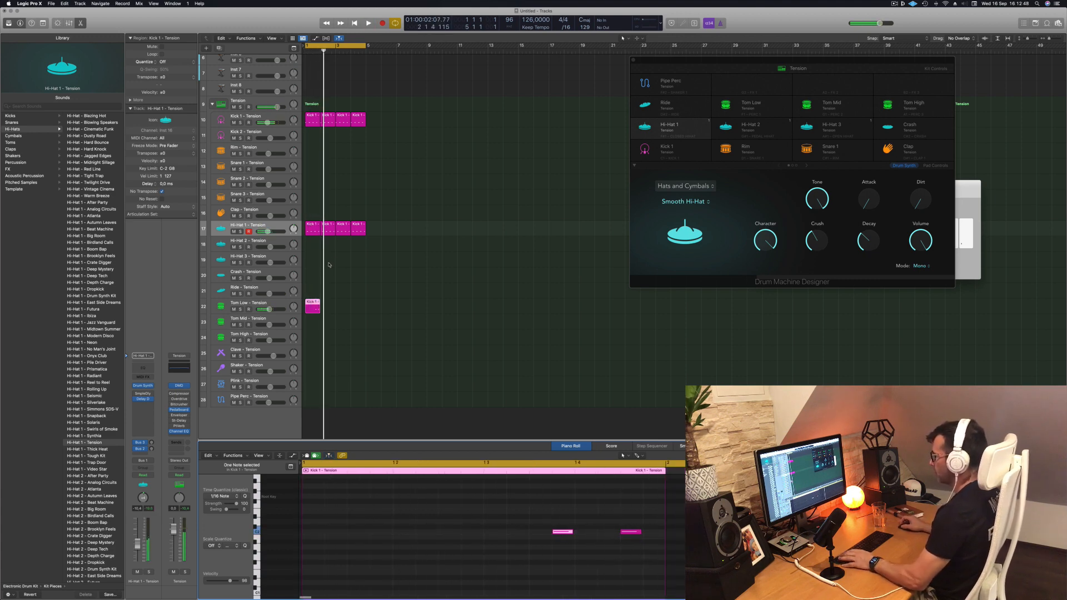
Repeat the Tom Low region to fill four bars
click(320, 305)
mouse_move(320, 305)
mouse_down()
mouse_move(345, 309)
mouse_move(317, 309)
mouse_up()
scroll(382, 508, down, 3)
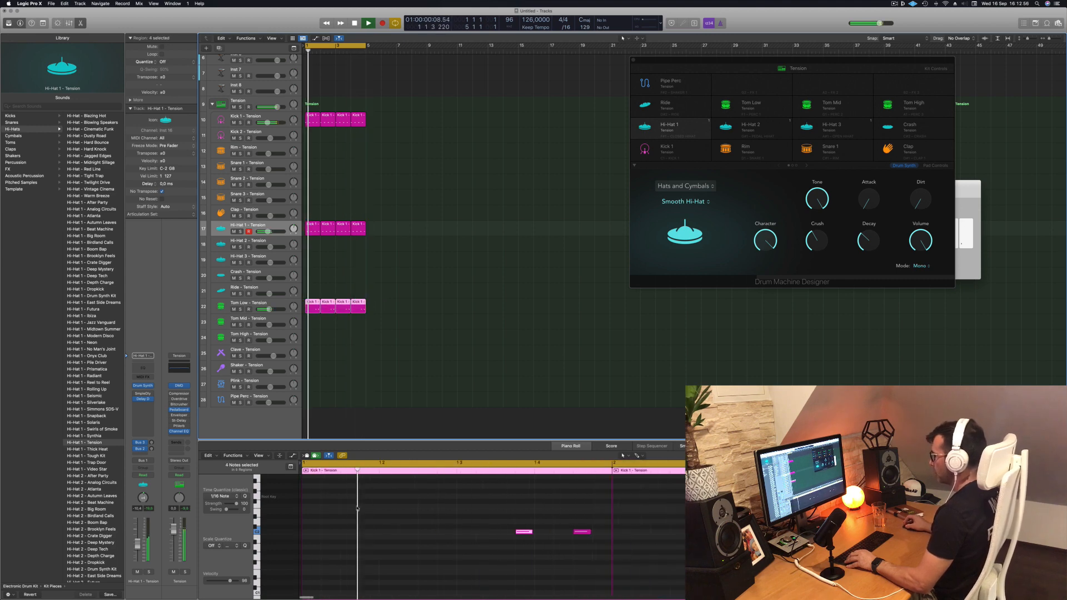
click(365, 325)
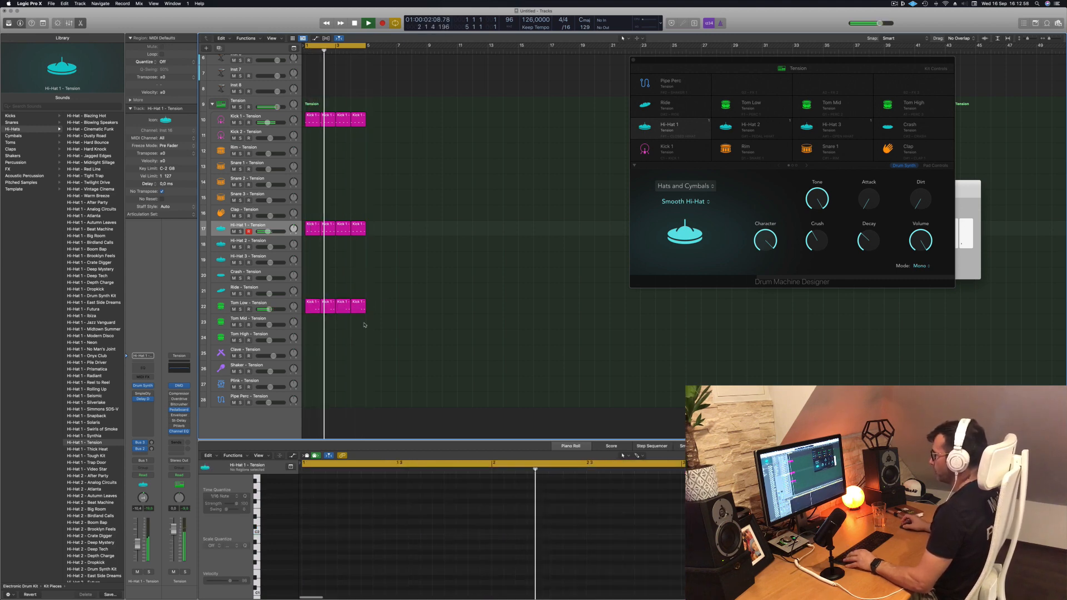
Try all notes of the four Tom Low regions one octave higher and shift them back down an octave
drag(398, 296, 308, 318)
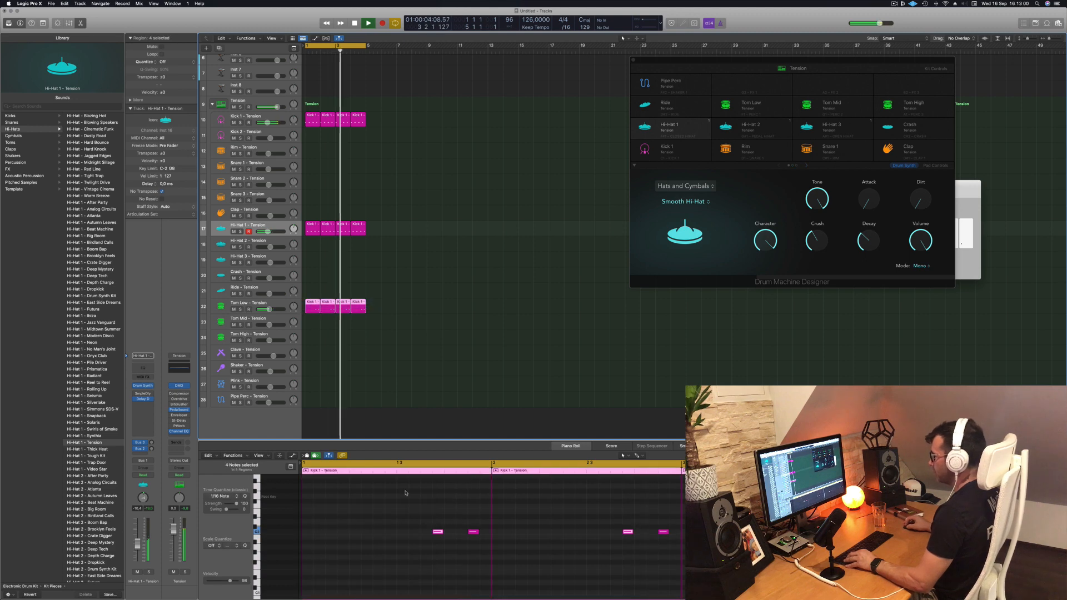
scroll(406, 493, down, 3)
drag(329, 512, 604, 559)
key(alt+shift+Up)
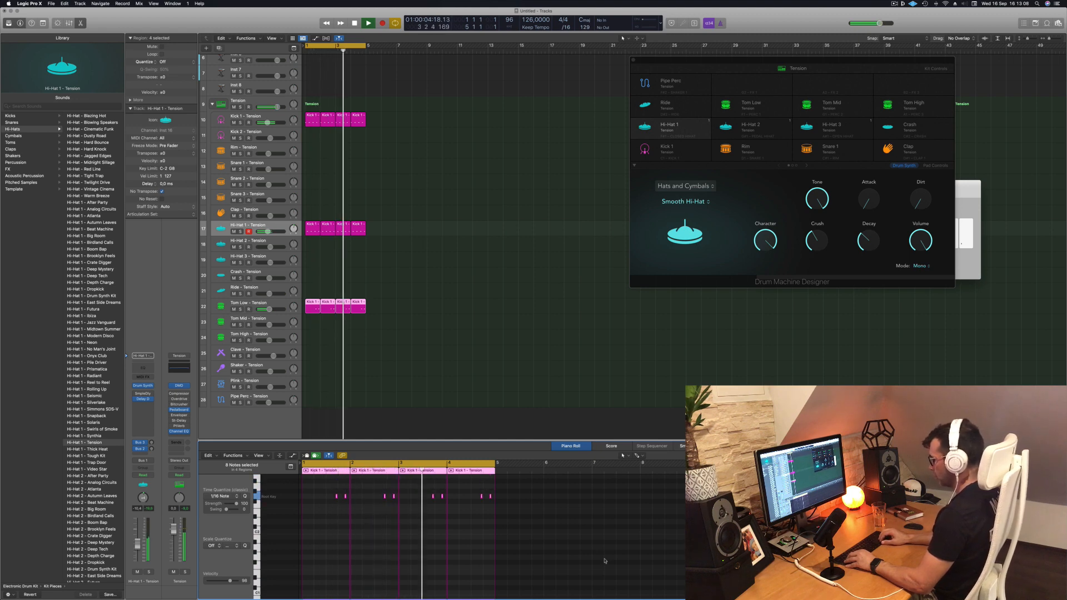
key(alt+shift+Down)
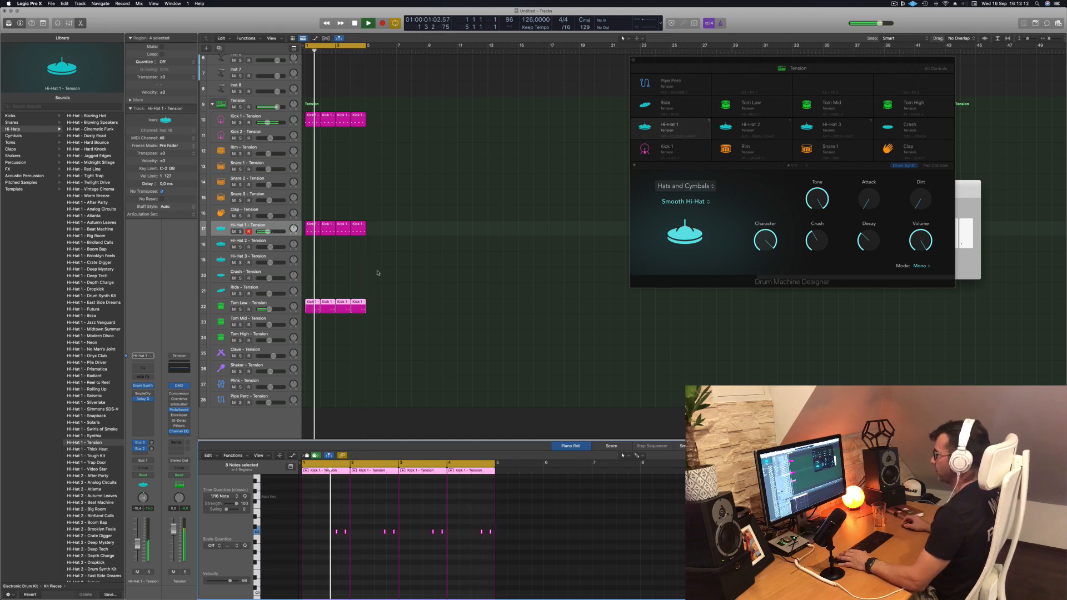
Select the Tom Low track to view its Tight Tom sound while the loop plays
key(Down)
key(Down)
key(Down)
key(Down)
key(Down)
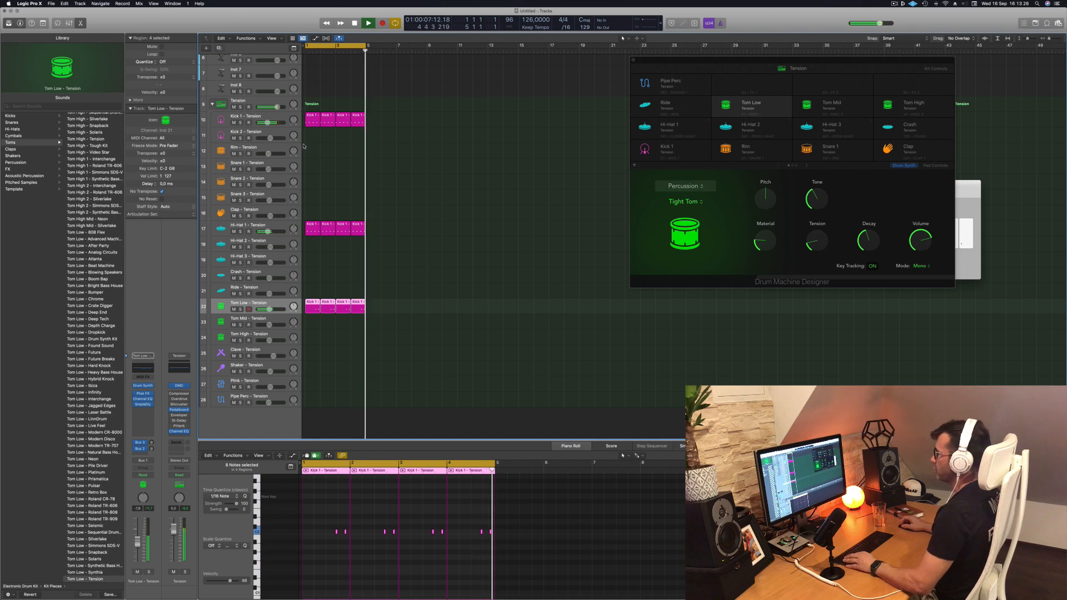
Copy the first Kick 1 region to the start of the Pipe Perc track and listen with that track selected
click(312, 120)
drag(312, 120, 308, 403)
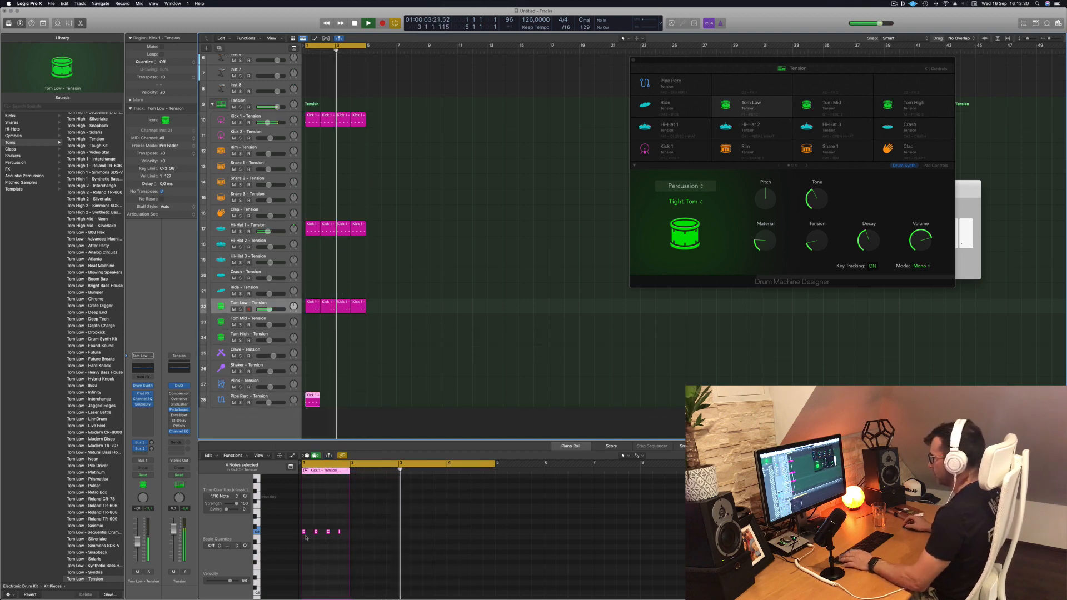
click(244, 400)
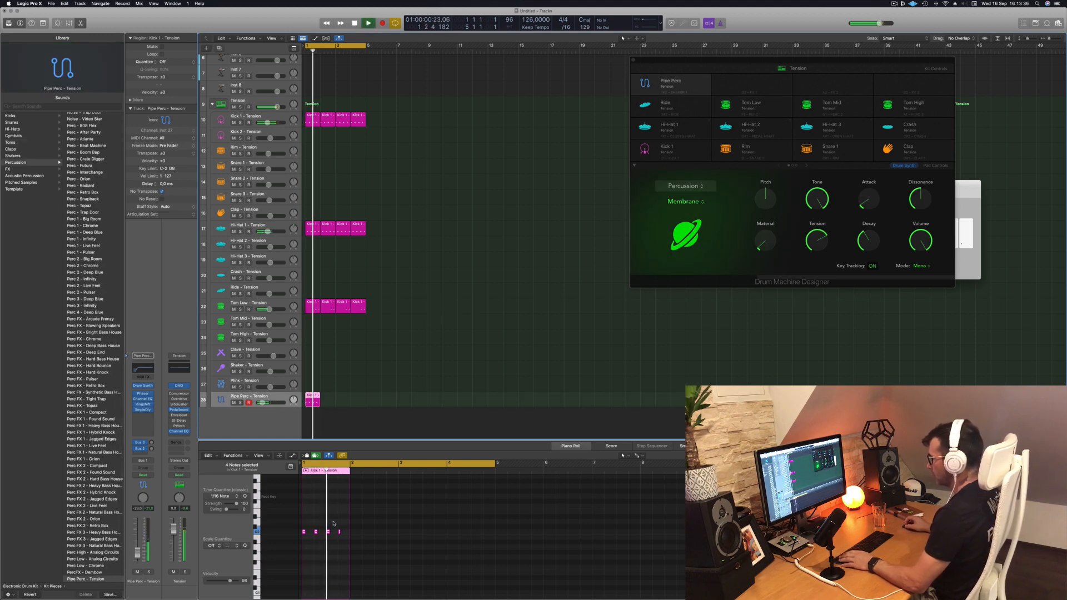
key(space)
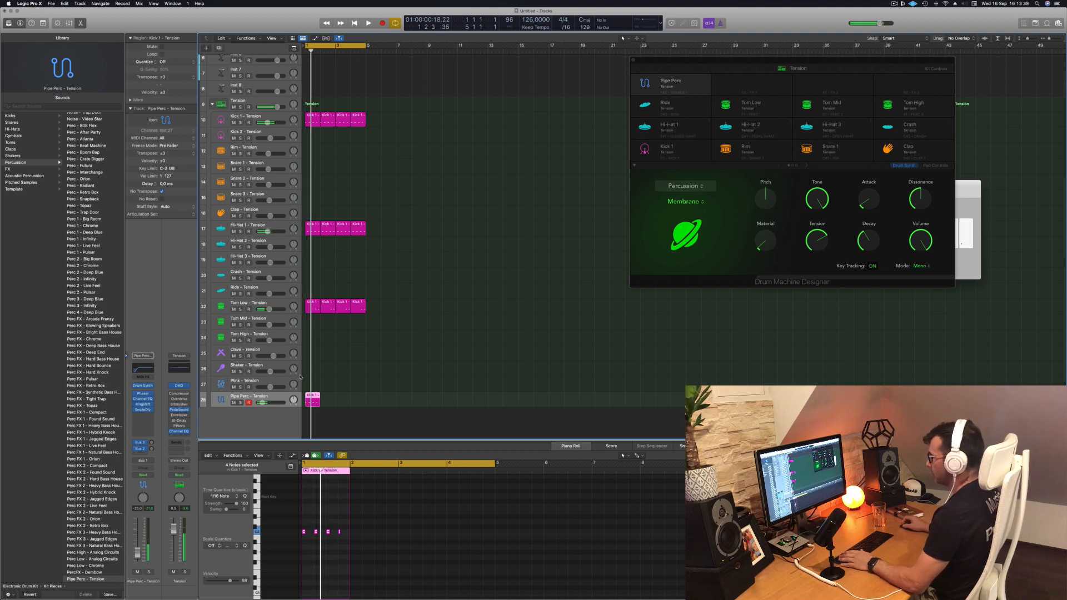
Move the copied region from Pipe Perc to the Plink track and repeat it to fill four bars
drag(312, 396, 312, 383)
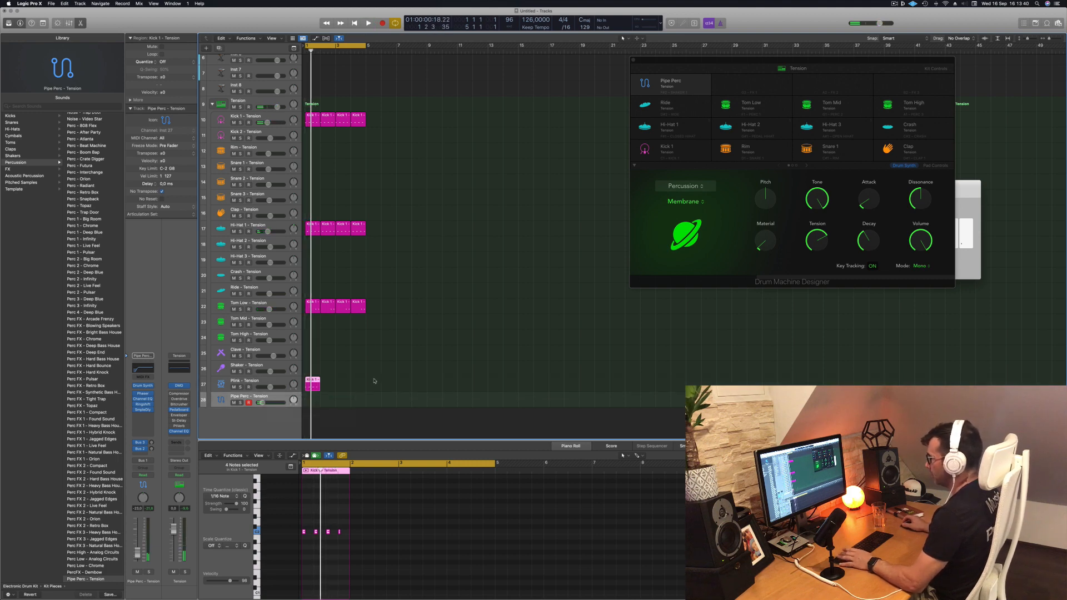
key(space)
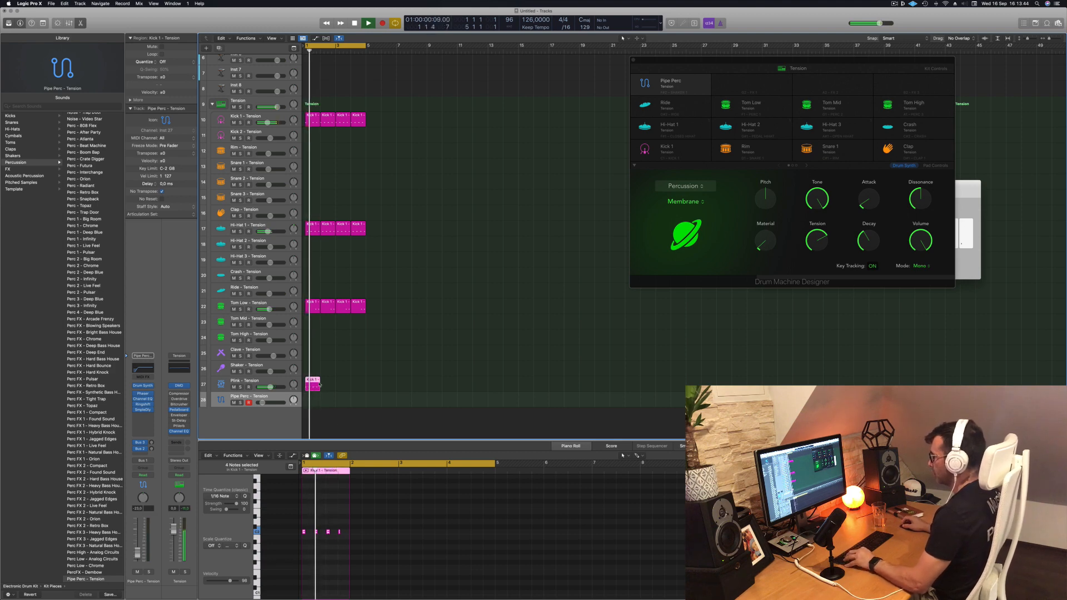
key(cmd+r)
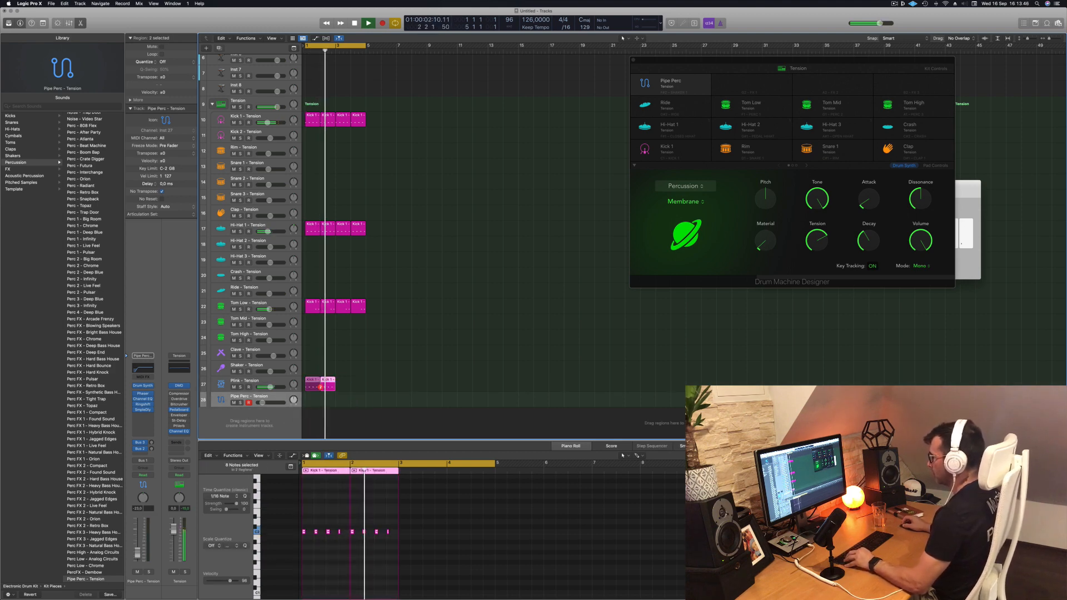
drag(310, 383, 342, 385)
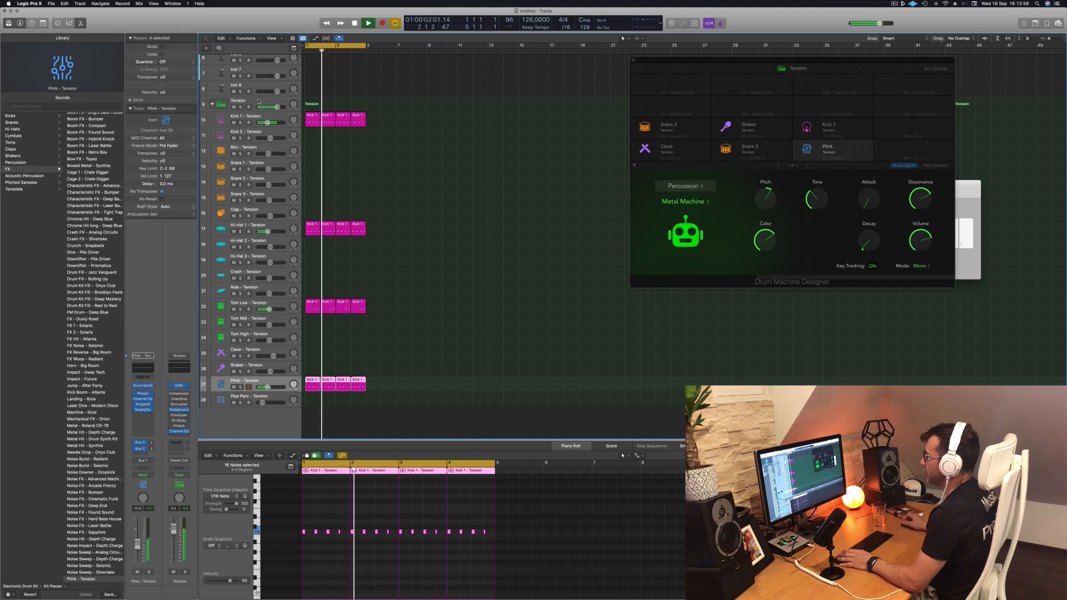
Repeat all regions of the four-bar loop three times to fill sixteen bars
click(418, 211)
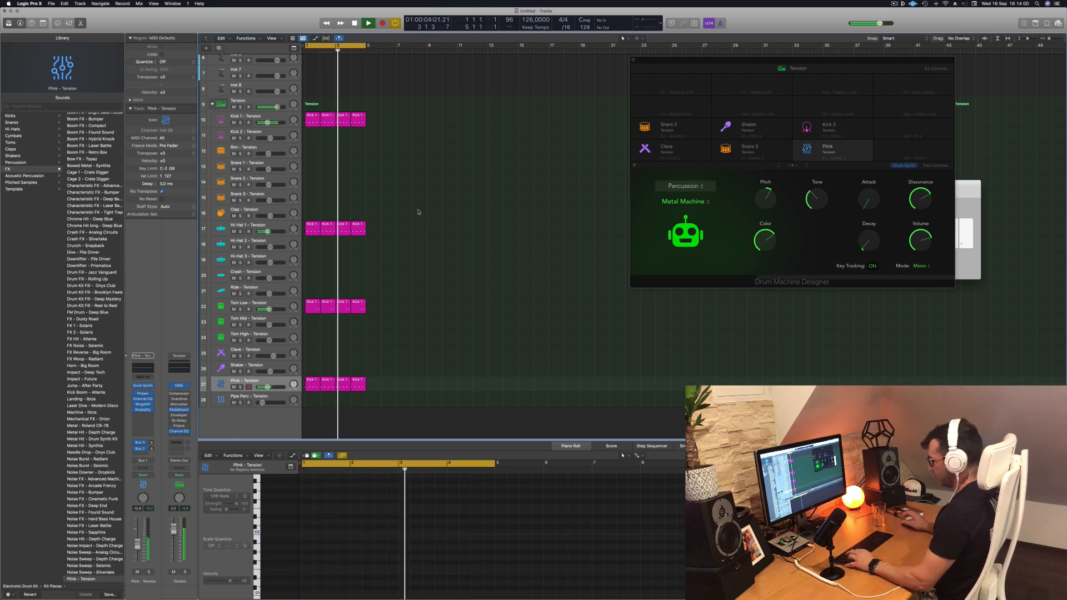
key(super+a)
key(super+r)
key(super+r)
key(super+r)
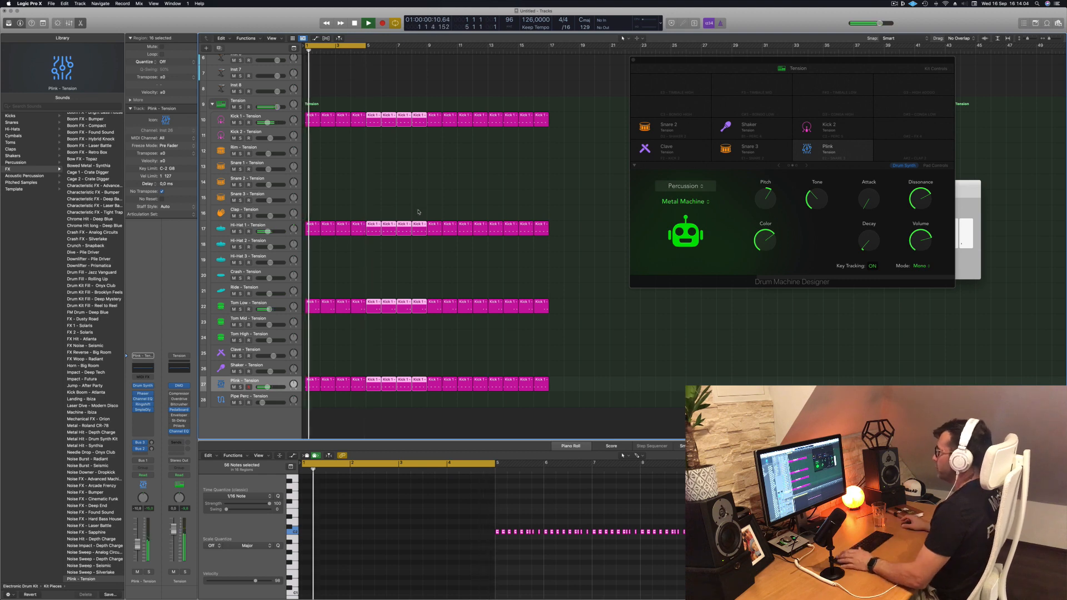
click(387, 193)
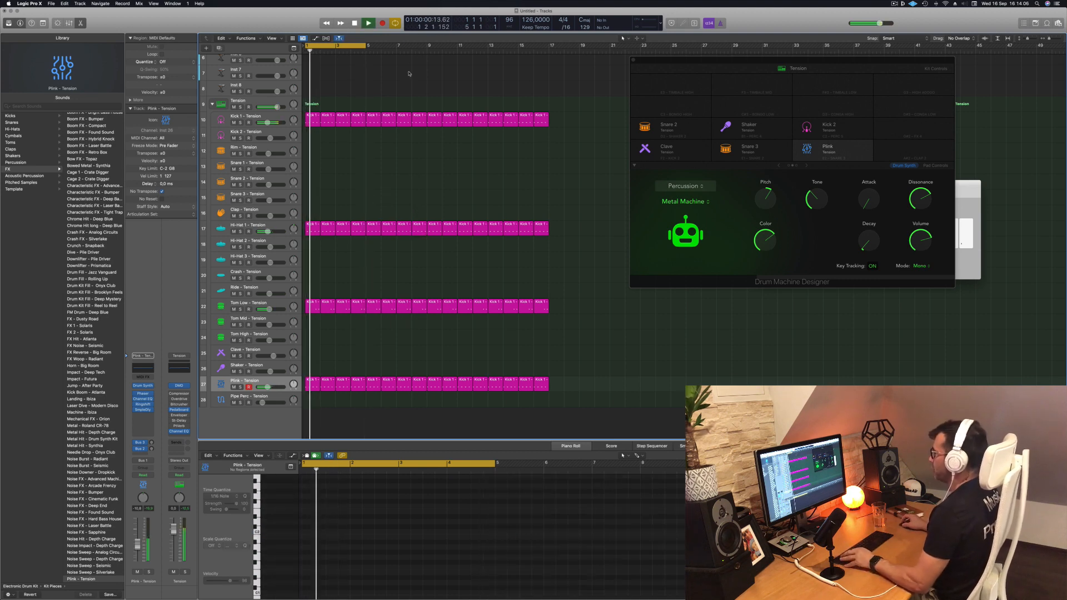
key(super+Left)
key(super+Left)
key(super+Left)
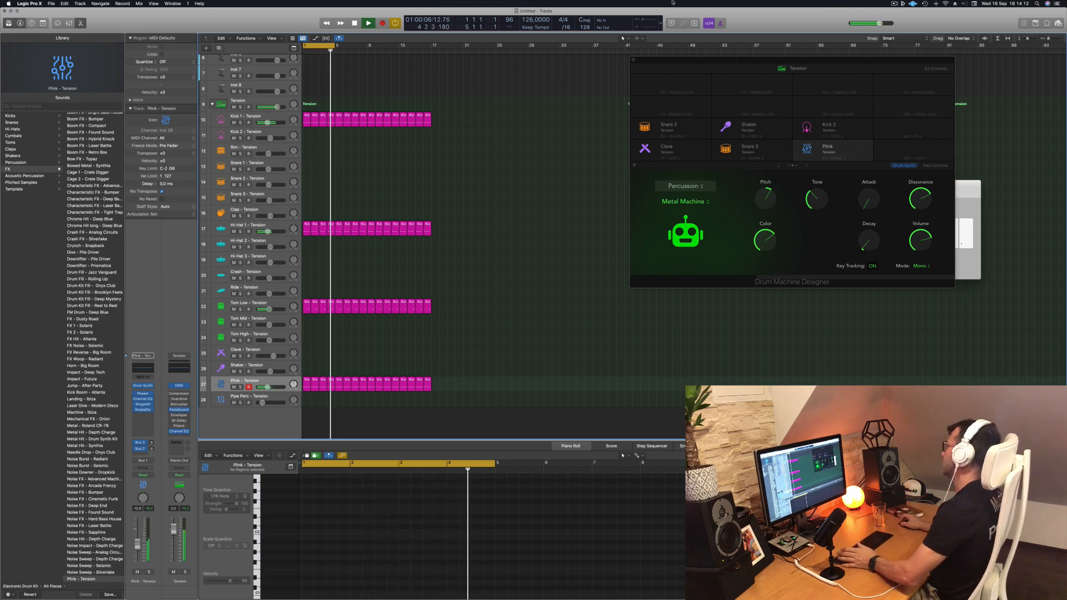
Check the sound categories and try a longer Attack and Decay on Plink's Metal Machine sound in Drum Machine Designer
drag(742, 59, 633, 60)
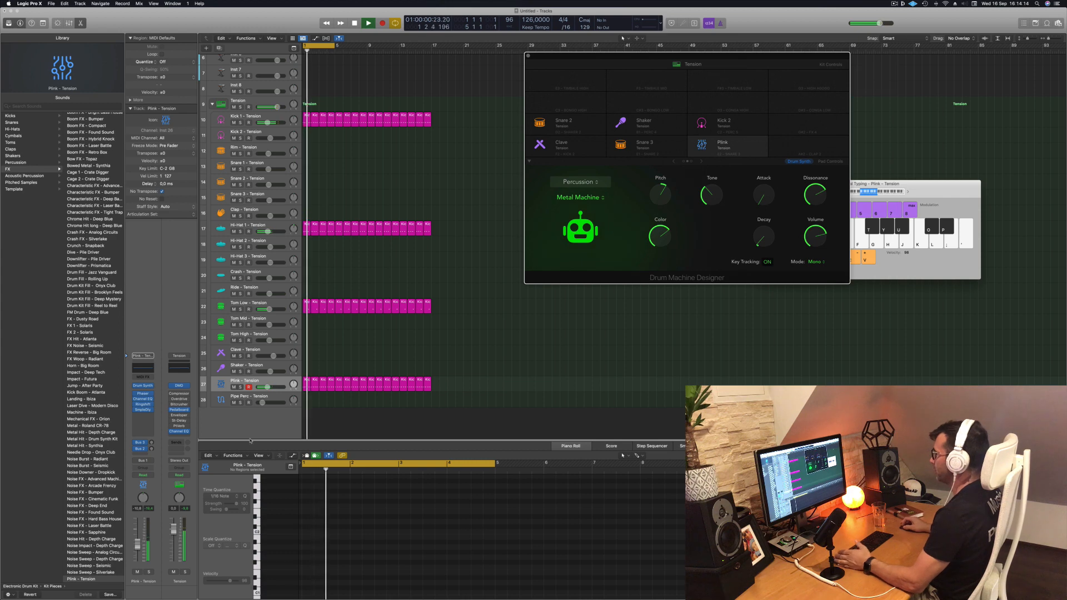
drag(712, 54, 623, 64)
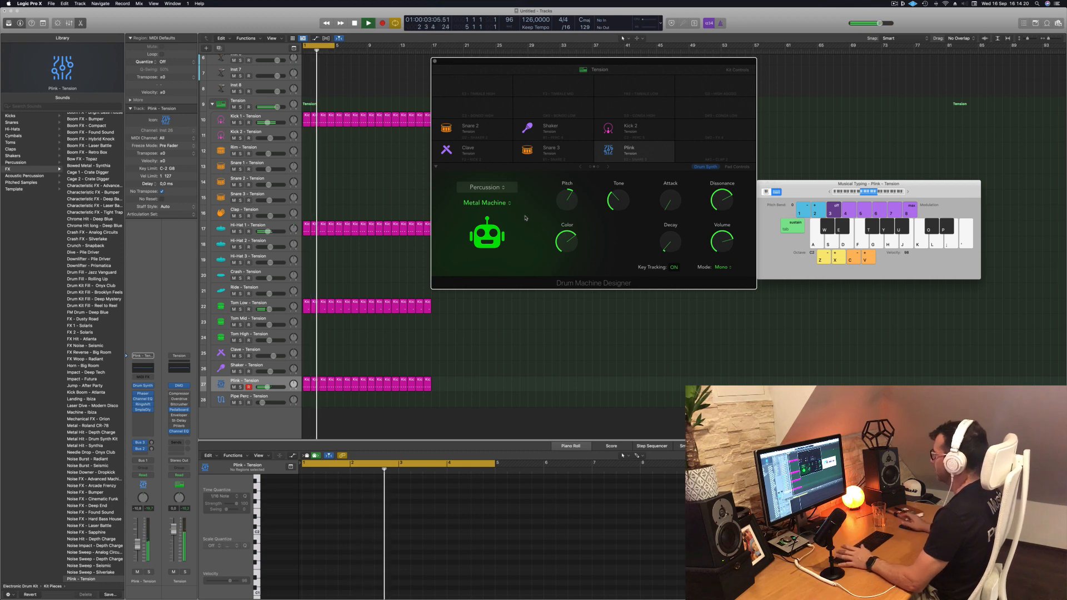
click(497, 187)
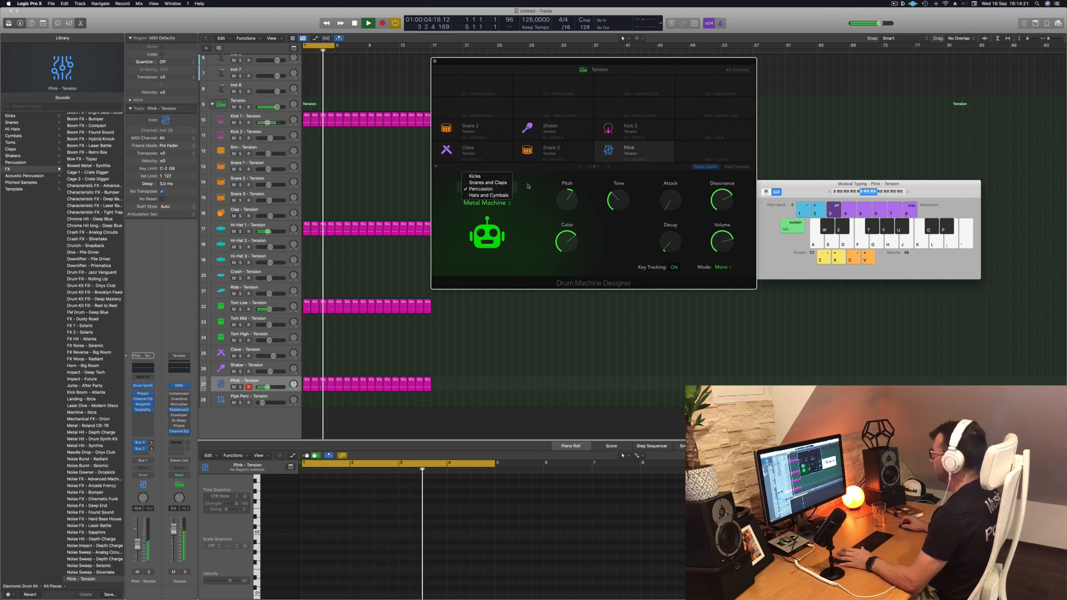
click(532, 226)
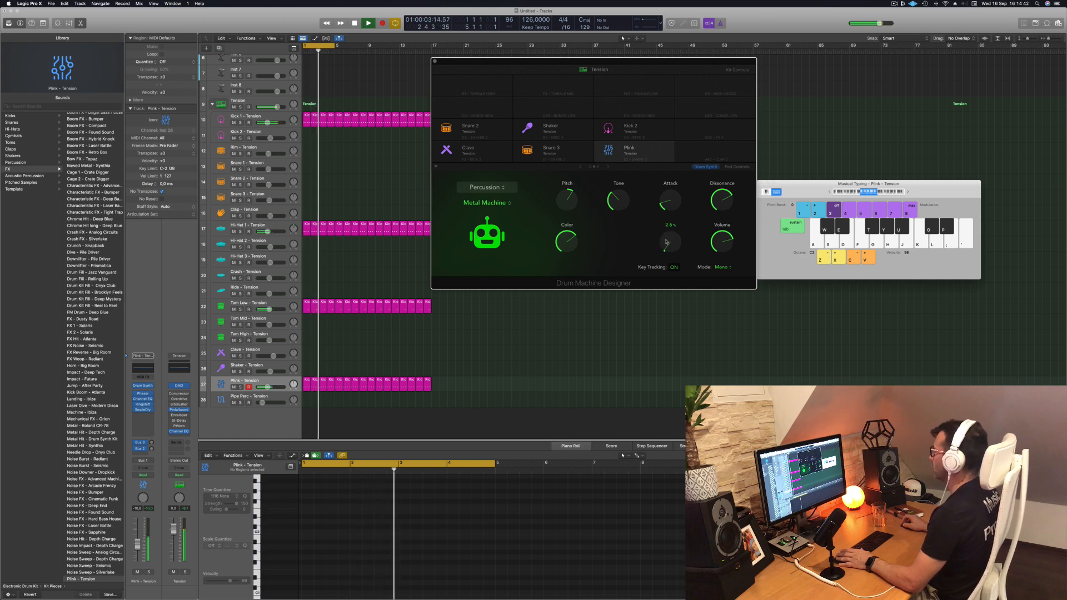
drag(627, 61, 746, 48)
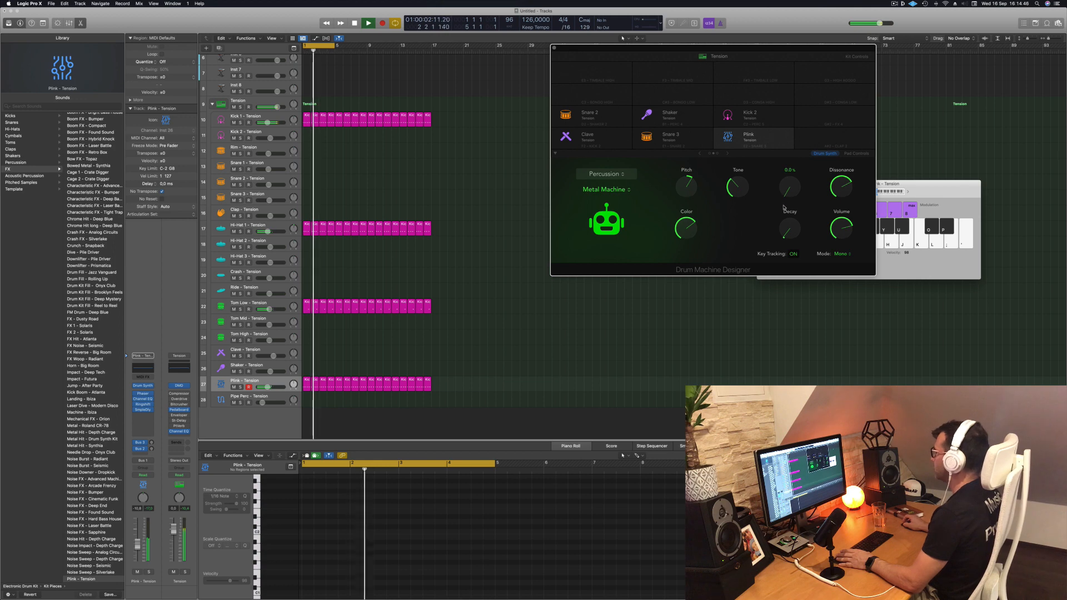
Set the Plink track's automation mode to Touch and record Attack knob movements while the loop plays
key(space)
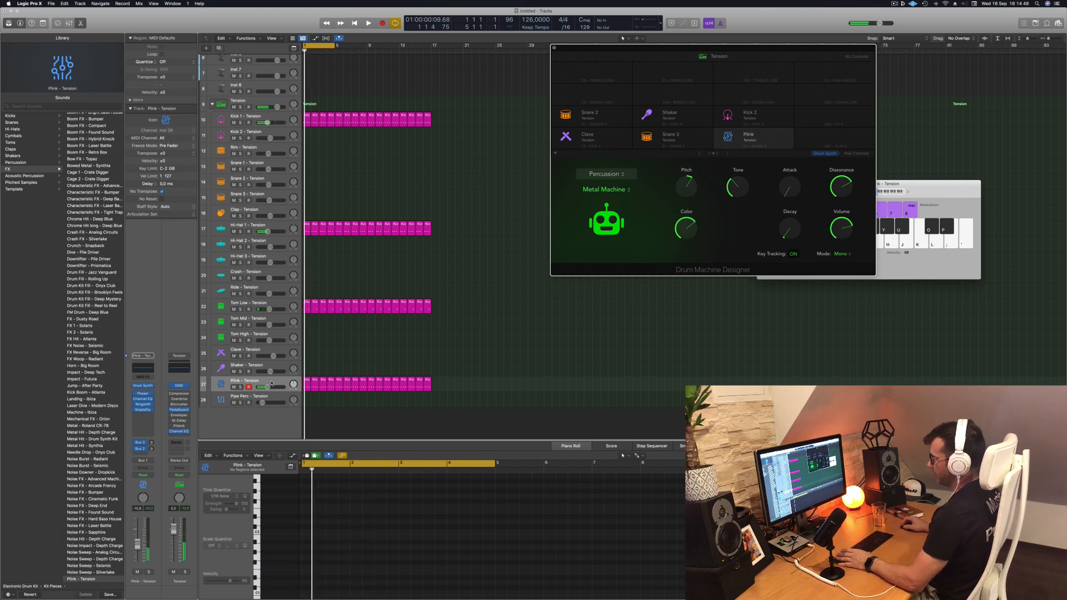
click(275, 383)
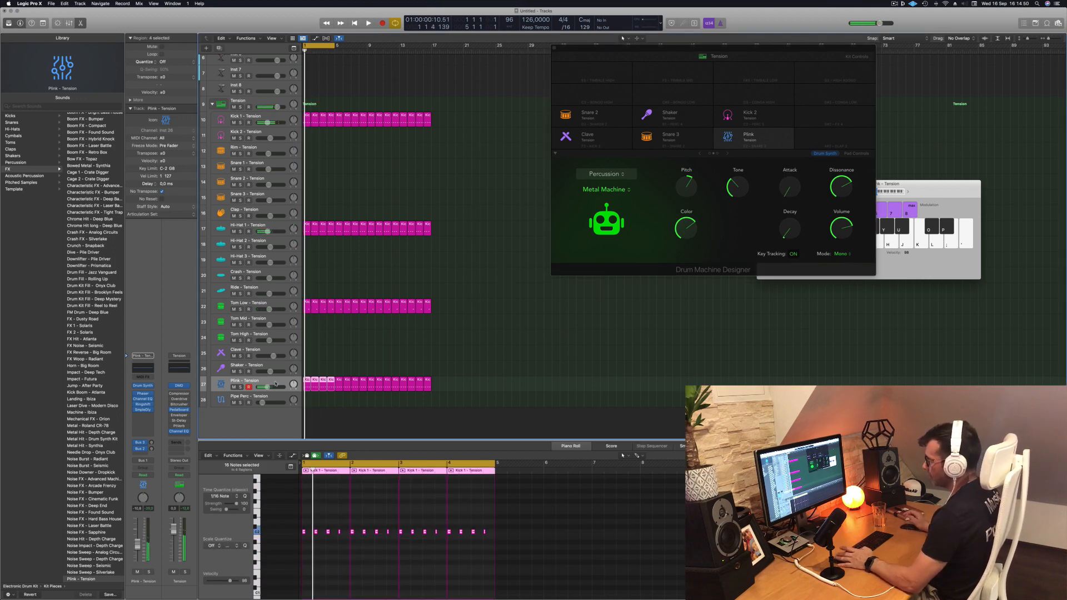
click(144, 475)
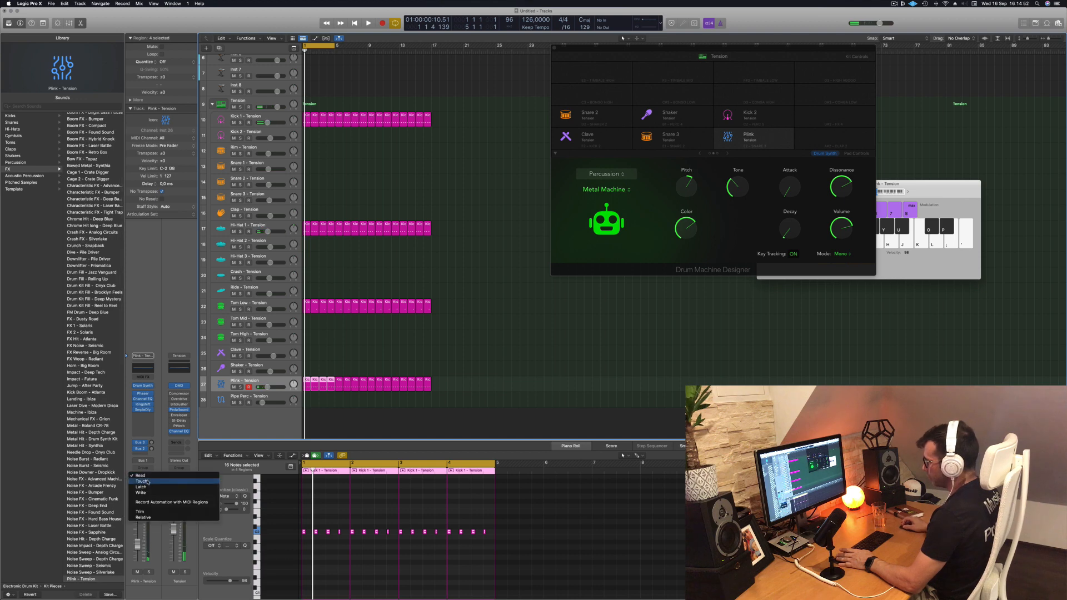
click(145, 483)
key(space)
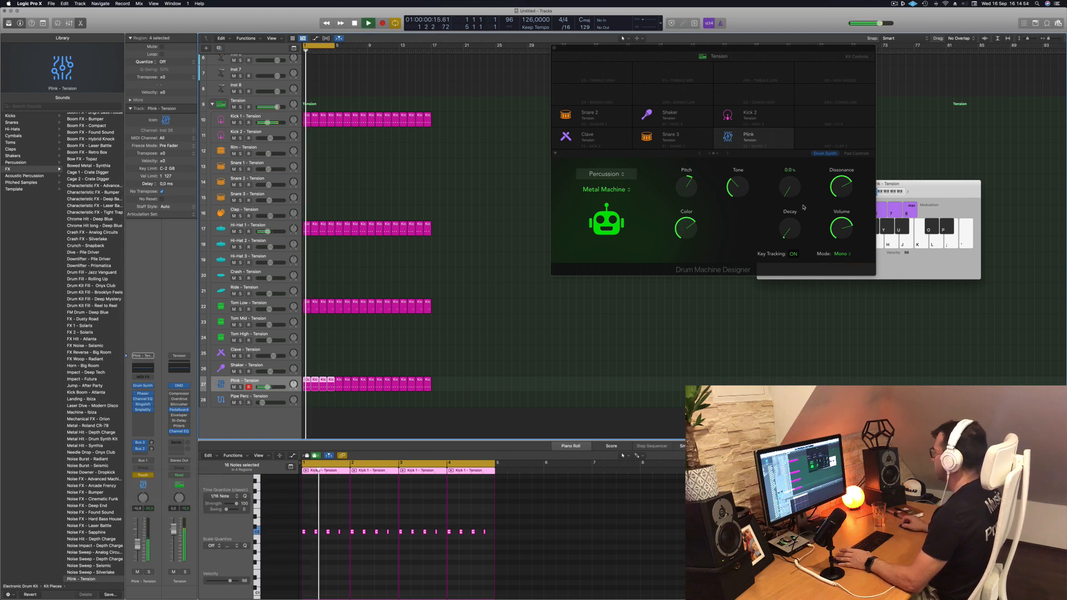
mouse_move(792, 190)
mouse_down()
mouse_move(792, 180)
mouse_move(791, 195)
mouse_up()
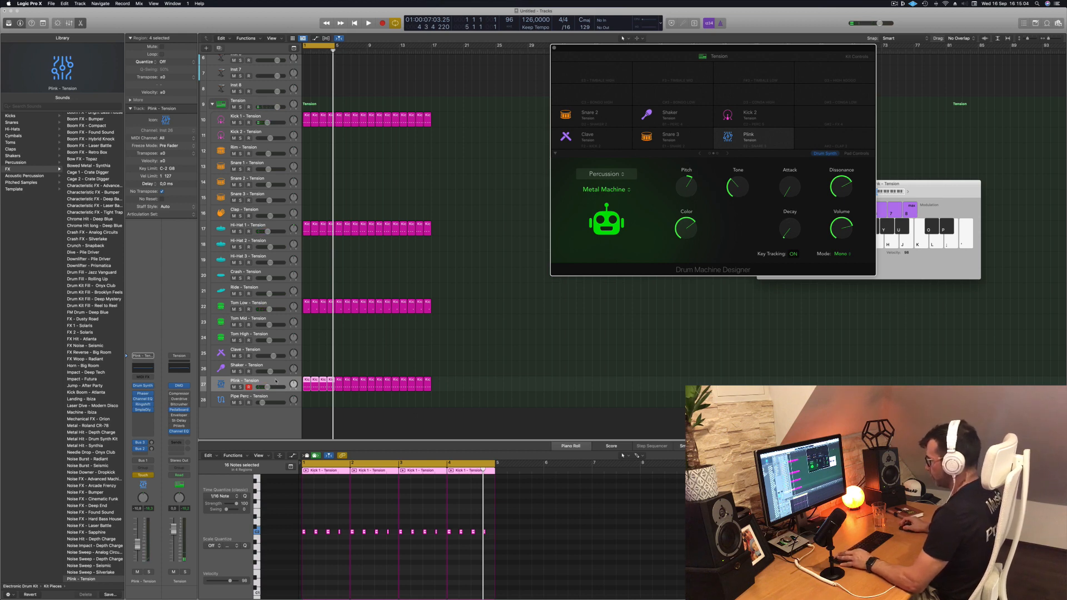
Close Musical Typing and display the Plink track's Drum Synth automation lane during playback
click(321, 358)
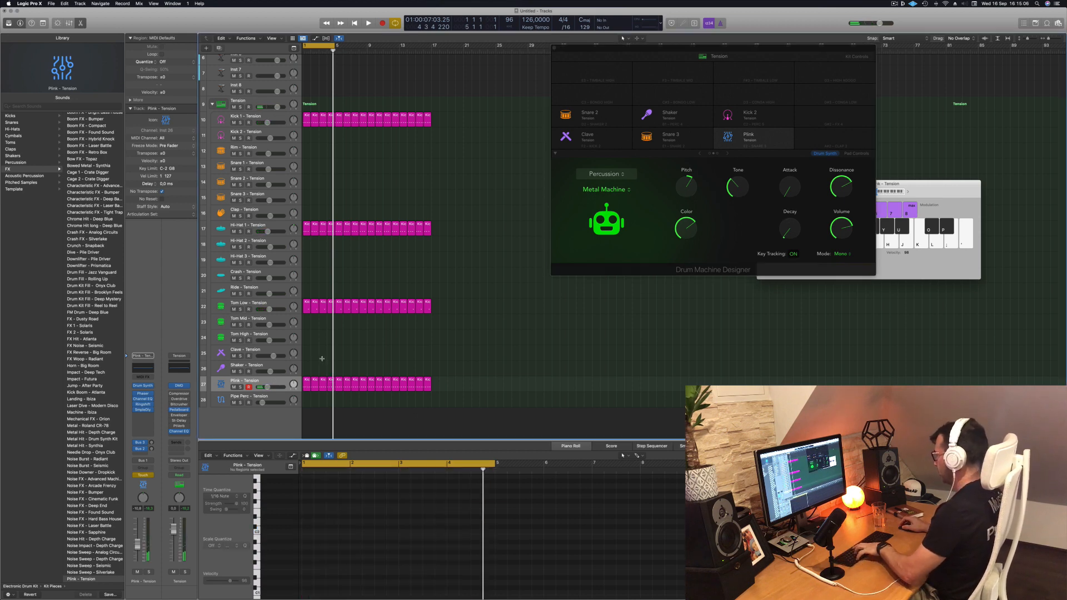
key(super+k)
key(super+Down)
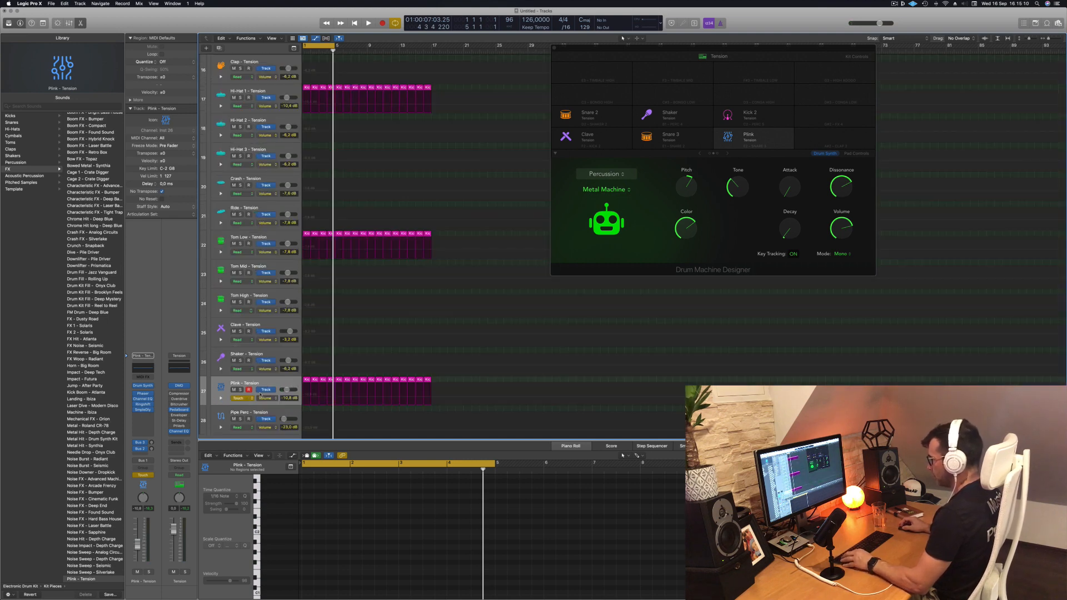
click(225, 398)
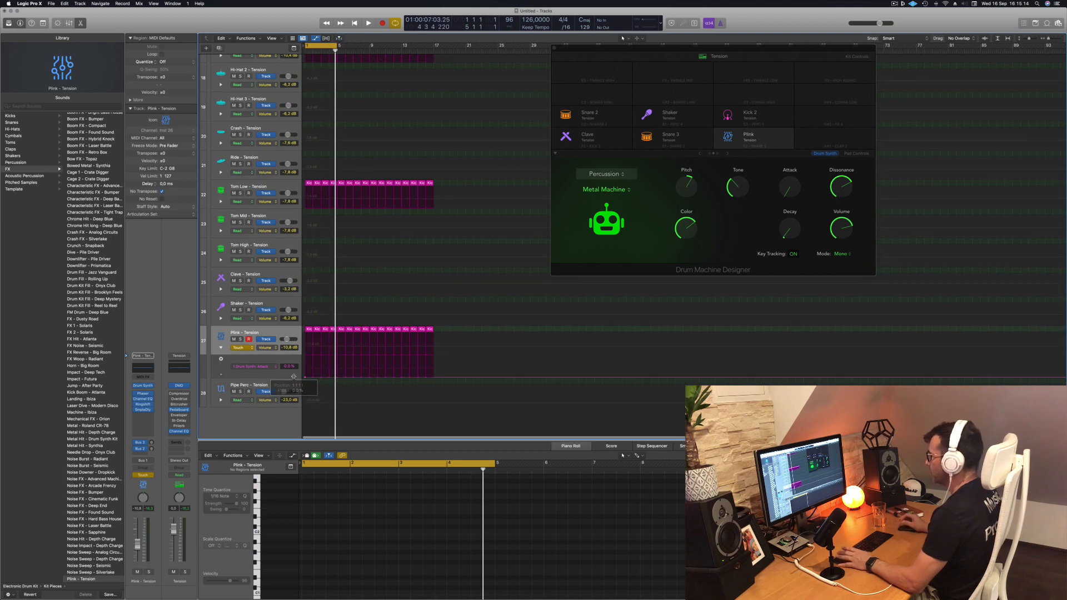
key(space)
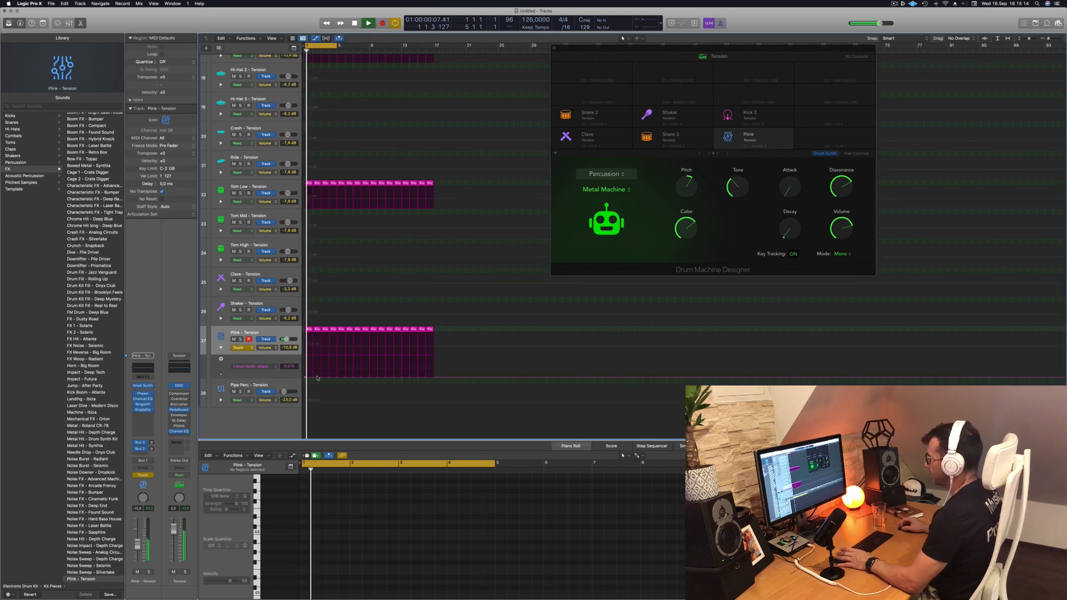
Draw Plink's Attack automation rising to about 28% at bar 9 and falling to 0% at bar 17
click(369, 375)
drag(369, 374, 370, 370)
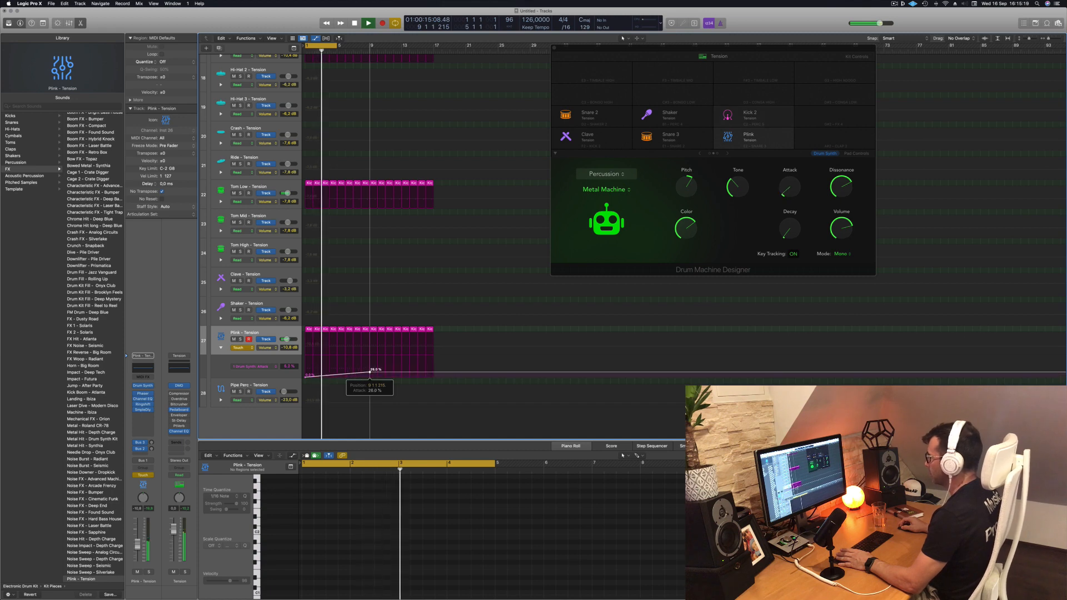
click(434, 374)
drag(434, 373, 433, 377)
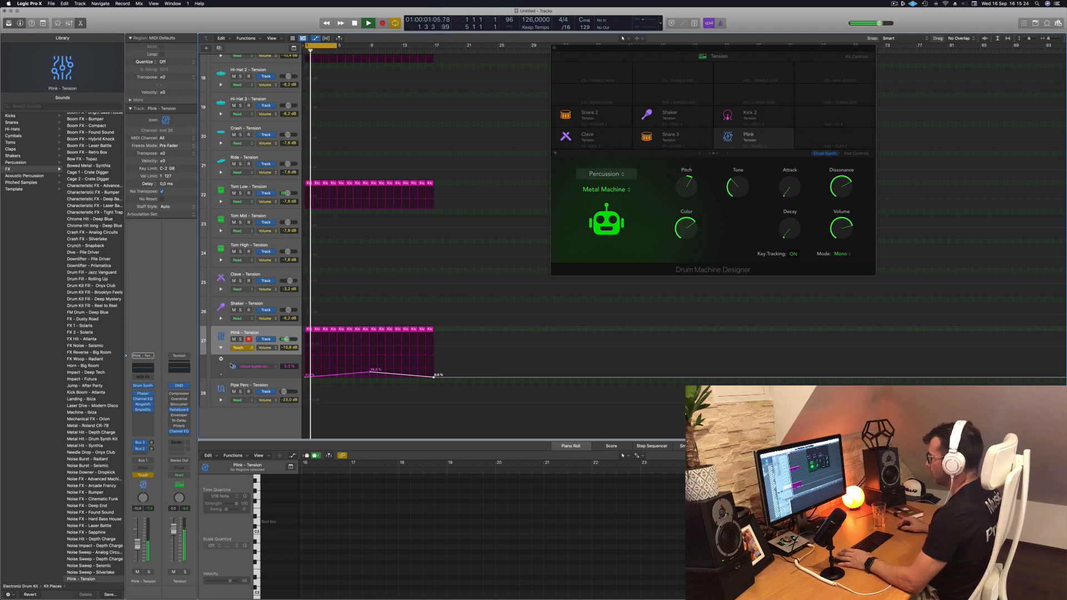
key(space)
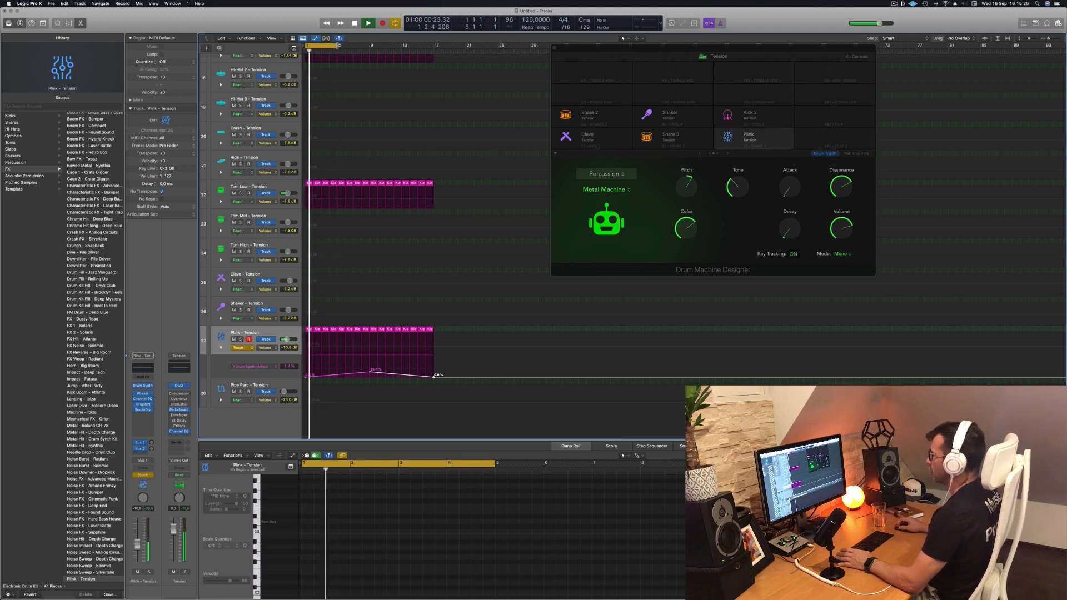
Extend the cycle range to sixteen bars and set the Plink track's automation mode to Read
drag(338, 44, 434, 54)
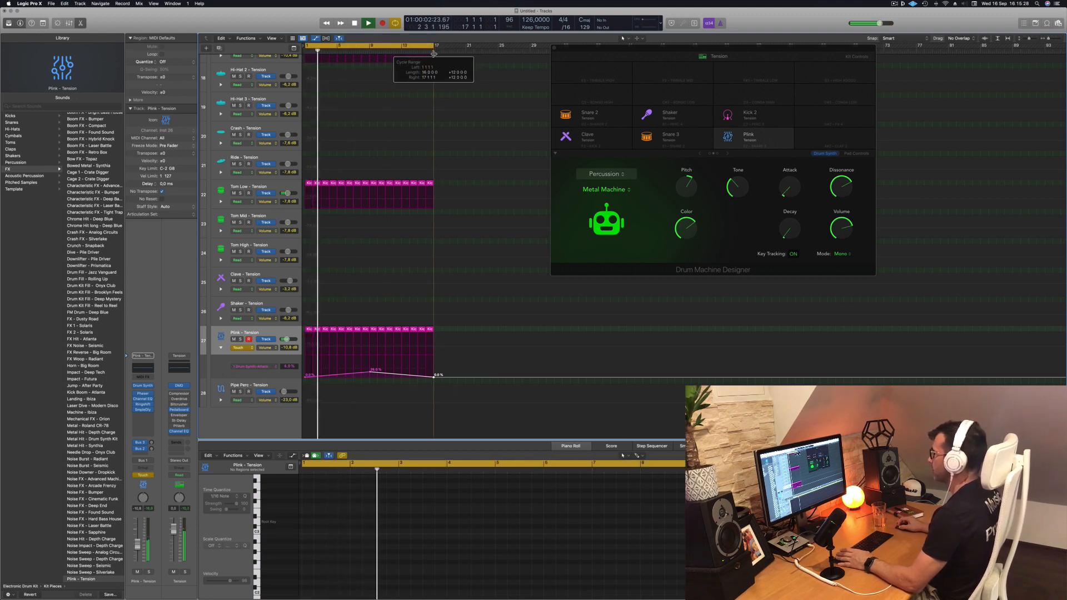
click(246, 349)
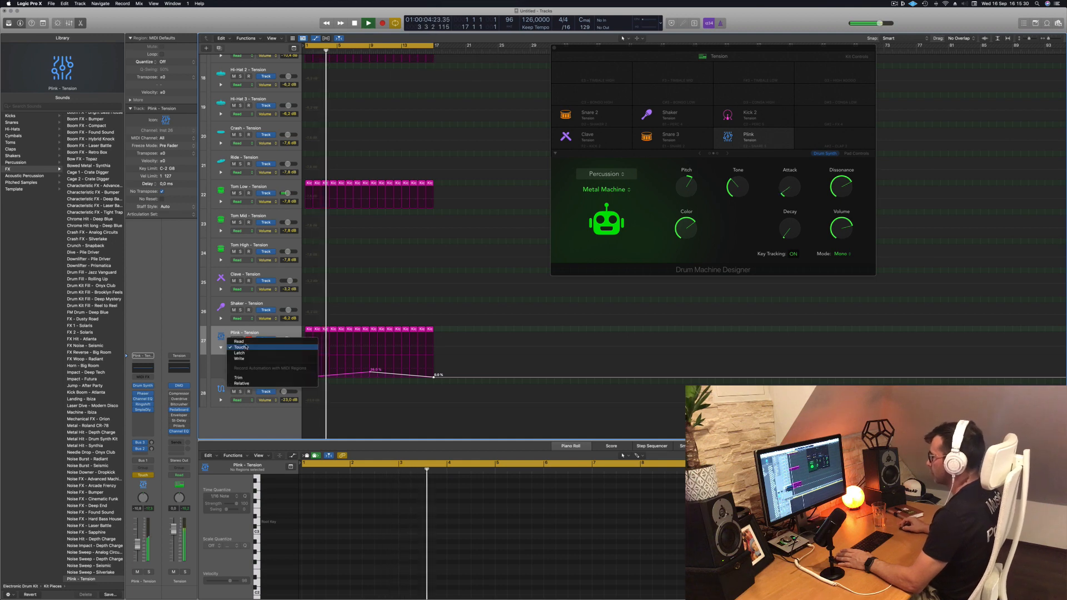
click(246, 344)
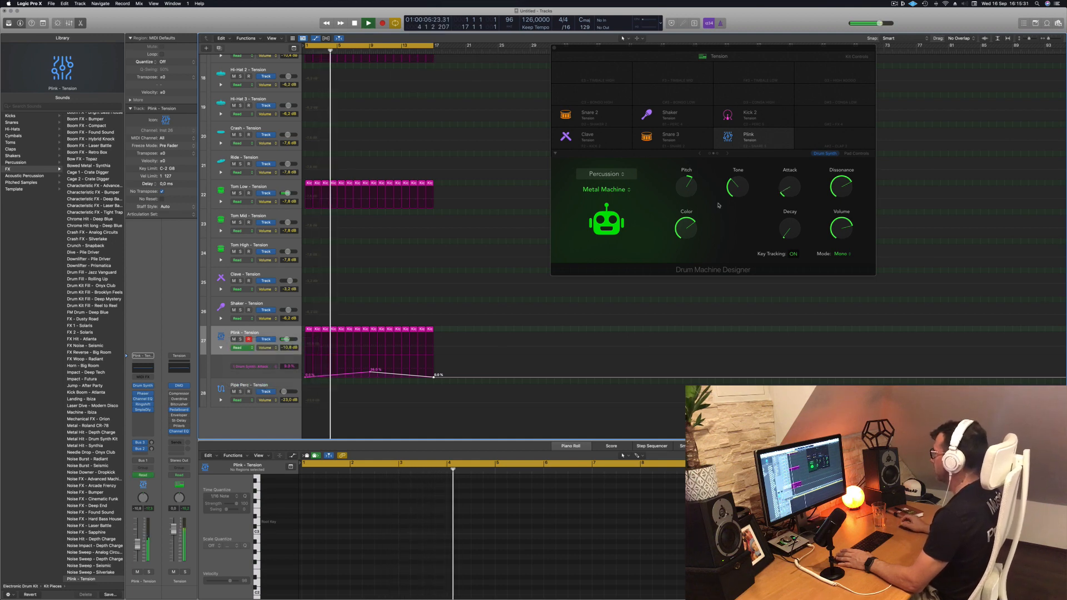
Set the Plink track's automation mode to Touch and record Decay knob movements during playback
click(242, 349)
click(240, 353)
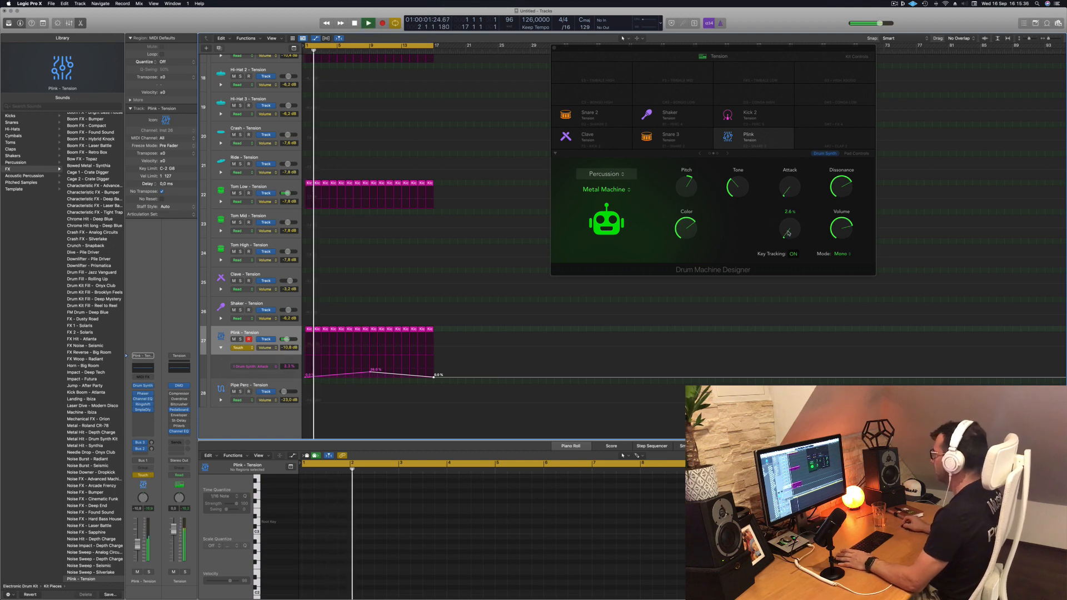
mouse_move(790, 233)
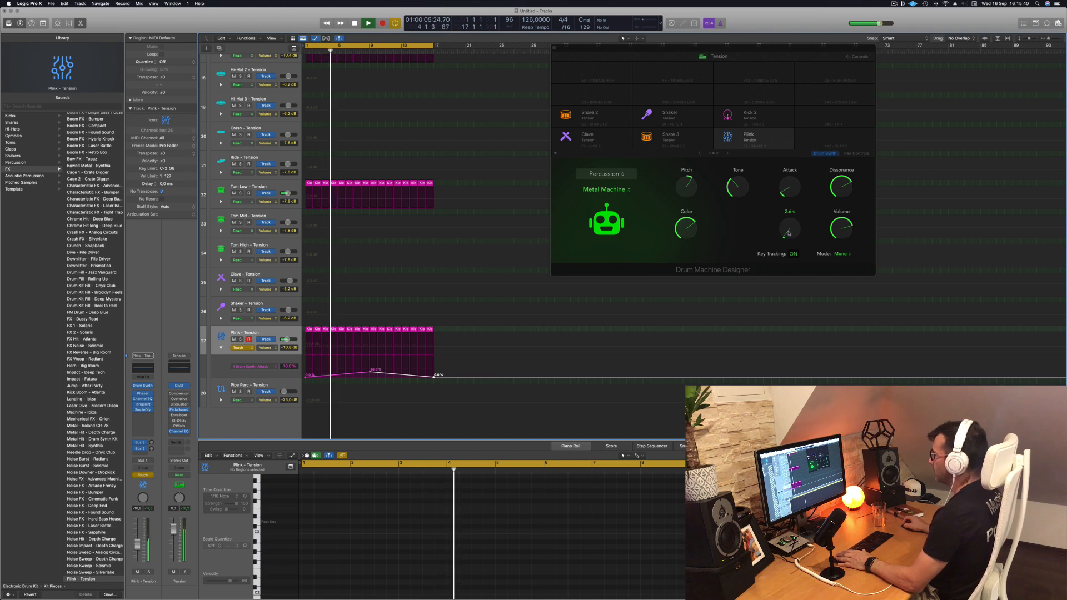
drag(789, 233, 791, 220)
key(space)
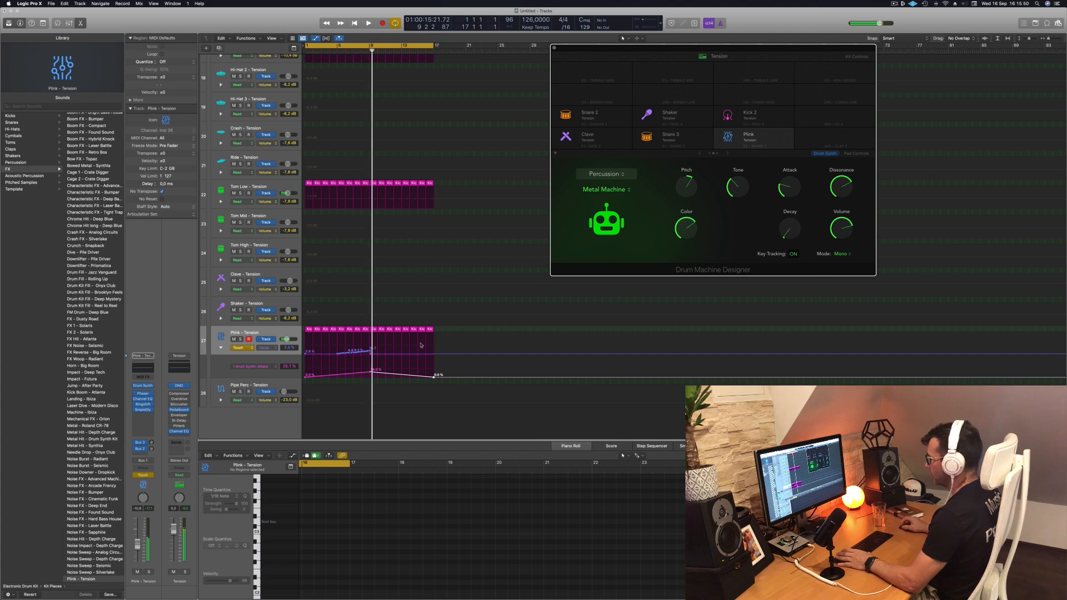
Clear the recorded Decay points on the Plink track and draw a Decay line falling from bar 1 to bar 9
key(space)
drag(369, 354, 280, 358)
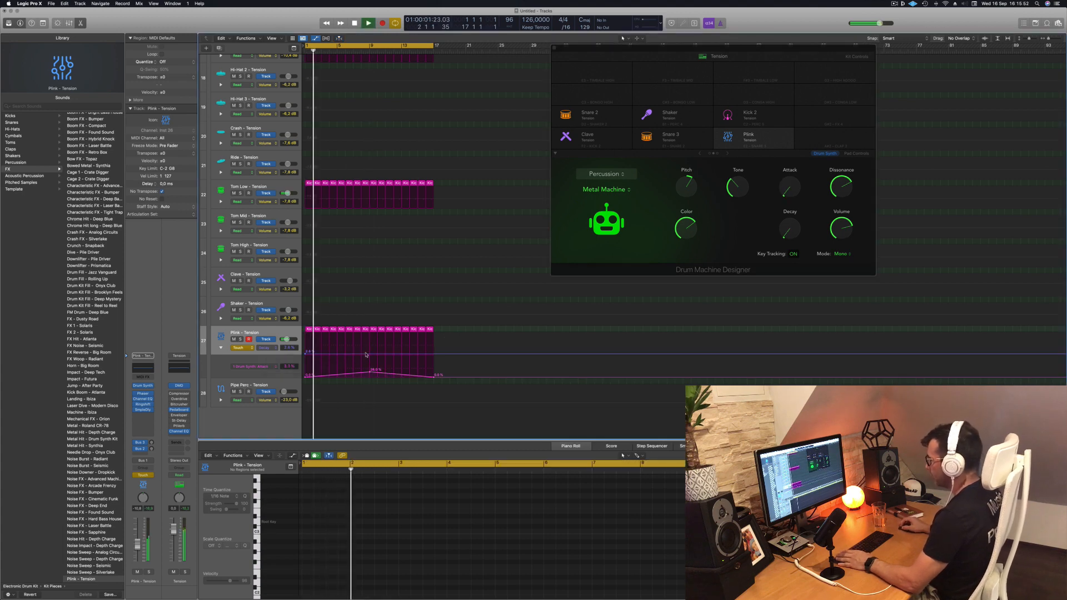
key(space)
key(space)
click(369, 354)
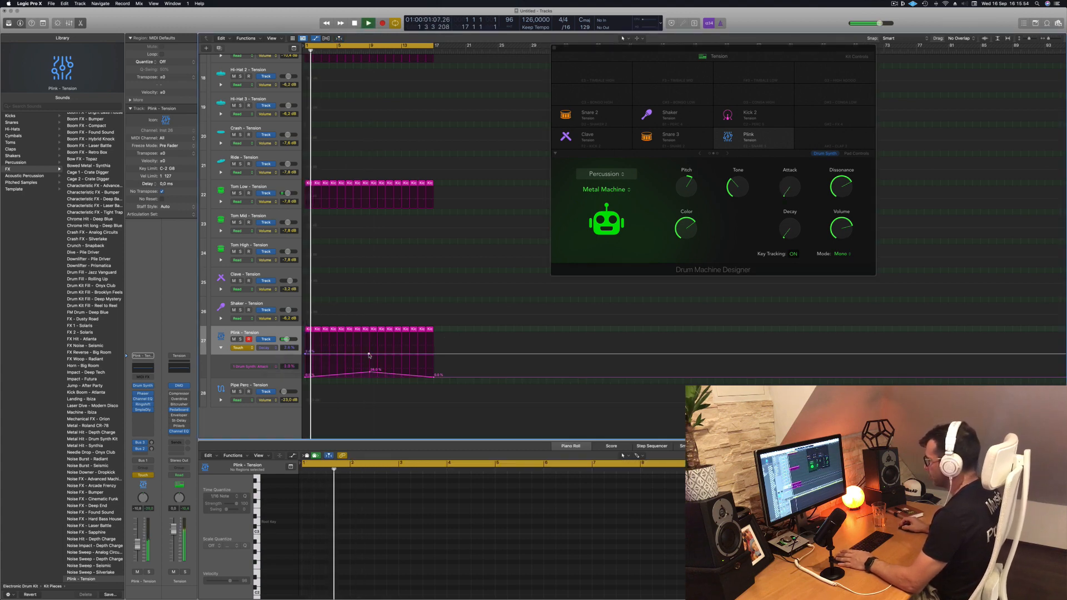
drag(308, 354, 276, 350)
Set the Plink track's automation mode to Read and raise its Decay curve to about 10.8% at bar 17
click(238, 347)
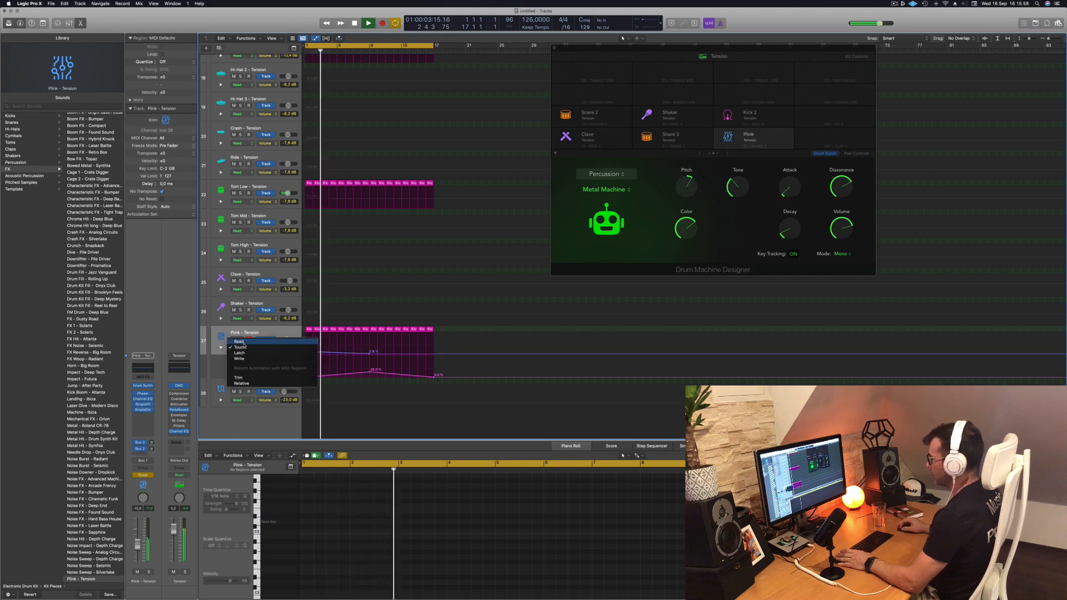
click(239, 341)
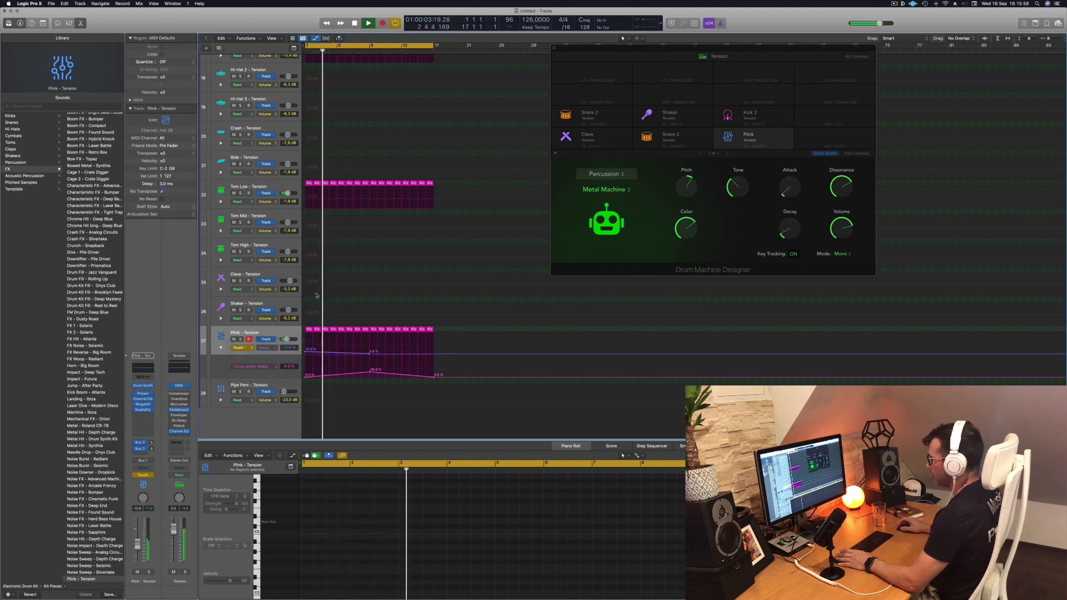
click(435, 353)
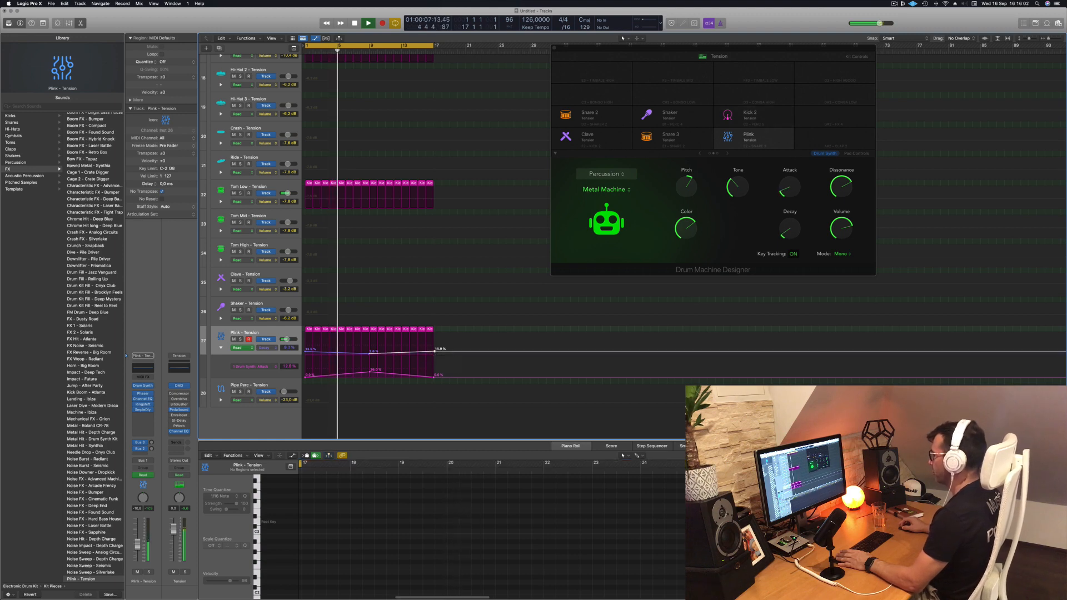
drag(435, 352, 433, 352)
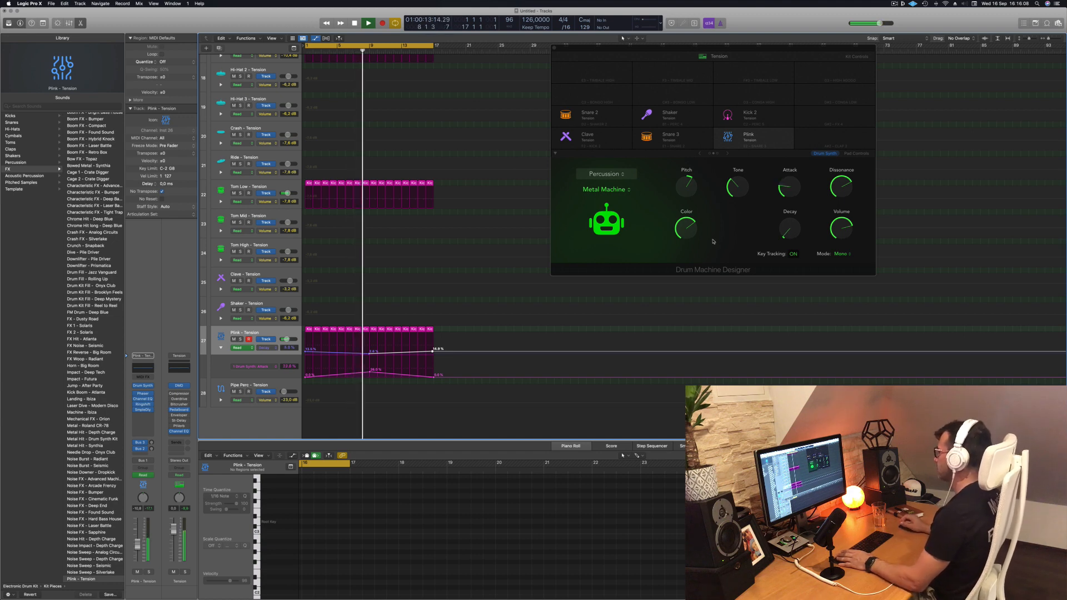
Lower Plink's Attack automation point at bar 9 and replay the loop from the start
click(370, 352)
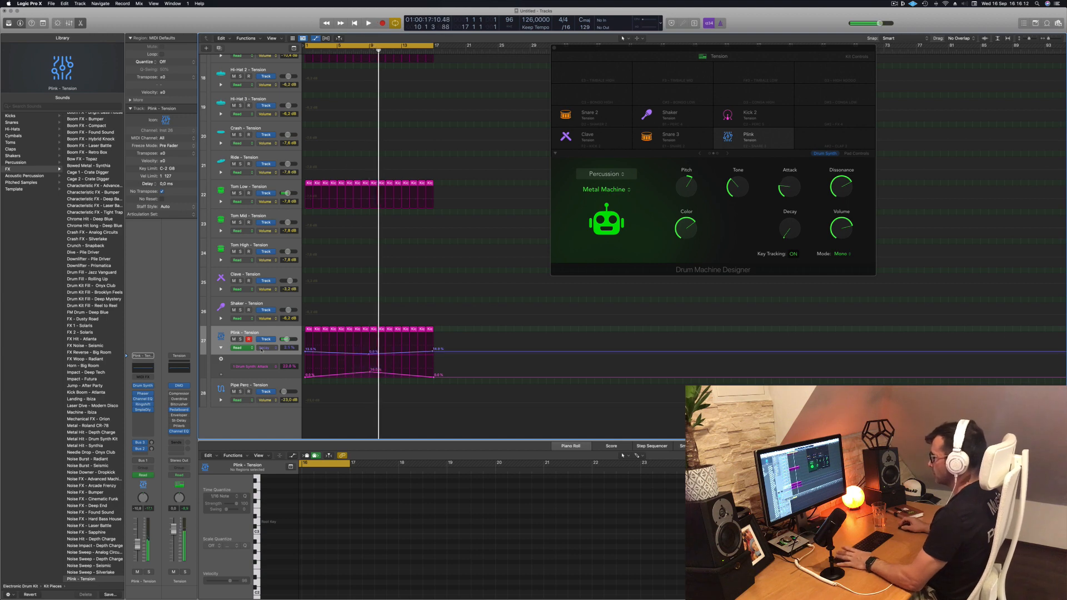
key(Return)
click(245, 334)
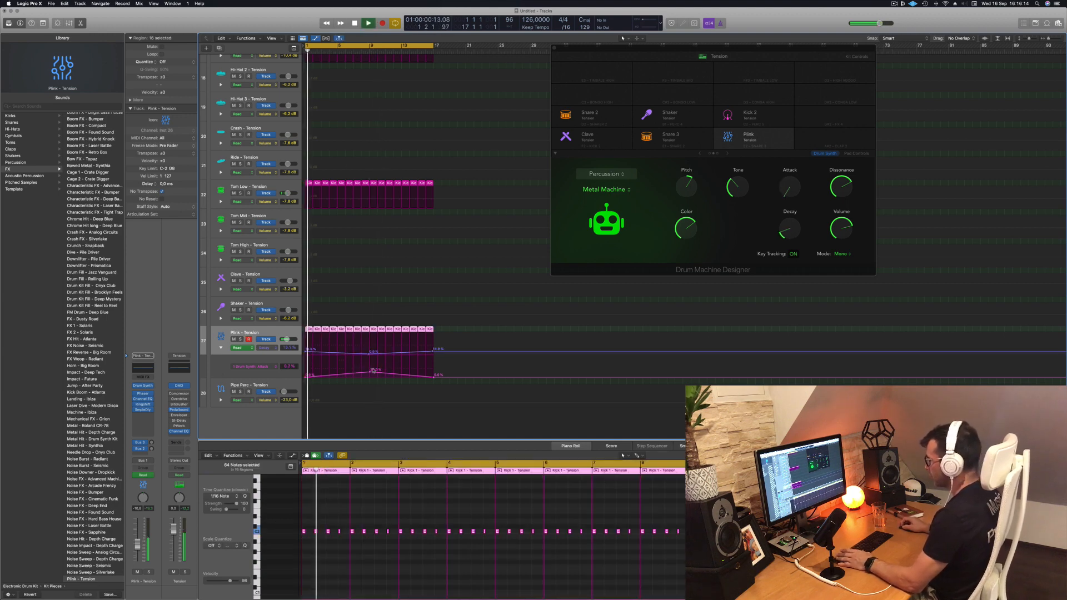
drag(371, 370, 371, 376)
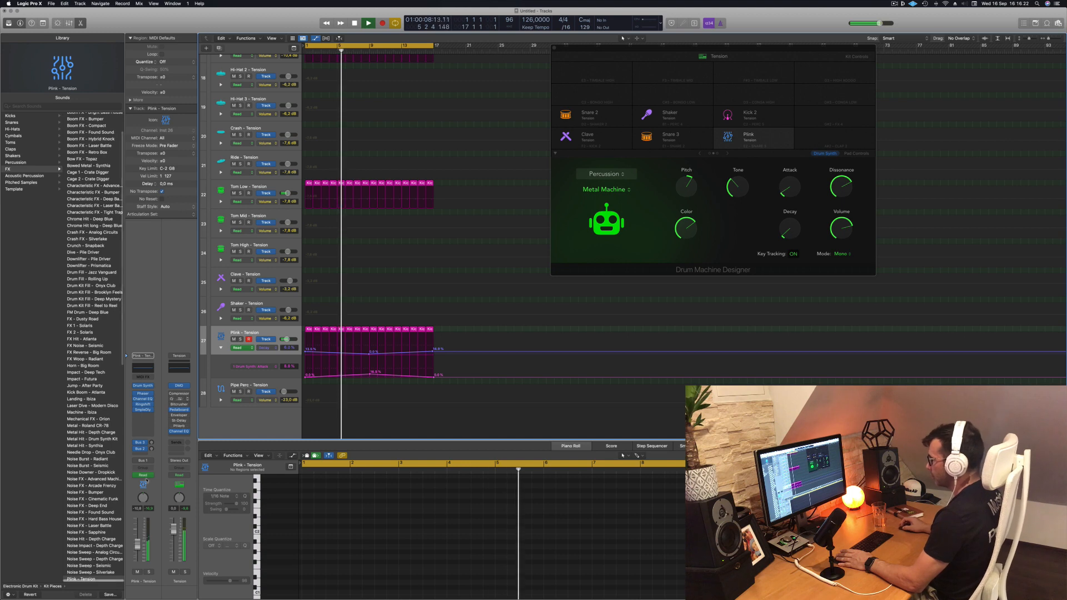
key(Return)
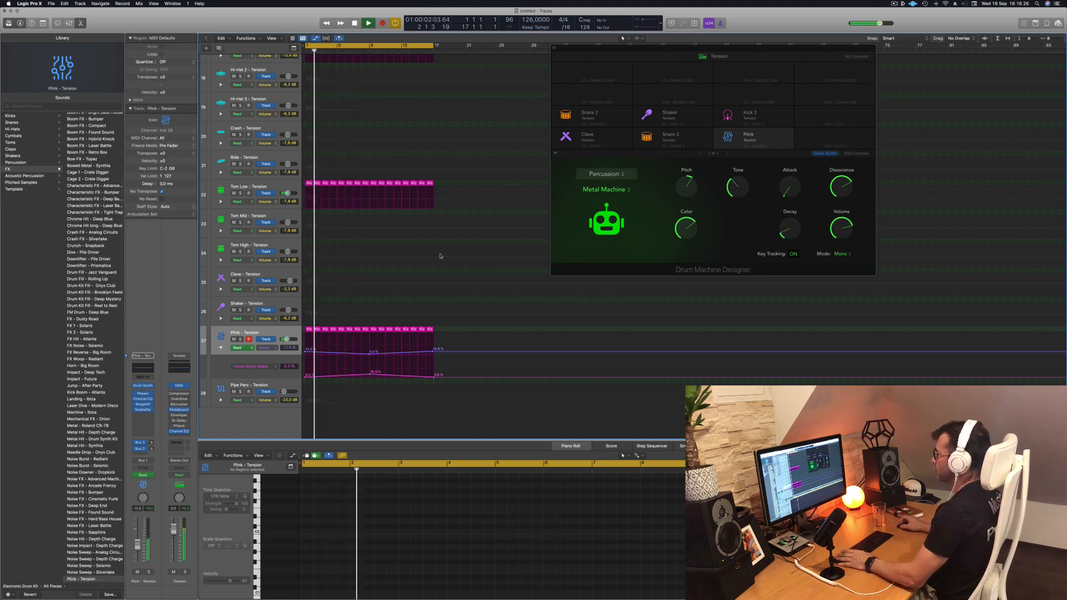
Copy the first Hi-Hat 1 region onto the Hi-Hat 2 track at bar 1
scroll(433, 250, up, 5)
scroll(414, 228, down, 5)
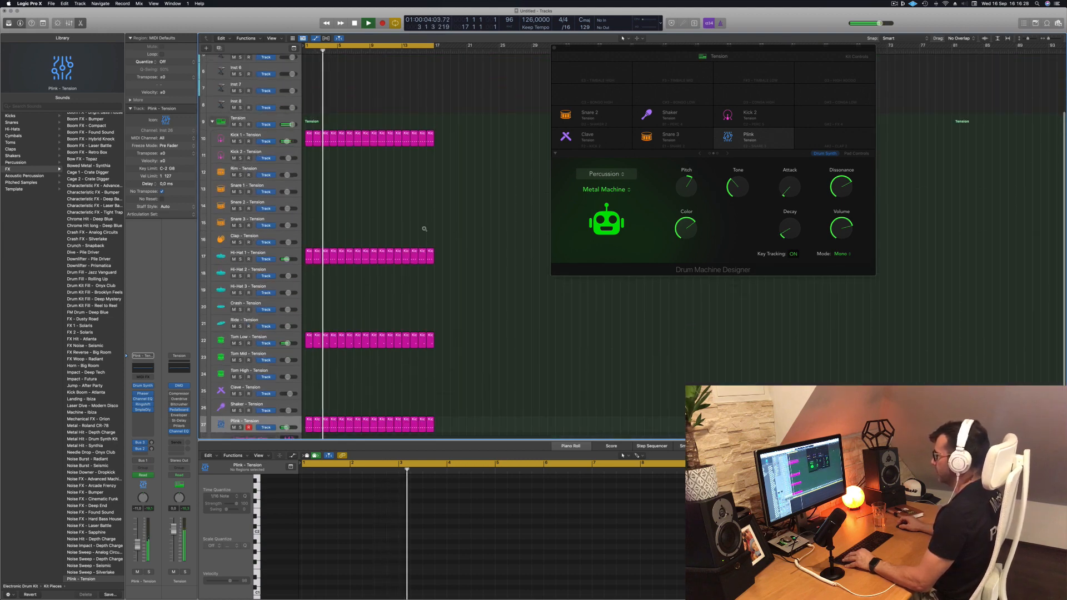
scroll(411, 236, down, 3)
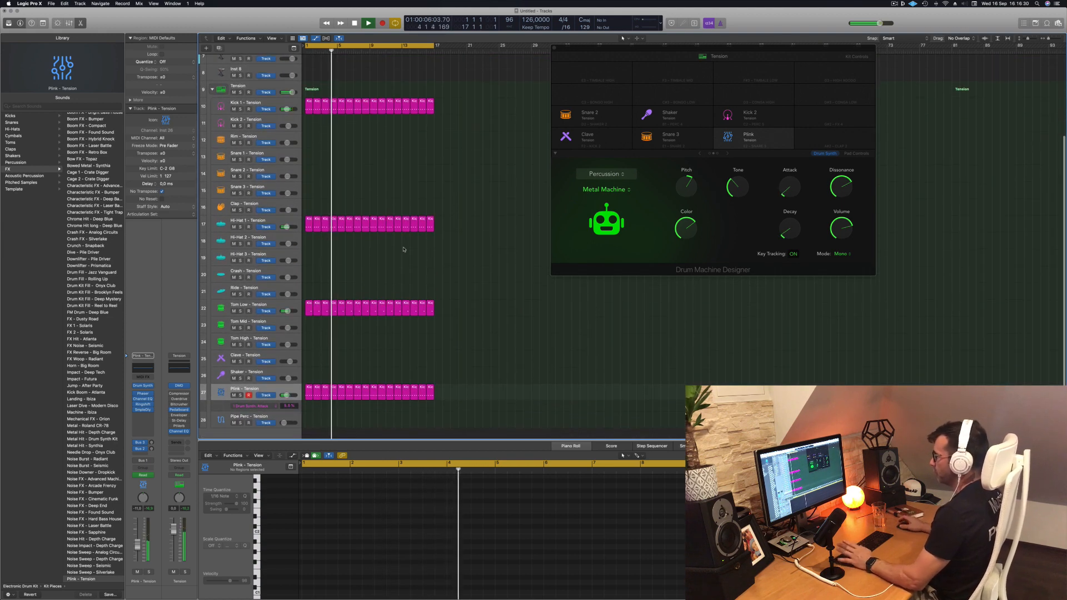
key(Return)
click(308, 224)
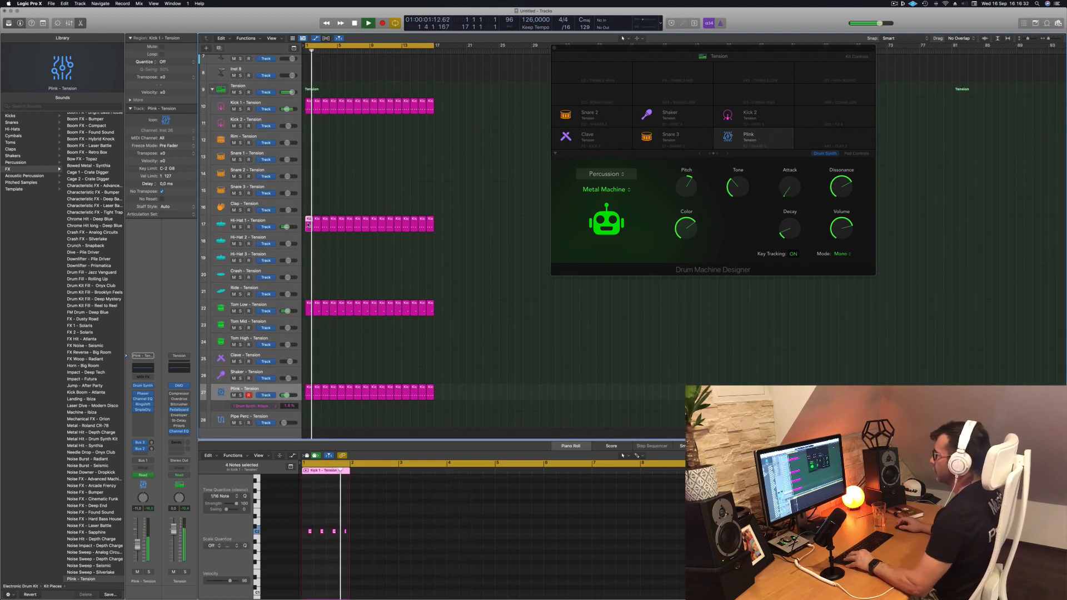
drag(309, 224, 309, 241)
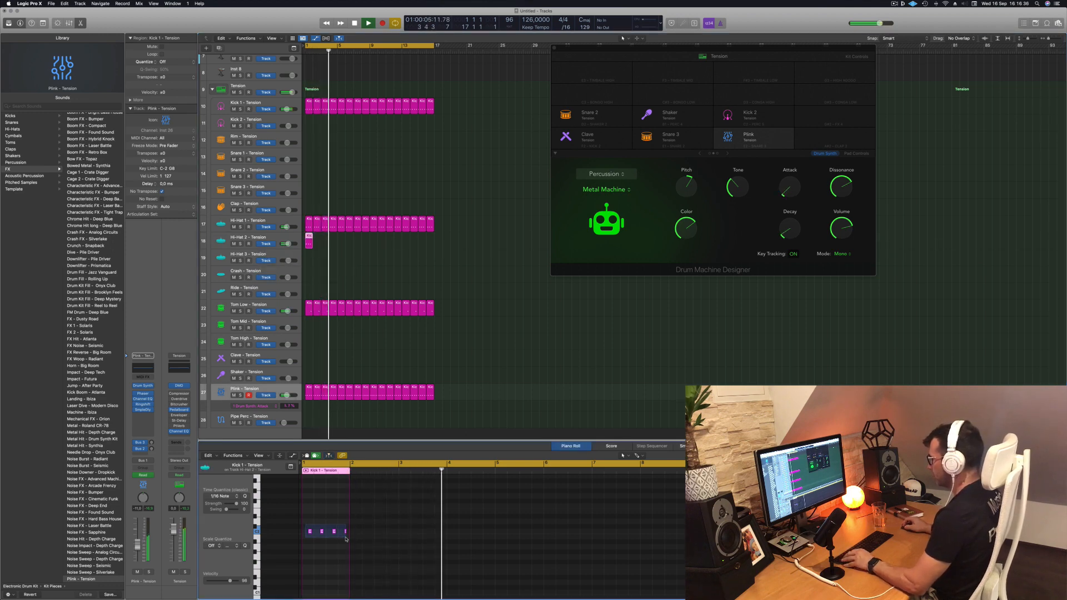
Duplicate the four notes of the Hi-Hat 2 region onto the earlier sixteenth positions of each beat
key(super+Right)
key(super+Right)
key(super+Right)
key(super+Right)
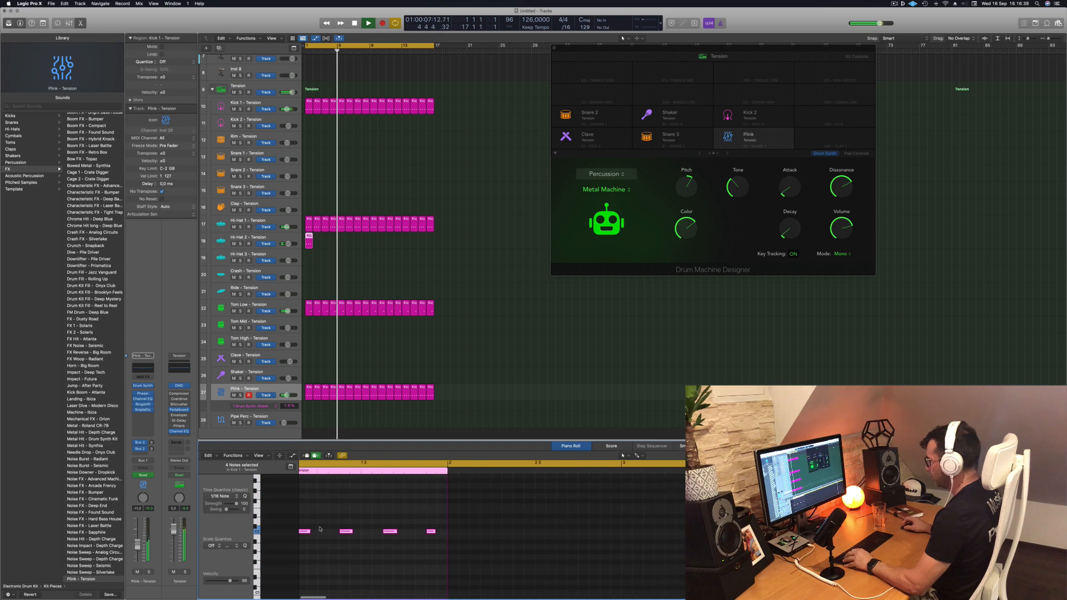
mouse_move(335, 532)
mouse_down()
mouse_move(307, 533)
mouse_move(318, 534)
mouse_up()
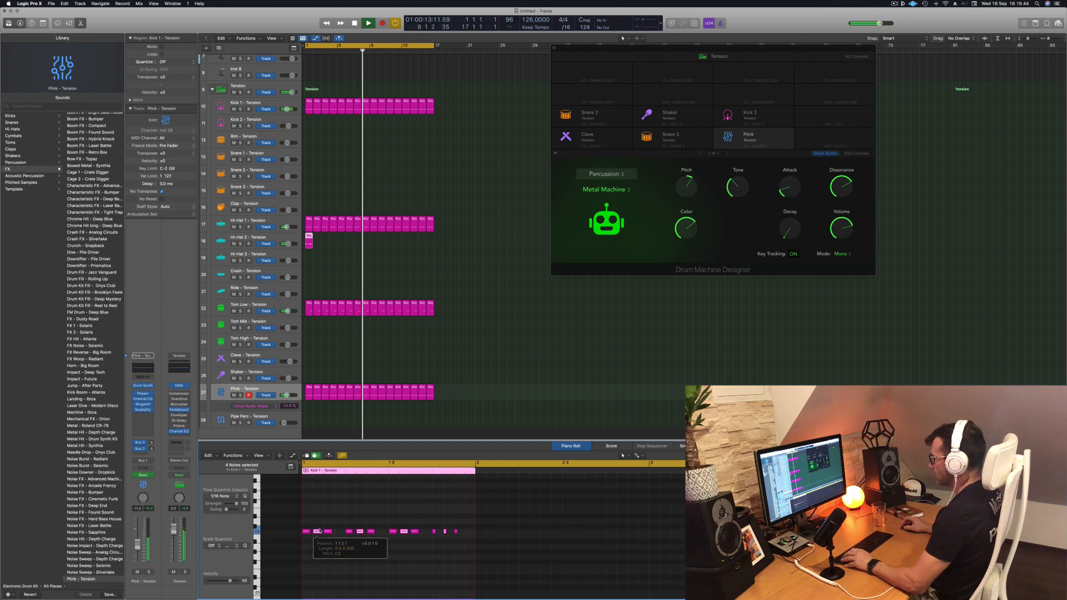
Audition the Hi-Hat 2 pattern and delete the last note of each group, leaving two notes per beat
key(space)
key(space)
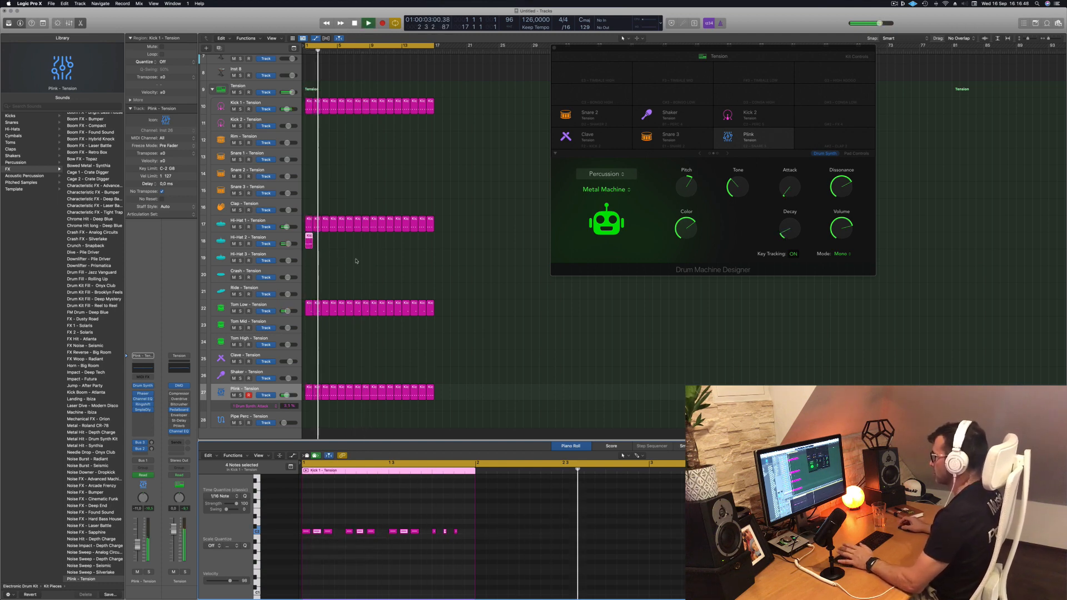
key(Return)
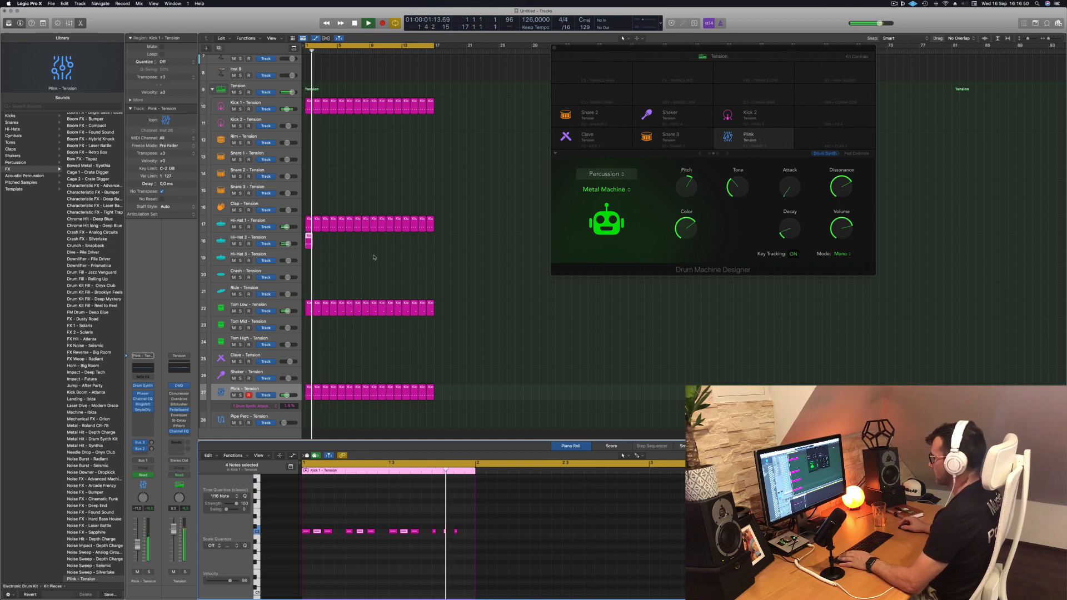
key(space)
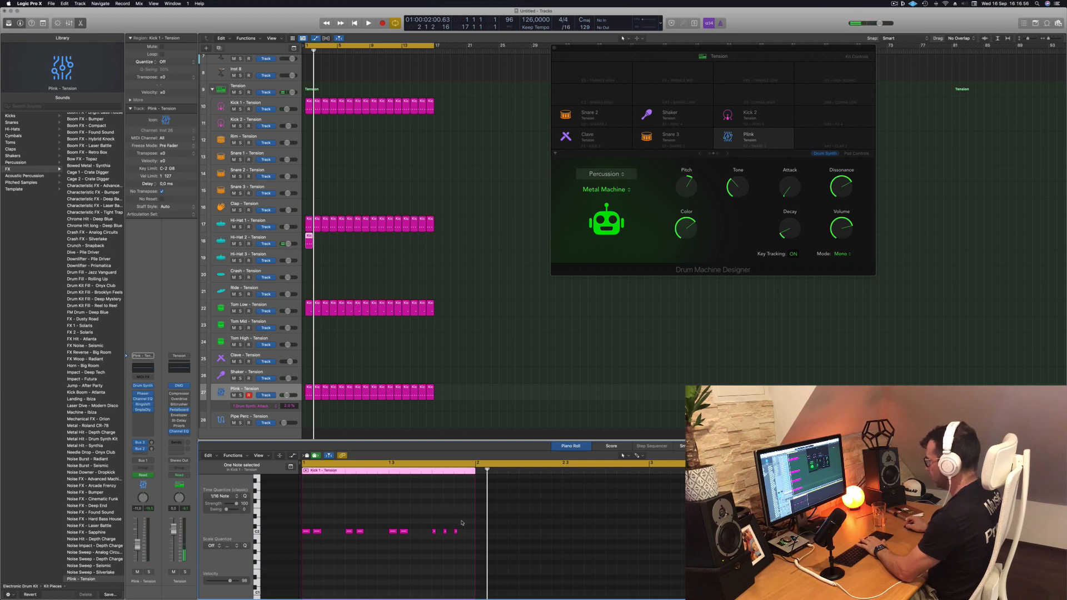
key(Return)
key(space)
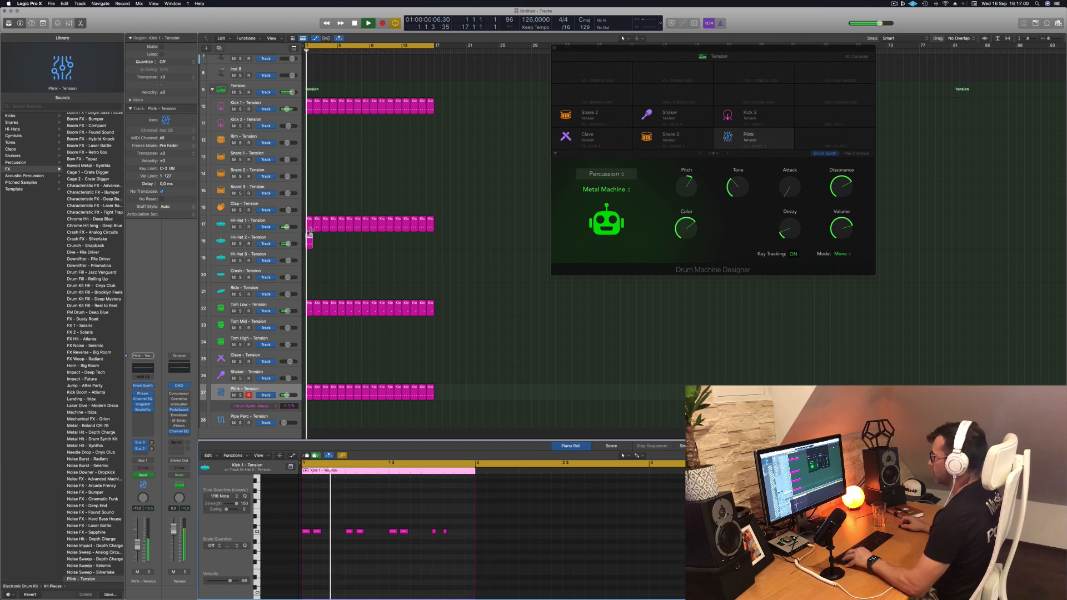
Repeat the one-bar Hi-Hat 2 region until it fills all sixteen bars
key(super+r)
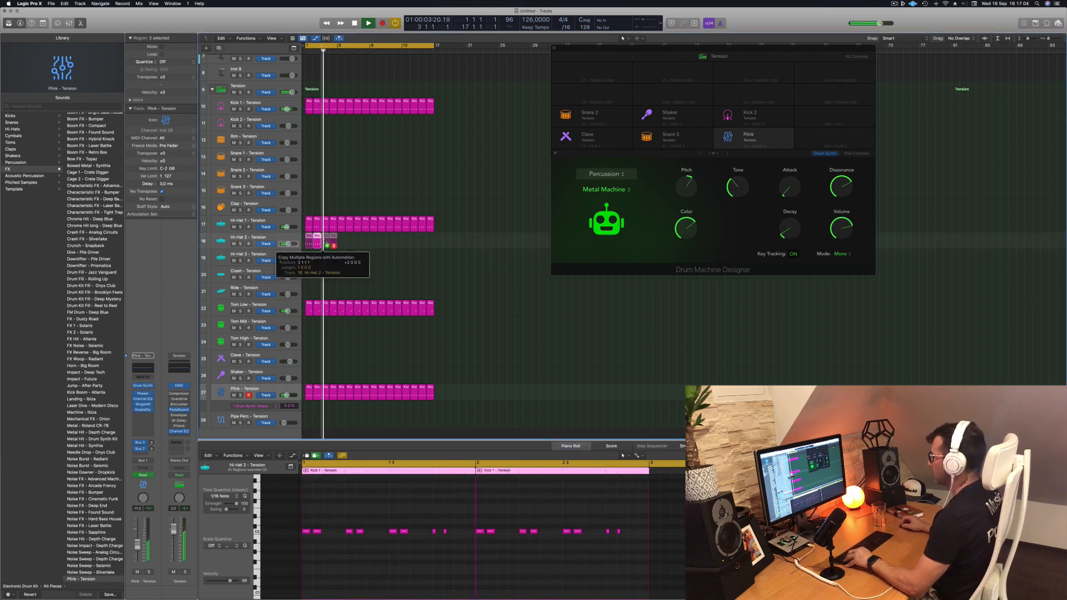
key(super+r)
drag(309, 243, 375, 242)
click(363, 280)
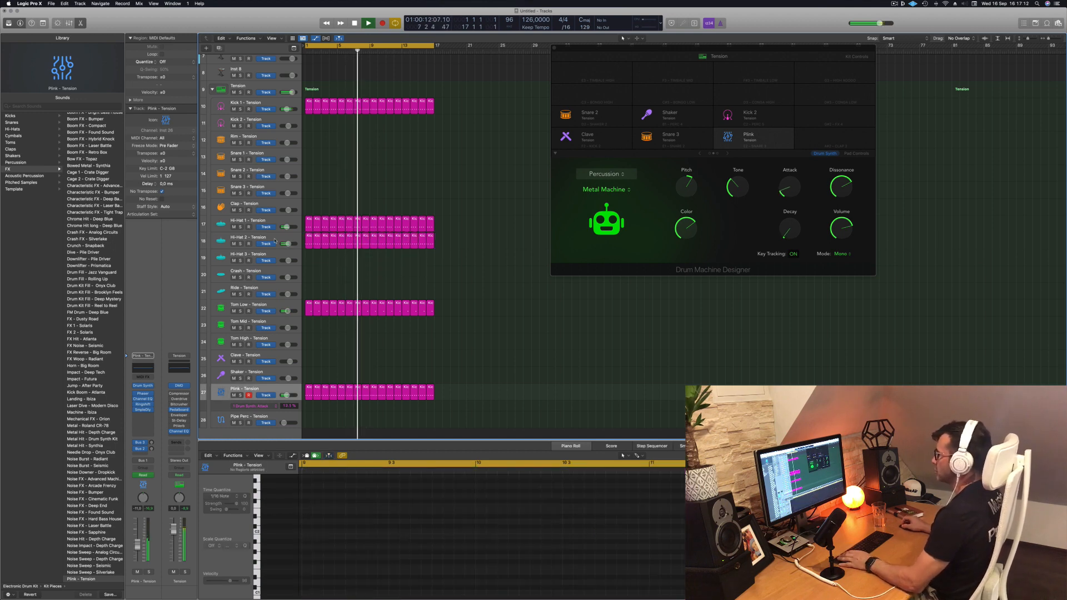
Select the Hi-Hat 2 track and raise the Decay of its Smooth Hi-Hat sound to about 41.2% during playback
click(274, 238)
key(Return)
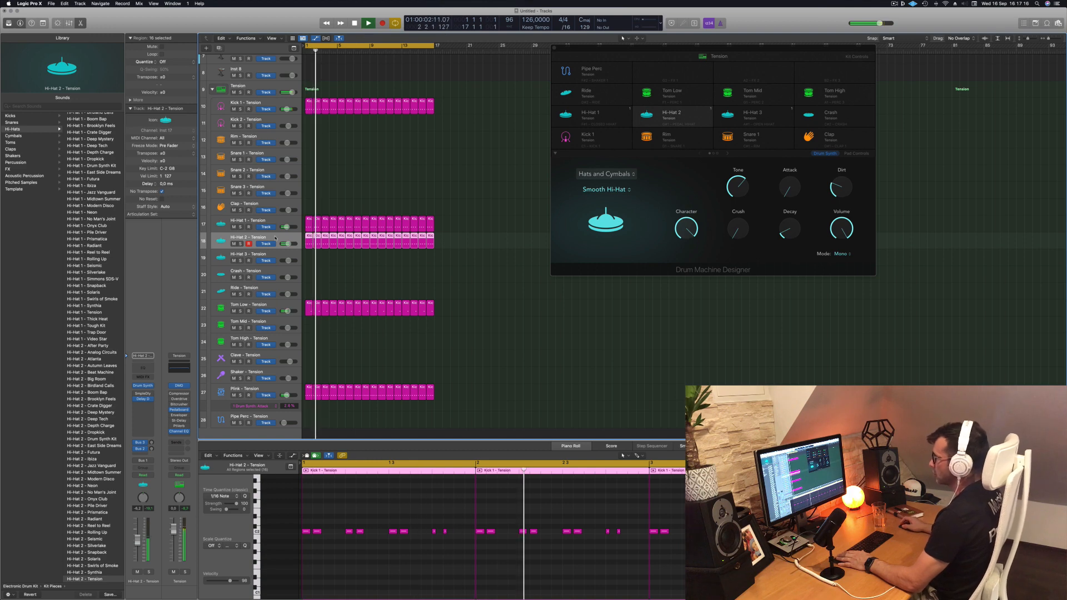
key(Return)
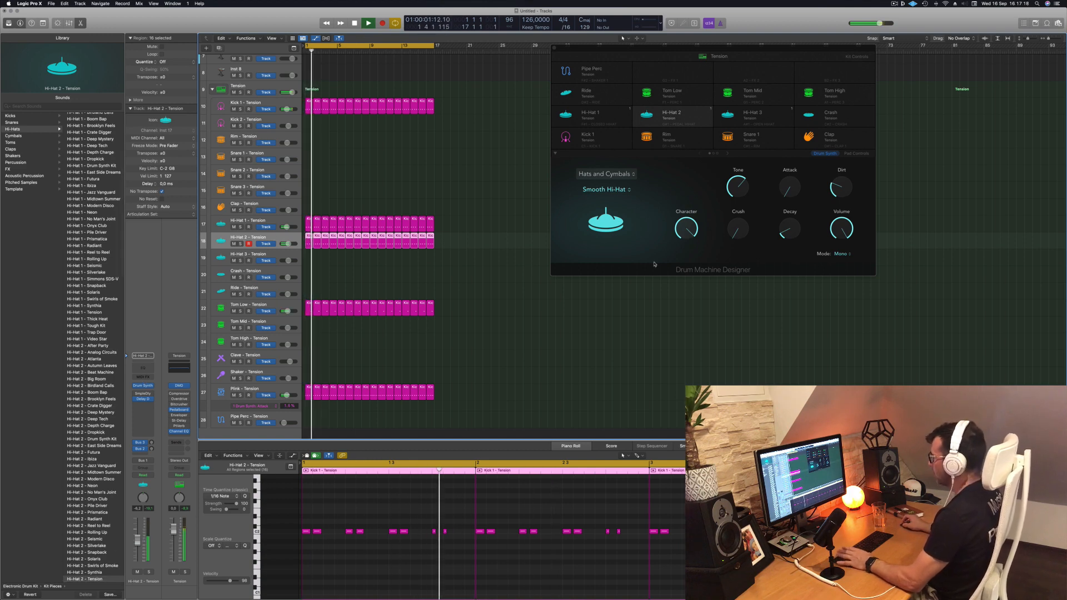
key(Return)
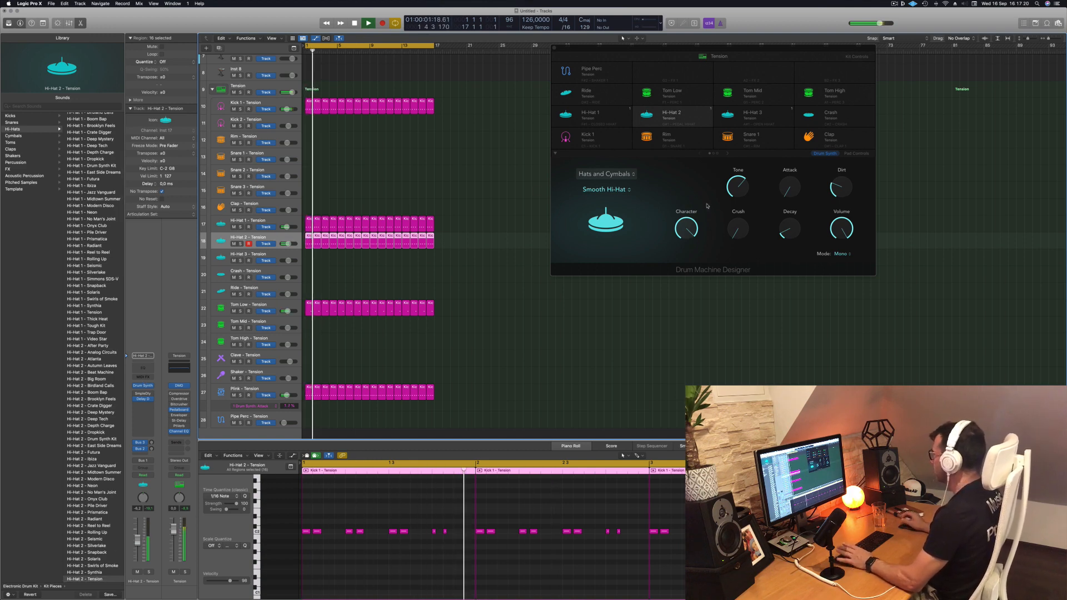
click(790, 212)
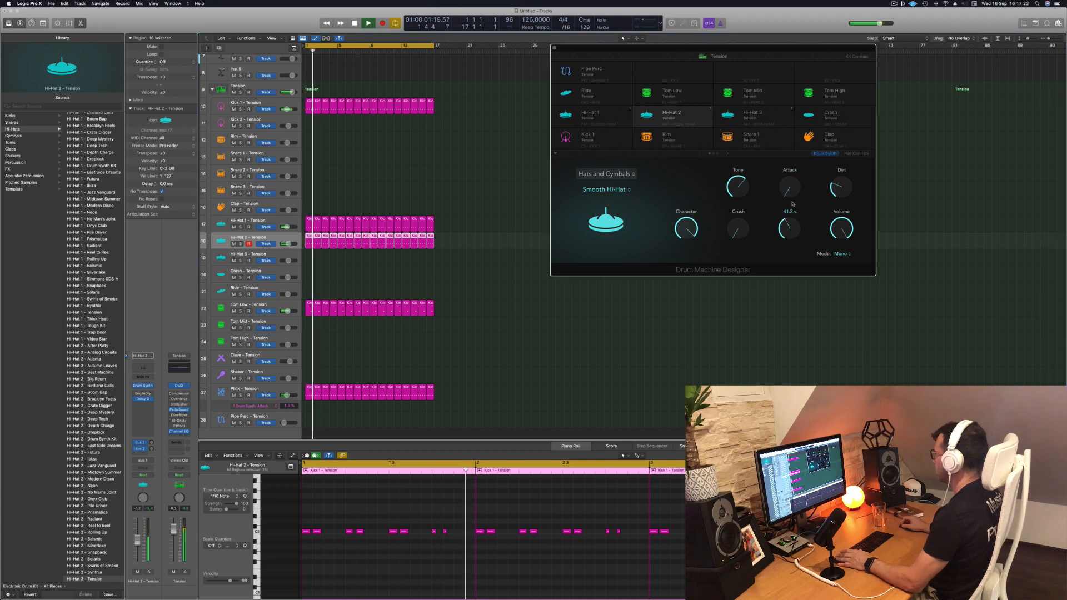
Set the Hi-Hat 2 sound's Tone to 100%, lower its Dirt to minimum and reduce its Decay to about 25.5%
drag(790, 188, 841, 216)
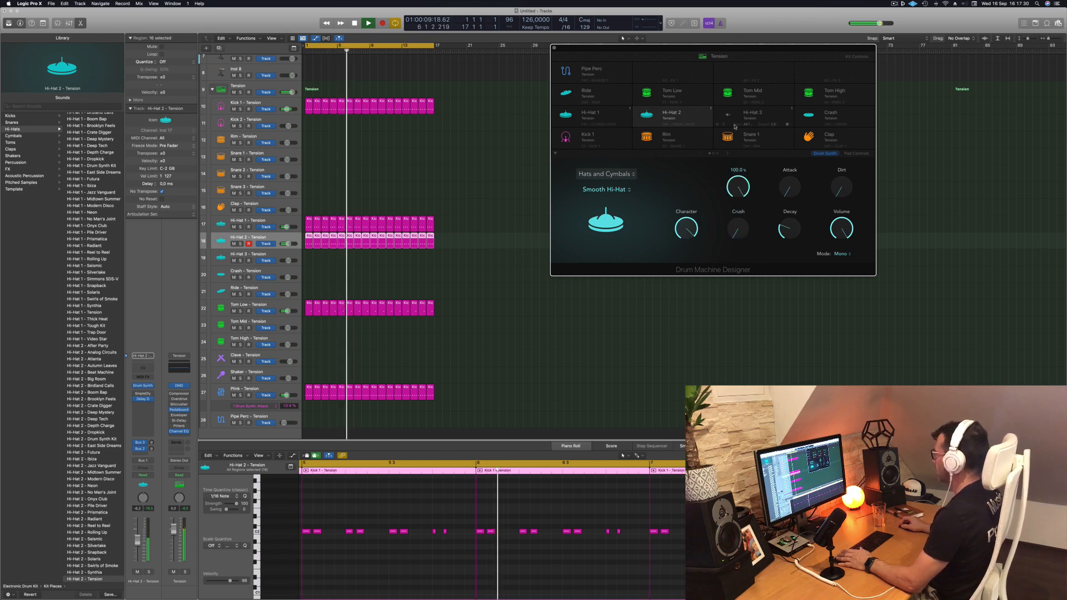
key(Return)
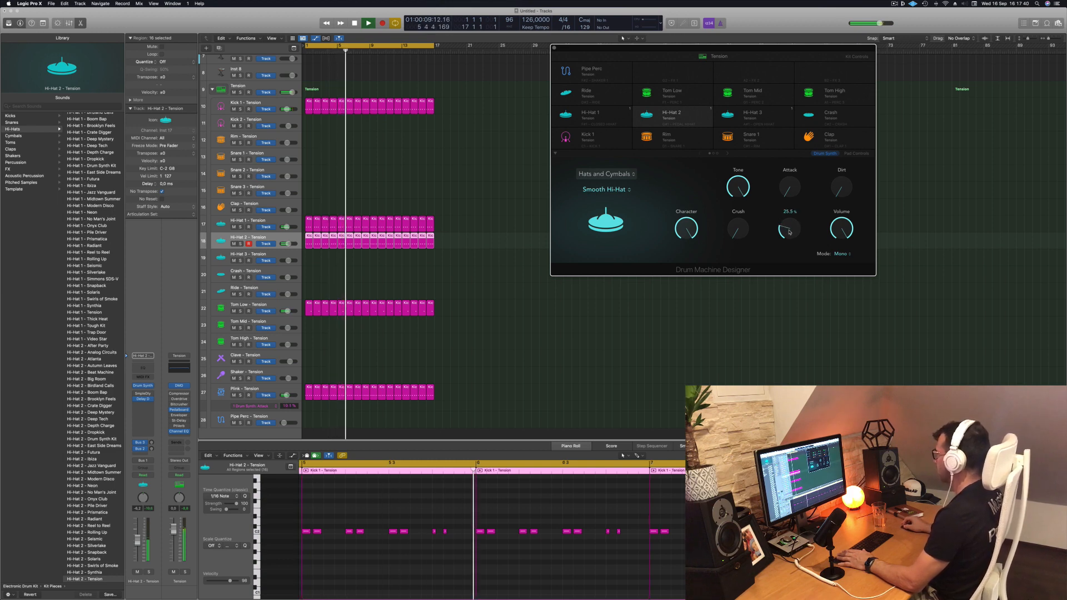
key(Return)
Compare Hi-Hat 2 soloed and muted against the groove, and lower its channel volume slightly
click(240, 244)
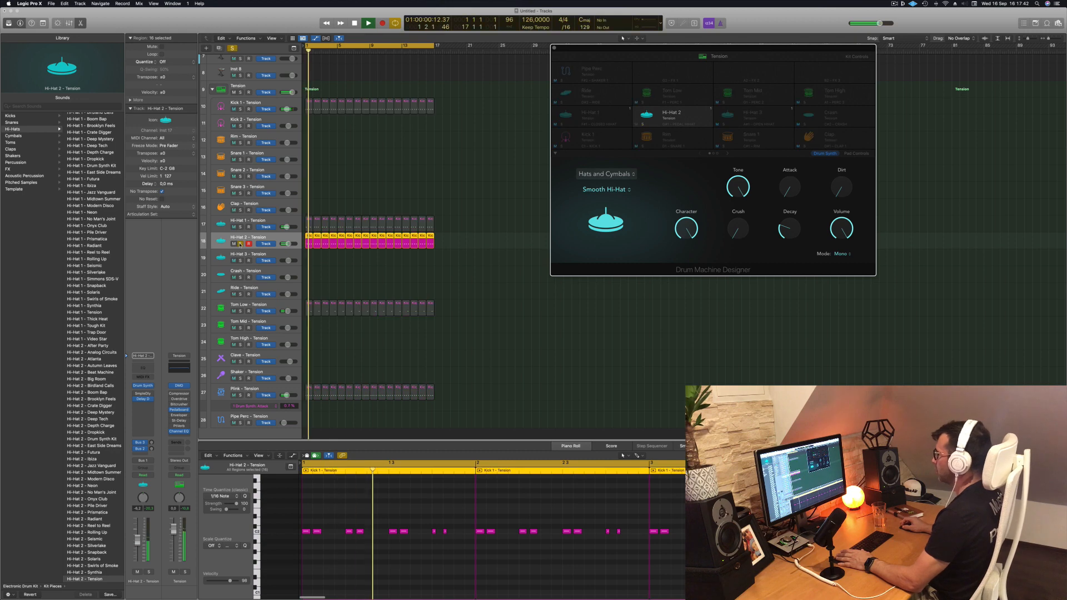
click(240, 244)
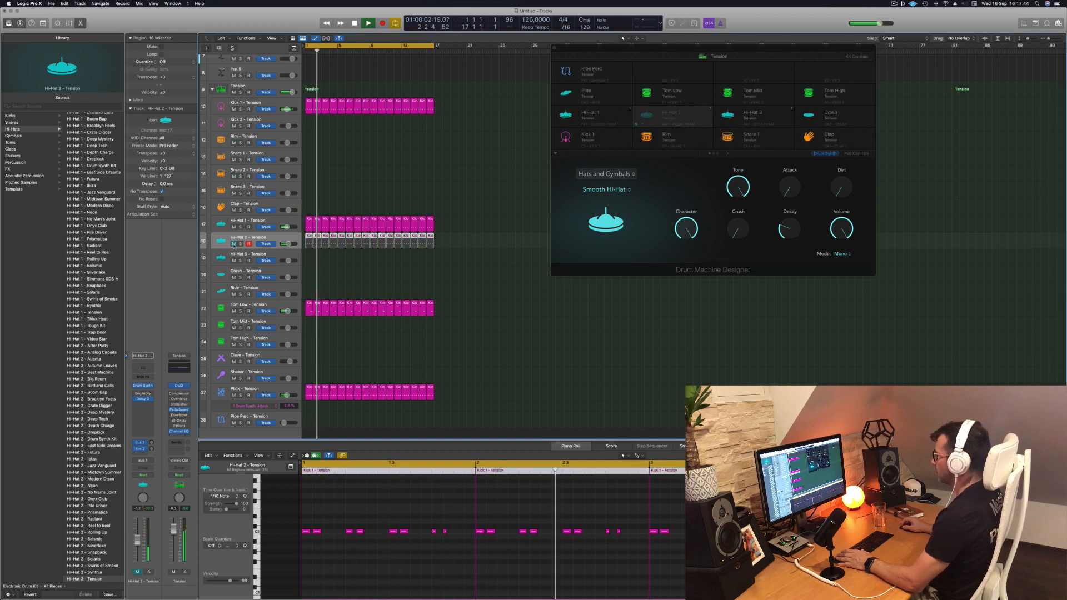
click(233, 243)
key(Return)
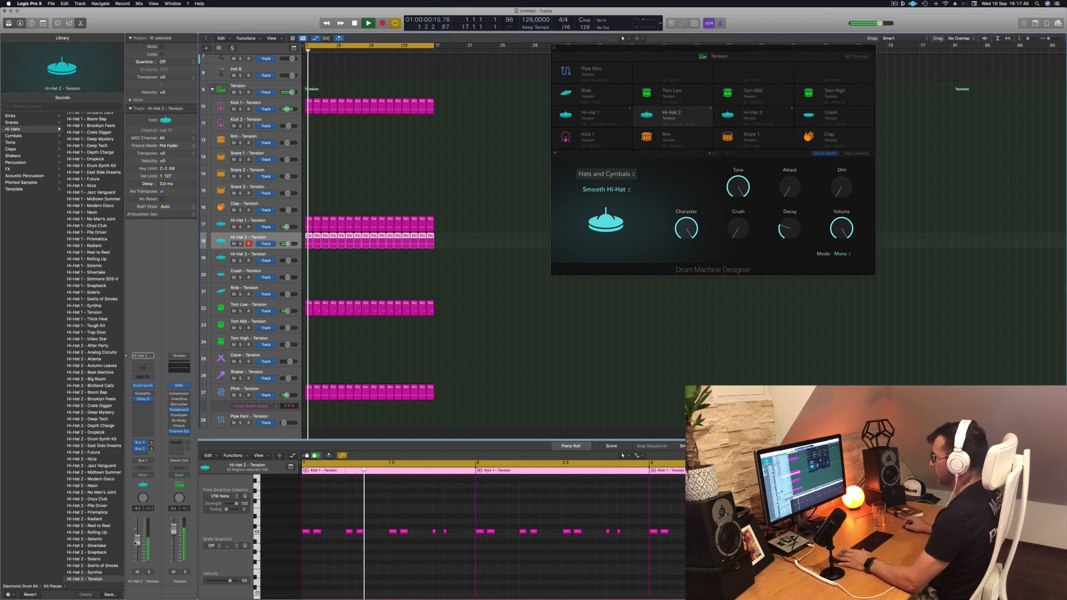
drag(136, 543, 137, 548)
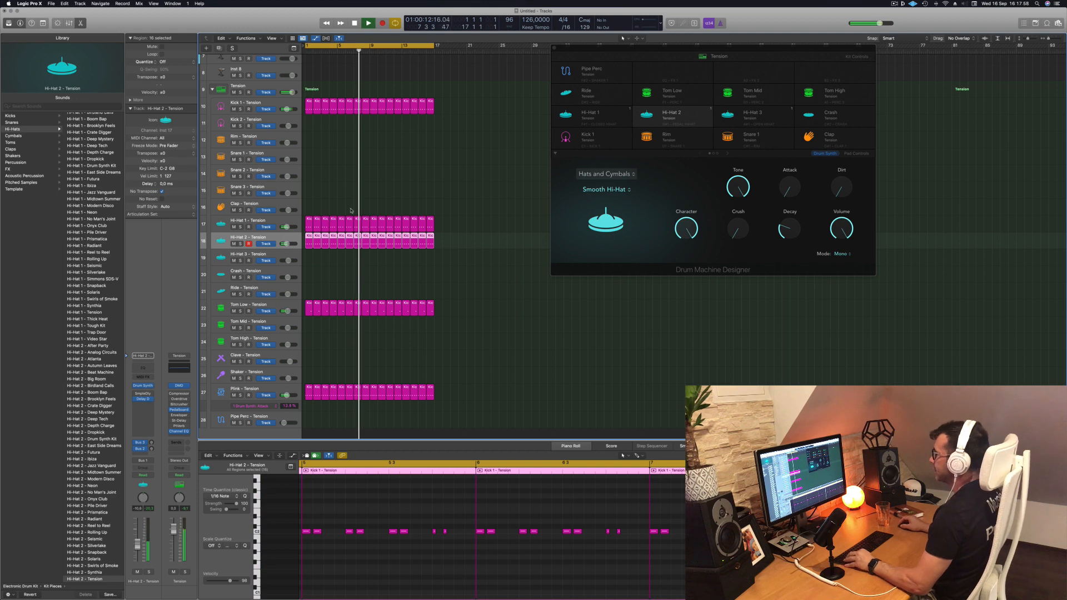
Copy the first one-bar Tom Low region to the start of the Clave track
scroll(349, 208, down, 2)
scroll(346, 208, down, 2)
key(space)
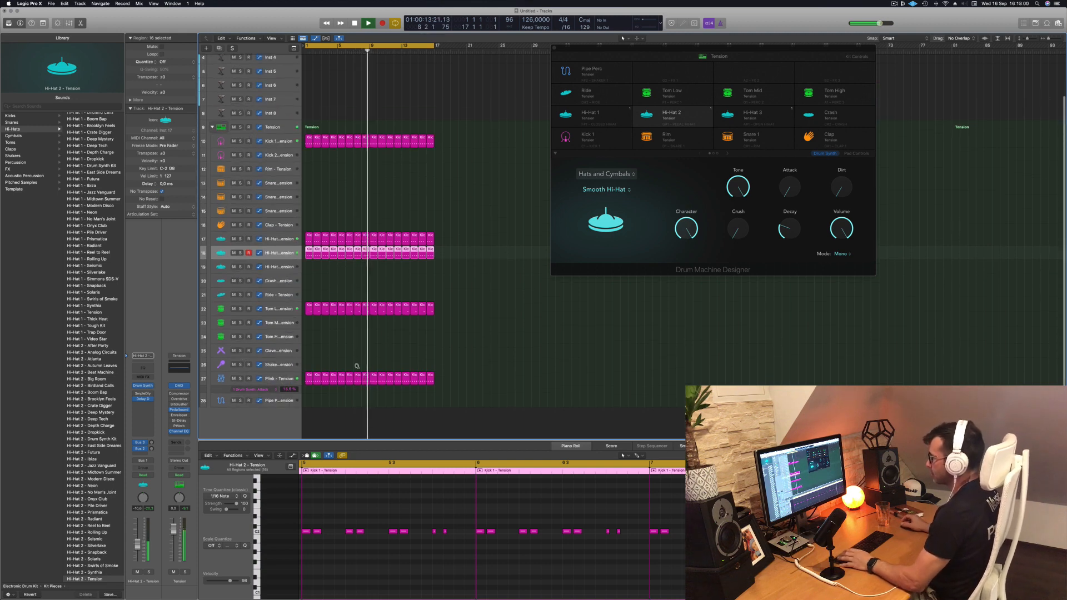
key(Return)
key(space)
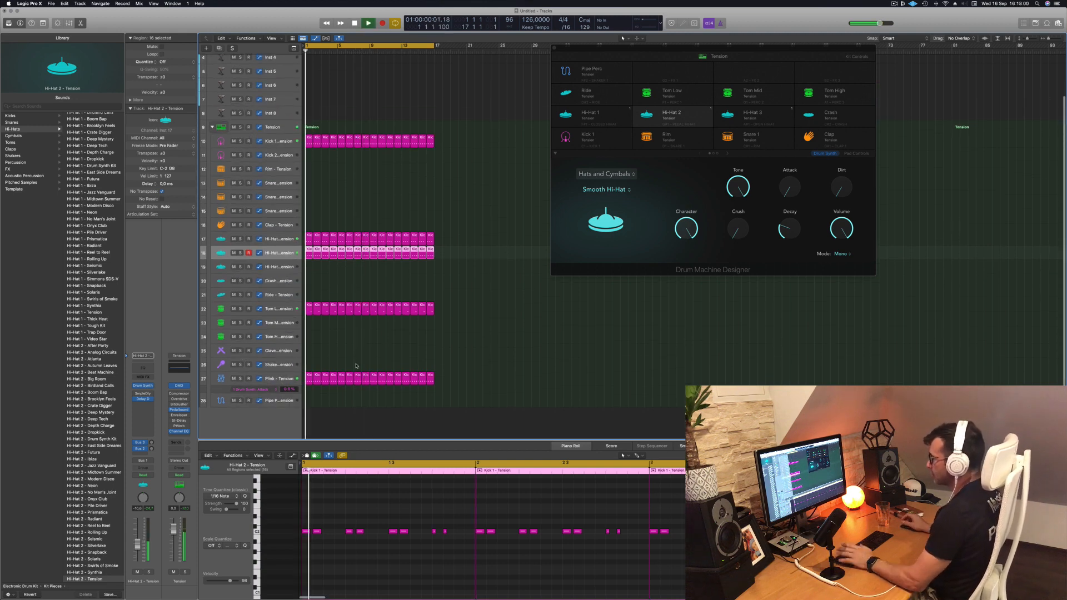
click(309, 309)
drag(309, 310, 309, 351)
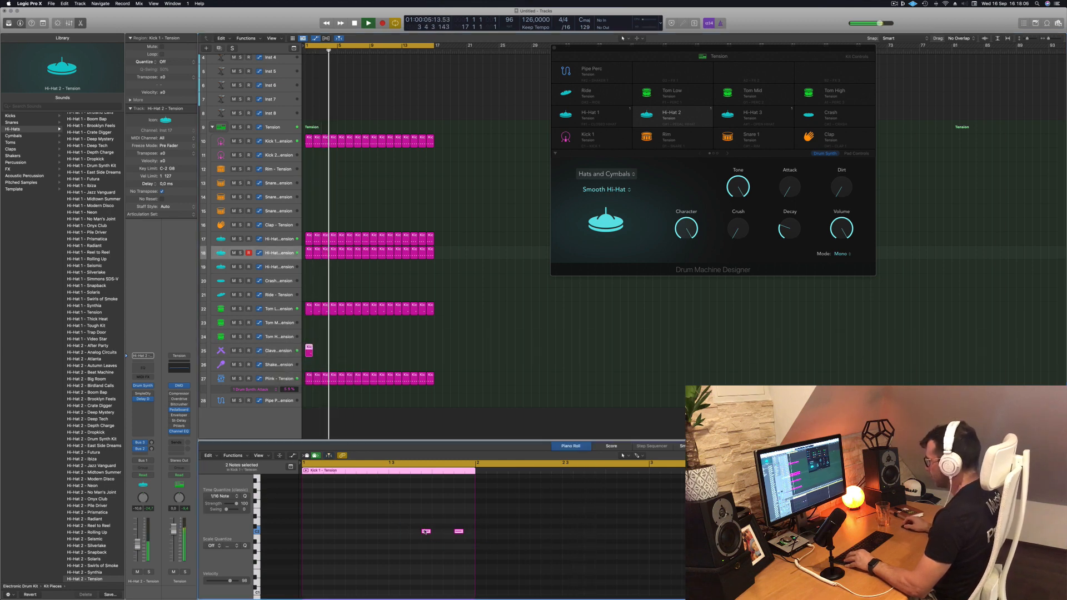
Move the Clave region's two notes to the bar start and one sixteenth after beat two, auditioning the pattern
drag(426, 532, 349, 552)
key(alt+Right)
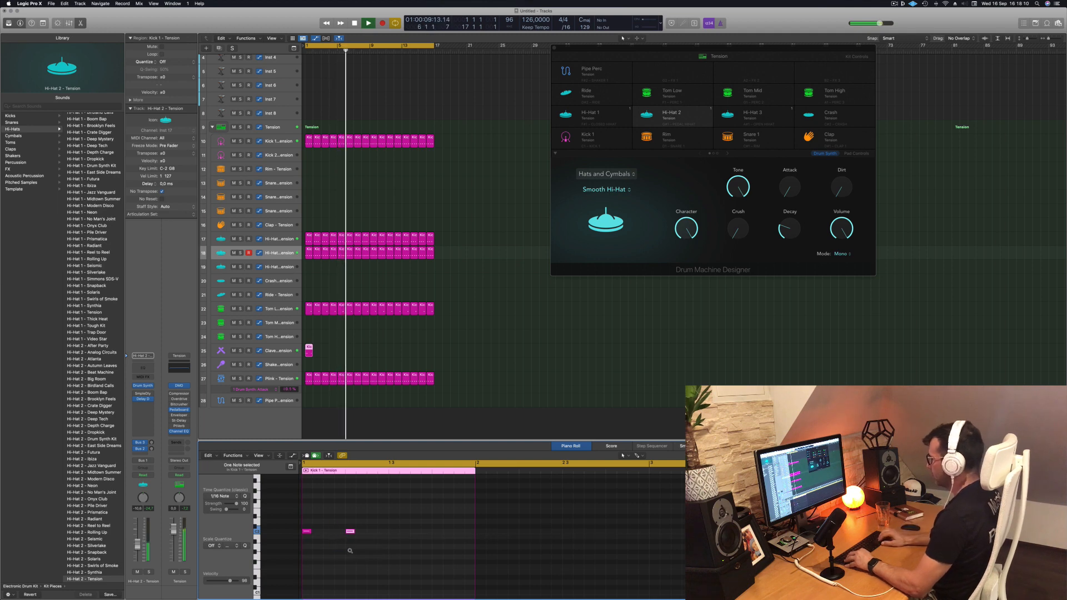
key(space)
key(space)
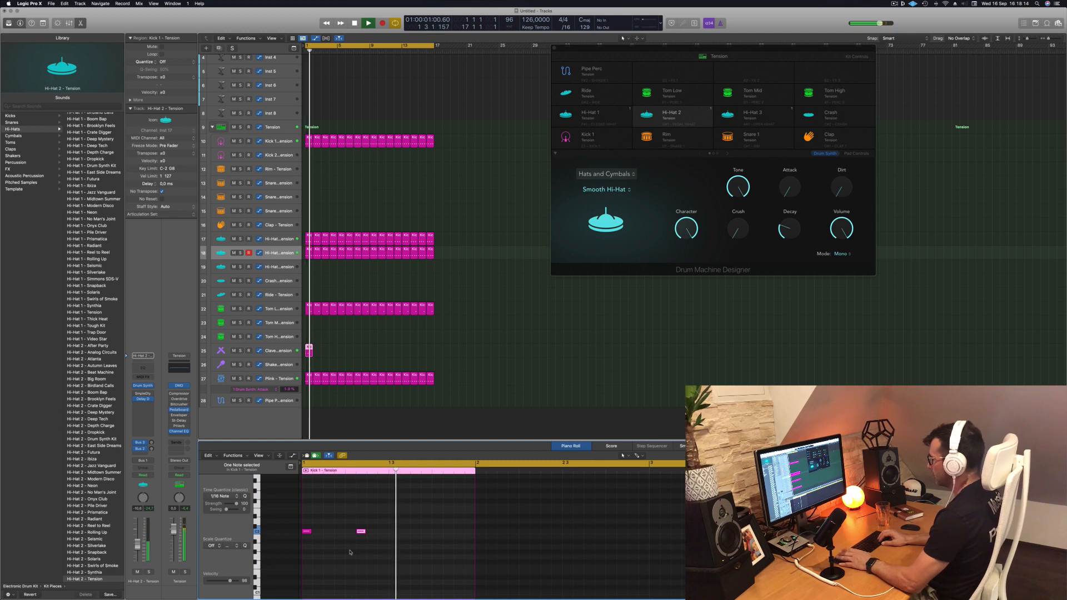
key(space)
key(space)
key(space)
key(space)
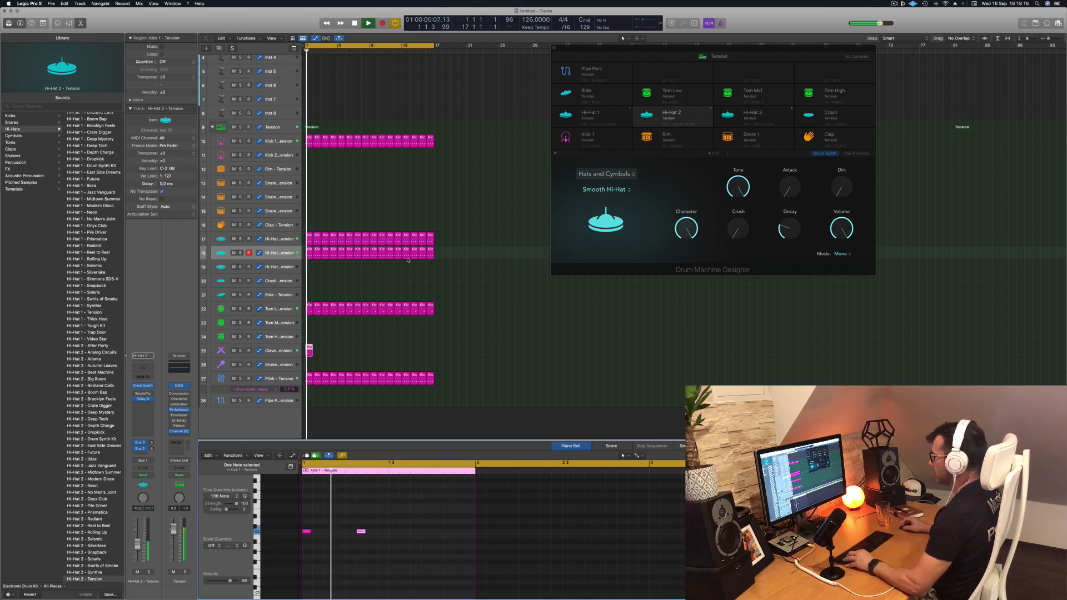
Repeat the one-bar Clave region until it fills all sixteen bars
key(space)
key(space)
drag(309, 349, 344, 355)
key(Return)
Raise the Clave sound's Decay slightly during playback and try its Attack and its Dissonance up to 100%
click(278, 351)
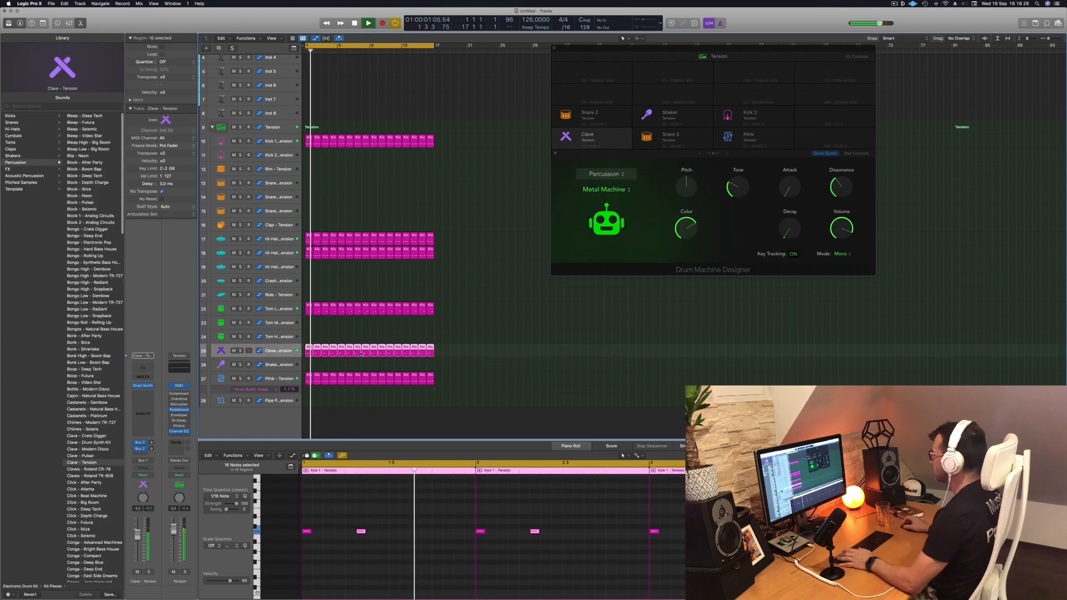
key(Return)
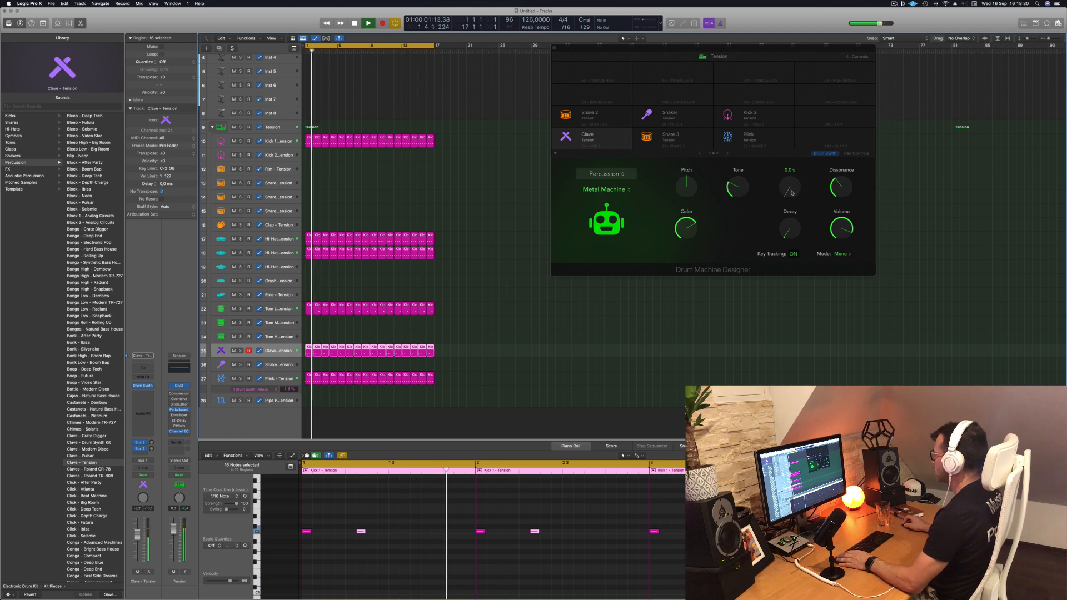
drag(792, 193, 794, 186)
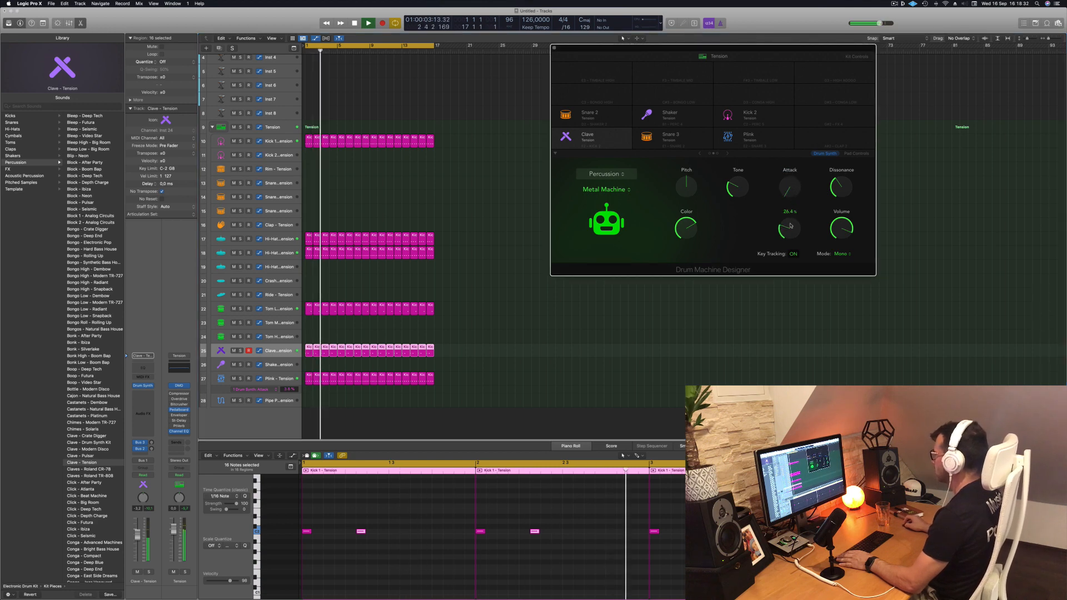
drag(791, 232, 790, 227)
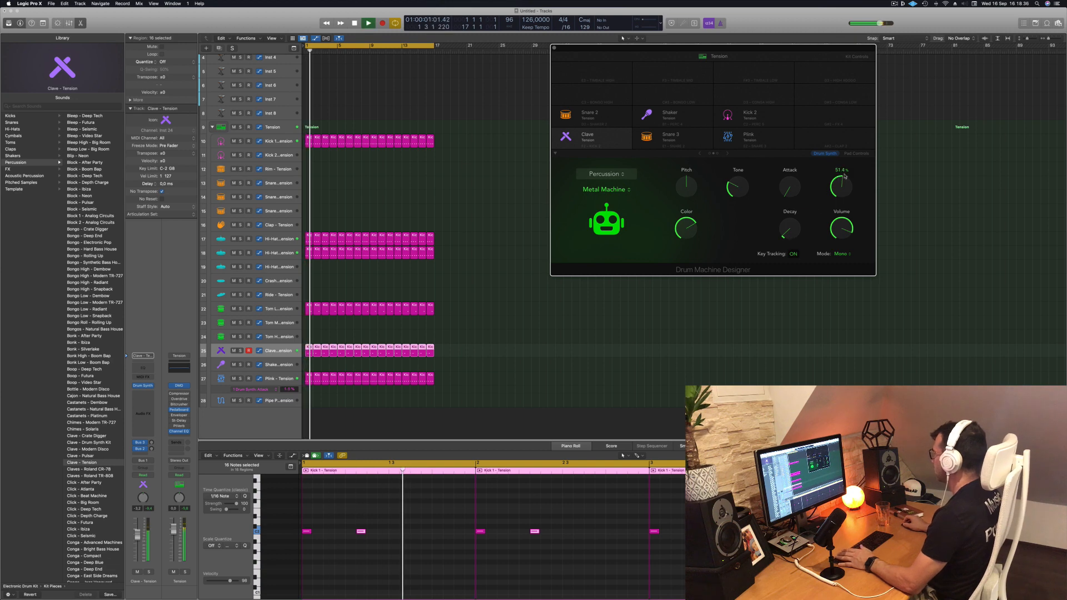
drag(843, 183, 844, 185)
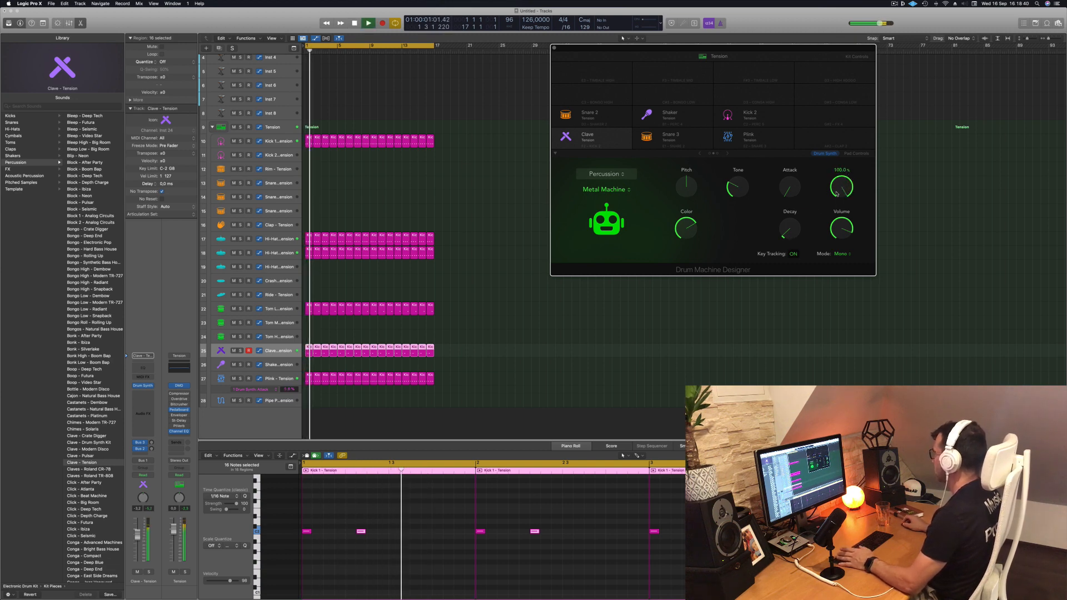
Set the Tone of the Clave's Metal Machine sound to about 21.3% and lower its Pitch to minimum
key(space)
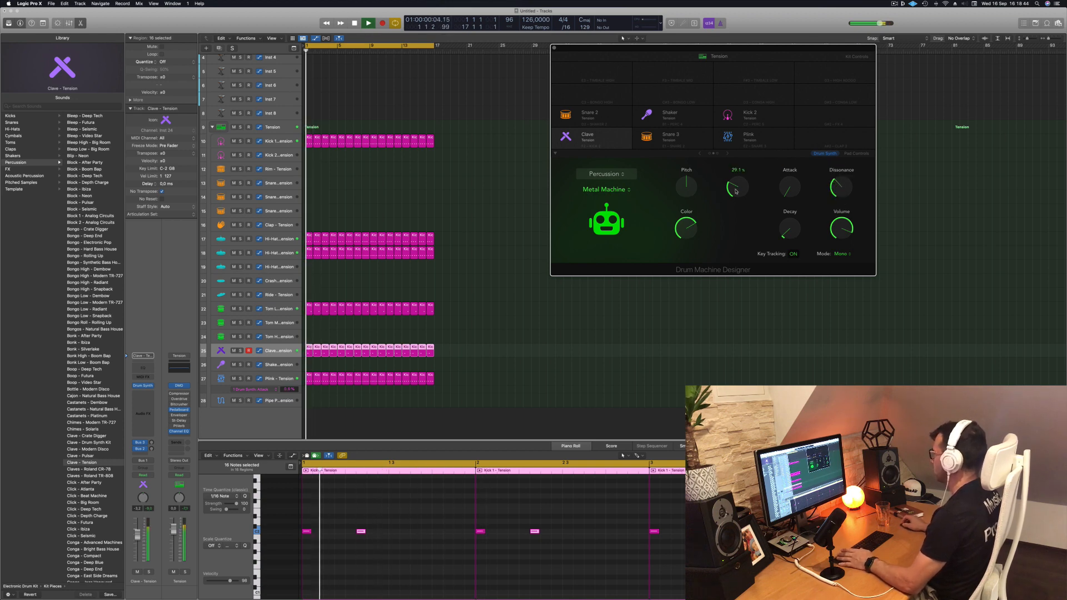
key(space)
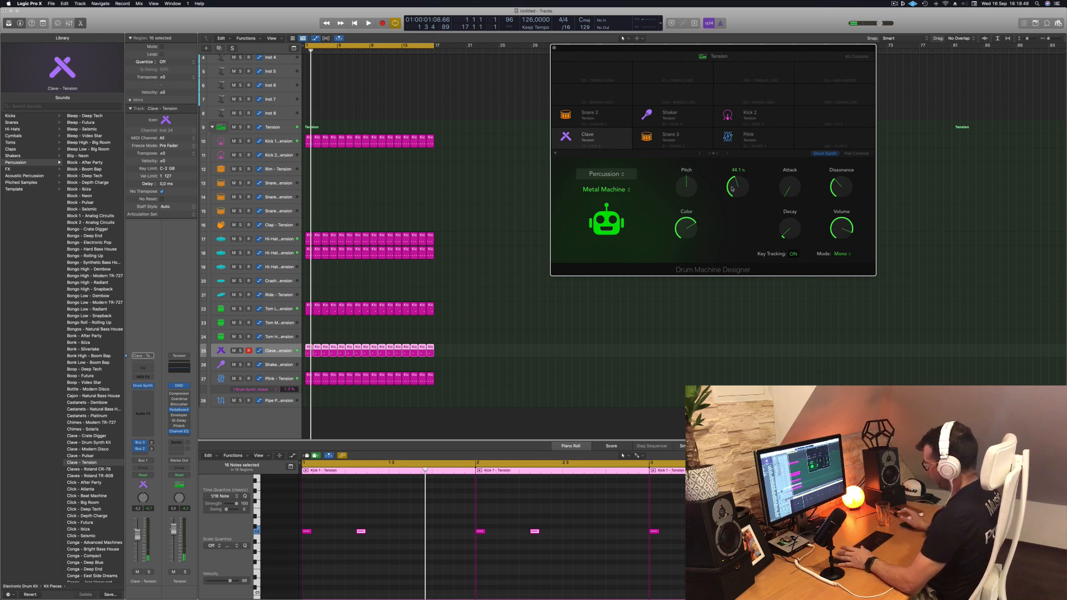
key(space)
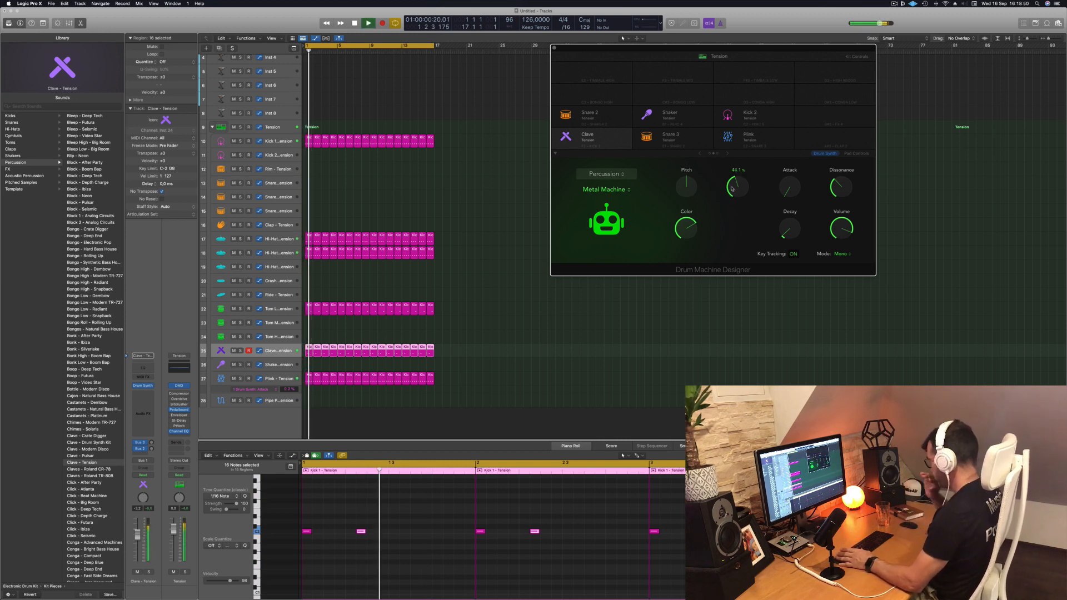
drag(737, 197, 736, 208)
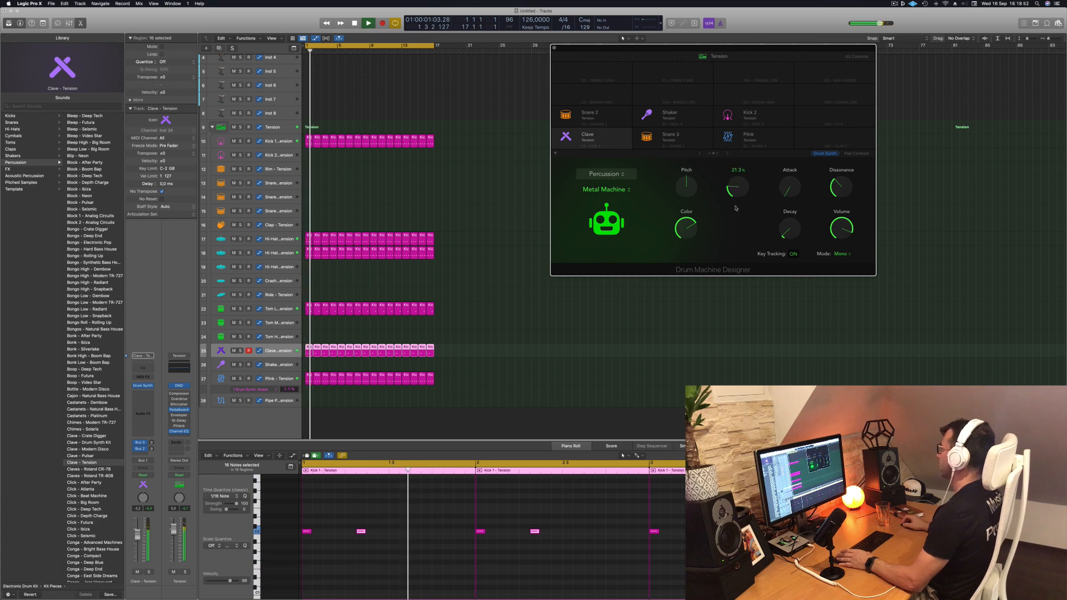
key(space)
key(space)
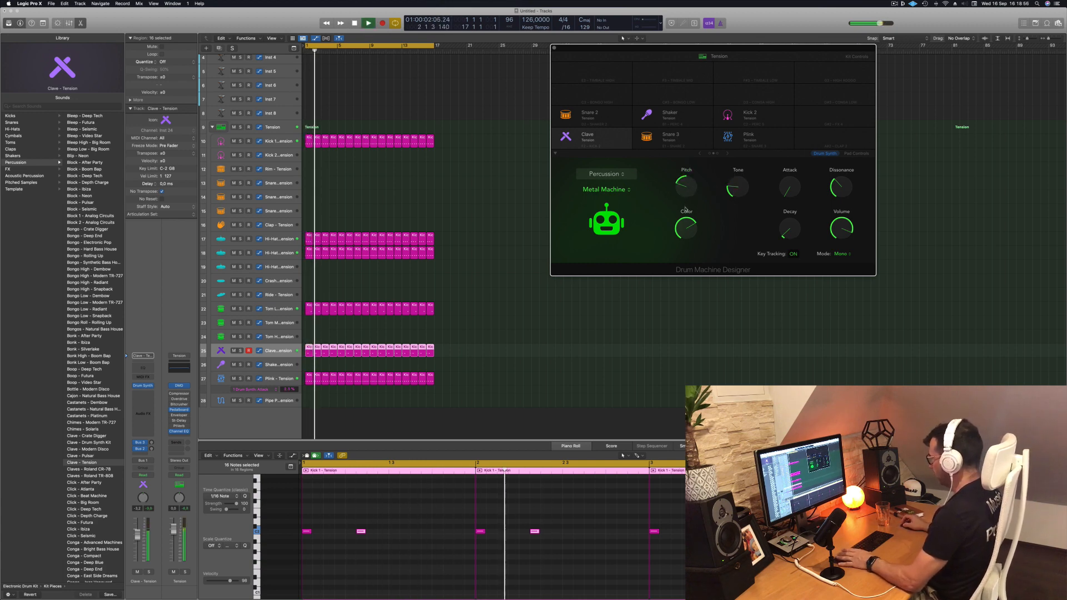
drag(685, 207, 689, 214)
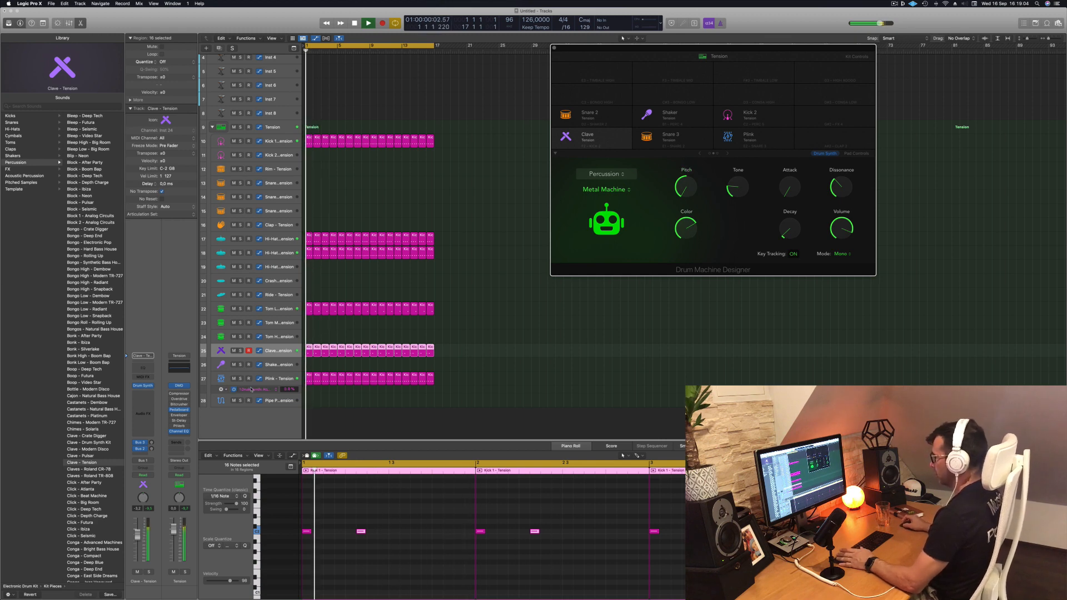
Lower the Clave channel's volume and clear the Drum Machine Designer window away from the arrangement
click(278, 353)
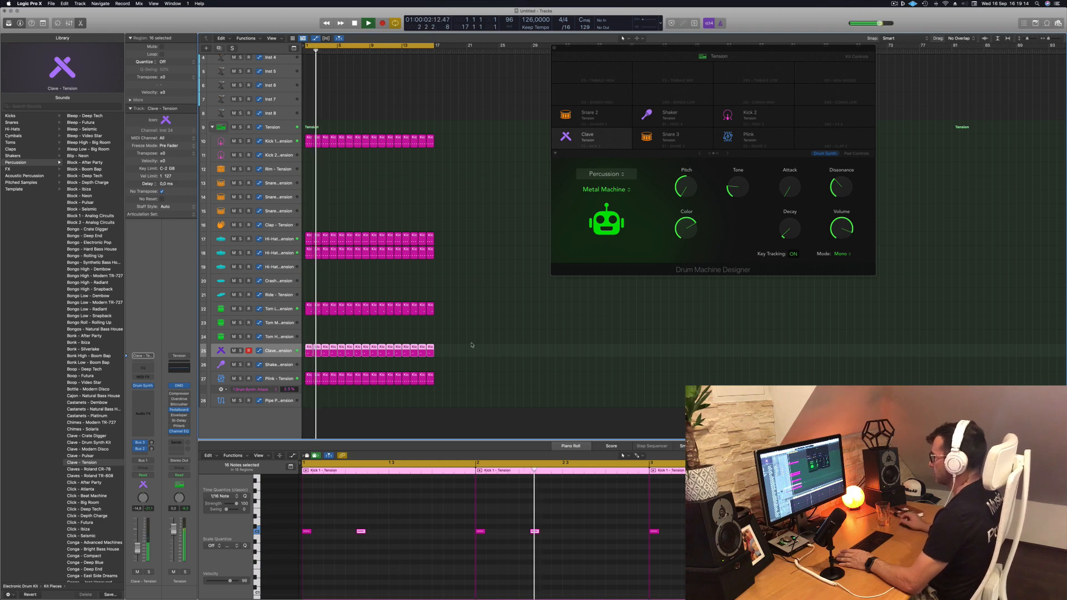
drag(666, 52, 492, 70)
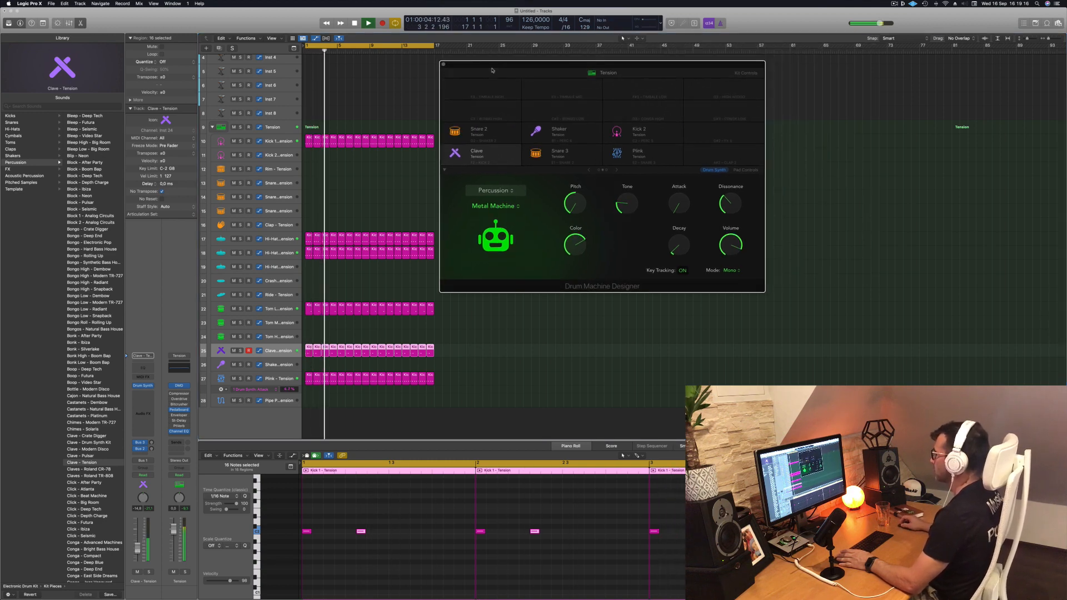
click(386, 123)
key(space)
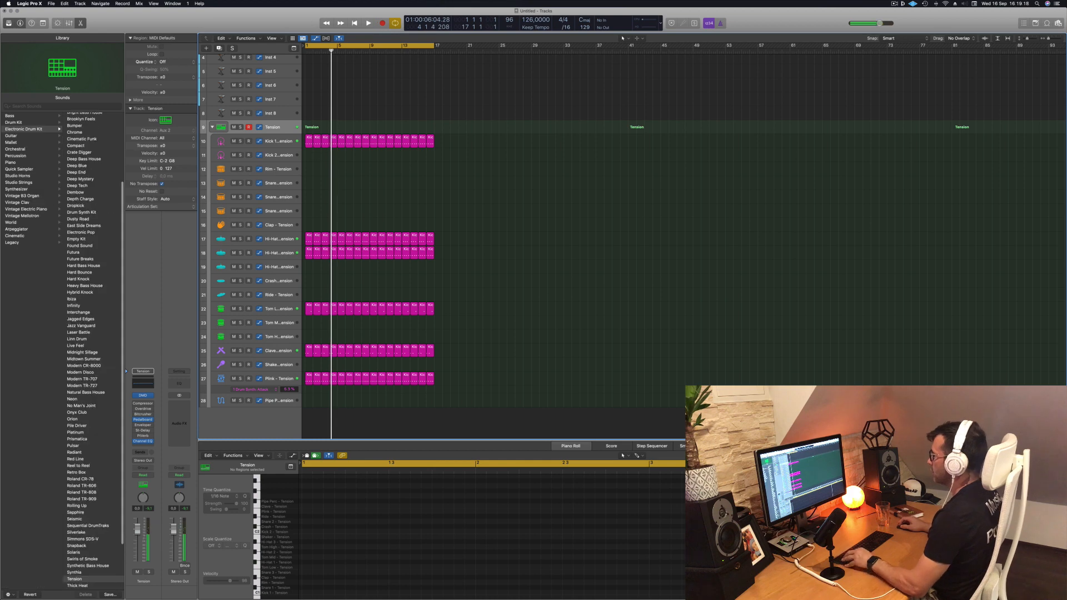
Copy the first Kick 1 region to the Snare 1 track and delete its notes on beats one and three
click(308, 144)
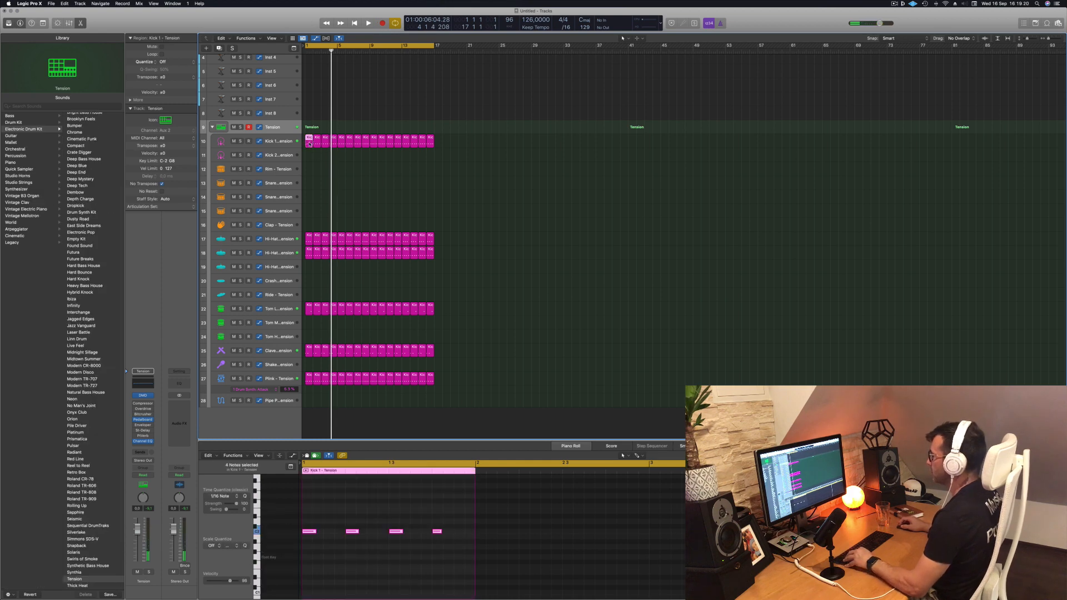
drag(309, 144, 309, 185)
drag(331, 520, 311, 541)
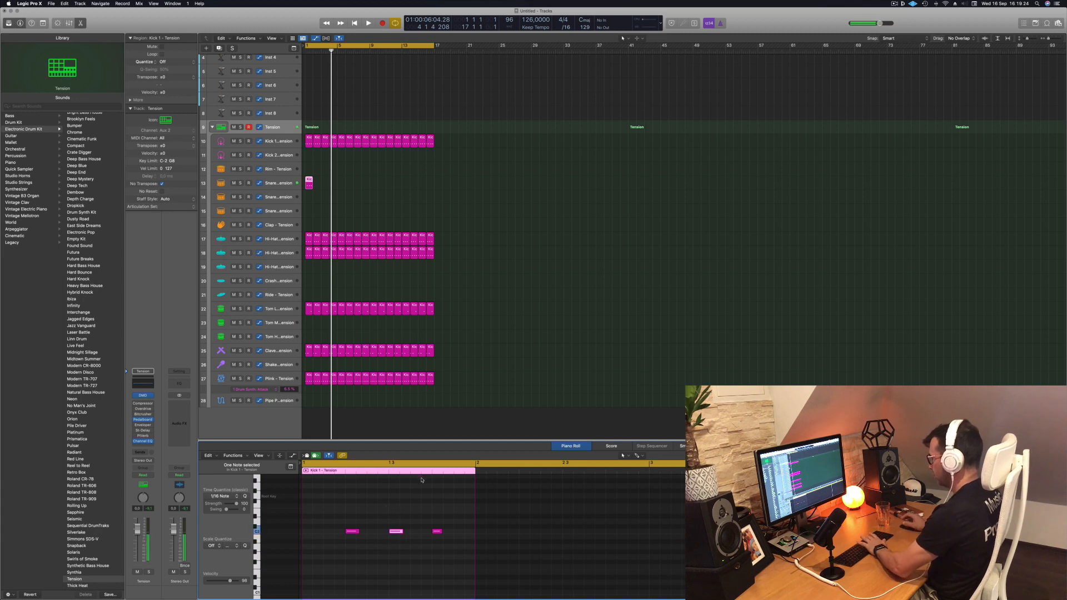
key(space)
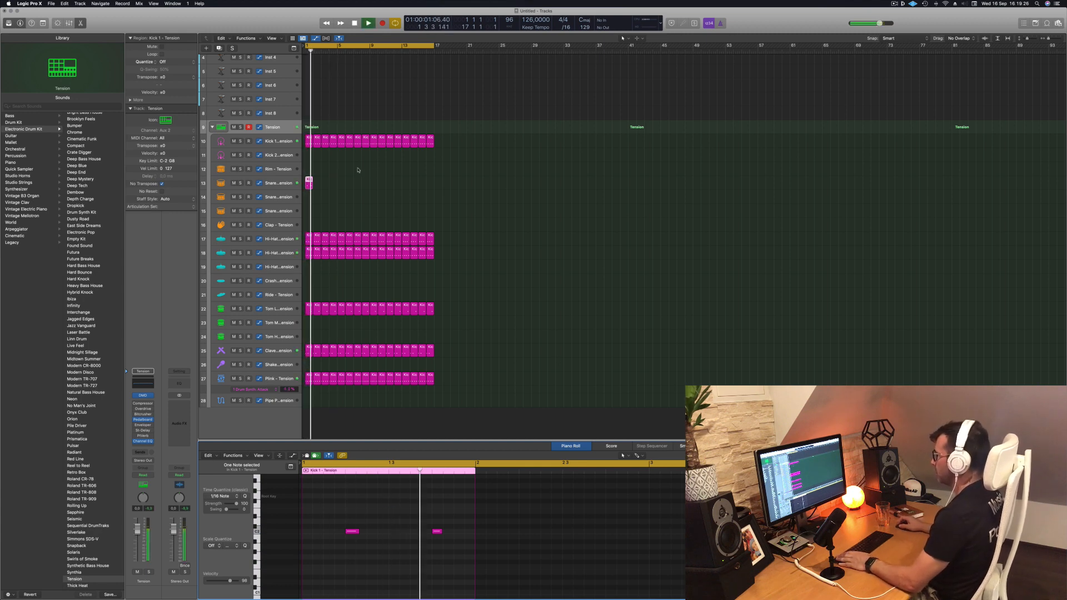
Repeat the one-bar Snare 1 region until it fills all sixteen bars
key(space)
drag(308, 180, 406, 183)
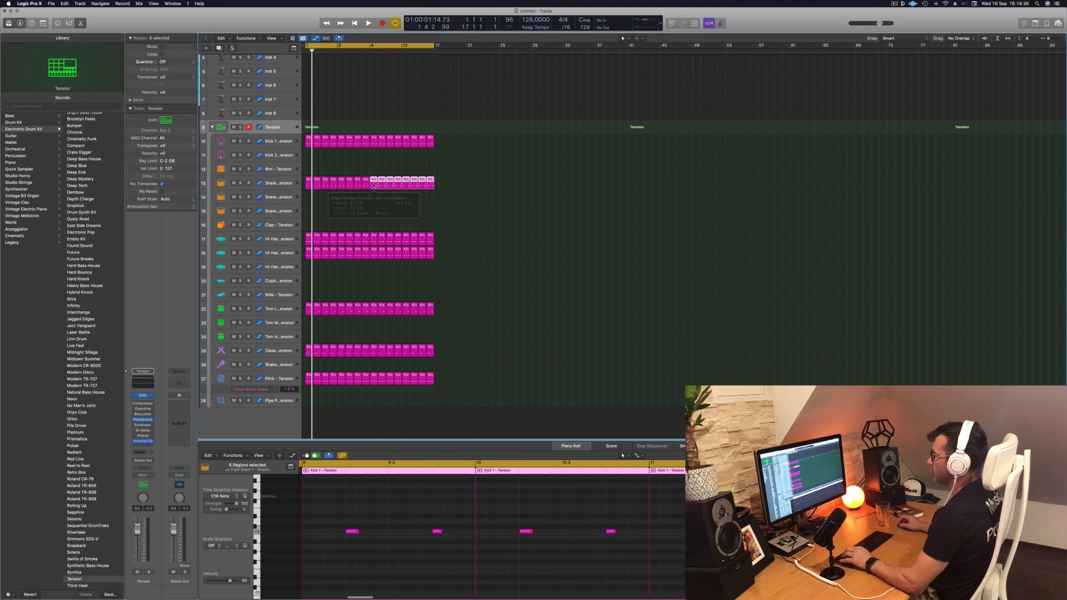
key(space)
Open Snare 1's Drum Synth and shape its Synthetic Side Stick with a larger Size, minimum Tension and adjusted Tone
click(275, 184)
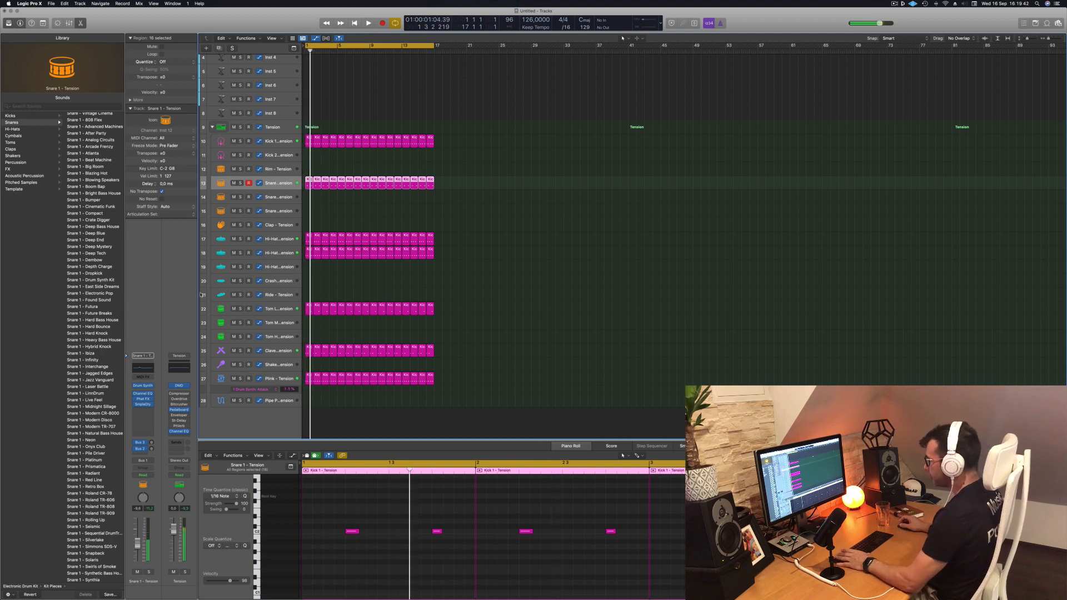
click(143, 387)
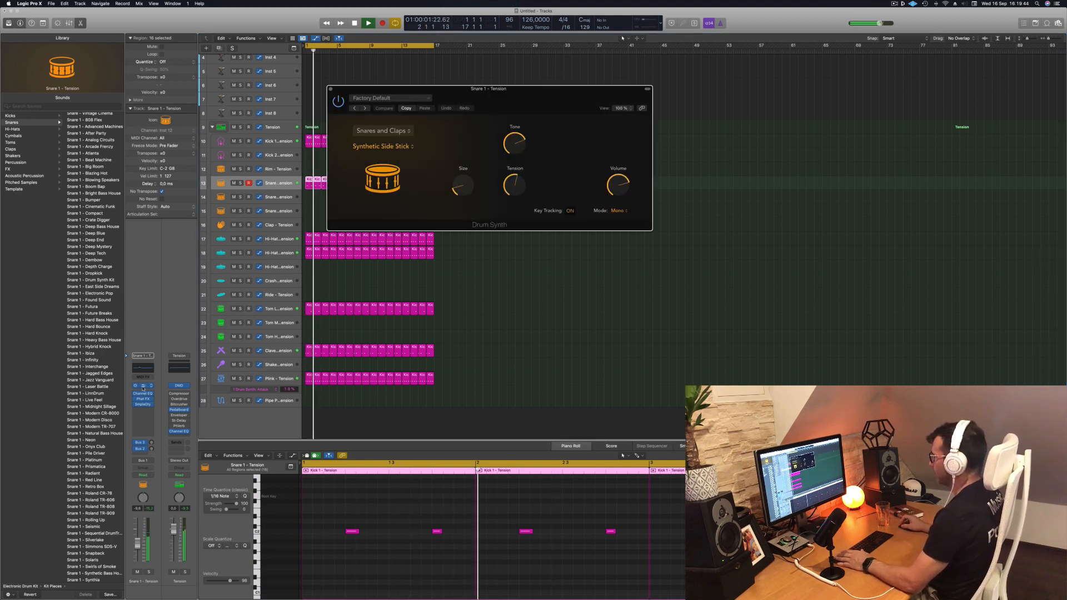
drag(521, 99, 638, 172)
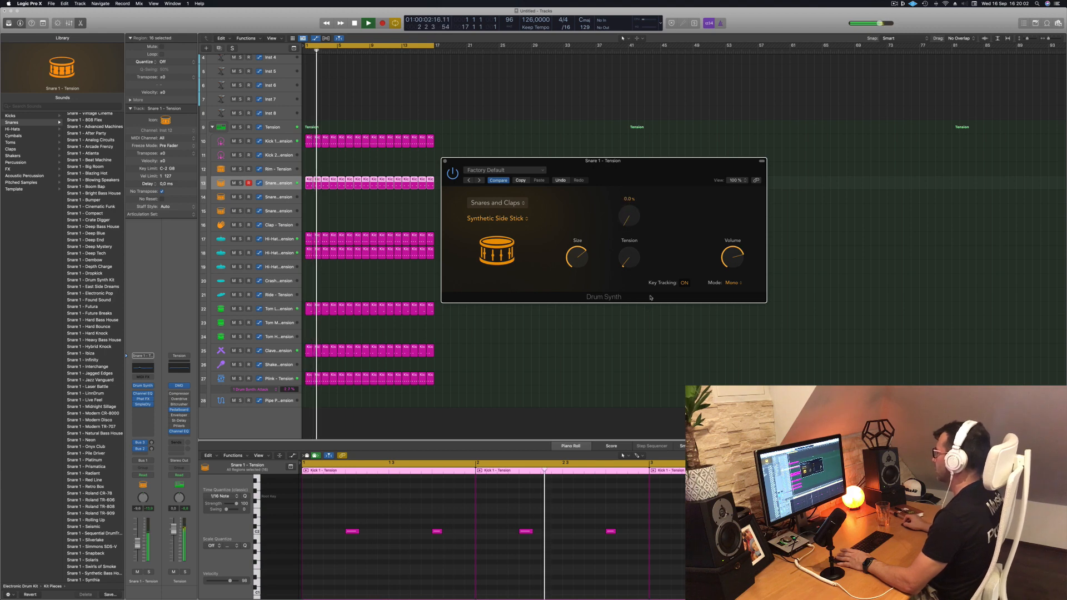
drag(665, 170, 655, 164)
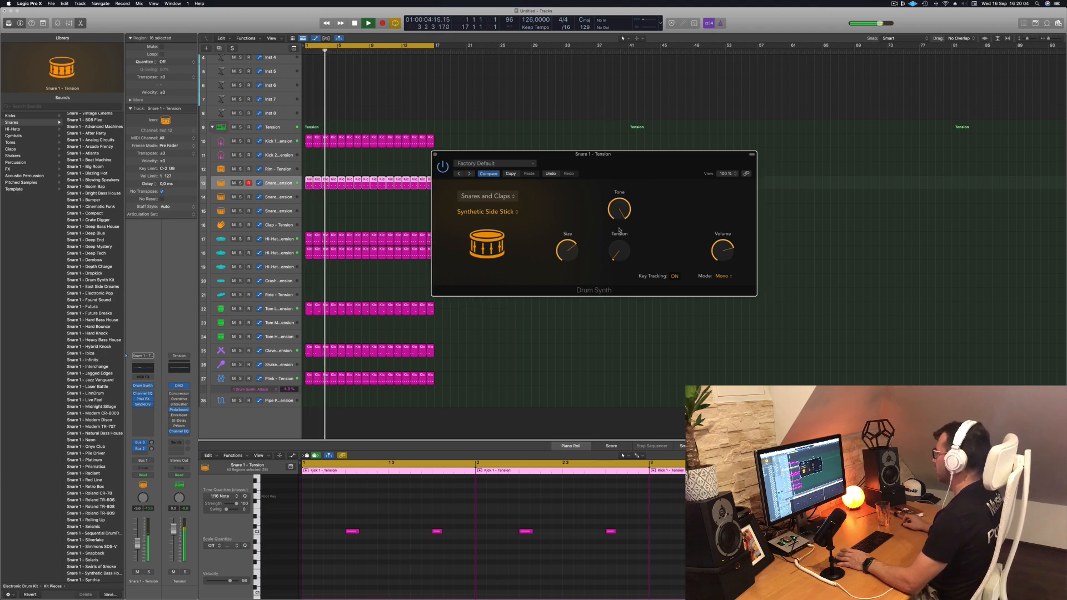
drag(620, 210, 624, 228)
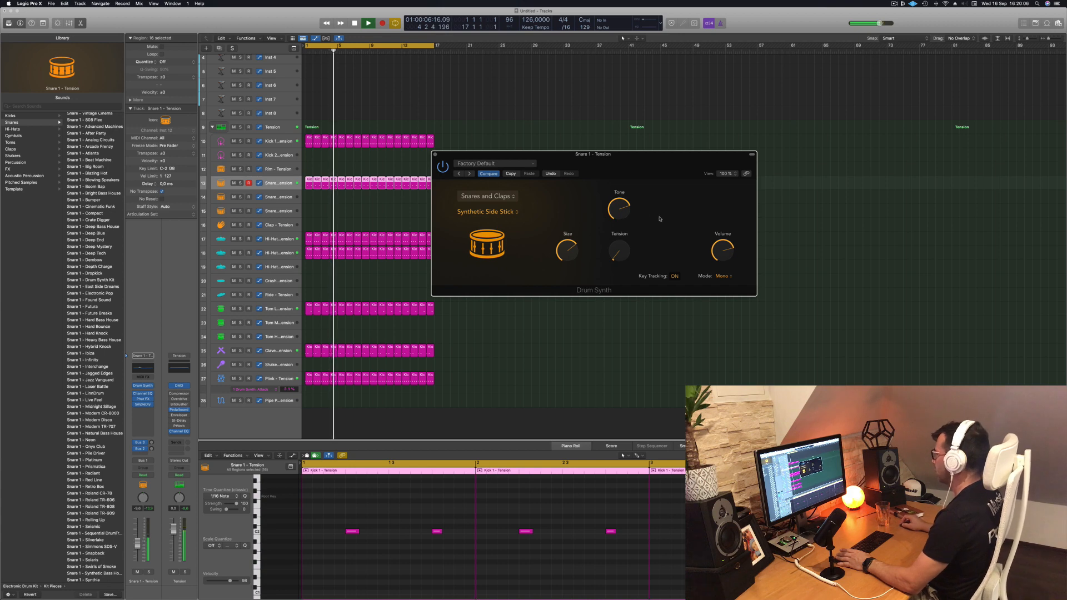
Transpose all the notes in the Snare 1 regions upward together and restart playback to hear them in the groove
drag(673, 162, 722, 115)
key(Return)
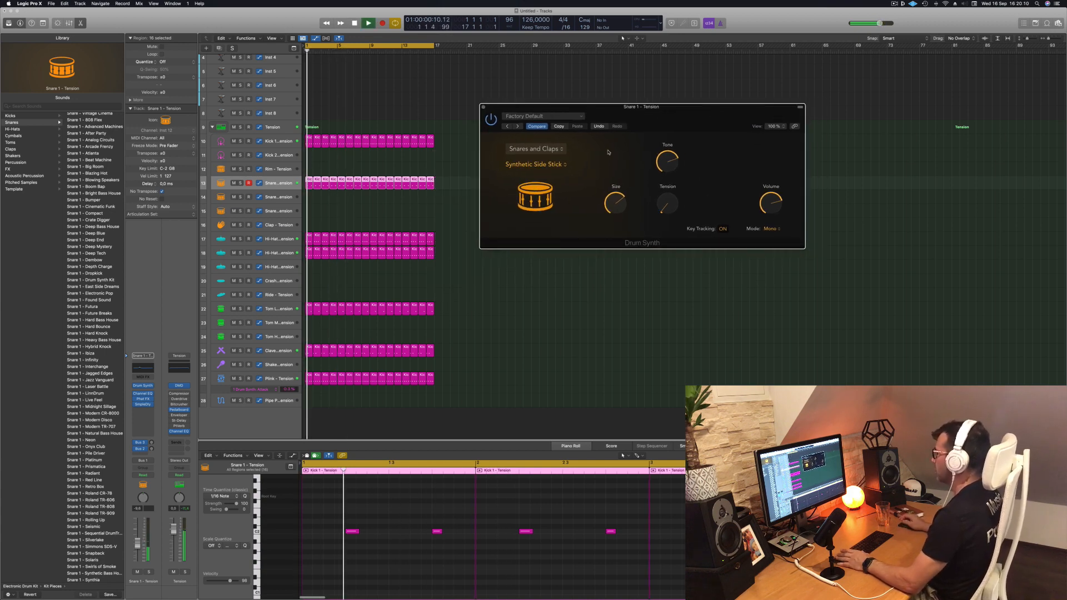
click(397, 565)
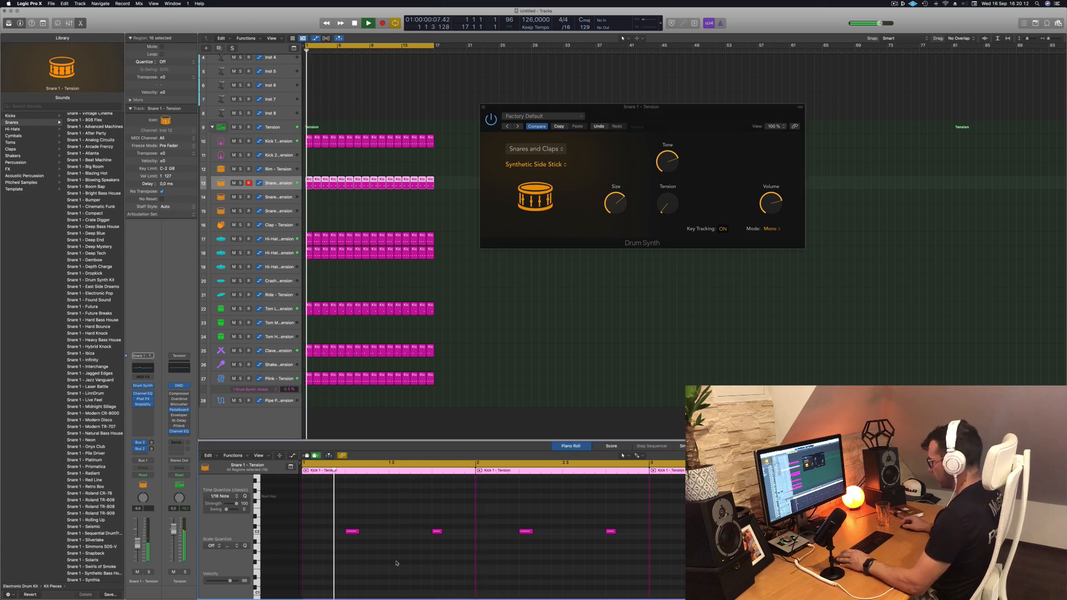
key(super+a)
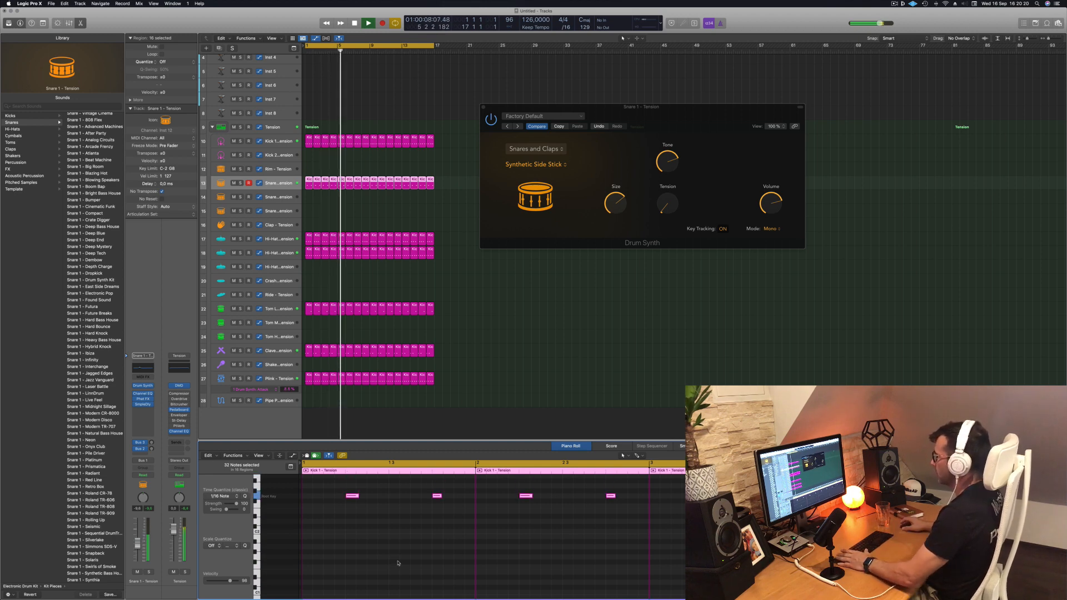
click(280, 183)
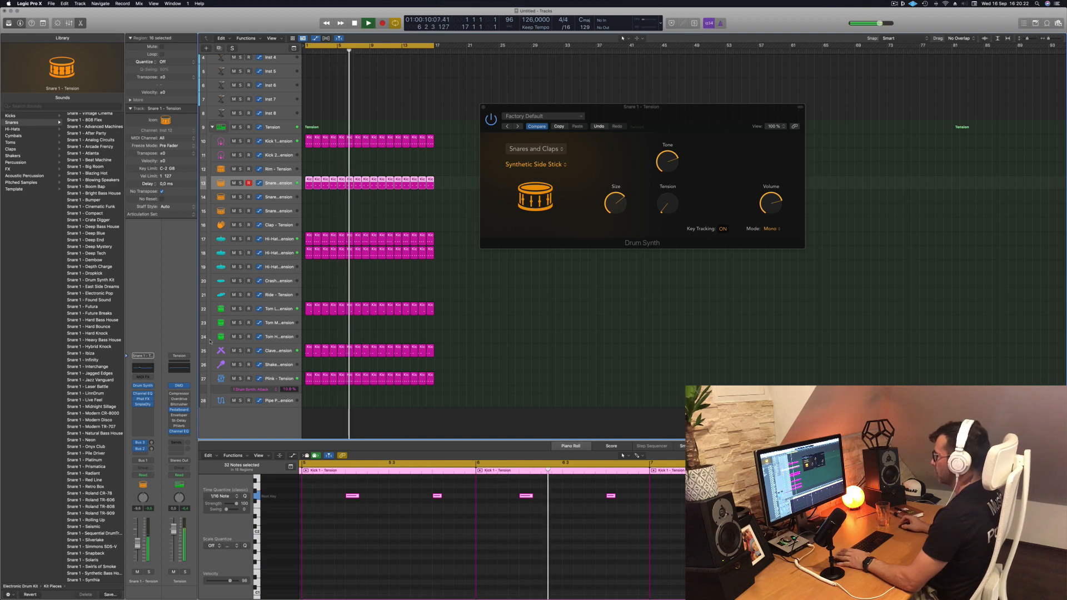
Insert a SilverVerb reverb after the existing effects on the Snare 1 channel and move its window off the tracks
key(Return)
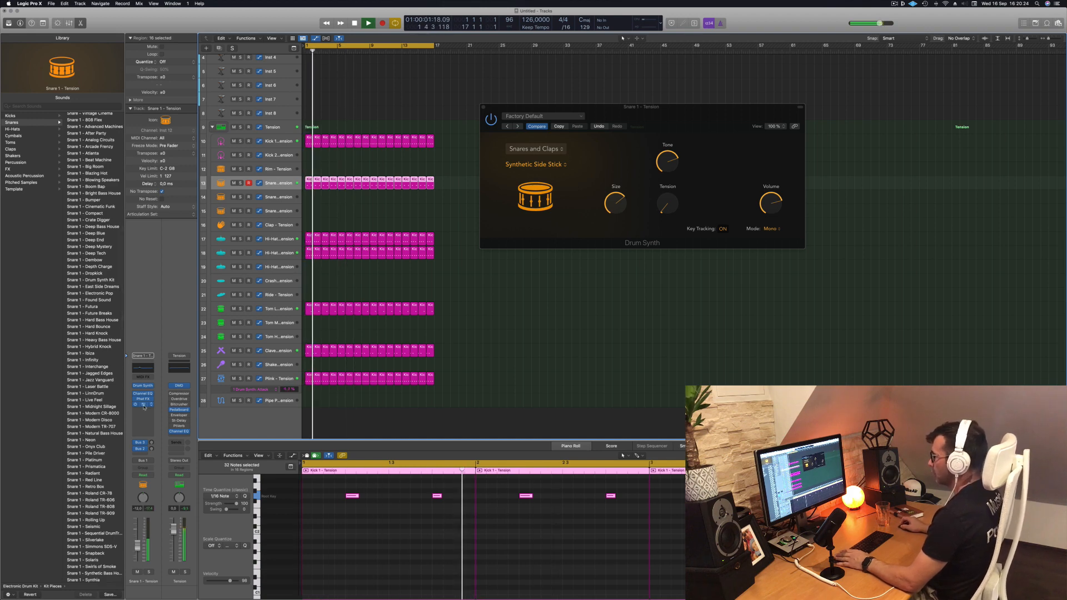
click(144, 405)
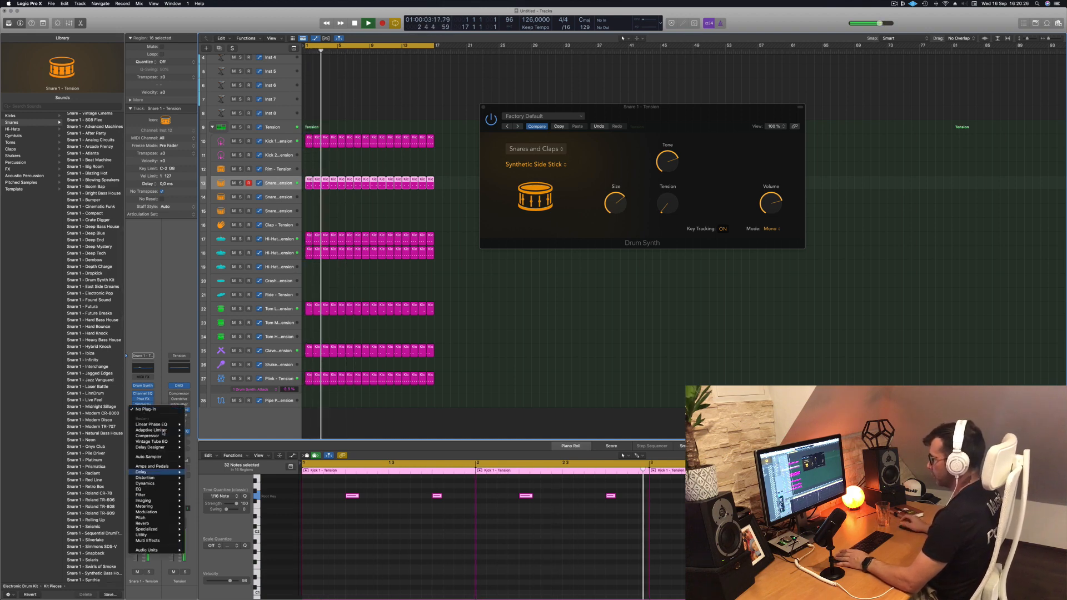
mouse_move(164, 433)
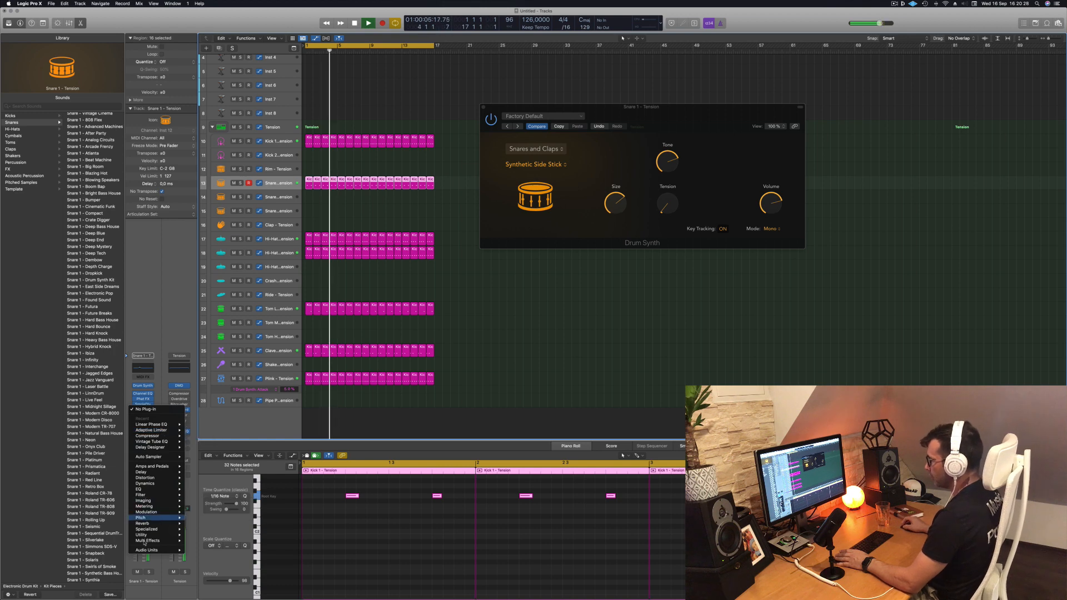
mouse_move(152, 525)
mouse_move(214, 535)
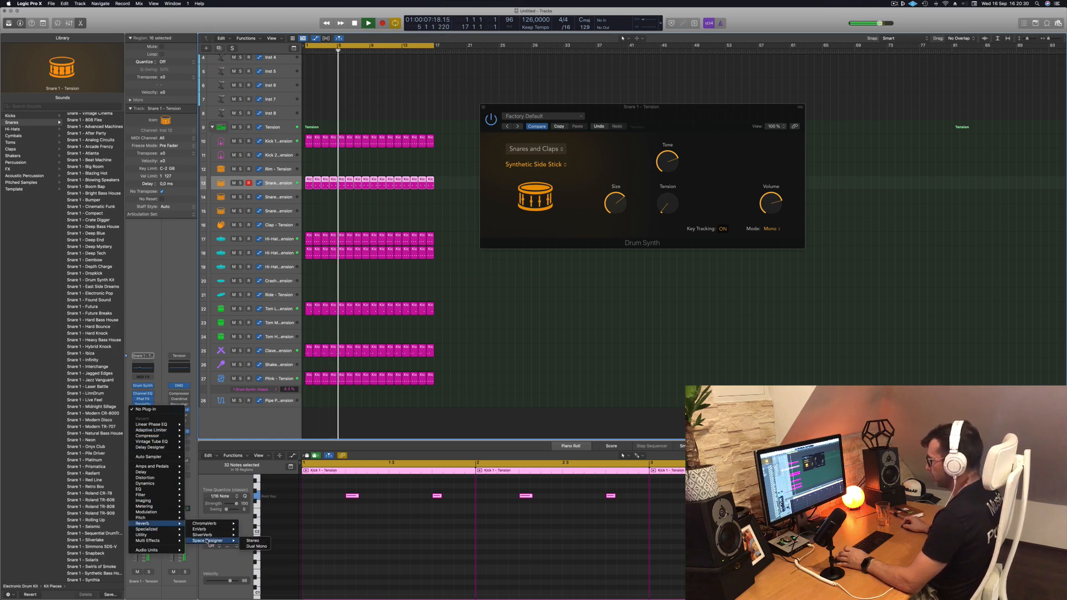
click(250, 536)
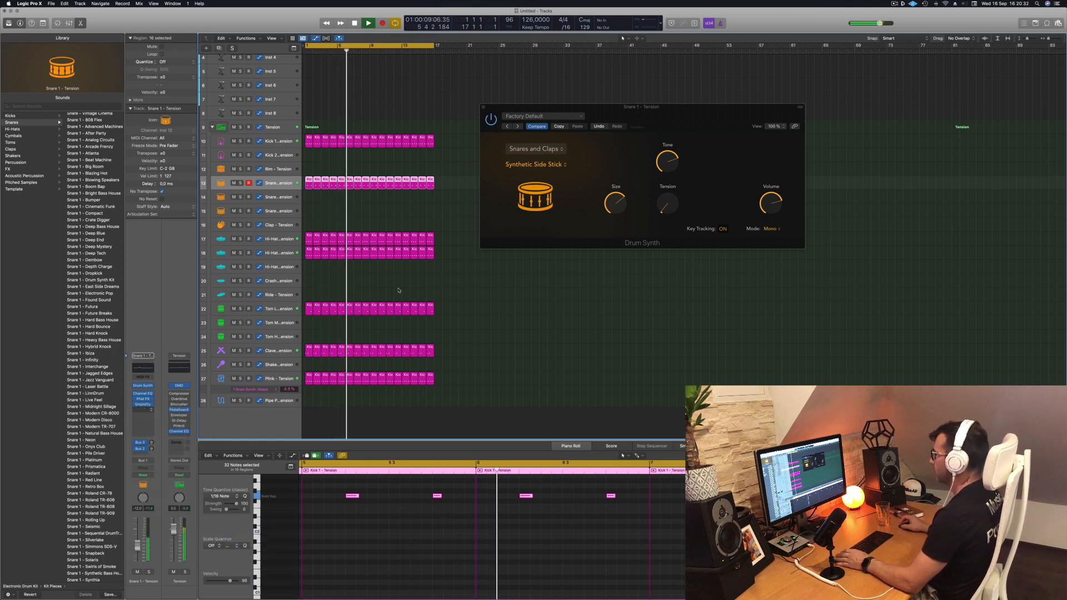
drag(587, 92, 495, 114)
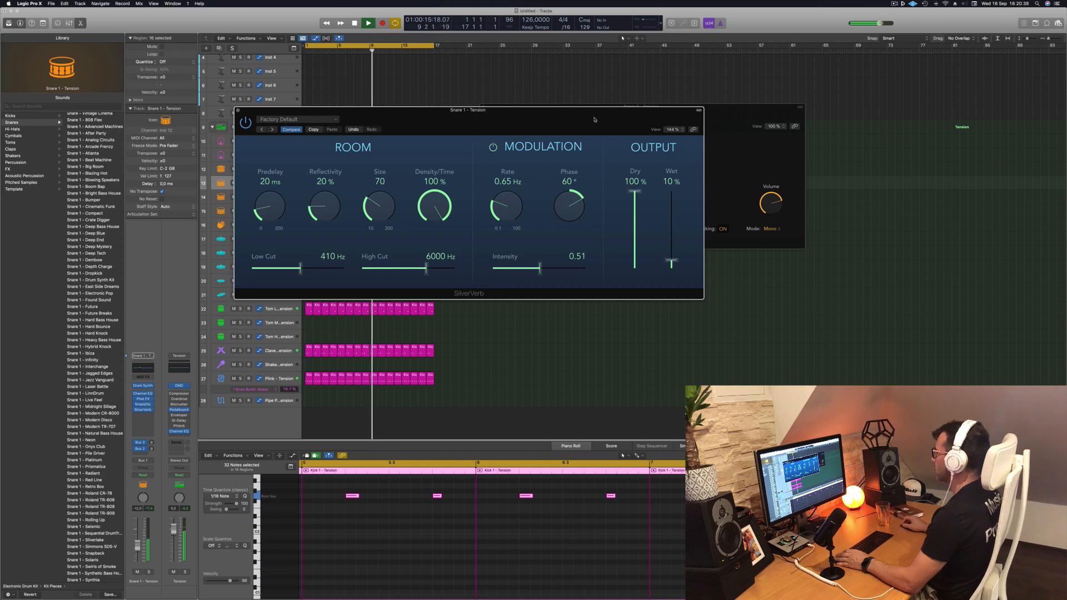
drag(594, 119, 772, 104)
Set the Snare 1 reverb's Size to 48, Density/Time to 29% and Wet output to 15%
drag(558, 190, 563, 202)
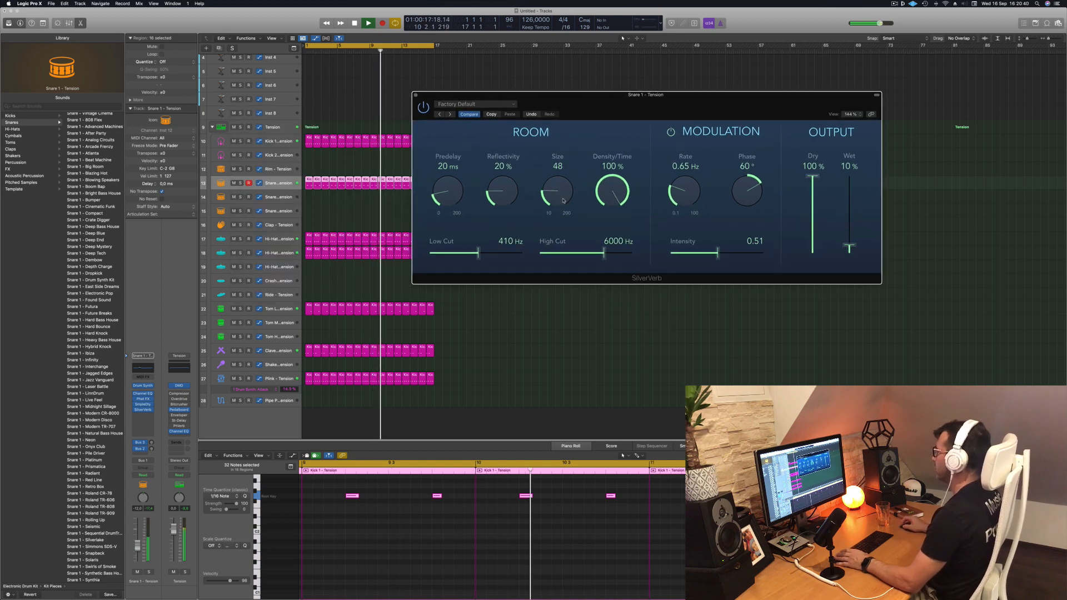
drag(850, 248, 849, 245)
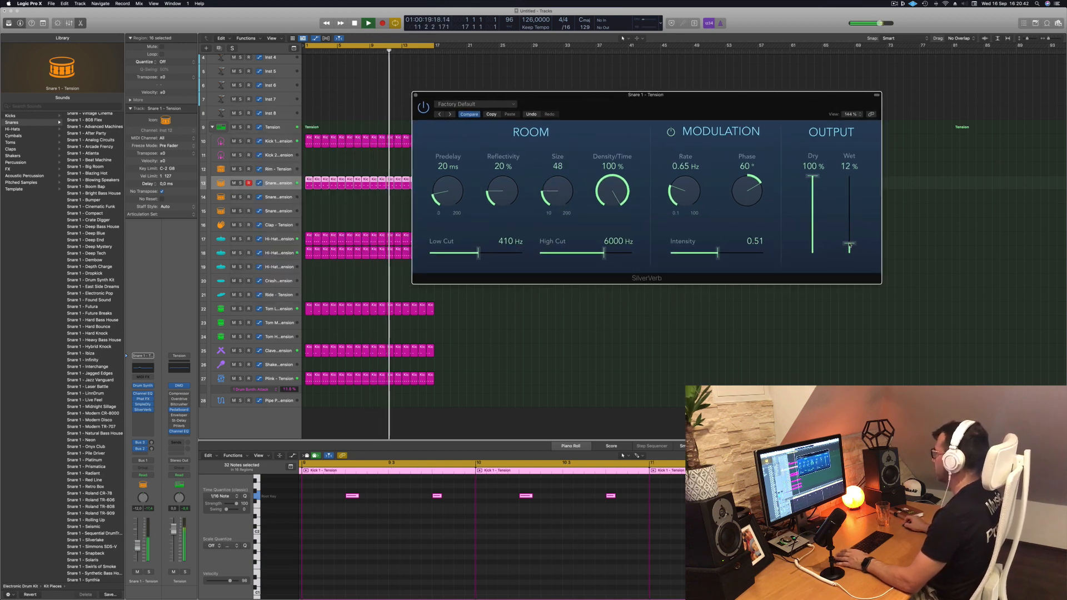
drag(608, 198, 611, 258)
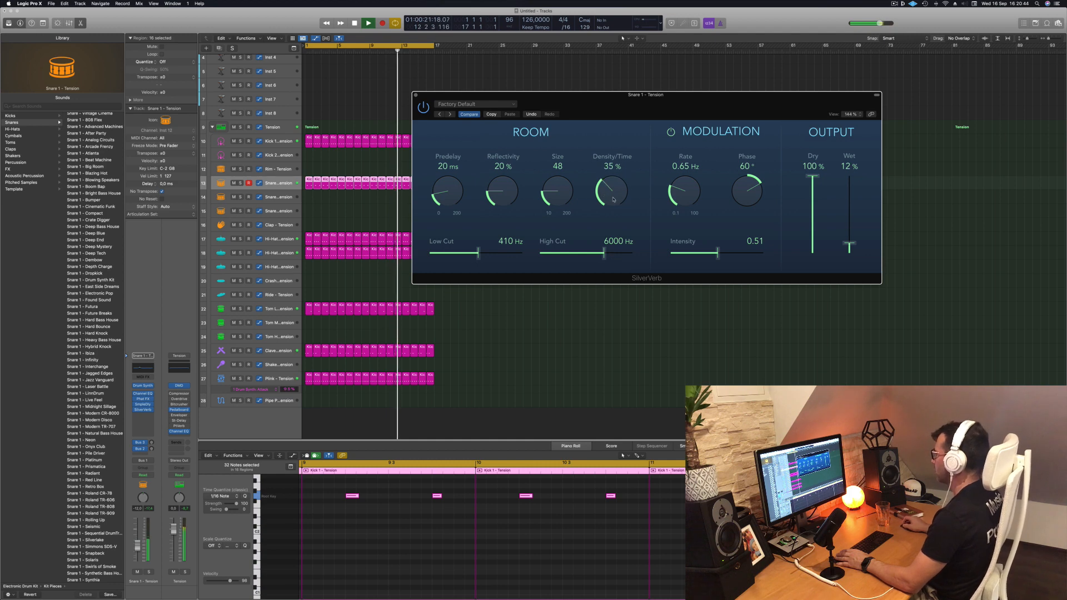
drag(613, 206, 616, 200)
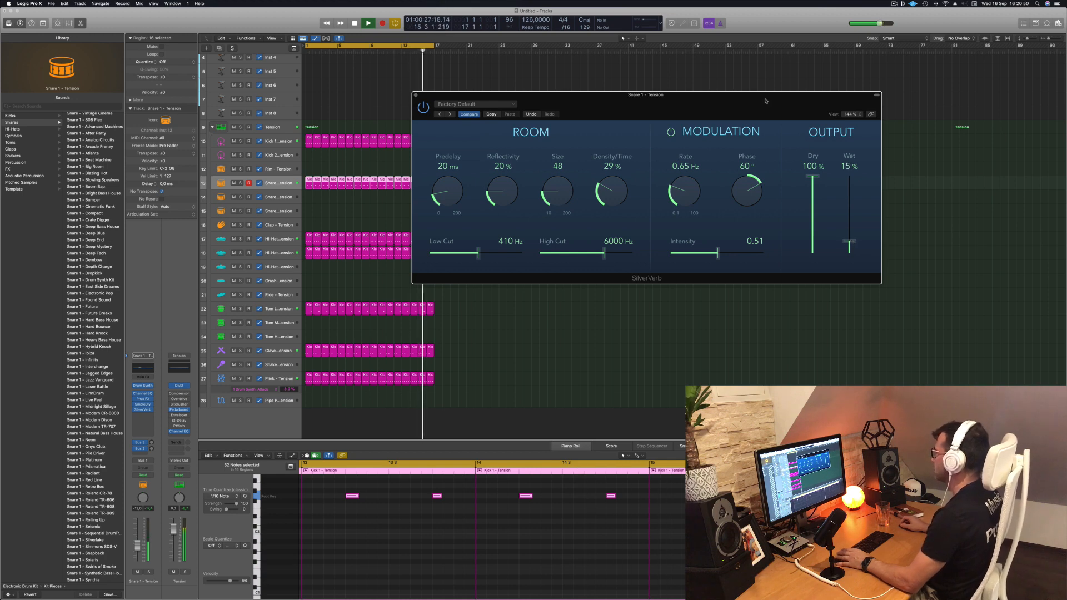
Set the SilverVerb's Predelay to 13 ms, Reflectivity to 50% and Size to 26
drag(731, 103, 740, 103)
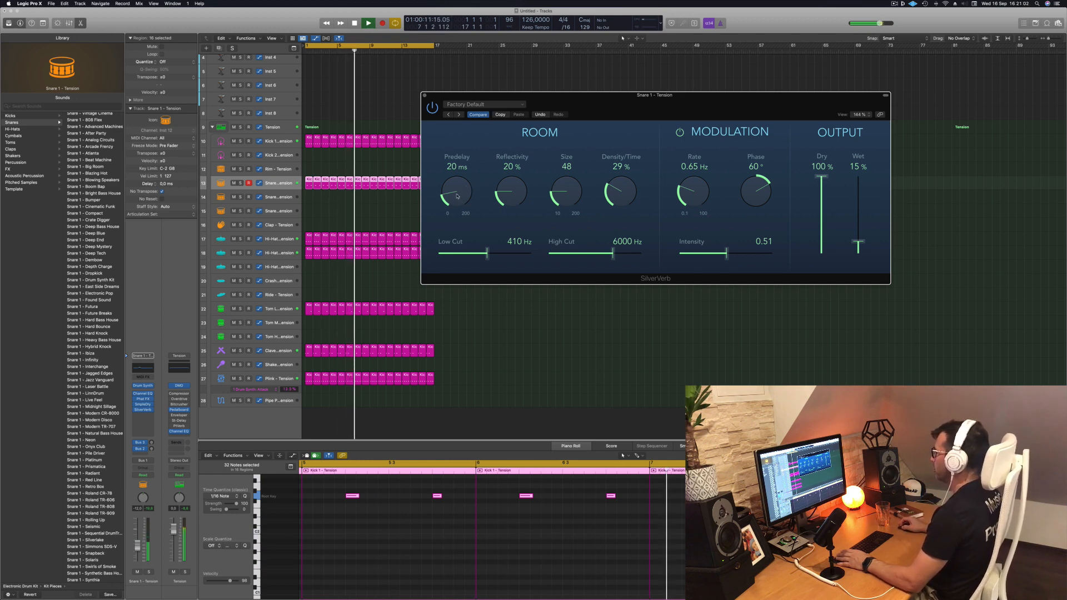
mouse_move(457, 190)
mouse_down()
mouse_move(459, 180)
mouse_move(455, 202)
mouse_up()
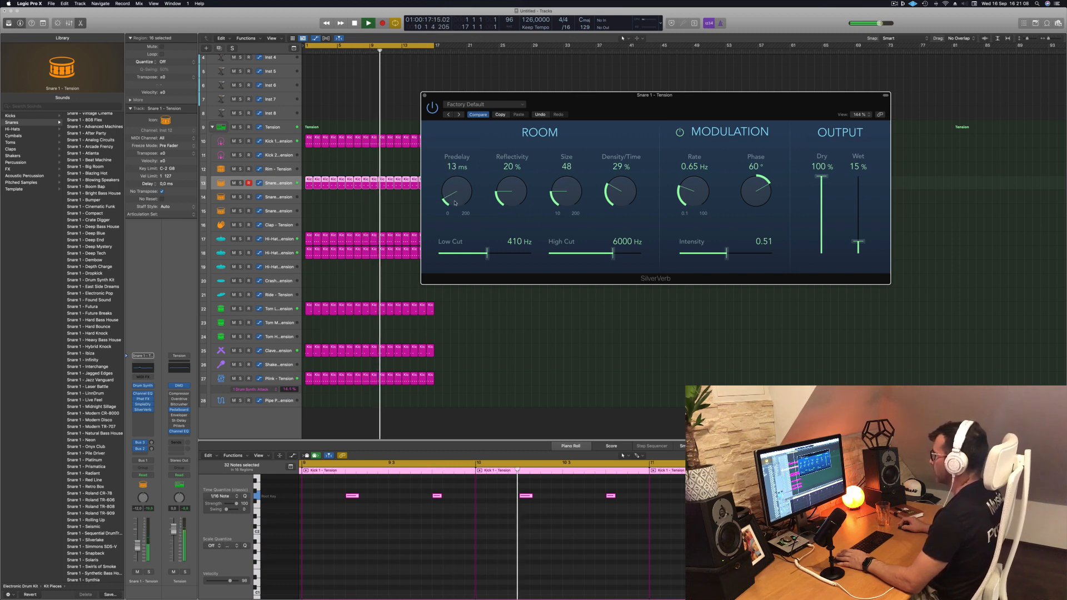
mouse_move(506, 195)
mouse_down()
mouse_move(506, 205)
mouse_move(514, 181)
mouse_up()
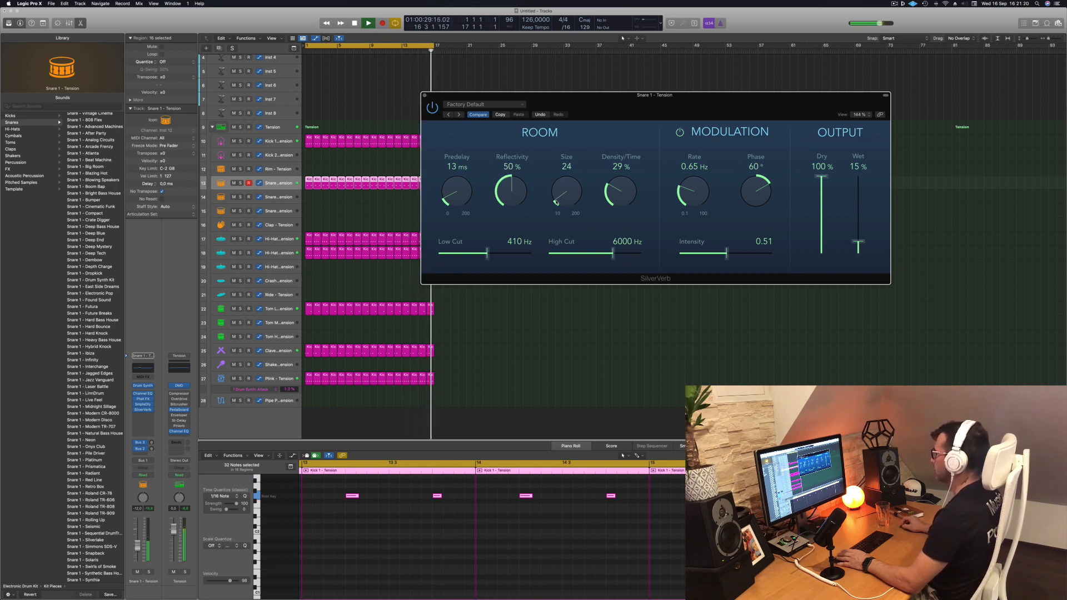
mouse_move(557, 202)
mouse_down()
mouse_move(559, 187)
mouse_move(559, 198)
mouse_up()
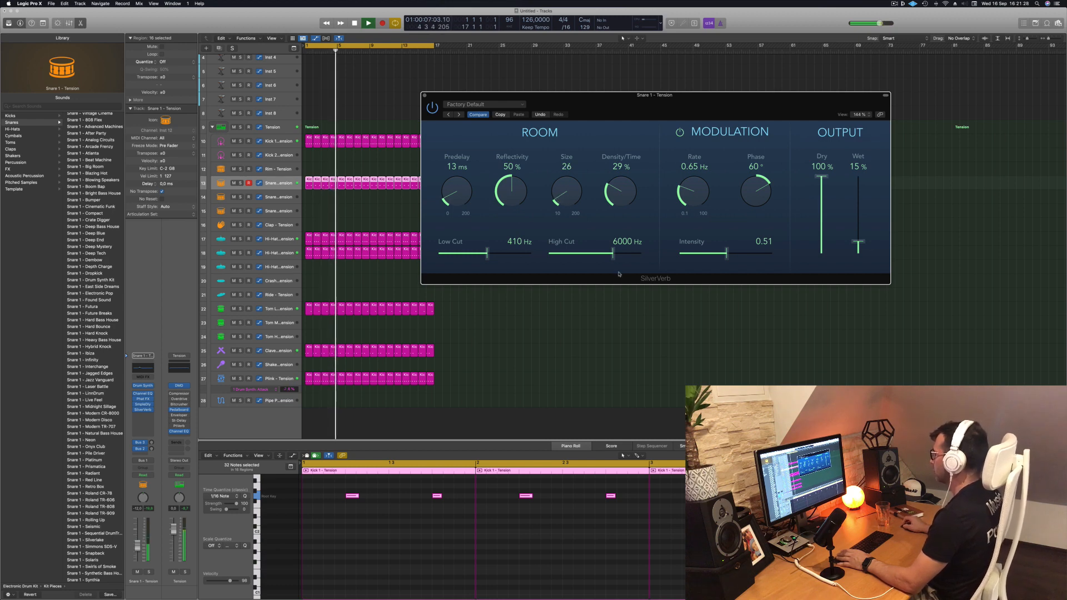
Raise the reverb's High Cut to 12000 Hz and modulation Intensity to 1.00, comparing the sound with modulation off and on
drag(614, 254, 666, 257)
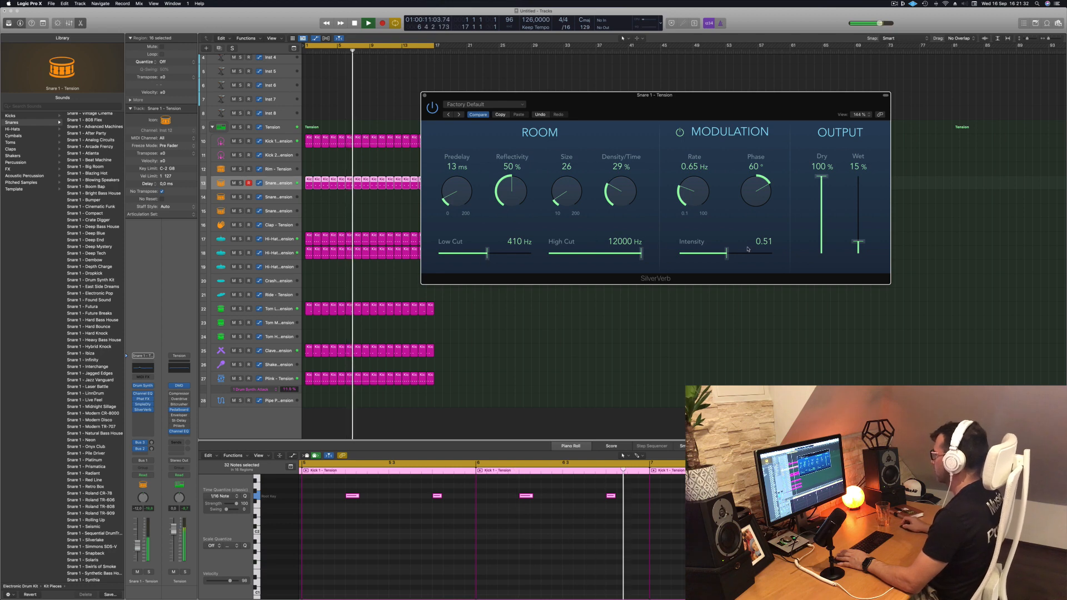
drag(726, 254, 780, 257)
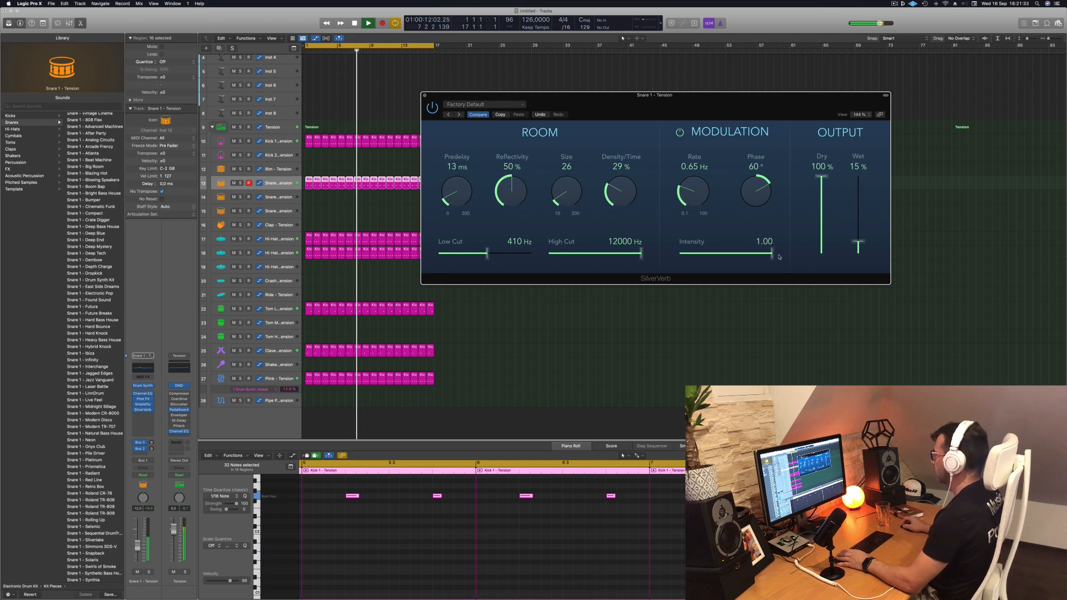
click(680, 133)
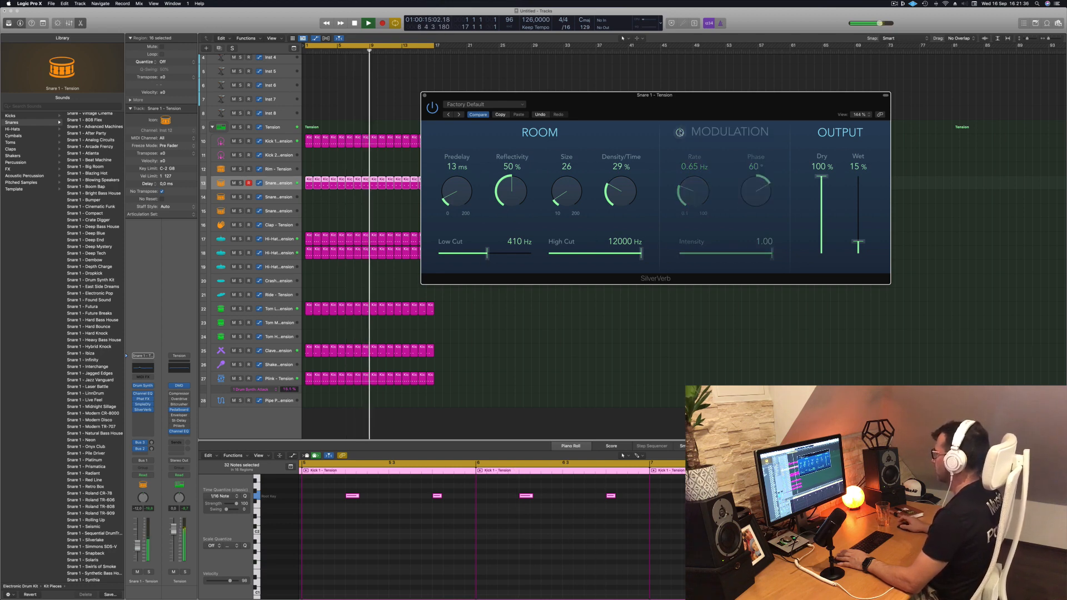
click(680, 132)
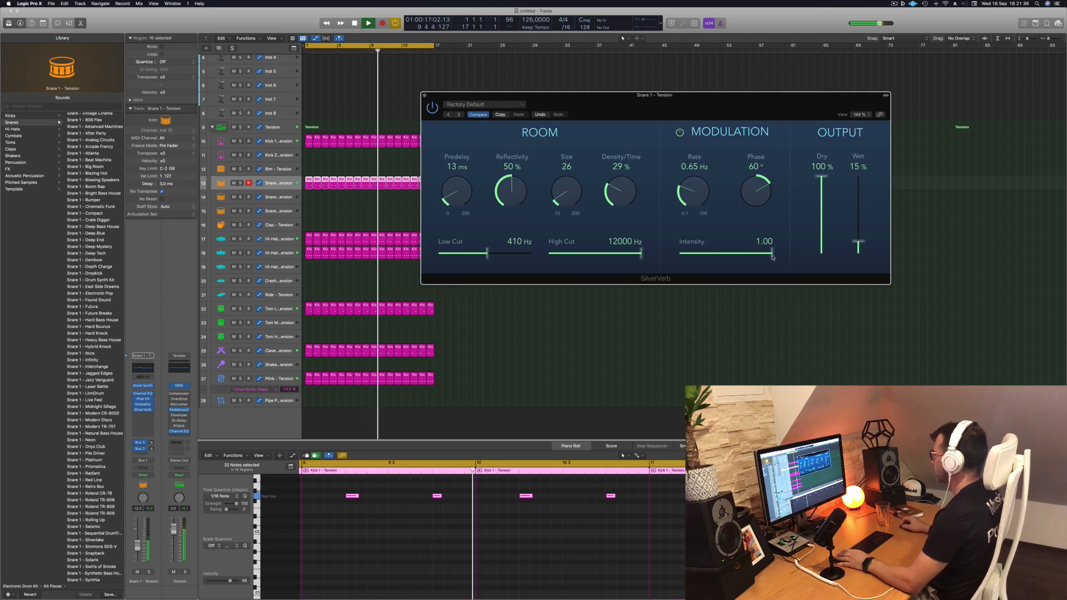
Compare higher reverb levels on Snare 1 and settle the SilverVerb's Wet output at 13%
drag(858, 246, 860, 239)
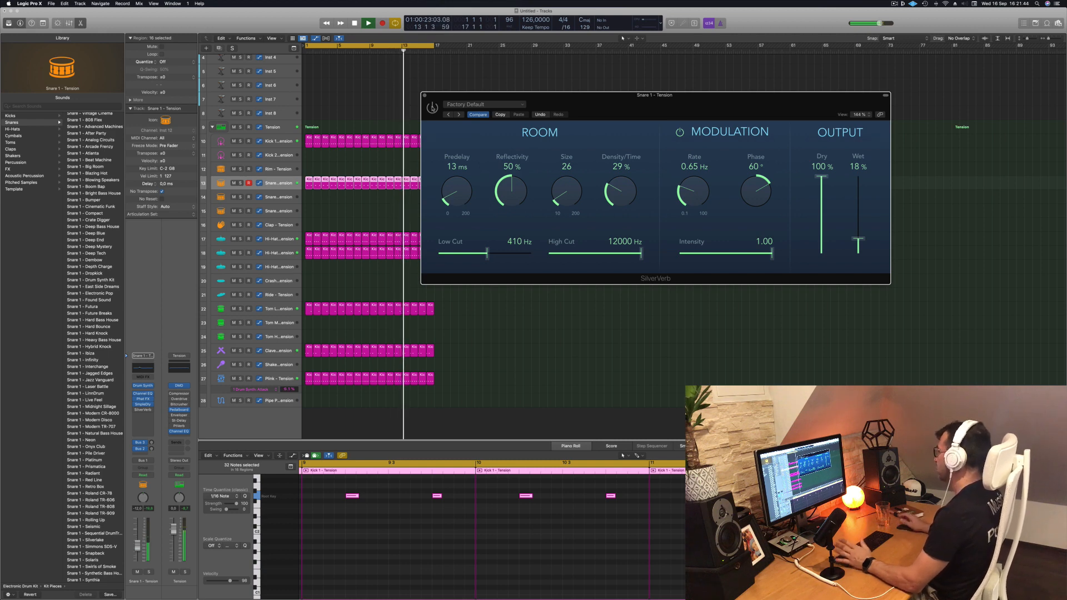
drag(726, 147, 745, 150)
mouse_move(878, 248)
mouse_down()
mouse_move(880, 179)
mouse_move(878, 246)
mouse_up()
drag(686, 120, 691, 122)
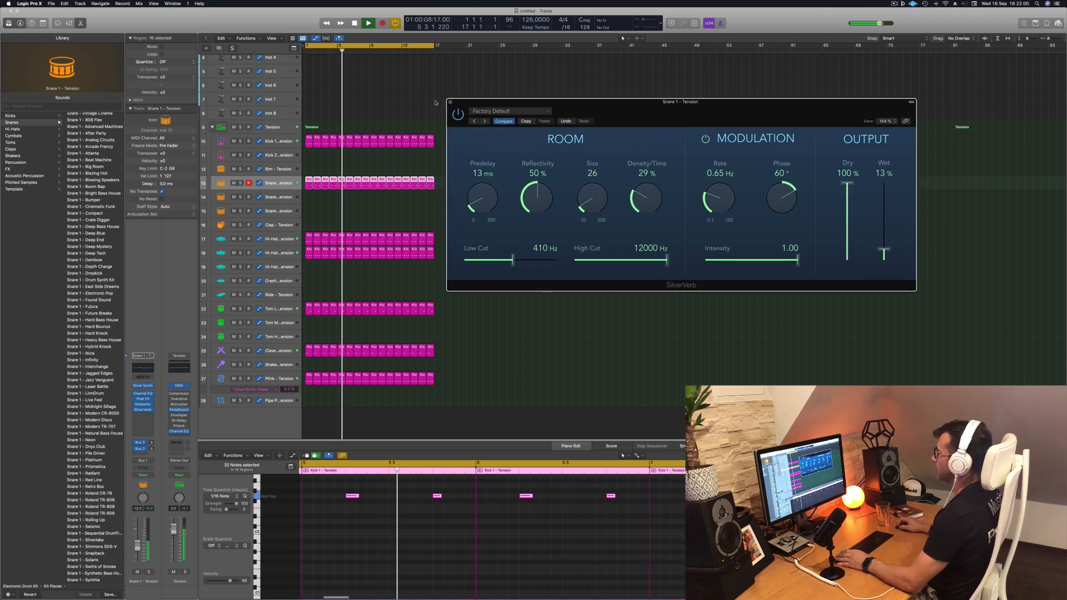
Close the SilverVerb and Drum Synth windows and lower the Snare 1 channel's volume
click(450, 102)
key(Return)
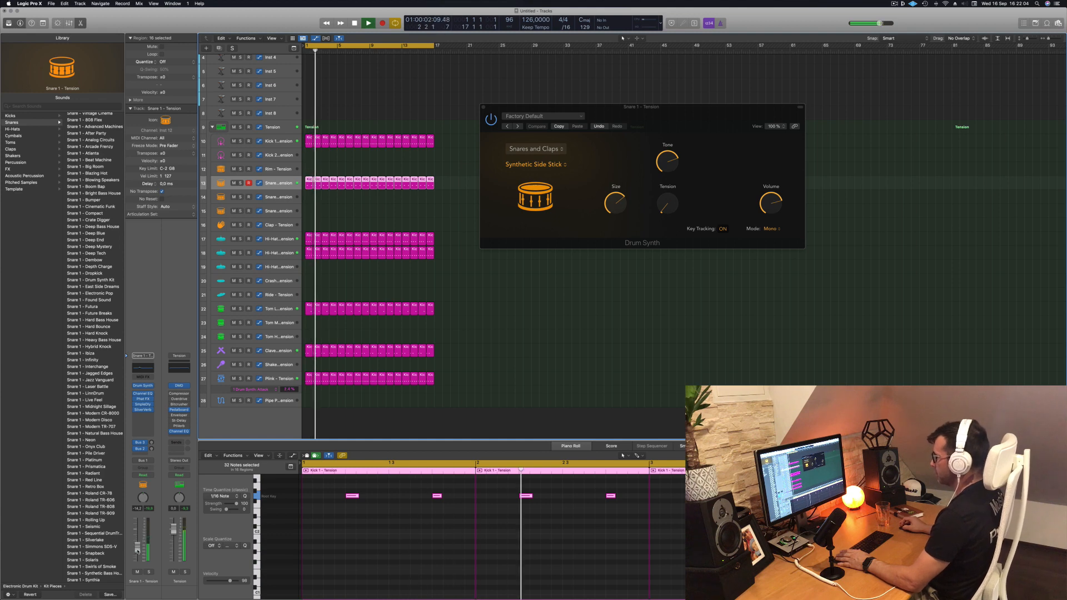
click(483, 108)
Open Alchemy on the Inst 1 track and load the bass preset 1963 Semi-Acoustic Thumb
scroll(417, 105, up, 3)
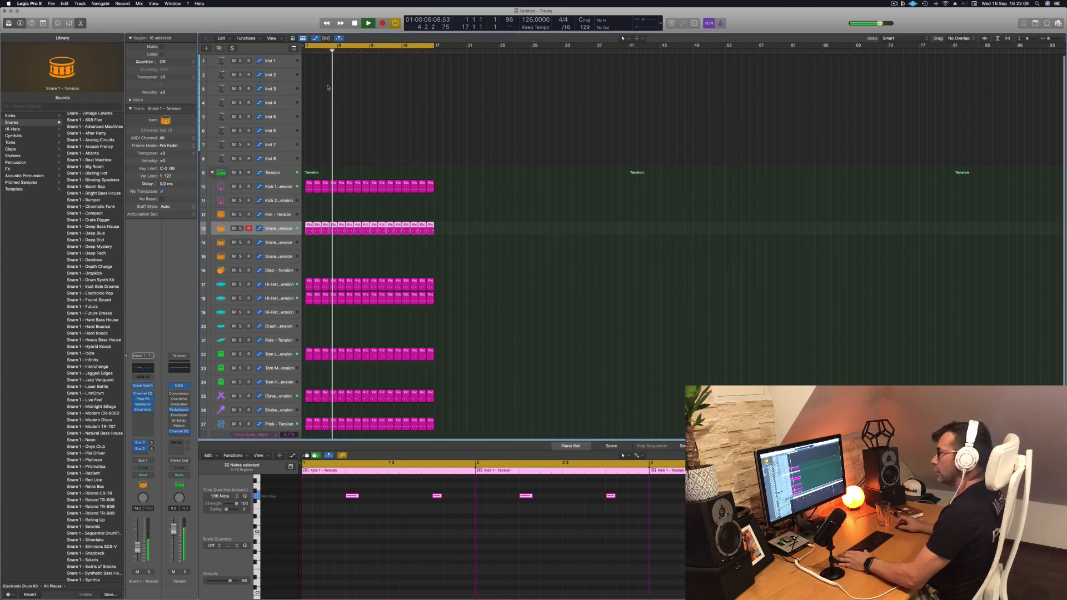
click(267, 67)
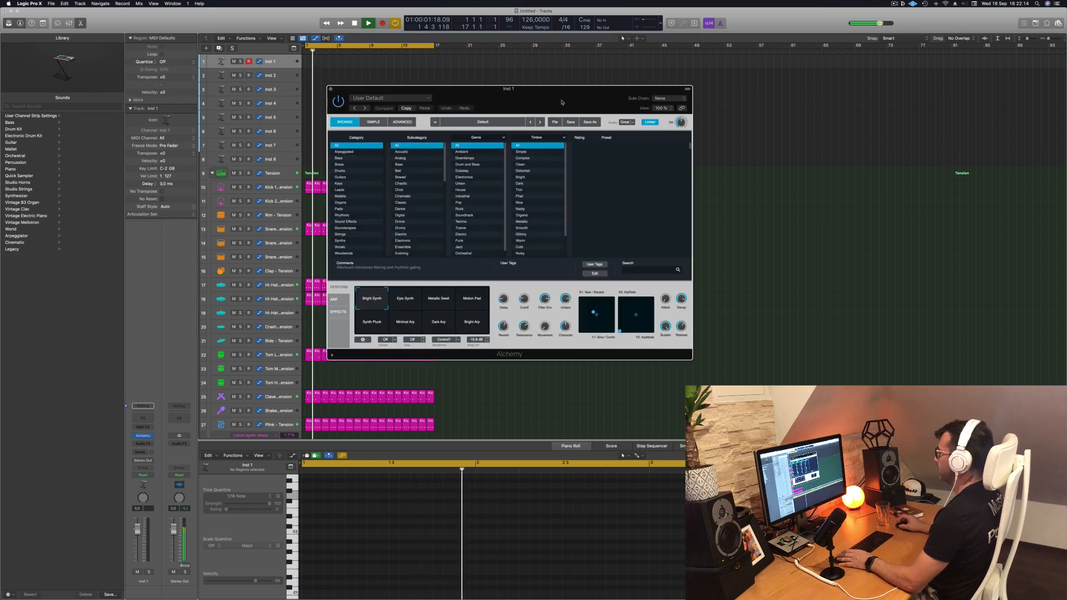
drag(551, 91, 679, 90)
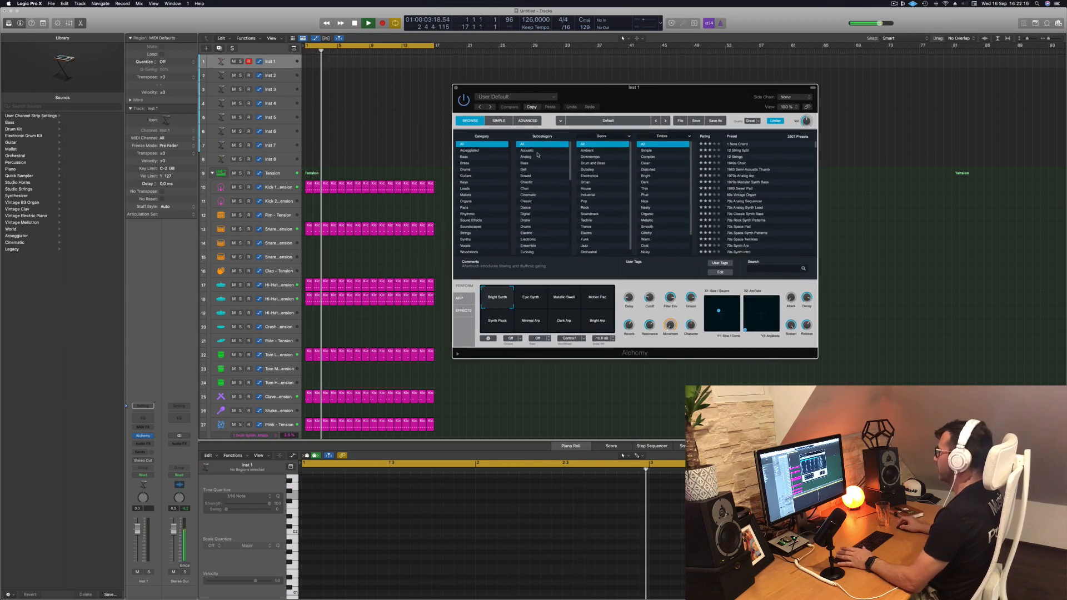
click(465, 158)
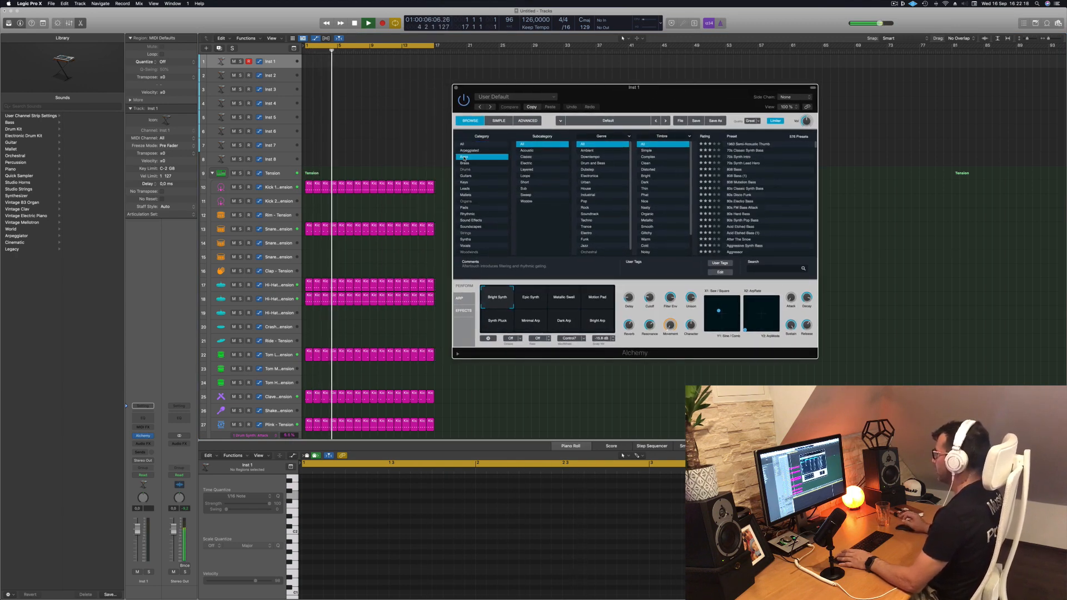
click(749, 145)
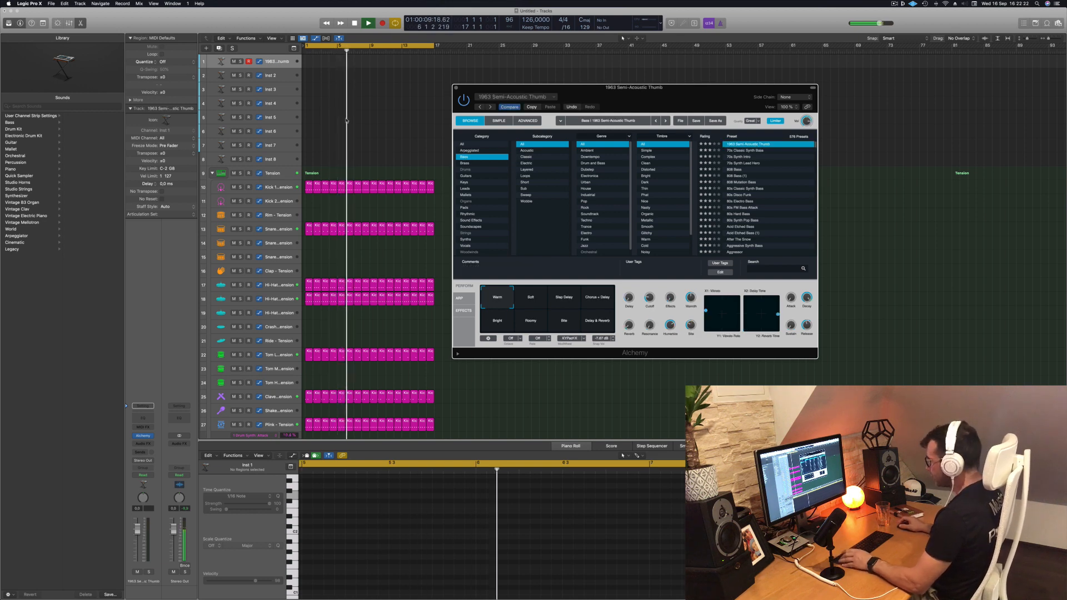
Show Musical Typing, lower its octave to C1 and audition bass notes over the groove while reducing the bass channel's volume
key(super+k)
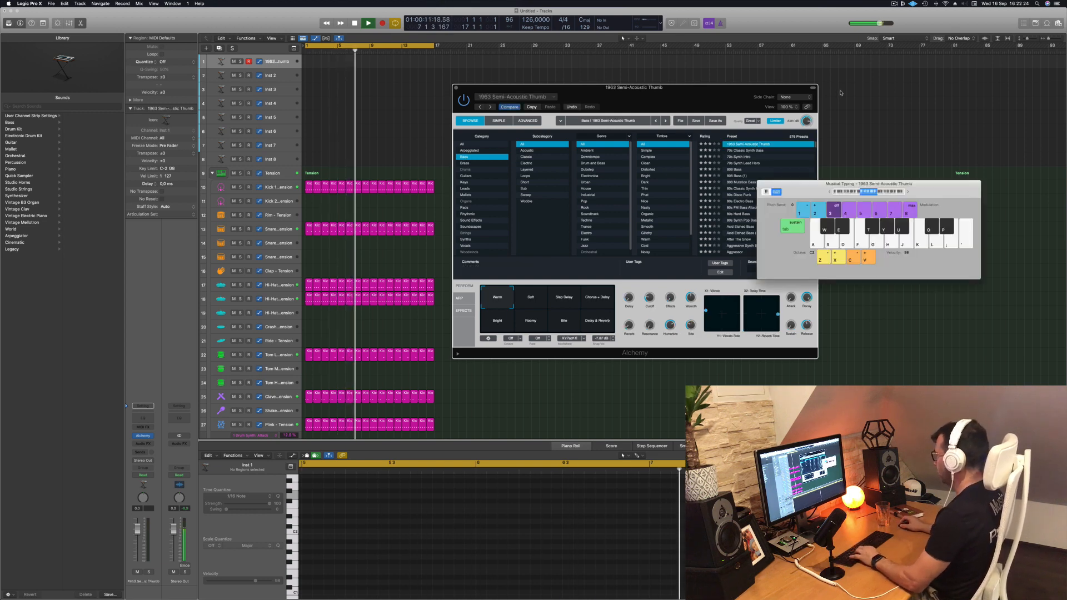
click(830, 193)
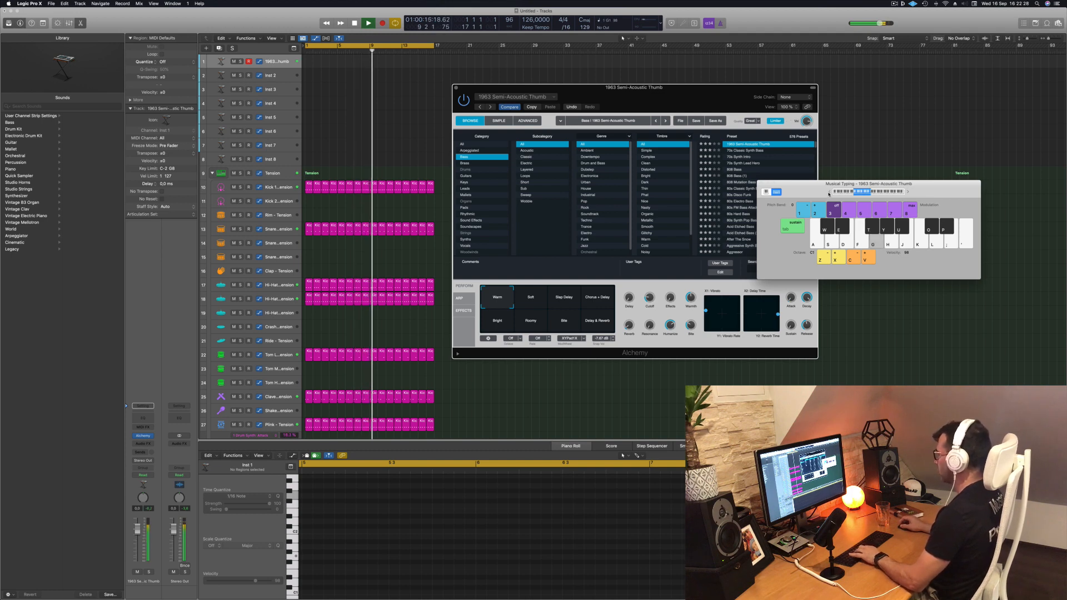
key(a)
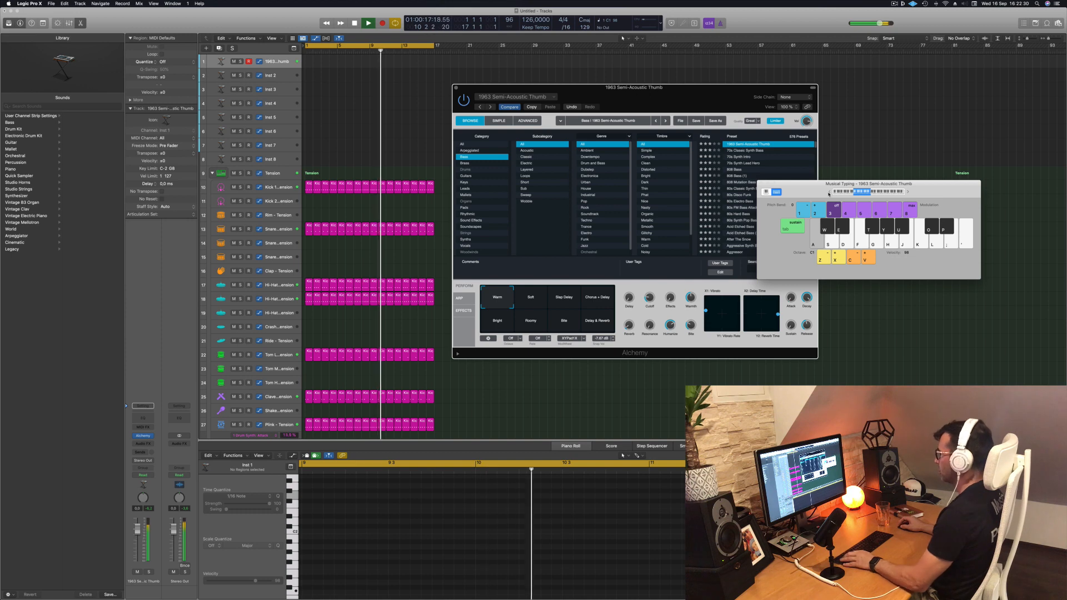
drag(137, 528, 137, 542)
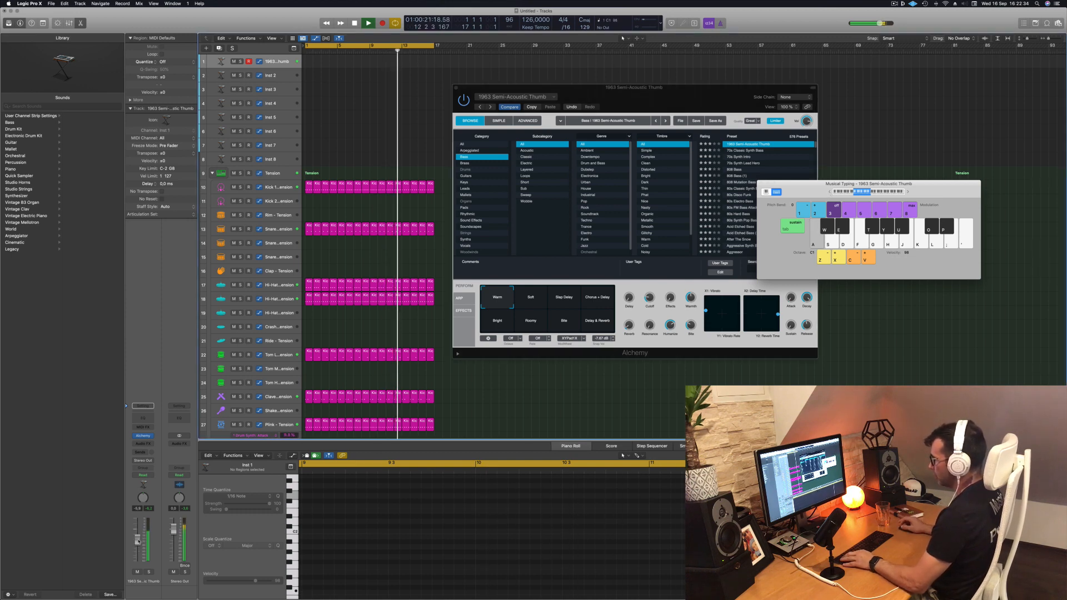
key(s)
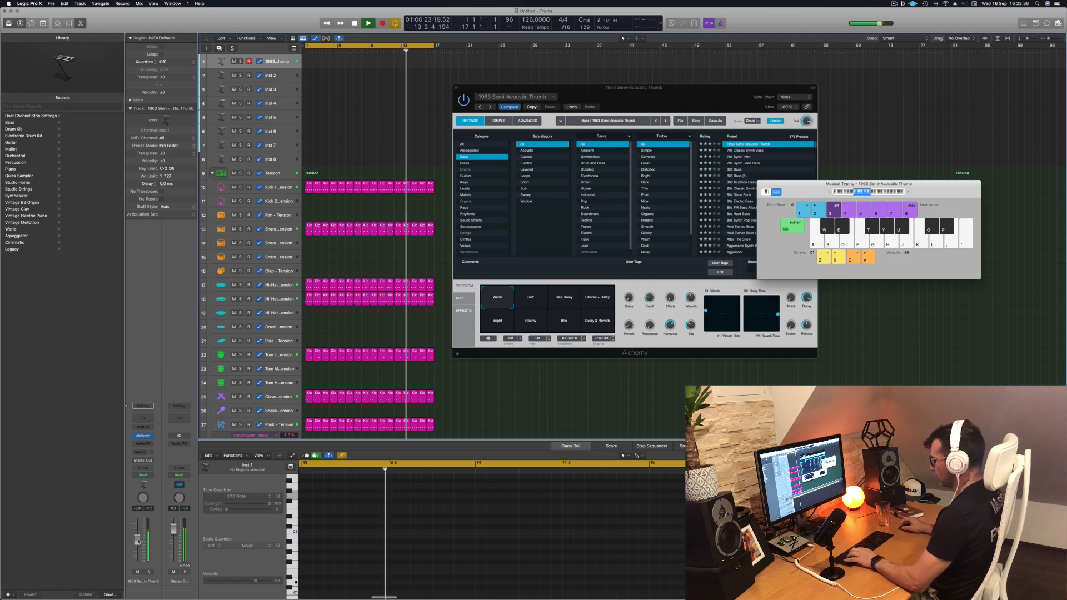
Audition several bass notes with Musical Typing over the looping drum groove
key(k)
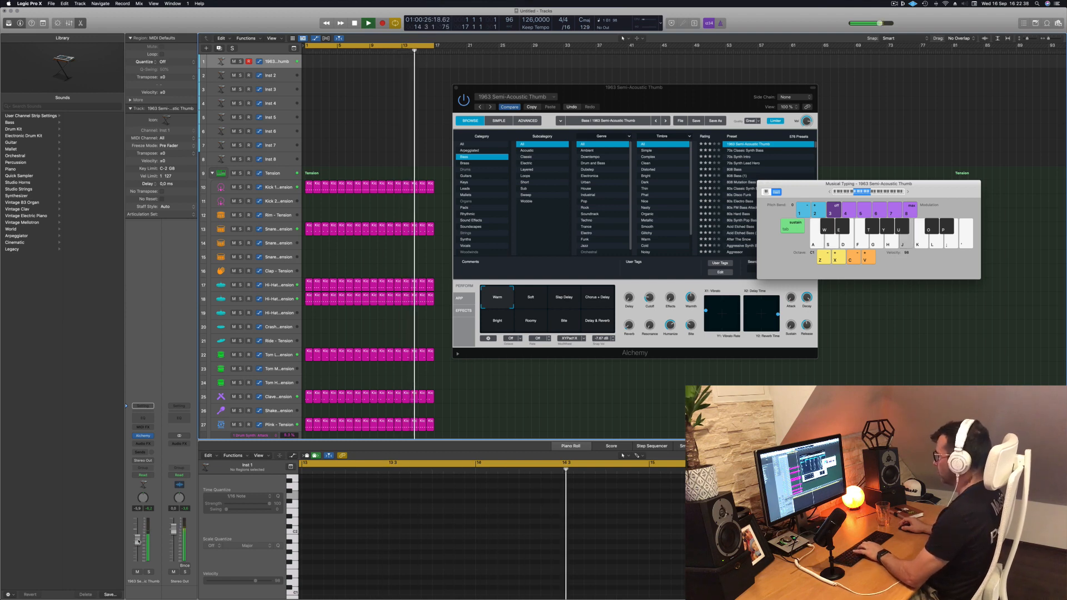
key(semicolon)
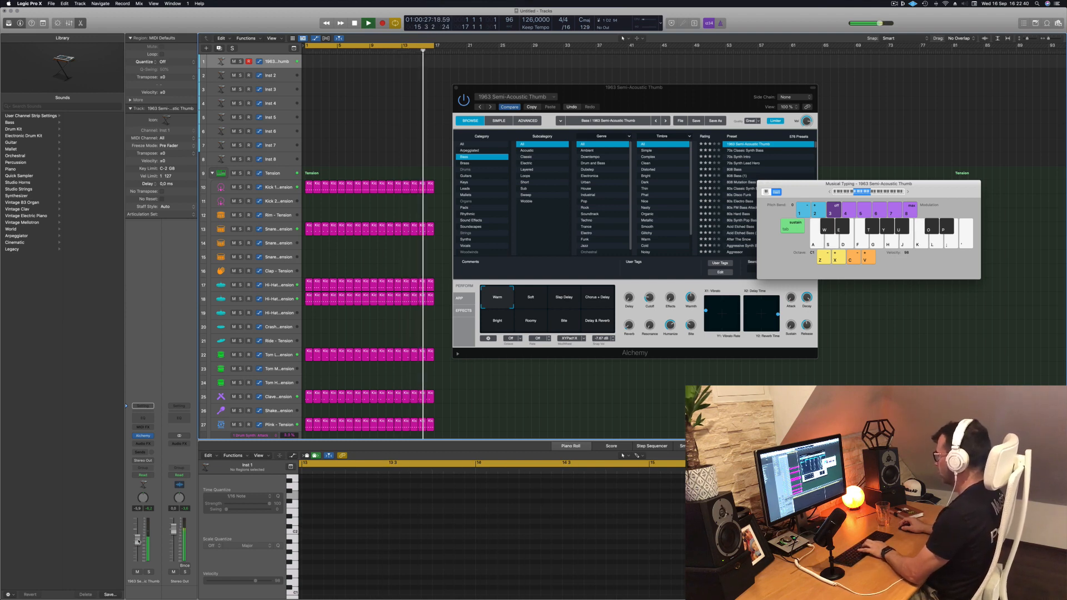
key(l)
key(k)
key(k)
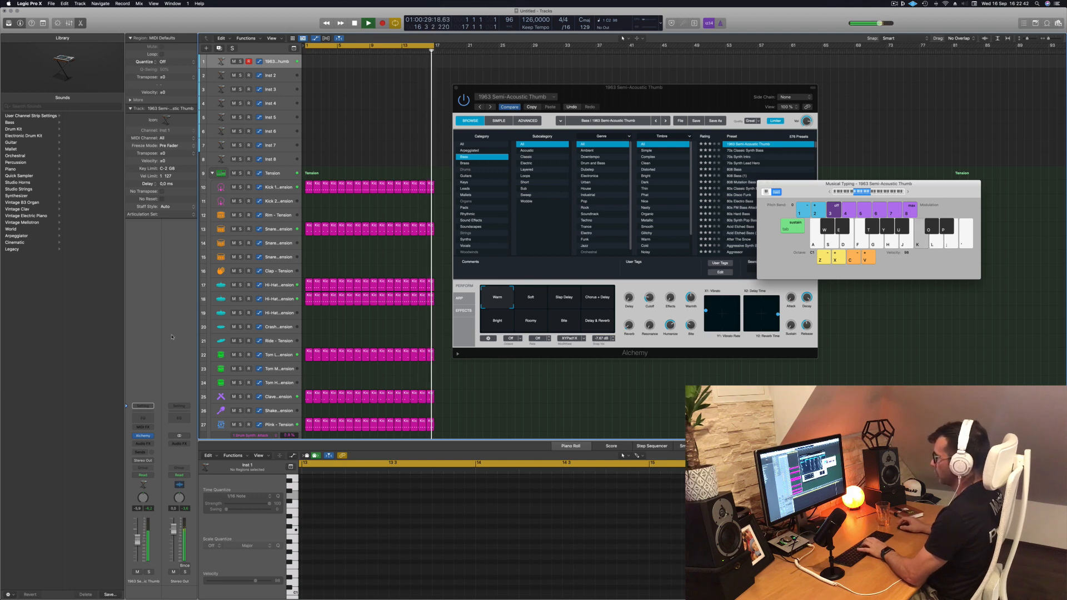
Insert a Compressor on the bass channel and adjust its ratio and threshold
click(146, 426)
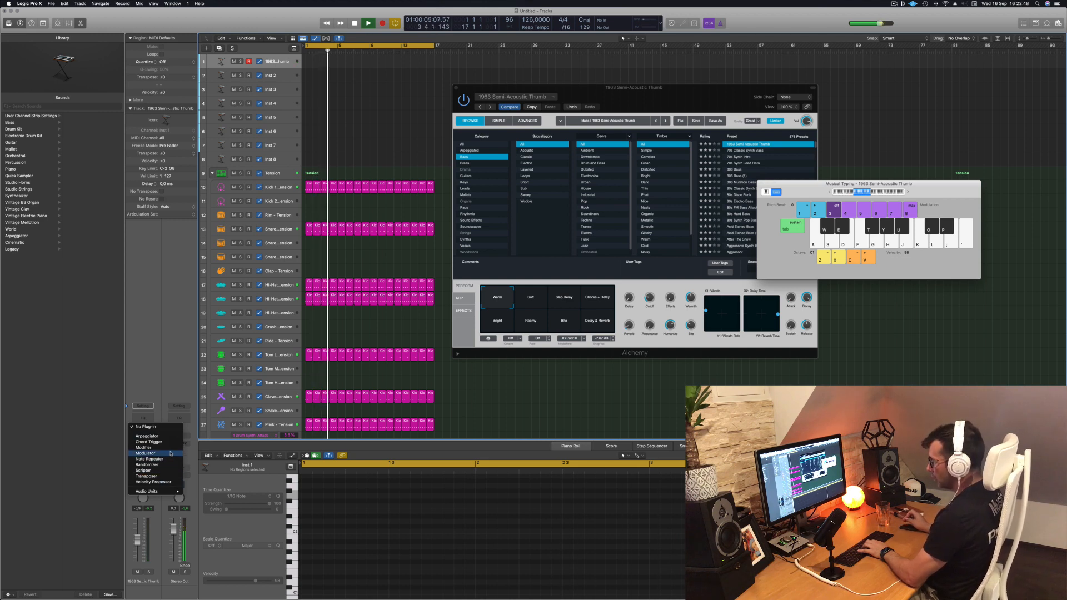
click(178, 385)
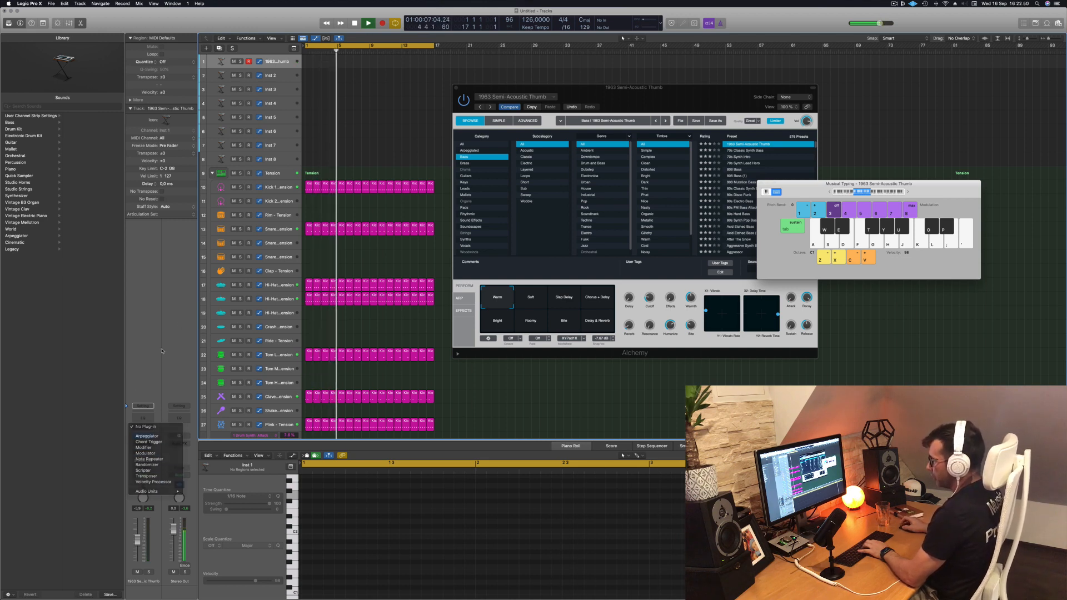
click(143, 443)
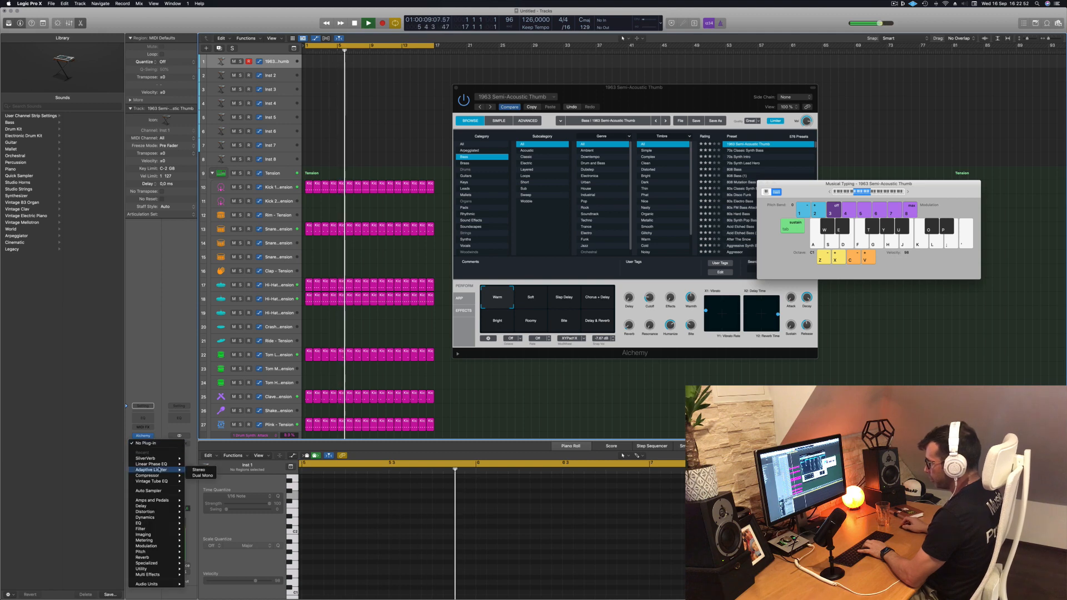
click(203, 344)
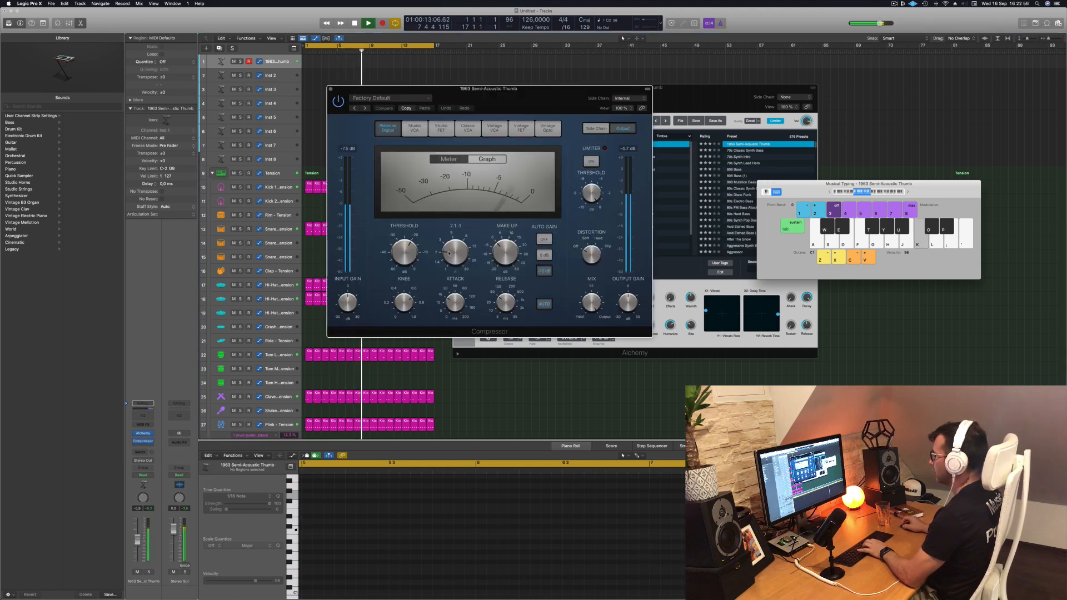
drag(455, 253, 455, 257)
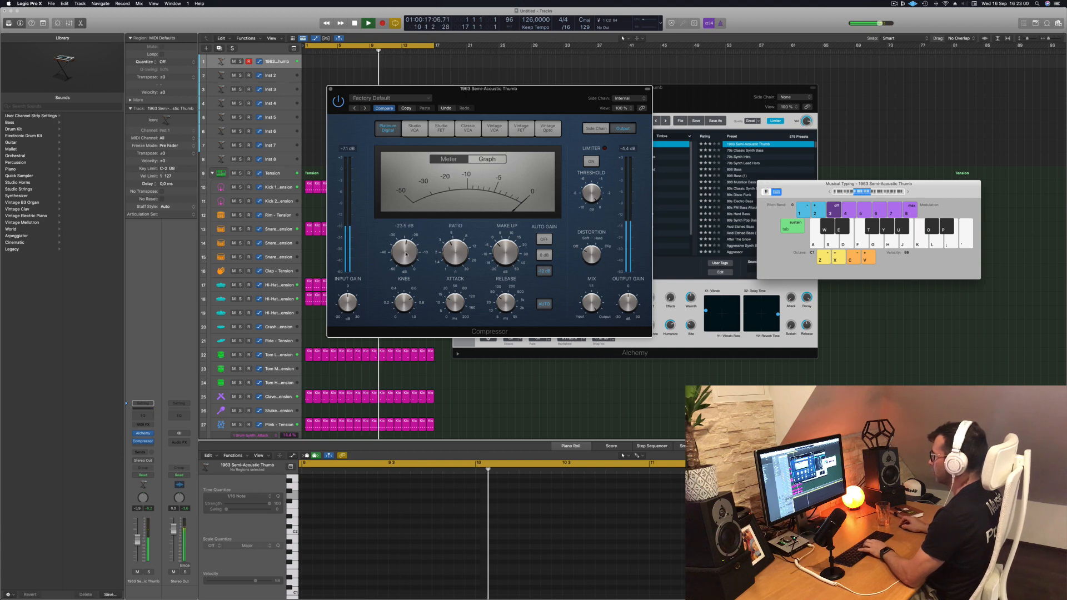
drag(405, 250, 407, 252)
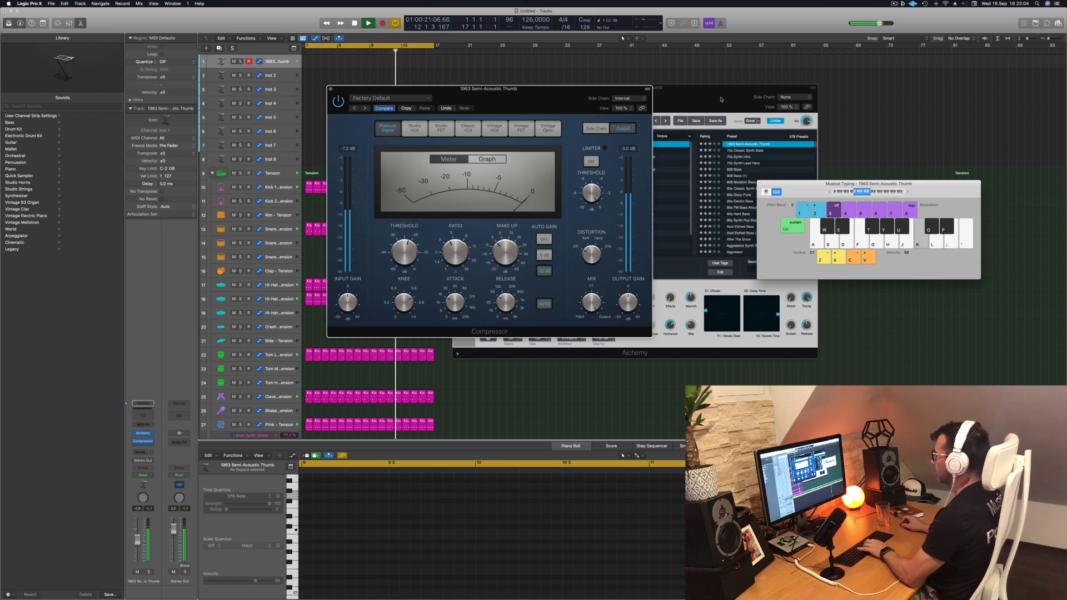
Add a Channel EQ to the bass channel and set its high cut to 192 Hz at 48 dB/Oct
click(143, 416)
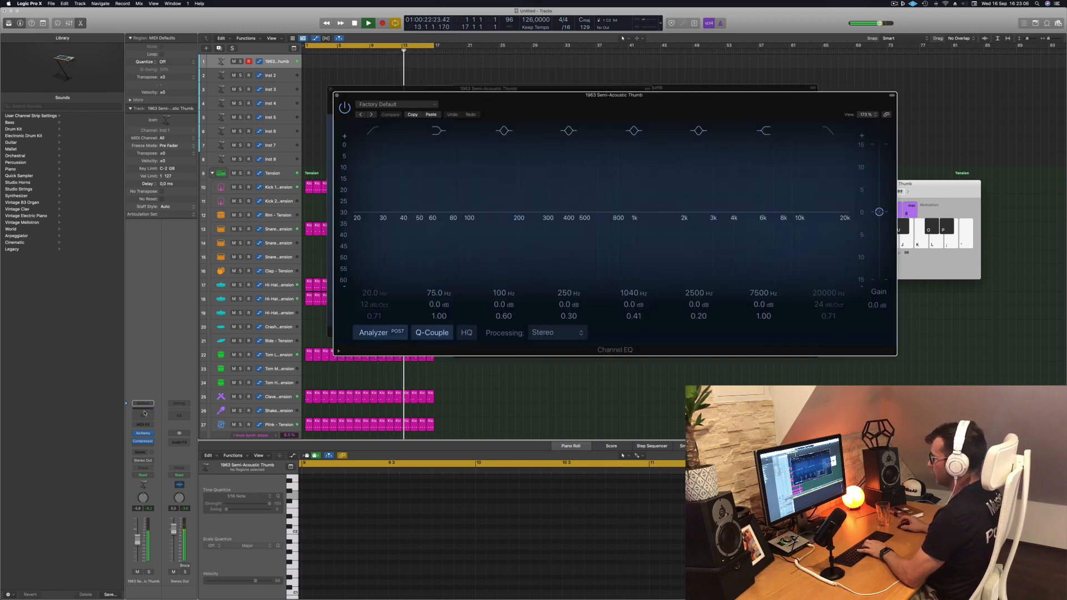
click(847, 222)
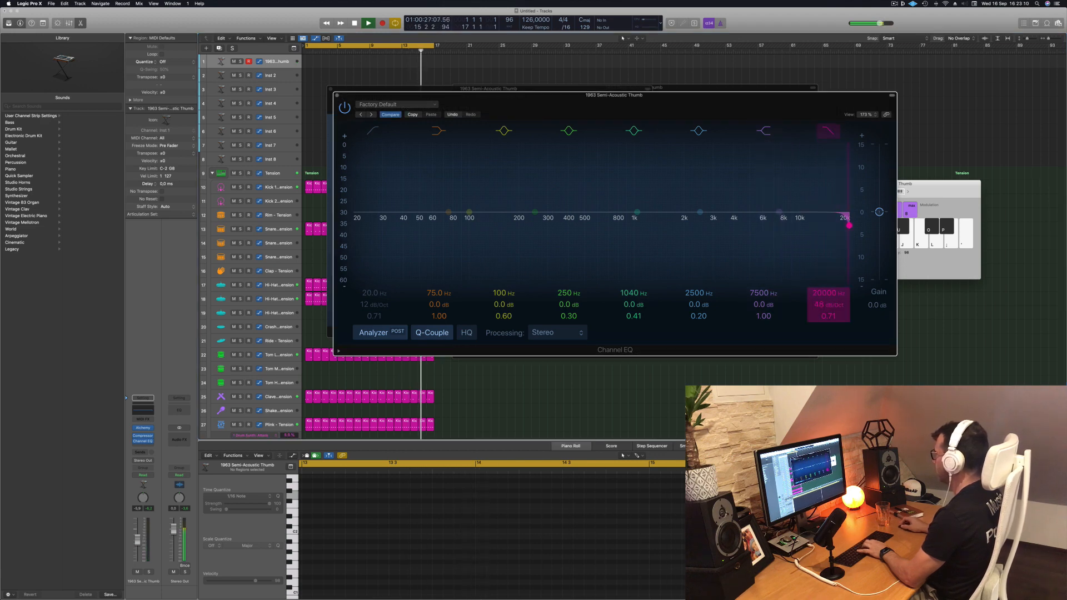
drag(849, 225, 622, 225)
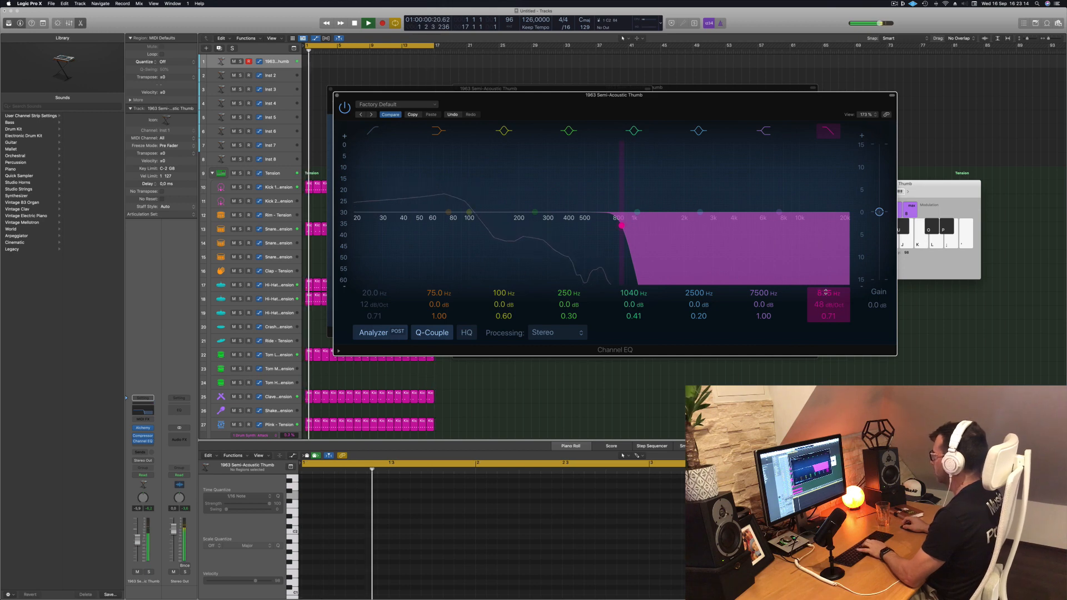
scroll(827, 292, down, 10)
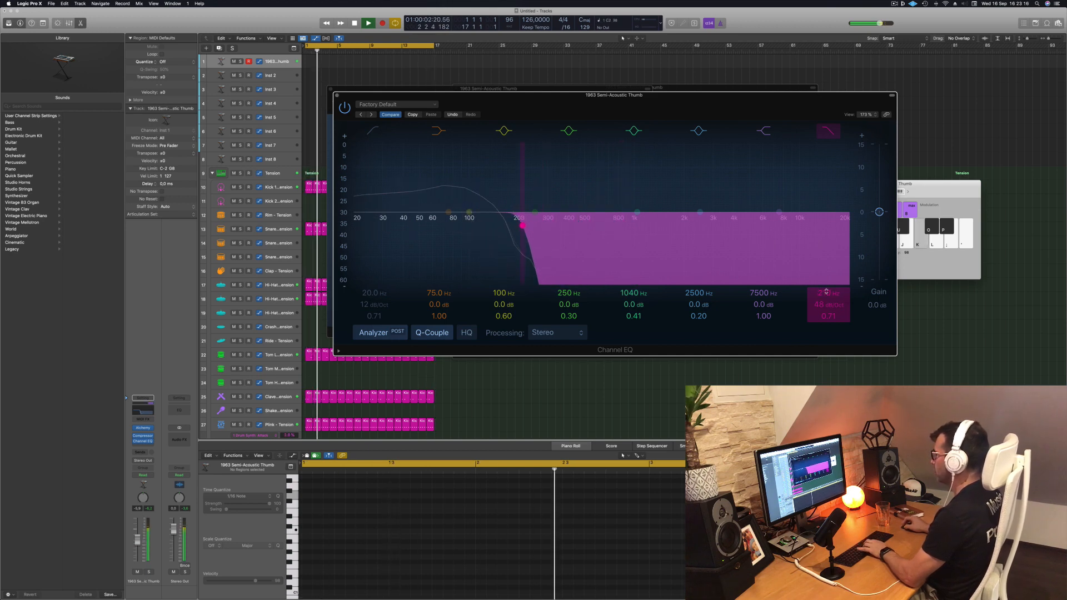
scroll(826, 292, down, 2)
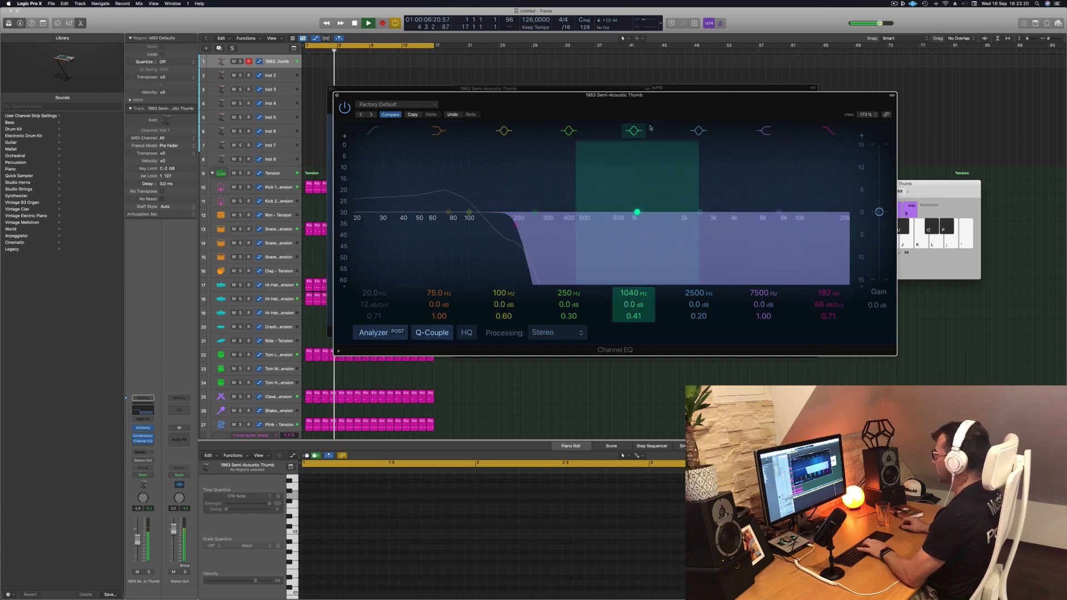
Bring Alchemy forward and compare its Soft, Step Delay, Chorus + Delay, Bright, Roomy, Bite and Delay & Reverb performance snapshots
drag(681, 103, 728, 211)
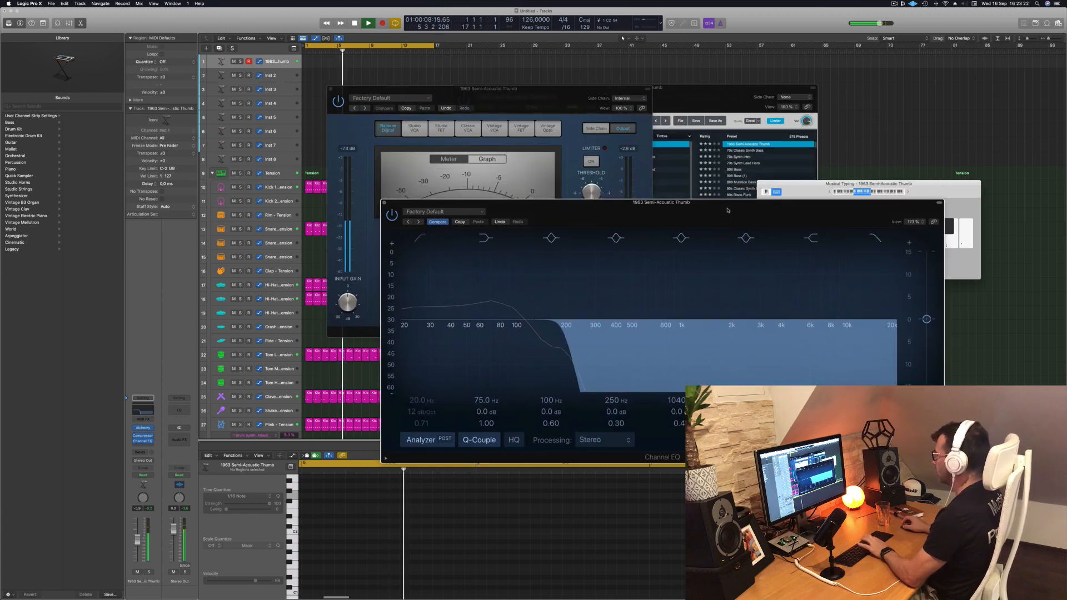
click(721, 98)
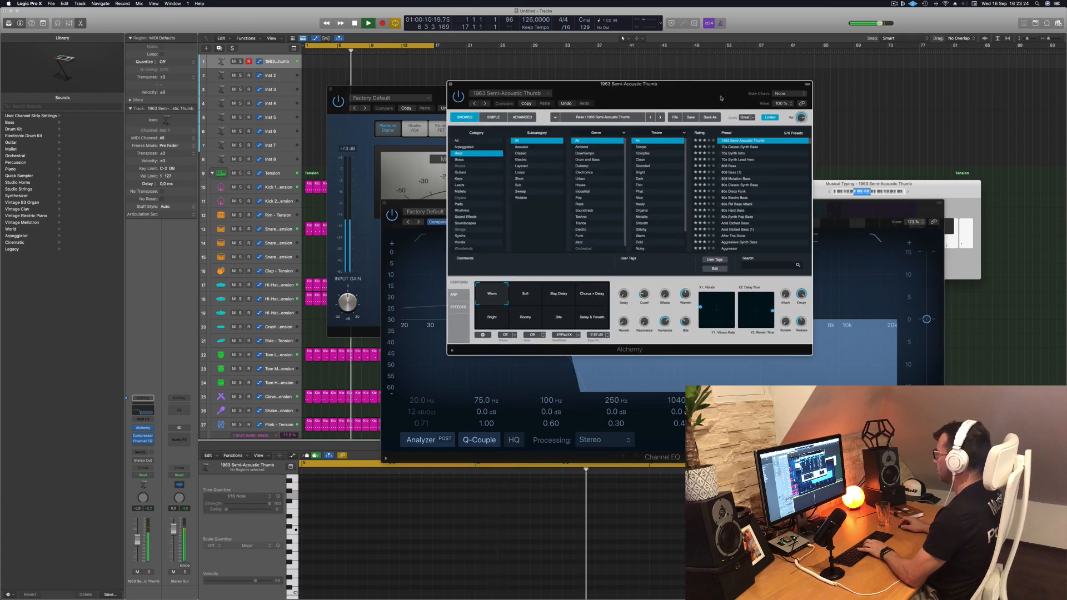
click(532, 294)
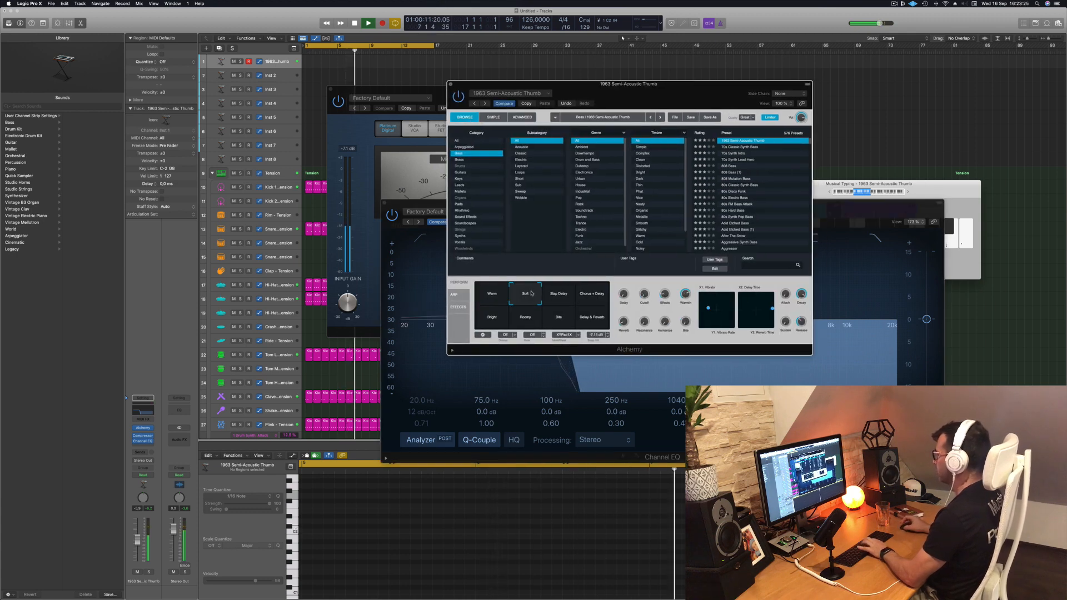
click(559, 297)
click(595, 298)
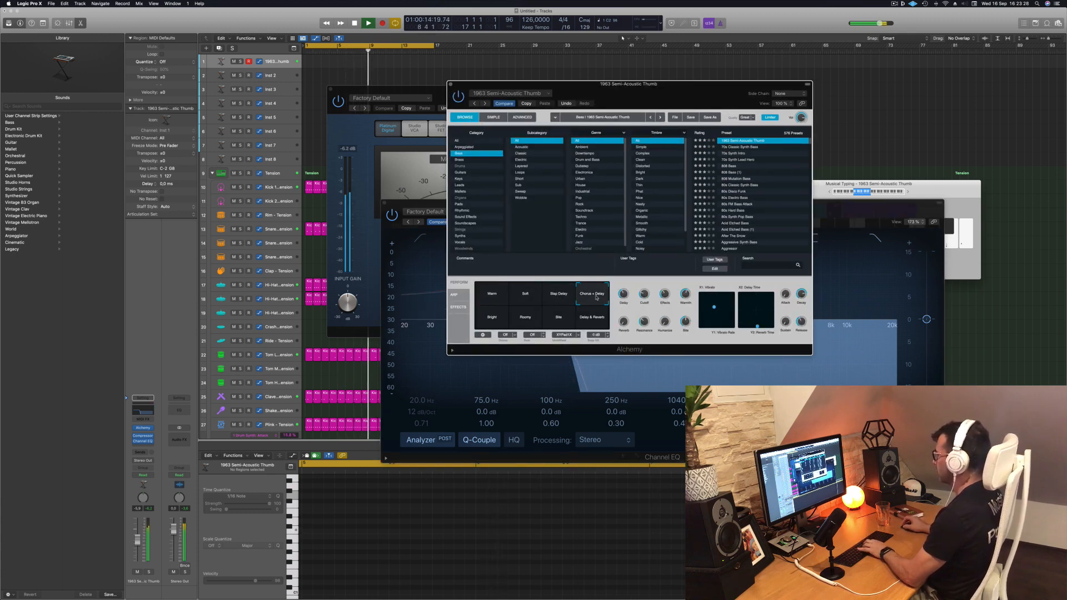
click(497, 319)
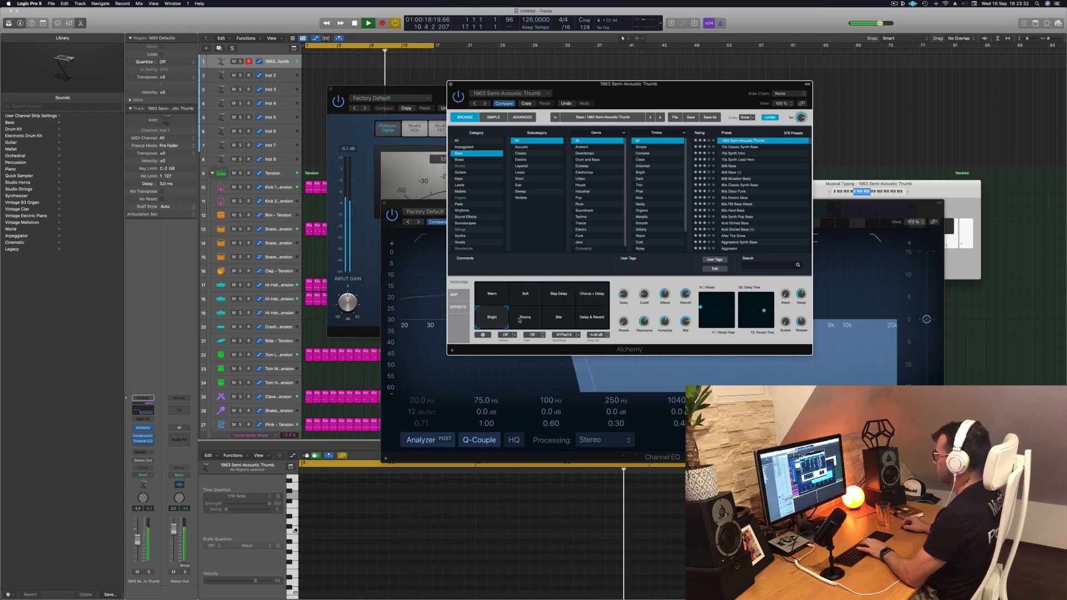
click(520, 320)
click(560, 322)
click(593, 321)
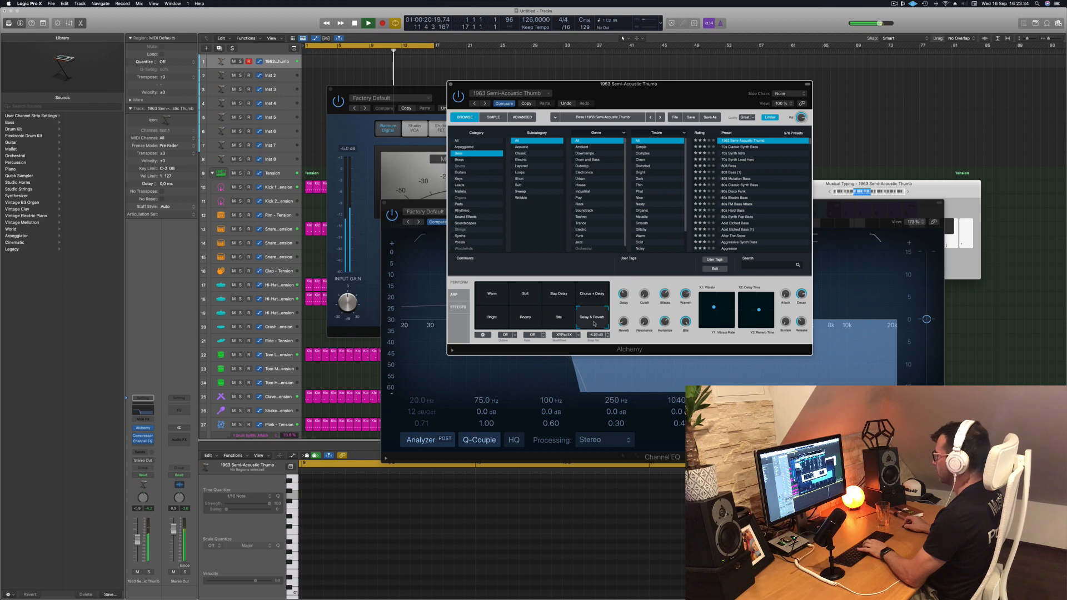
Load the 70s Classic Synth Bass preset in Alchemy and move its window clear of the EQ
click(749, 148)
drag(702, 98, 858, 102)
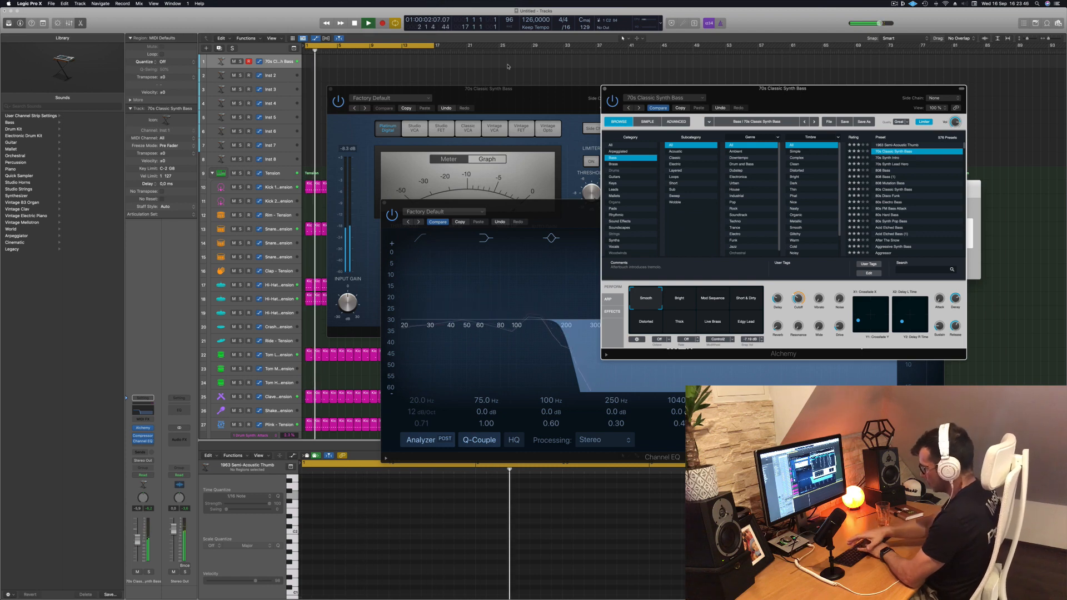
Record a short bass part on the Alchemy track over the groove and move its region to bar 1
key(r)
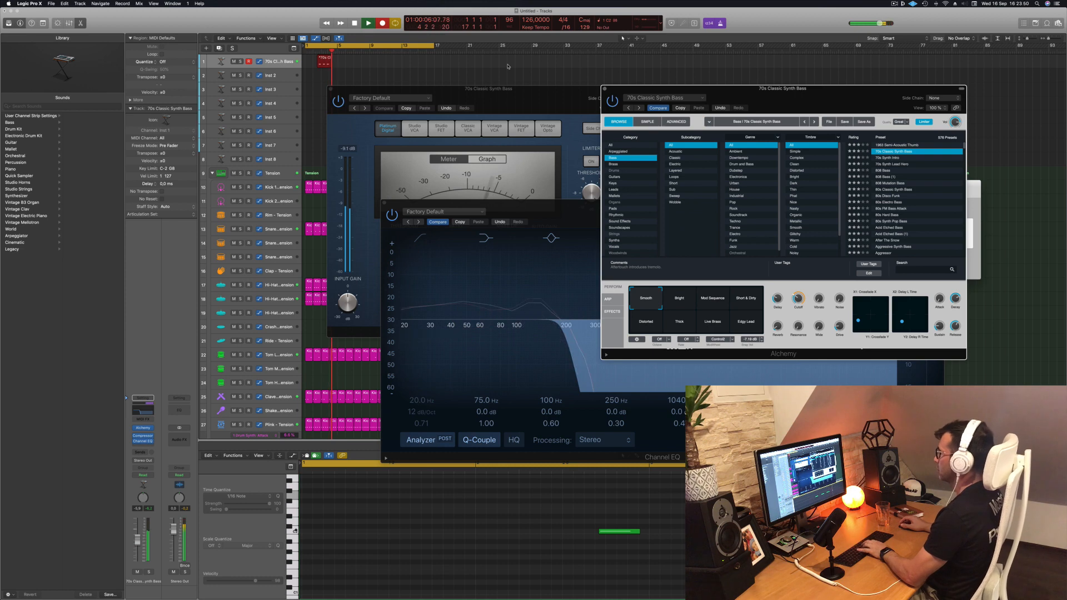
key(space)
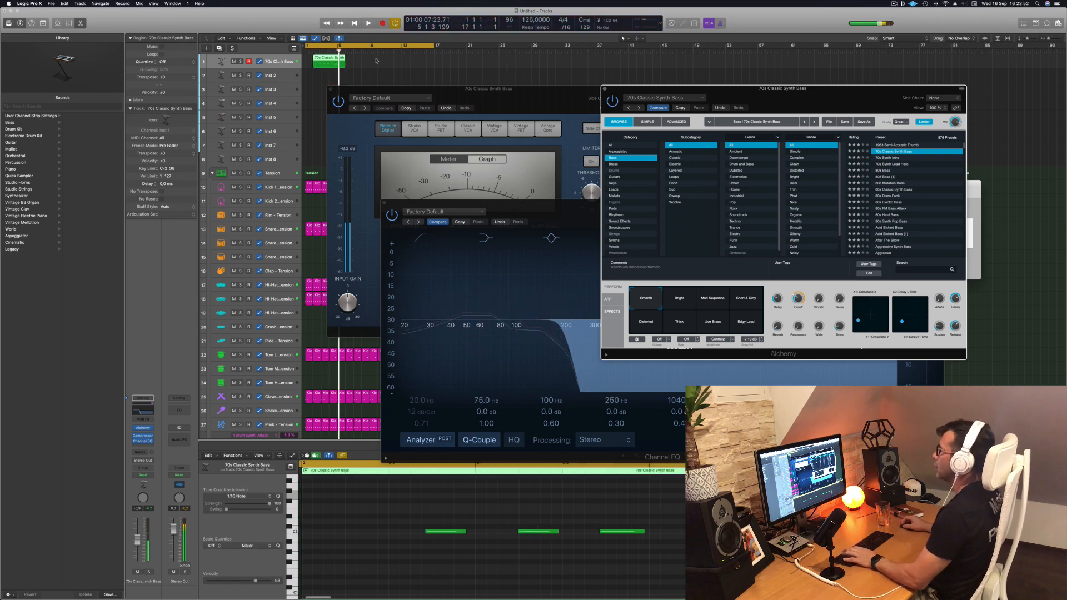
drag(318, 61, 309, 61)
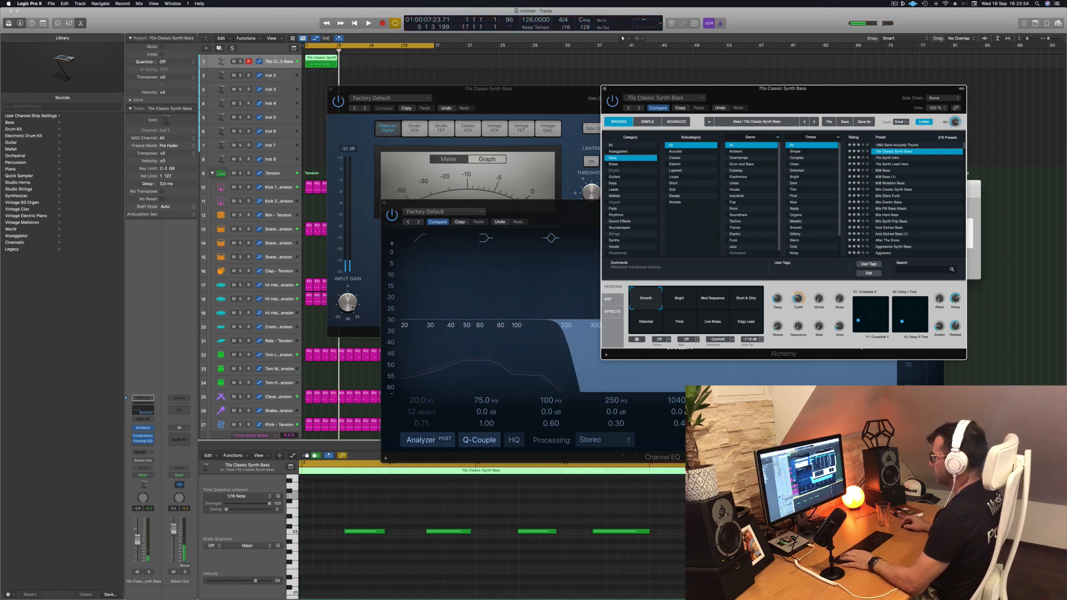
Nudge the first note of the recorded bass region slightly forward in time in the Piano Roll
scroll(373, 542, left, 3)
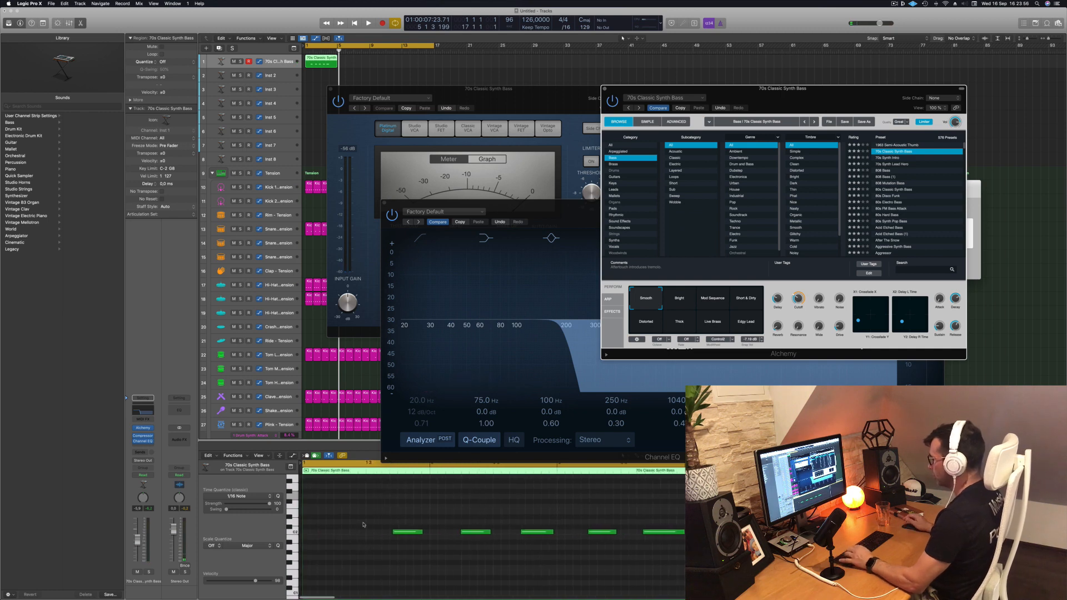
click(362, 521)
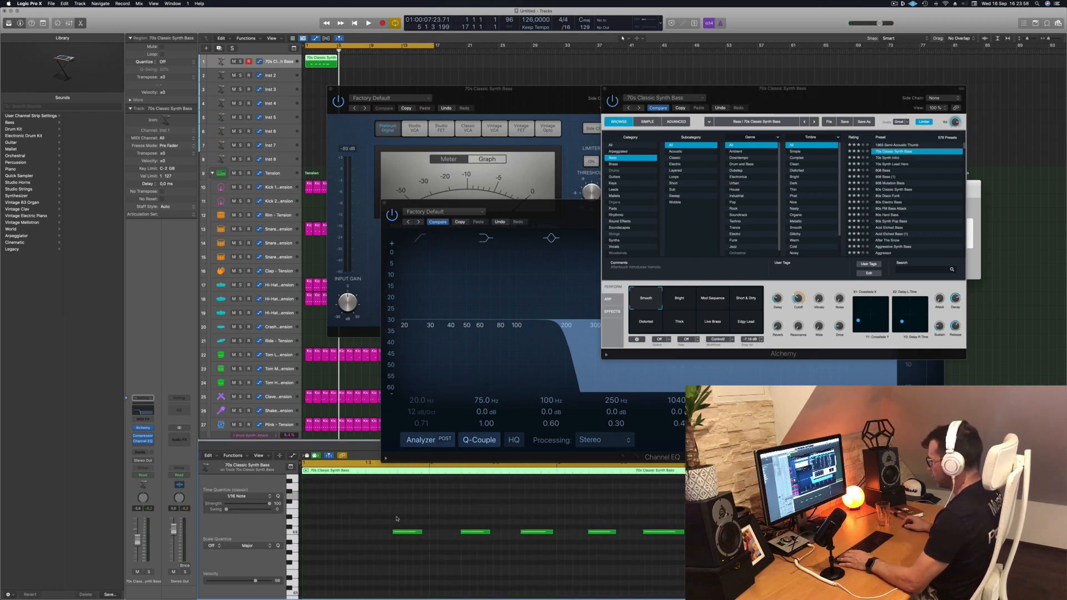
click(405, 533)
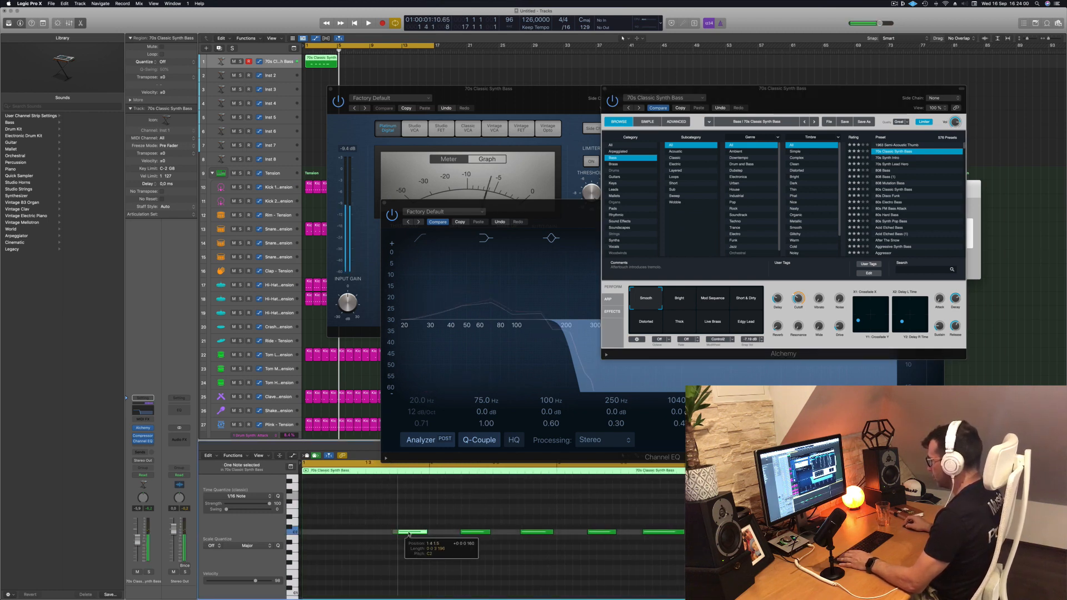
scroll(428, 537, left, 2)
scroll(427, 538, up, 2)
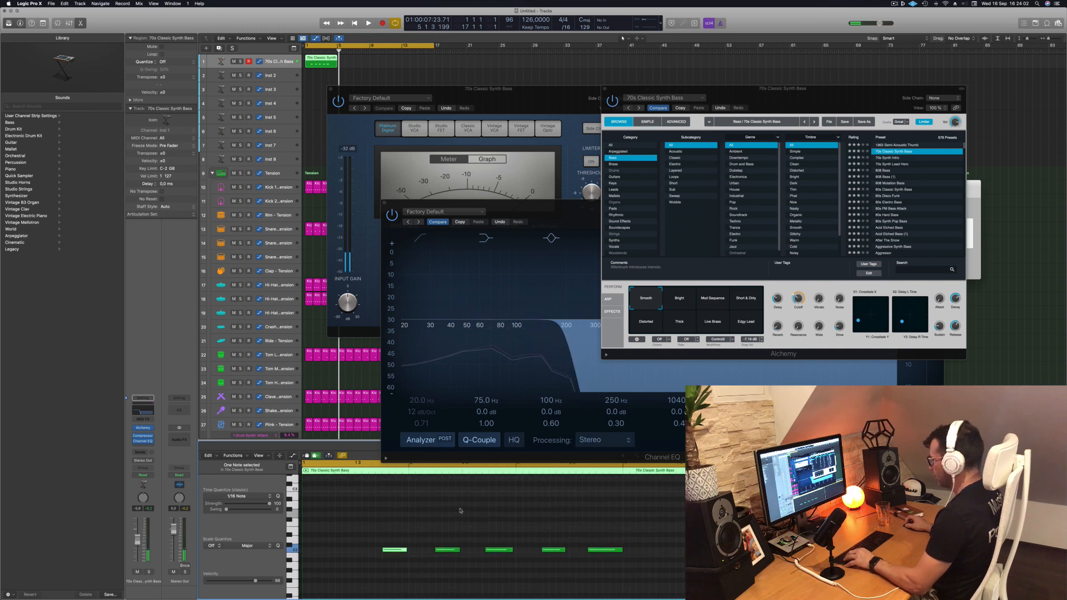
Nudge the third bass note slightly forward in time and delete the second and fourth notes
drag(535, 208, 592, 138)
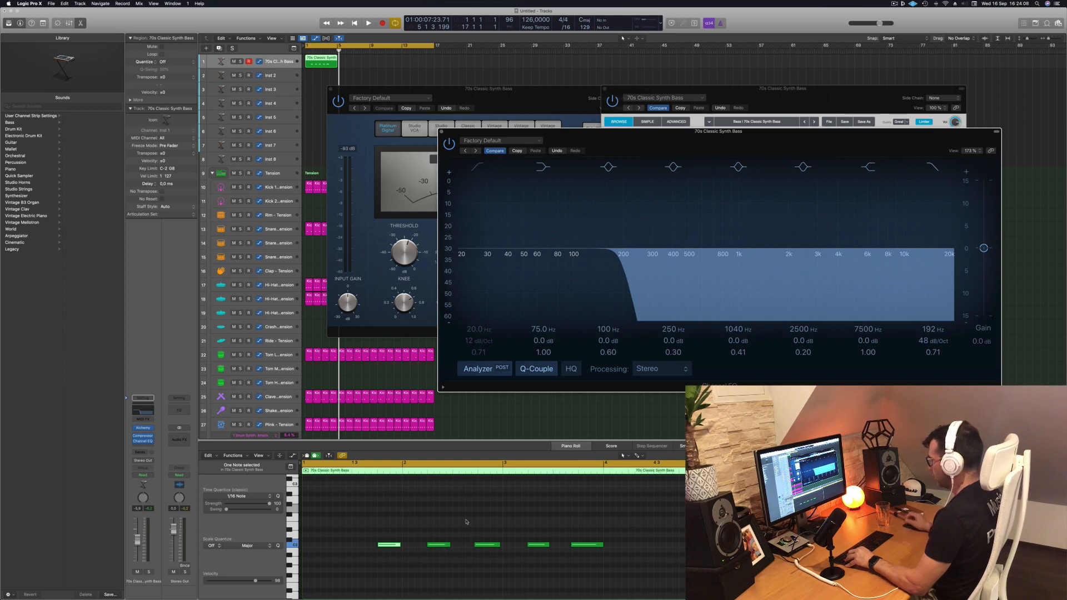
drag(487, 546, 490, 547)
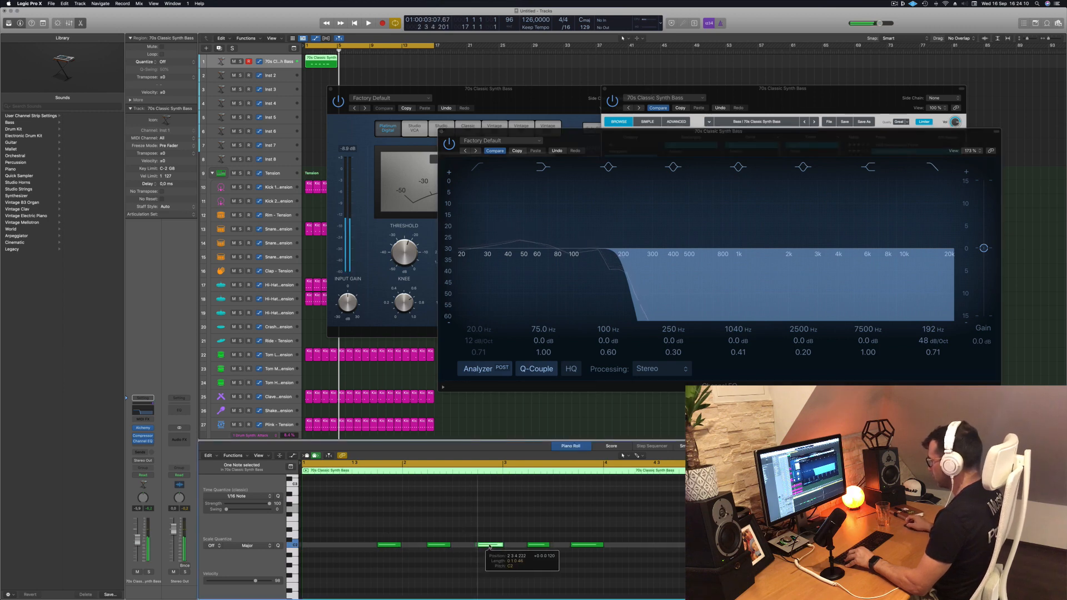
click(443, 545)
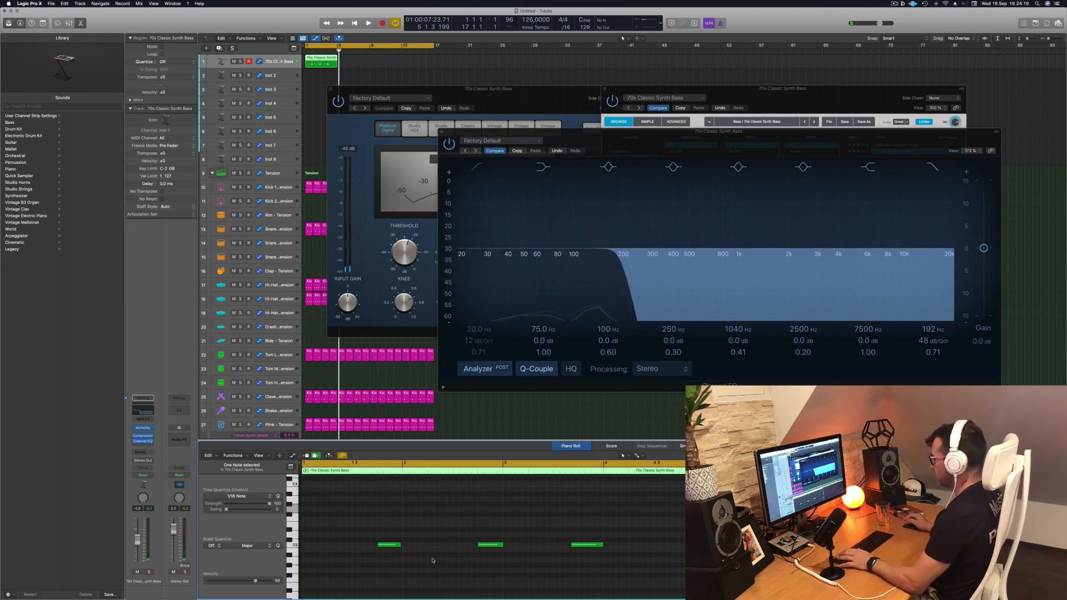
Nudge the last bass note slightly forward in time and check the remaining three-note pattern against the drums
key(space)
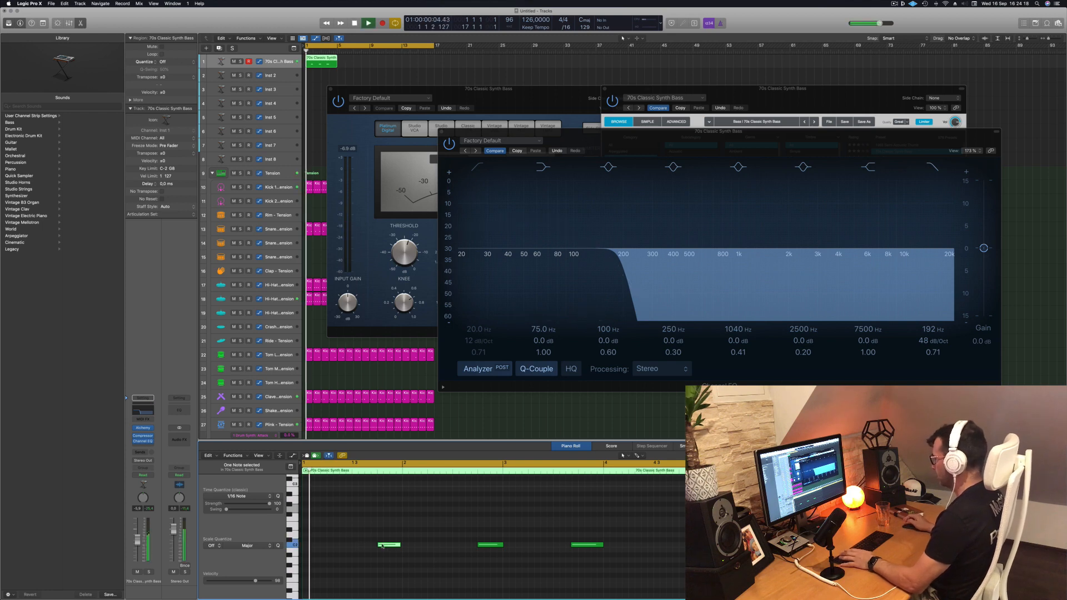
click(389, 545)
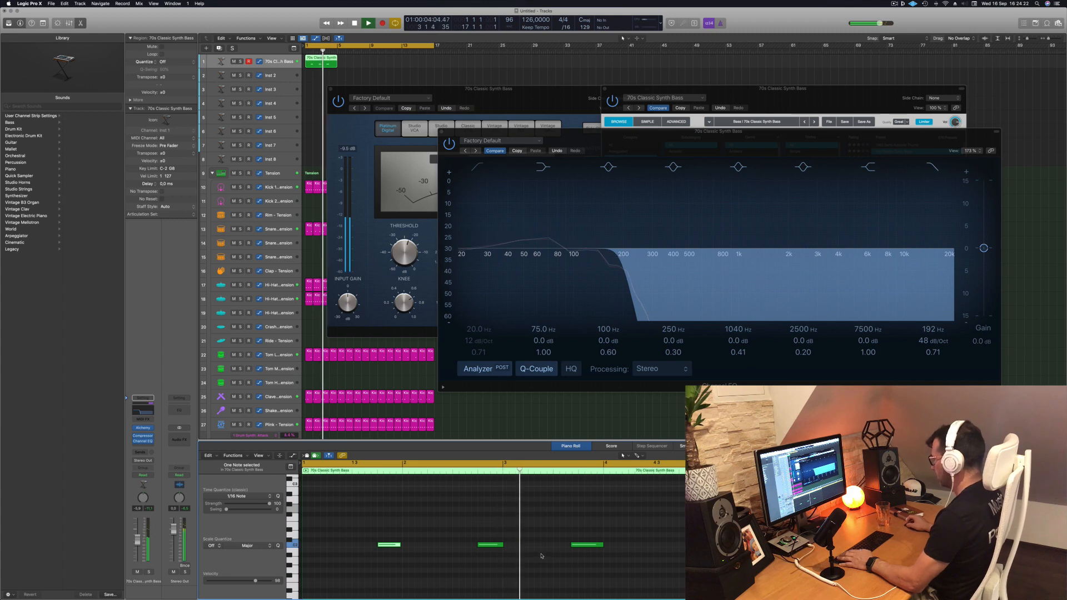
drag(589, 545, 594, 547)
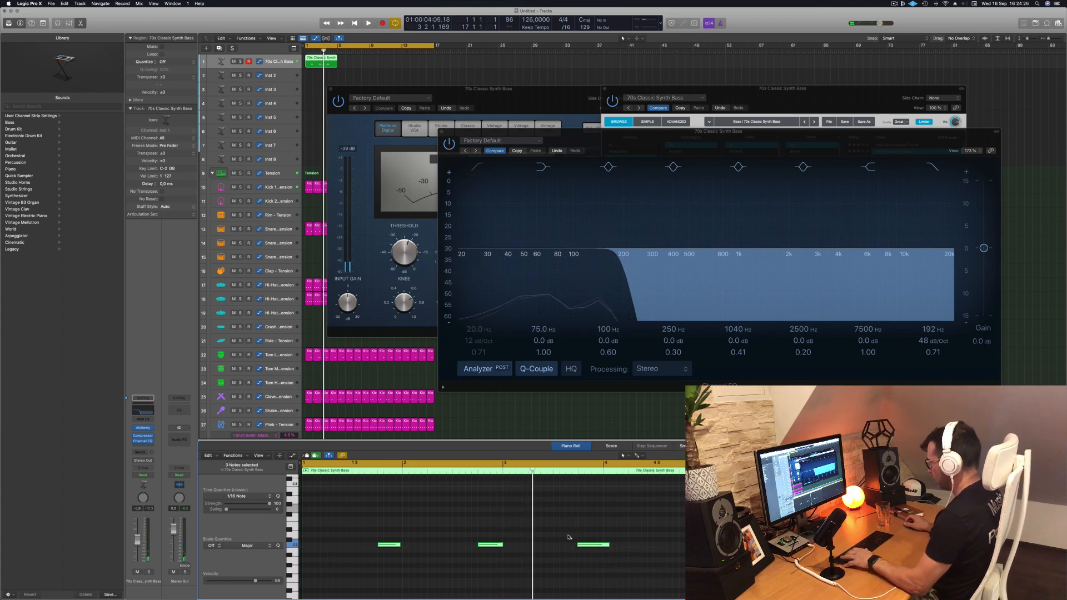
key(space)
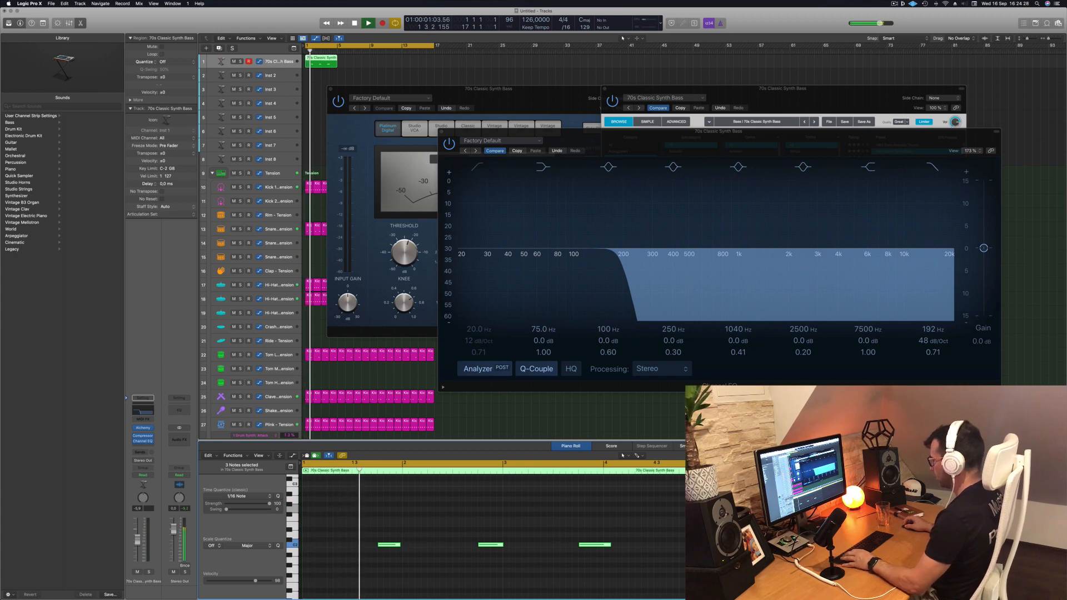
Lengthen the three bass notes slightly and extend the last one a little further
drag(400, 546, 405, 546)
click(456, 528)
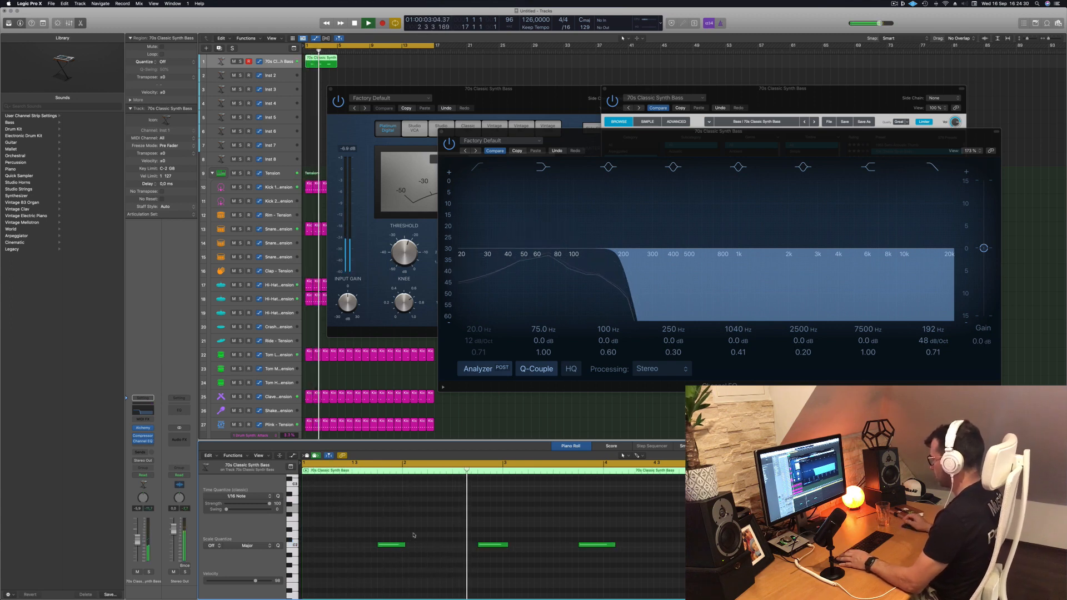
scroll(433, 533, down, 2)
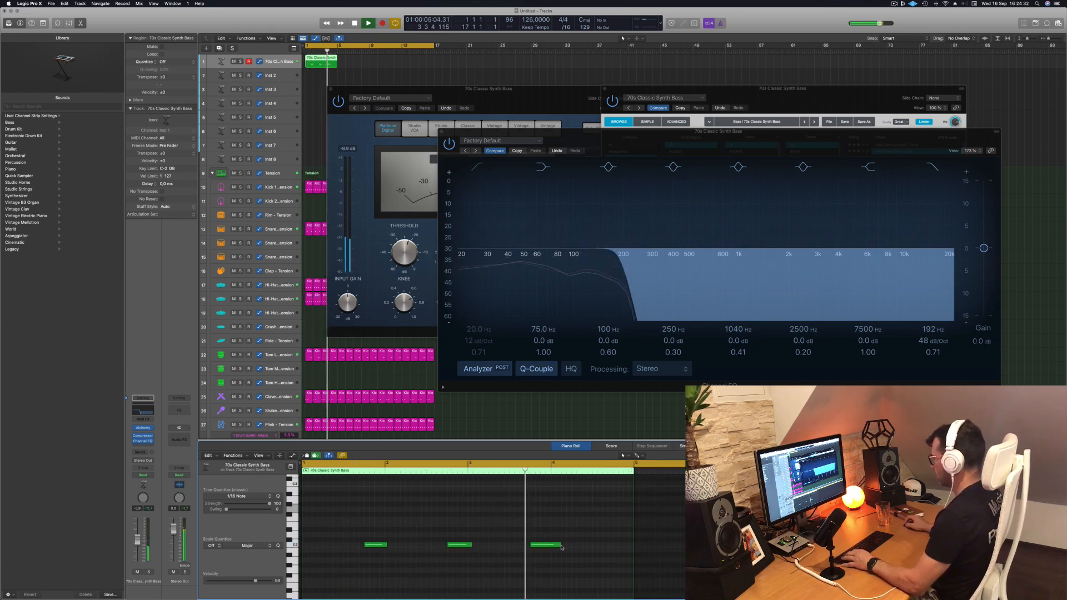
drag(561, 545, 568, 545)
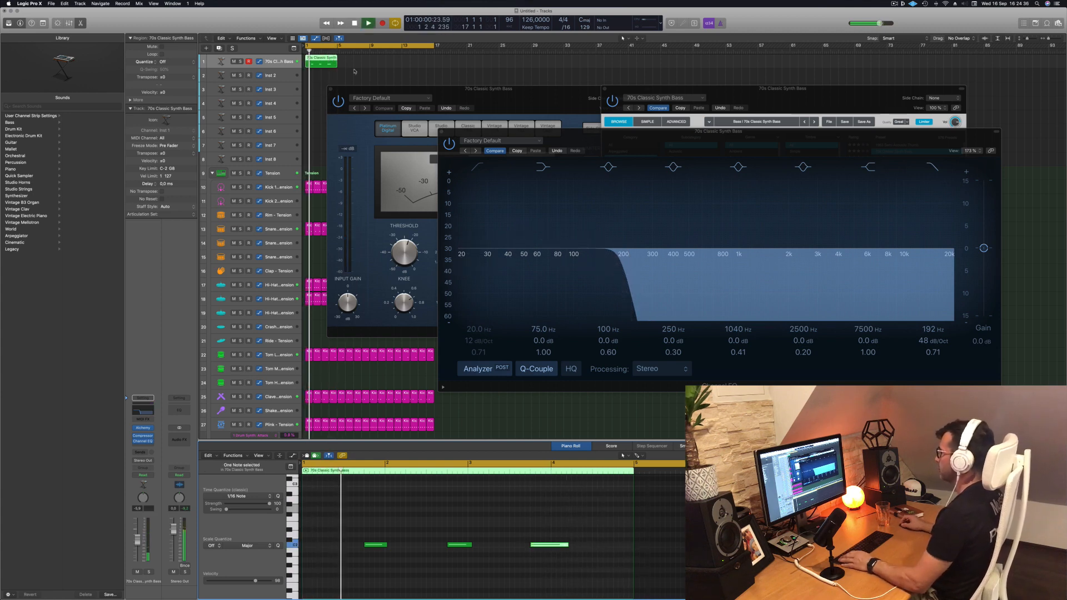
Copy the four-bar bass region along its track to fill bars 1 to 16 and play it from the start
drag(335, 58, 388, 62)
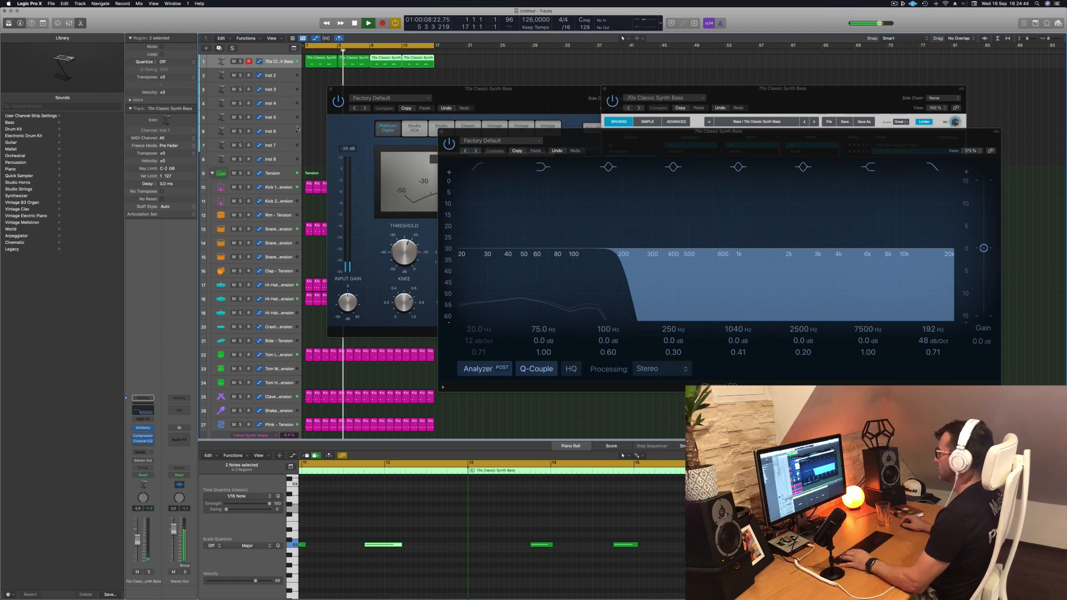
click(289, 59)
key(Return)
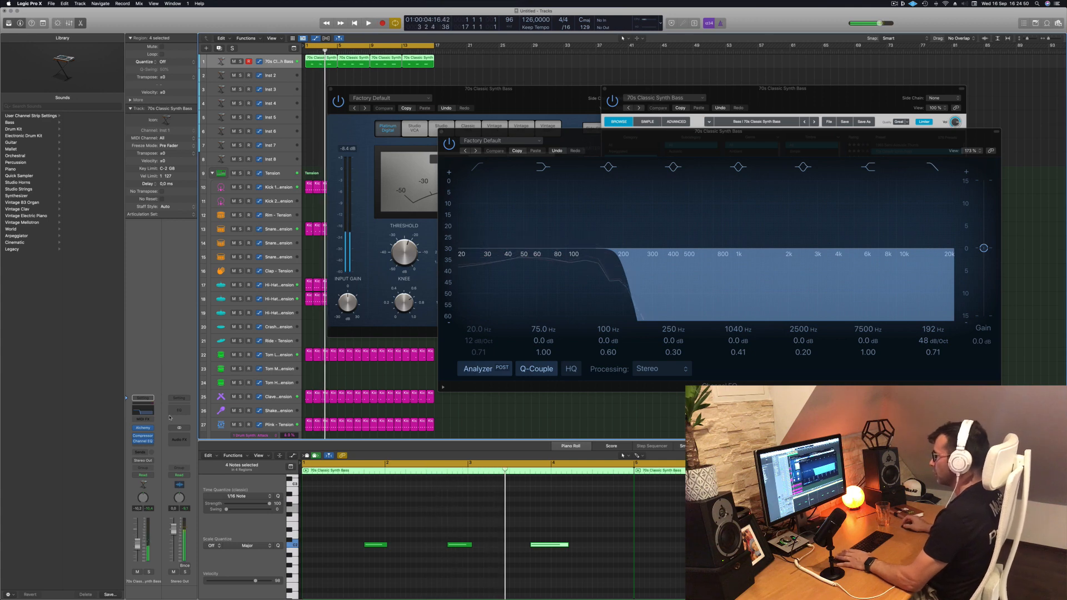
key(Return)
key(space)
Open Alchemy and audition its Bright, Mod Sequence, Distorted, Live Brass and Edgy Lead variations during playback, ending on Edgy Lead
click(143, 428)
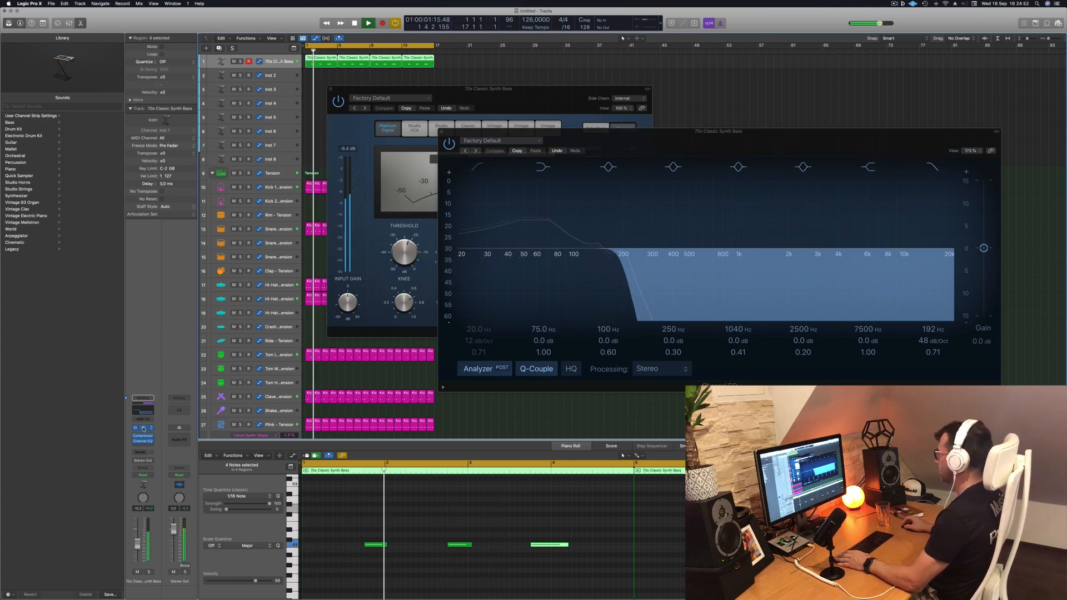
click(143, 429)
key(Return)
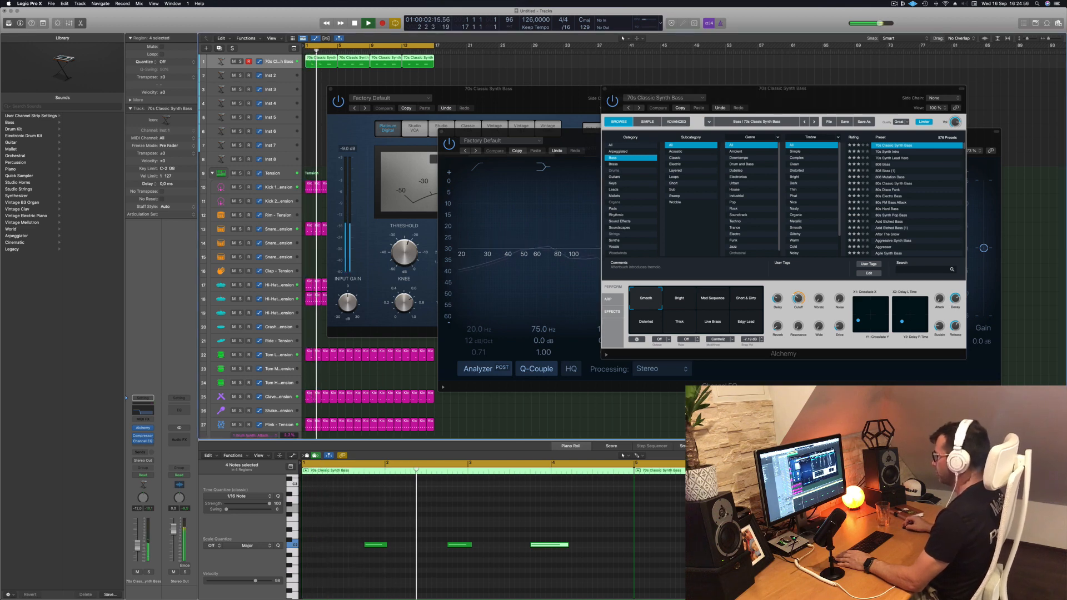
click(678, 301)
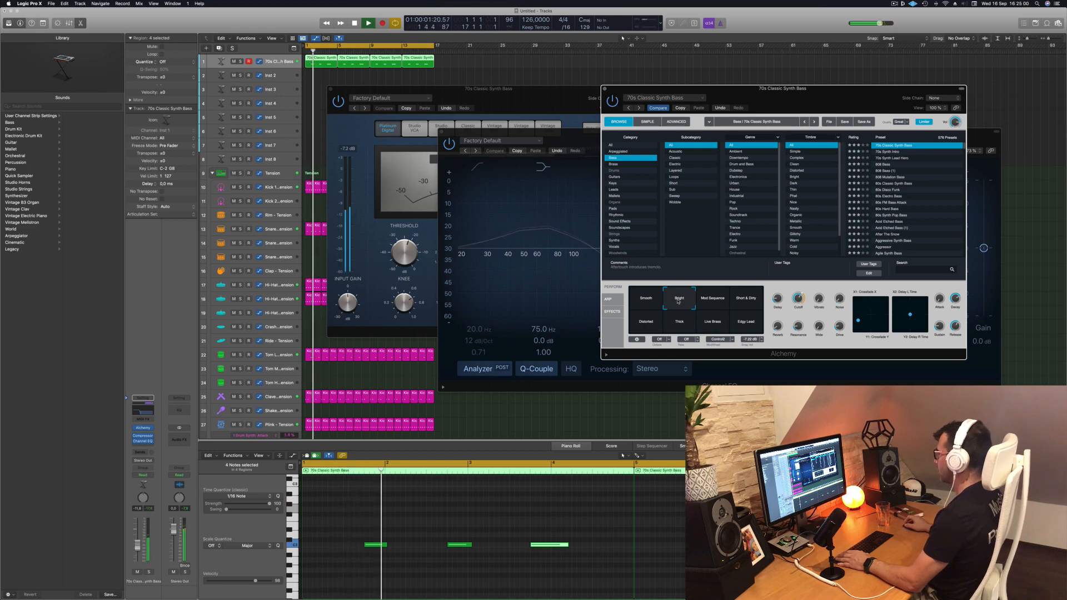
click(711, 301)
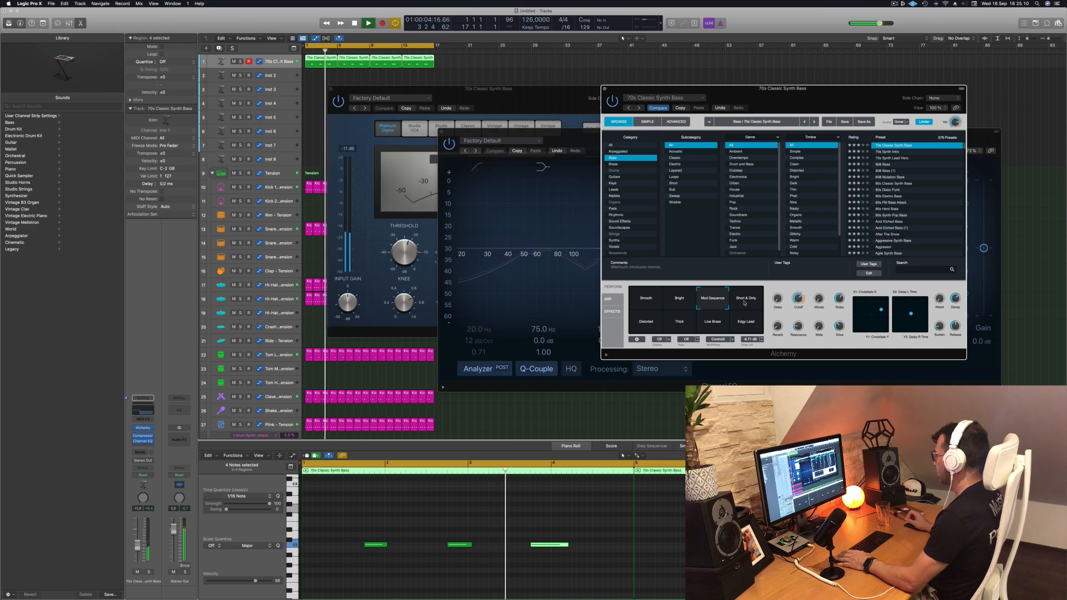
click(650, 323)
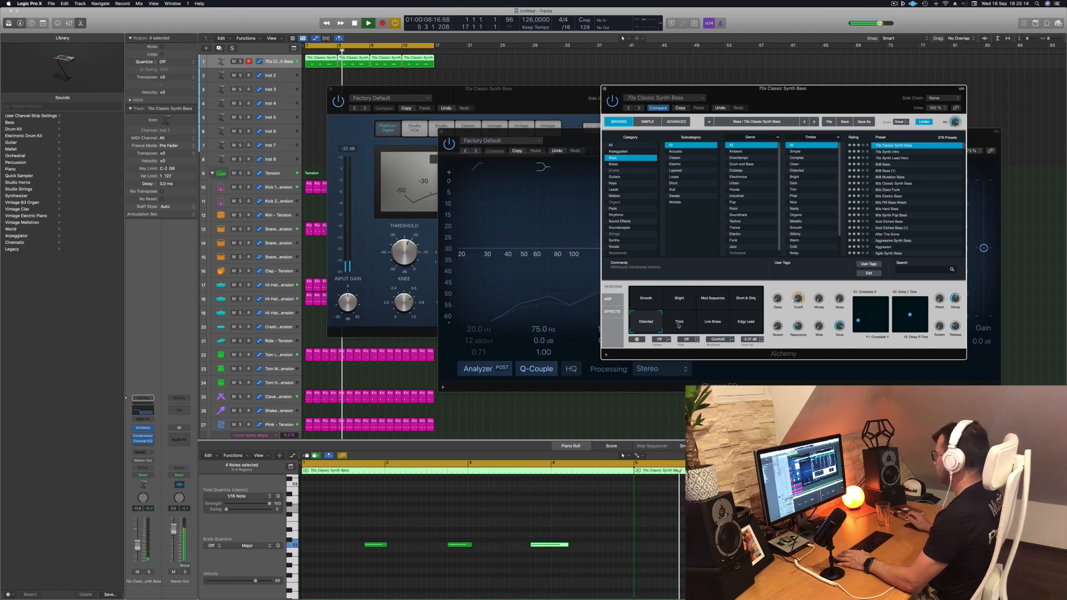
click(709, 325)
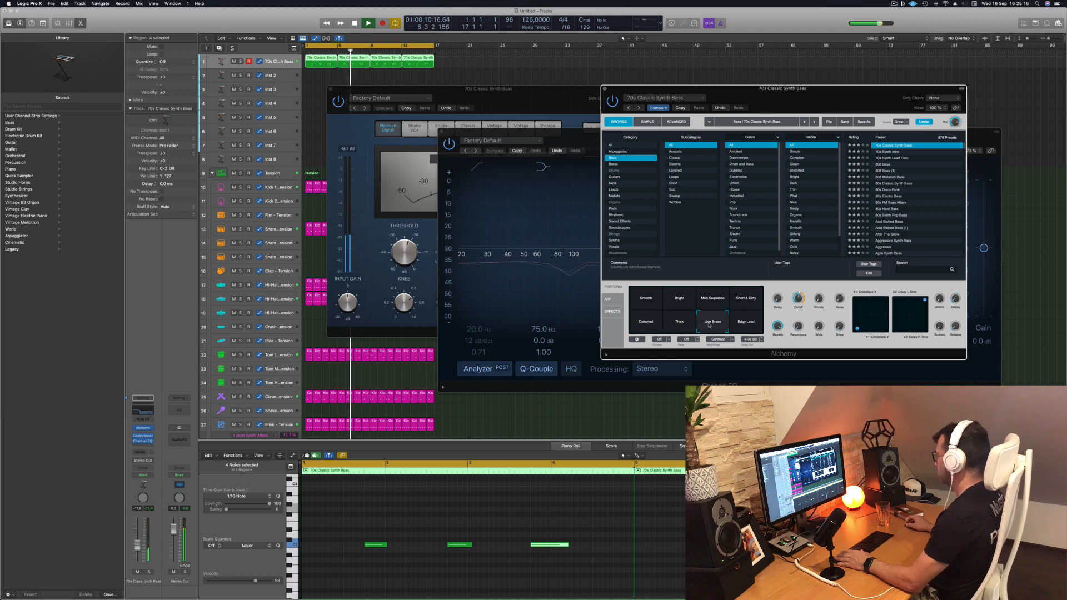
key(space)
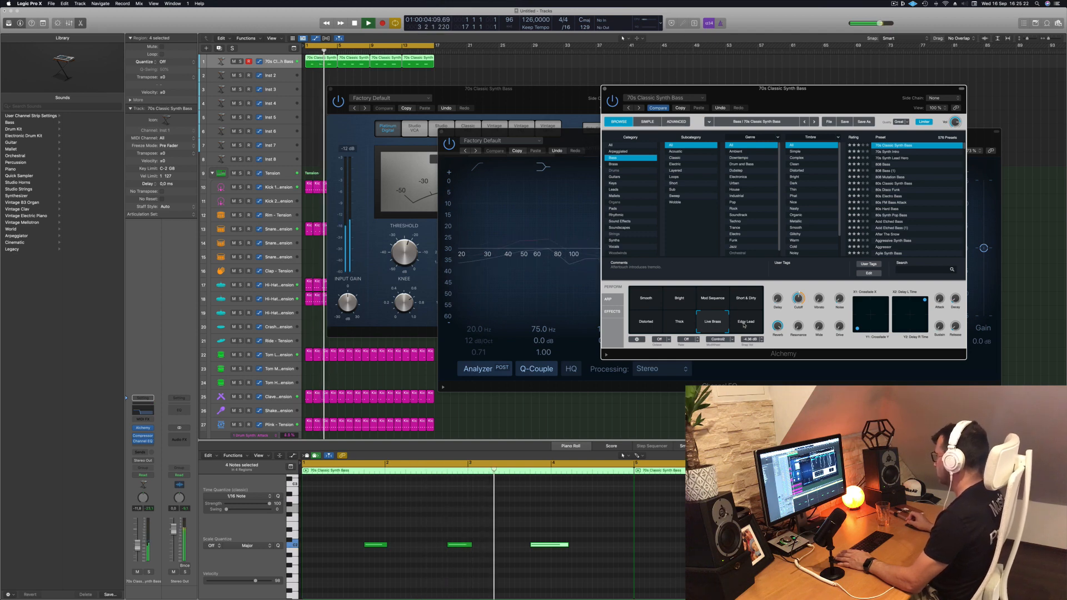
click(745, 326)
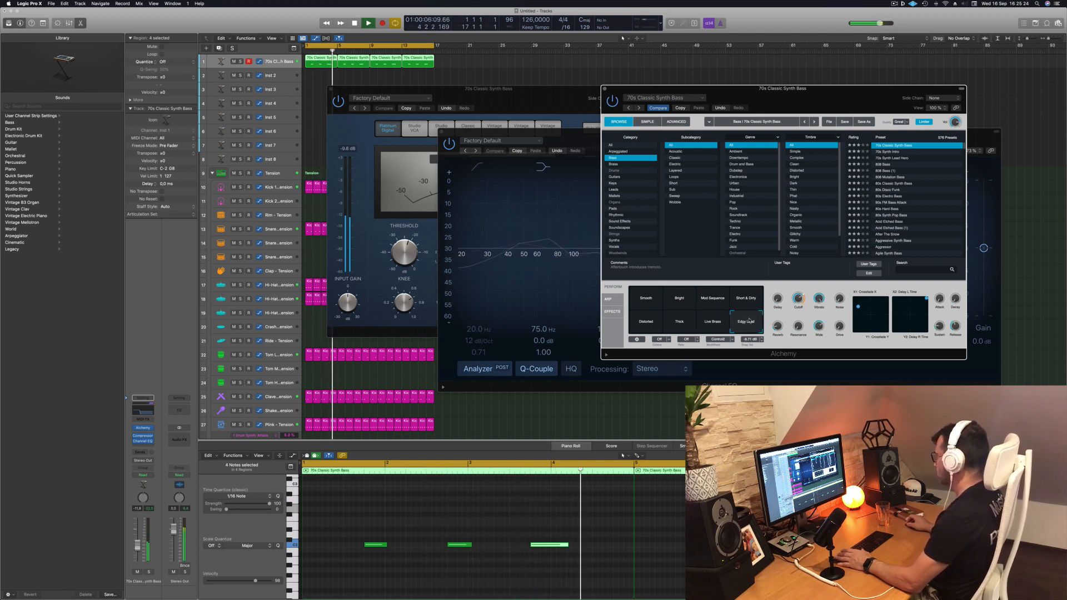
key(space)
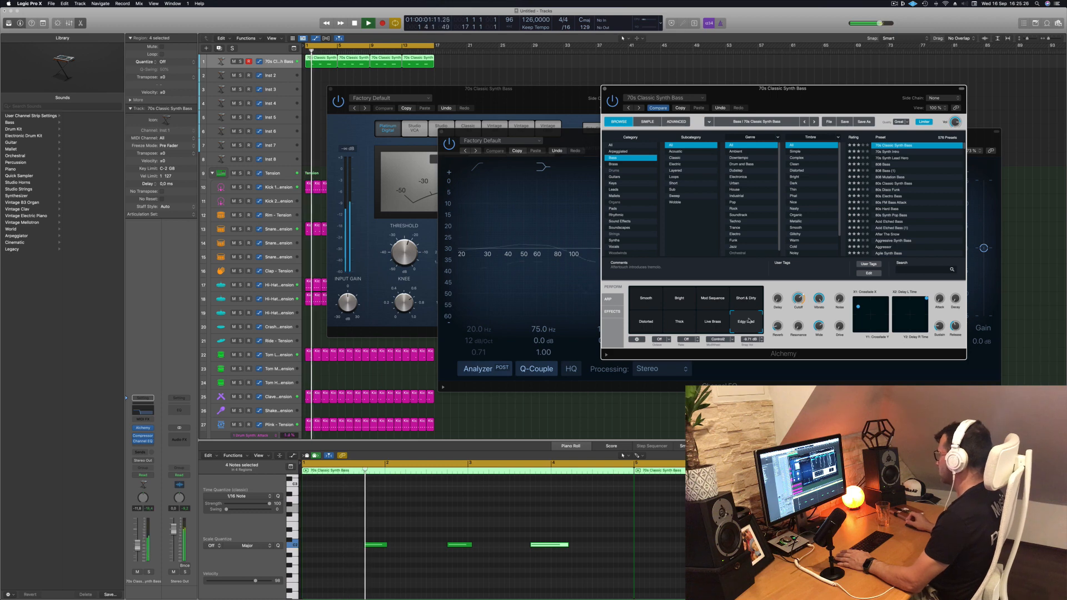
Close the Alchemy, Channel EQ and Compressor plug-in windows of the bass track
click(606, 89)
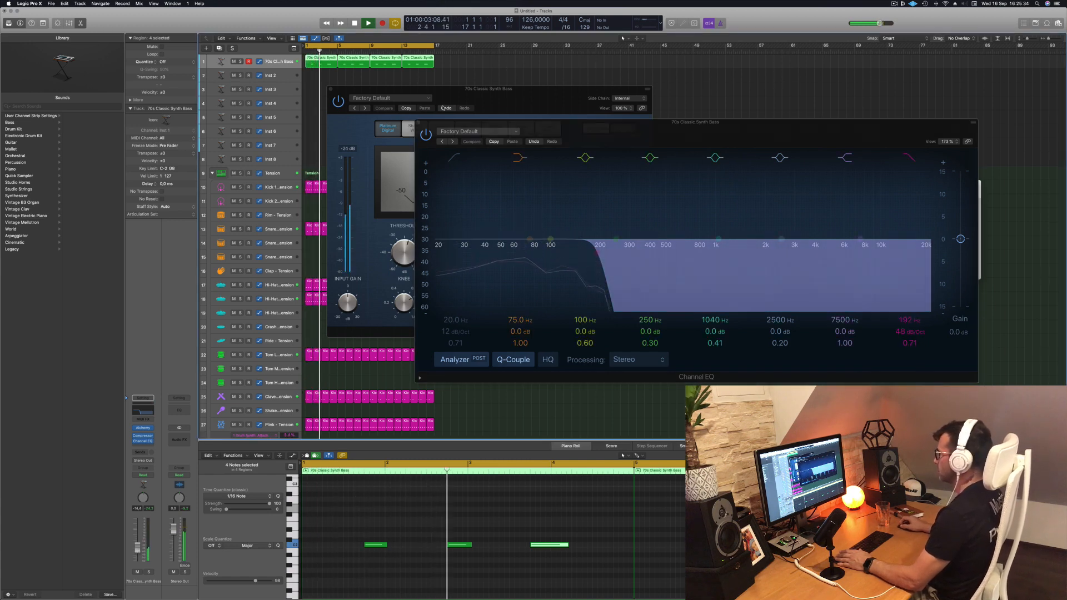
click(418, 123)
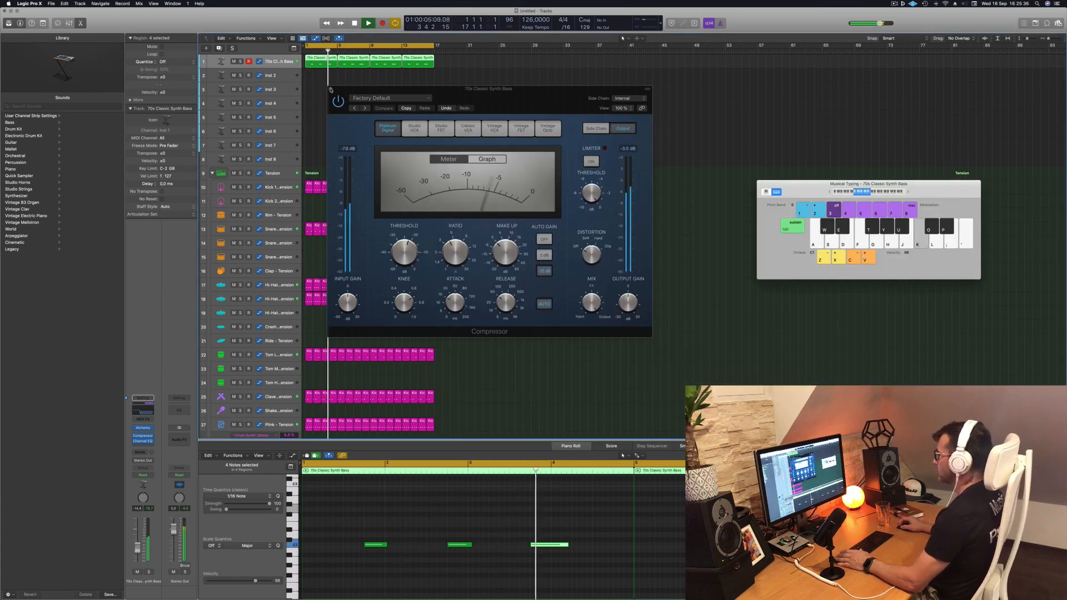
click(332, 88)
Select the Inst 2 track, increase its track height and play the groove to try out a second part
click(278, 79)
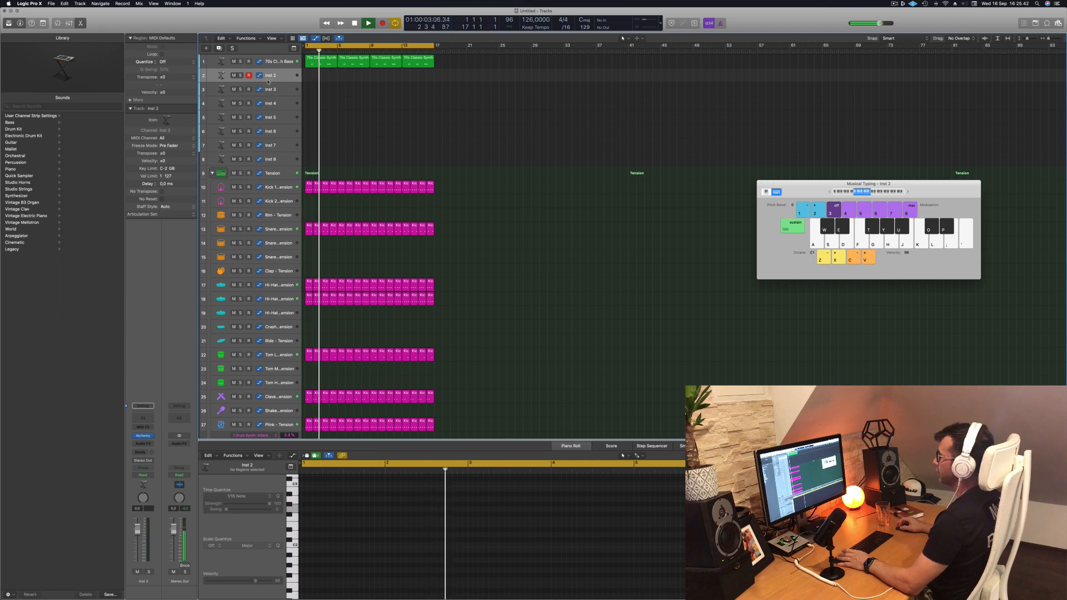
drag(281, 81, 280, 103)
key(space)
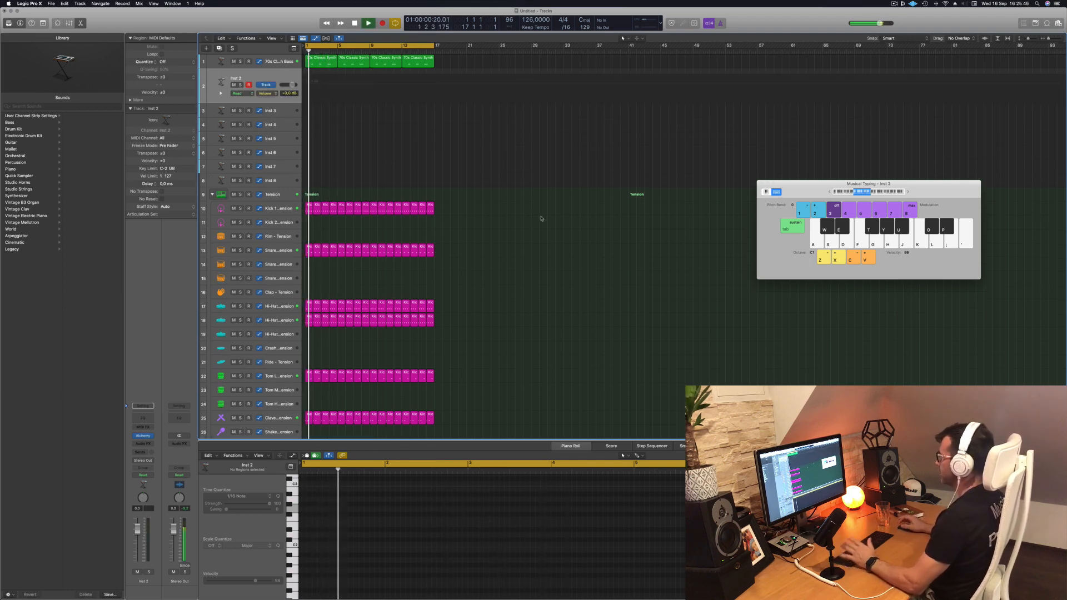
click(895, 4)
click(796, 29)
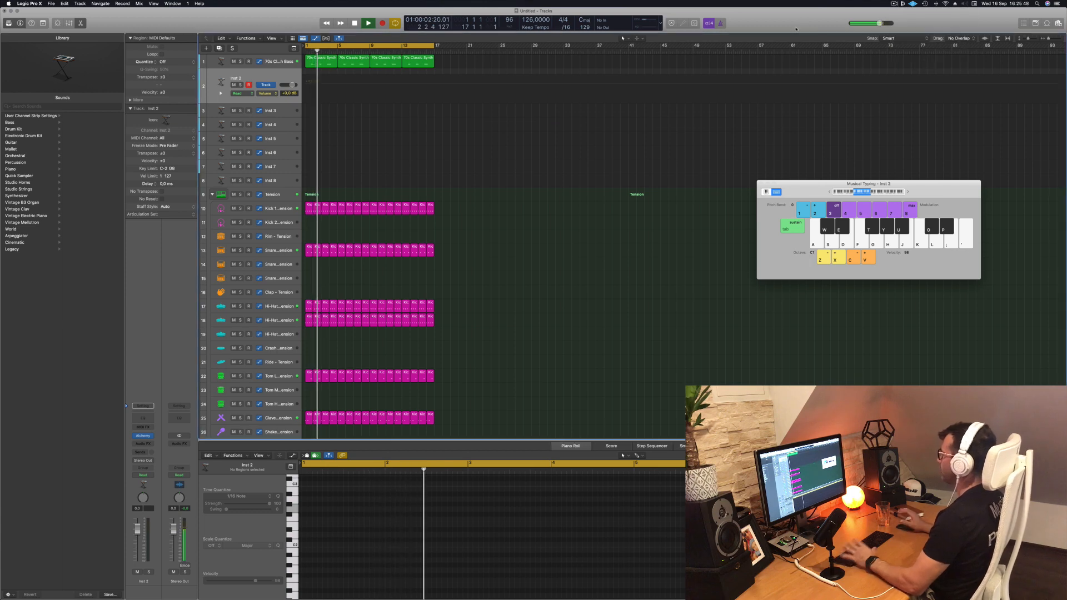
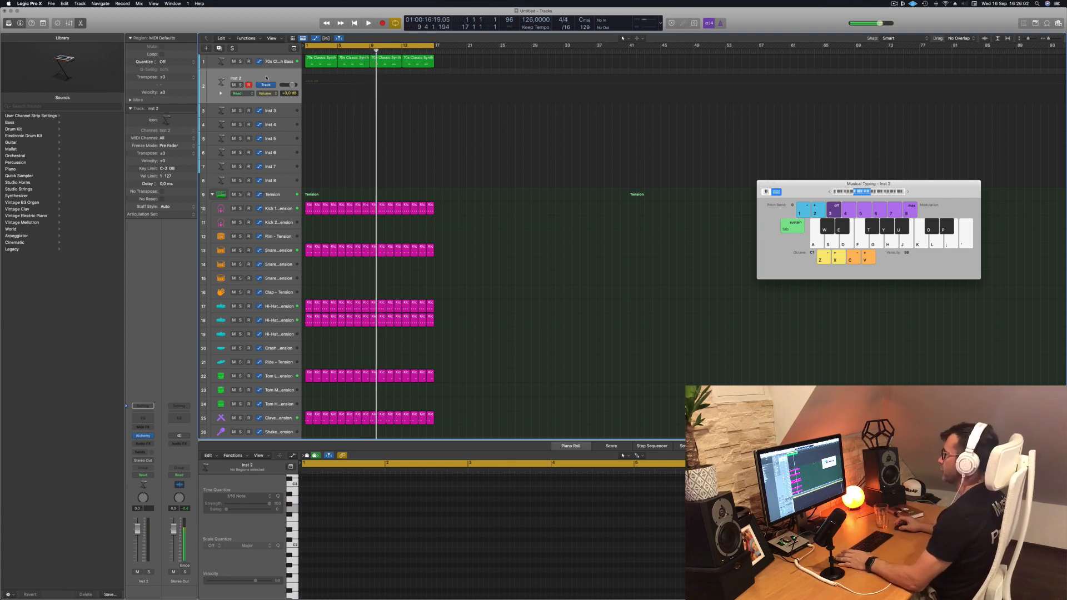
Copy the first bass region to bar 1 of the Inst 2 track and lower that track's volume
key(Return)
drag(320, 60, 318, 82)
key(space)
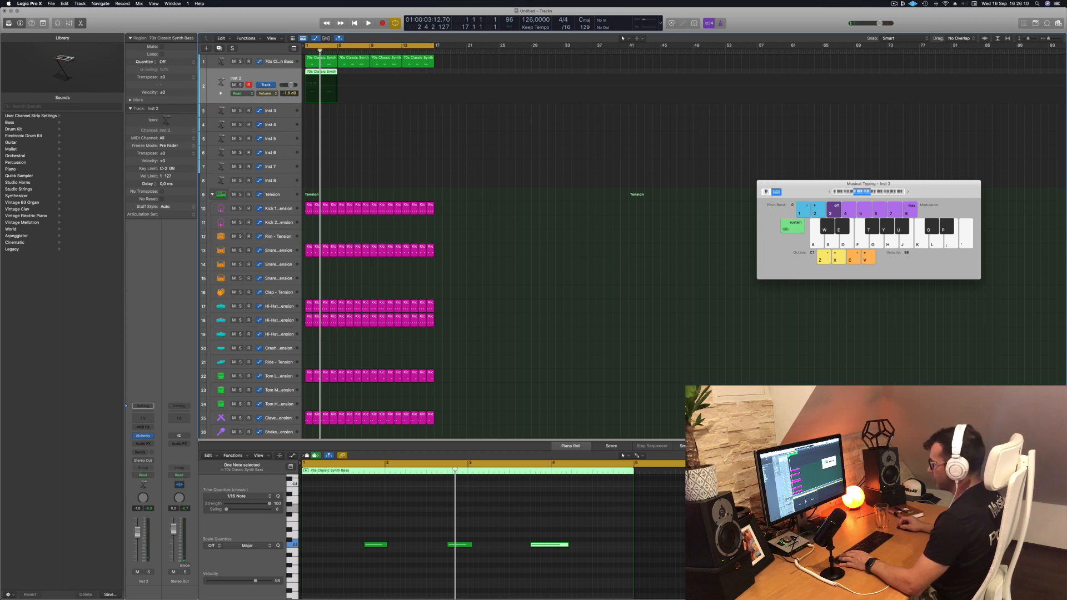
scroll(378, 529, left, 1)
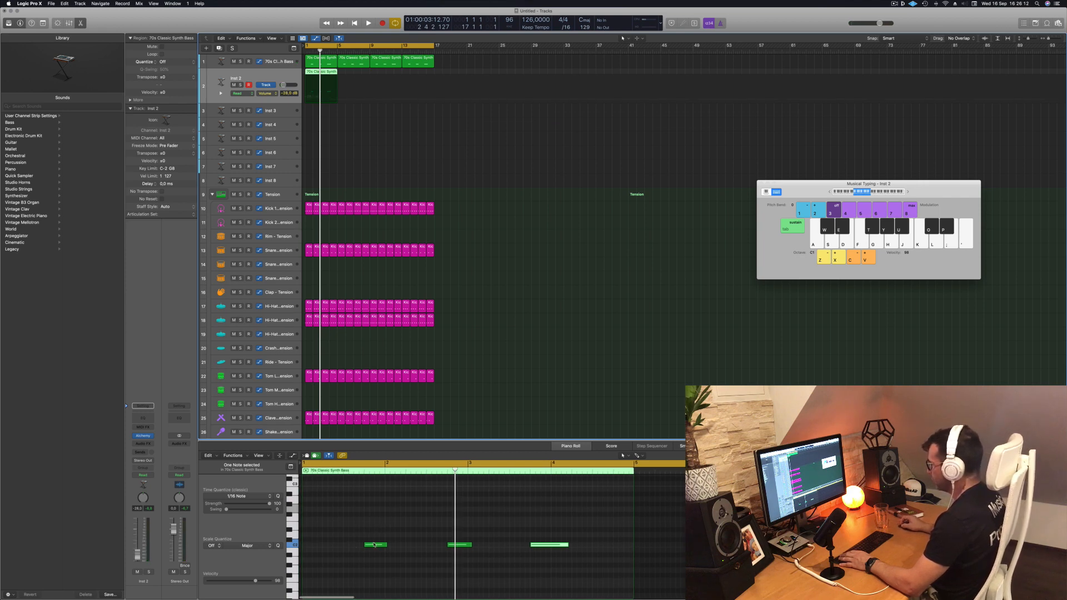
Turn the copied region's first long note into three short C2 notes in bar 1 and listen to them with the drums
drag(374, 545, 341, 547)
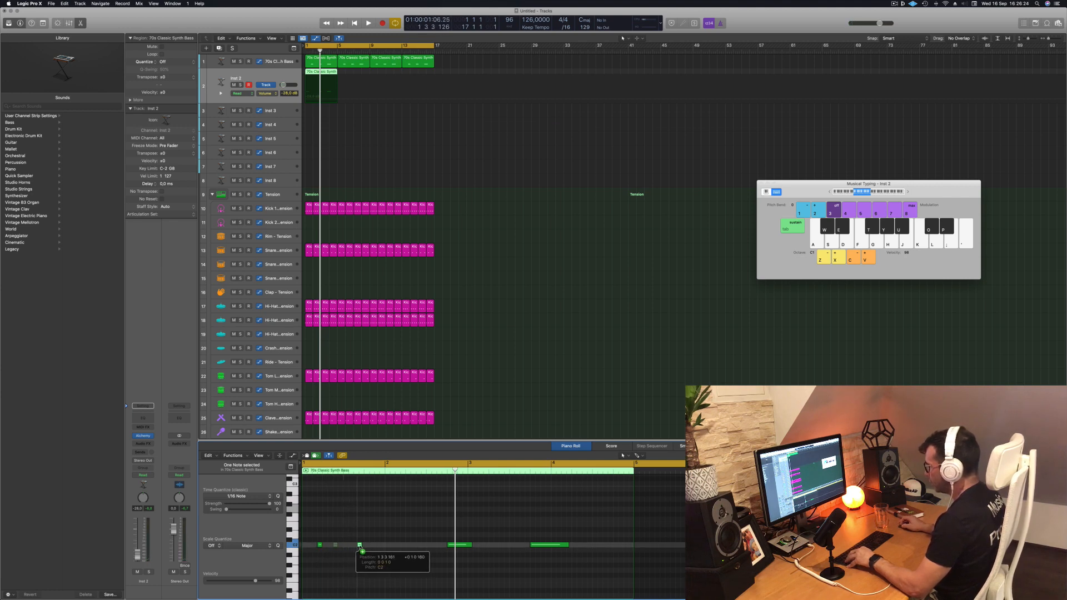
drag(362, 545, 361, 546)
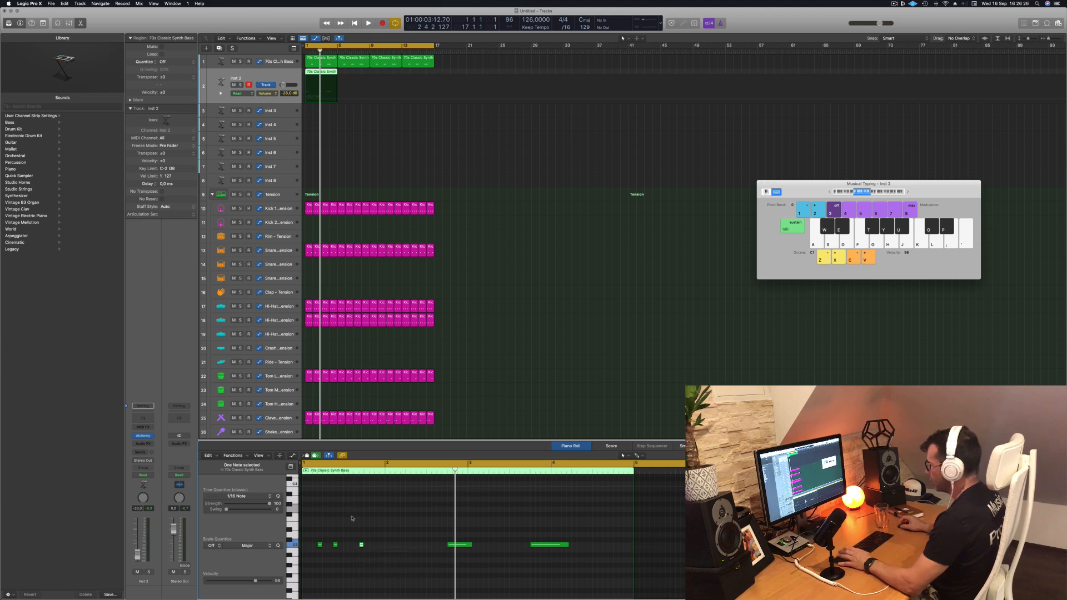
key(space)
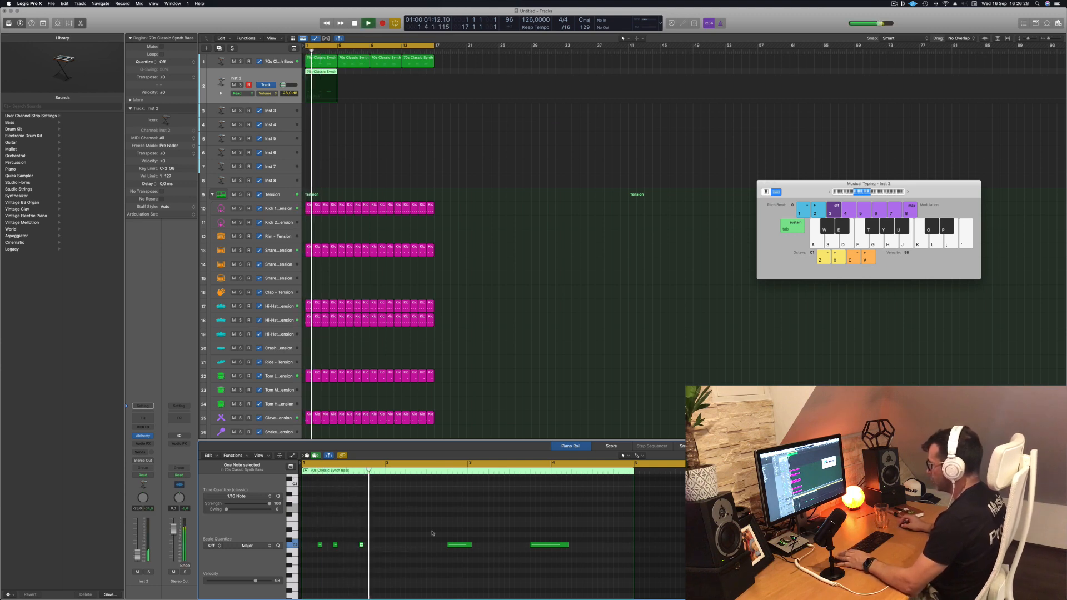
key(space)
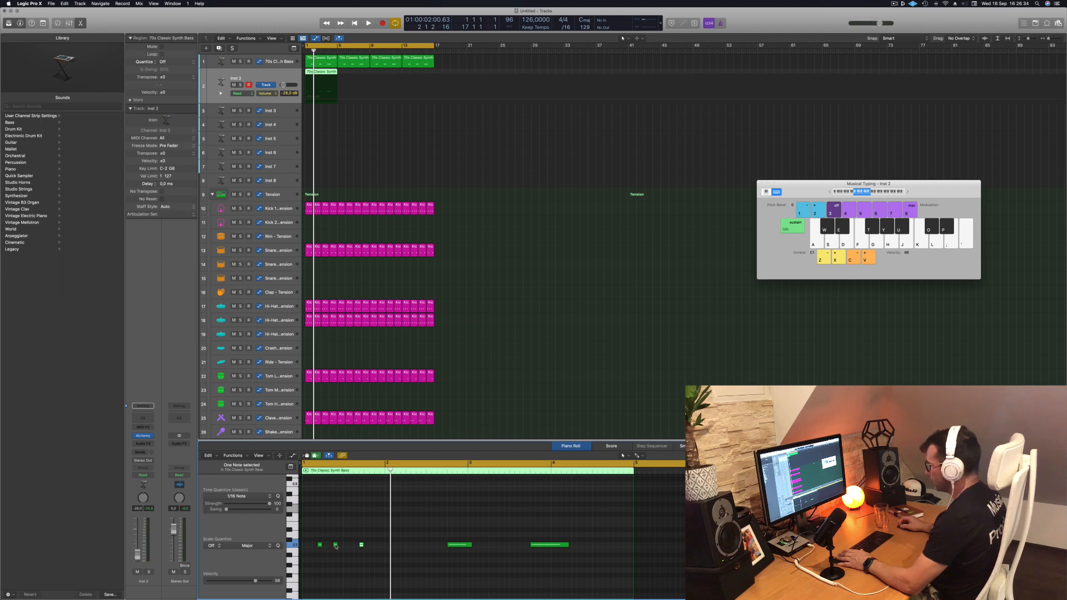
Move the three short notes closer to the start of bar 1 with even spacing and play them back
drag(335, 546, 341, 547)
drag(321, 547, 315, 547)
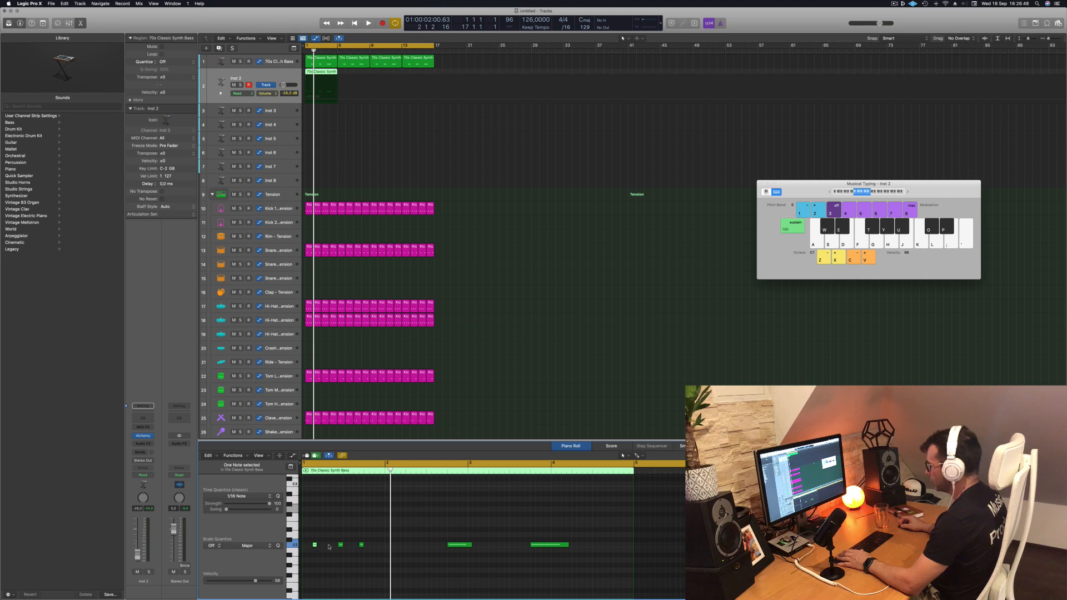
drag(340, 546, 331, 547)
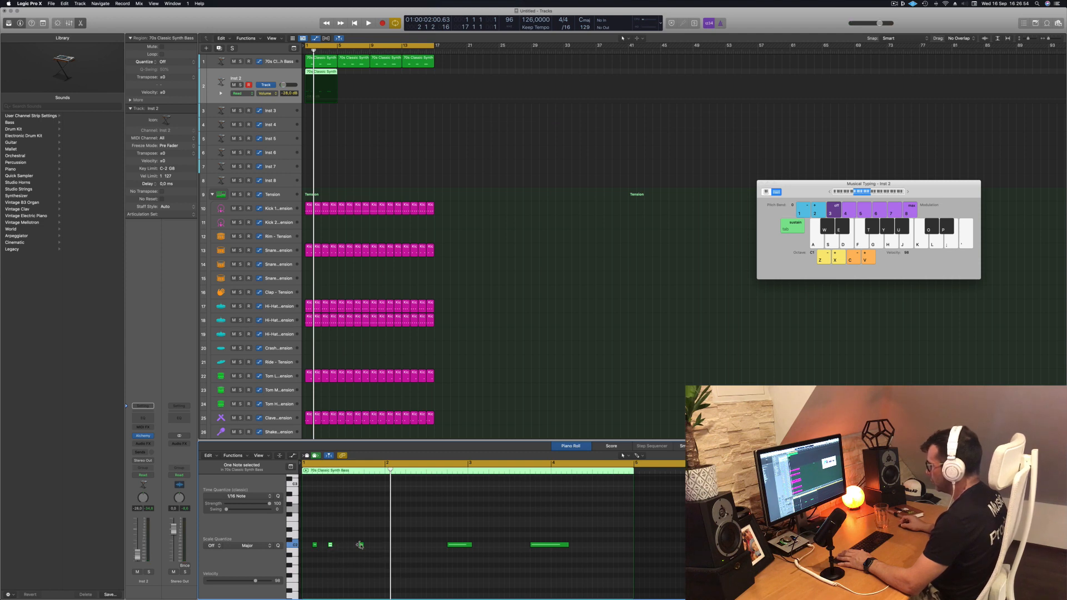
drag(360, 545, 345, 547)
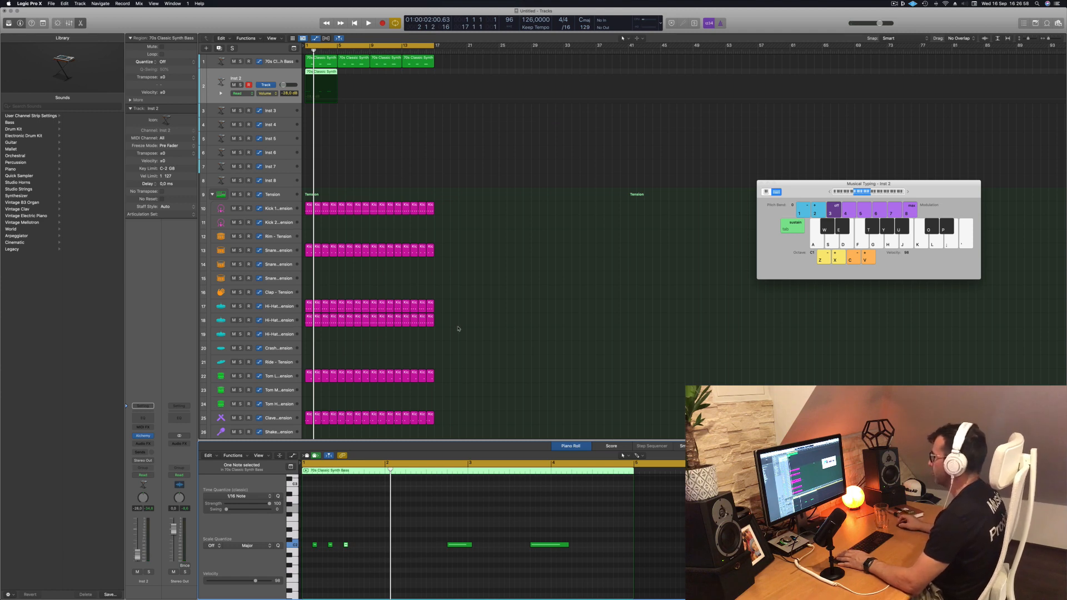
key(space)
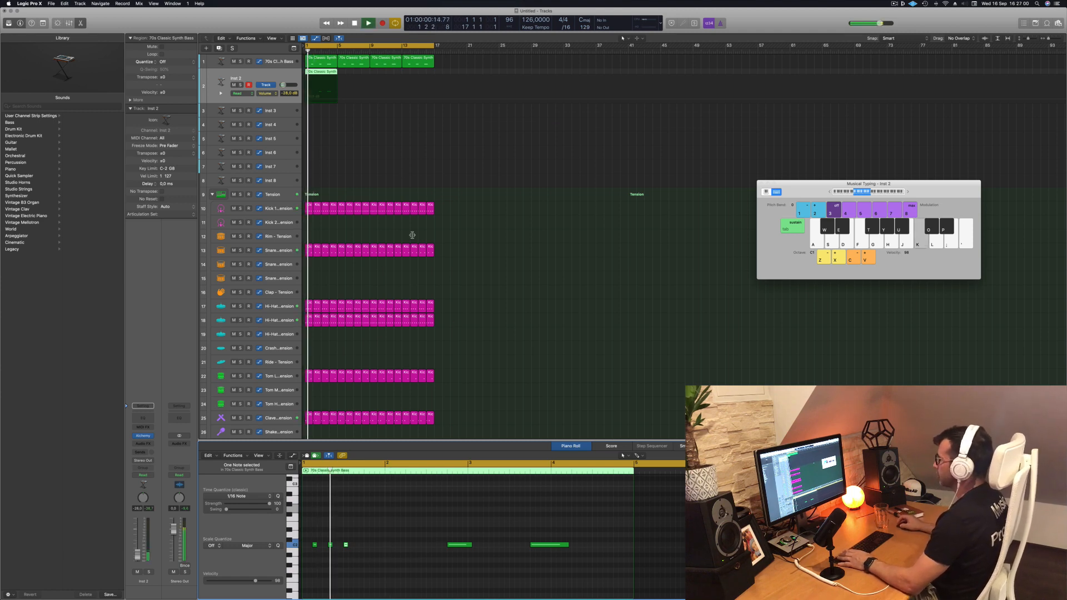
key(space)
Delete the two remaining long notes, copy the three-note group into bars 2, 3 and 4, and check the pattern
drag(423, 530, 569, 556)
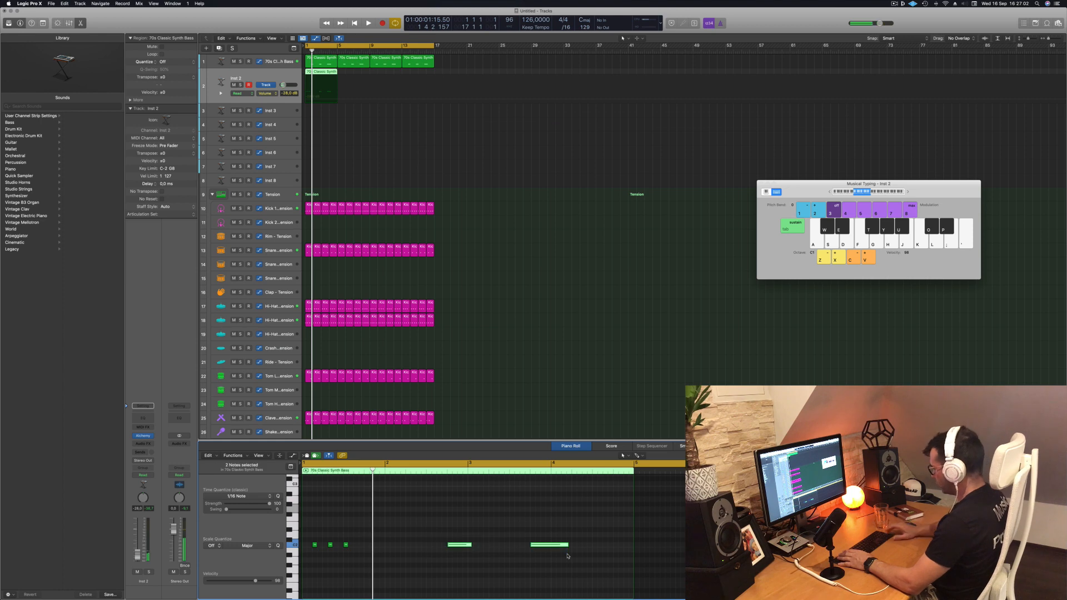
key(Delete)
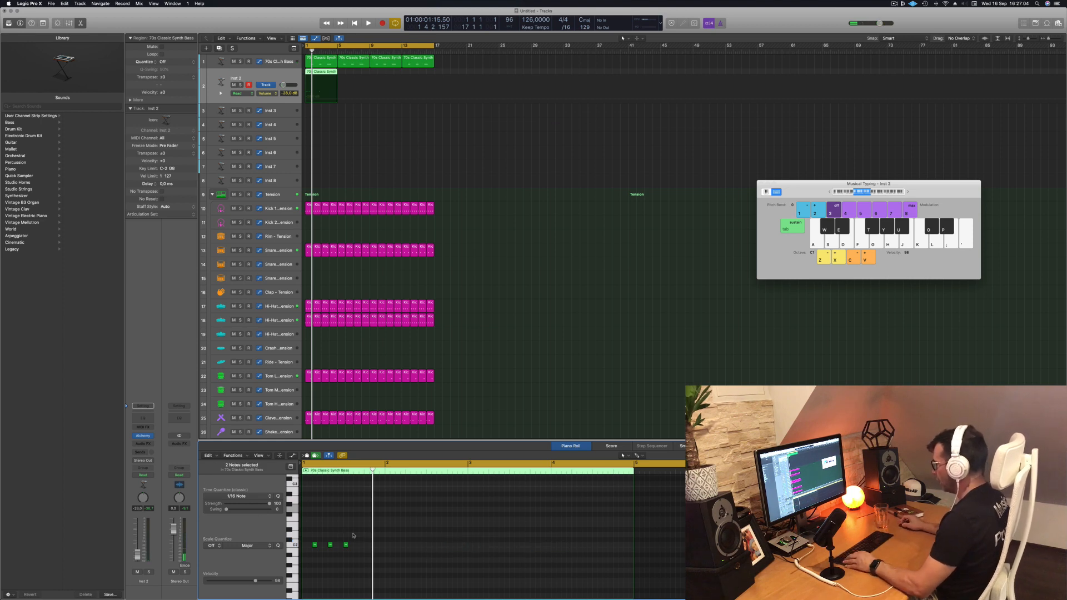
drag(314, 545, 477, 551)
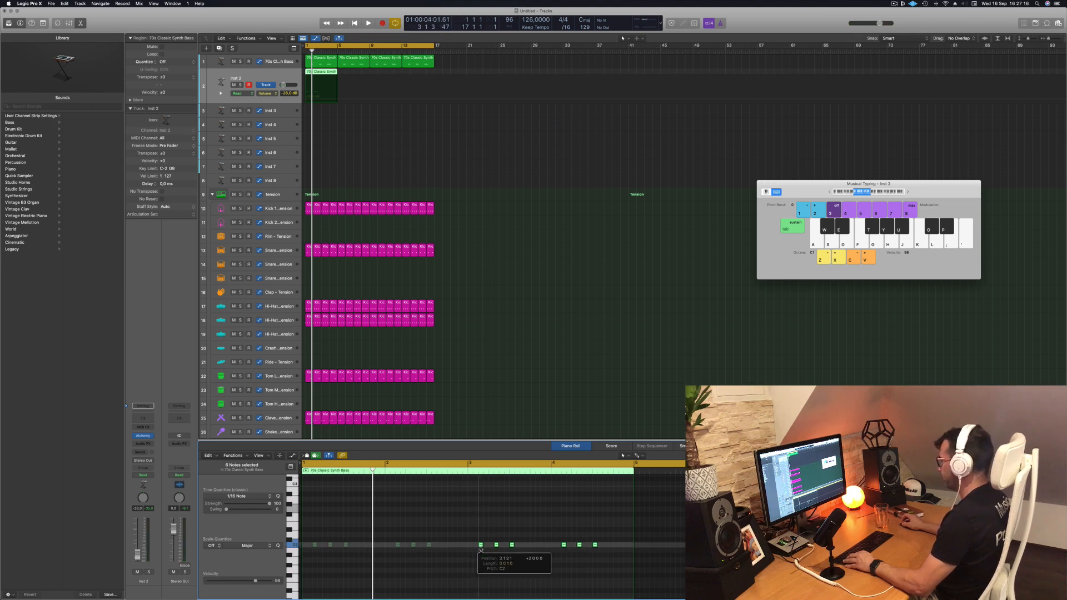
drag(481, 549, 481, 549)
key(space)
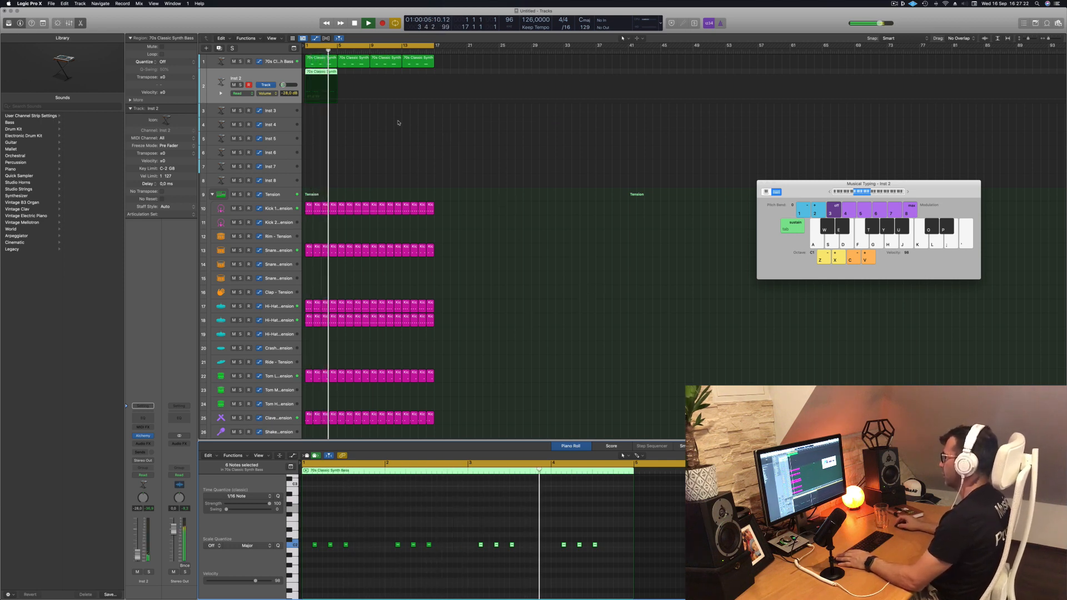
key(space)
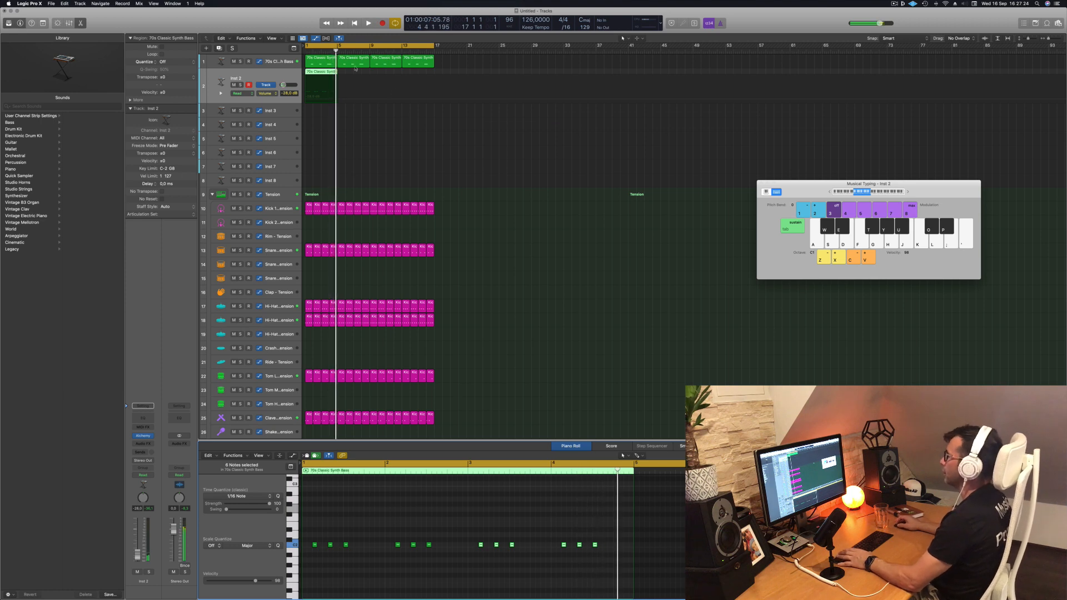
Copy the Inst 2 region until it fills bars 1 to 16, and play the arrangement from the start
key(Return)
key(space)
drag(322, 75, 380, 76)
shift+click(312, 72)
click(273, 76)
key(space)
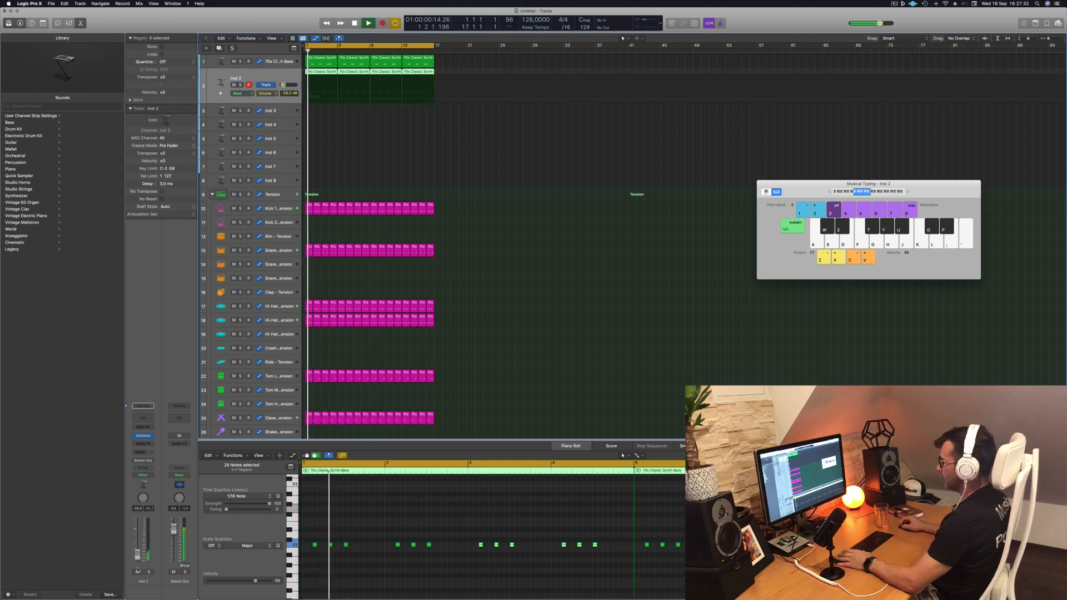
Open the Alchemy synth on the Inst 2 track and load the Water Jug Clockwork preset from the Keys category
click(144, 437)
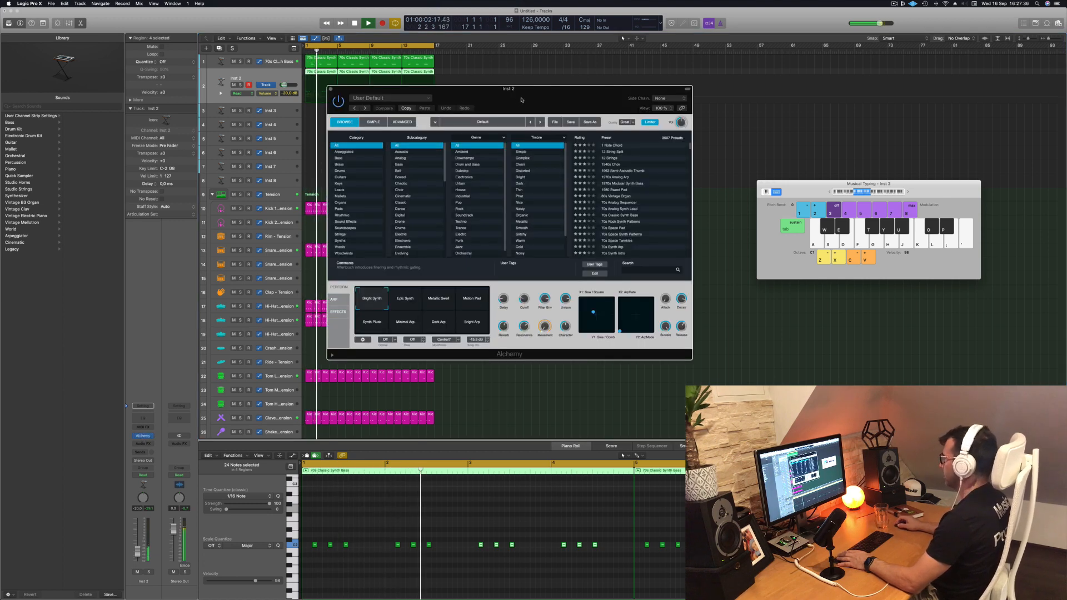
drag(519, 99, 566, 168)
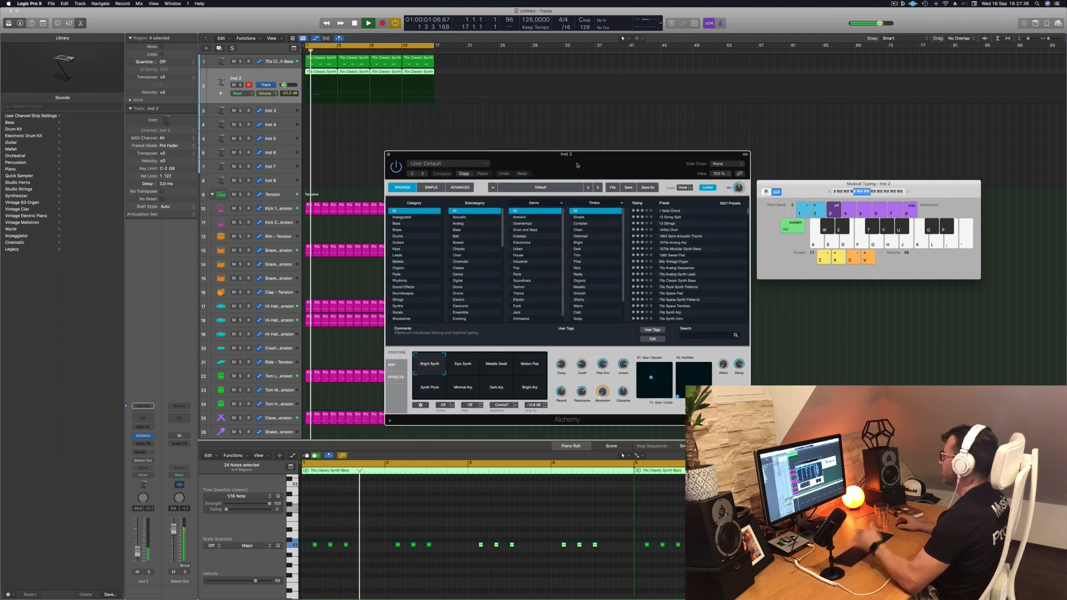
click(395, 250)
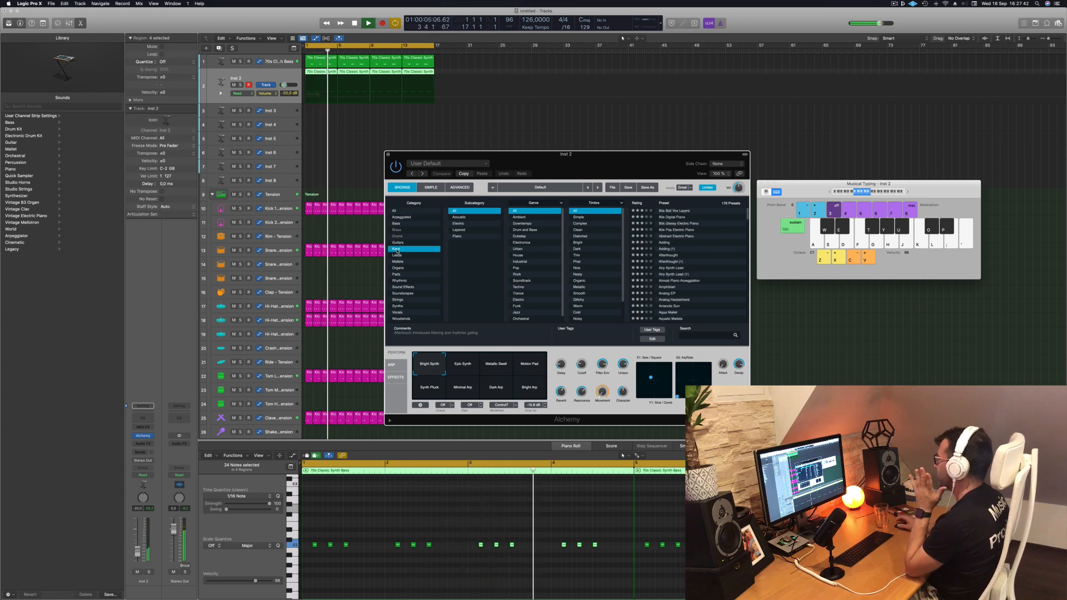
scroll(676, 266, down, 15)
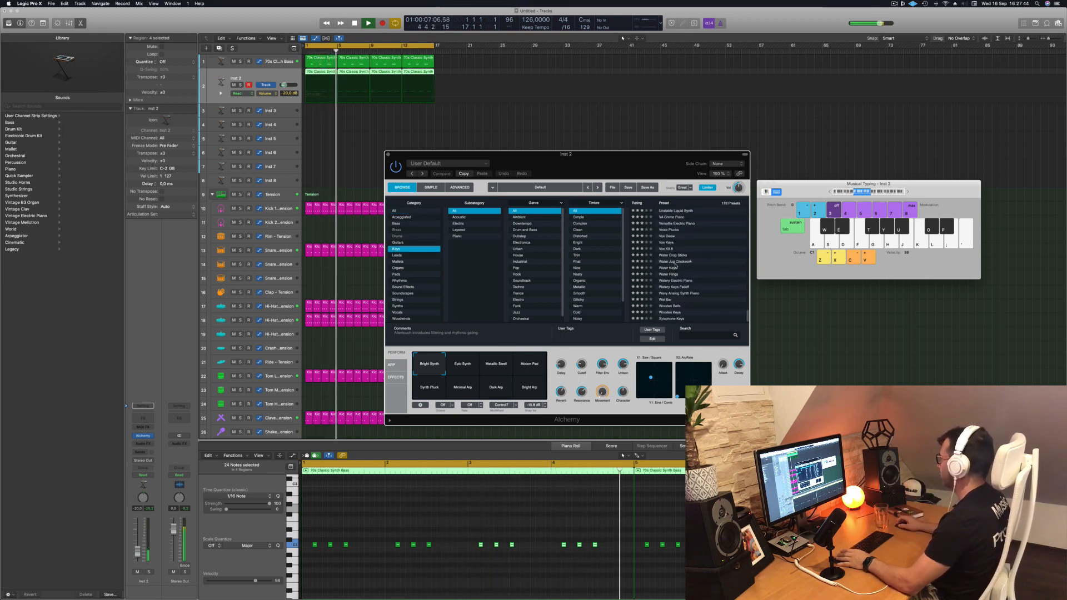
click(673, 262)
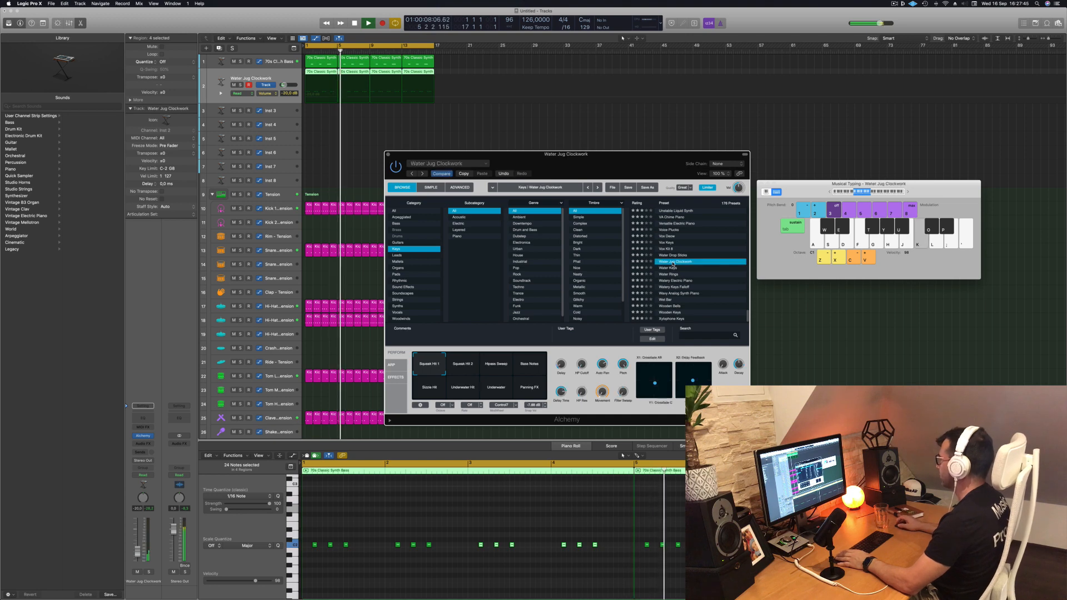
Audition Water Keys, load the Vox preset listed just above Vox Keys instead, and raise the track volume to about -12 dB
click(427, 533)
key(space)
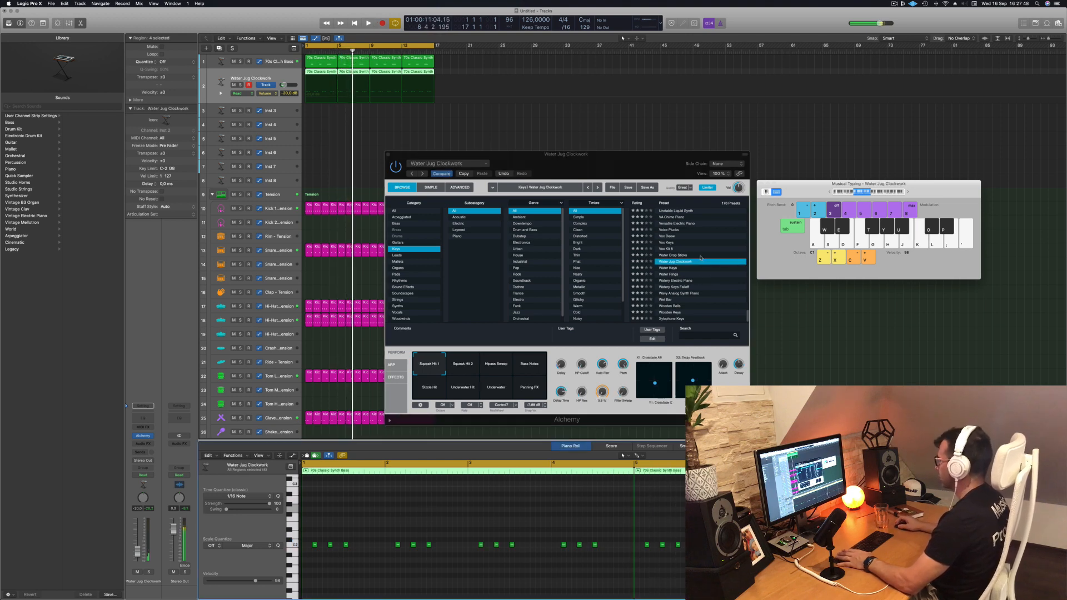
key(space)
click(702, 258)
key(Down)
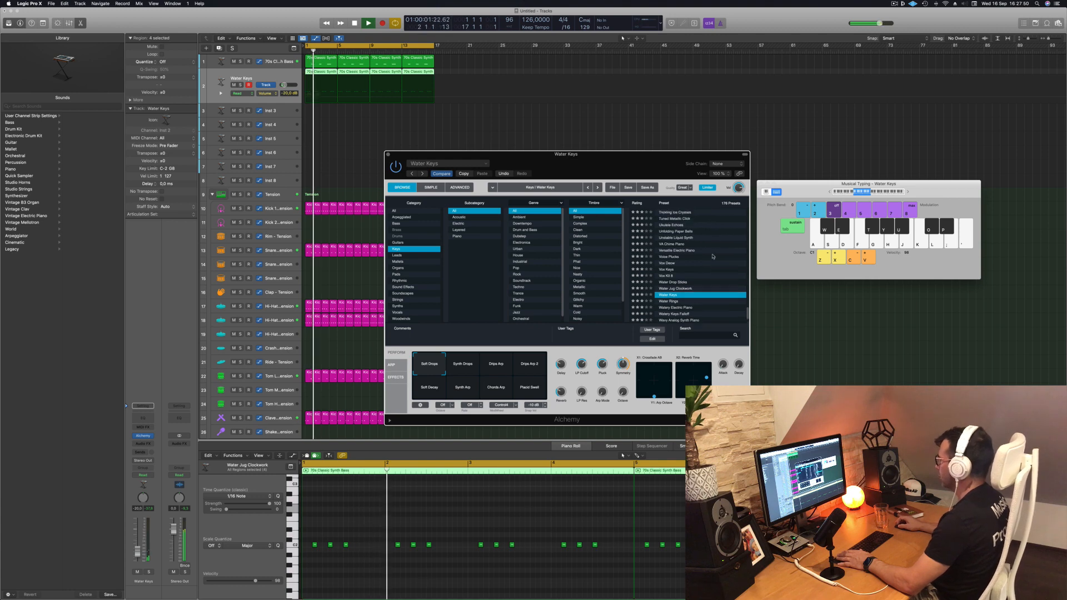
click(666, 264)
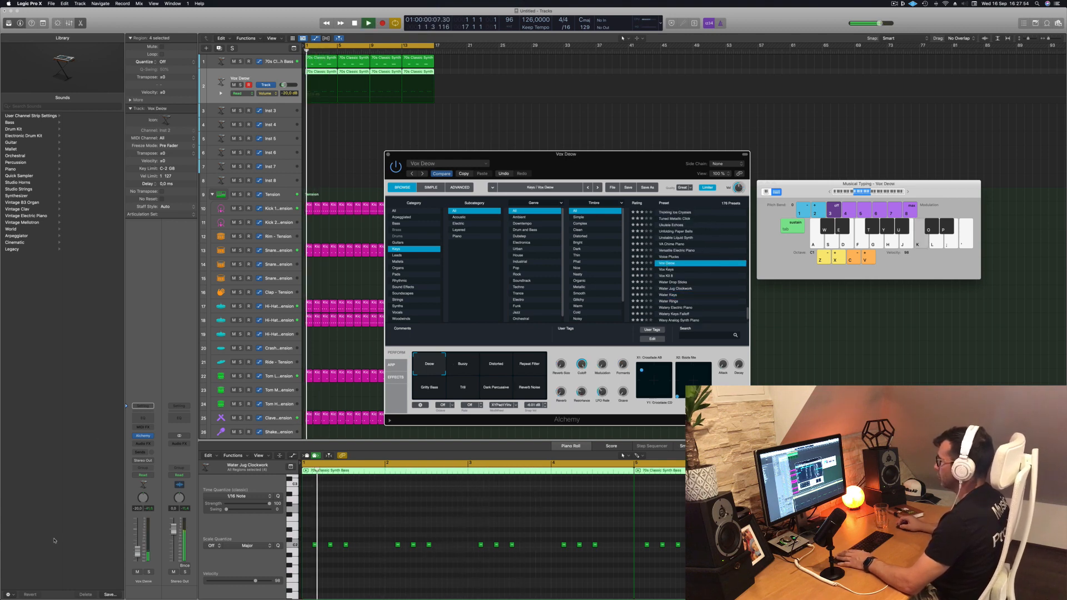
drag(137, 547, 137, 545)
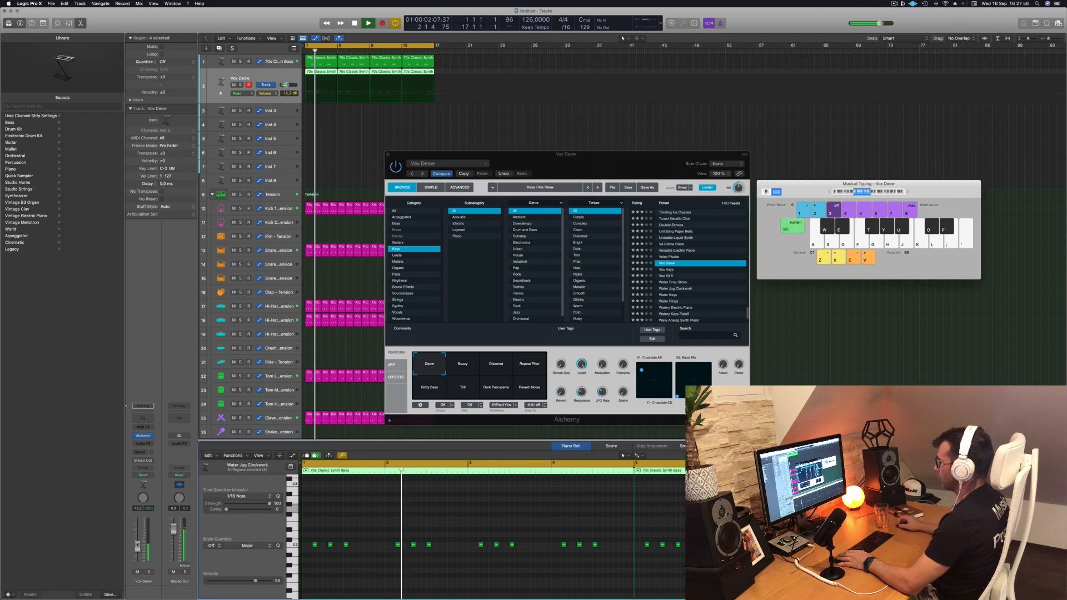
Add a Channel EQ to the Vox track and enable its high cut at 344 Hz with a 48 dB/Oct slope
click(146, 421)
click(828, 127)
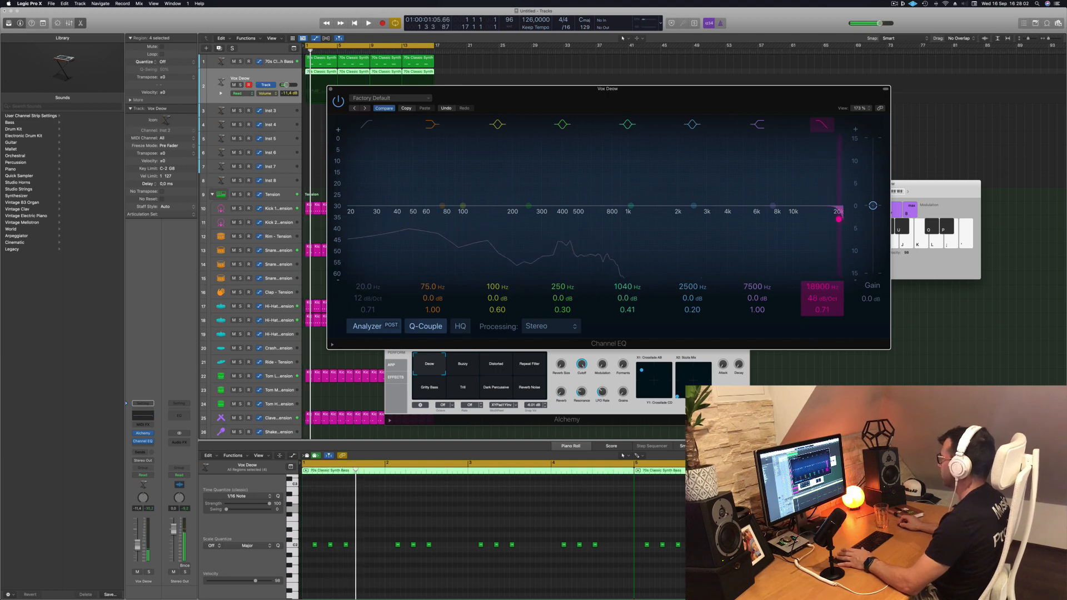
drag(827, 286, 827, 334)
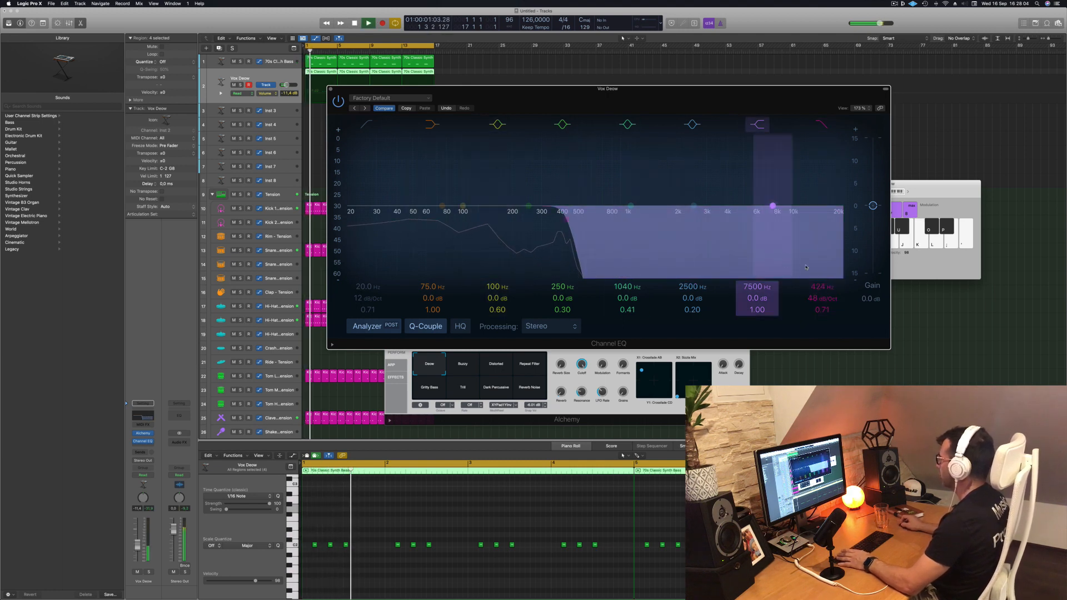
key(space)
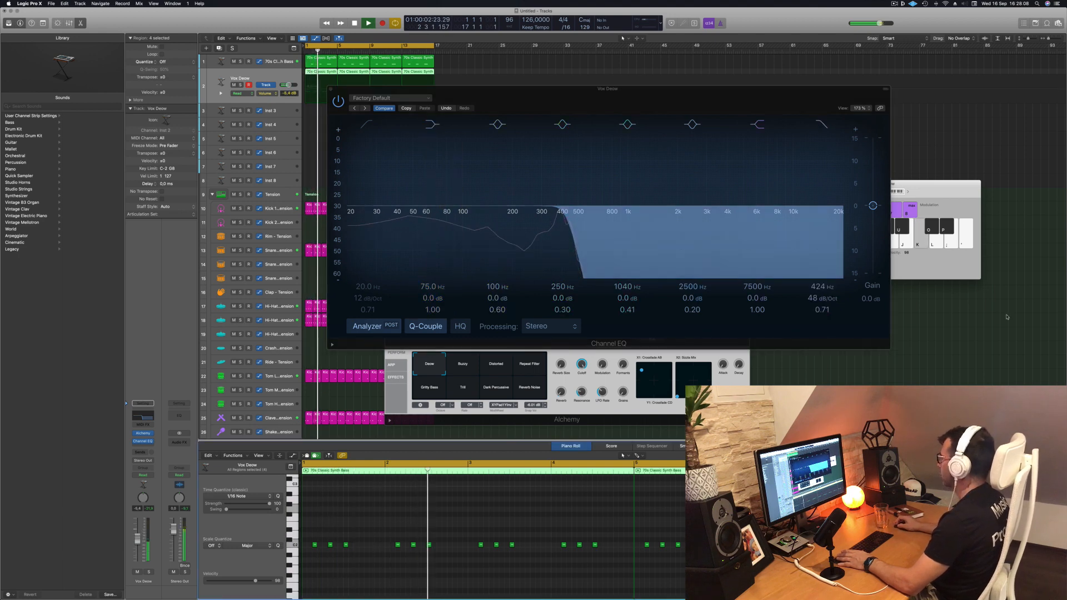
drag(567, 219, 551, 219)
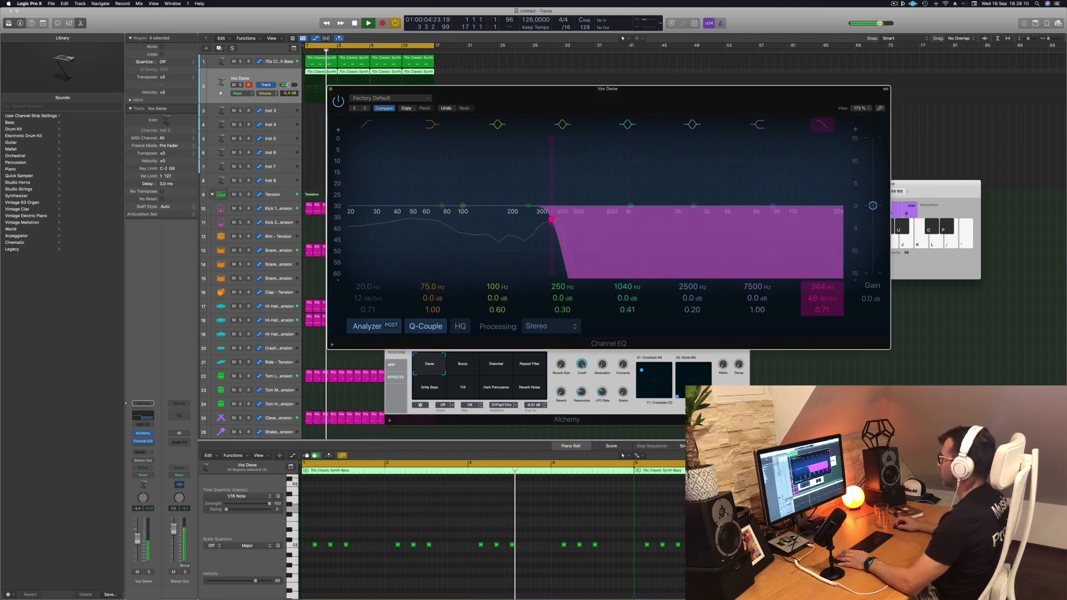
key(space)
Enable the Channel EQ's low cut at 20 Hz with 12 dB/Oct, listen to the result, and raise the Vox track's volume
click(367, 124)
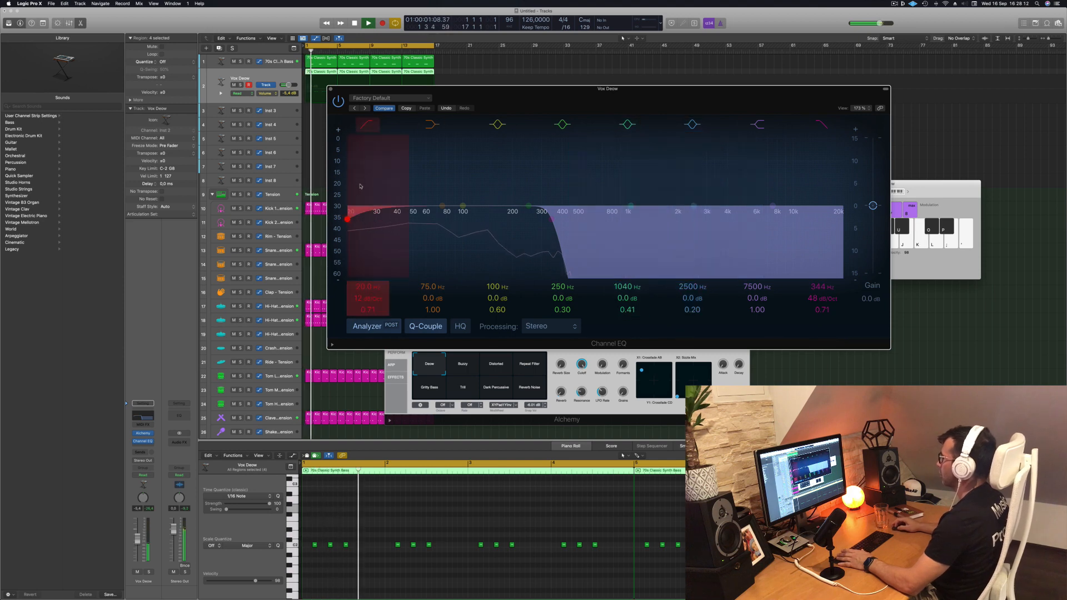
mouse_move(361, 186)
mouse_down()
mouse_move(428, 192)
mouse_move(351, 192)
mouse_up()
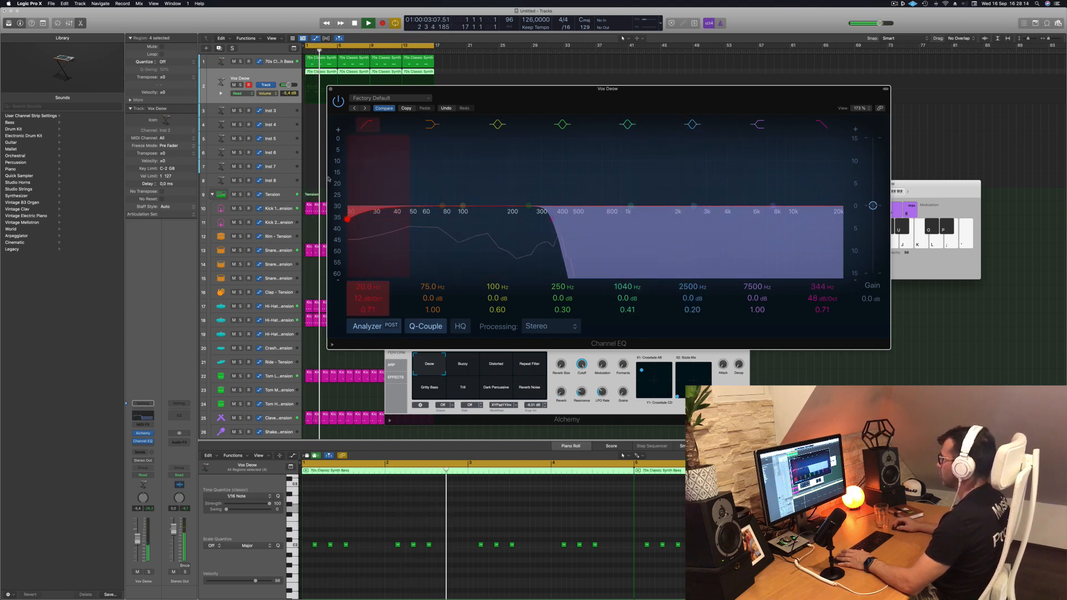
key(space)
key(space)
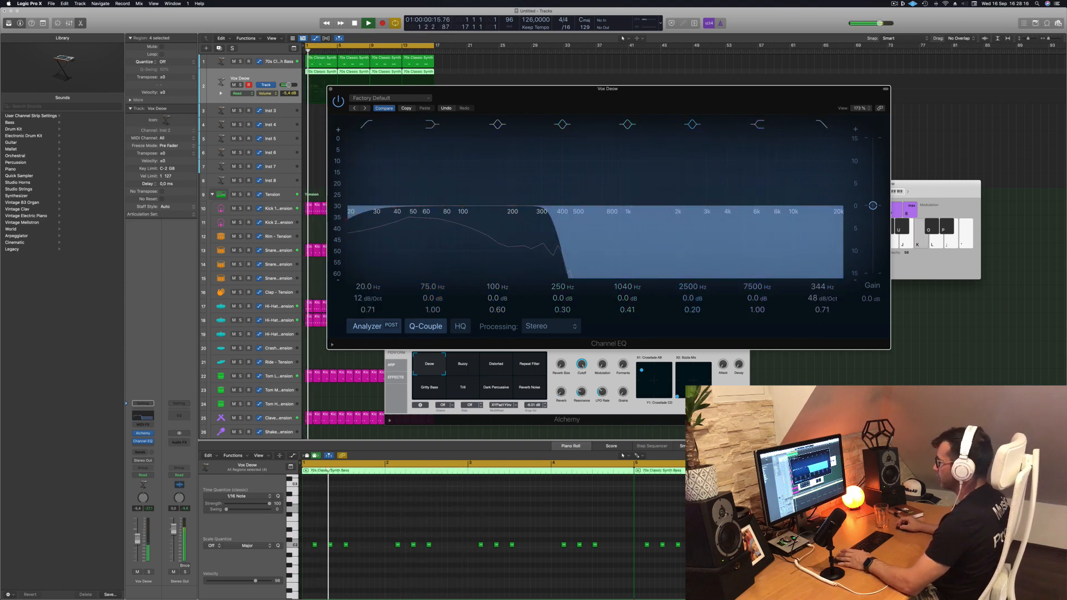
drag(137, 539, 137, 535)
Bring Alchemy to the front and try different Cutoff knob settings on the first Vox sound during playback
click(537, 417)
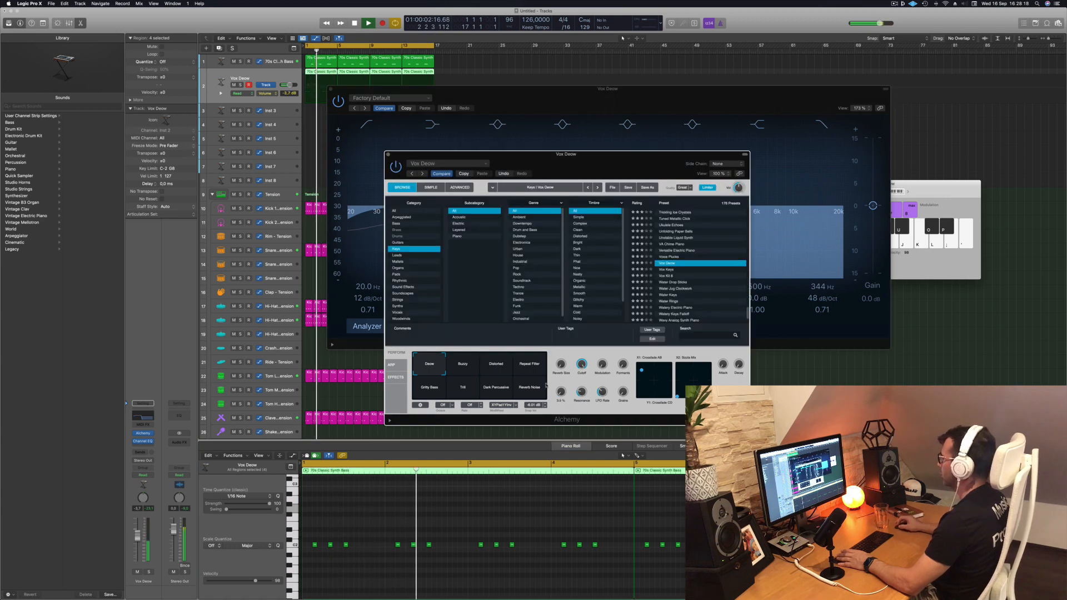
mouse_move(616, 157)
mouse_down()
mouse_move(645, 161)
mouse_move(620, 160)
mouse_up()
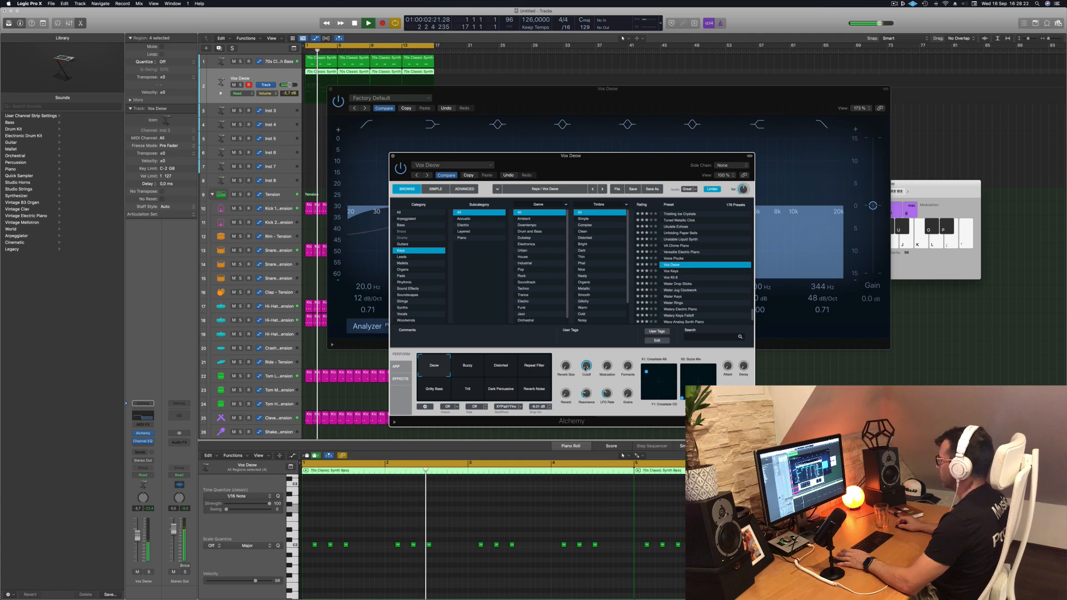
drag(588, 378, 592, 403)
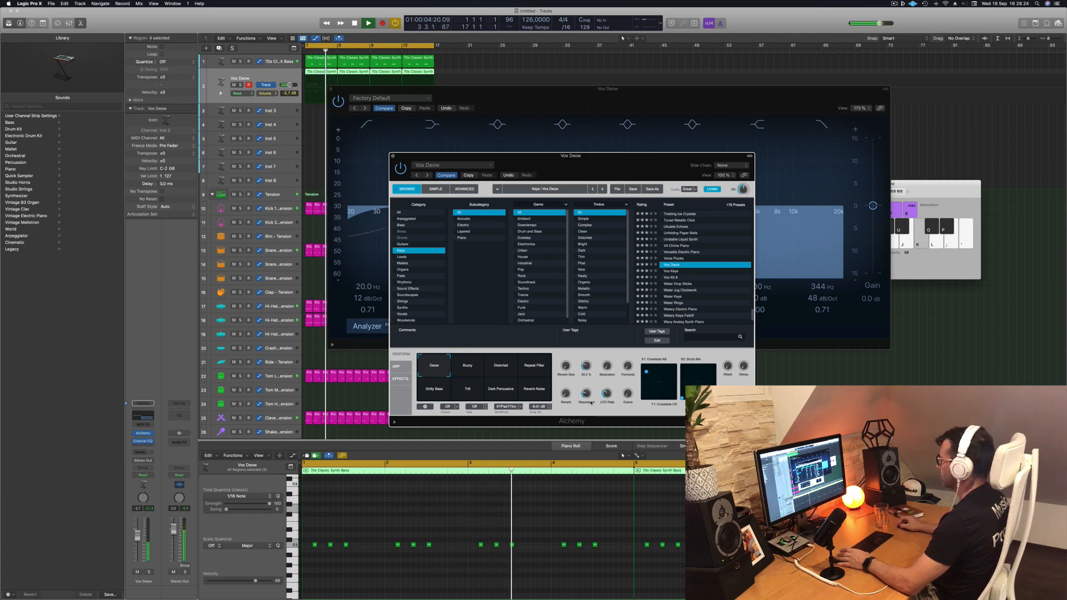
key(space)
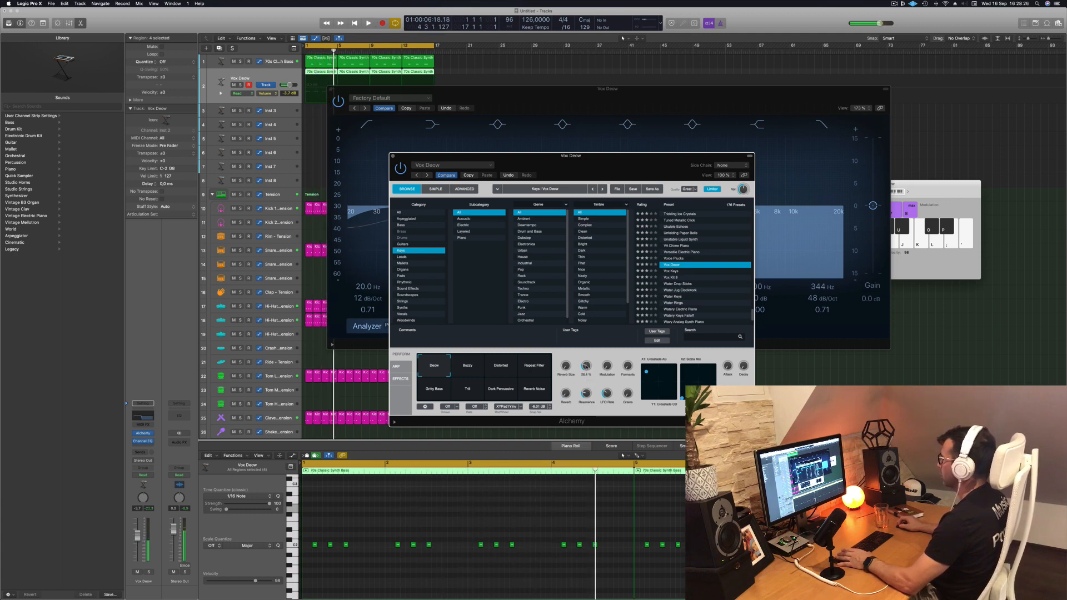
drag(587, 367, 589, 360)
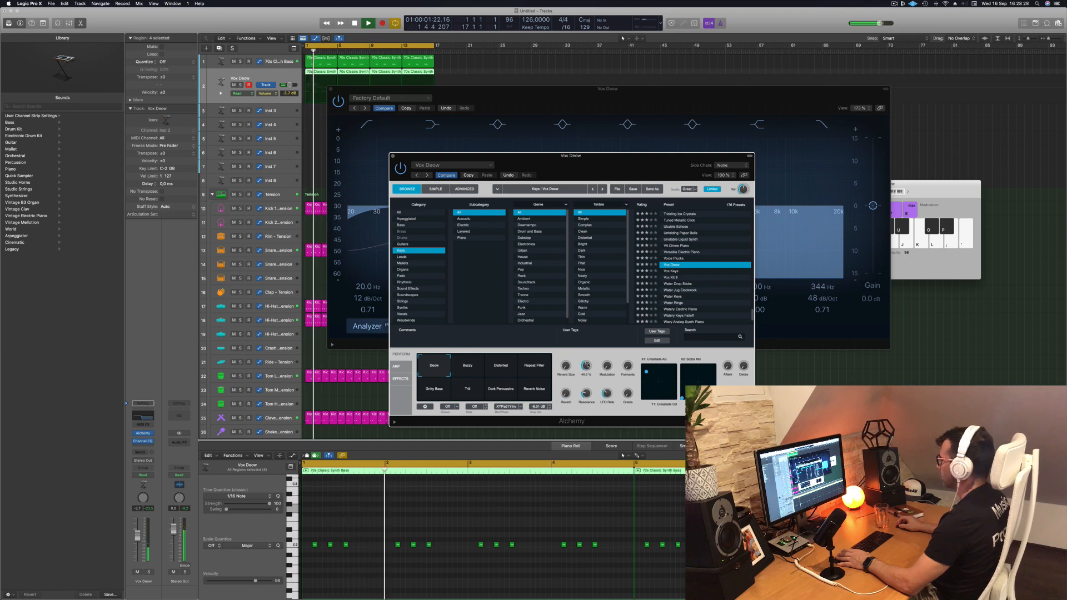
Audition Alchemy's Buzzy snapshot, switch to Distorted, and raise the track volume to about +0.4 dB
click(467, 367)
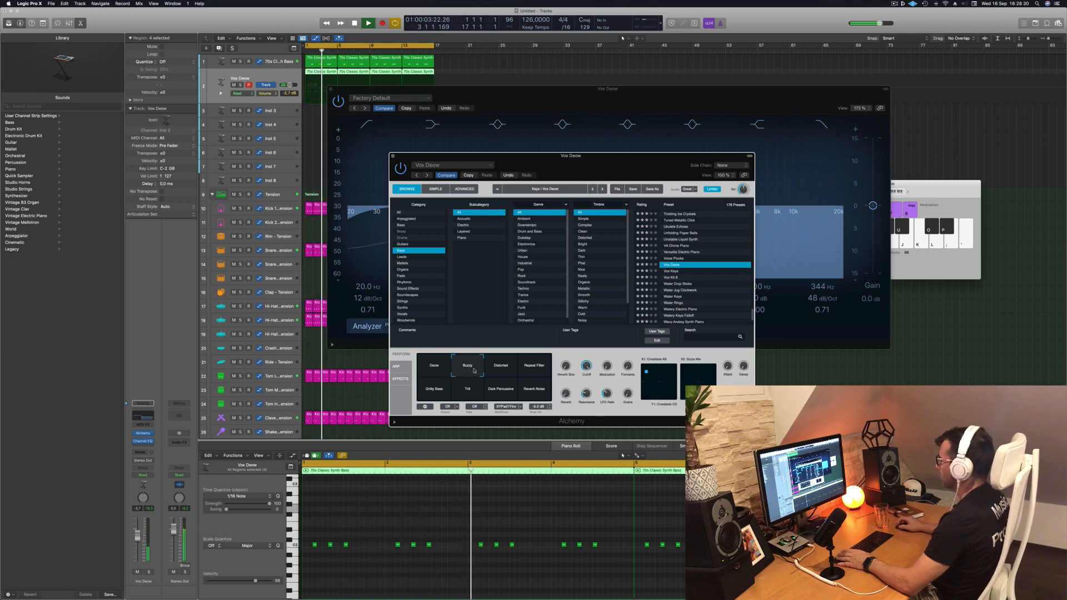
click(503, 370)
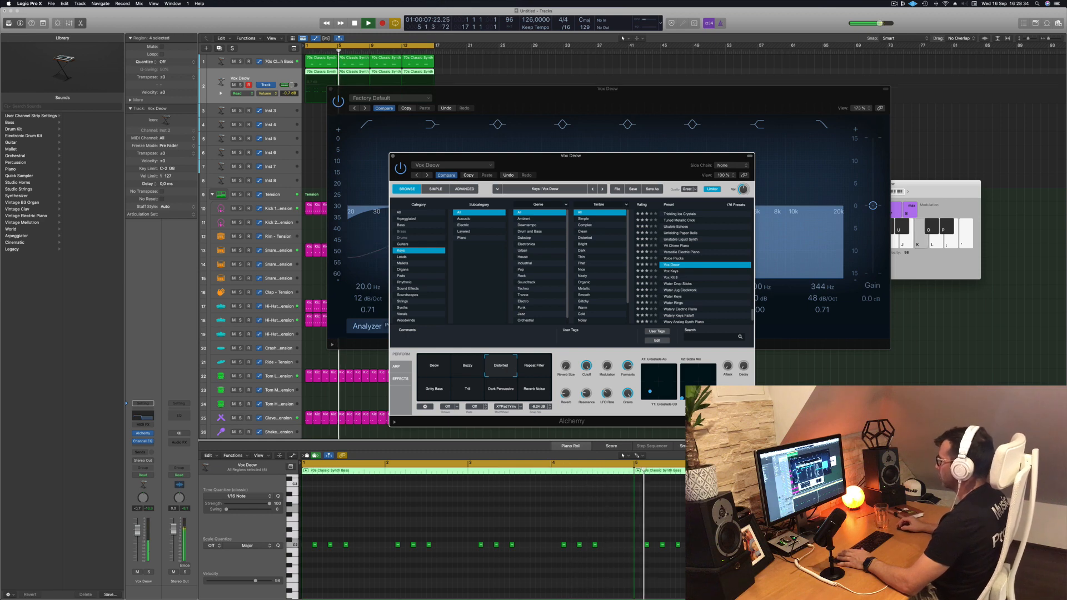
drag(137, 537, 139, 529)
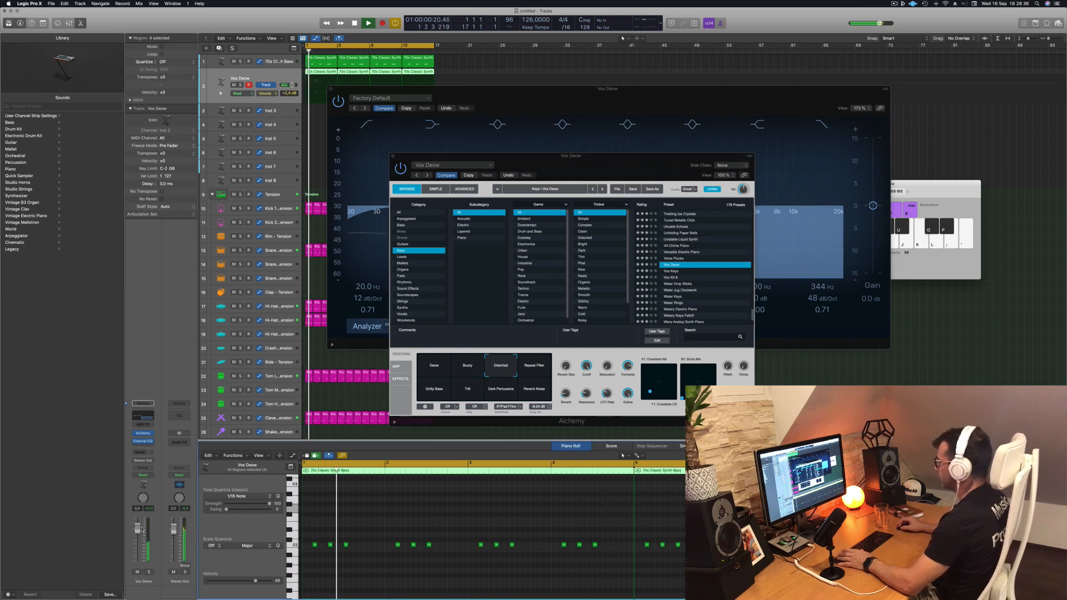
click(504, 372)
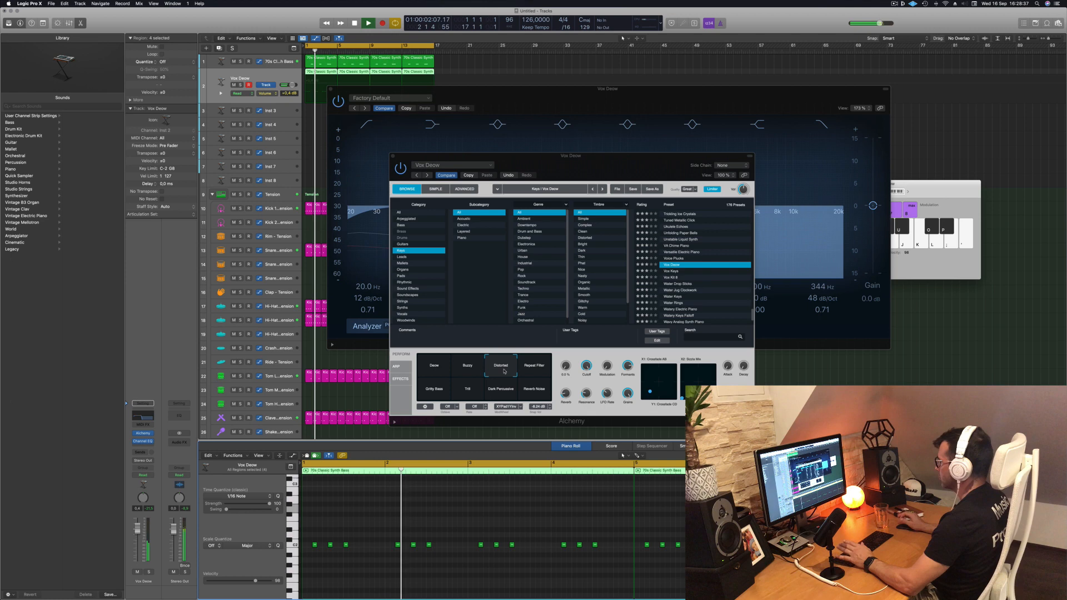
Audition the Repeat Filter, Gritty Bass, Trill, Dark Percussive and Reverb Noise snapshots, and return to the preset's first snapshot
click(539, 371)
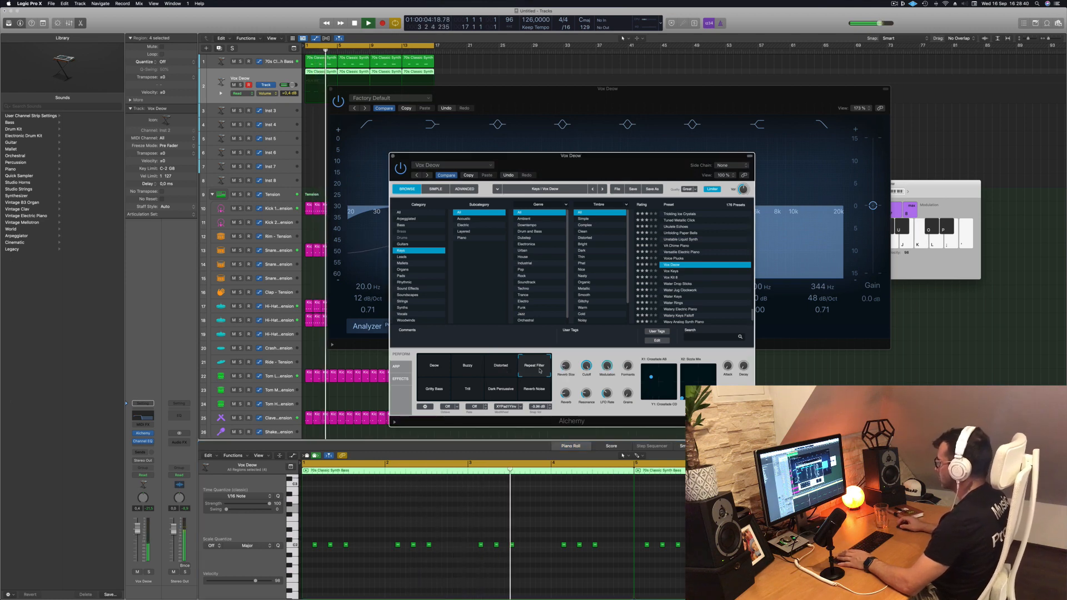
click(439, 394)
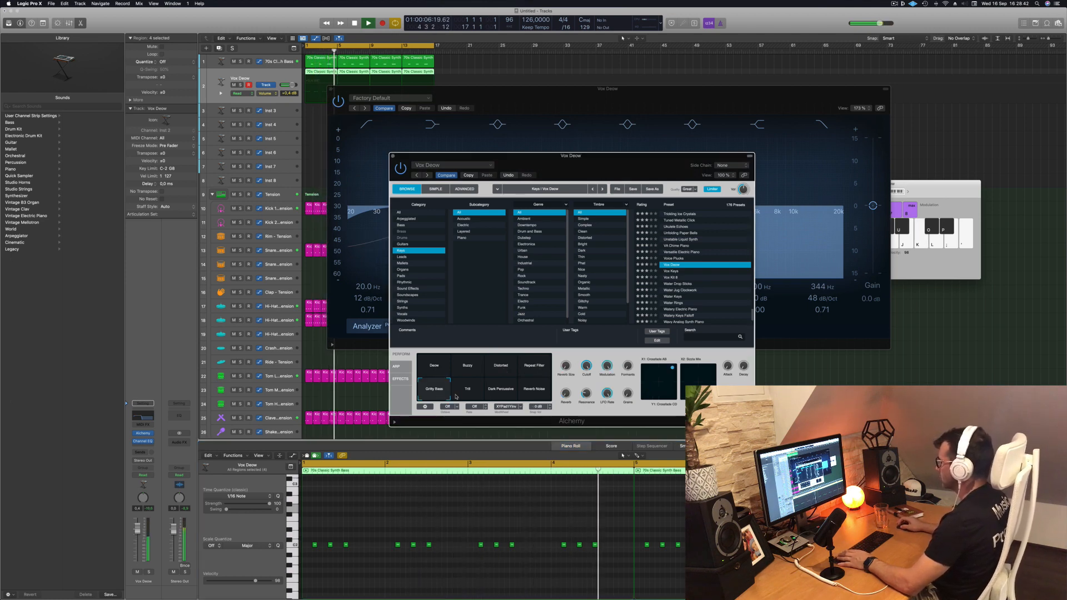
click(465, 396)
click(506, 393)
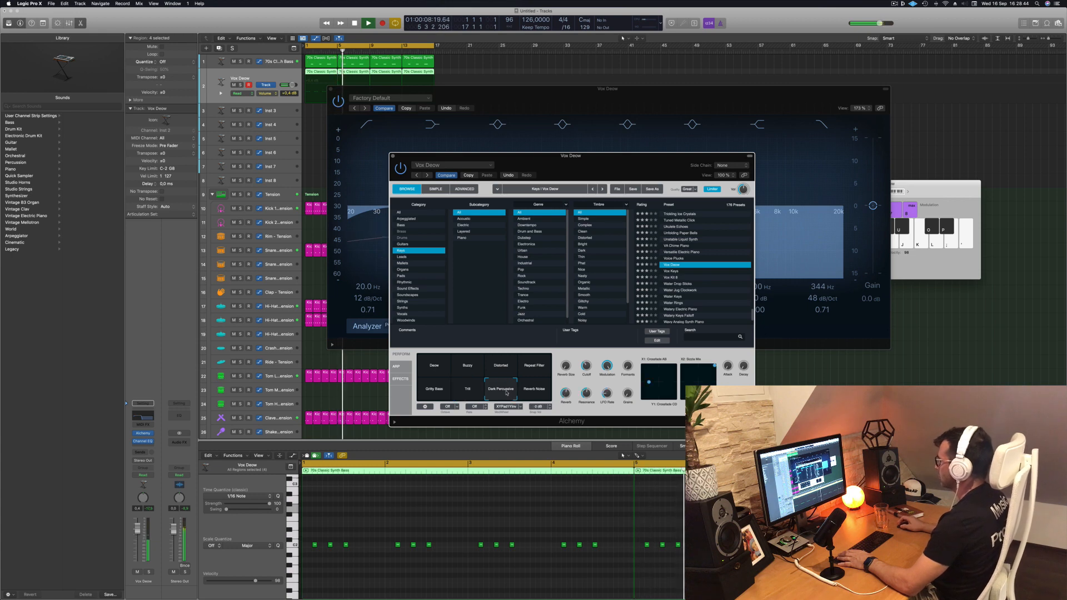
click(535, 392)
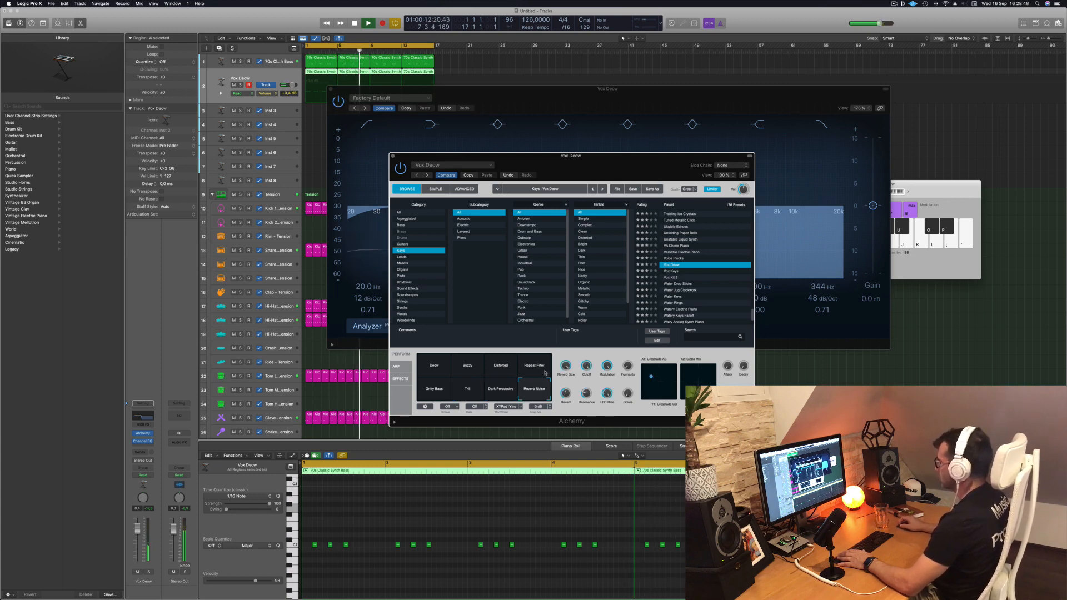
click(436, 366)
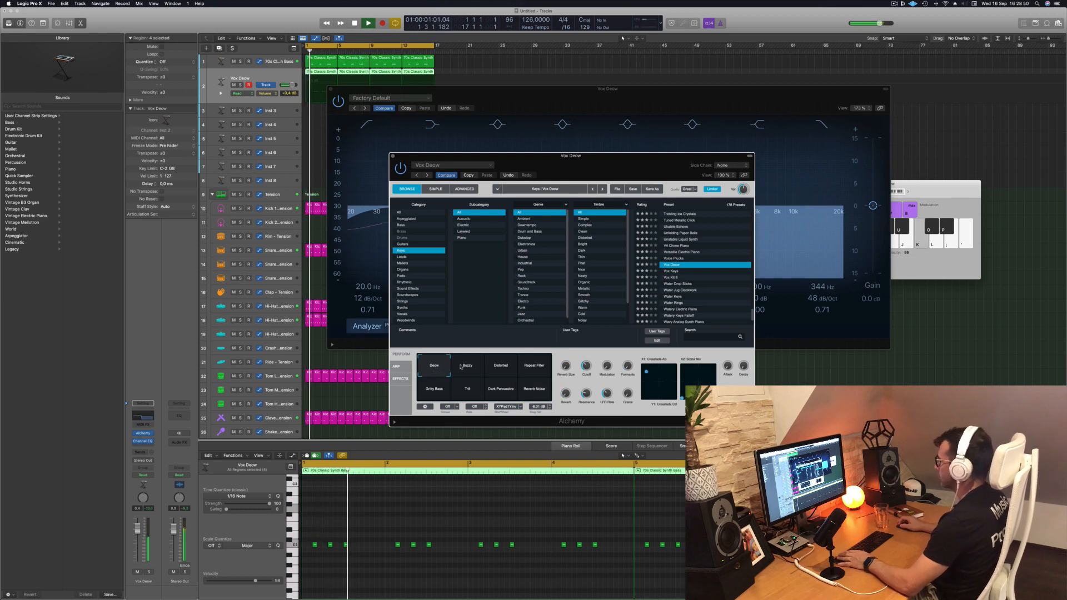
Compare the Distorted and Buzzy snapshots, settle on Distorted, and move the Alchemy window away from the track list's plug-in area
click(487, 368)
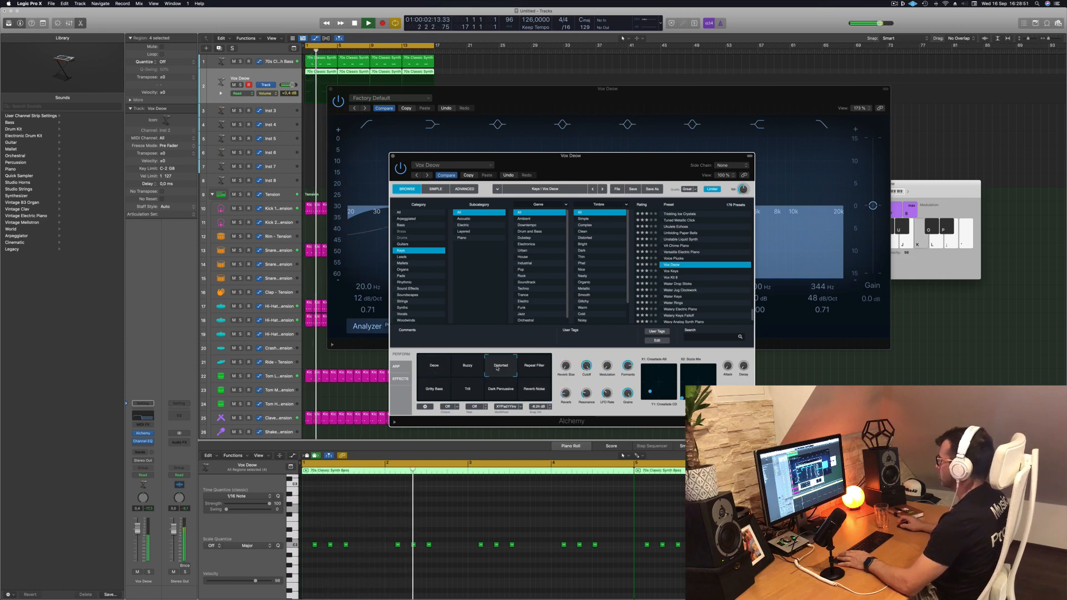
click(468, 369)
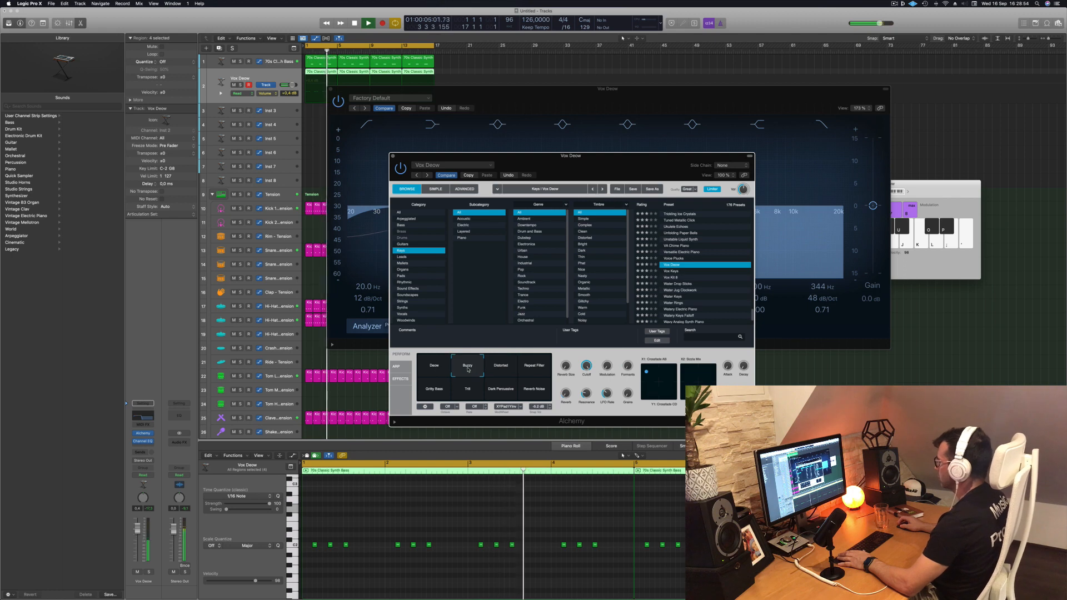
click(495, 371)
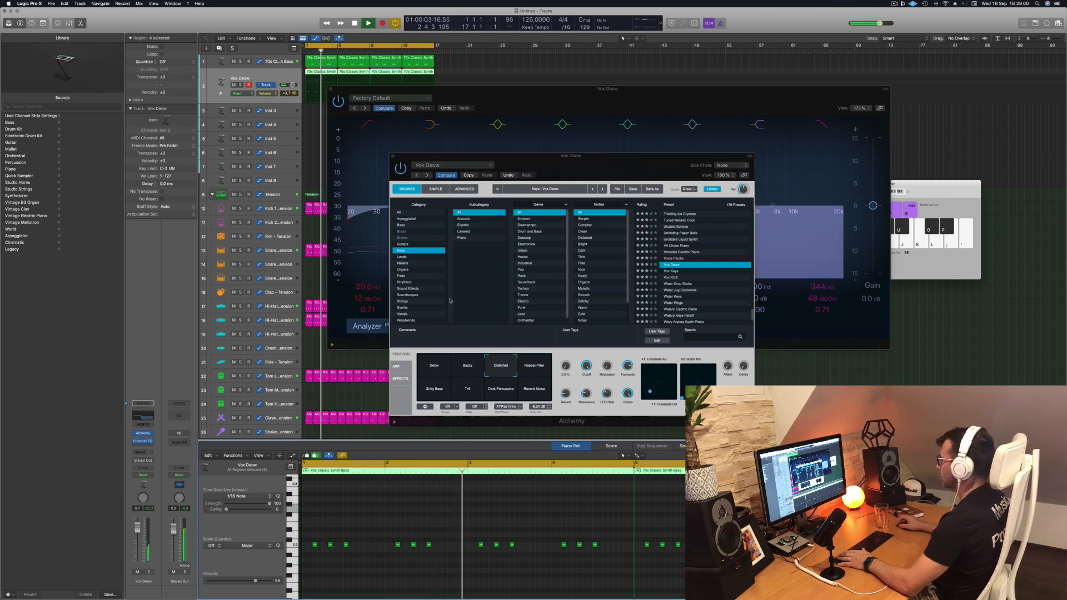
drag(580, 169, 531, 181)
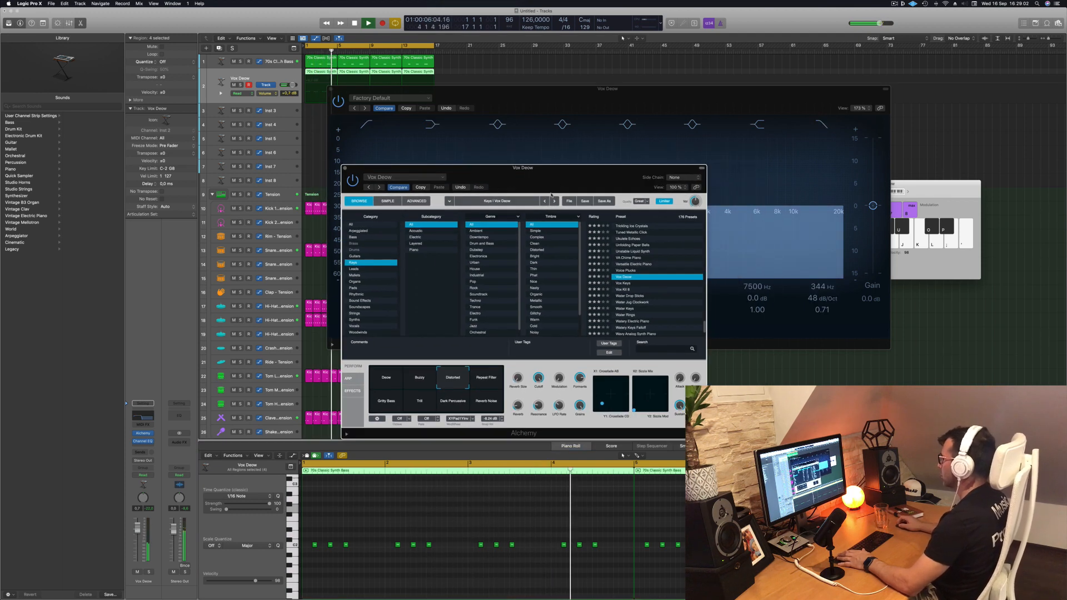
Return Alchemy to the Vox preset's first snapshot and readjust its Cutoff knob during playback
click(378, 383)
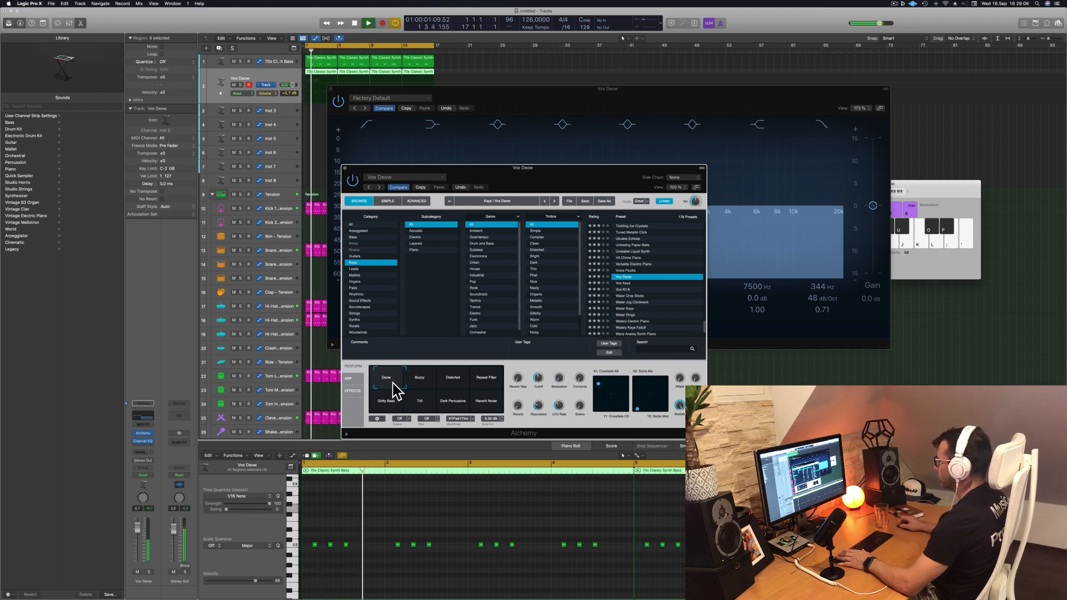
drag(393, 384, 383, 383)
drag(538, 379, 538, 387)
Bring the Channel EQ into clear view and set its high cut to 402 Hz and its low cut to 174 Hz with Q 0.83
drag(645, 183, 874, 201)
drag(555, 88, 414, 120)
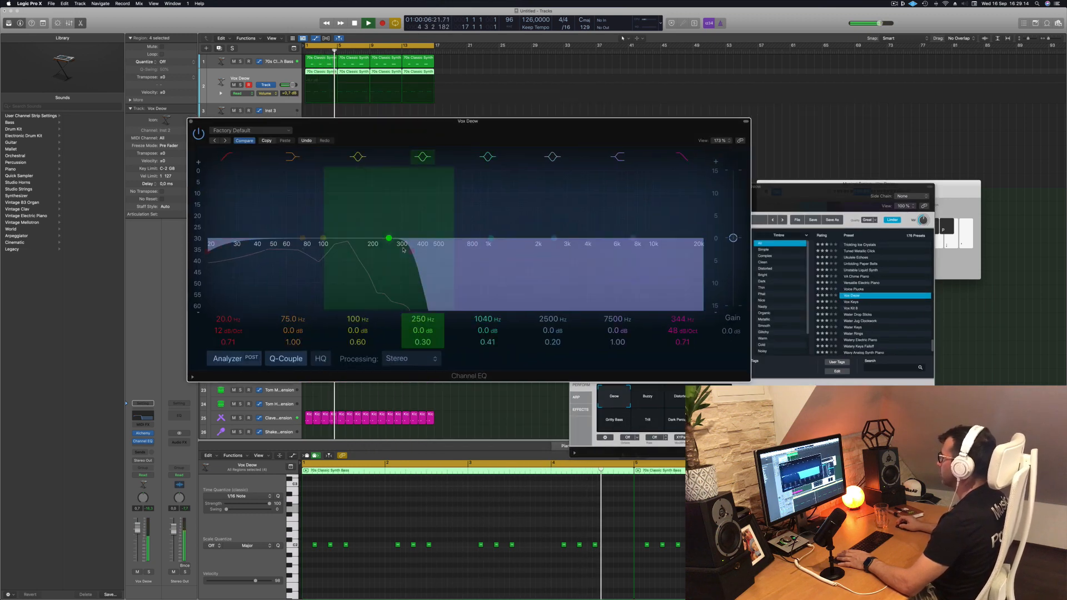
mouse_move(403, 249)
mouse_down()
mouse_move(461, 251)
mouse_move(381, 250)
mouse_move(423, 251)
mouse_up()
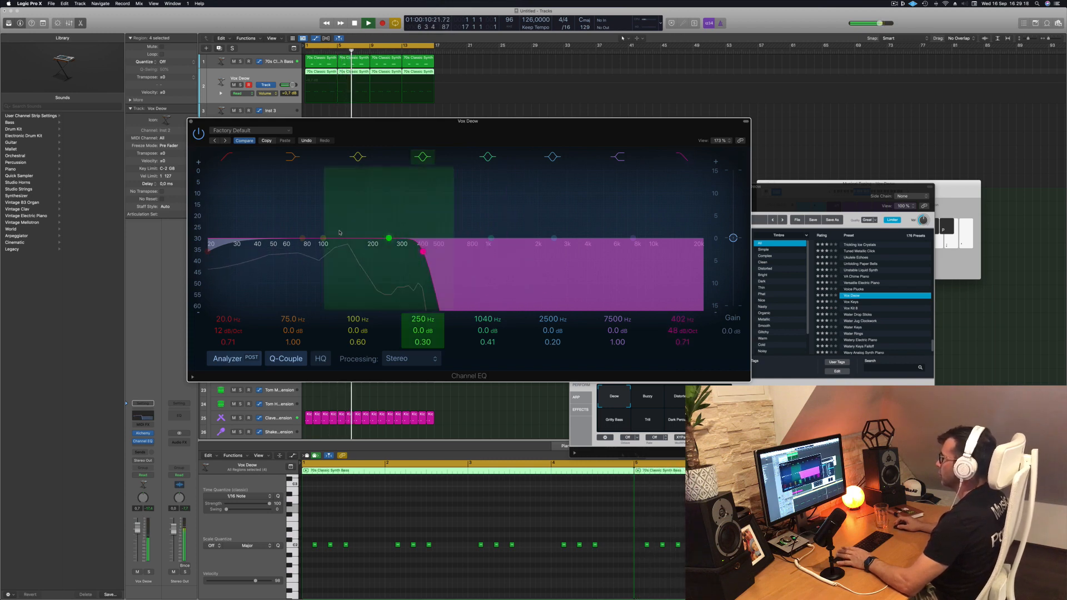
drag(209, 251, 363, 247)
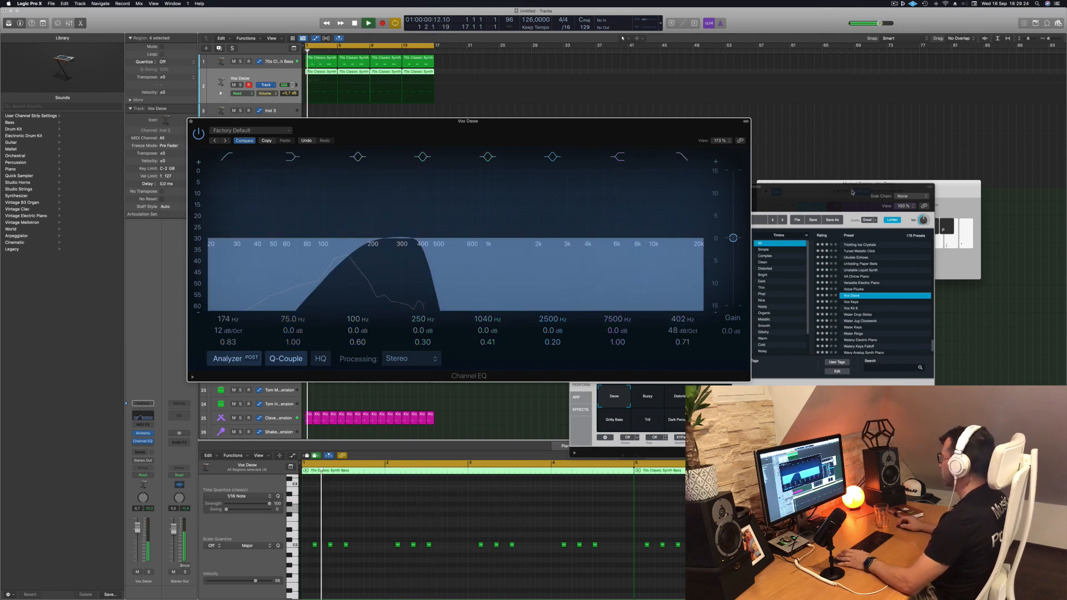
Lower the Vox track's volume to about -3.3 dB and close the Channel EQ window
drag(853, 192, 847, 192)
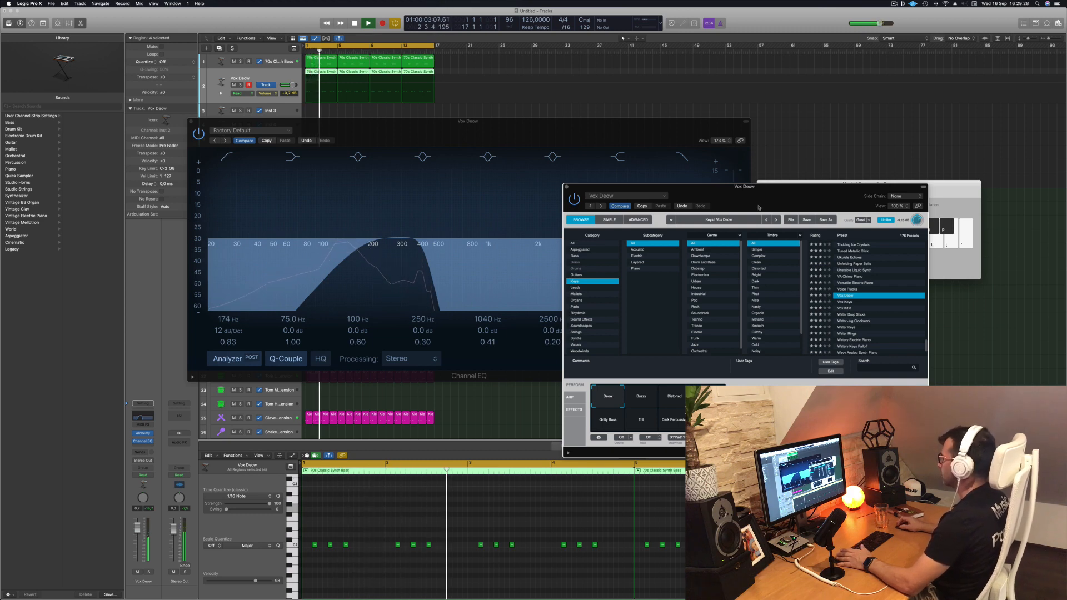
drag(496, 139, 635, 127)
key(Return)
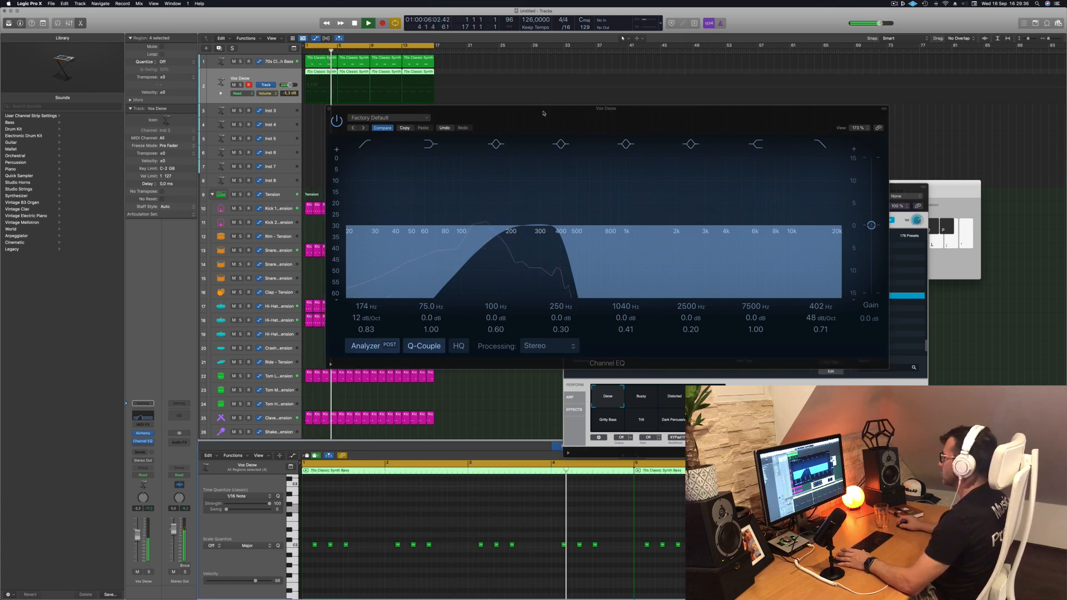
drag(545, 115, 598, 140)
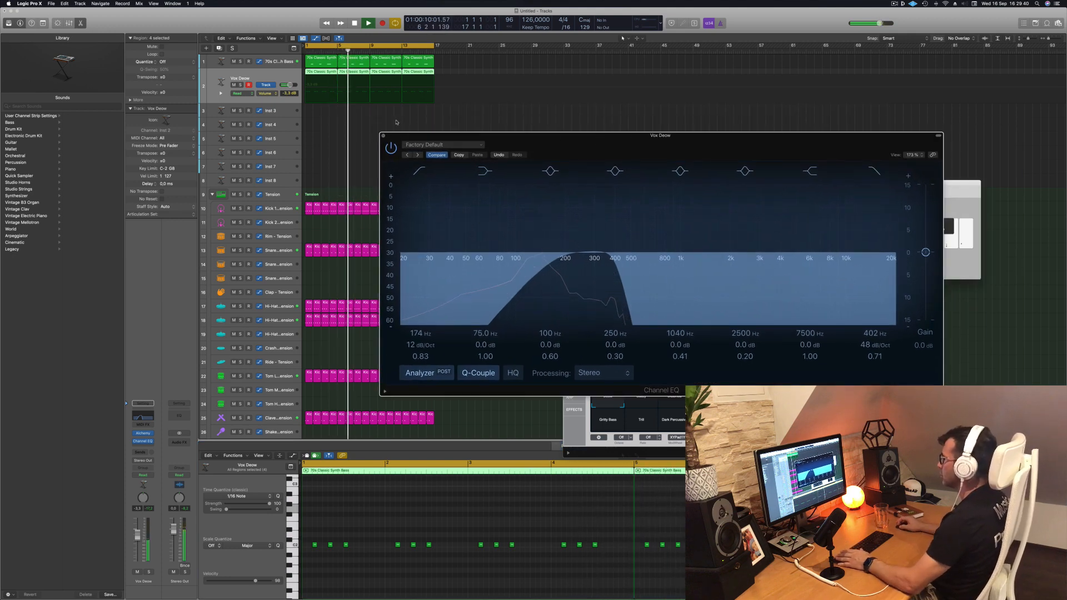
click(382, 136)
Restart playback, audition Alchemy's VA Chime Piano preset, and load Unstable Liquid Synth in its place
scroll(422, 128, down, 1)
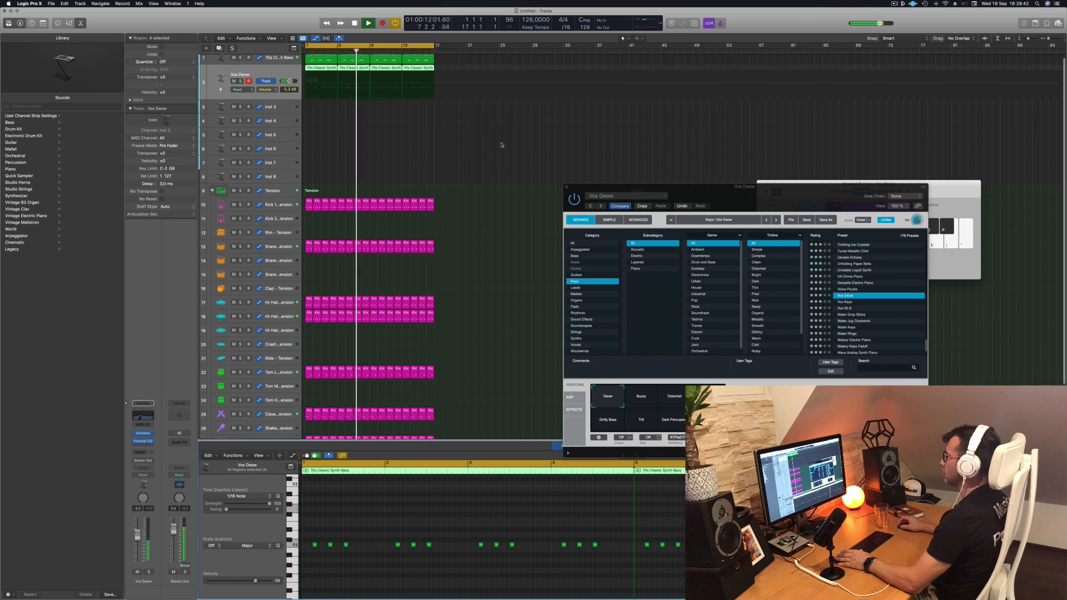
key(Return)
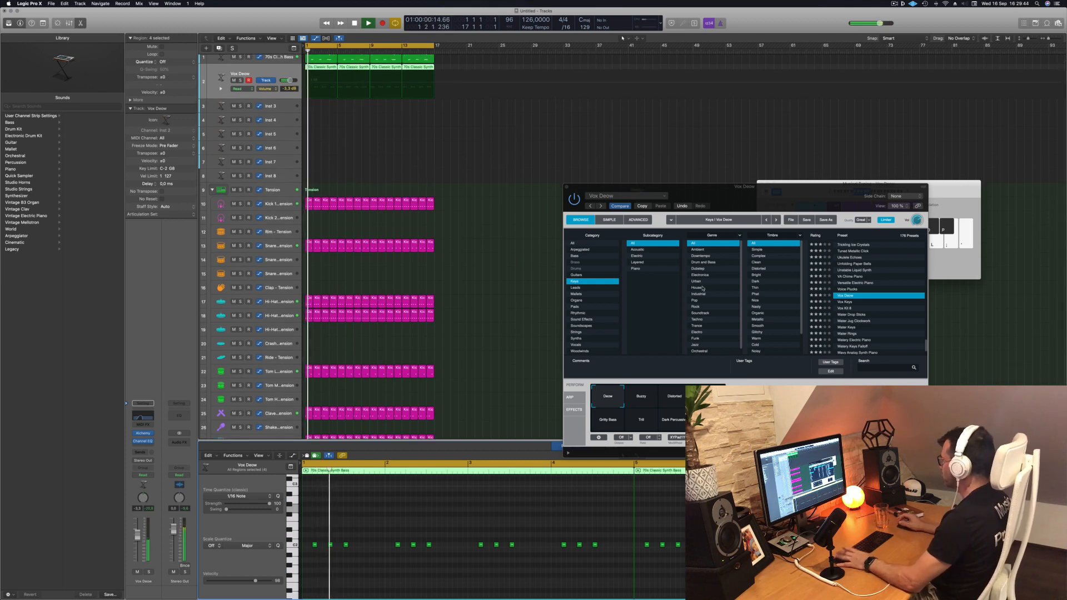
scroll(851, 300, up, 2)
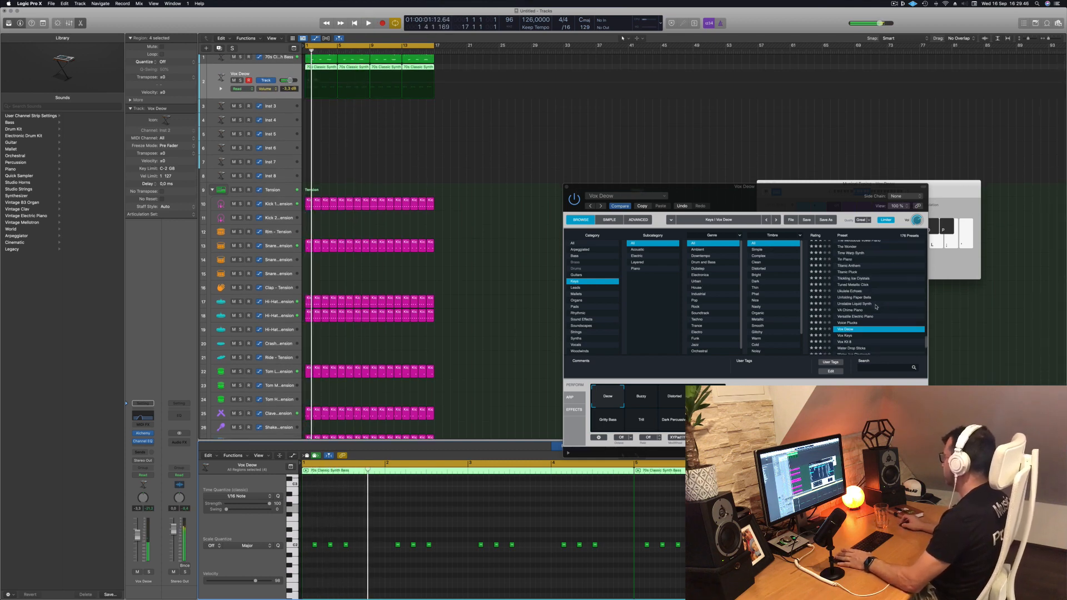
click(851, 310)
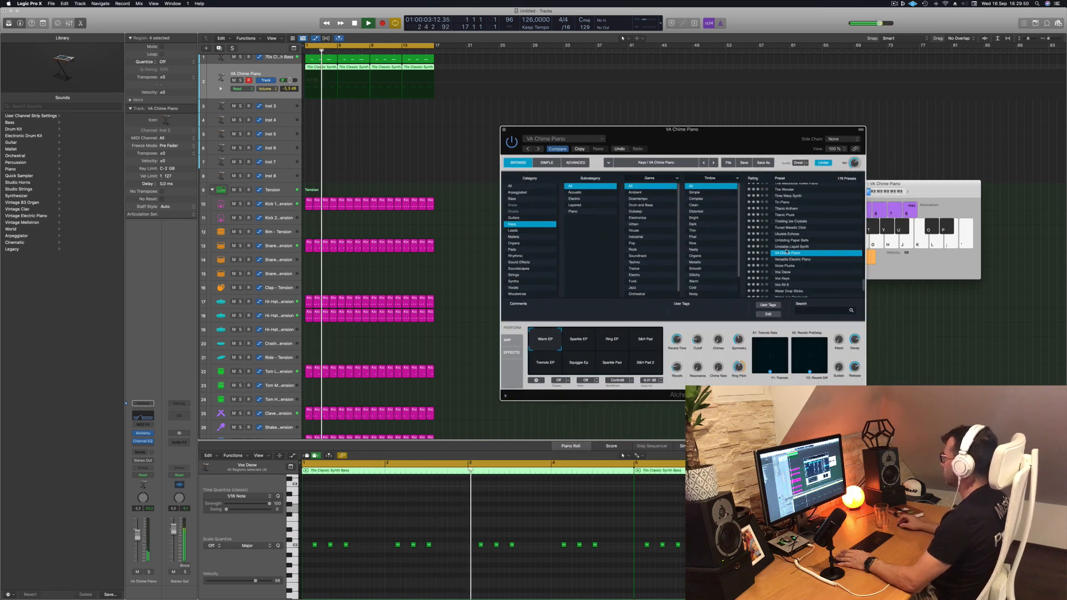
key(Up)
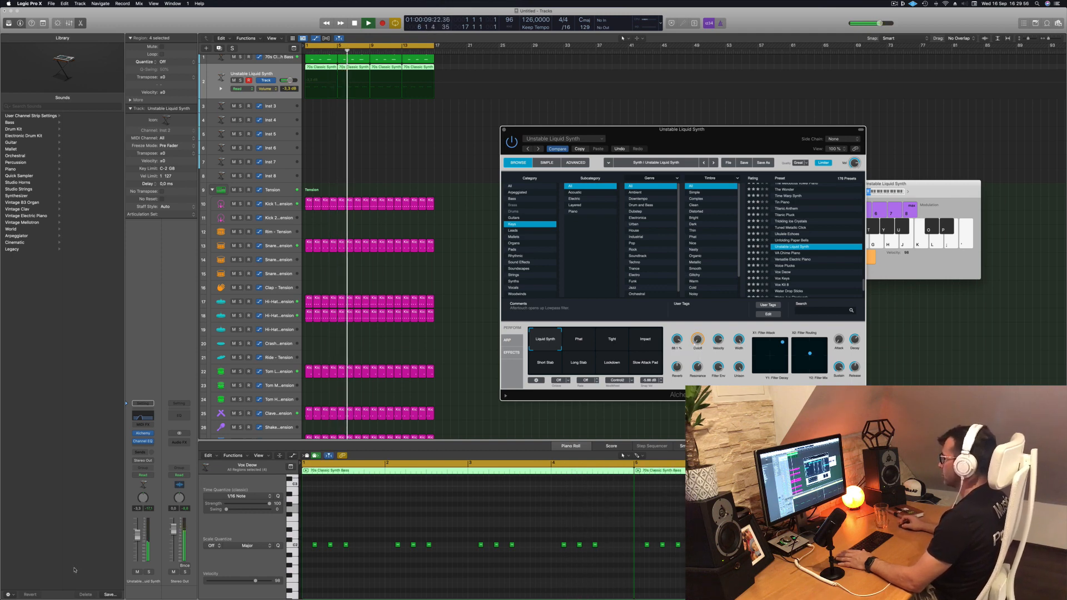
Lower the synth track's volume to about -4.3 dB, audition the preset's second snapshot, and switch to Tight
drag(137, 535, 137, 540)
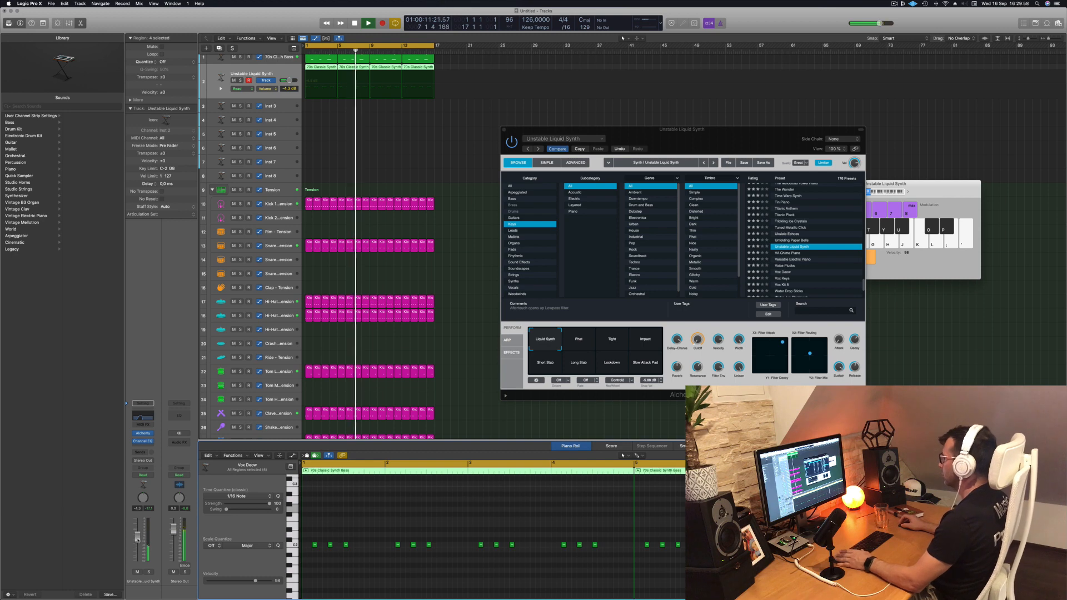
click(574, 341)
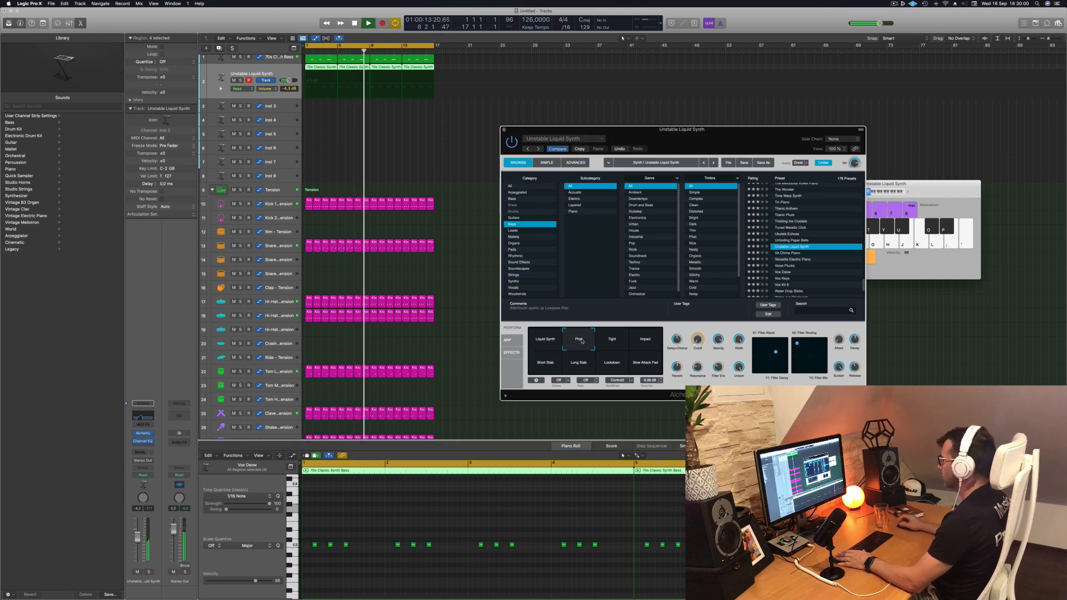
click(609, 341)
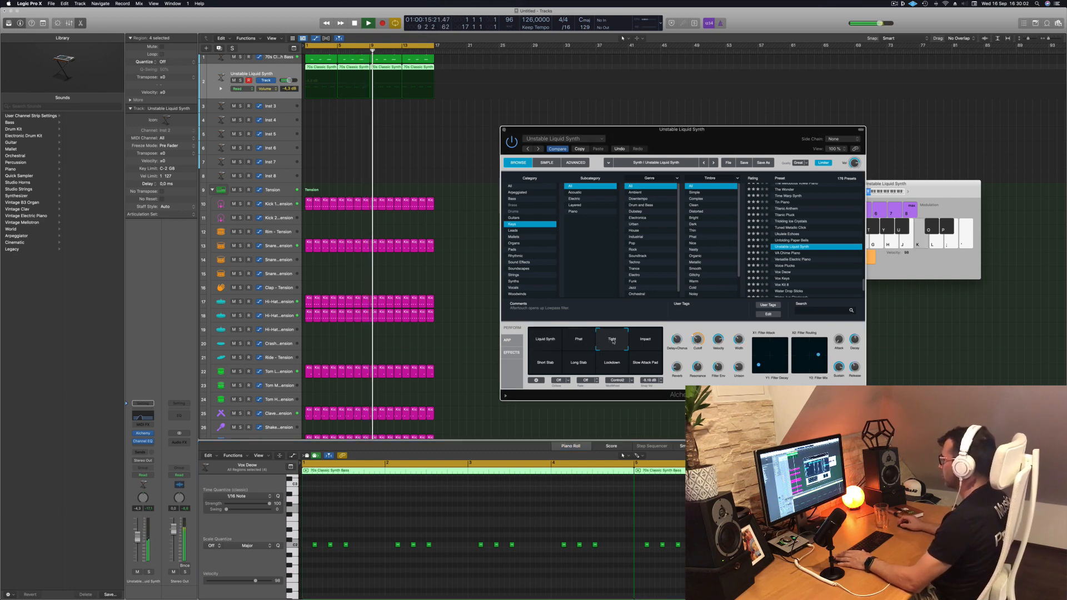
Audition the Impact, Short Stab, Long Stab and Lockdown snapshots of Unstable Liquid Synth, and settle on Liquid Synth
click(648, 342)
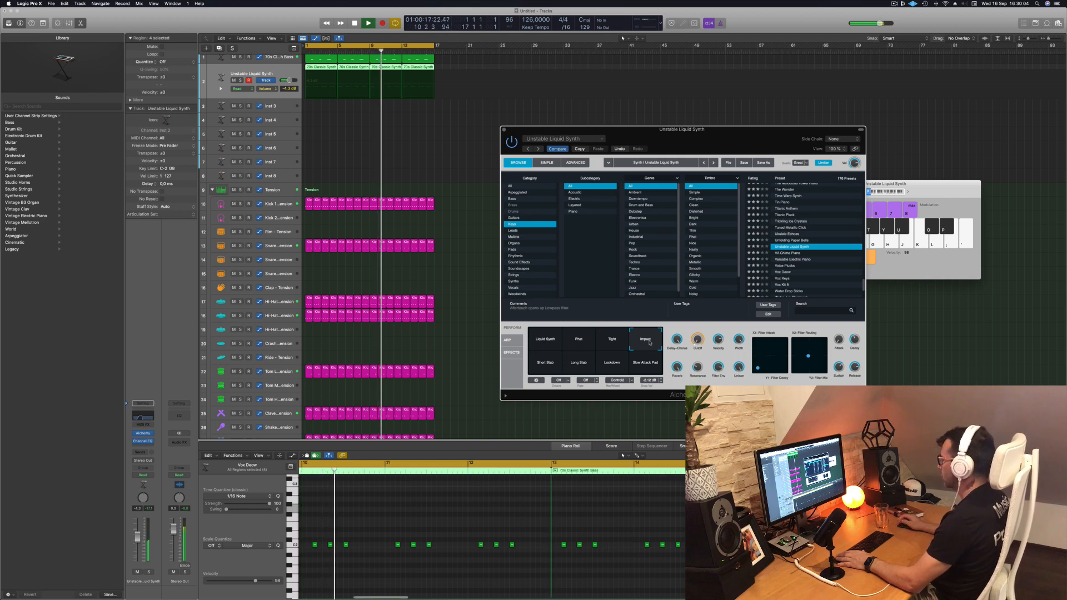
click(544, 364)
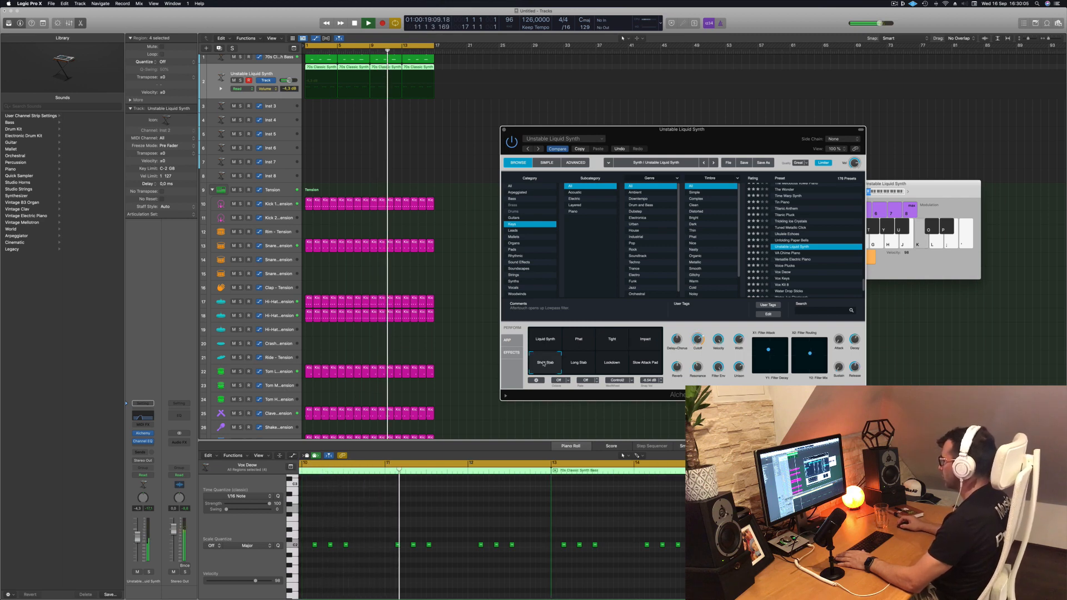
click(573, 366)
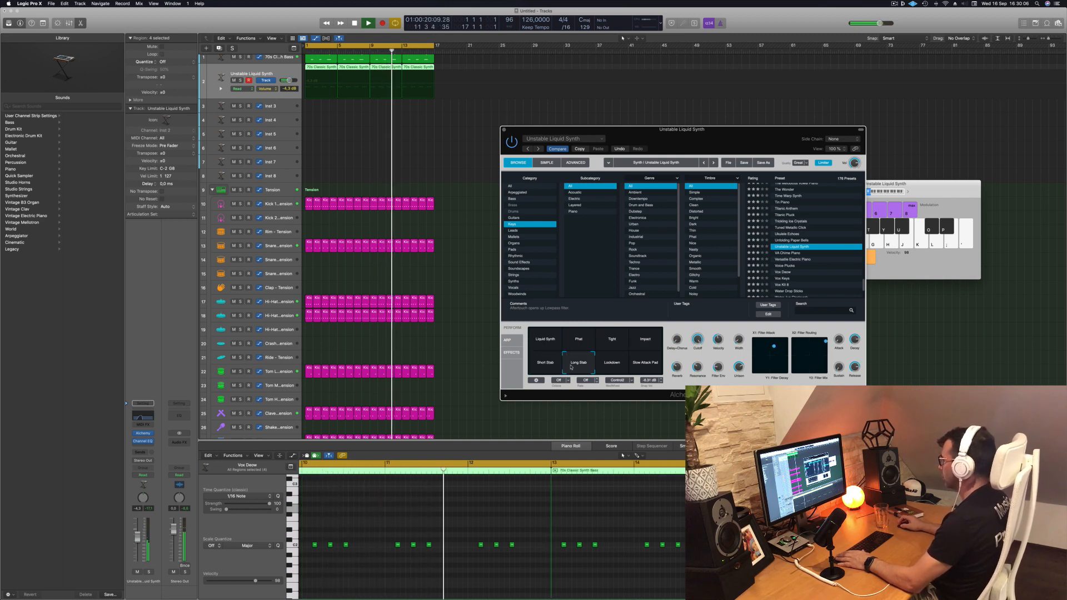
click(614, 367)
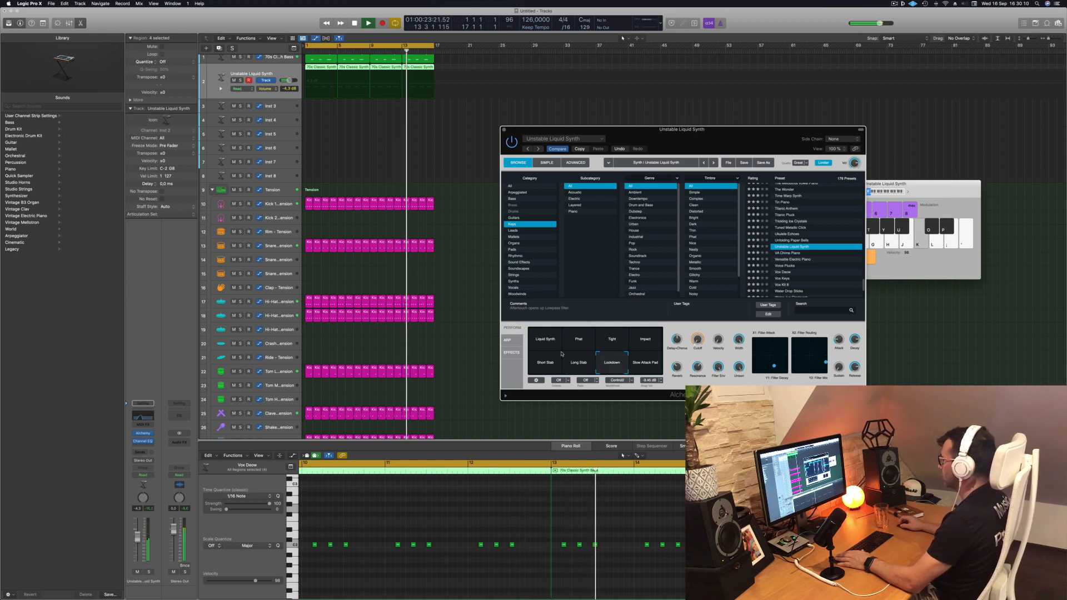
click(545, 341)
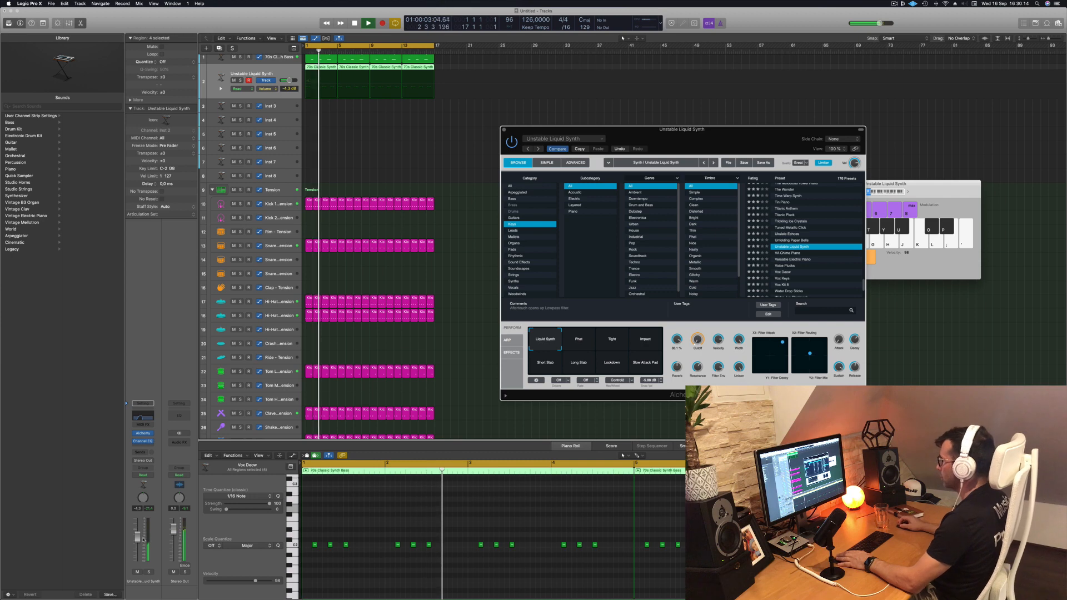
Slightly lower the volume of the Unstable Liquid Synth track and close its Alchemy window
click(111, 595)
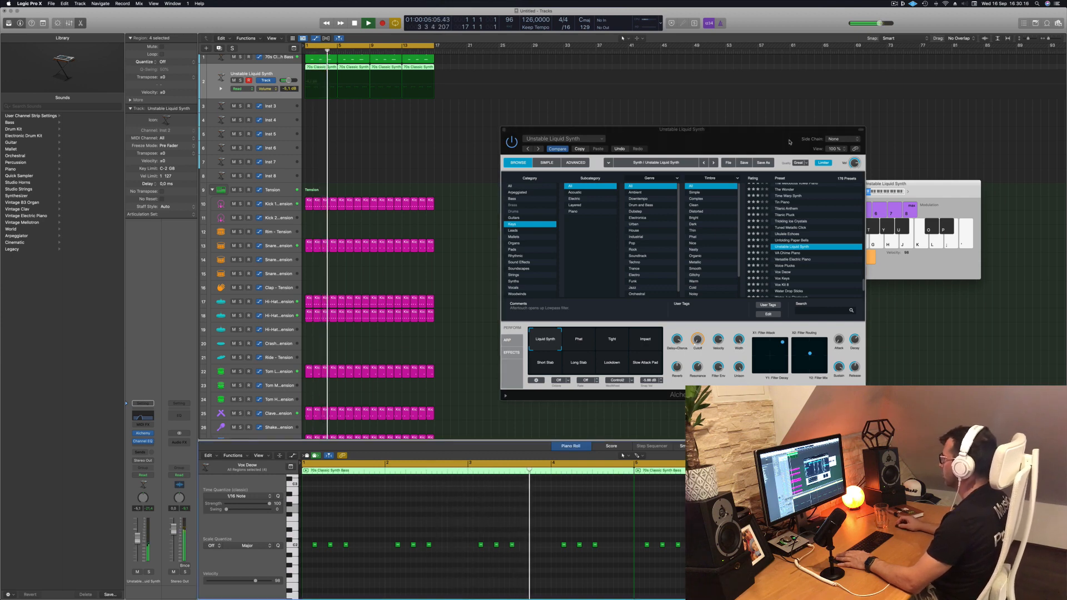
drag(506, 131, 502, 131)
click(501, 131)
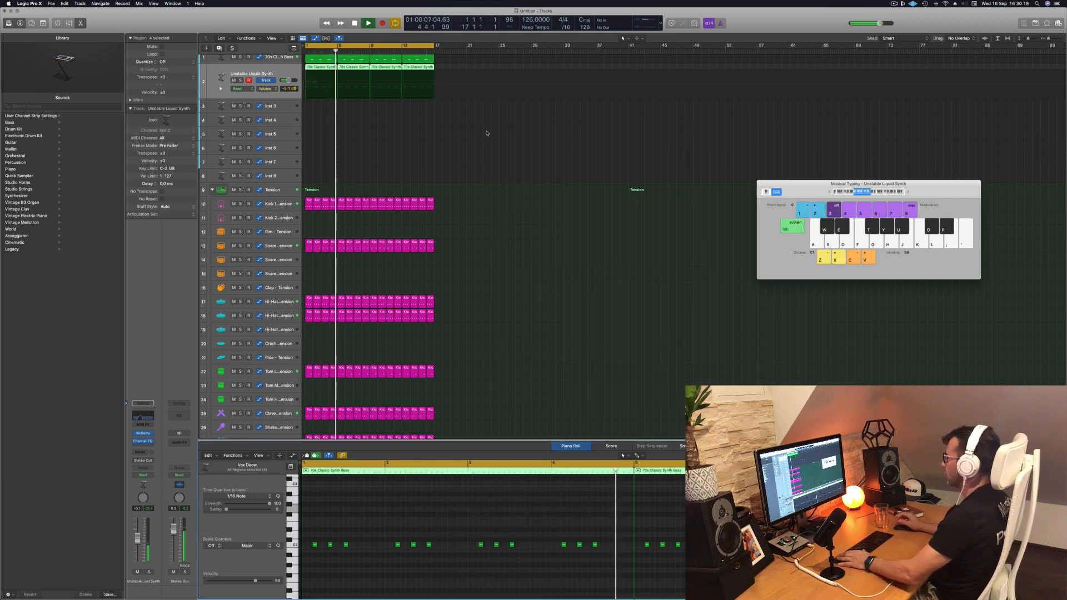
scroll(382, 157, up, 1)
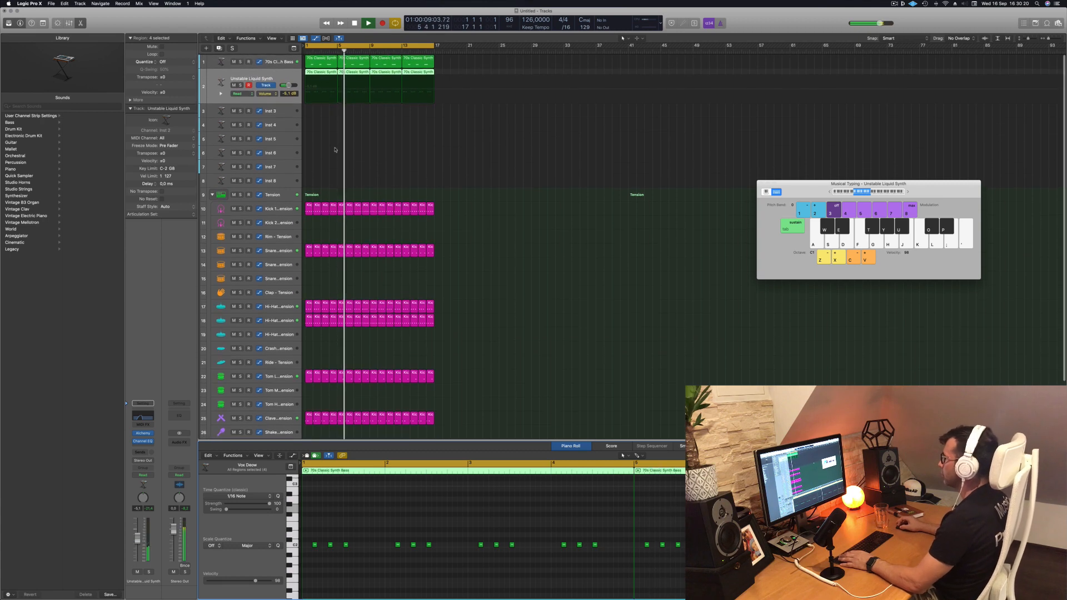
Duplicate the Unstable Liquid Synth track together with its instrument settings and stop playback
click(323, 73)
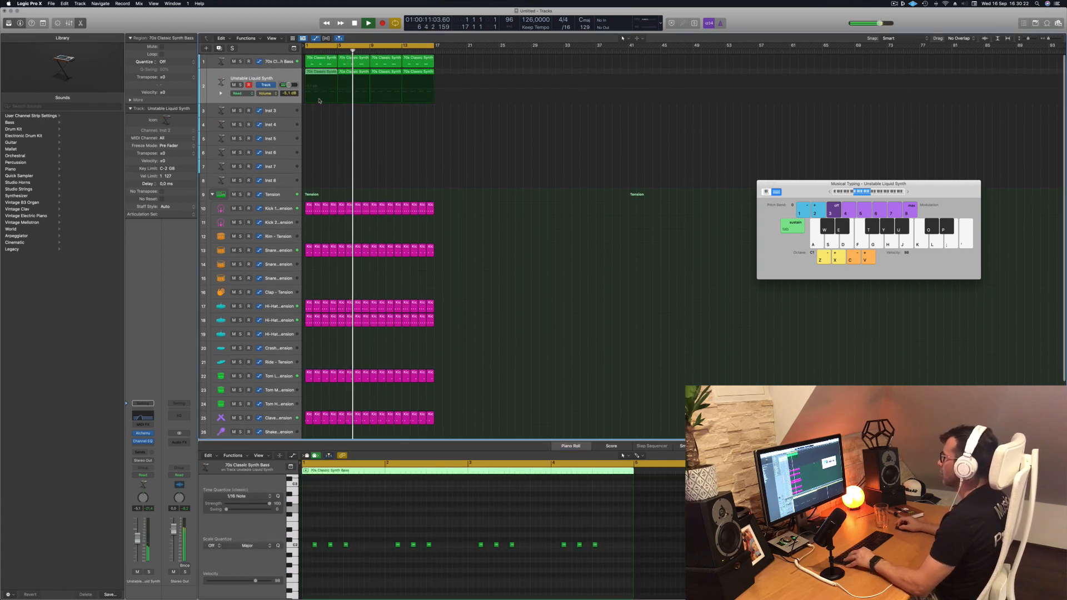
mouse_move(319, 100)
mouse_down()
mouse_move(319, 109)
mouse_move(319, 83)
mouse_up()
click(277, 75)
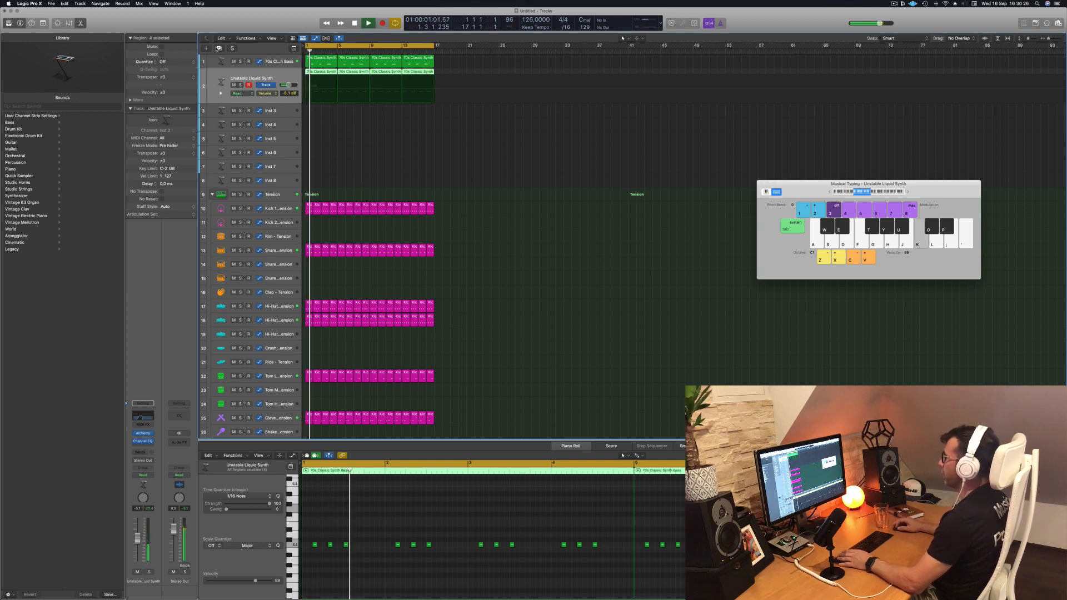
key(super+d)
key(space)
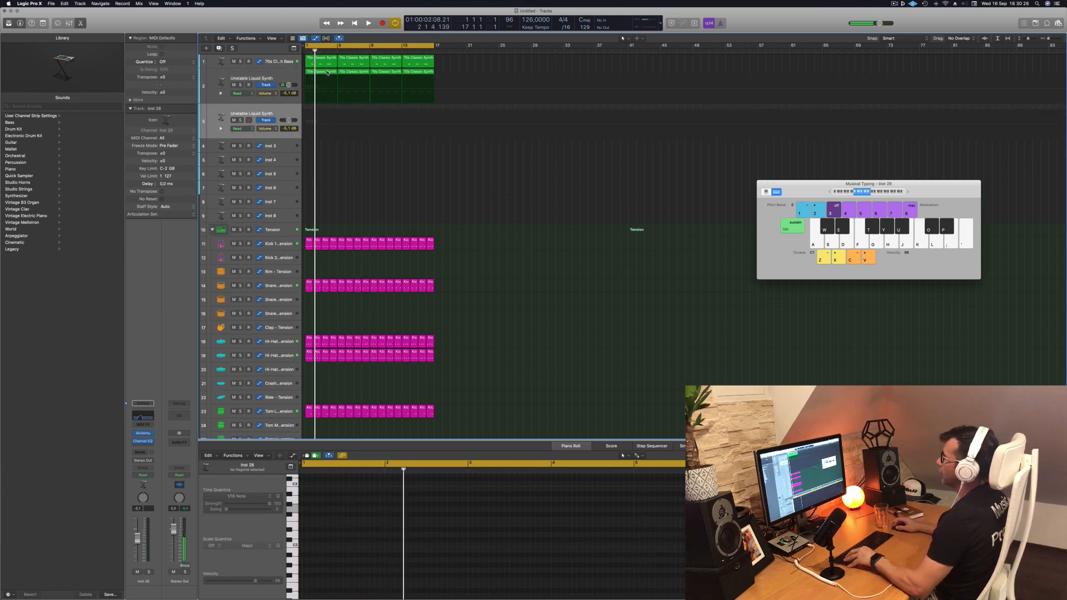
Copy the first Unstable Liquid Synth region onto the duplicated track and delete its first nine notes, keeping the last three
drag(328, 72, 321, 114)
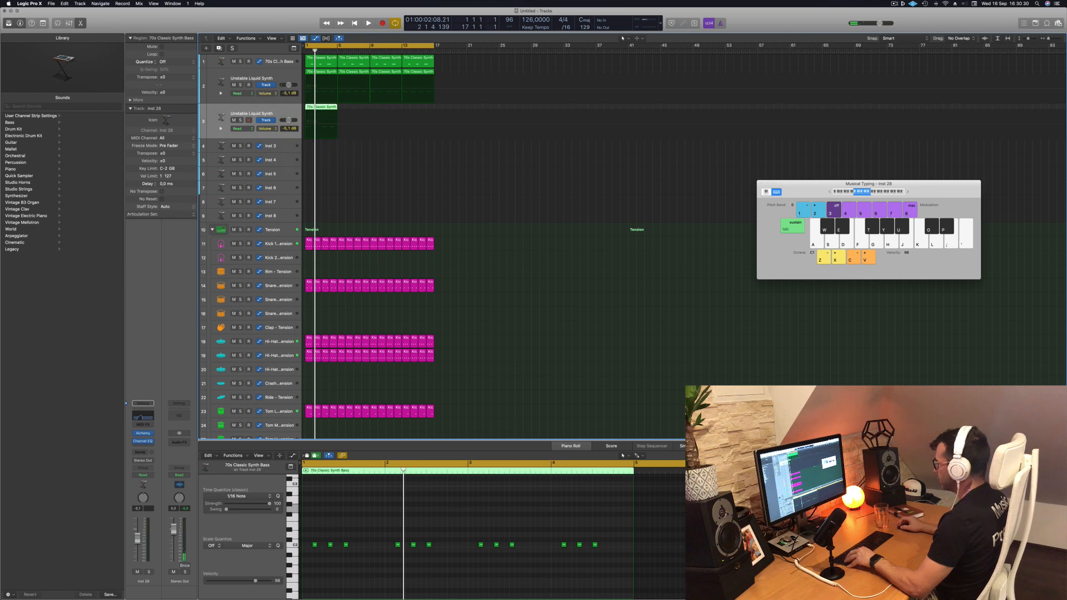
drag(544, 529, 300, 574)
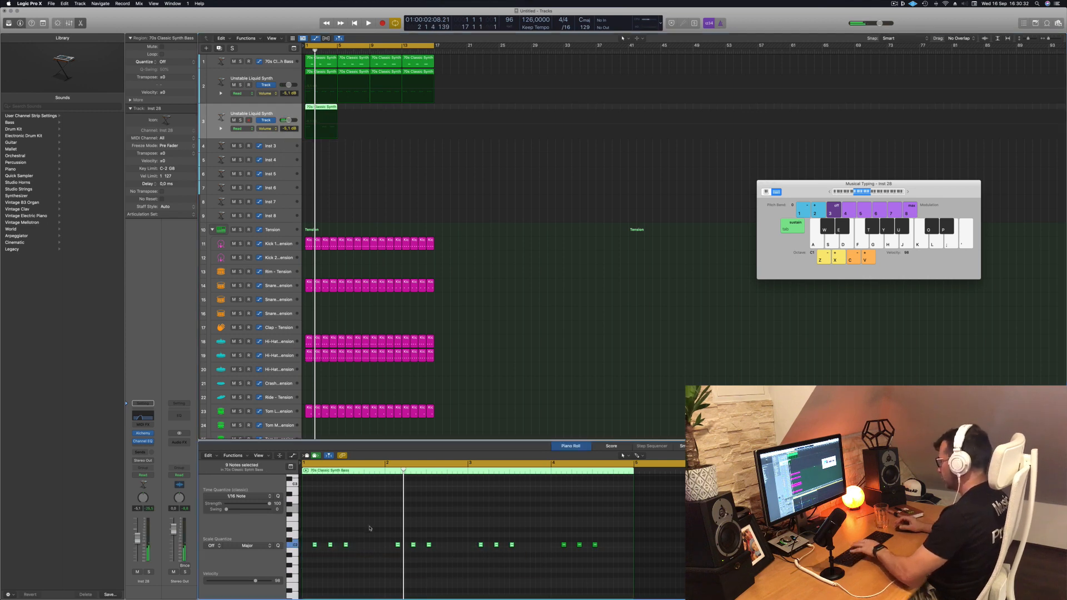
Compare the notes of the first regions on the bass track and both synth tracks, and play the loop
click(328, 65)
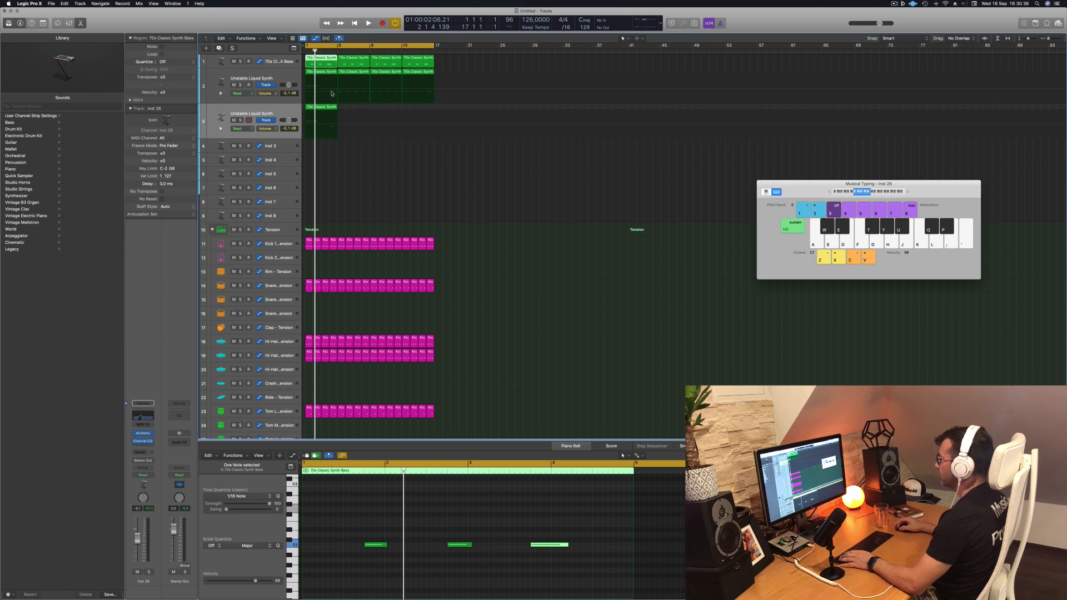
drag(330, 179, 315, 58)
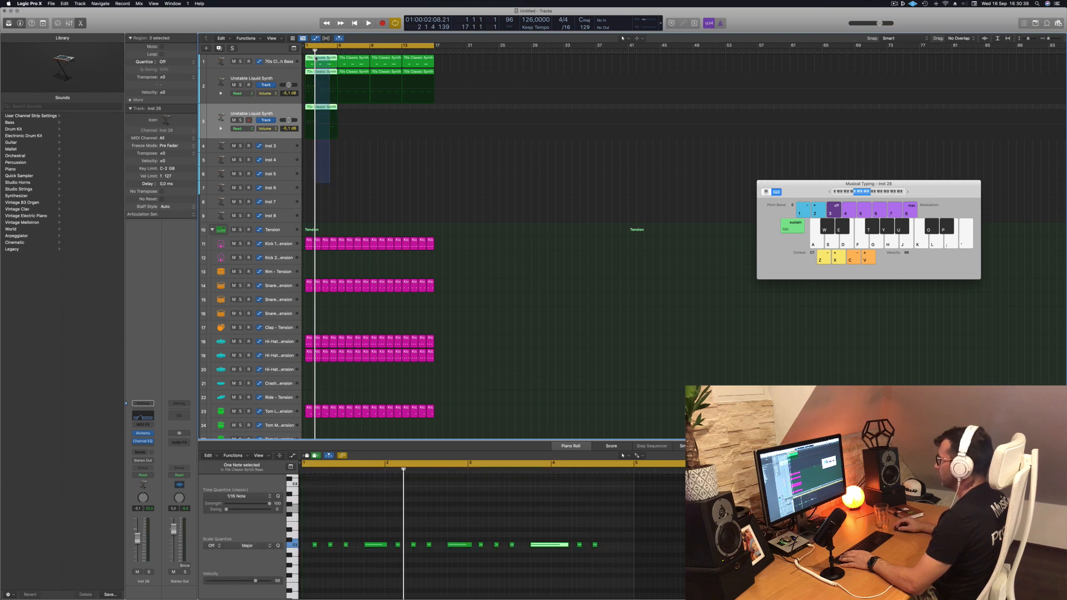
click(329, 108)
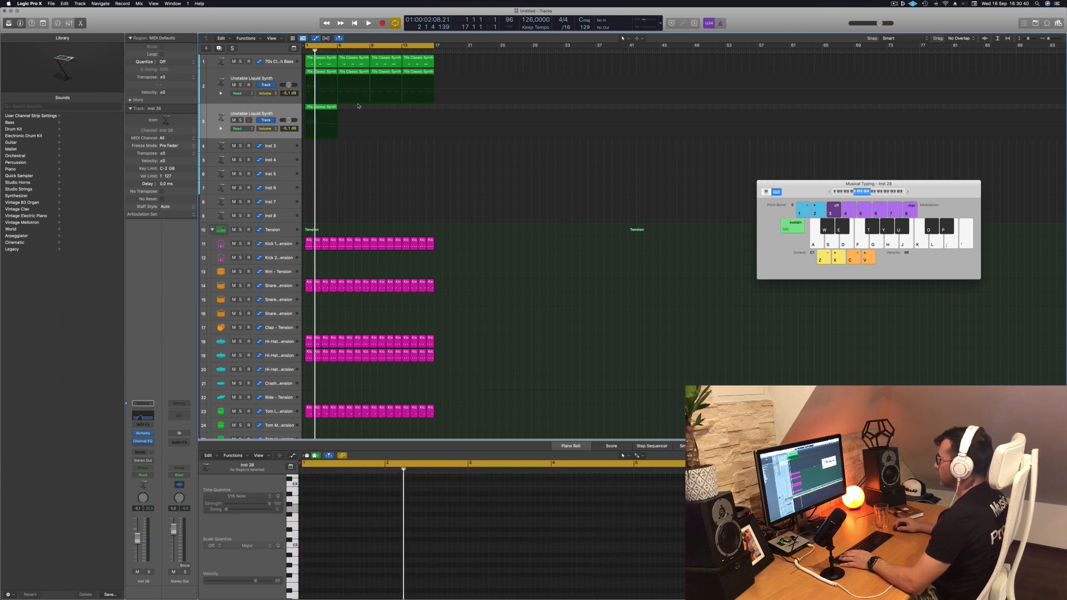
key(space)
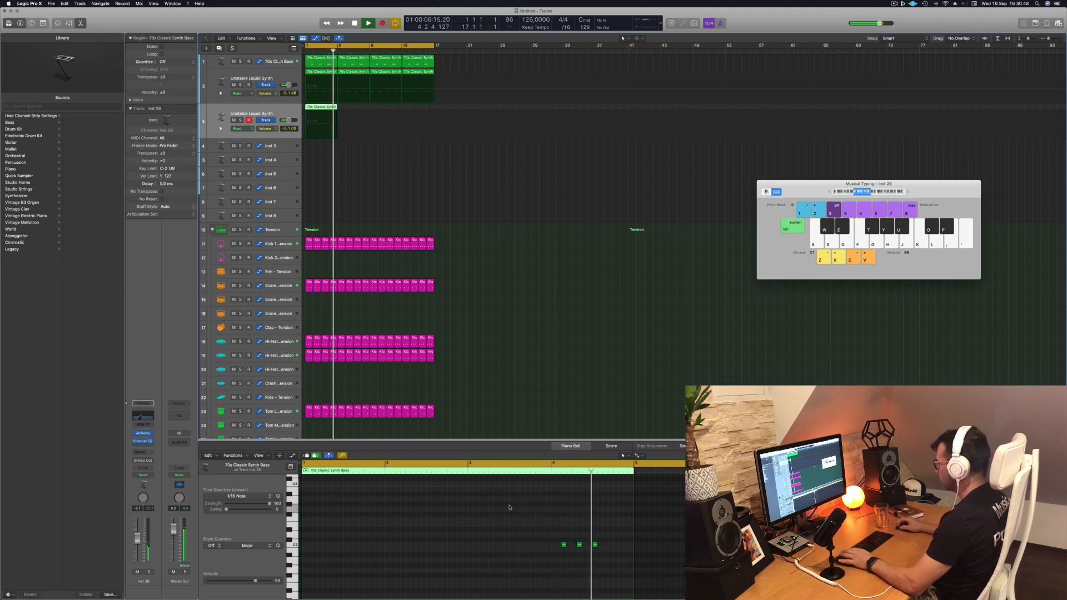
Move the three remaining notes in the duplicated track's region later, close to the region's end, and resume playback
key(space)
drag(536, 533, 599, 551)
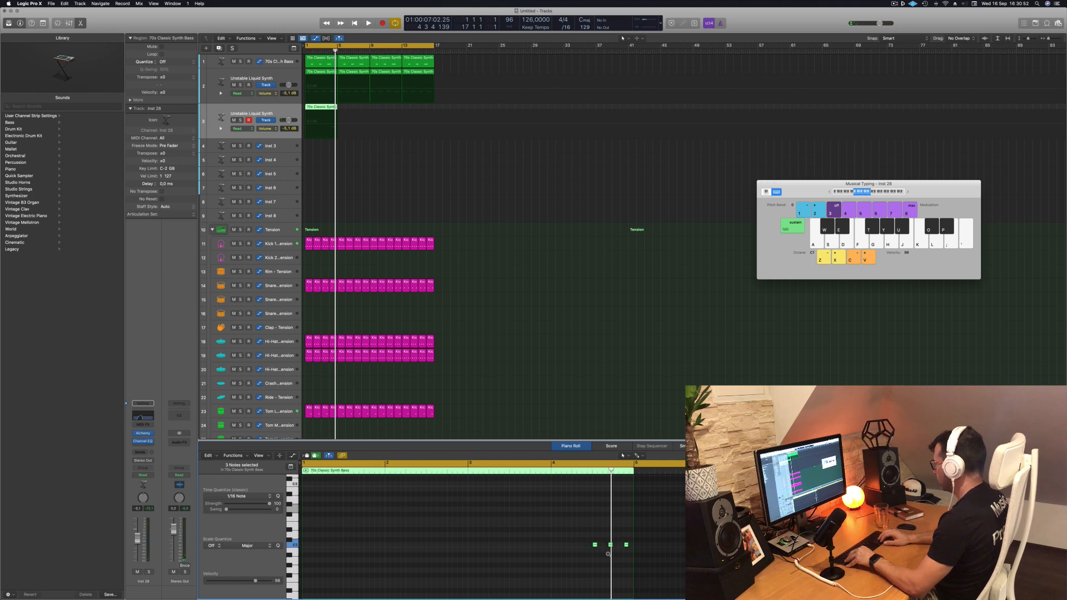
key(space)
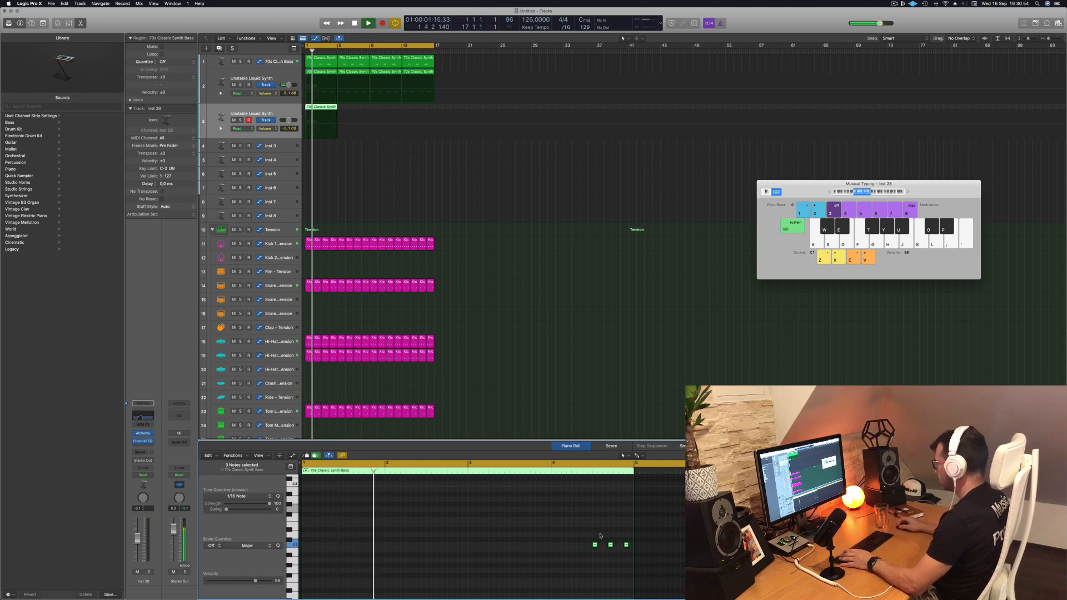
Delete the last two of the three notes, nudge the remaining one two steps later and lengthen it almost to the region's end
drag(602, 536, 635, 552)
key(BackSpace)
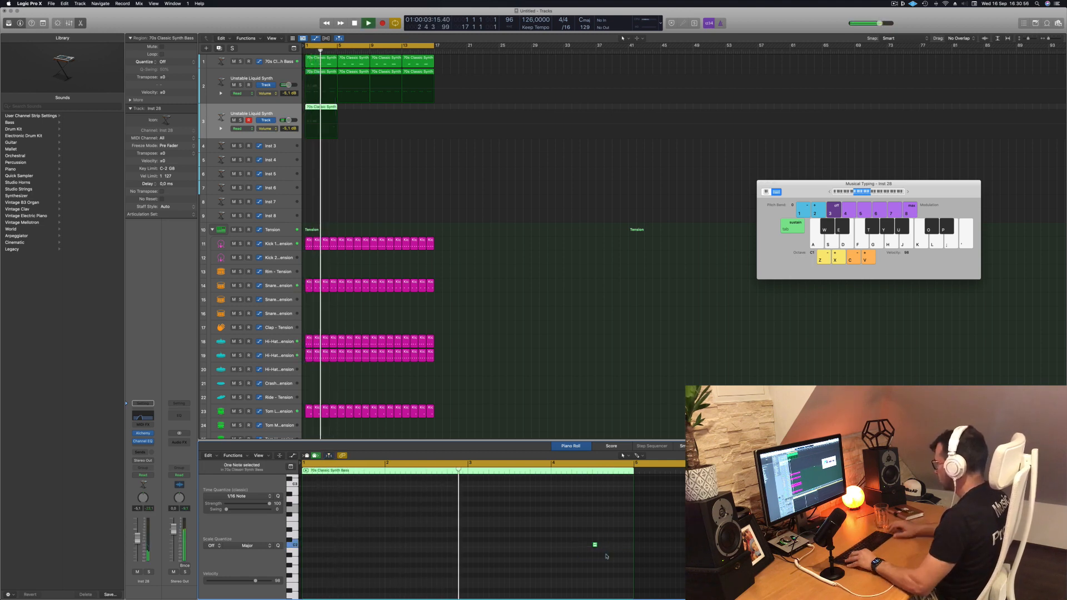
key(alt+Right)
key(alt+Right)
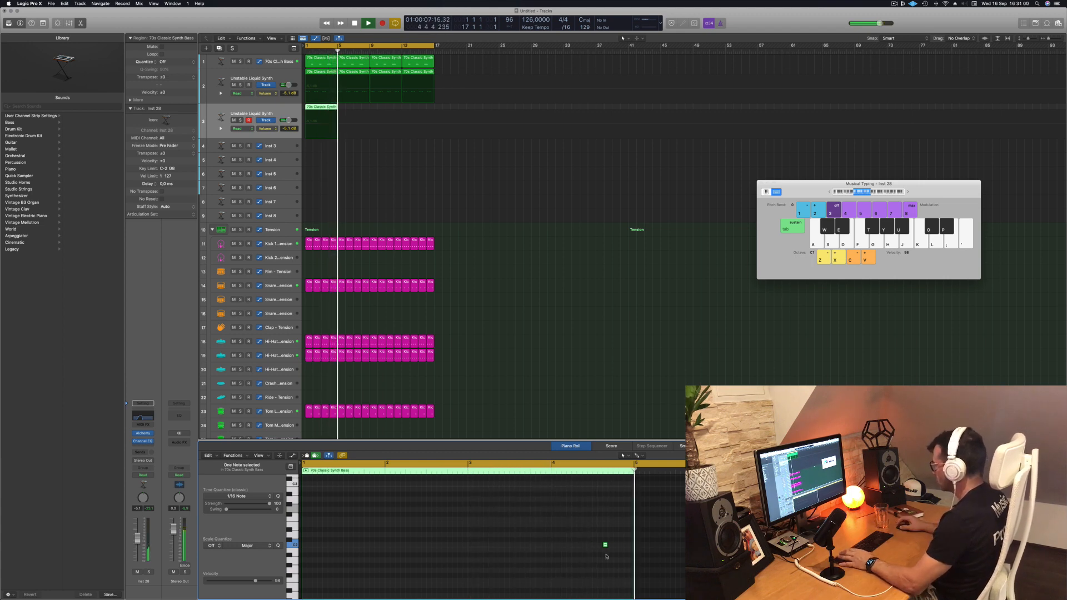
drag(608, 545, 630, 548)
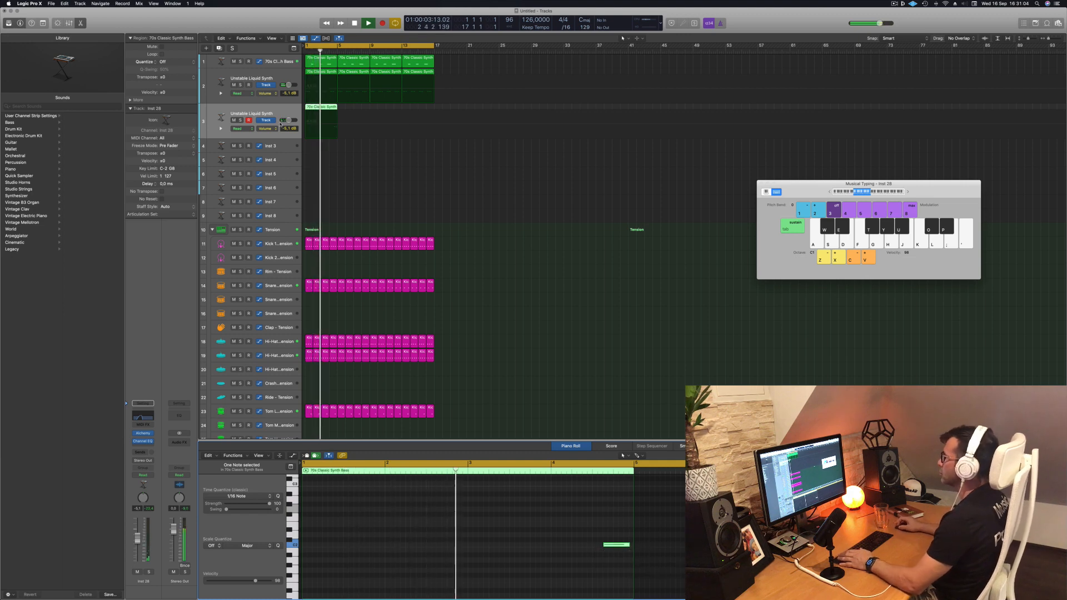
Repeat the edited one-note region on the duplicated track up to bar 17 and restart playback from the beginning
click(274, 111)
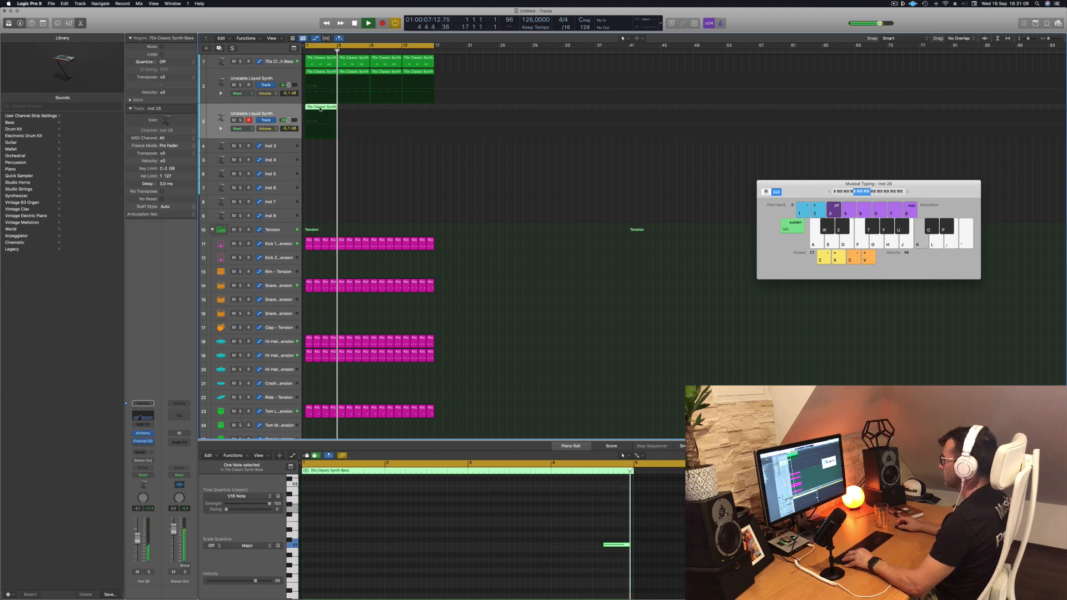
click(320, 109)
drag(353, 111, 380, 111)
key(Return)
click(215, 116)
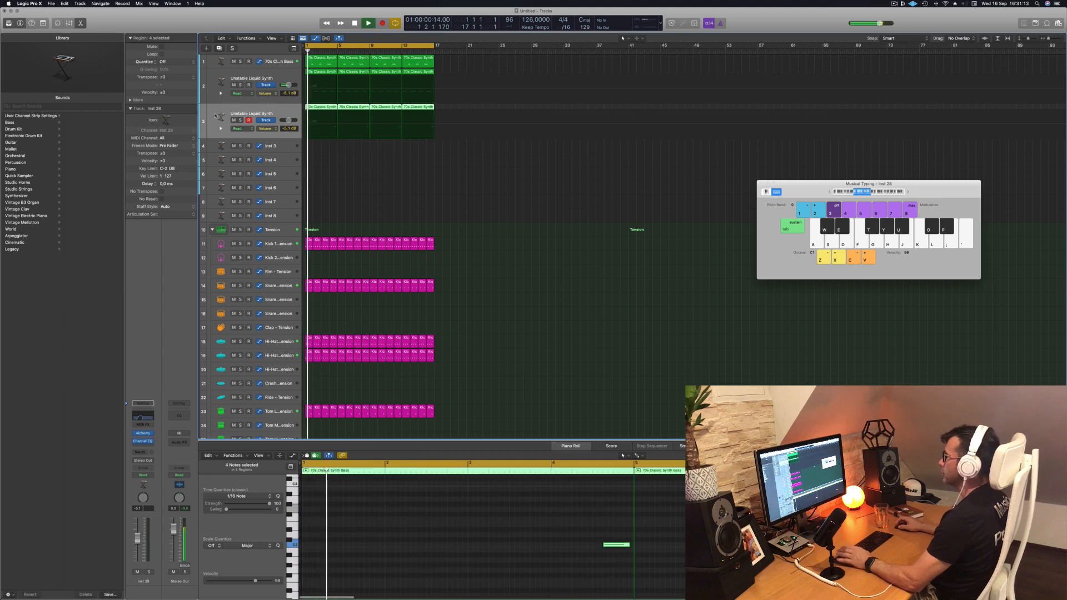
Open Alchemy on the duplicated track and load the Acid Etched Bass preset from the Bass category
click(143, 434)
key(Return)
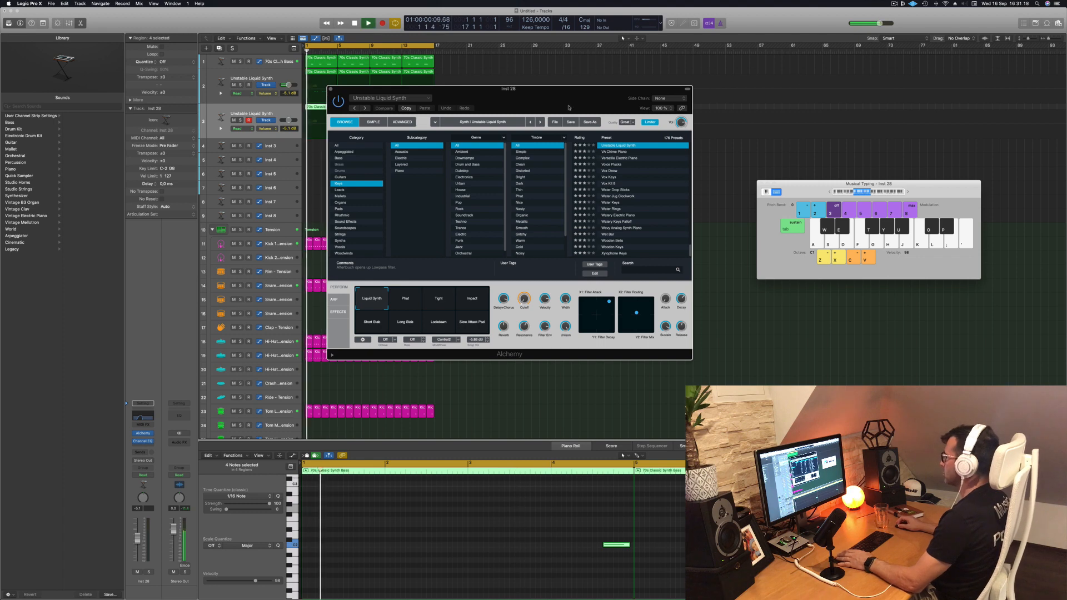
drag(569, 107, 624, 119)
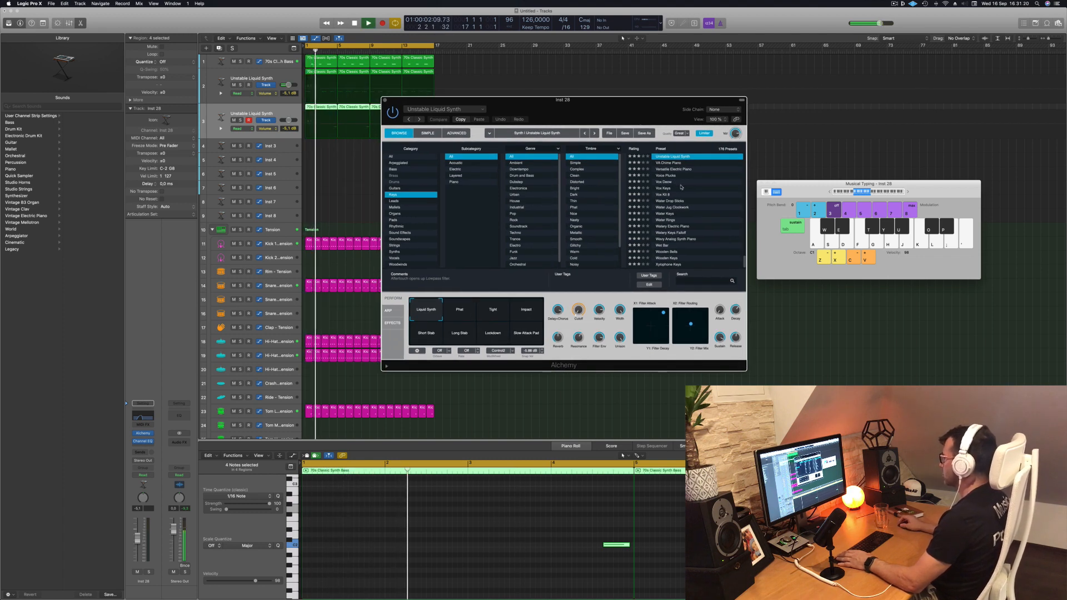
scroll(683, 189, up, 20)
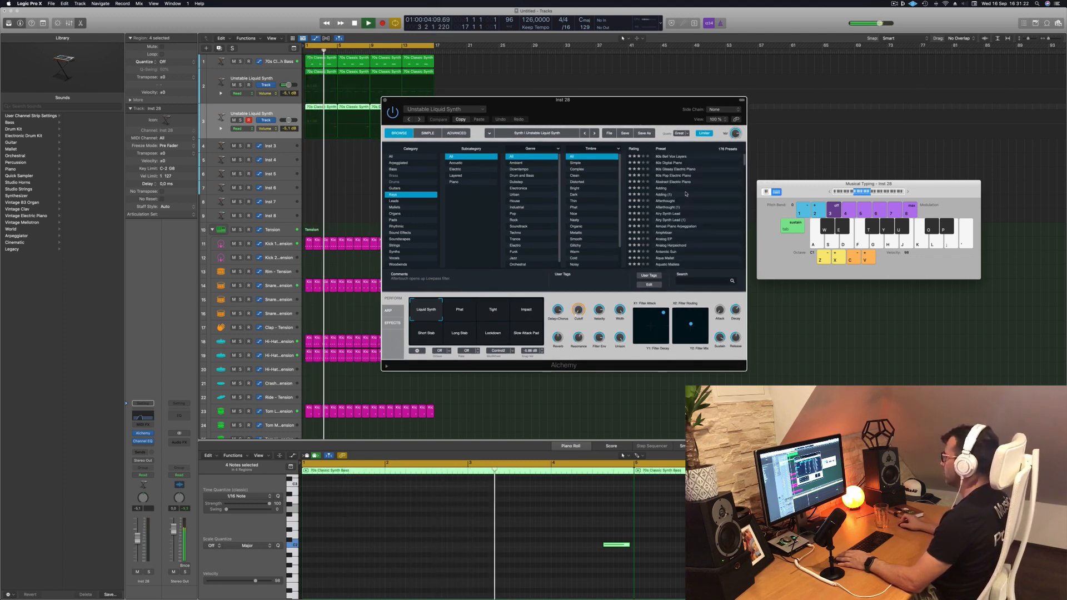
click(395, 169)
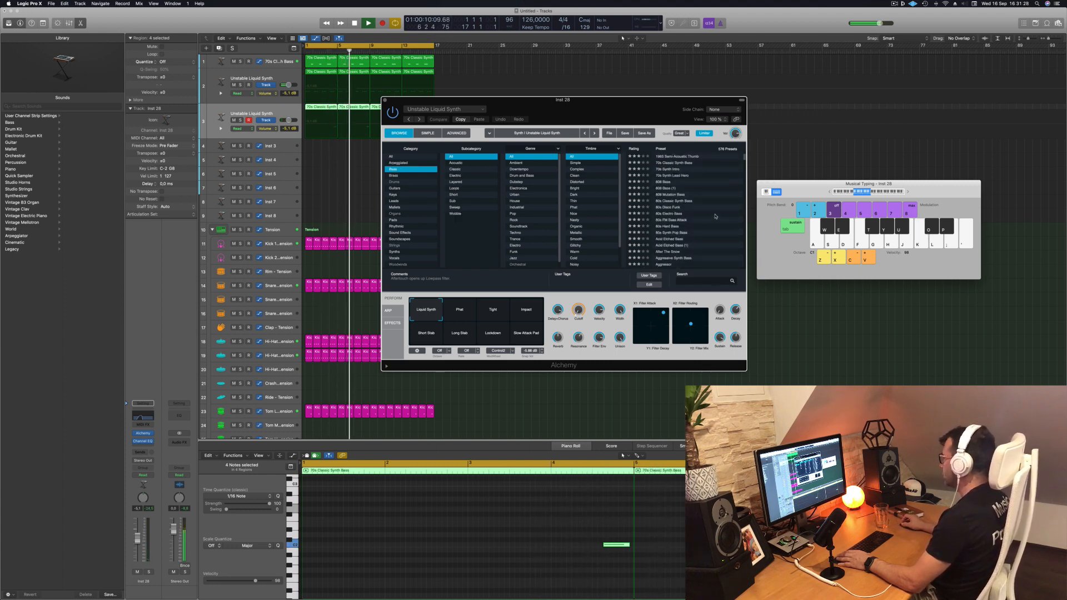
click(671, 239)
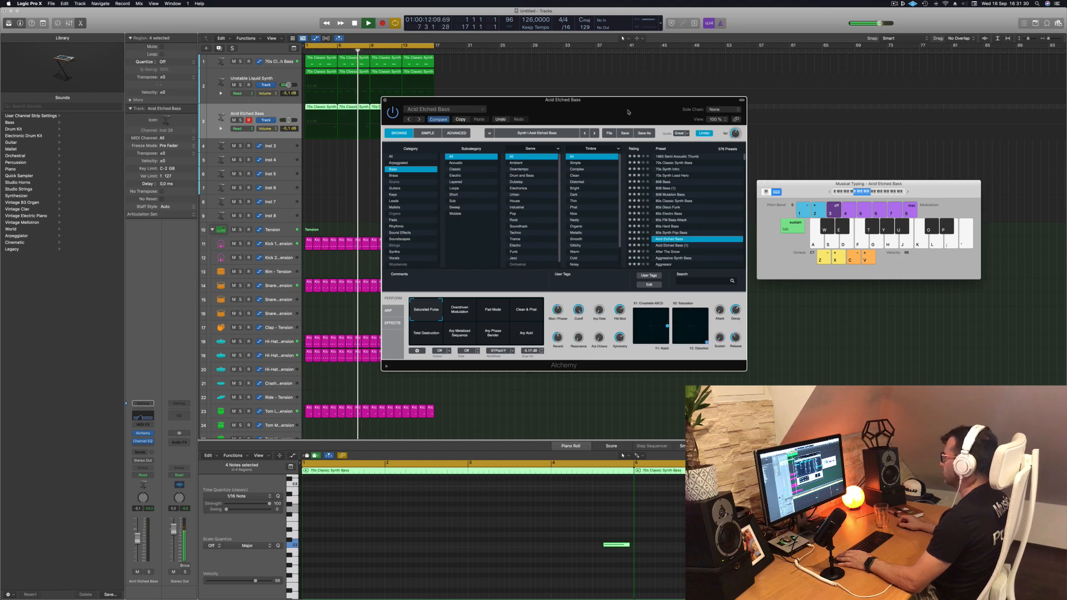
drag(499, 105, 567, 99)
Restart the loop and slightly lower the volume of the Acid Etched Bass track while listening
click(277, 110)
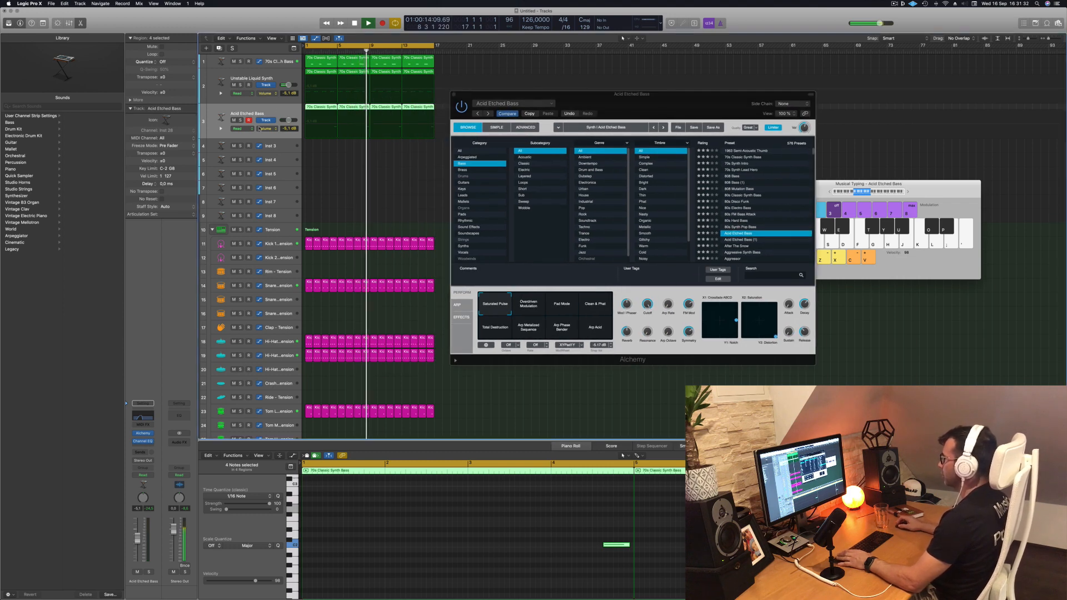
key(space)
key(space)
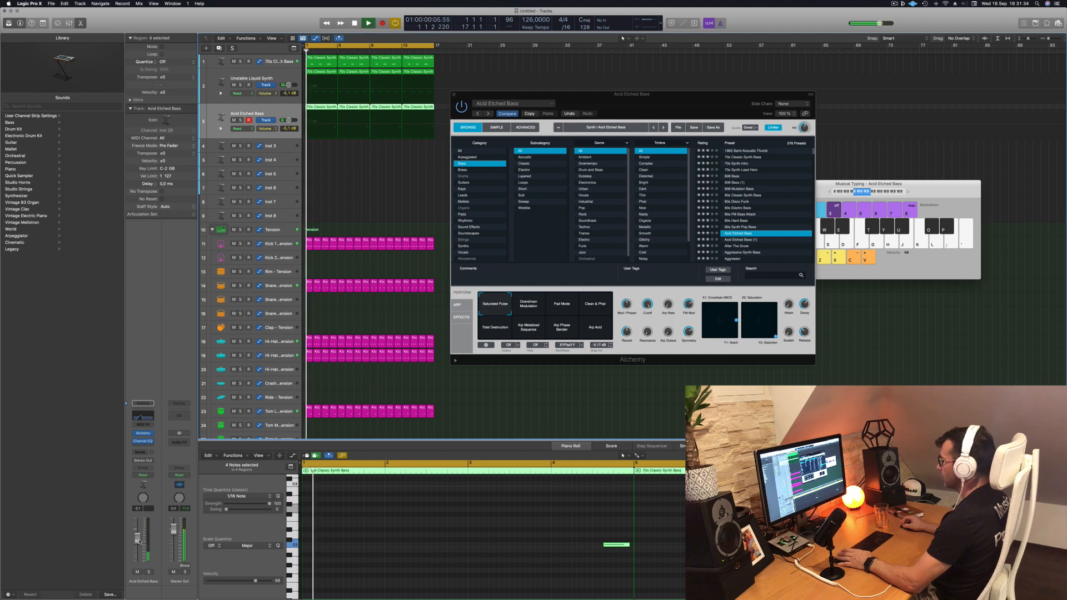
drag(138, 539, 138, 537)
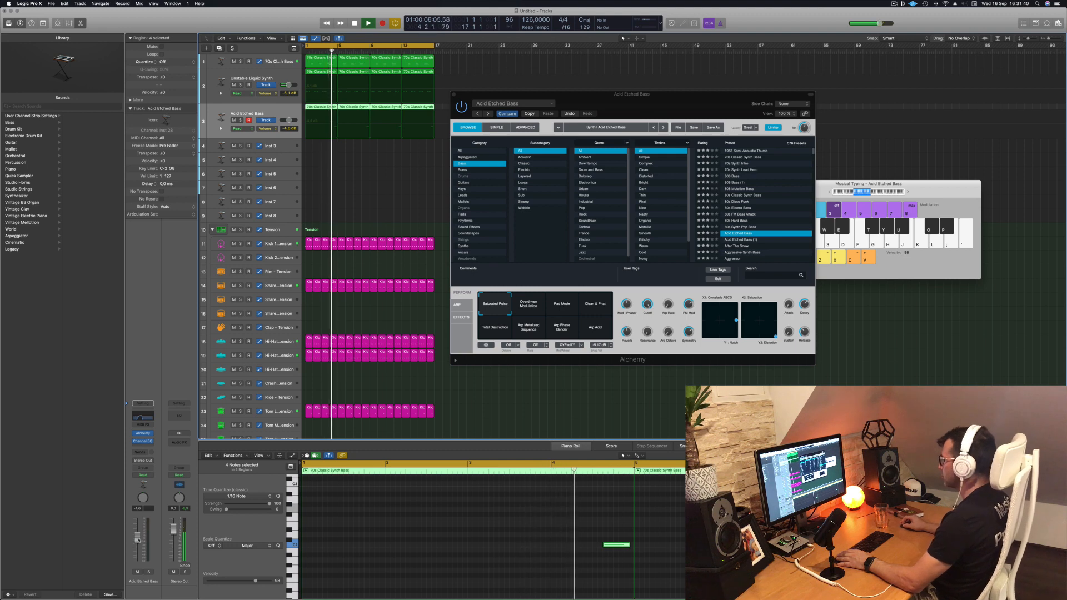
drag(137, 538, 137, 541)
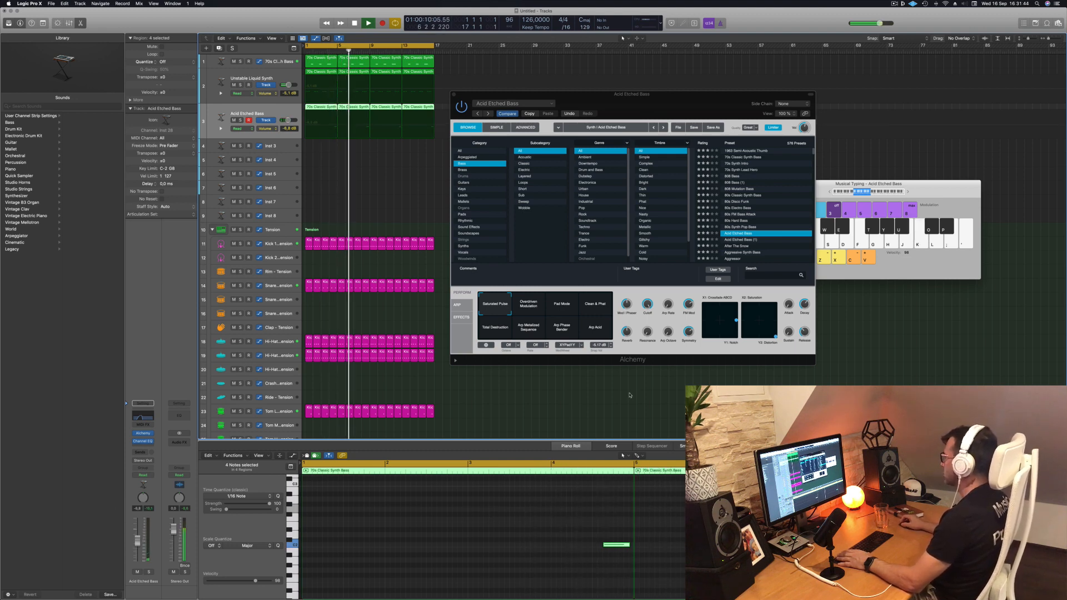
Switch the Acid Etched Bass preset to its Clean & Phat snapshot and shift the Alchemy window slightly
click(589, 309)
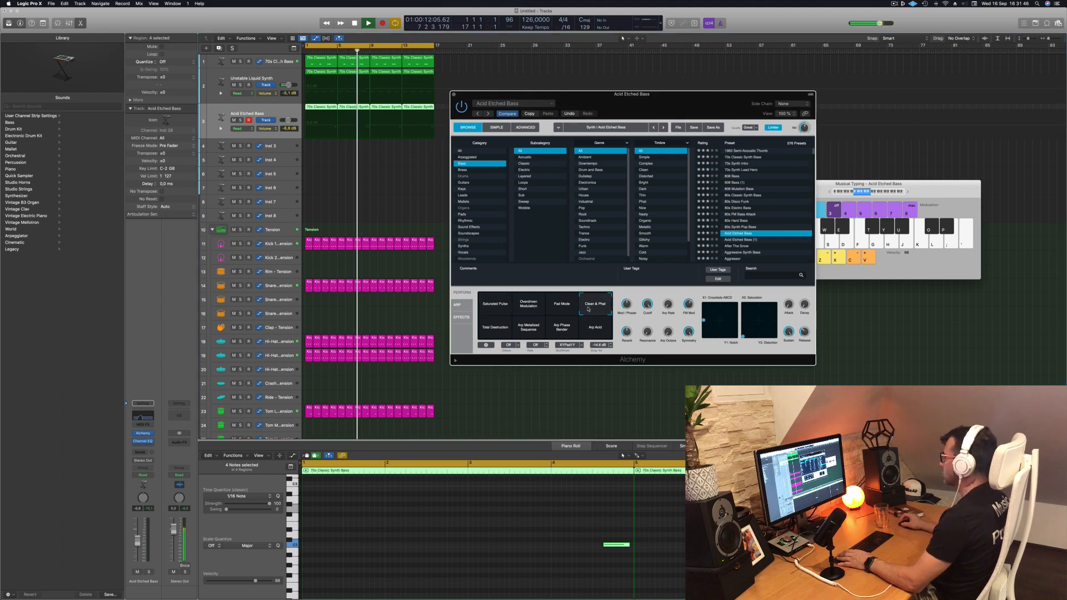
drag(670, 111, 673, 109)
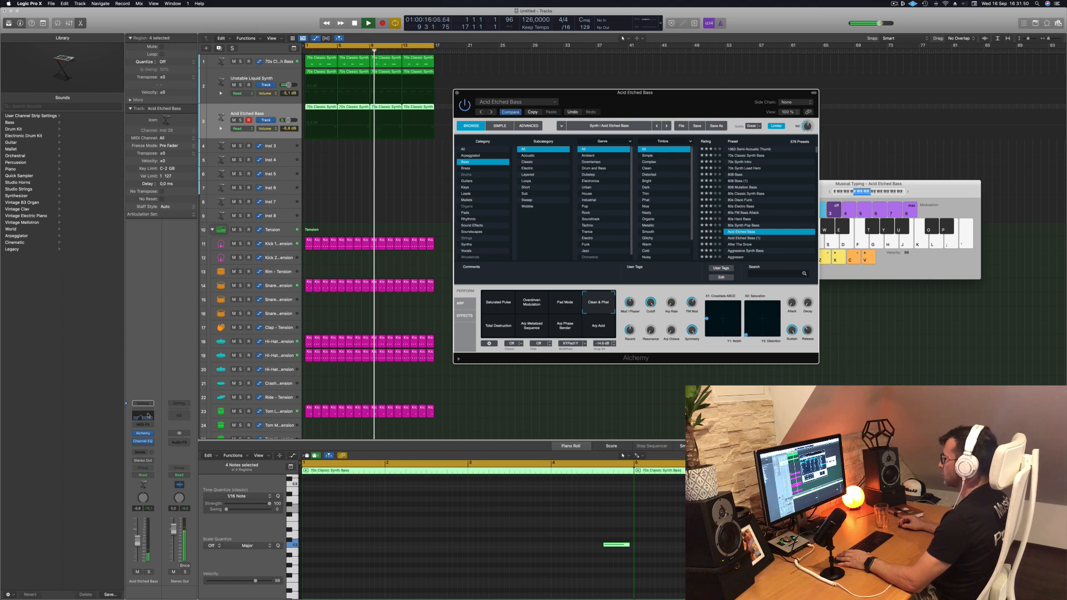
Open the Channel EQ on the Acid Etched Bass track, lower its high cut and set the low cut to about 111 Hz
click(148, 416)
drag(561, 219, 627, 221)
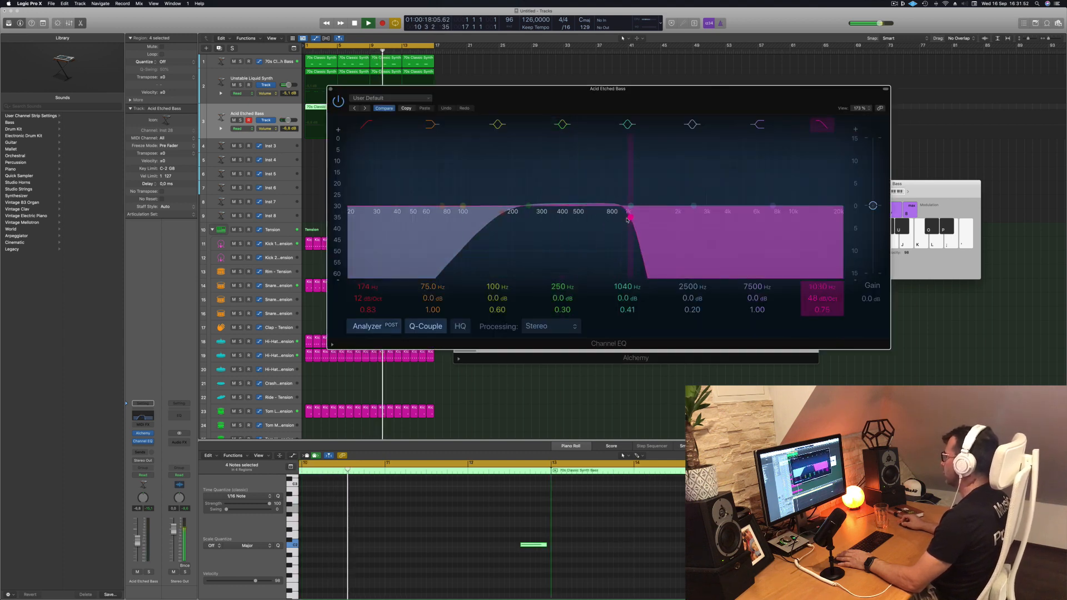
drag(452, 95, 458, 216)
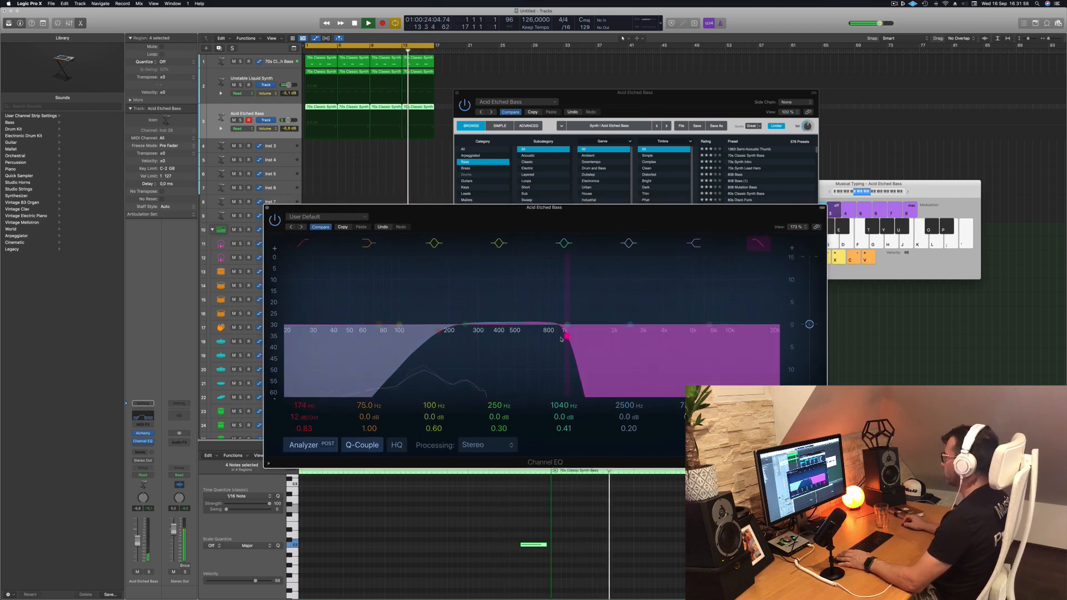
drag(561, 340, 520, 334)
drag(439, 331, 409, 334)
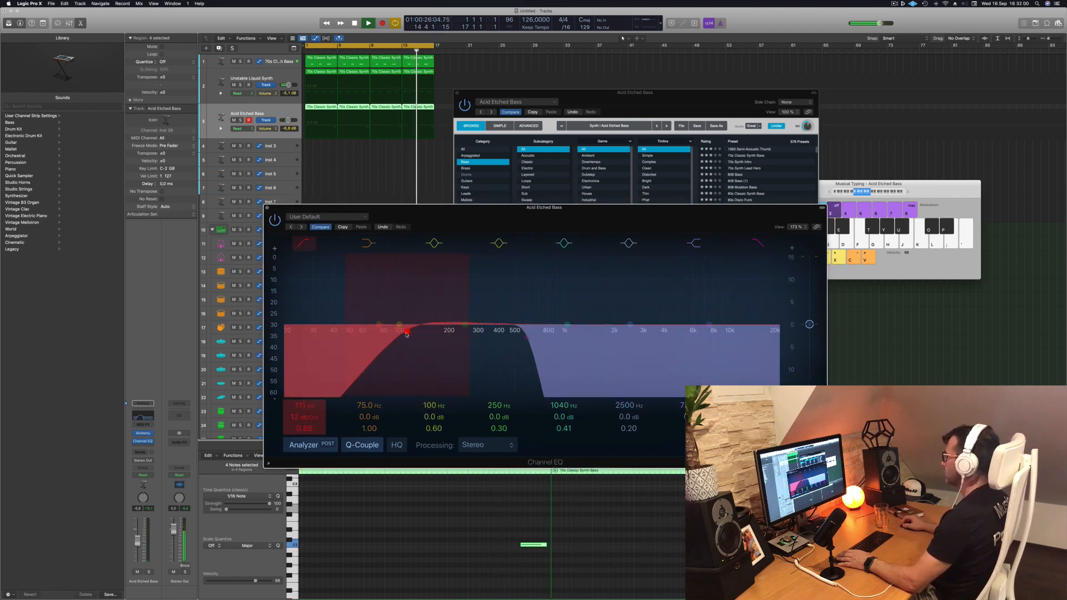
drag(487, 214, 646, 224)
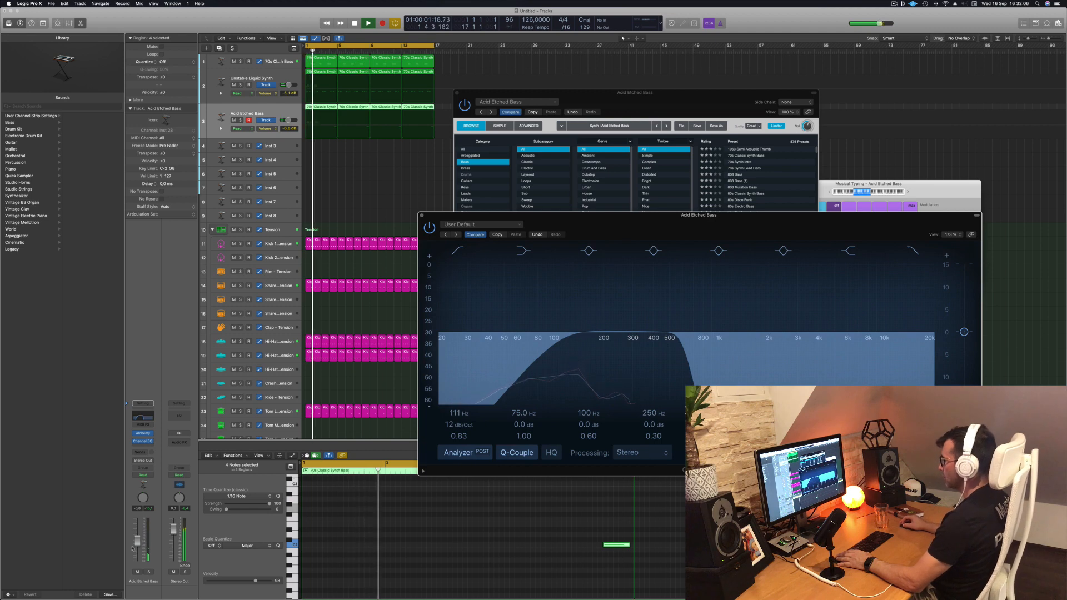
Raise the Acid Etched Bass track's volume slightly, close its EQ and Alchemy windows and deselect its regions
drag(137, 542, 137, 538)
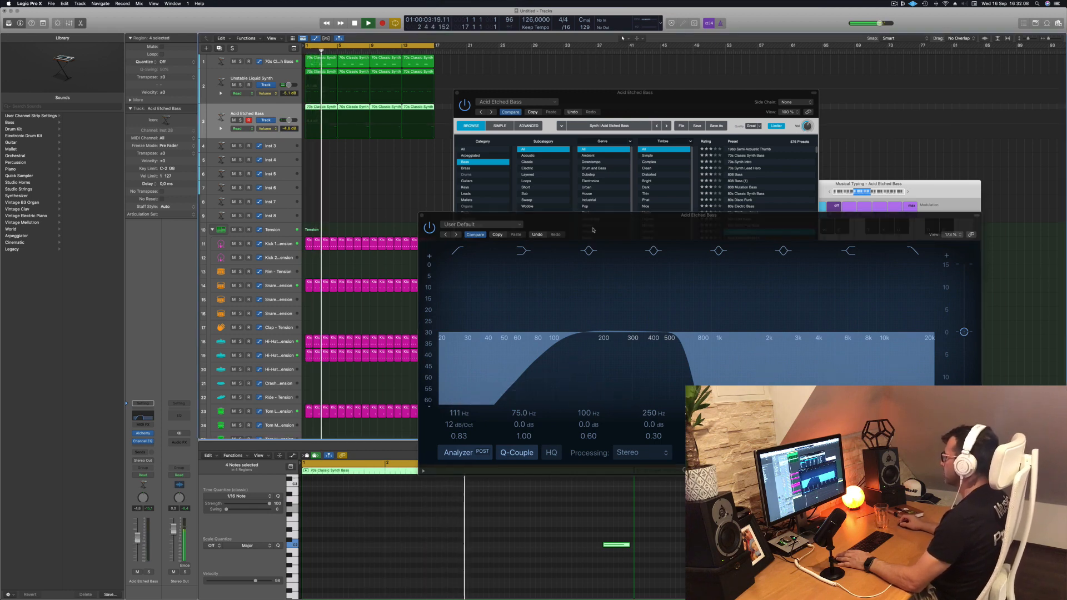
drag(594, 230, 518, 277)
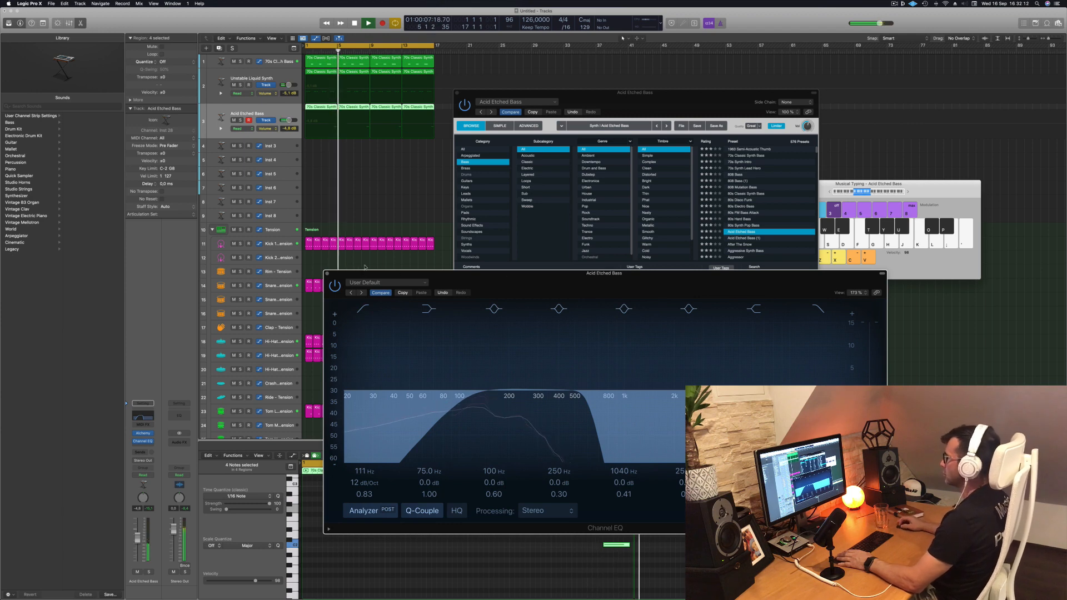
click(327, 275)
drag(583, 101, 577, 111)
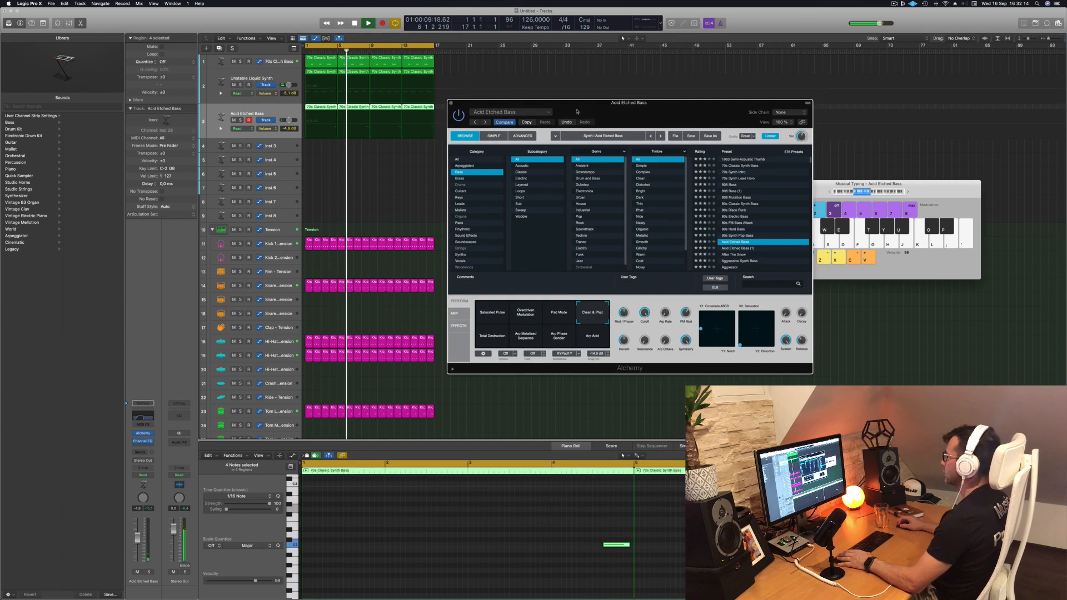
click(451, 103)
click(333, 195)
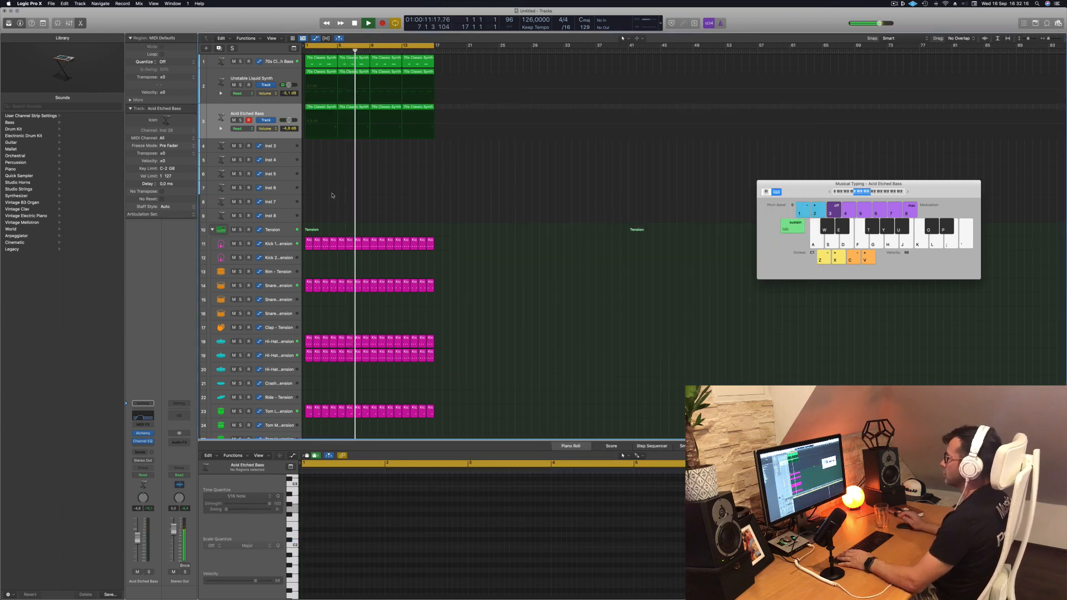
Copy the first snare region onto the Rim - Tension track and shift its two notes earlier in the bar
scroll(449, 221, down, 5)
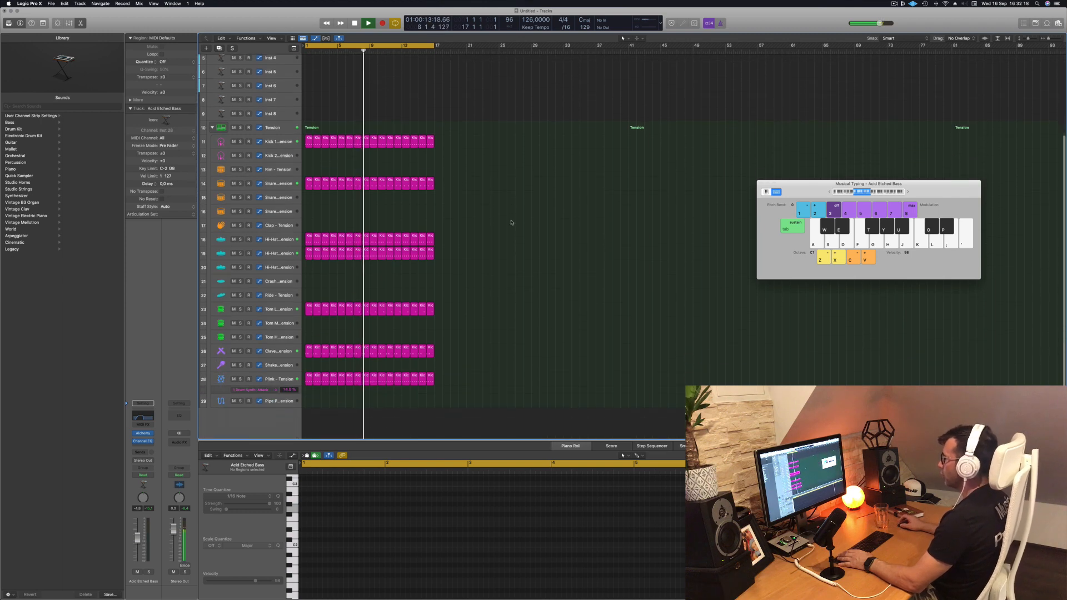
key(Return)
click(309, 182)
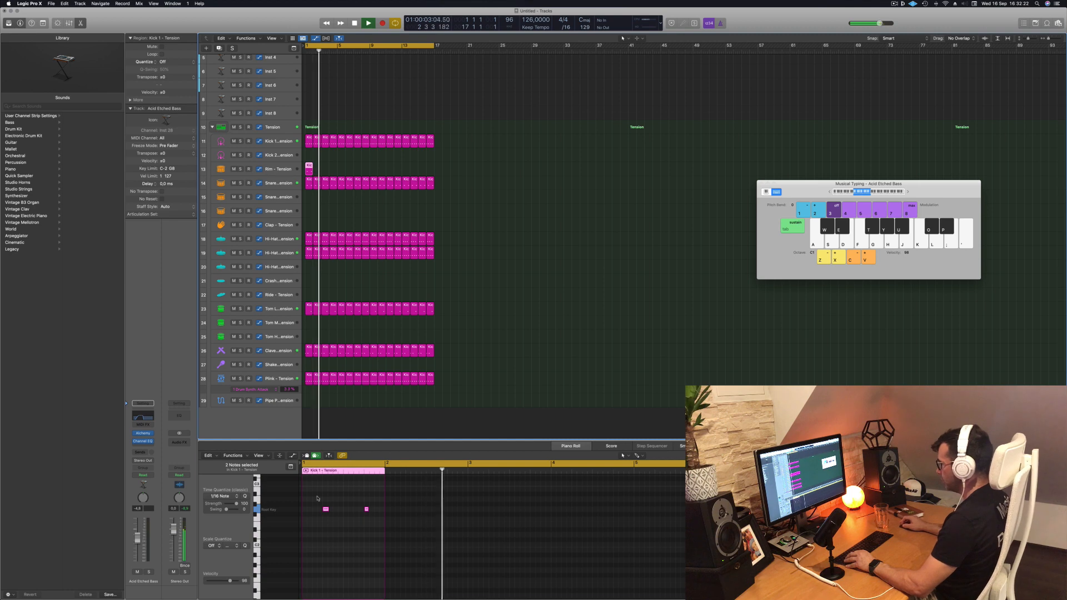
drag(317, 497, 401, 532)
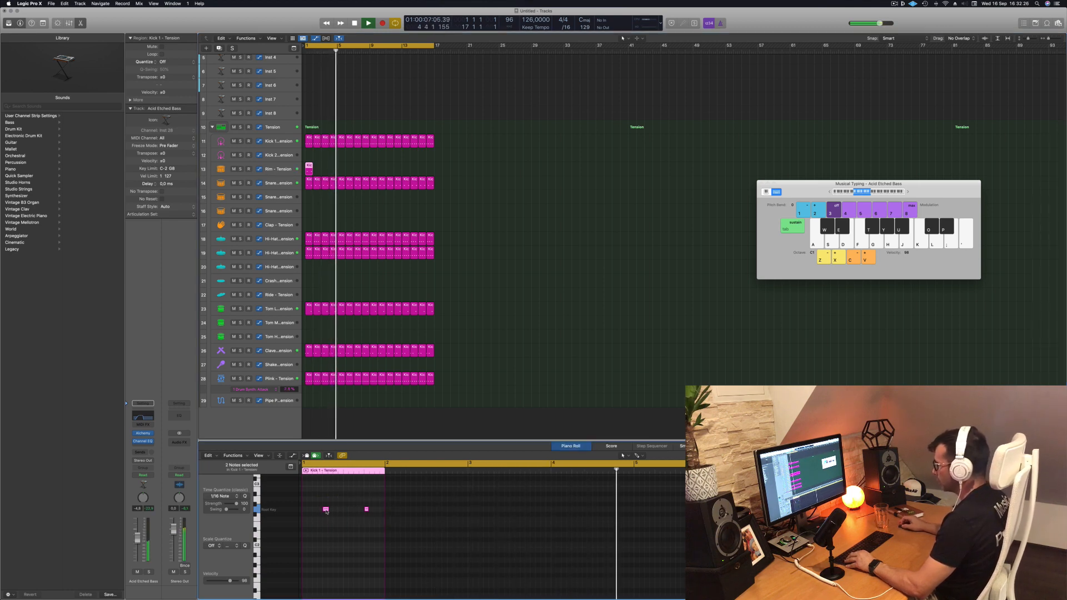
drag(325, 510, 311, 513)
key(space)
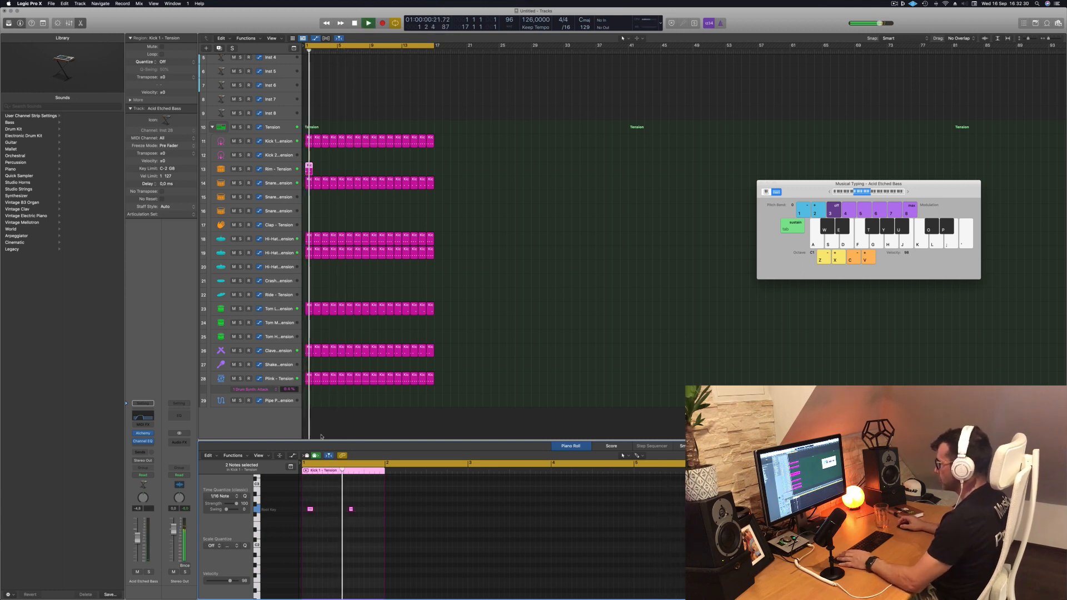
Select the Rim - Tension track and replace the region's second note with a copy of the first note placed slightly earlier
click(283, 174)
key(space)
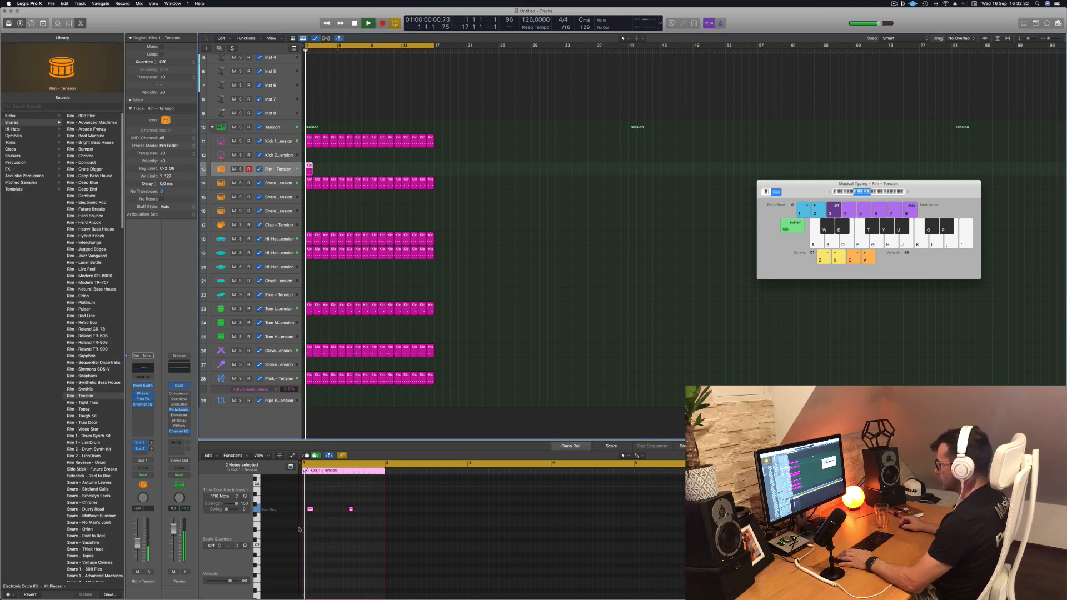
drag(339, 493, 364, 518)
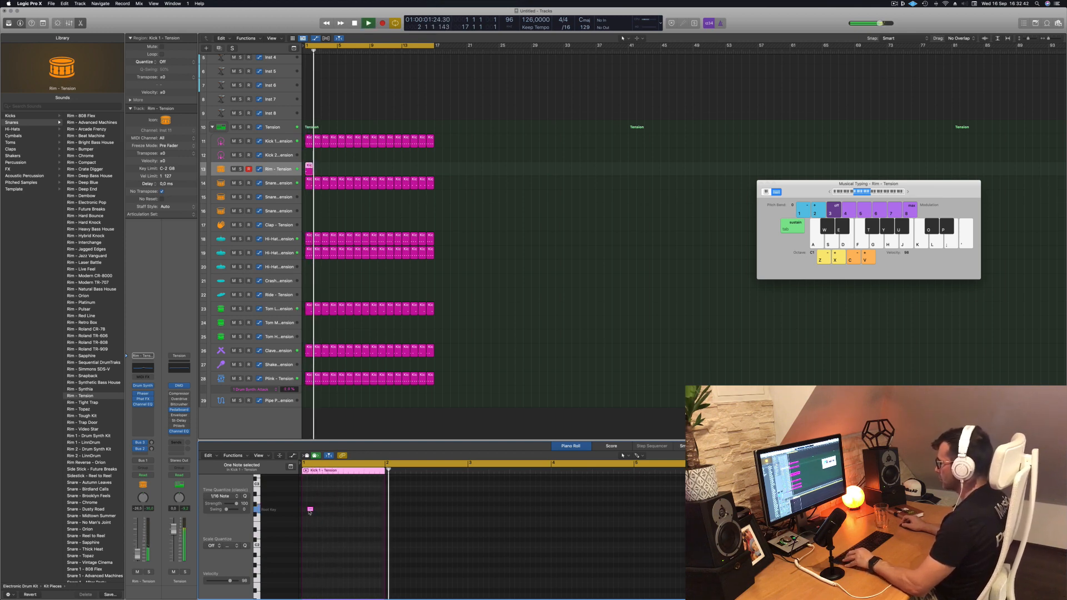
drag(310, 511, 341, 511)
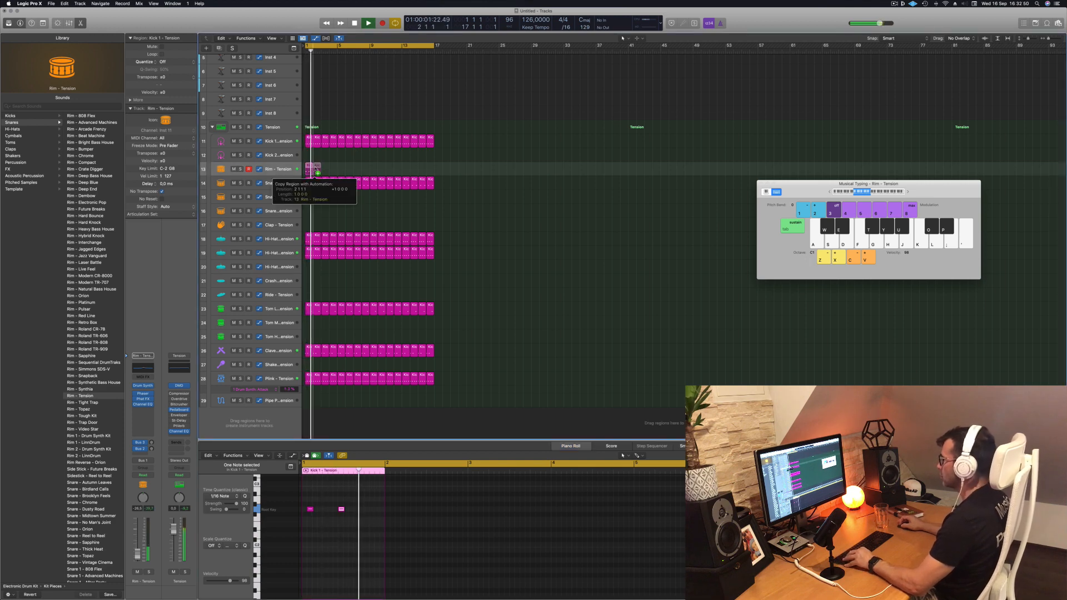
Repeat the edited rim region along the Rim - Tension track up to bar 17
key(super+r)
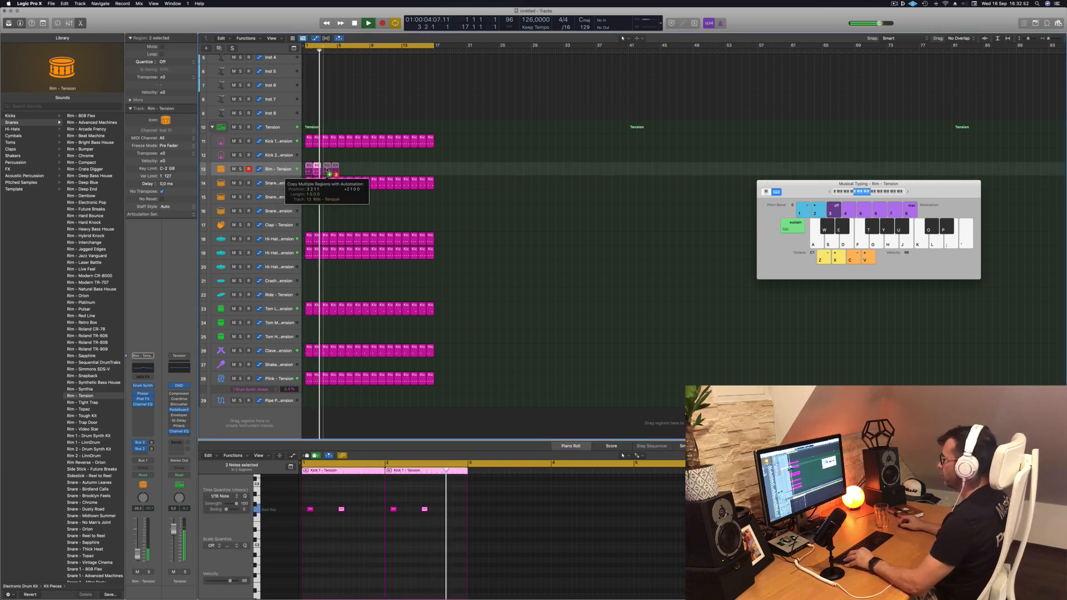
key(super+r)
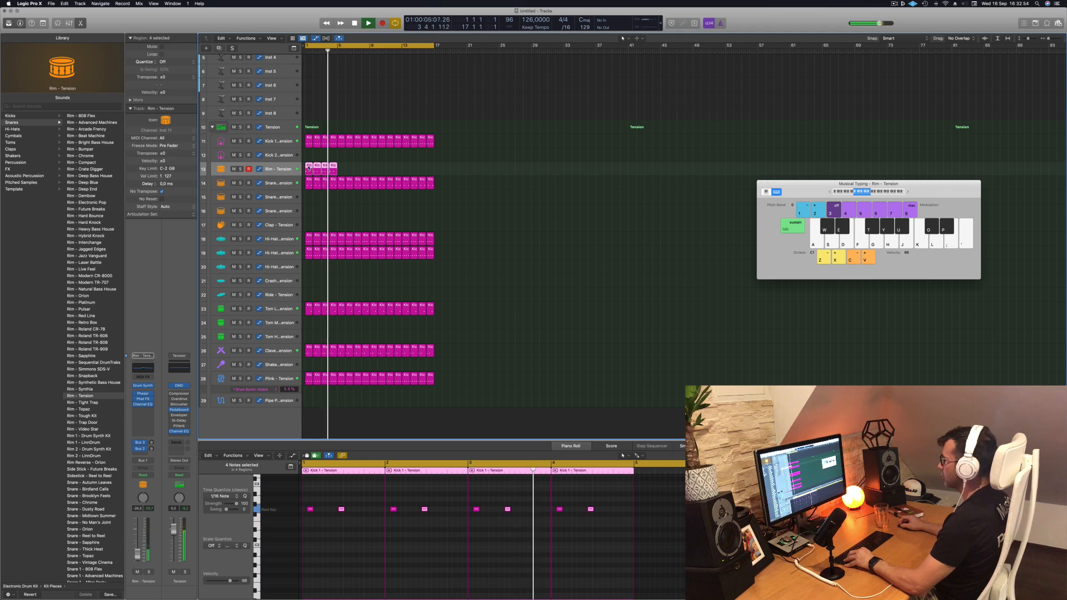
key(super+r)
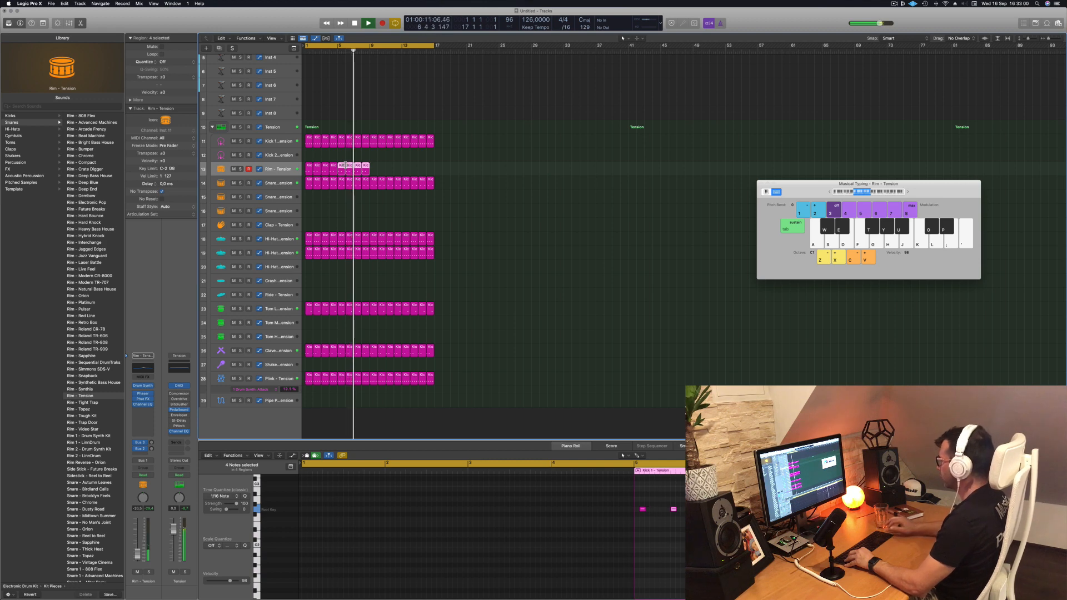
key(shift+super+a)
drag(335, 168, 372, 175)
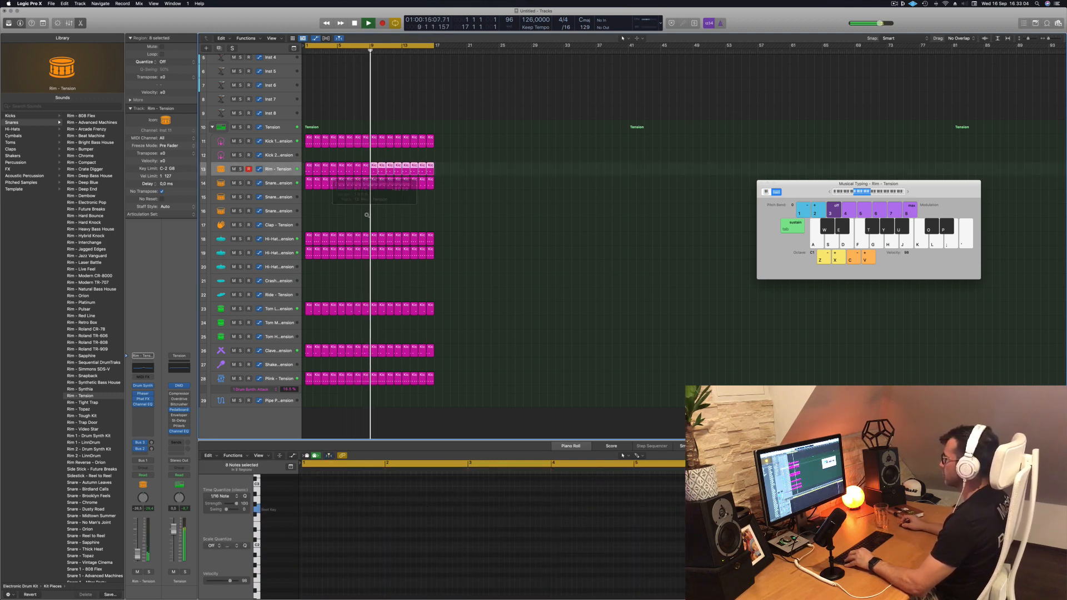
click(342, 217)
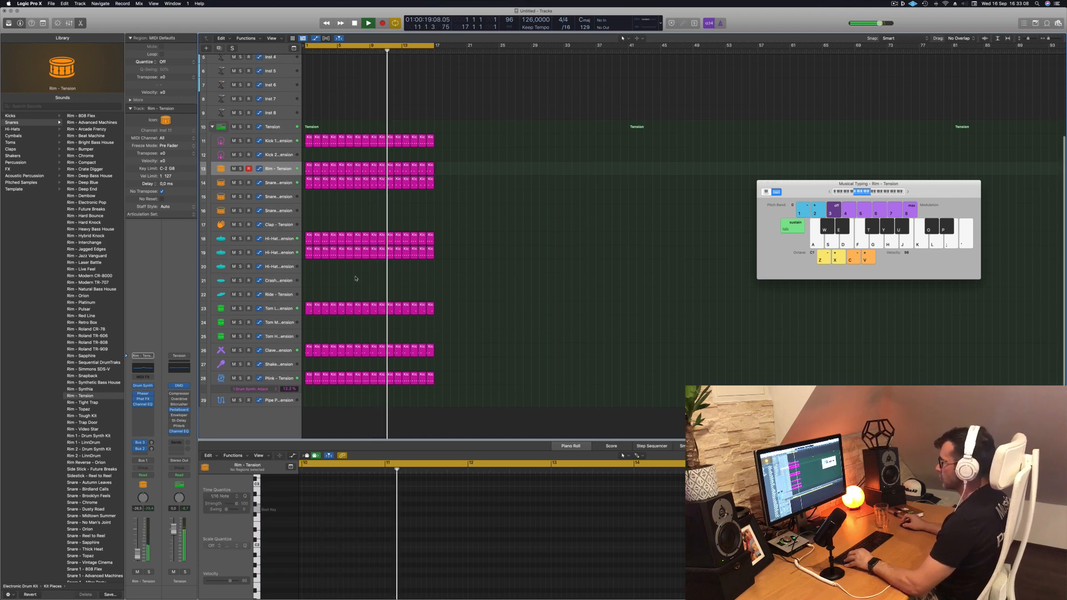
Copy the first hi-hat region onto the Ride - Tension track, thin it to four hits and move them to the ride's pitch
click(309, 255)
drag(309, 256, 309, 295)
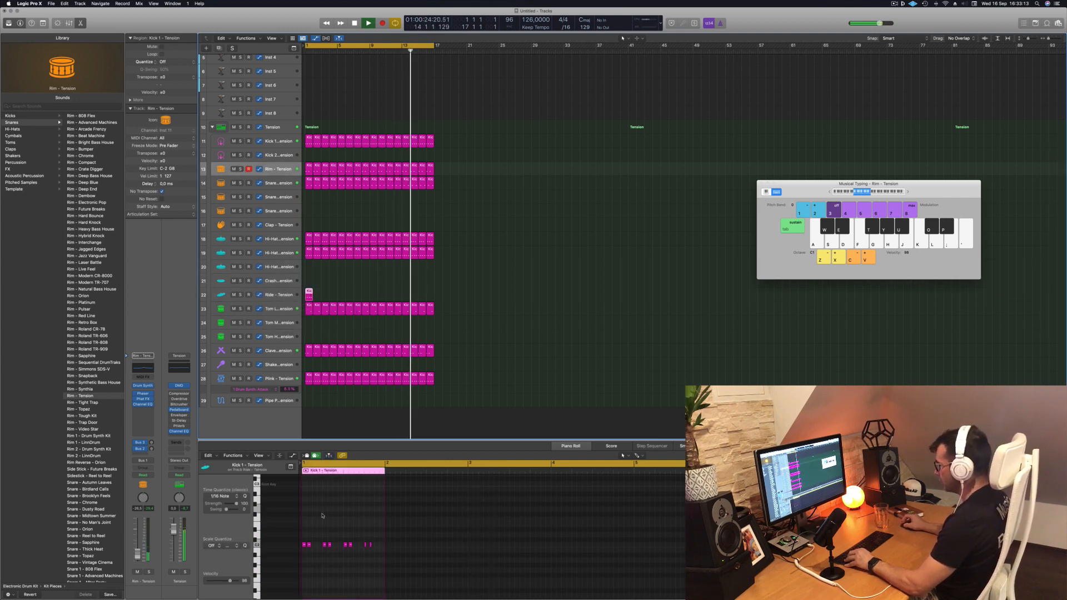
click(310, 545)
key(Delete)
mouse_move(311, 552)
mouse_down()
mouse_move(333, 547)
mouse_move(296, 557)
mouse_up()
key(Delete)
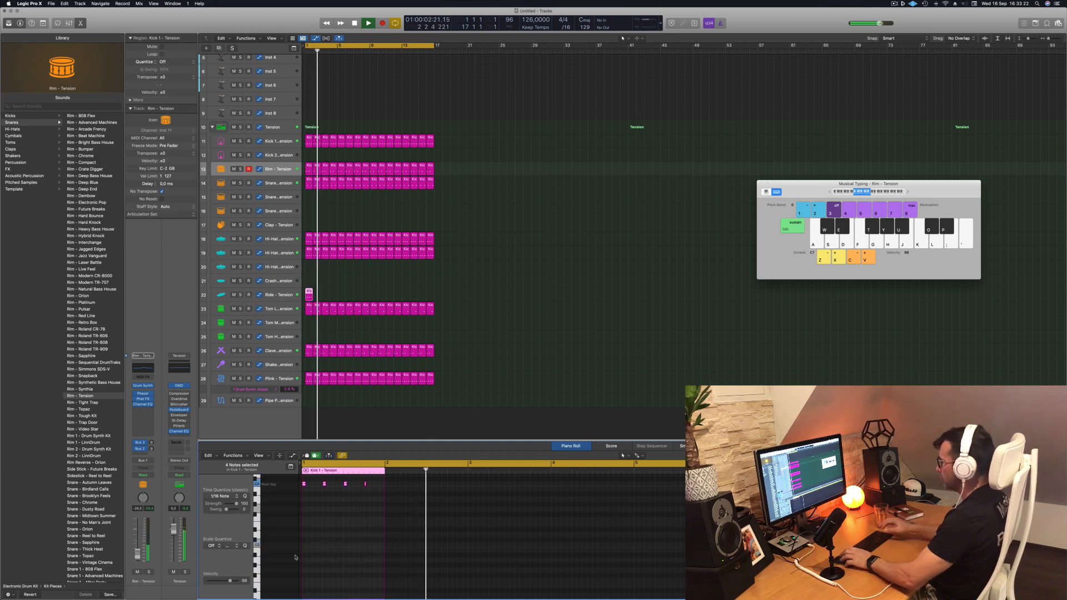
Select the Ride - Tension track, restart playback and load the Ride - Advanced Machines sound
click(281, 295)
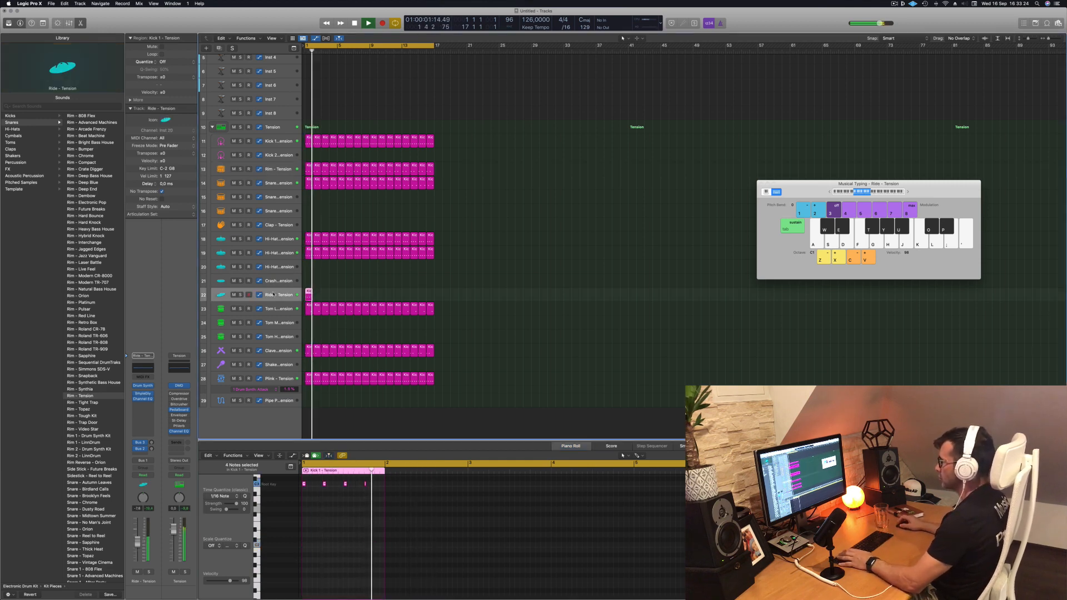
key(Return)
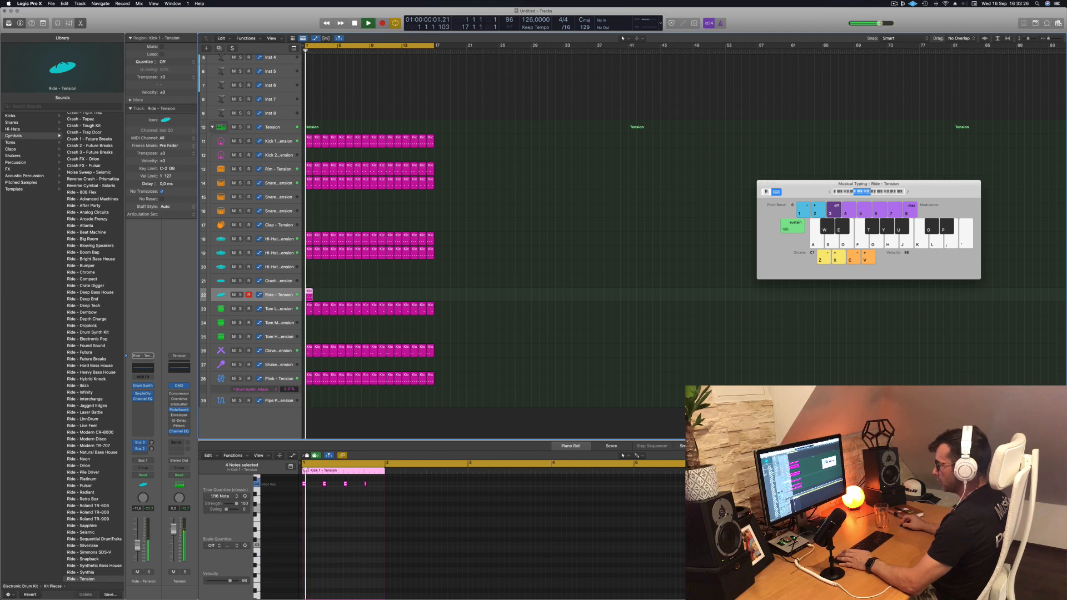
key(Return)
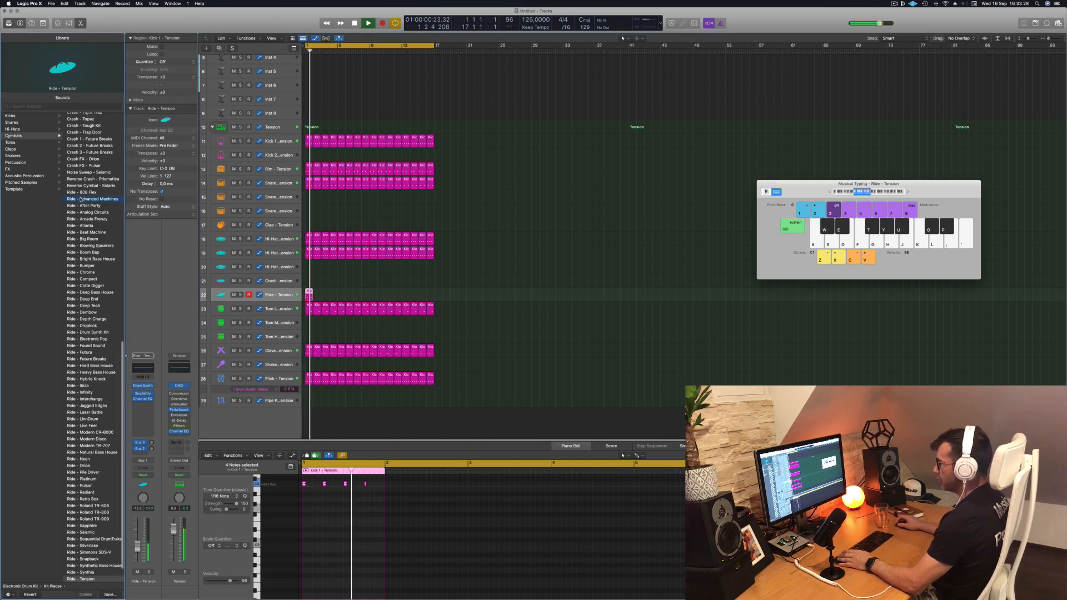
click(80, 199)
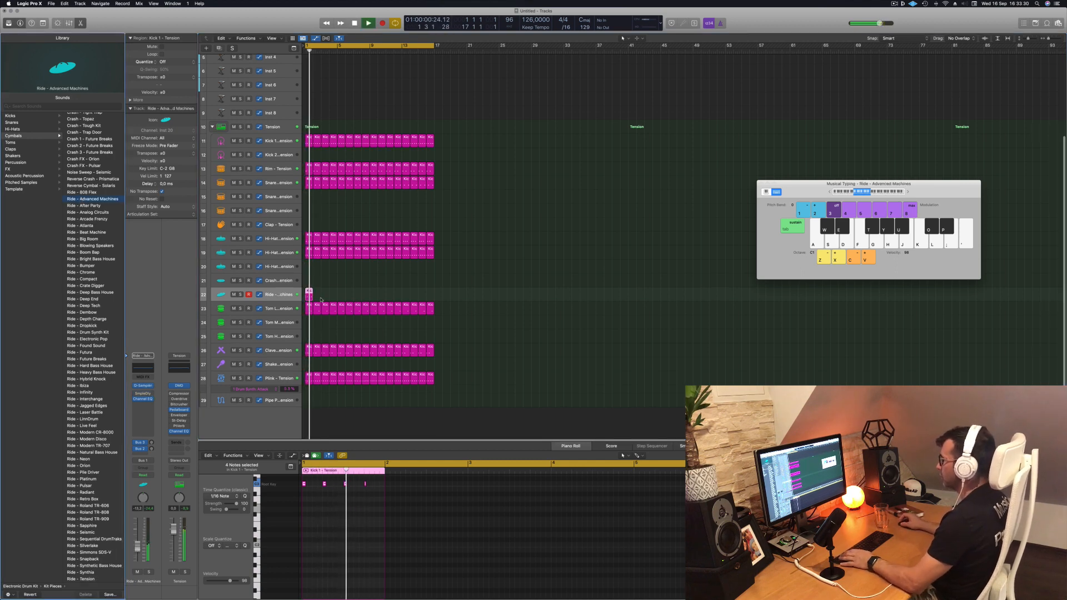
Repeat the ride region up to bar 17 and change the ride track's sound to Ride - Atlanta
drag(310, 295, 381, 297)
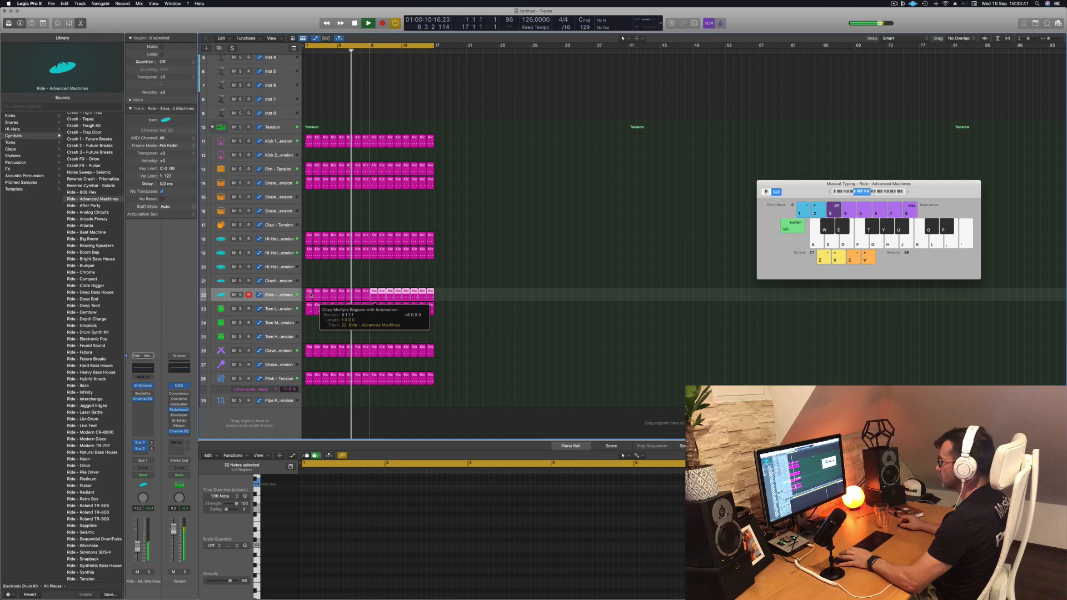
click(273, 296)
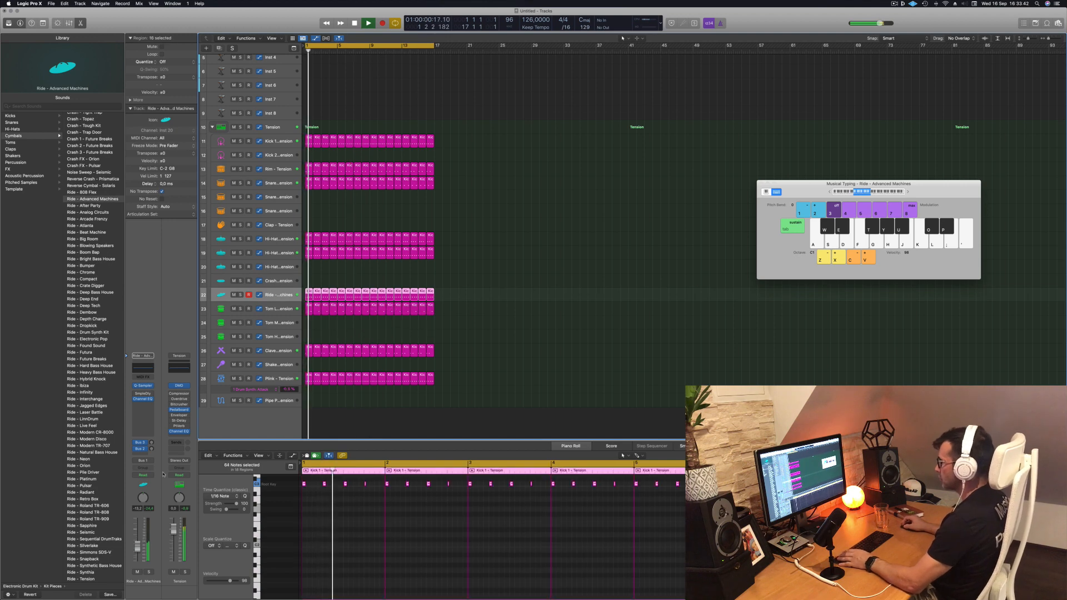
click(91, 207)
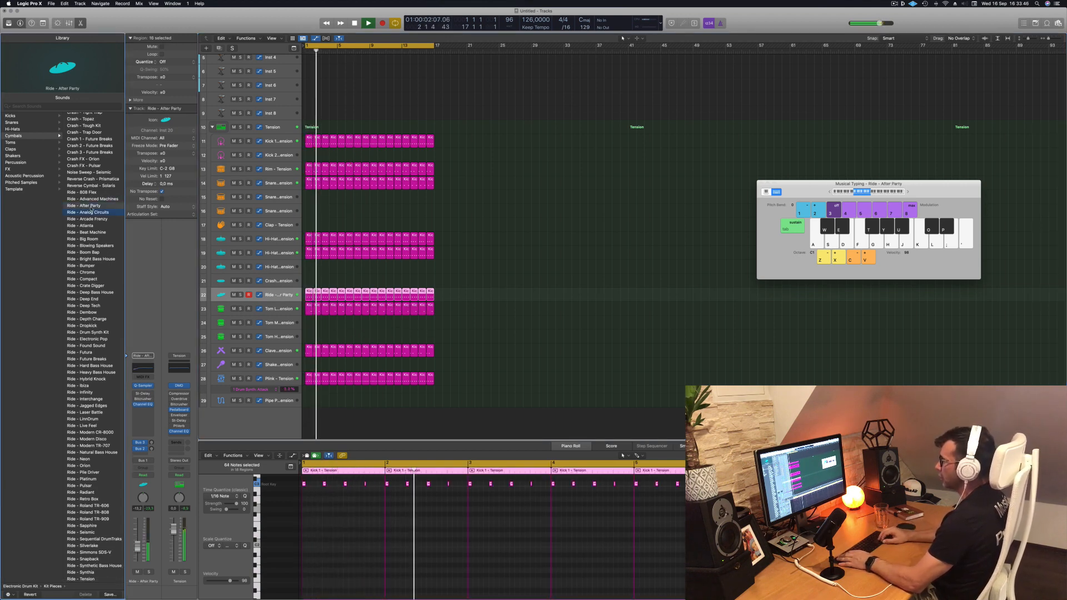
key(Down)
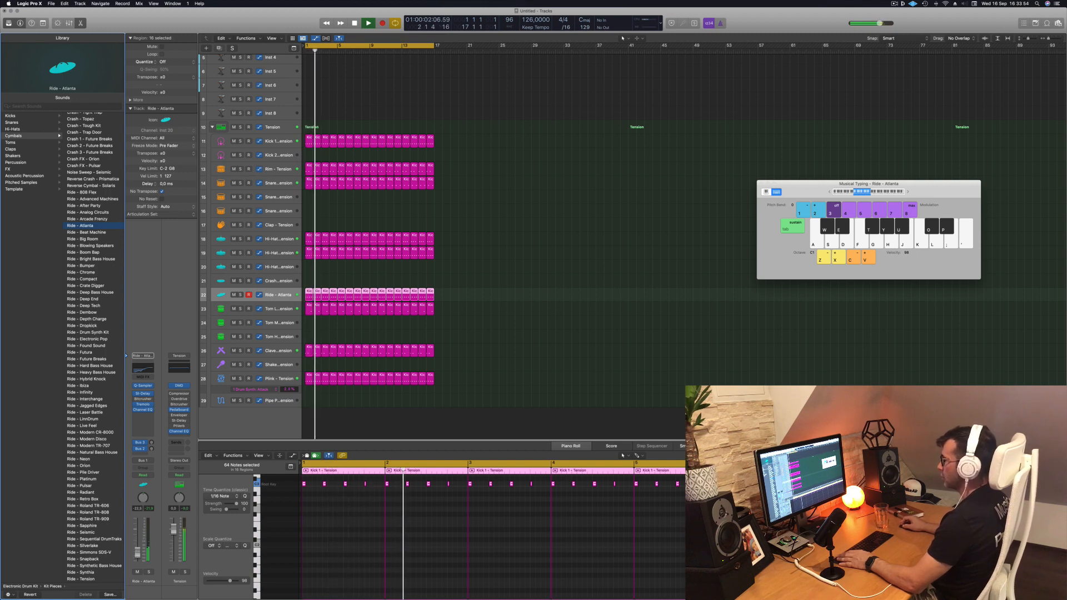
Set the low cut in the ride track's Channel EQ to 2500 Hz at 24 dB/Oct, close the EQ and deselect the regions
click(142, 368)
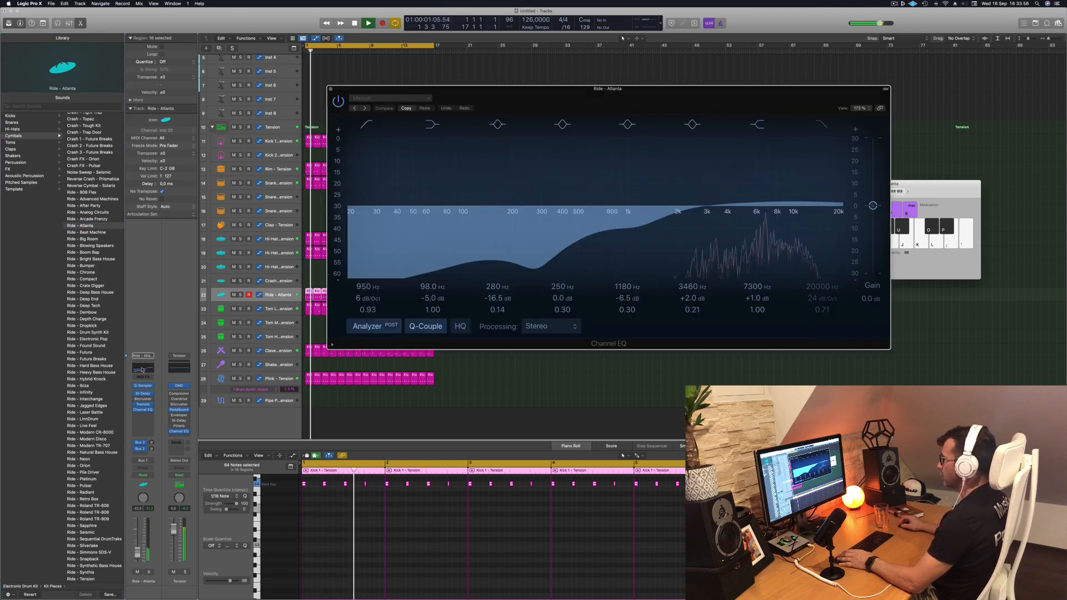
drag(624, 212, 723, 212)
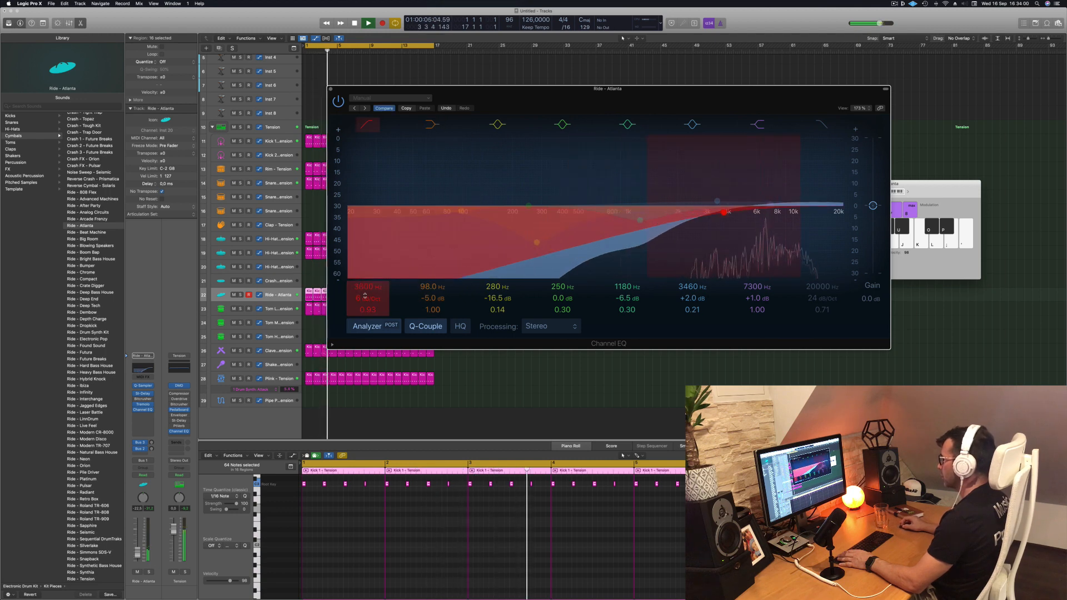
drag(367, 299, 365, 287)
key(space)
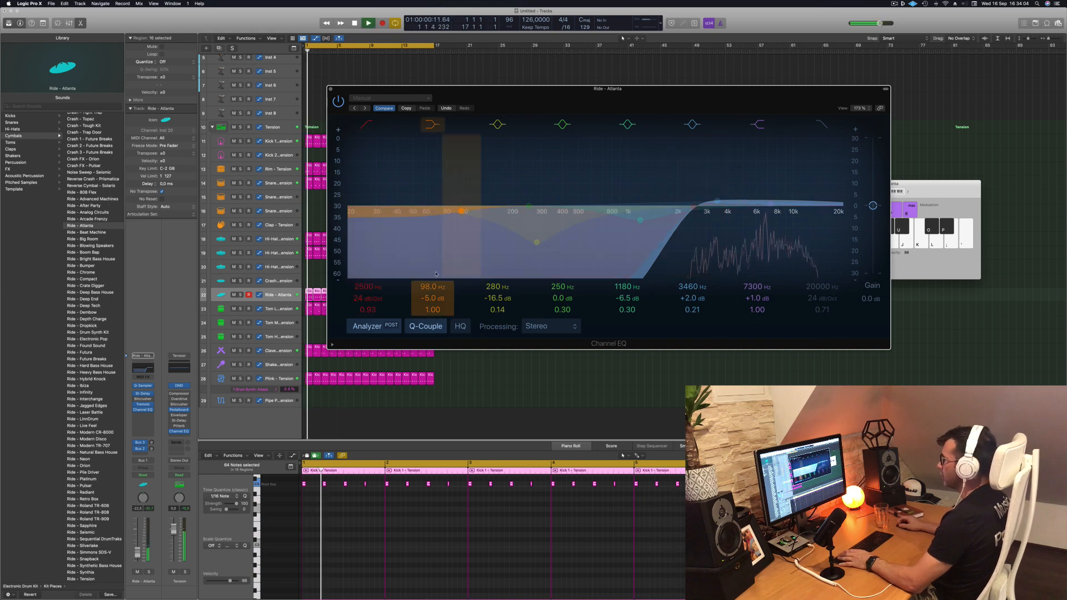
key(super+w)
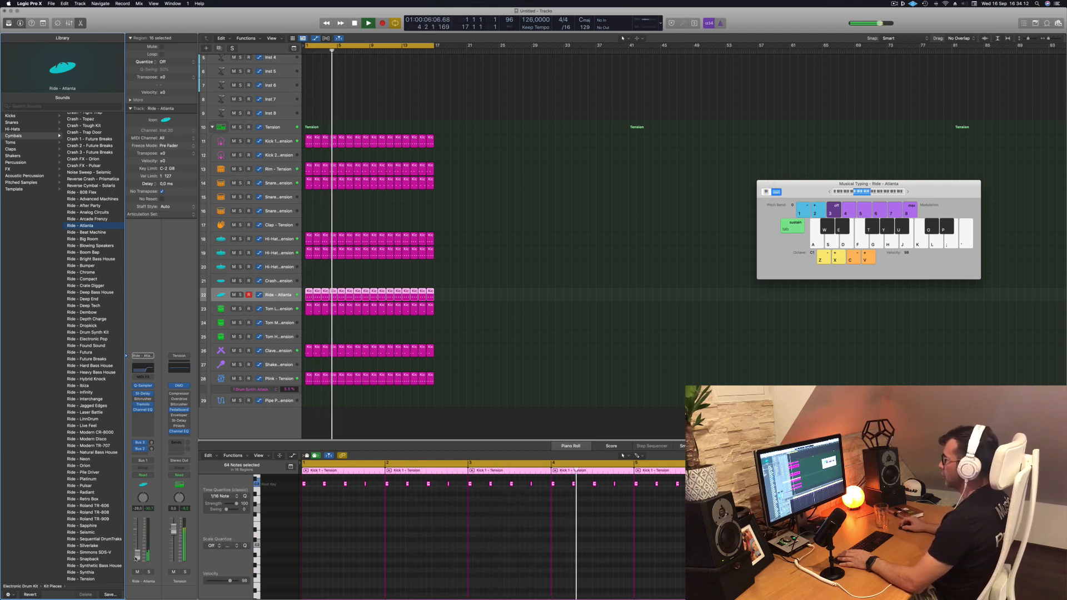
click(600, 271)
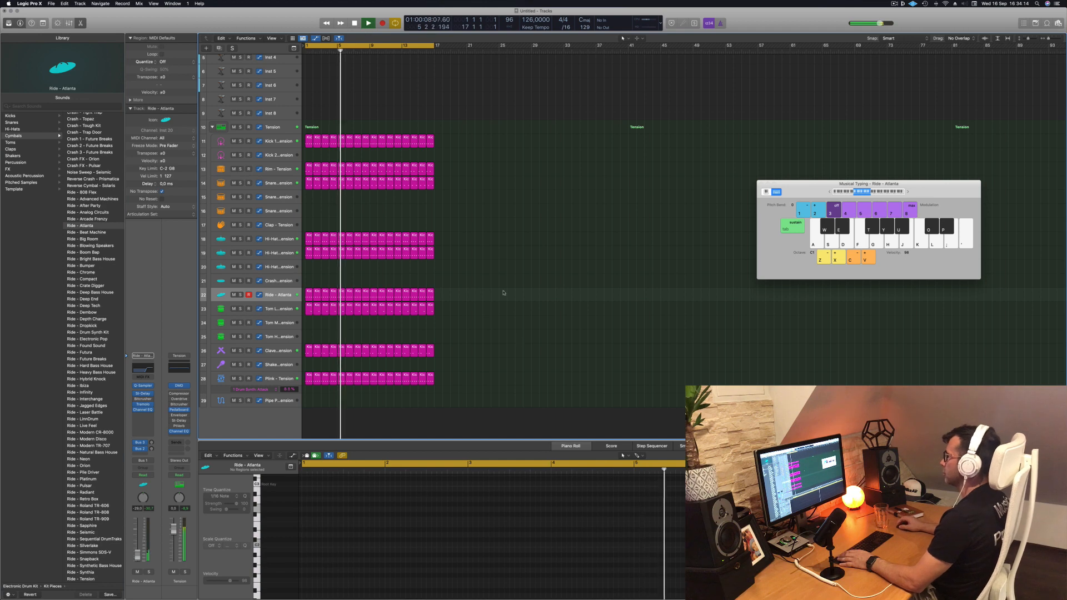
Copy the first ride region onto the Tom Mid - Tension track, restart playback and shift its four notes onto the offbeats
scroll(509, 251, up, 5)
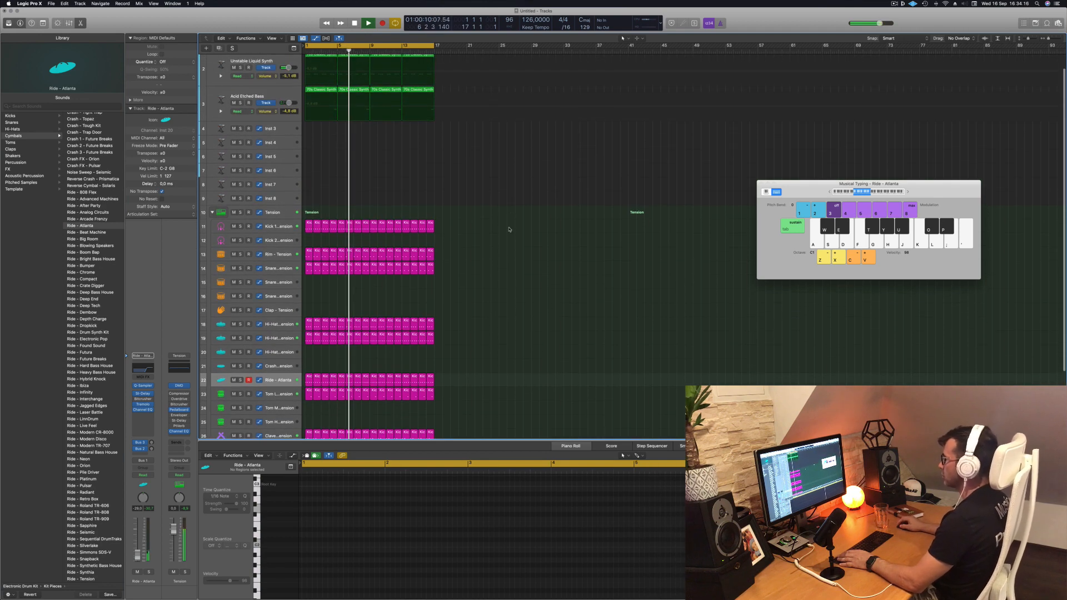
scroll(509, 228, down, 4)
scroll(510, 228, down, 1)
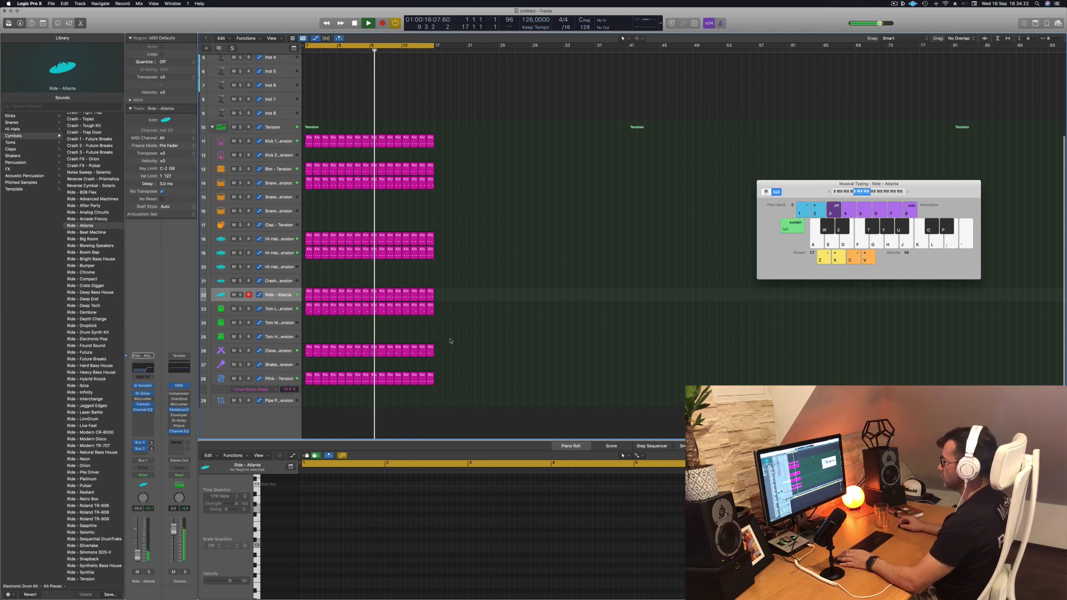
click(309, 295)
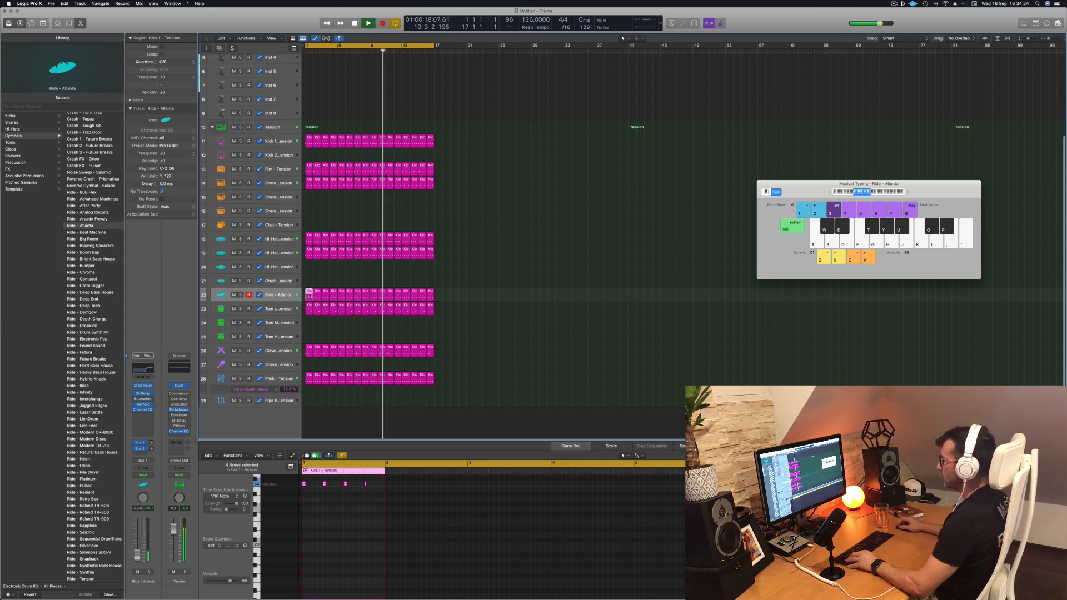
drag(309, 306, 309, 325)
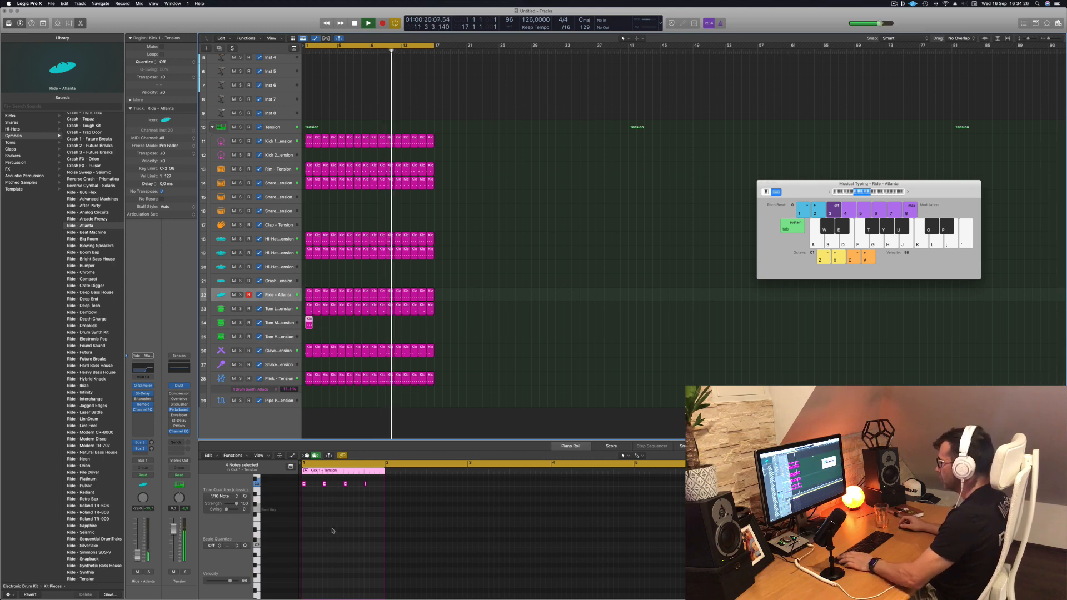
key(space)
key(shift+space)
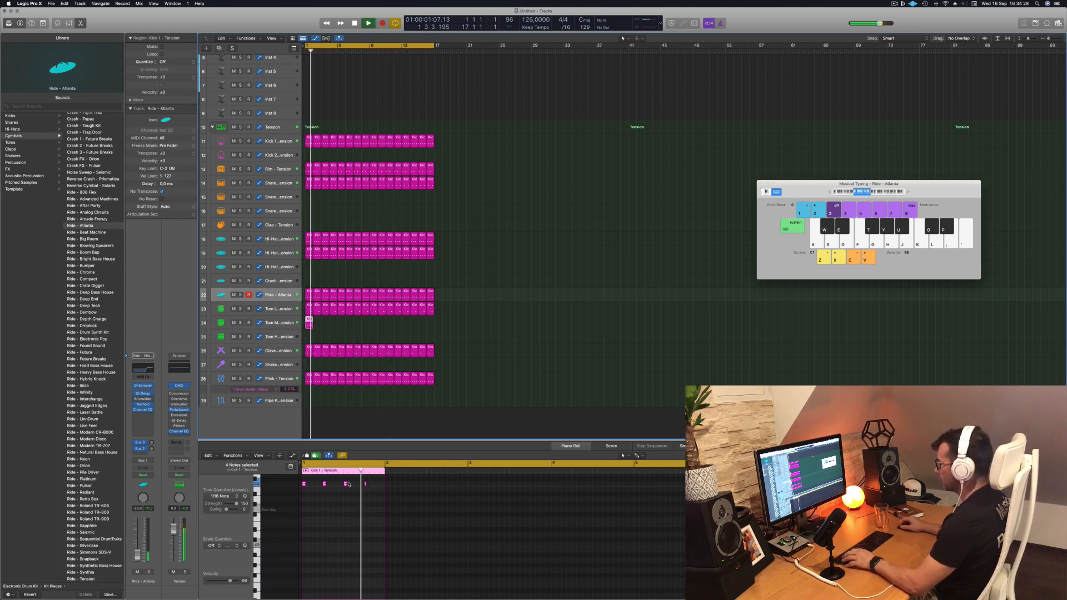
click(294, 487)
key(space)
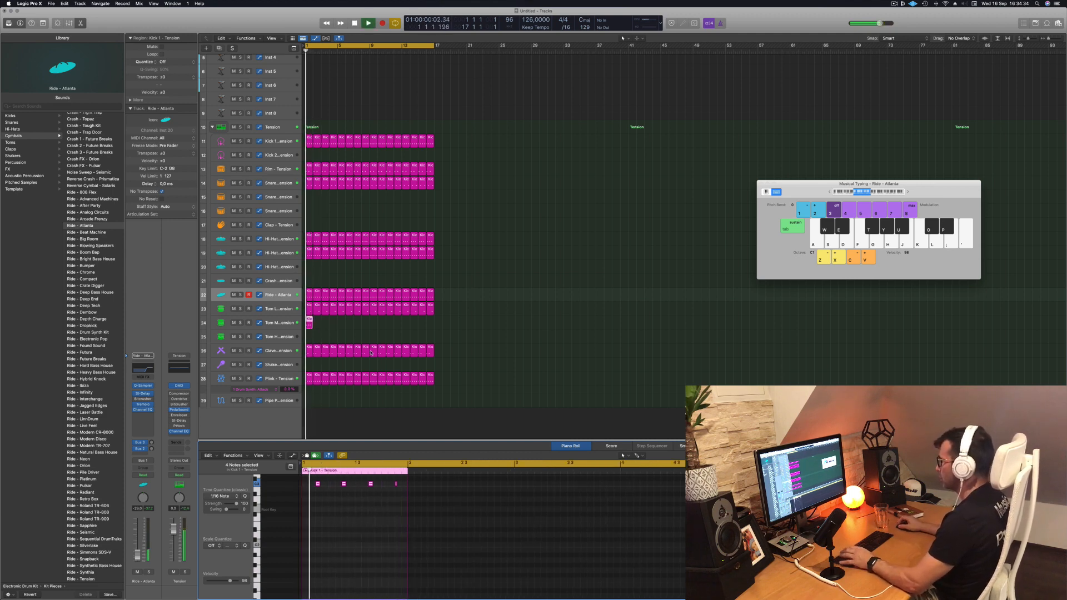
Lower the Pitch of the Tight Tom in the Tom Mid - Tension track's Drum Synth and move the synth window aside
click(267, 324)
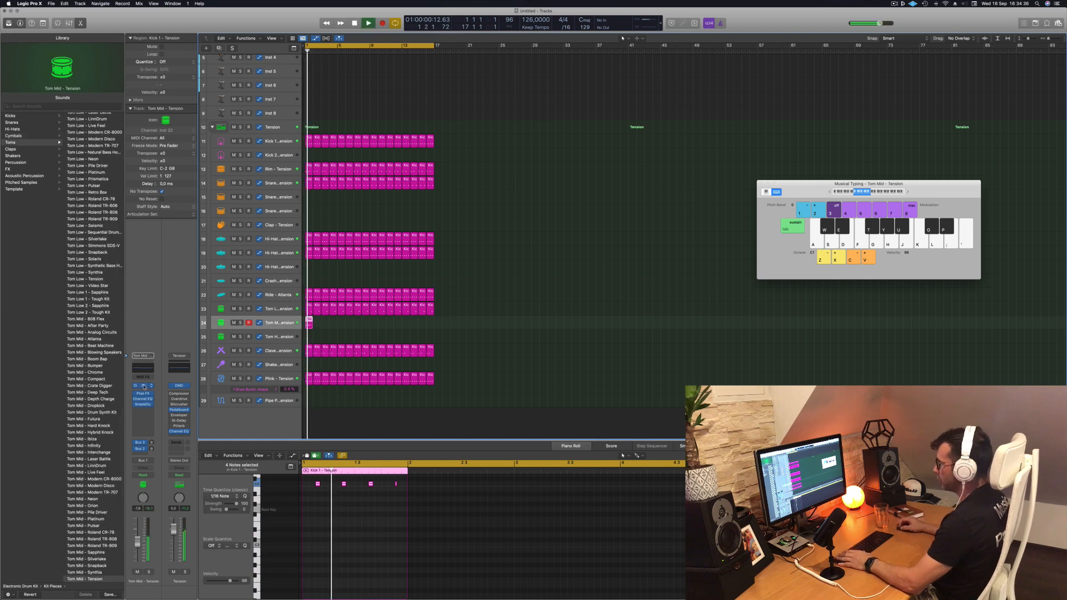
click(143, 386)
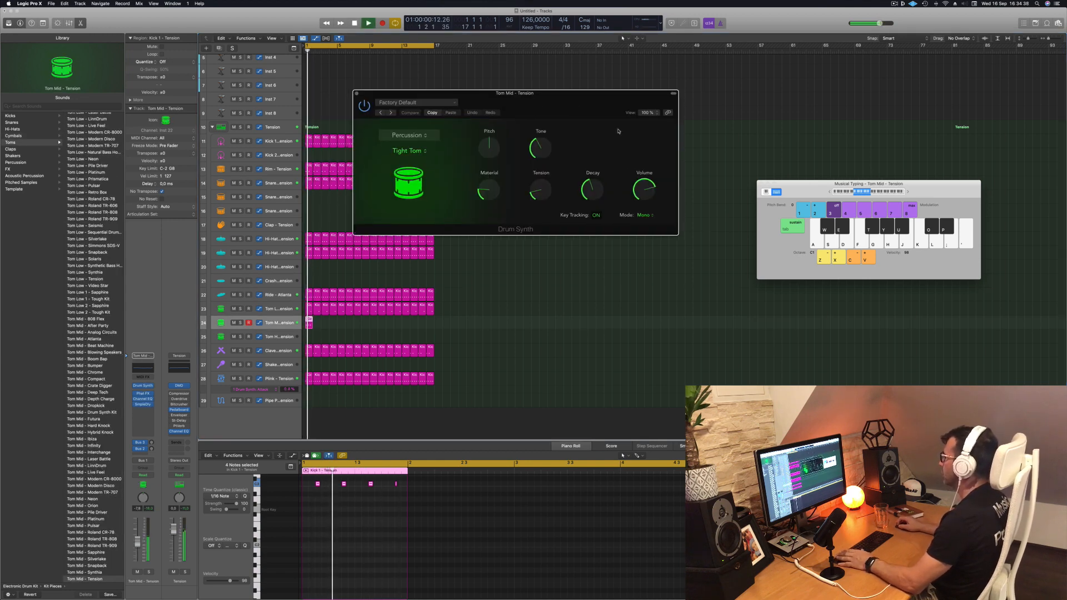
drag(531, 121, 725, 251)
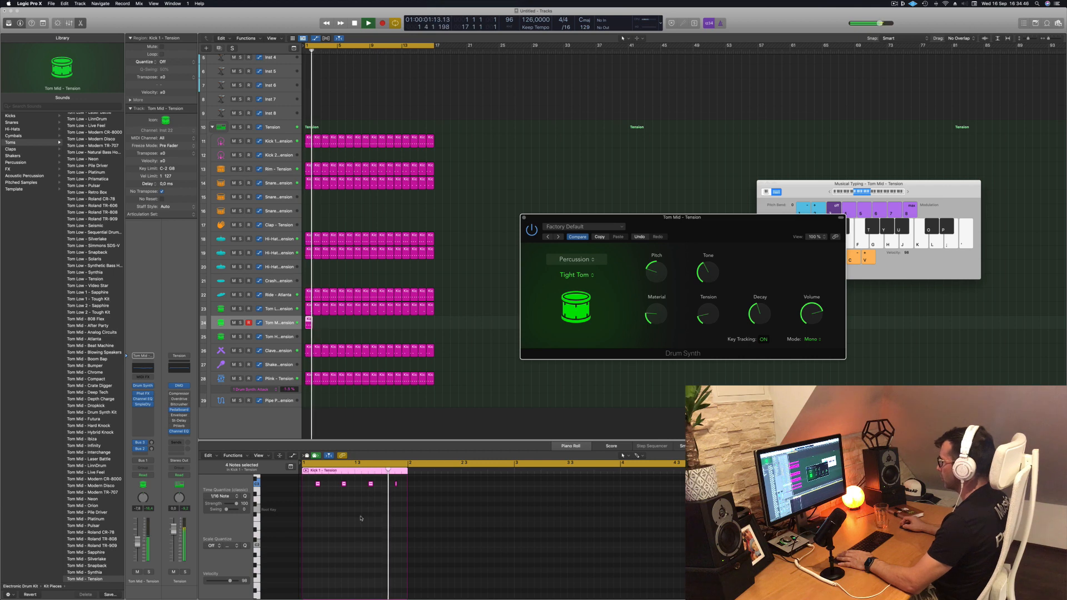
Repeat the tom region up to bar 17 and select all regions on the Tom Mid - Tension track
drag(309, 321, 373, 324)
shift+click(309, 321)
shift+click(309, 321)
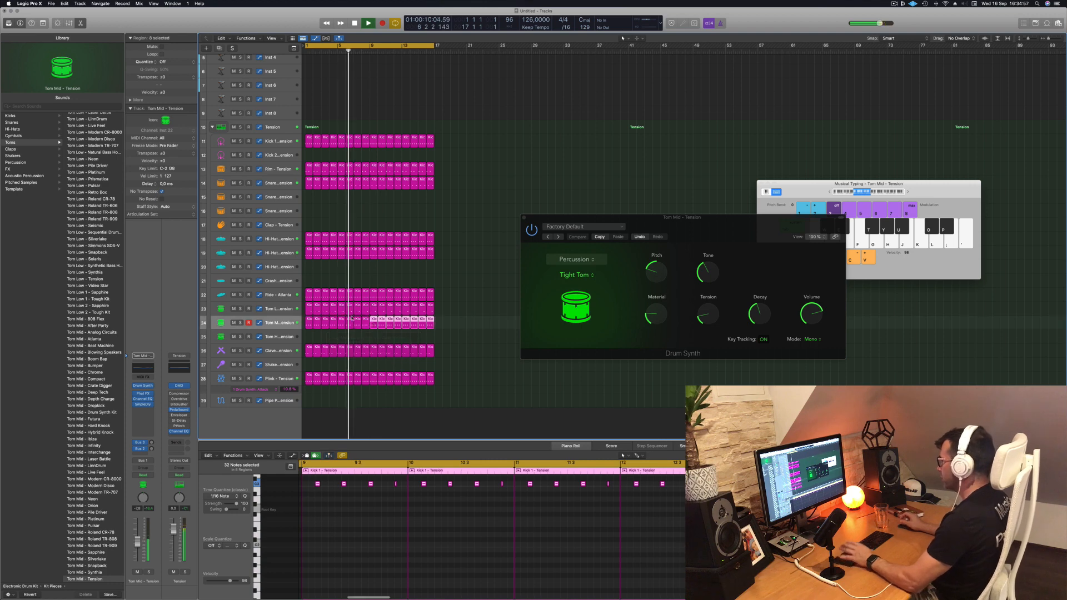
click(283, 323)
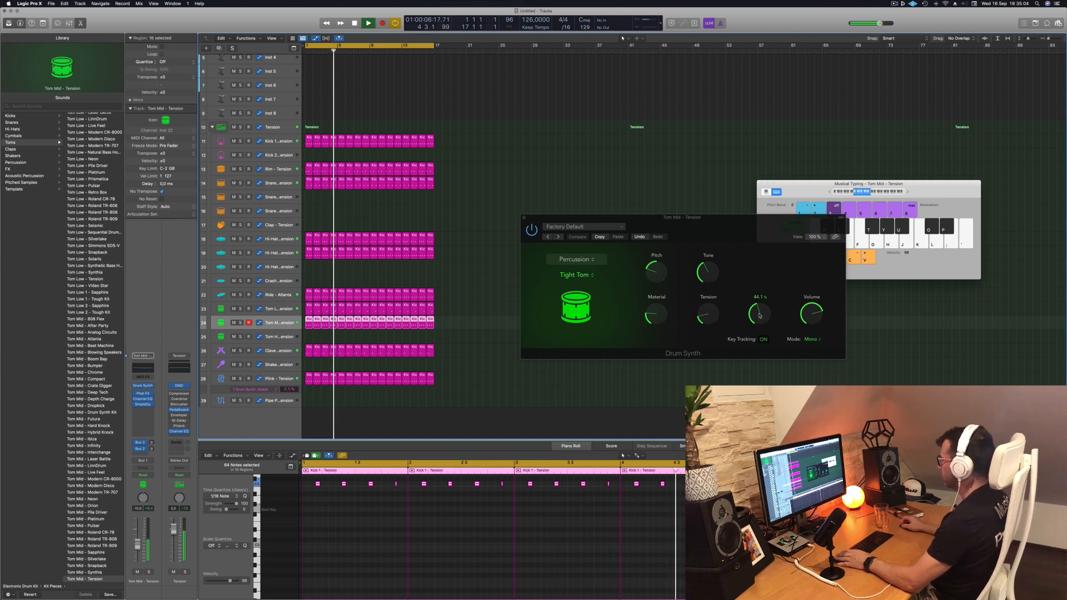
Shorten the Tight Tom's Decay slightly, restart playback and lower the Tom Mid - Tension track's volume
drag(759, 316, 759, 321)
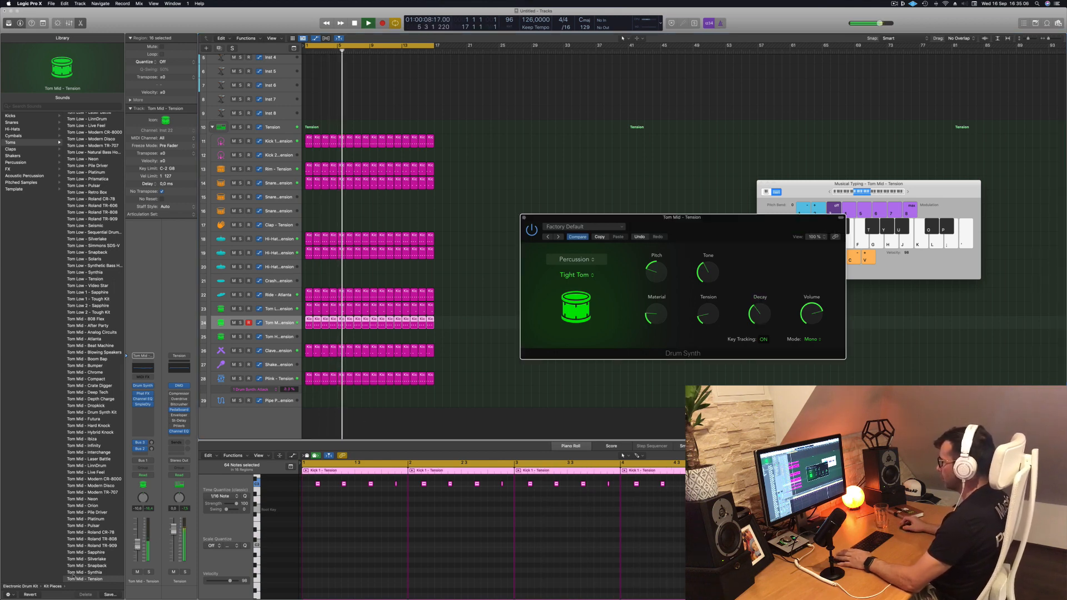
key(space)
key(space)
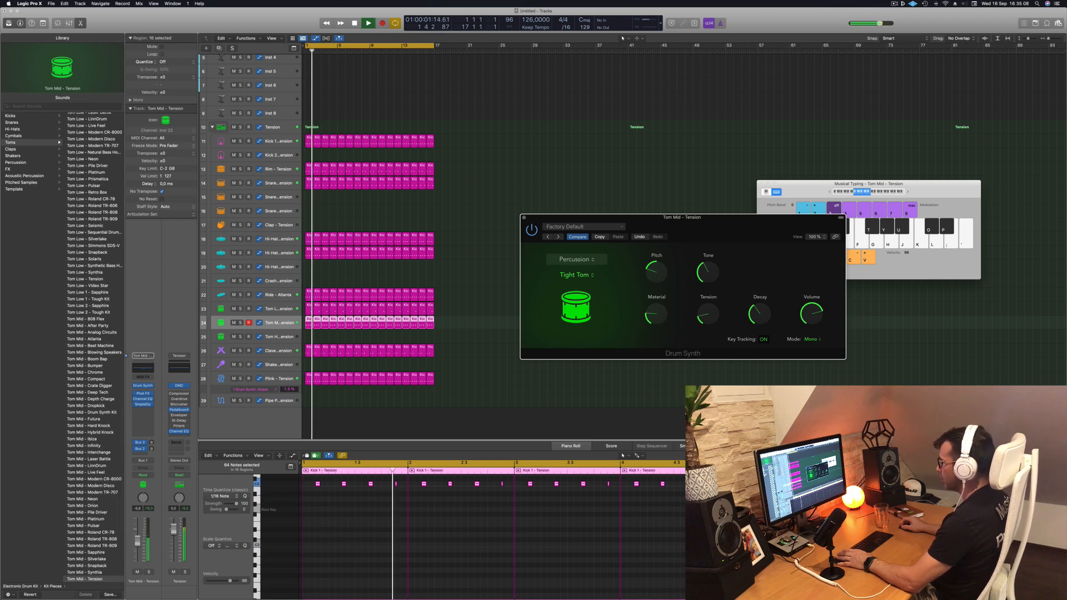
drag(138, 542, 137, 546)
Reposition the Drum Synth window, compare the mix with the mid tom muted and unmuted, and lower the tom's volume further
drag(695, 242, 677, 213)
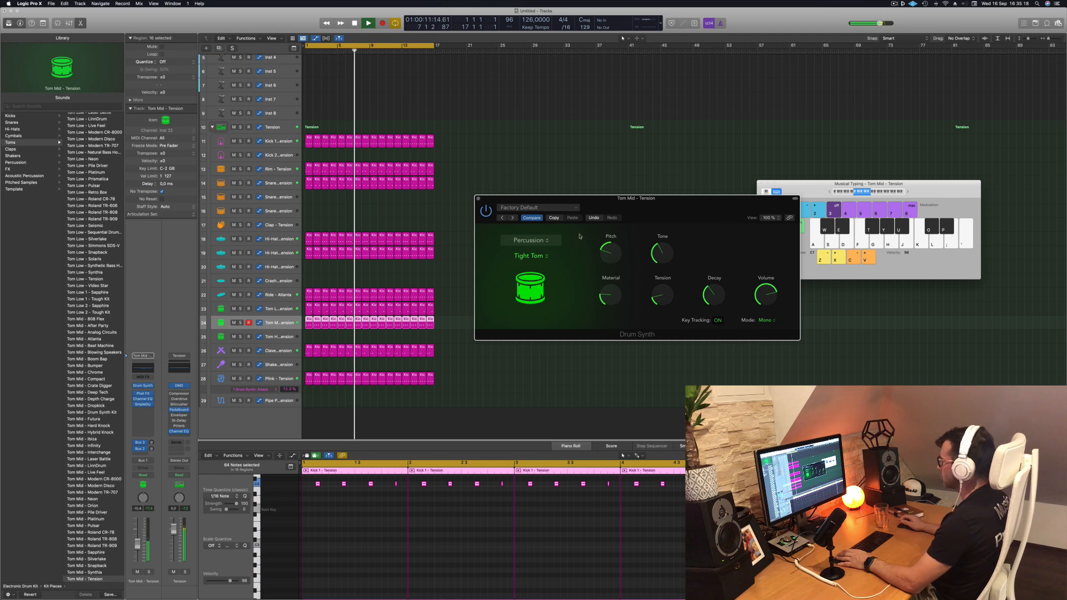
drag(580, 236, 560, 261)
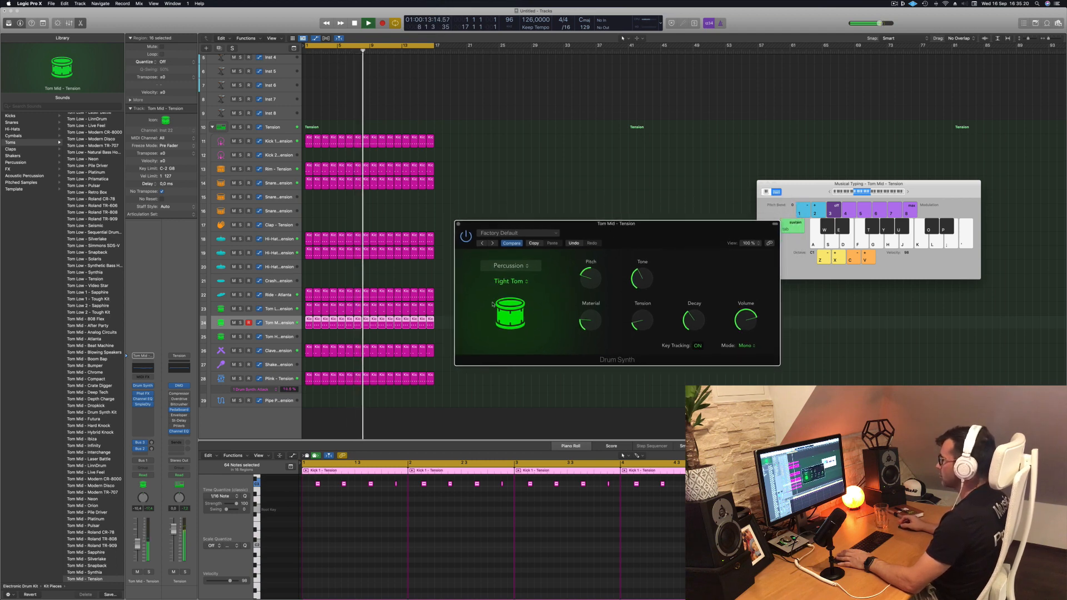
drag(641, 238, 666, 249)
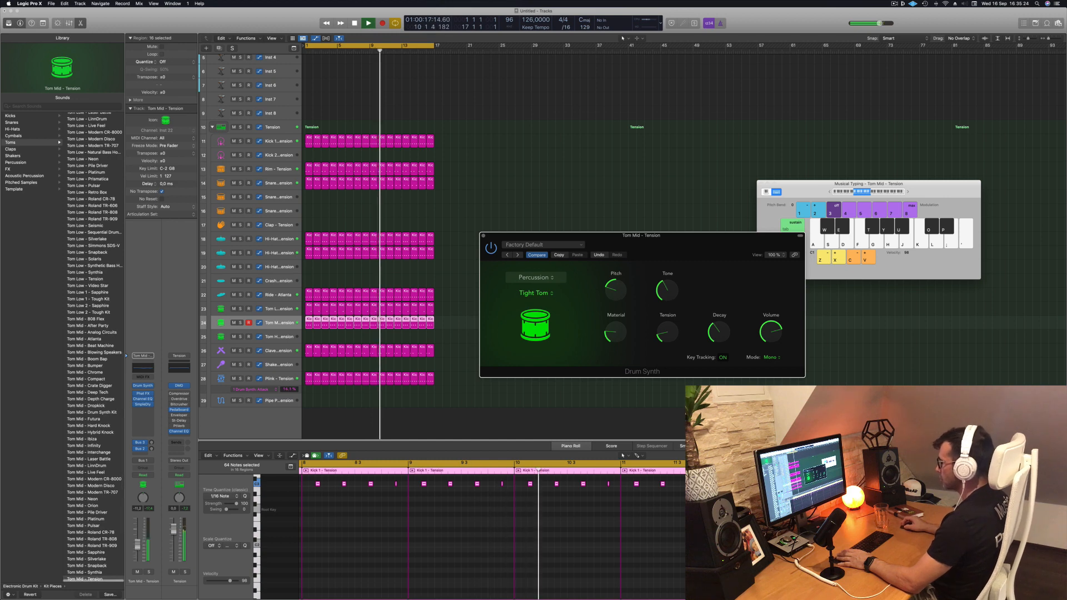
click(136, 572)
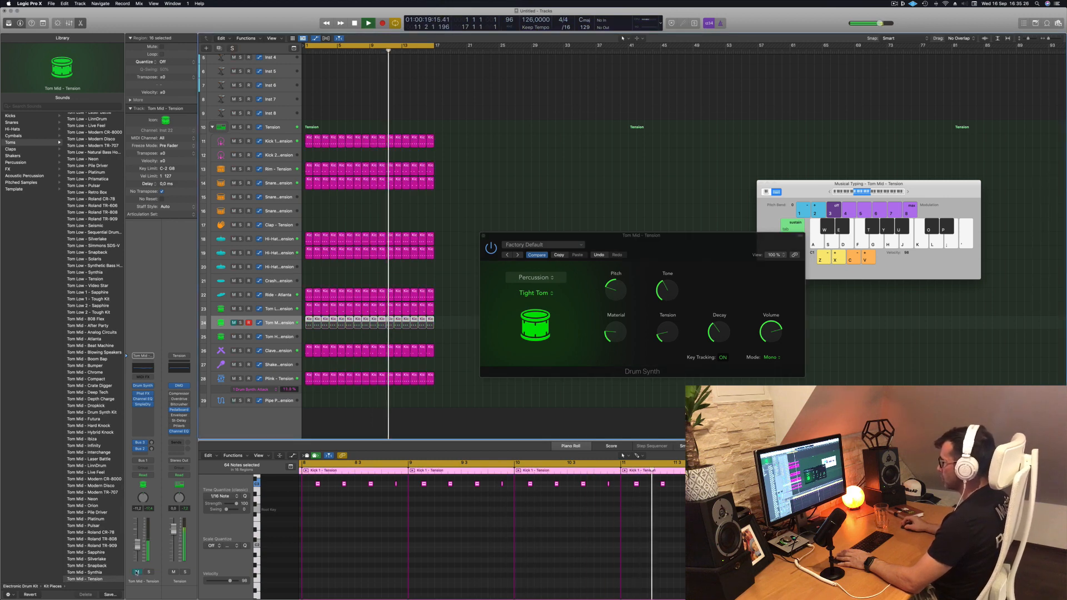
click(137, 572)
drag(138, 544, 138, 548)
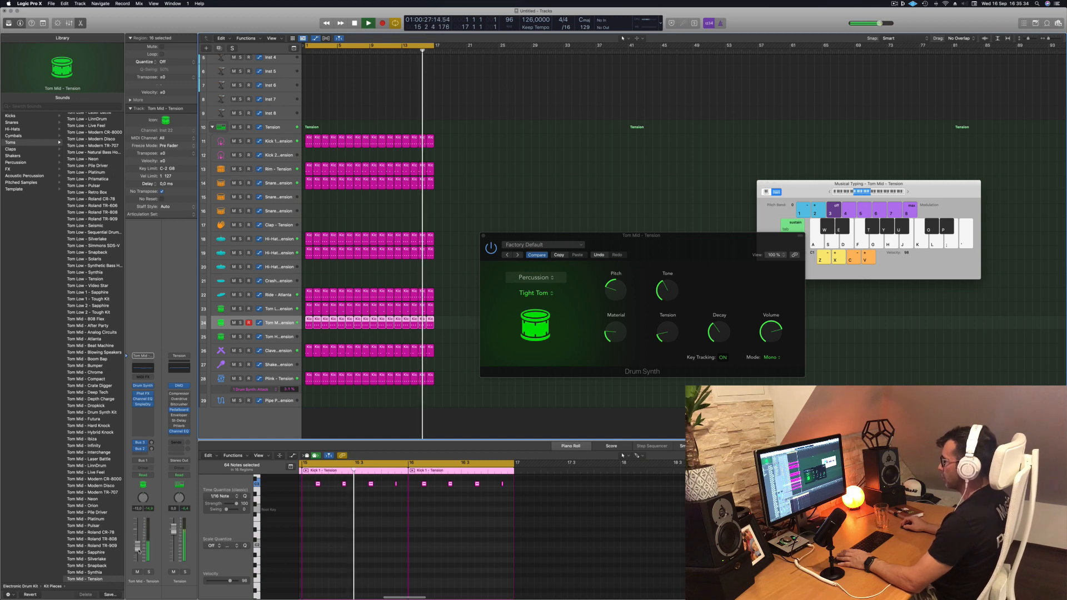
Deselect the tom regions and copy the first kick region onto the Snare 2 - Tension track
click(599, 155)
click(309, 139)
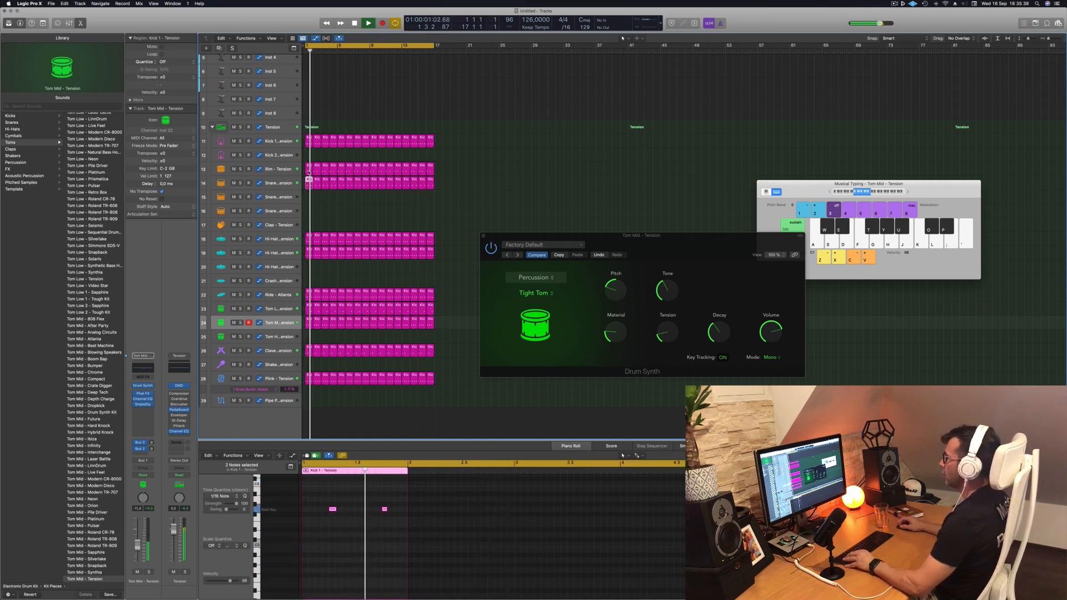
drag(310, 139, 301, 195)
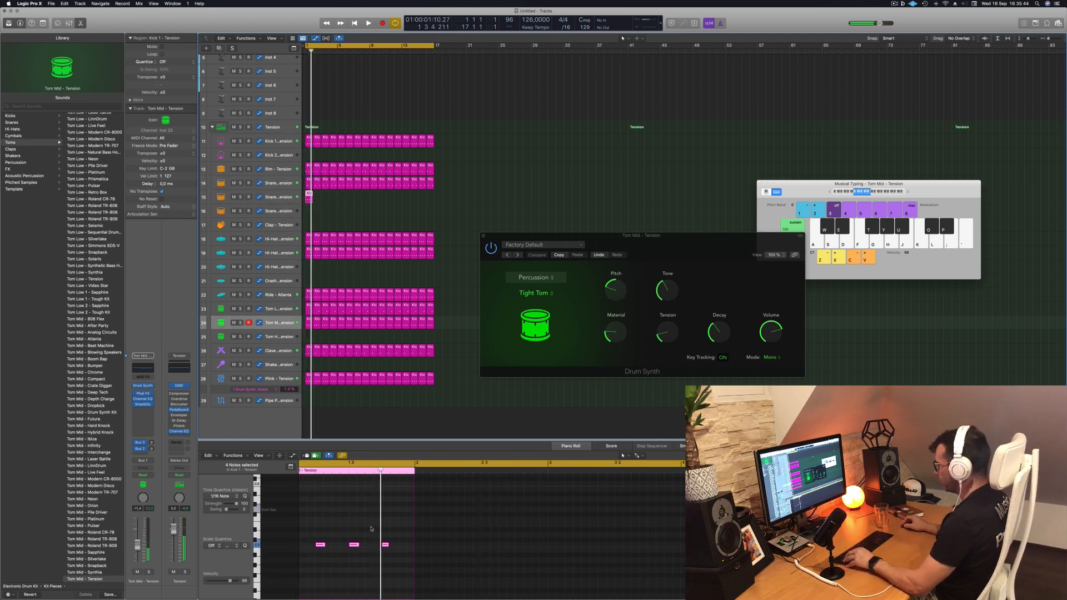
Duplicate the four notes in the copied Snare 2 region so every sixteenth-note step of the bar has a hit
scroll(384, 533, left, 2)
drag(421, 541, 321, 547)
key(space)
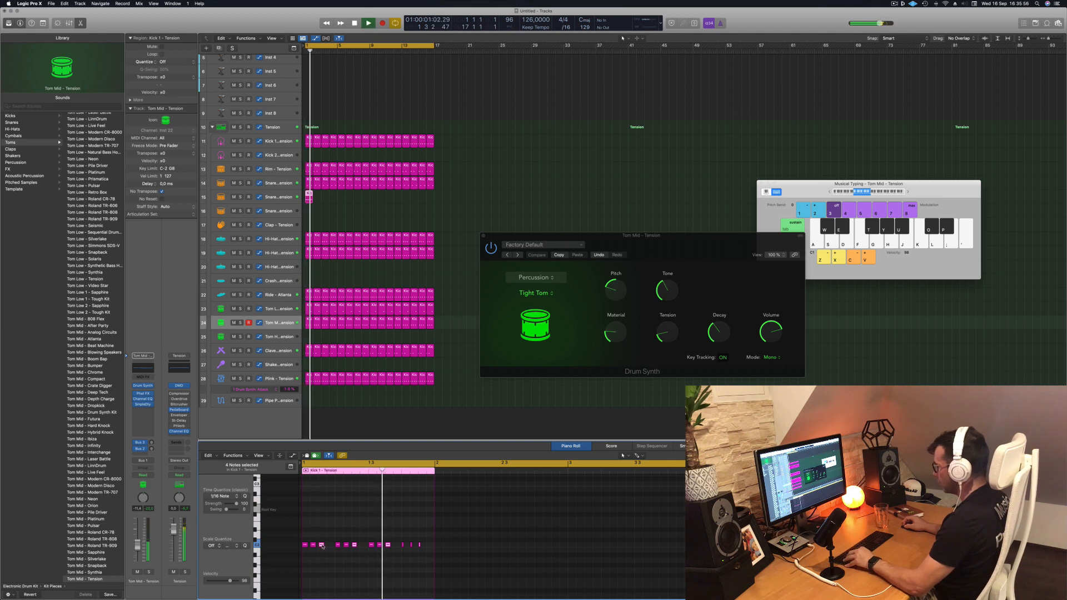
drag(322, 547, 331, 547)
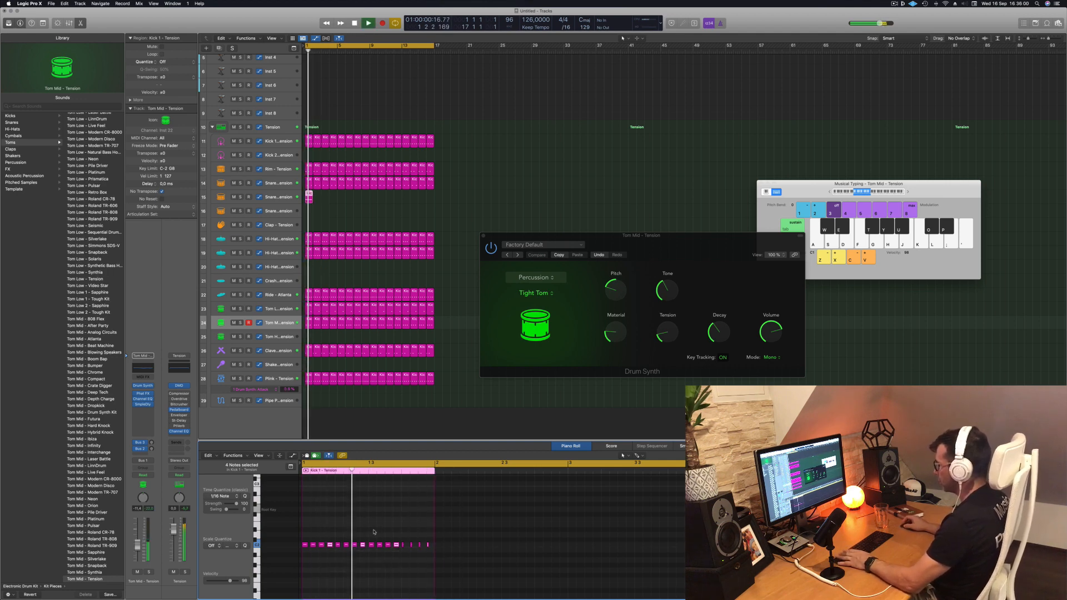
Select the Snare 2 - Tension track, restart playback and repeat its region up to bar 17
click(279, 196)
key(space)
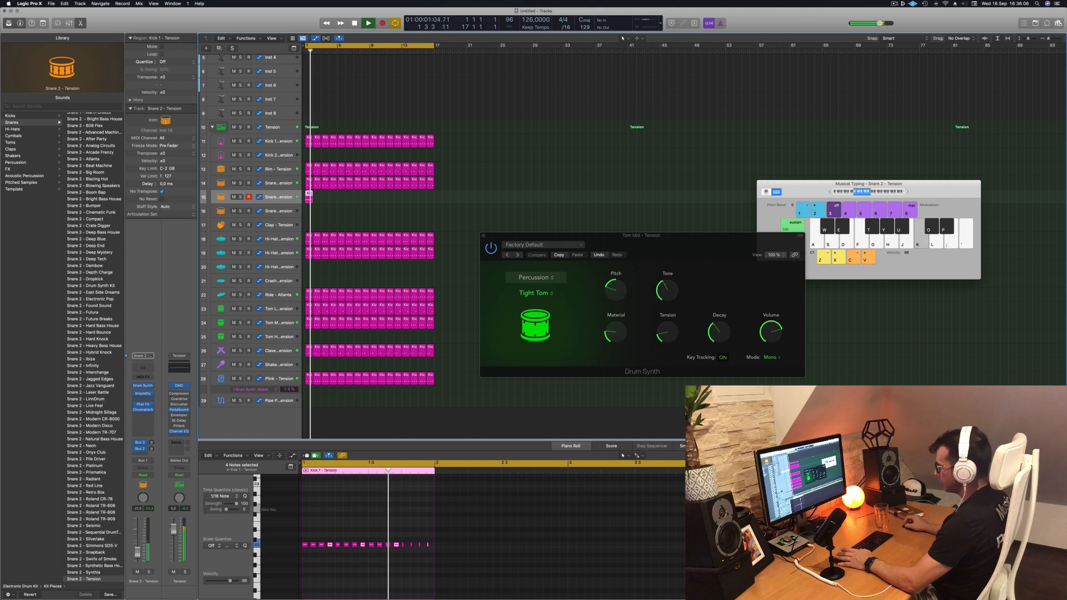
key(space)
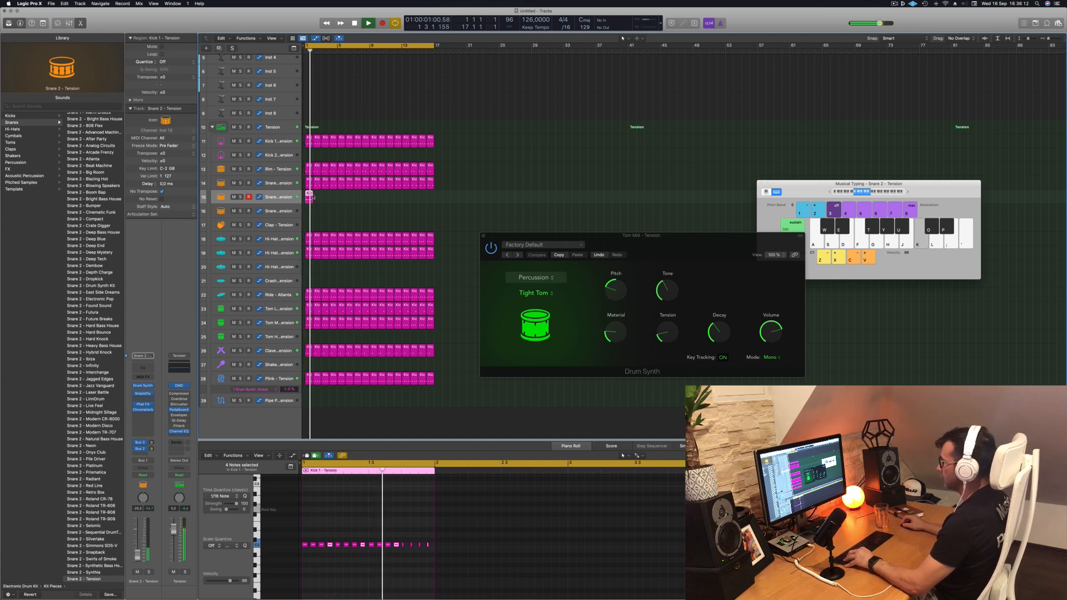
key(super+r)
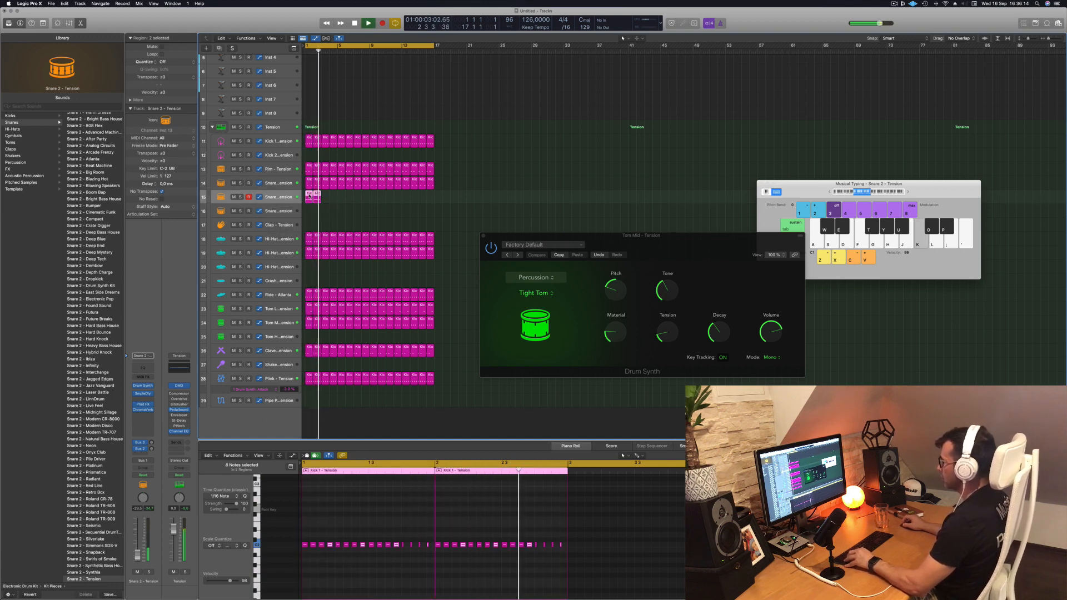
mouse_move(309, 195)
mouse_down()
mouse_move(344, 200)
mouse_move(329, 199)
mouse_up()
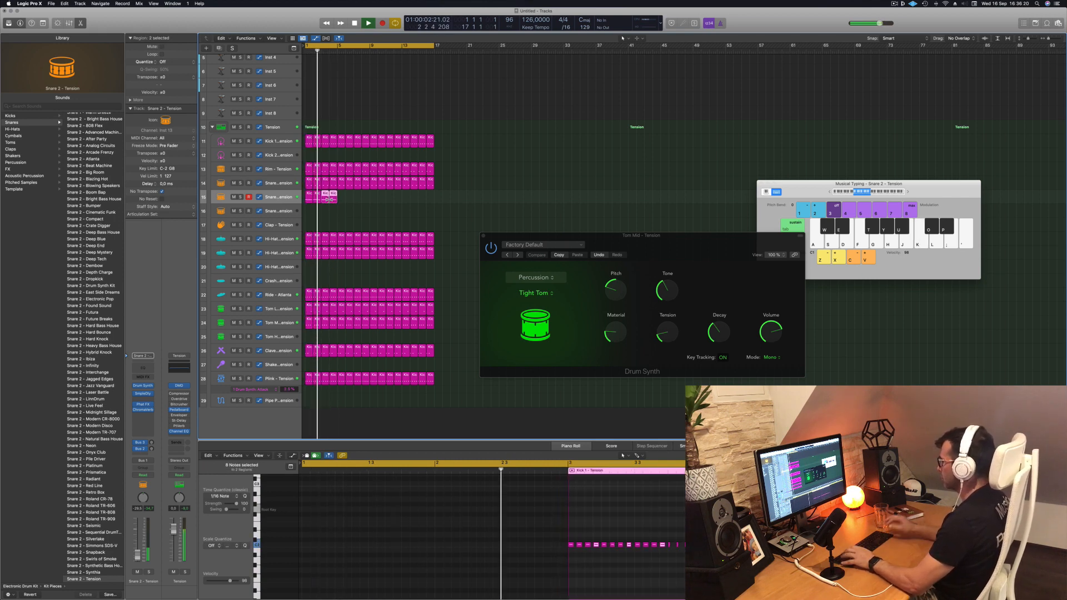
key(Return)
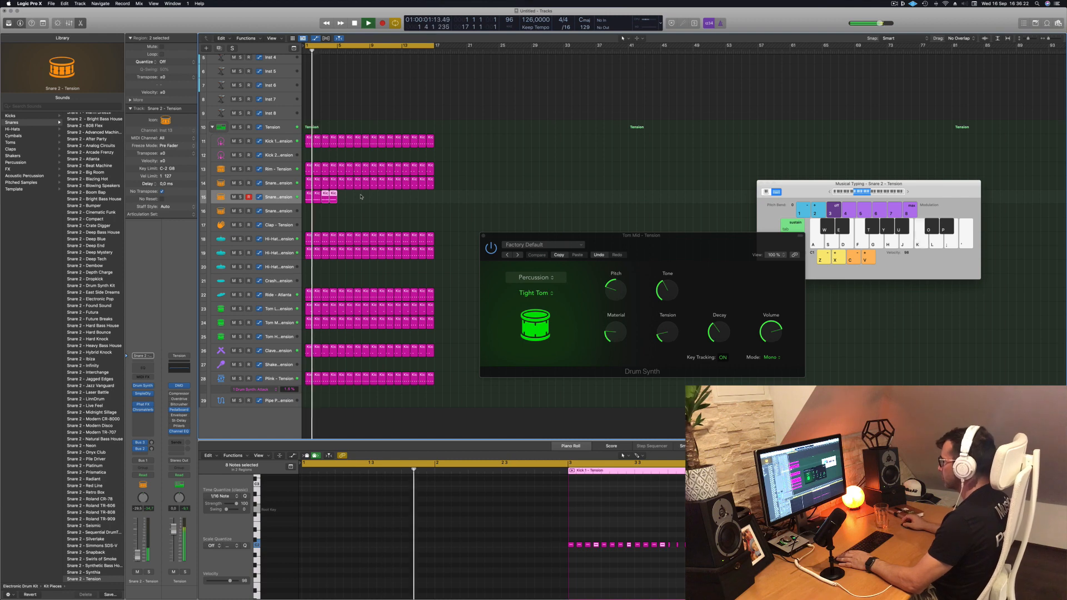
mouse_move(360, 197)
mouse_down()
mouse_move(310, 199)
mouse_move(375, 197)
mouse_up()
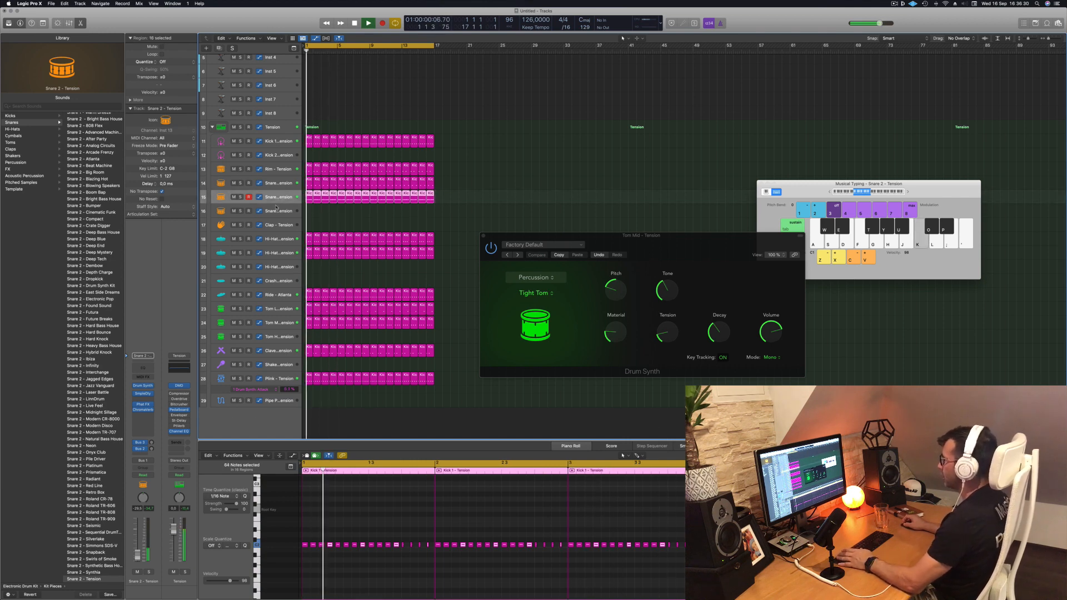
Enlarge the Snare 2 - Tension track, audition it in solo against the full mix and adjust its volume
drag(276, 203, 276, 238)
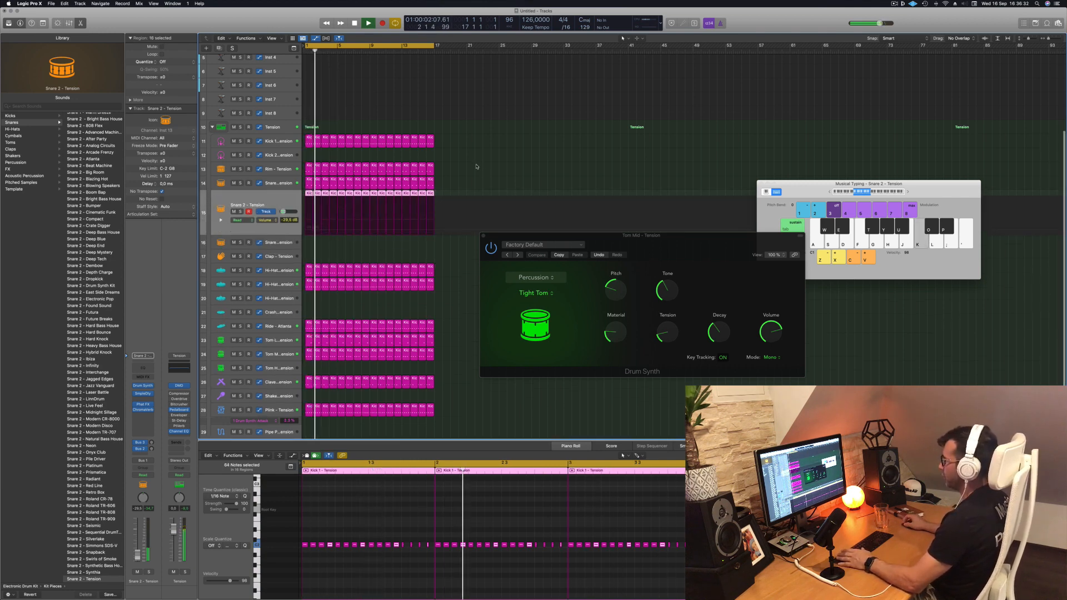
click(241, 213)
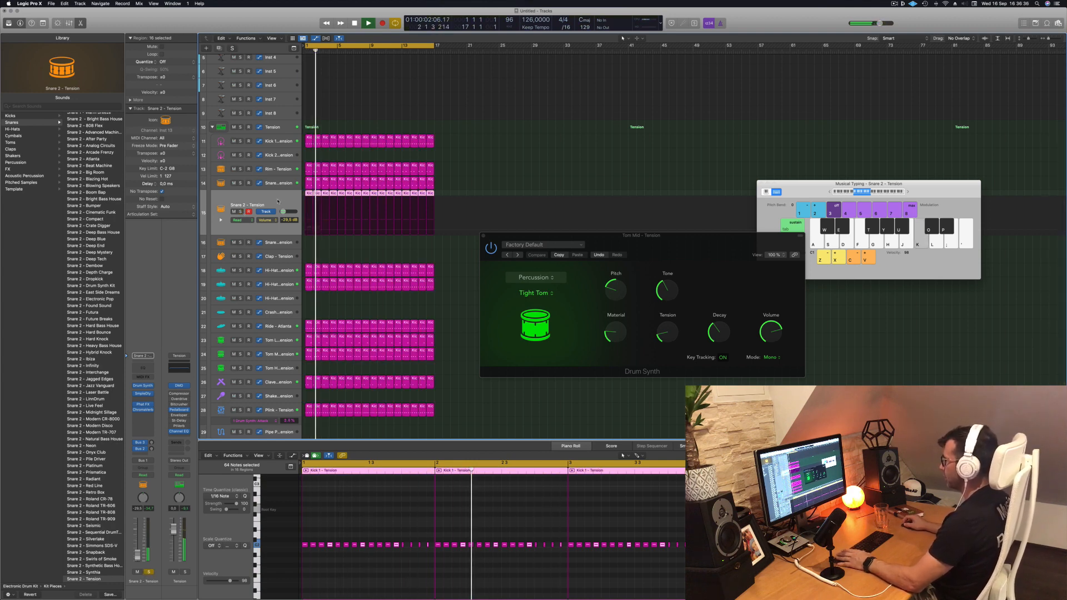
key(Return)
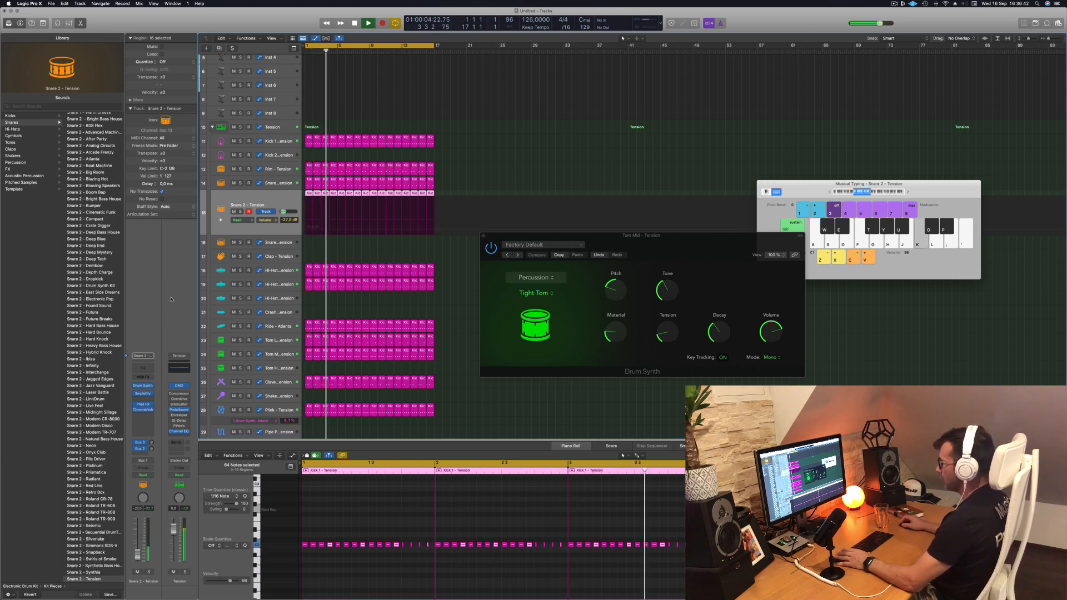
key(Return)
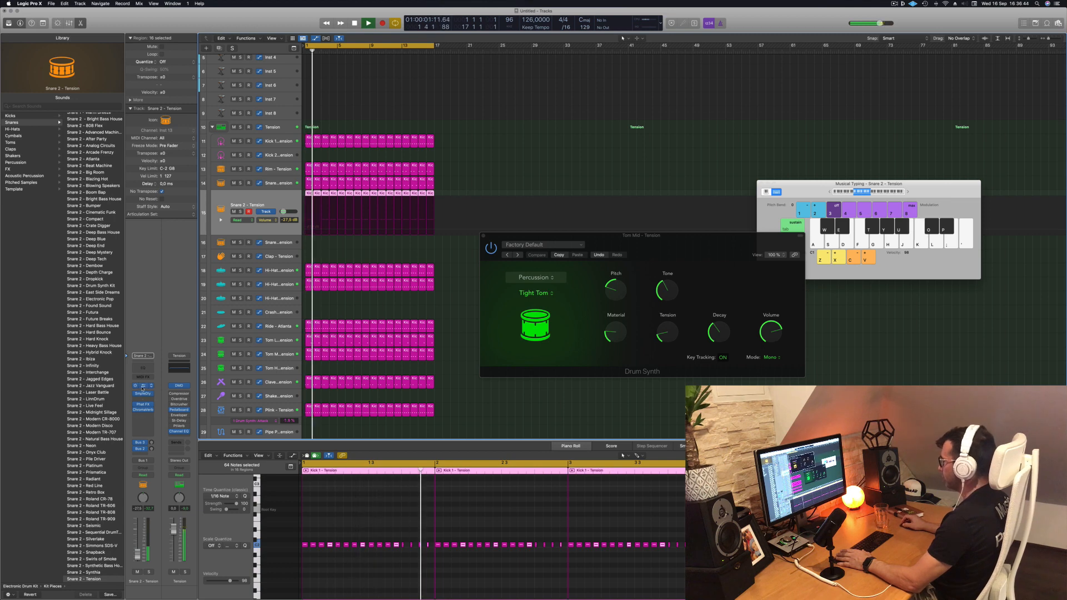
Adjust the Gritty Snare in Snare 2's Drum Synth, close the synth and compare the mix with the track muted and unmuted
click(143, 386)
drag(454, 100, 607, 121)
key(Return)
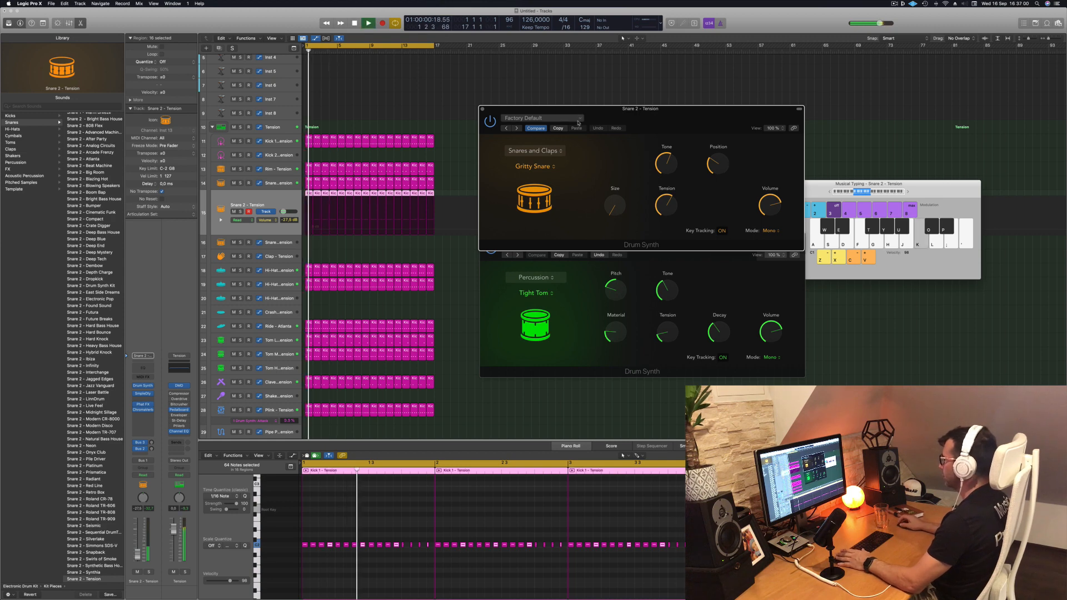
click(482, 111)
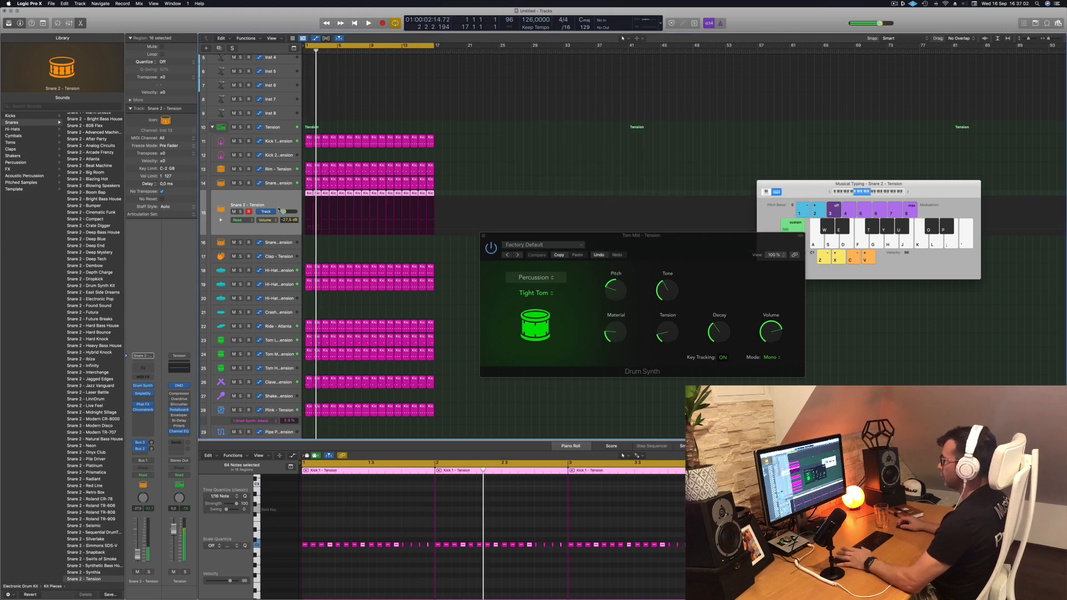
click(137, 572)
click(138, 572)
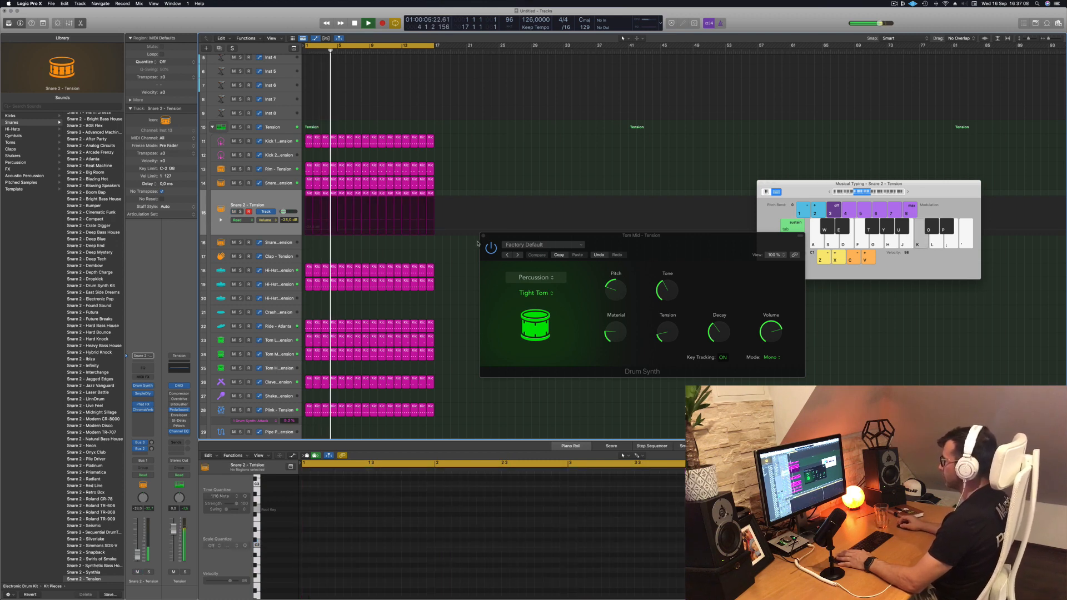
Close the Tom Mid Drum Synth window and save the project in the Logic folder as an Episode 137 Guys file
click(495, 200)
click(483, 235)
scroll(516, 306, up, 5)
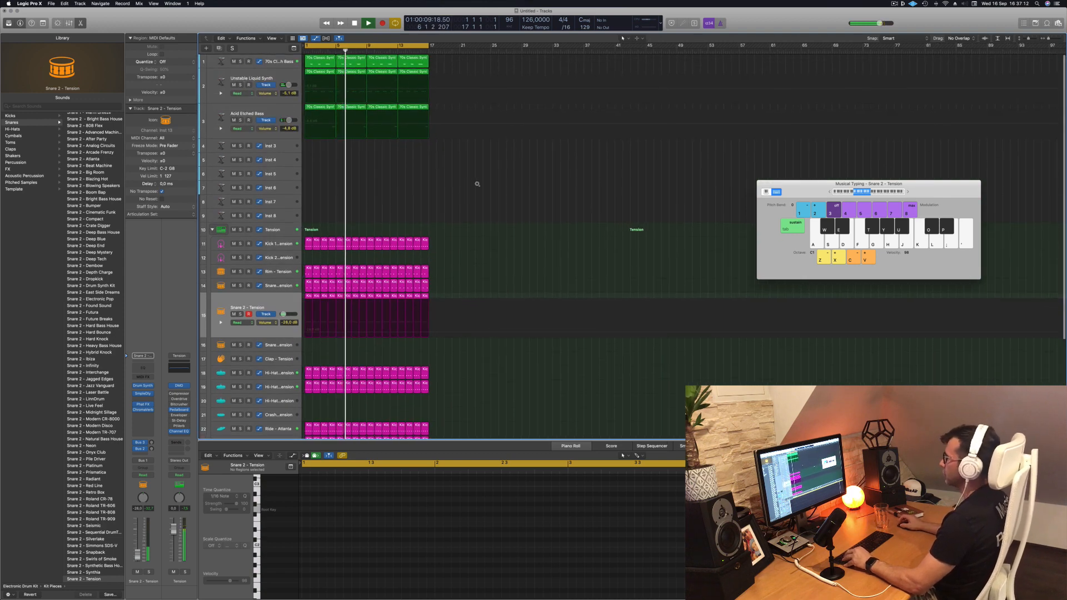
scroll(480, 184, up, 1)
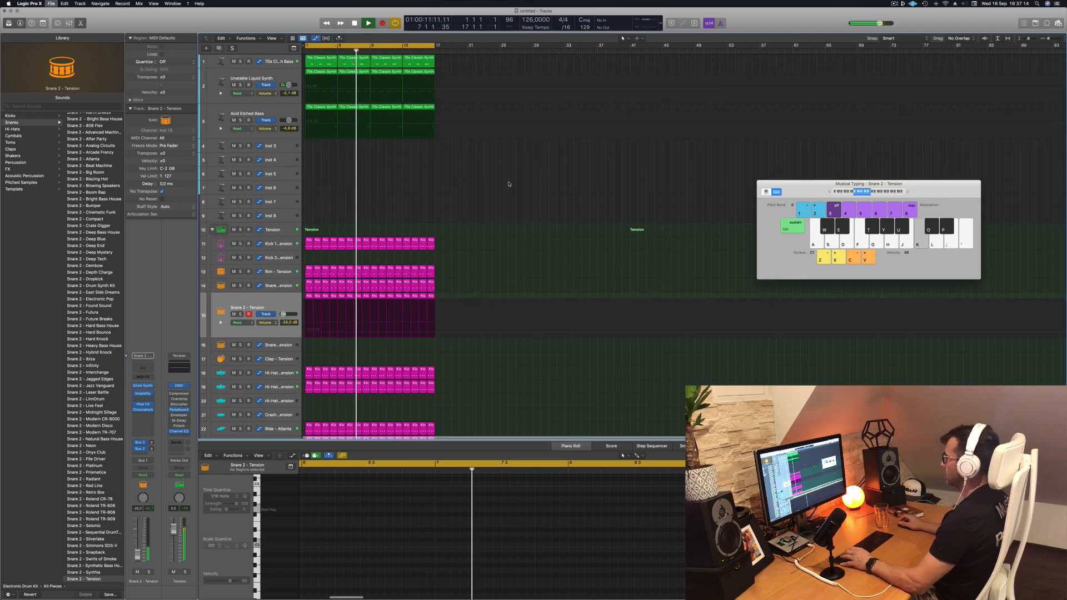
key(super+s)
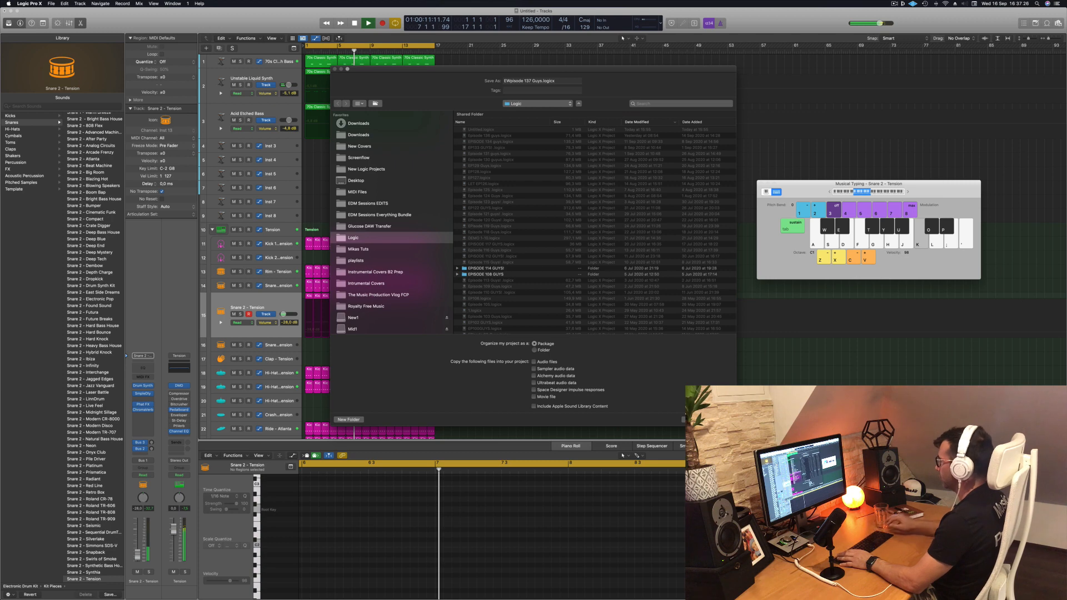
key(BackSpace)
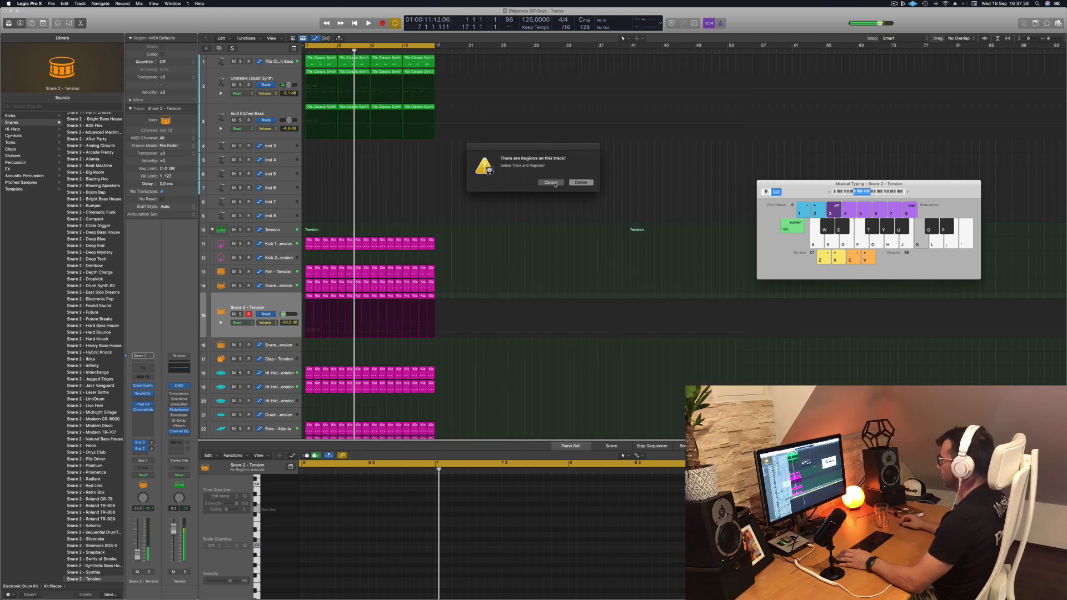
click(550, 182)
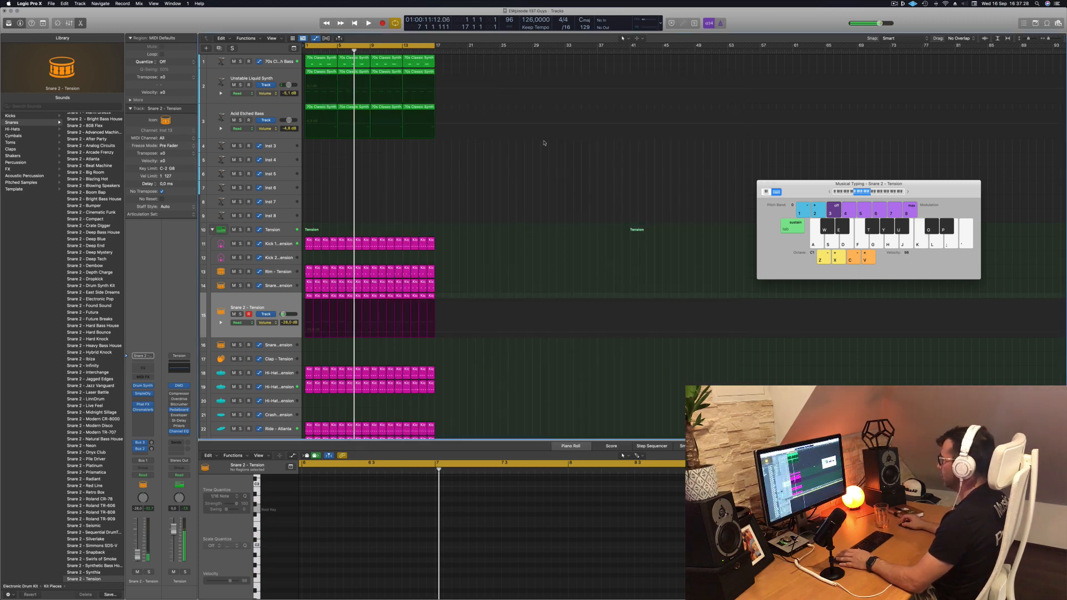
Return to the beginning of the project and play the full arrangement
click(51, 4)
click(535, 176)
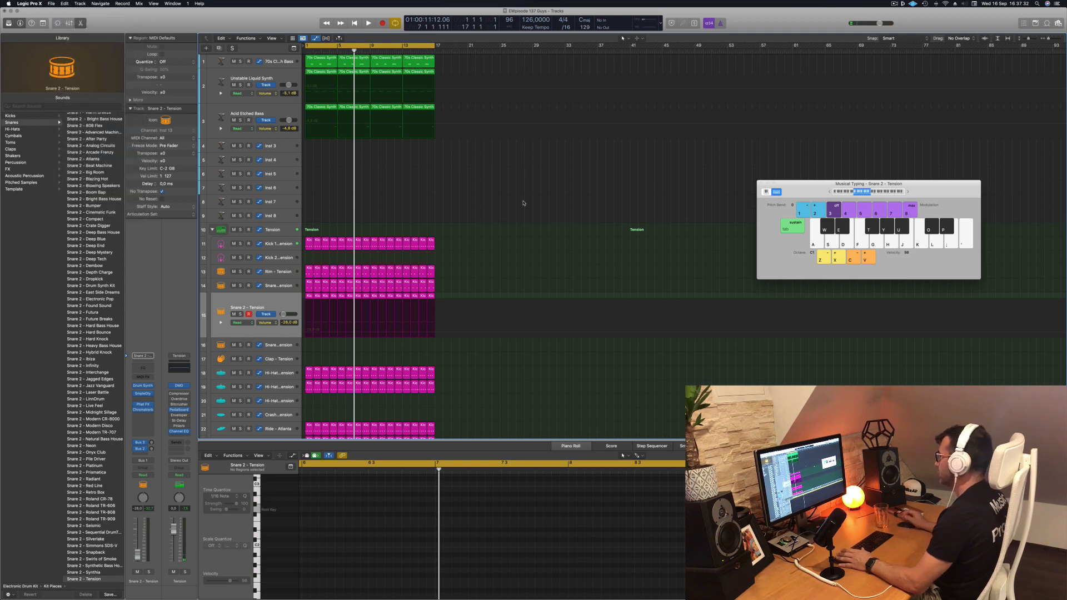
key(Return)
key(space)
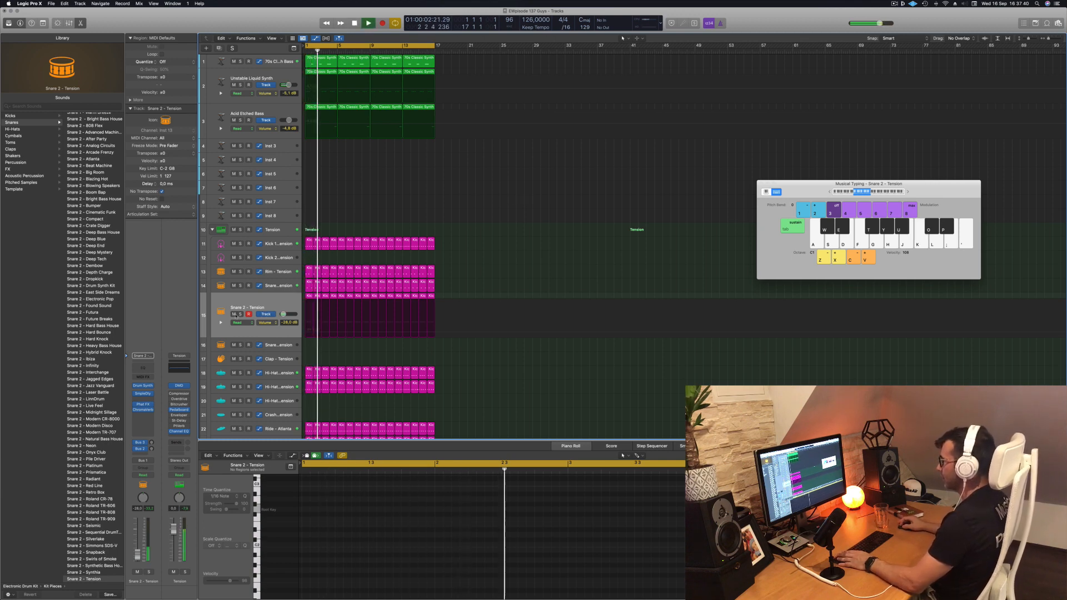
Open Phat FX on the Snare 2 track, load the Bigger Bass preset and set the track volume to about -24 dB
key(super+a)
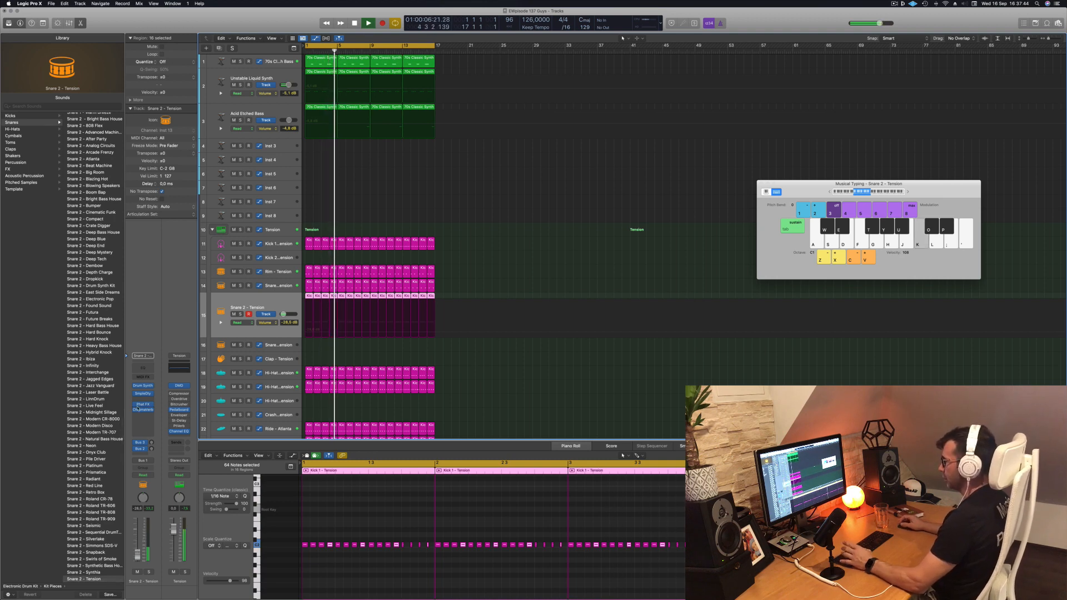
click(144, 406)
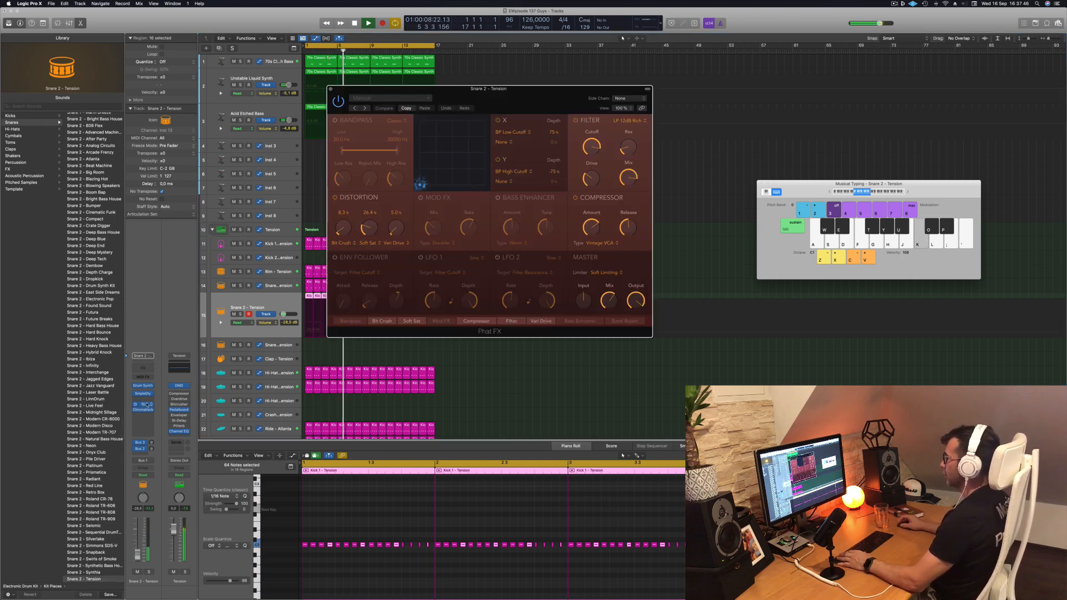
key(space)
key(space)
drag(509, 103, 483, 127)
click(353, 115)
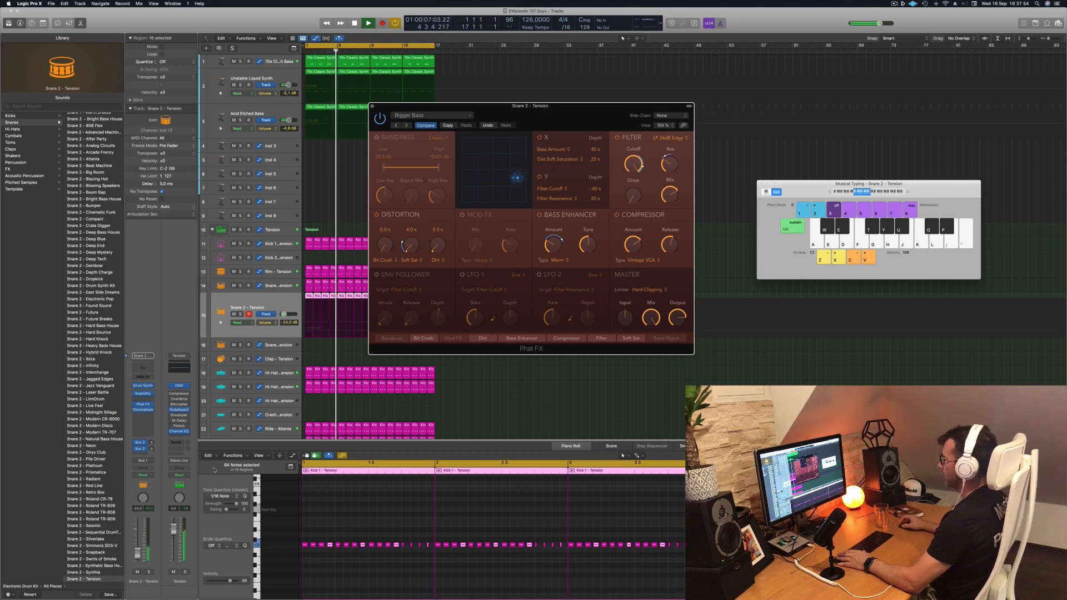
Audition the Phat FX presets from Bright Dirt through Dirty Tube Wobble, Lo-Fi Resonant and Massive Wobbly to Screamer
key(space)
click(407, 125)
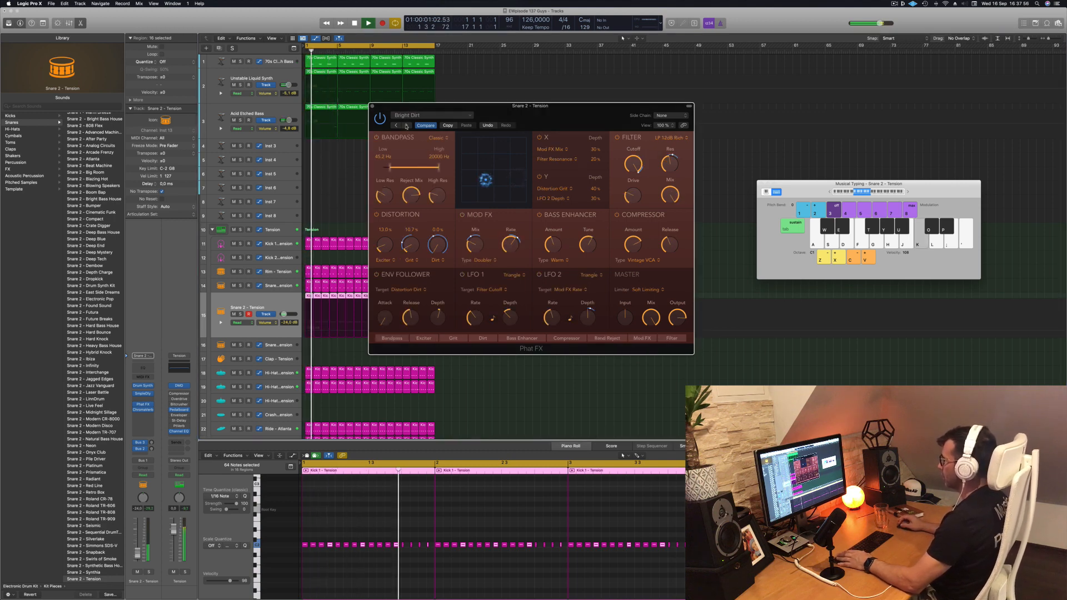
click(406, 125)
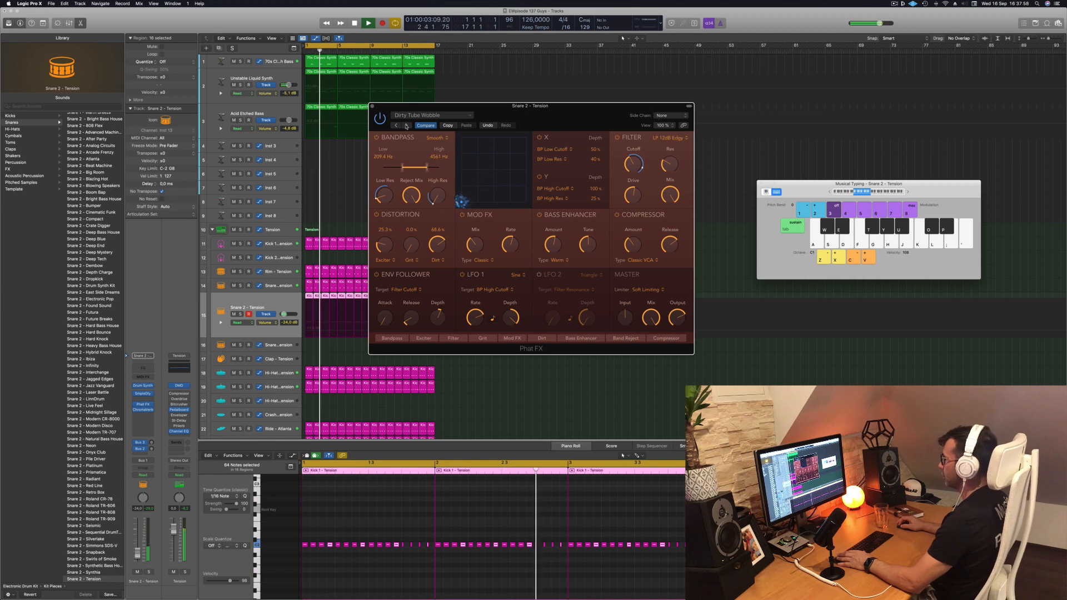
click(406, 125)
click(406, 126)
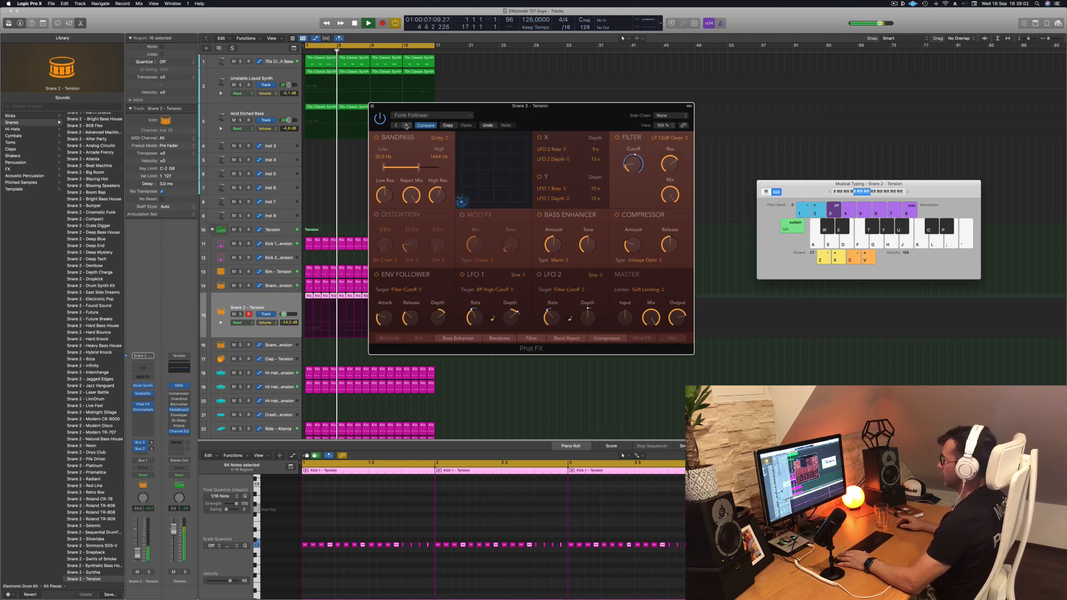
click(407, 126)
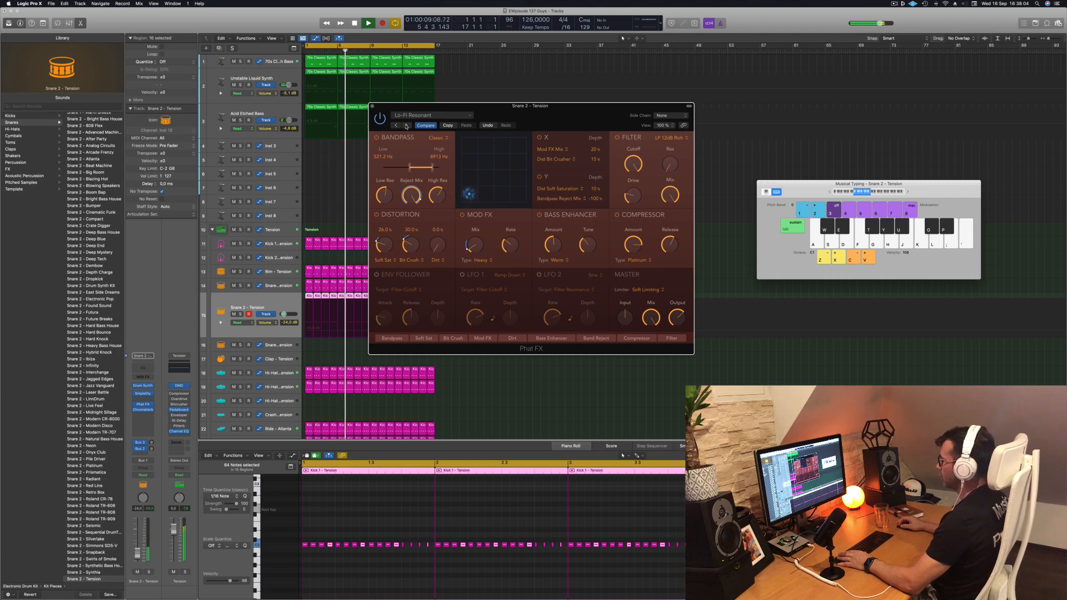
click(406, 125)
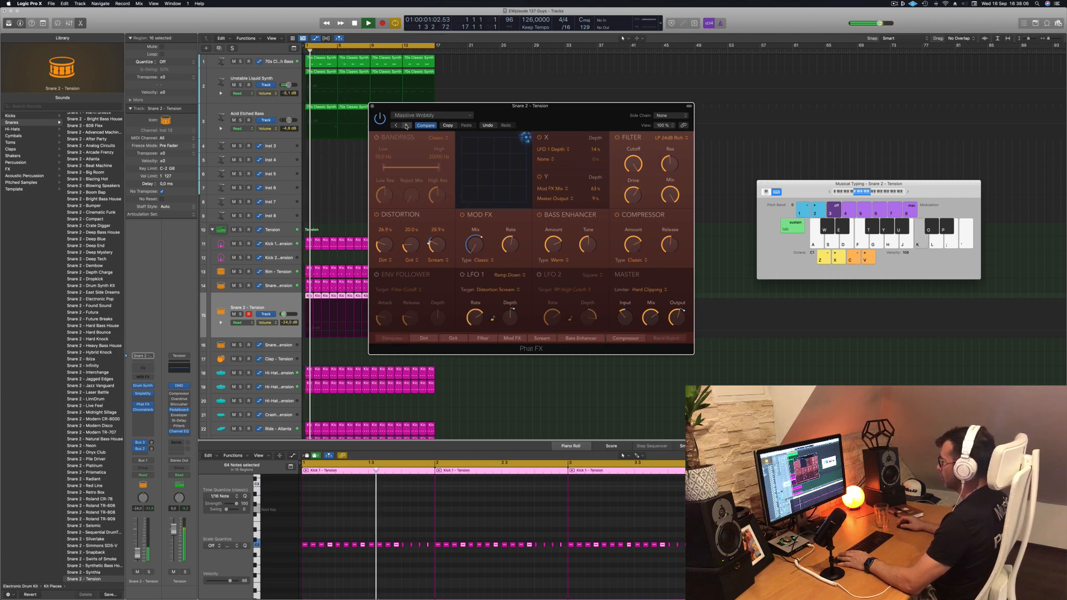
click(406, 126)
click(406, 126)
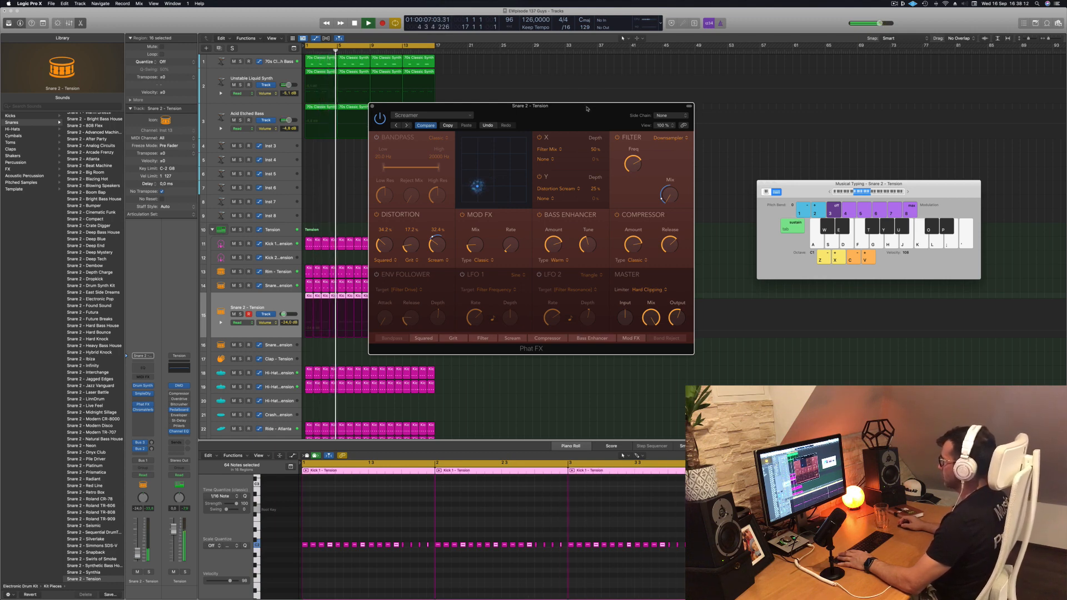
Continue past Sharp Spike, Squelchy Envelope and Wobble Drive to the Accentuate preset, audition it from the start and close Phat FX
drag(583, 114, 634, 99)
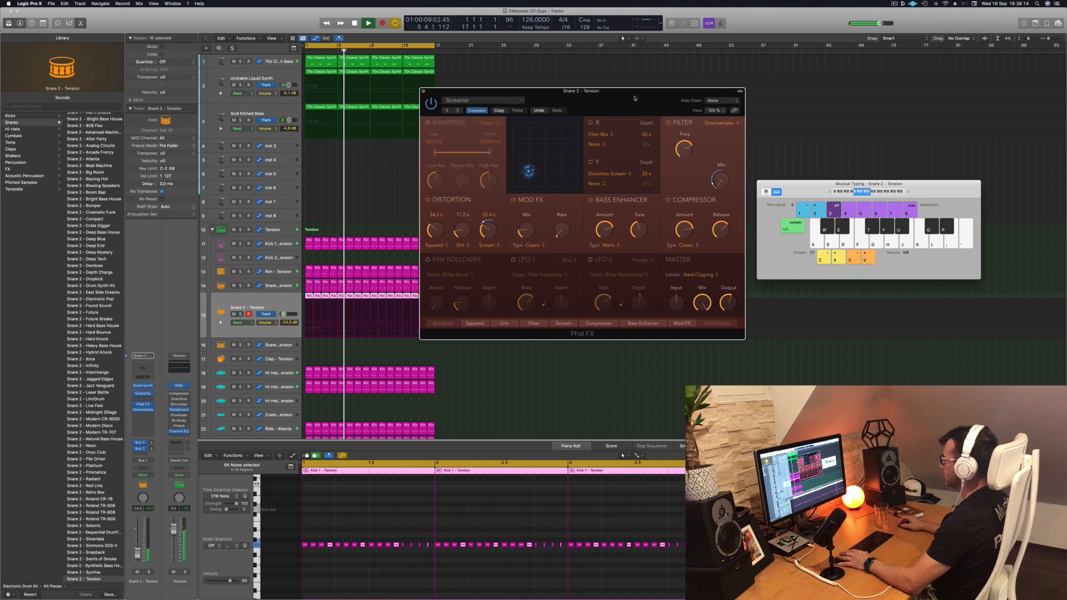
click(459, 111)
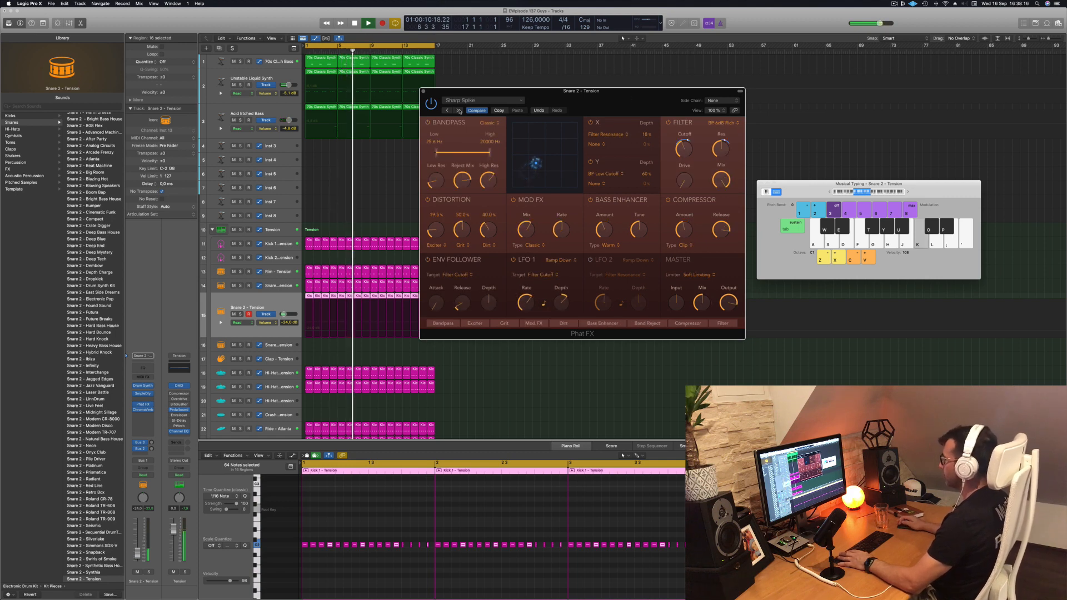
click(459, 111)
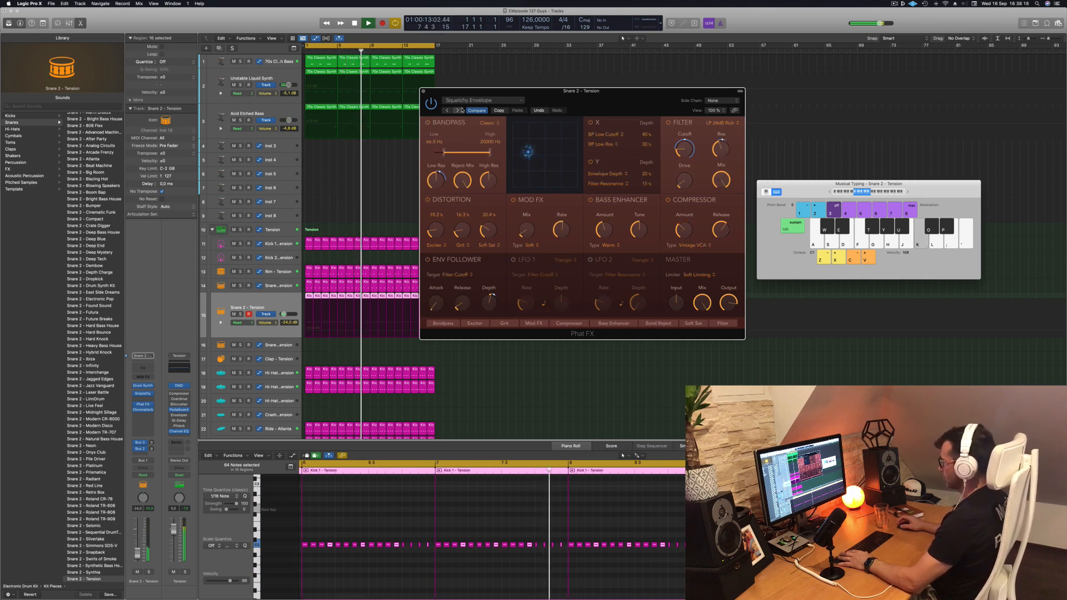
click(459, 111)
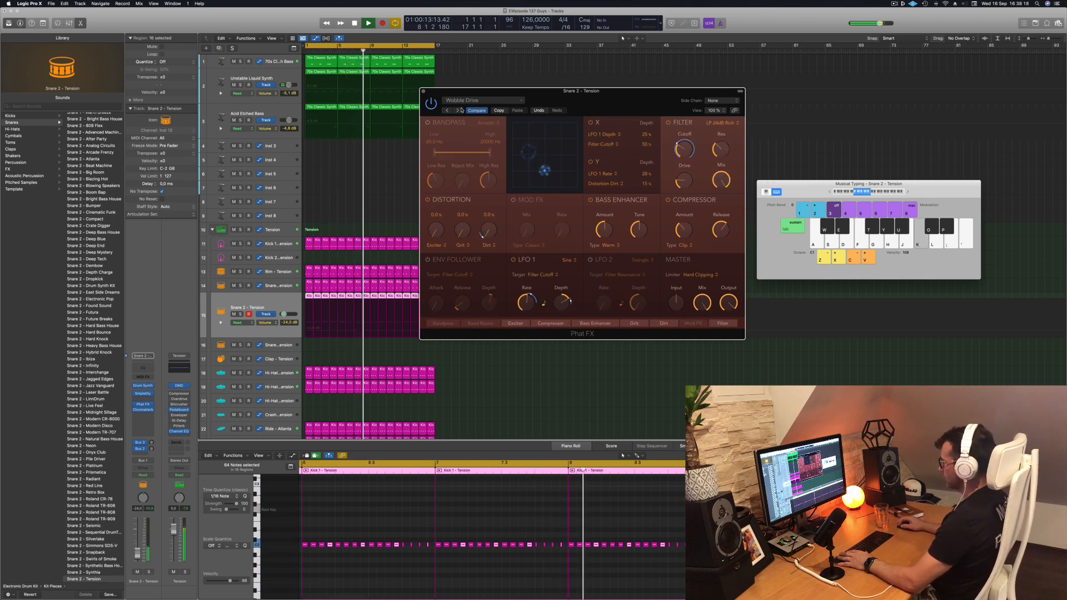
click(459, 110)
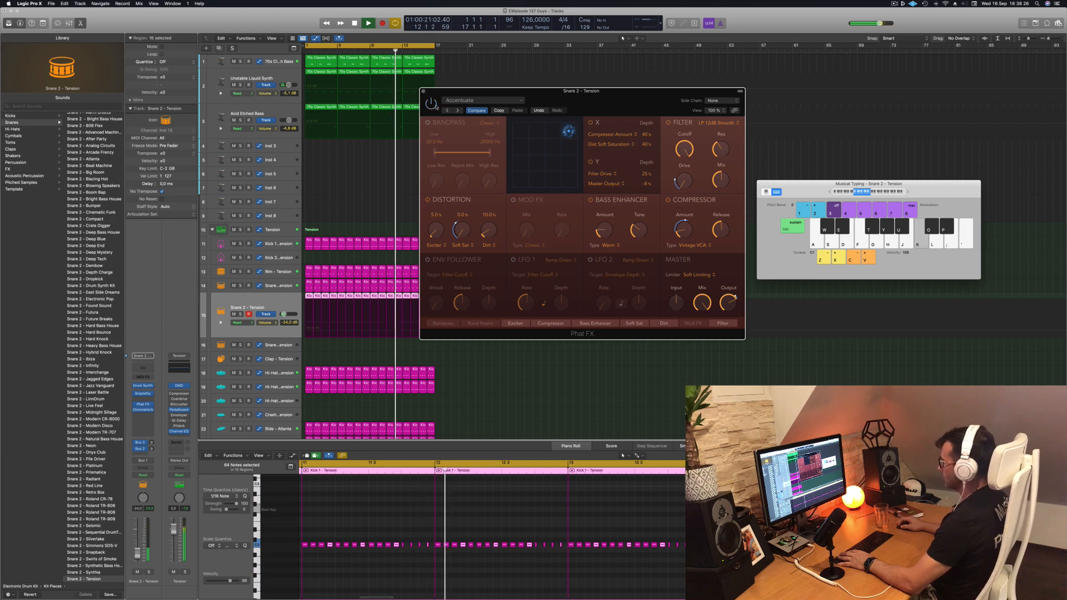
drag(543, 101, 516, 100)
key(Return)
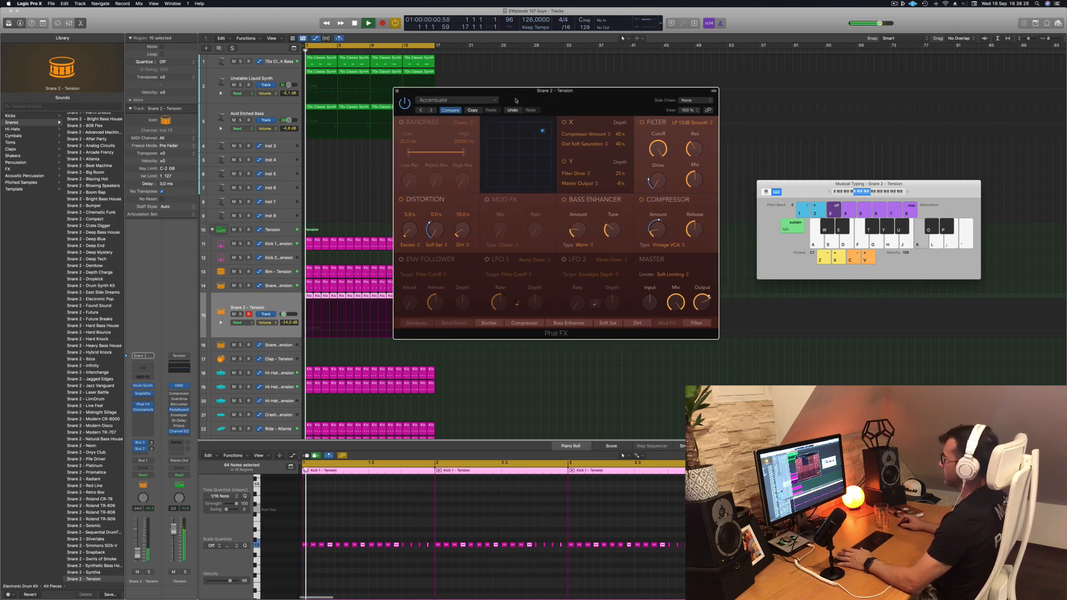
click(397, 91)
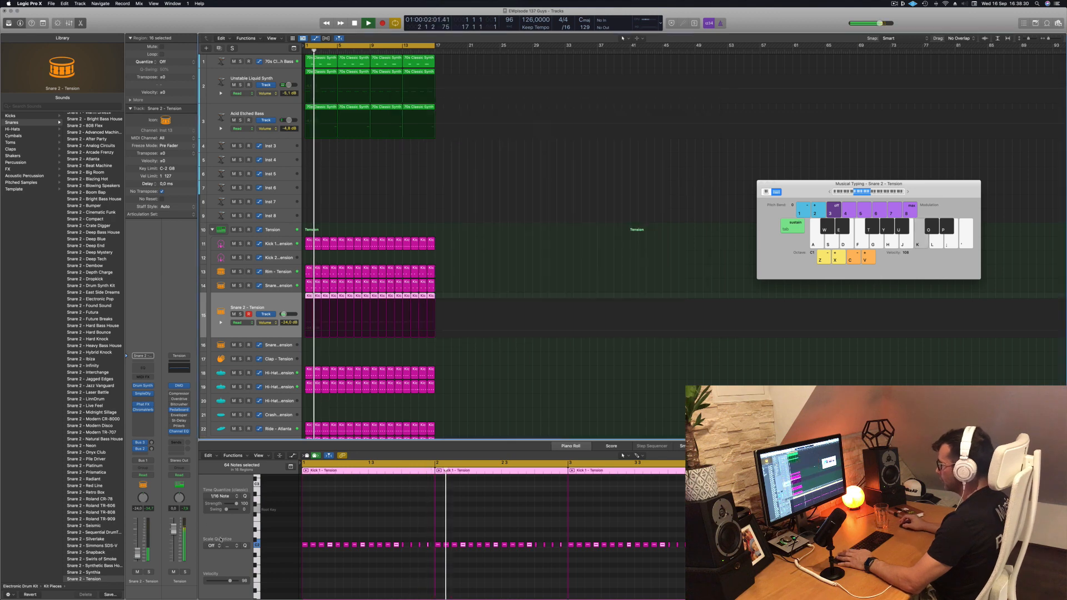
Solo the Snare 2 - Tension track, compare it with the full mix and lower its volume to about -25 dB
key(s)
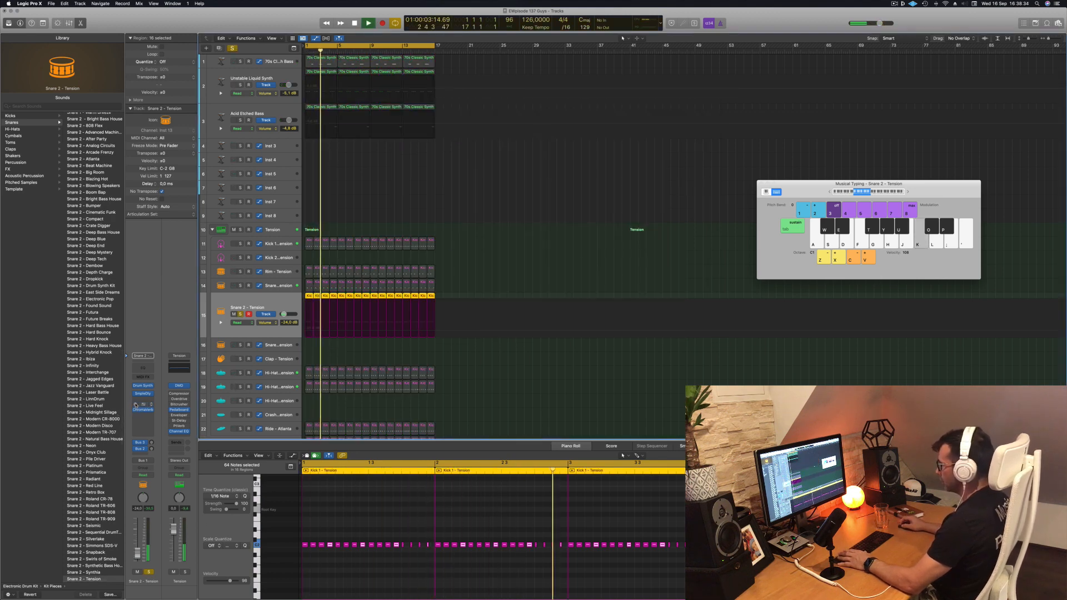
key(Return)
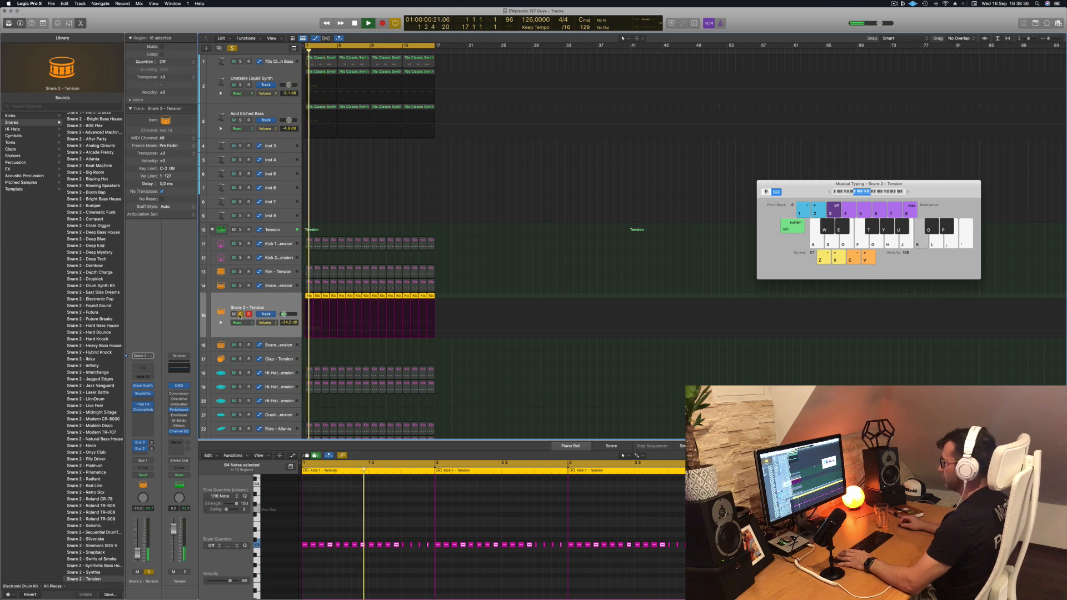
key(s)
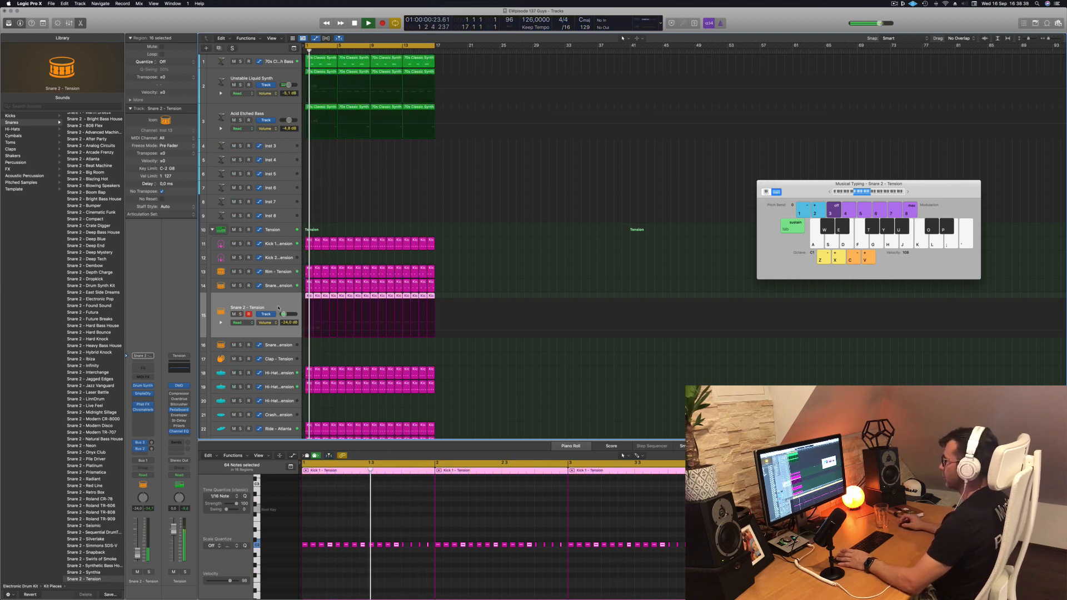
drag(284, 314, 282, 314)
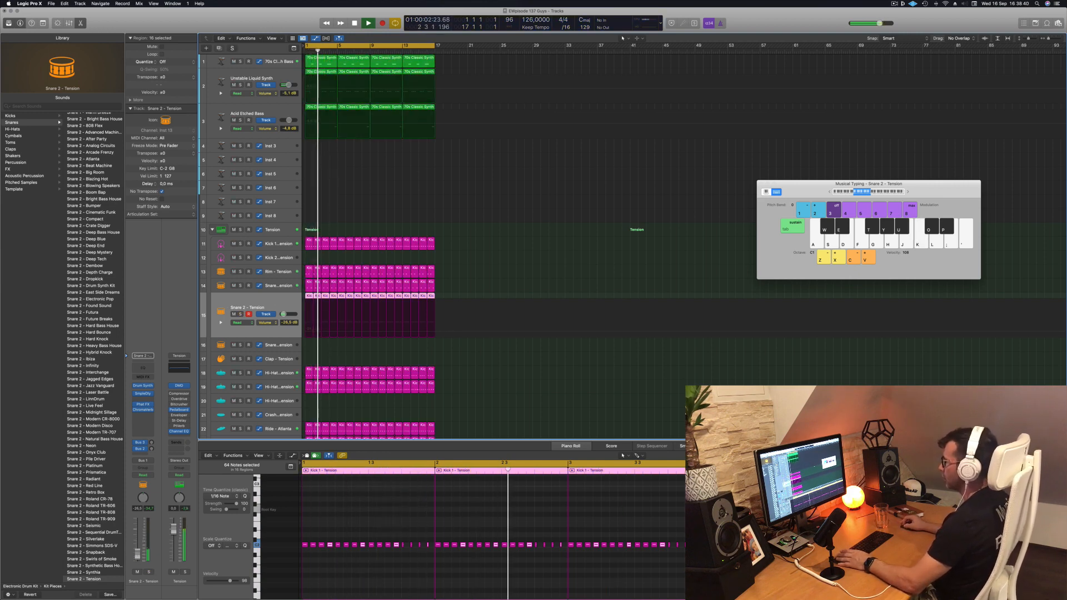
Select the 70s Classic Synth Bass track and raise its volume slightly during playback
scroll(331, 195, up, 1)
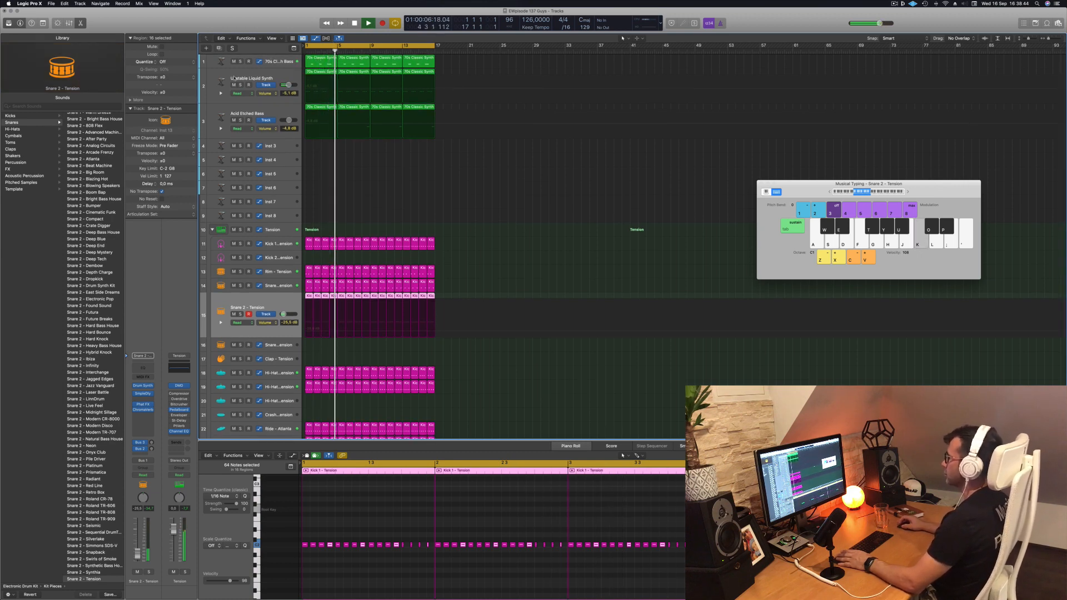
click(270, 61)
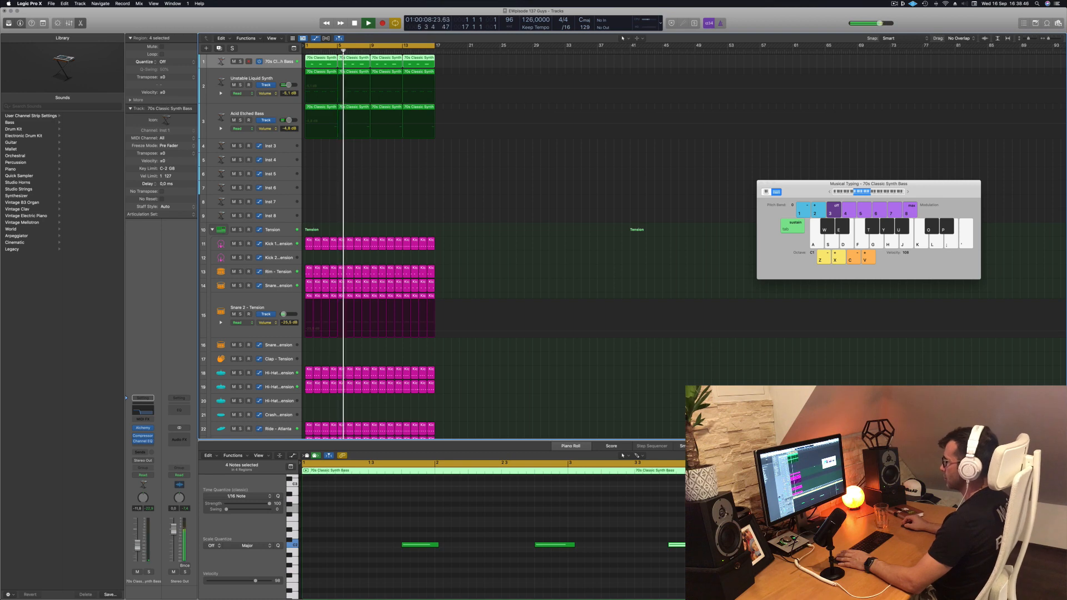
drag(137, 550, 138, 546)
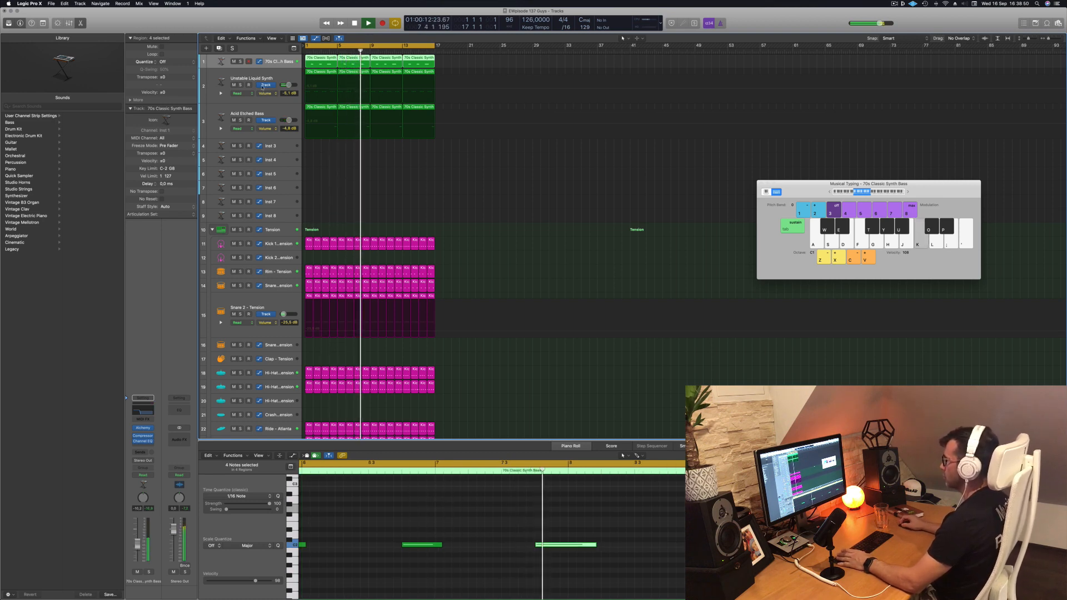
Briefly solo the Unstable Liquid Synth track and raise its volume to about -3.3 dB
click(240, 85)
click(240, 85)
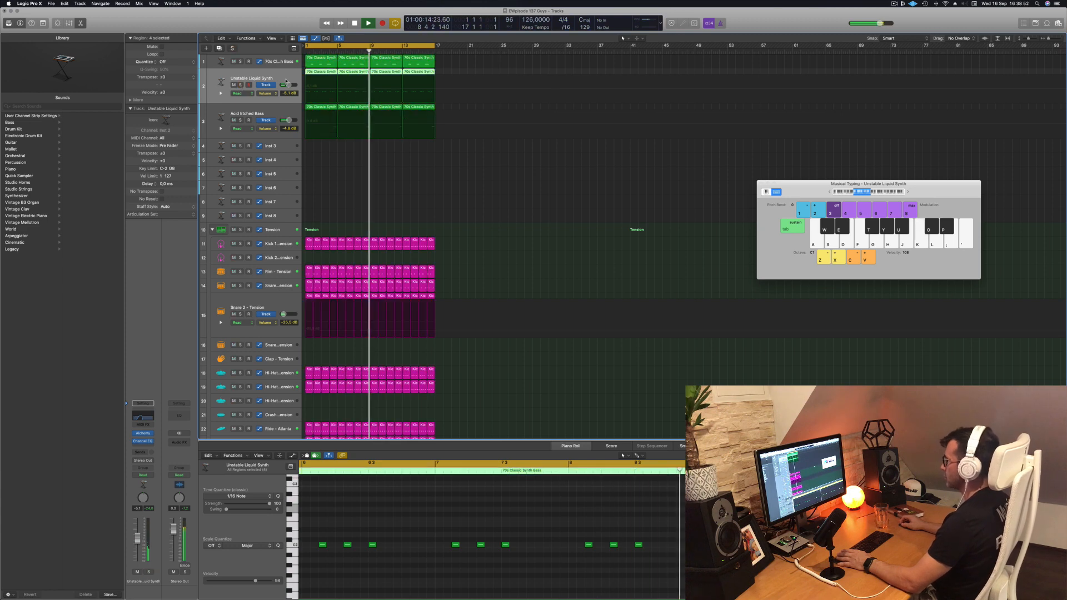
drag(139, 542, 138, 538)
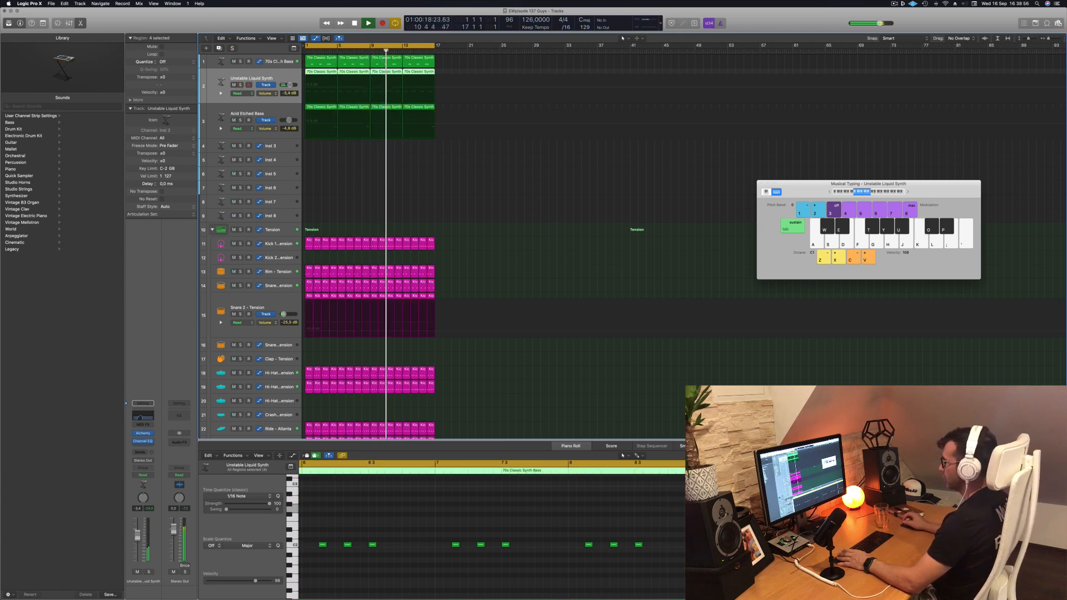
drag(290, 85, 290, 85)
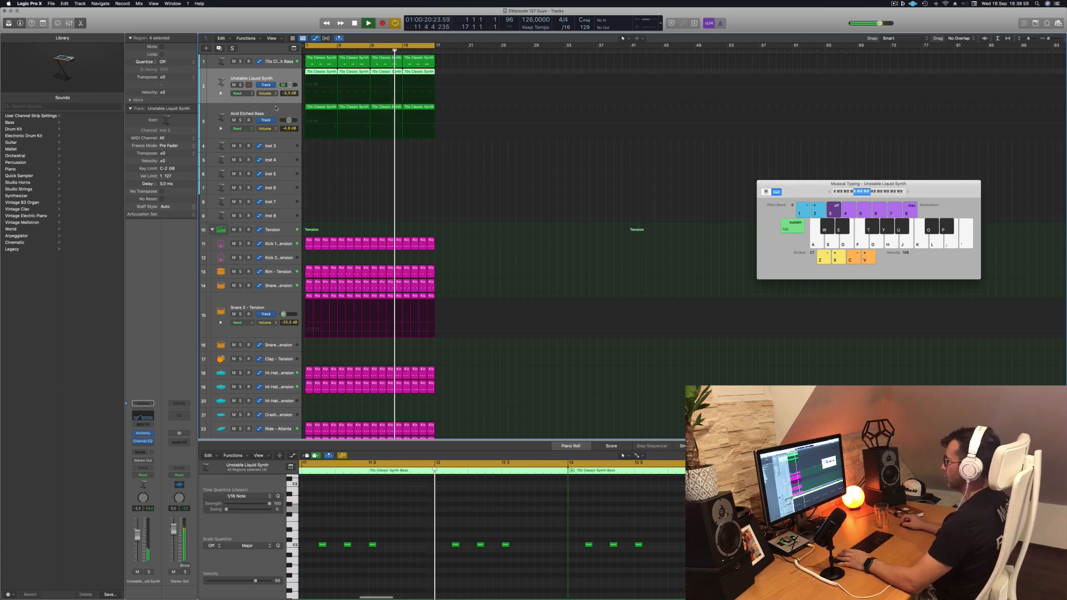
Select the Acid Etched Bass track, restart playback and raise its volume to about -3 dB
click(275, 108)
key(Return)
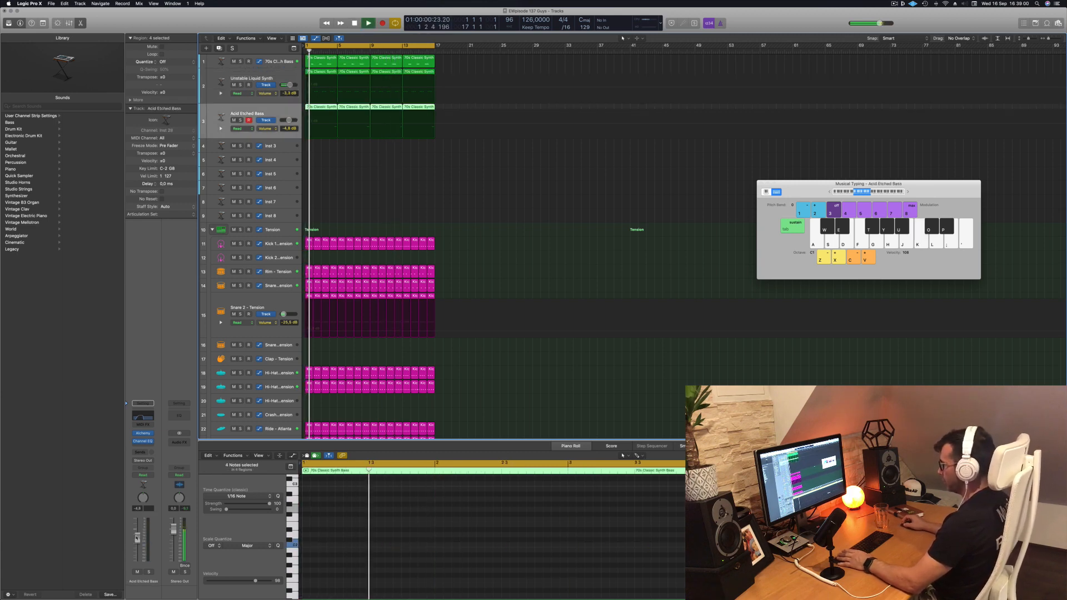
drag(138, 538, 137, 534)
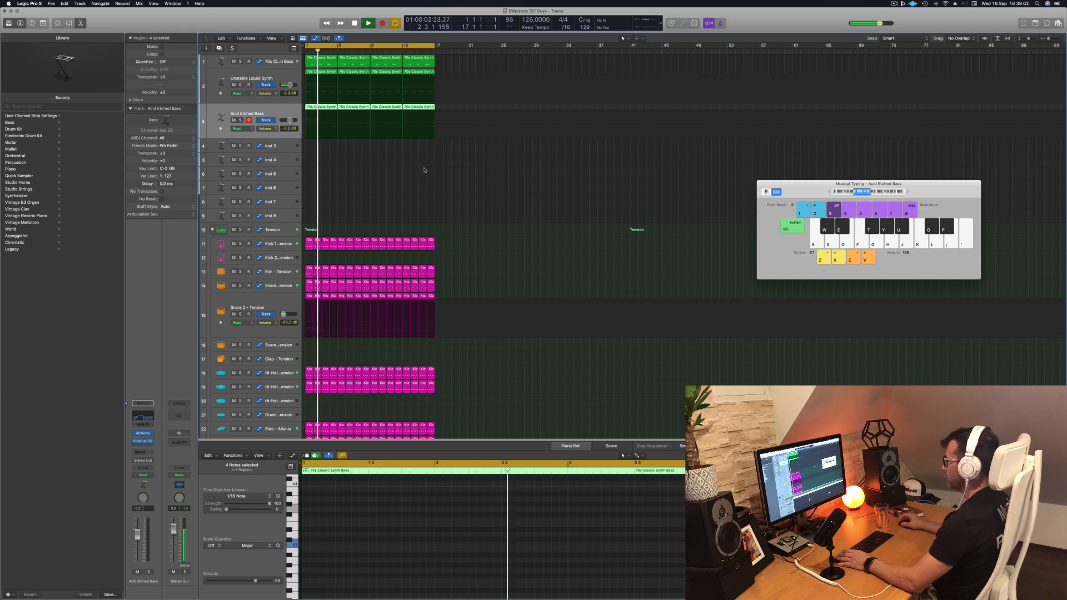
Copy the first 70s Classic Synth Bass region from track 1 to the empty Inst 3 track and select its first note
click(443, 186)
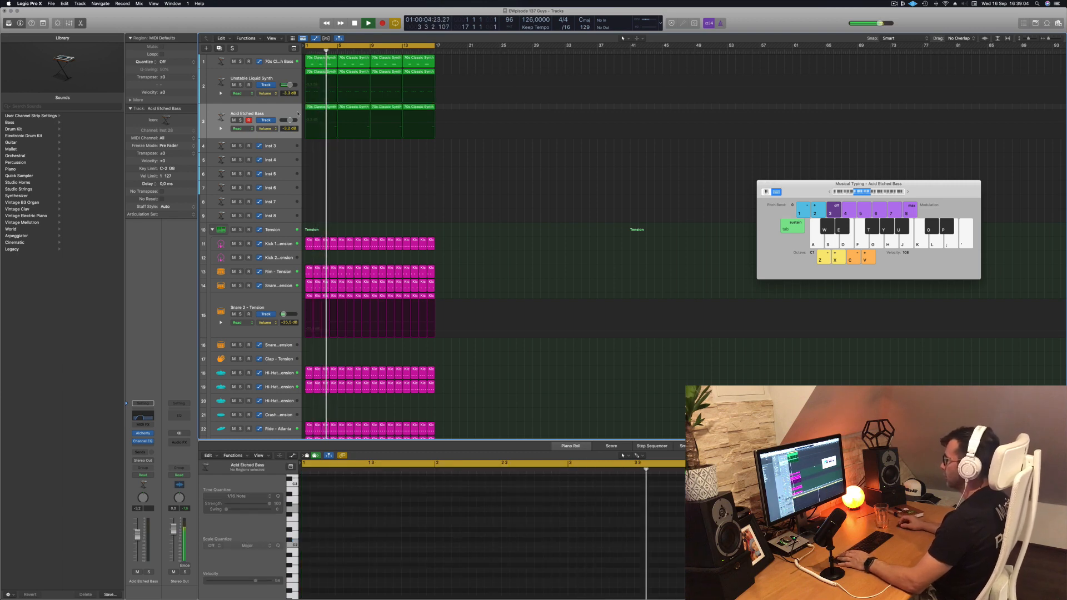
click(277, 110)
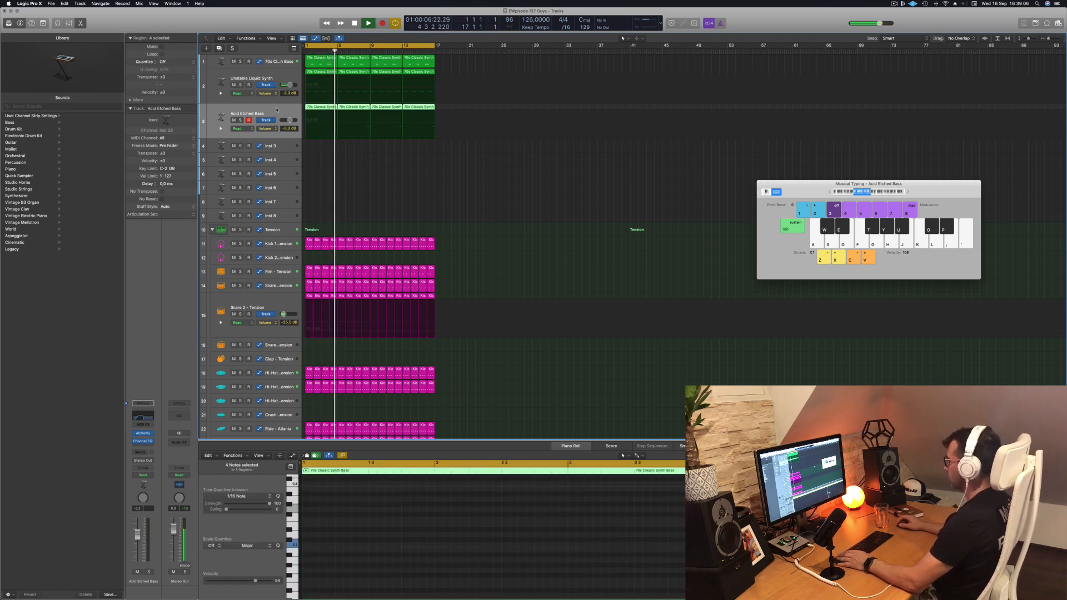
click(328, 61)
drag(326, 74, 324, 150)
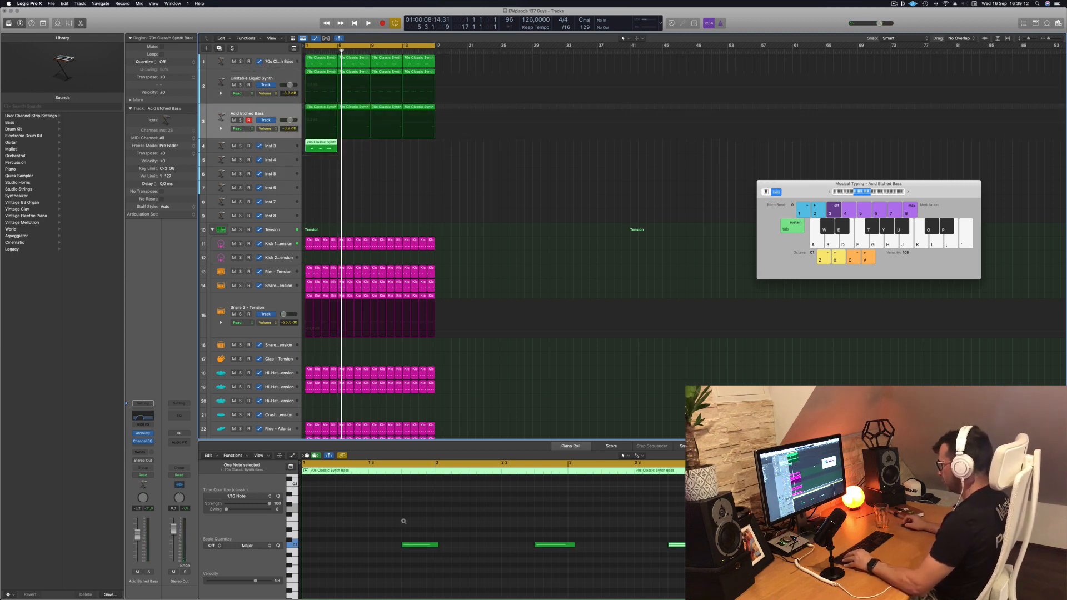
drag(408, 523, 443, 565)
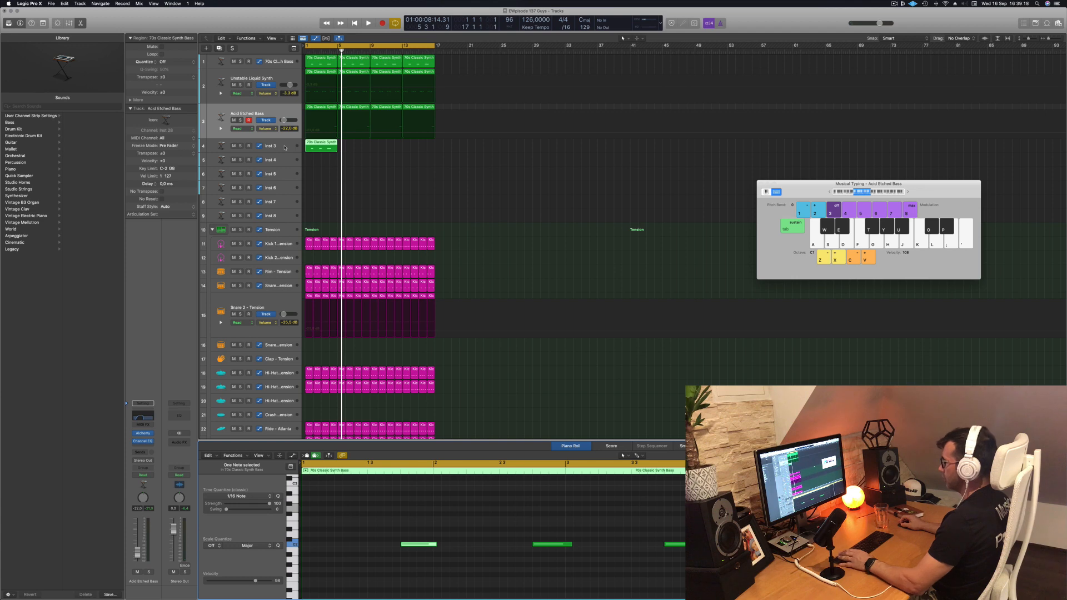
Lower the Acid Etched Bass volume to about -4.6 dB and check it in playback with the Inst 3 track muted
click(282, 118)
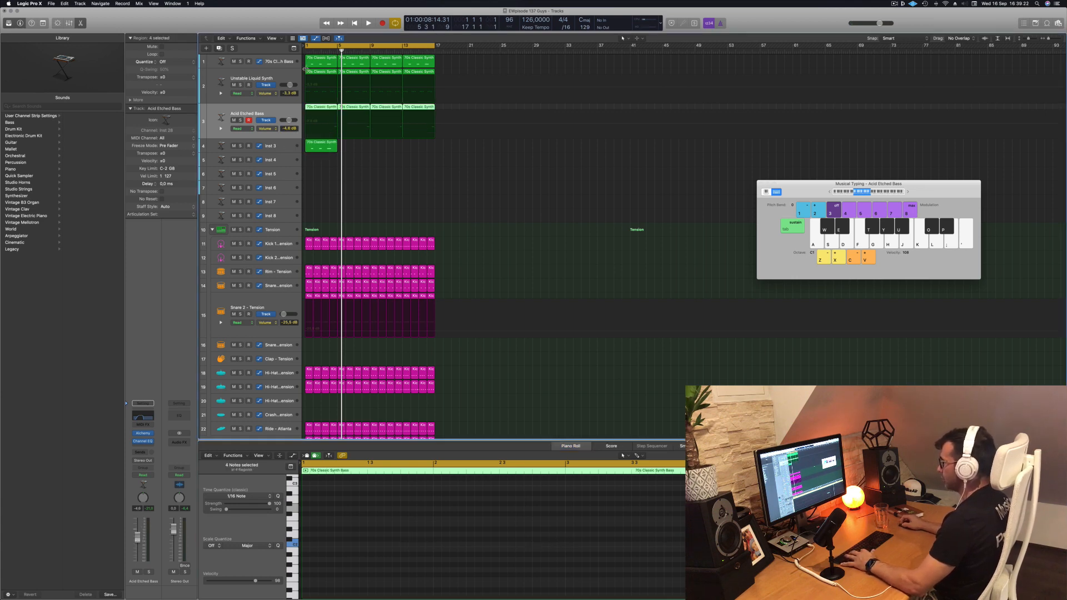
key(space)
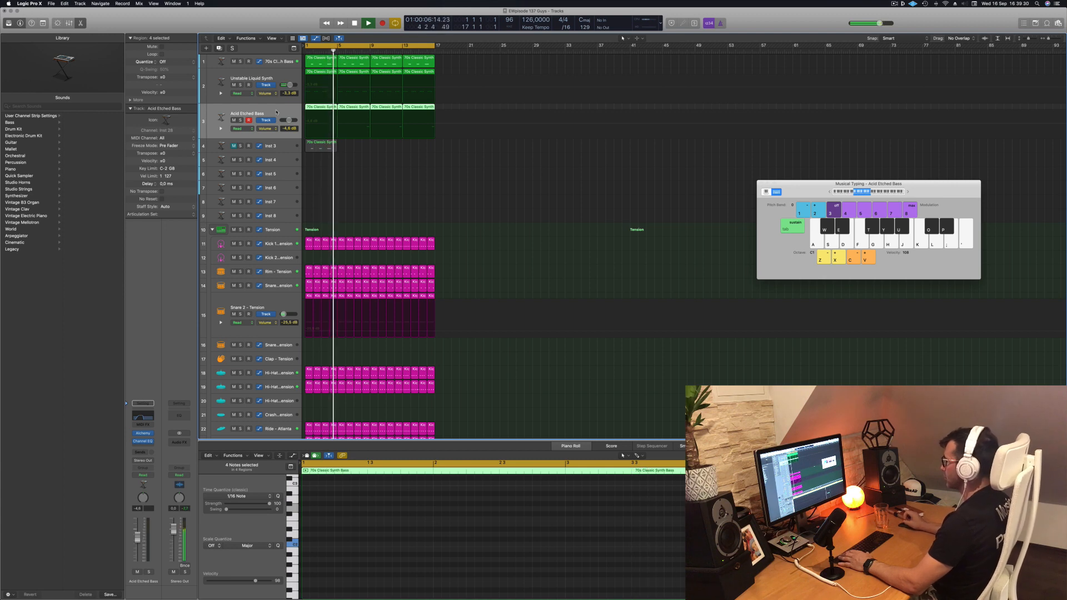
key(k)
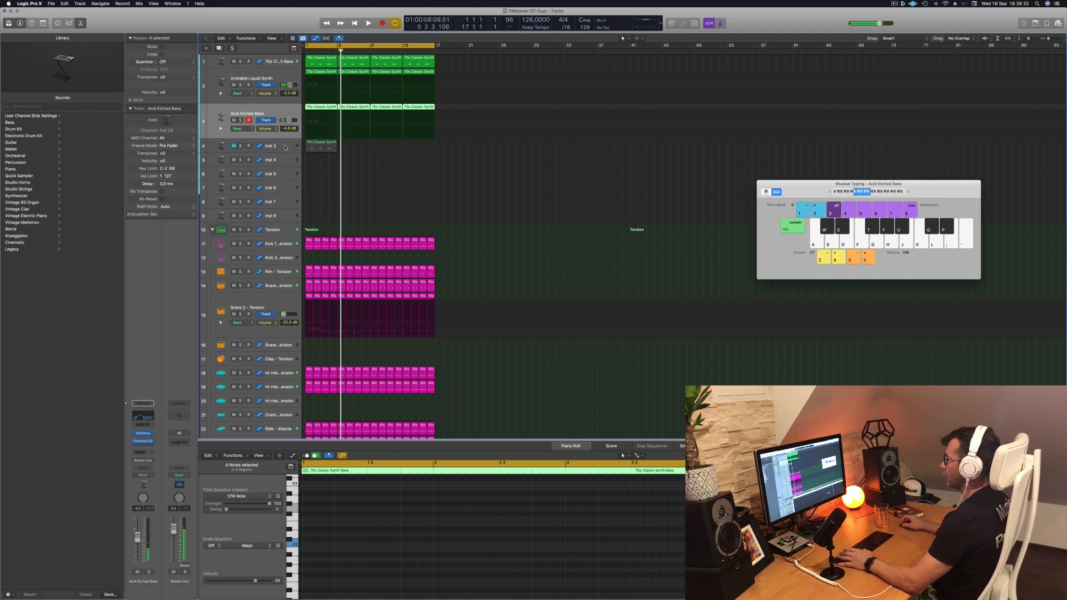
Replace the copied bass notes on Inst 3 with one four-bar note and duplicate it an octave higher at C3
click(314, 146)
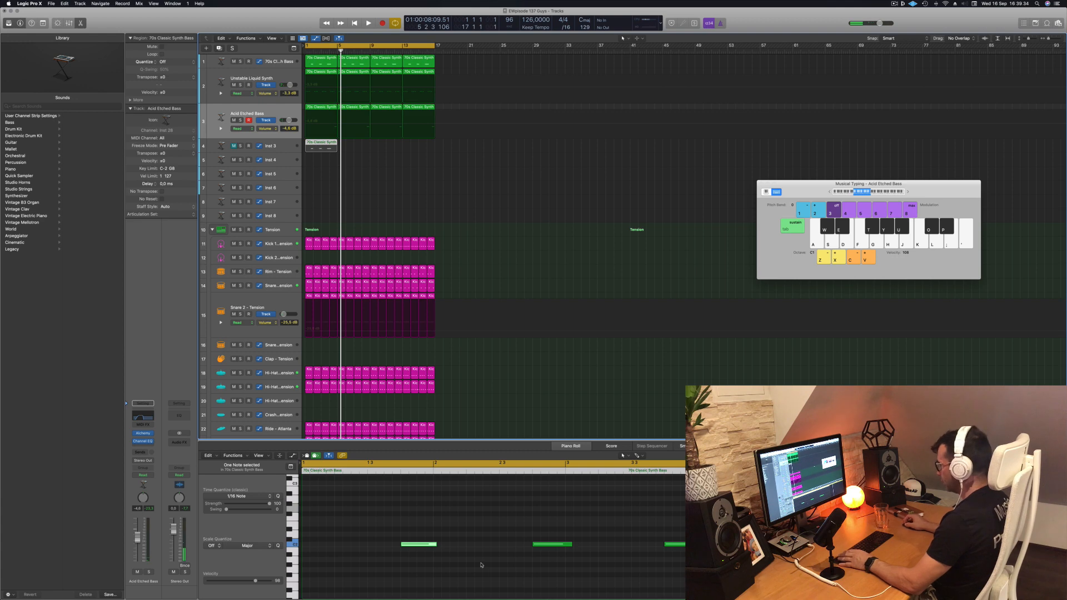
drag(503, 528, 698, 564)
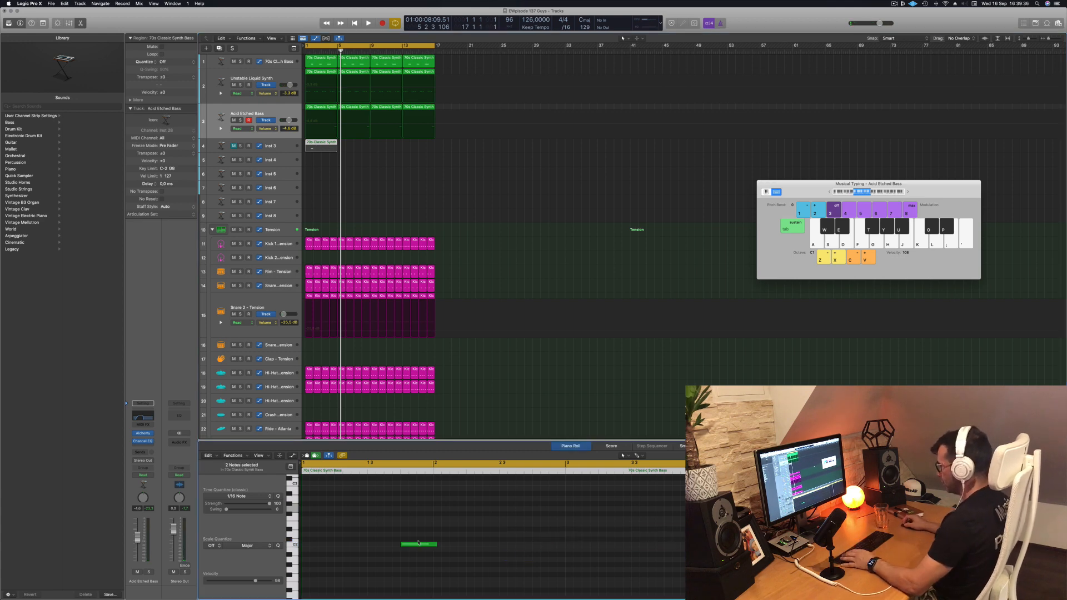
drag(419, 546, 687, 544)
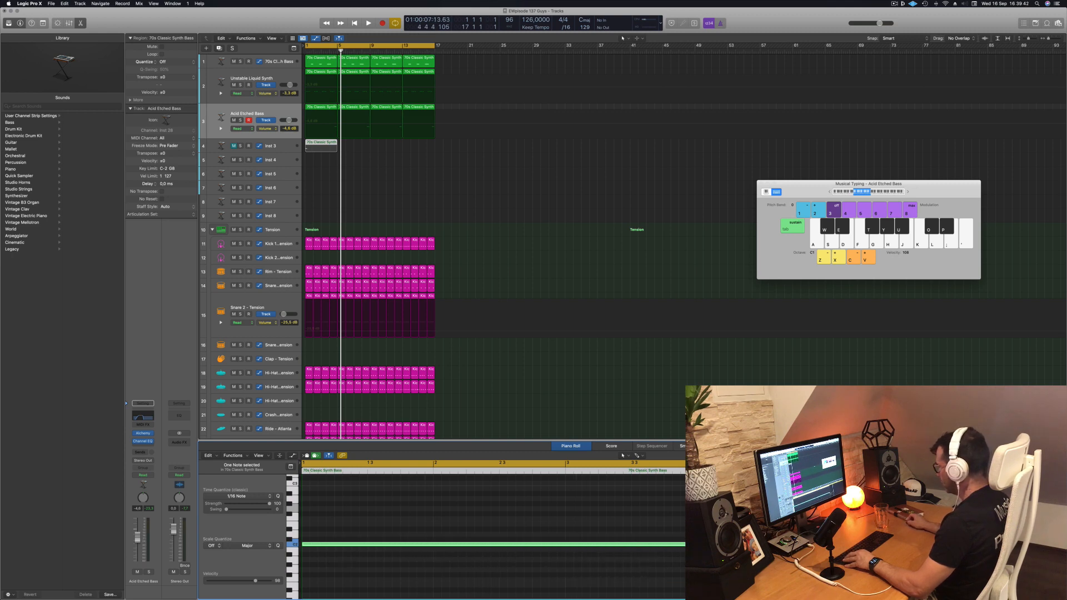
drag(321, 546, 323, 490)
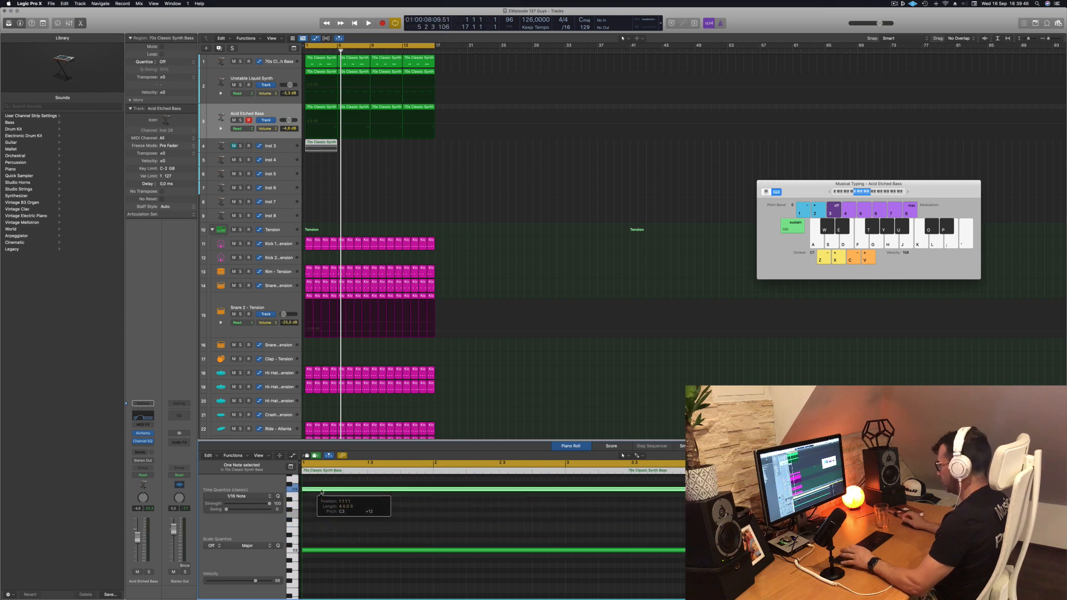
Insert the Arpeggiator MIDI effect on the unmuted Inst 3 track and lower its volume to about -12.2 dB, checking playback
key(Return)
key(space)
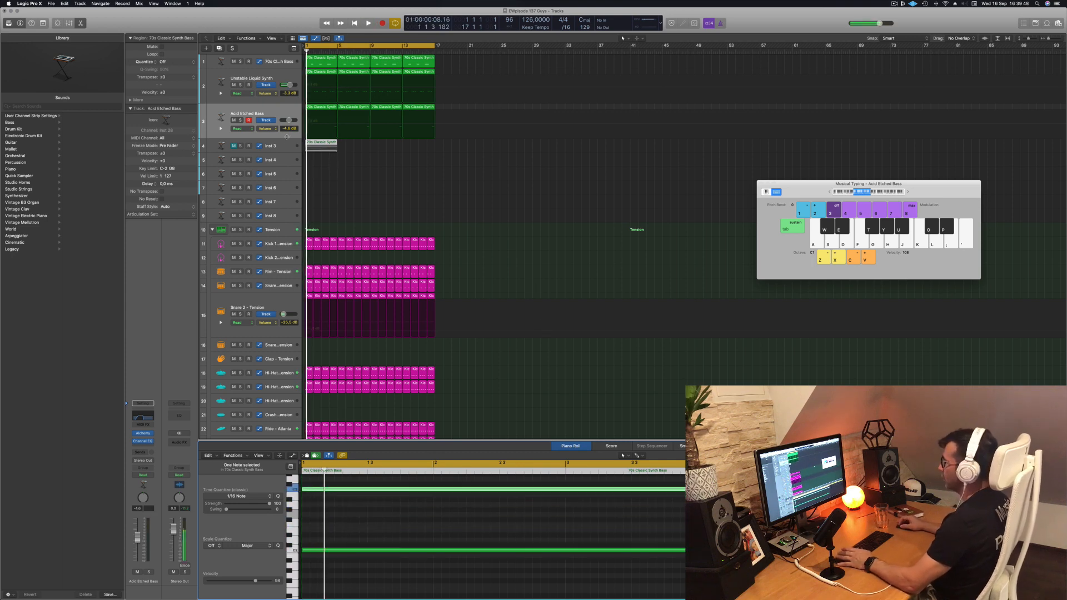
click(280, 145)
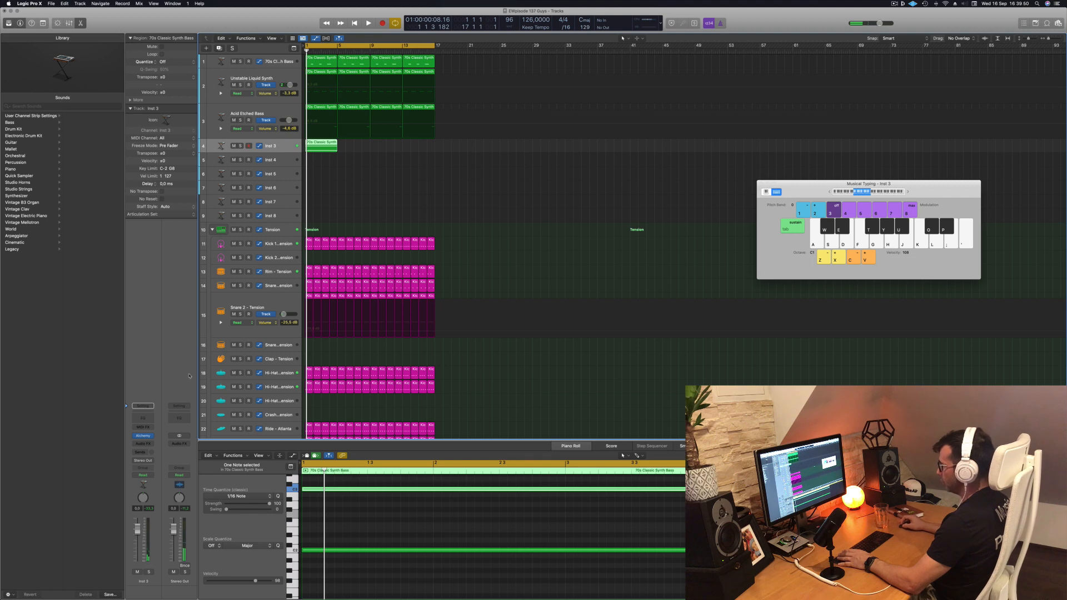
click(145, 426)
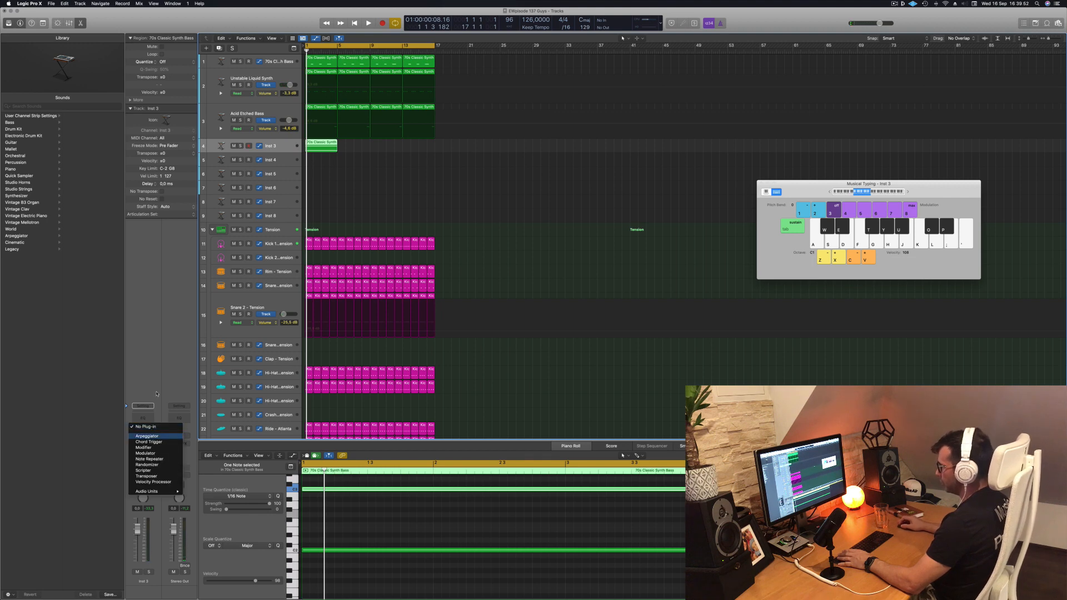
click(146, 436)
click(135, 548)
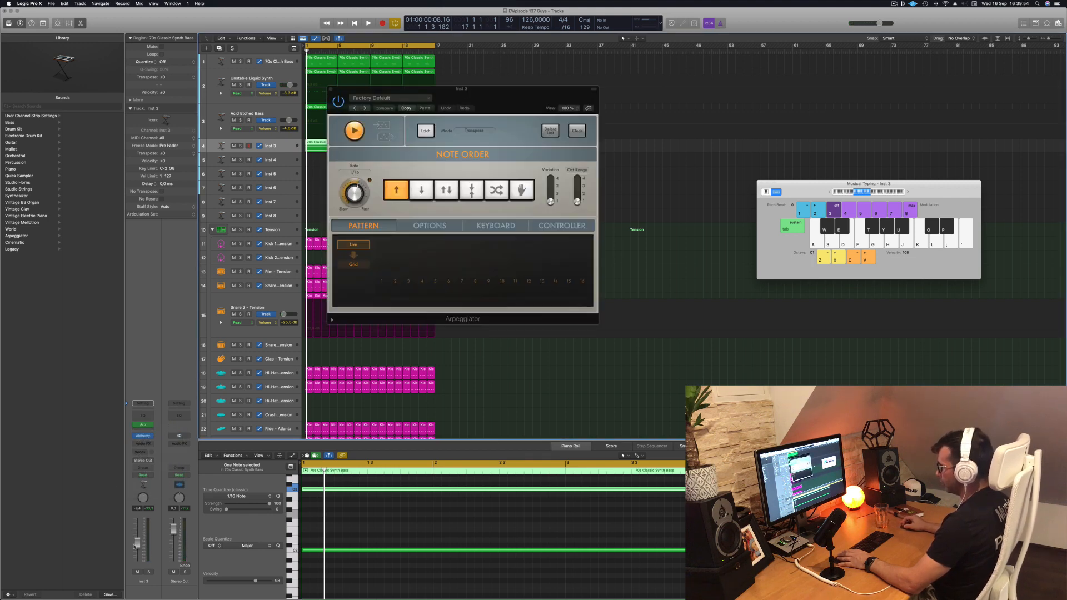
key(space)
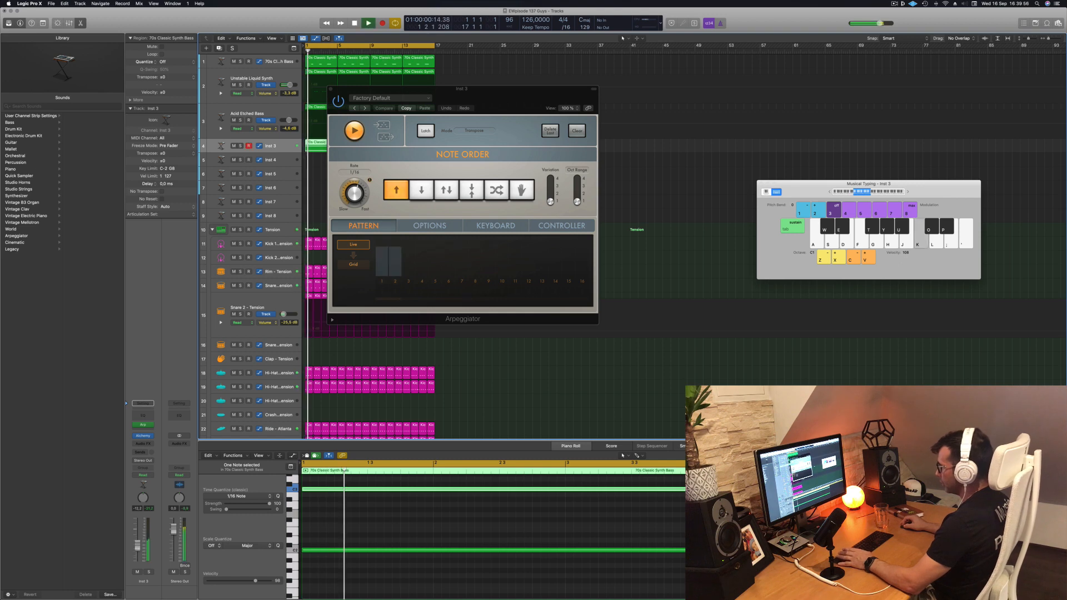
key(space)
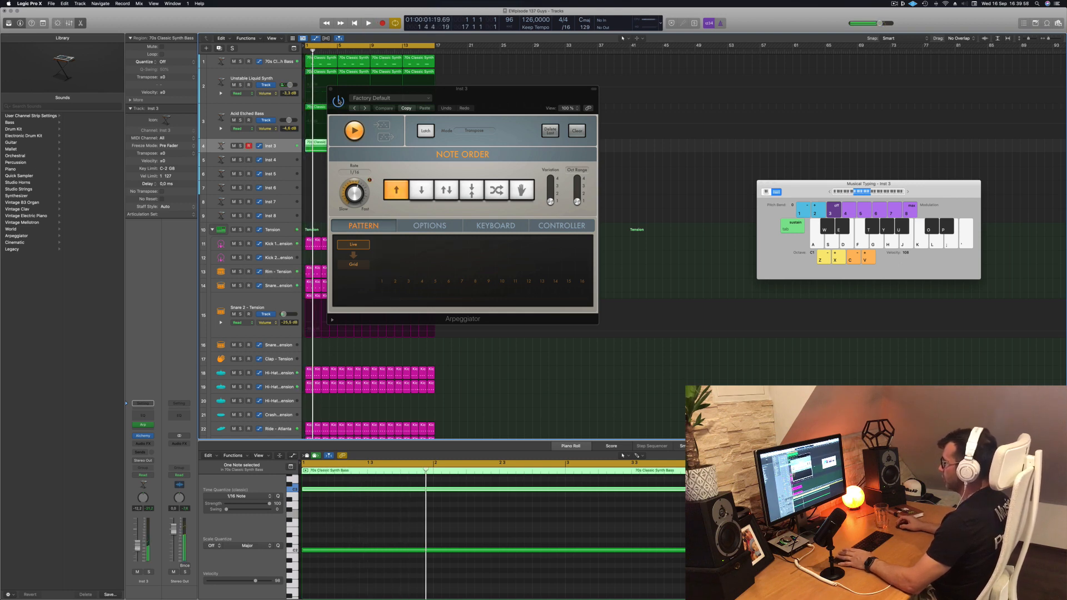
Bypass the Arpeggiator and load Alchemy's Noisy Definition preset from the Arpeggiated category on the Inst 3 track
click(339, 101)
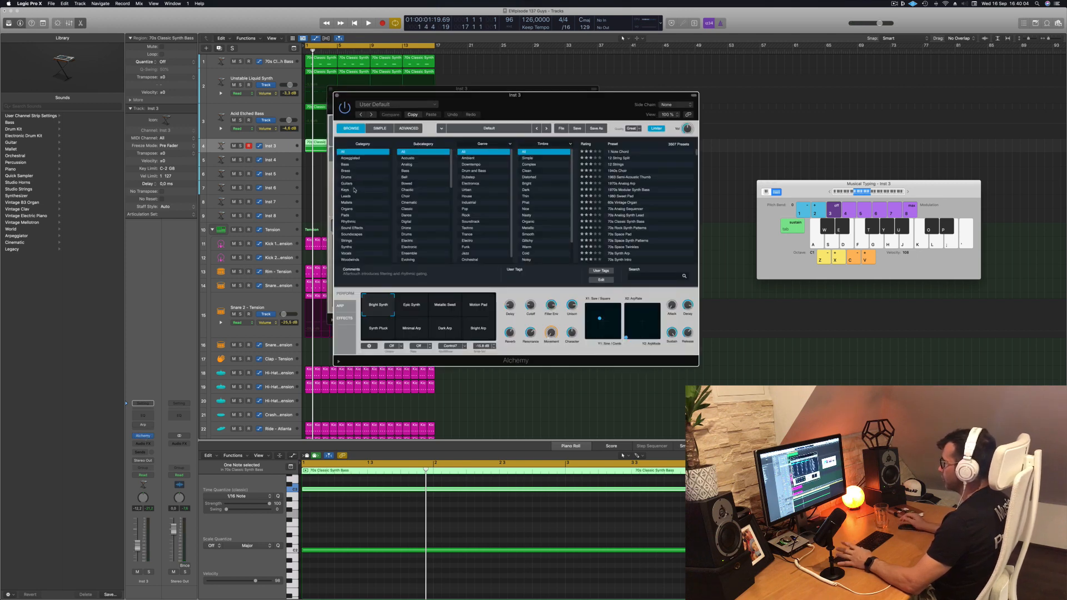
click(351, 159)
scroll(627, 224, down, 10)
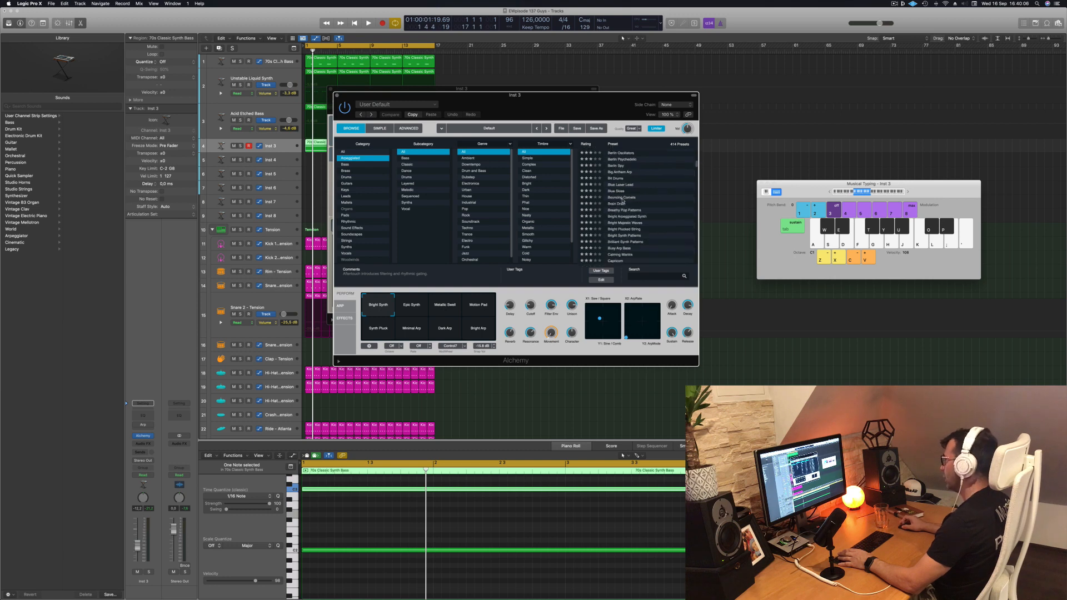
click(619, 215)
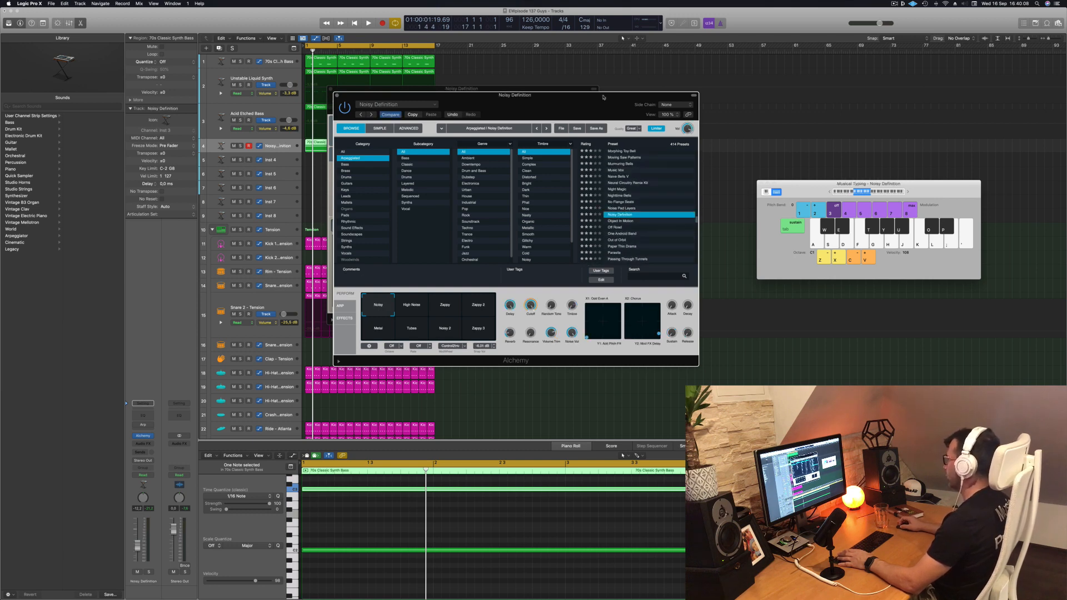
drag(556, 95, 855, 101)
drag(356, 90, 399, 89)
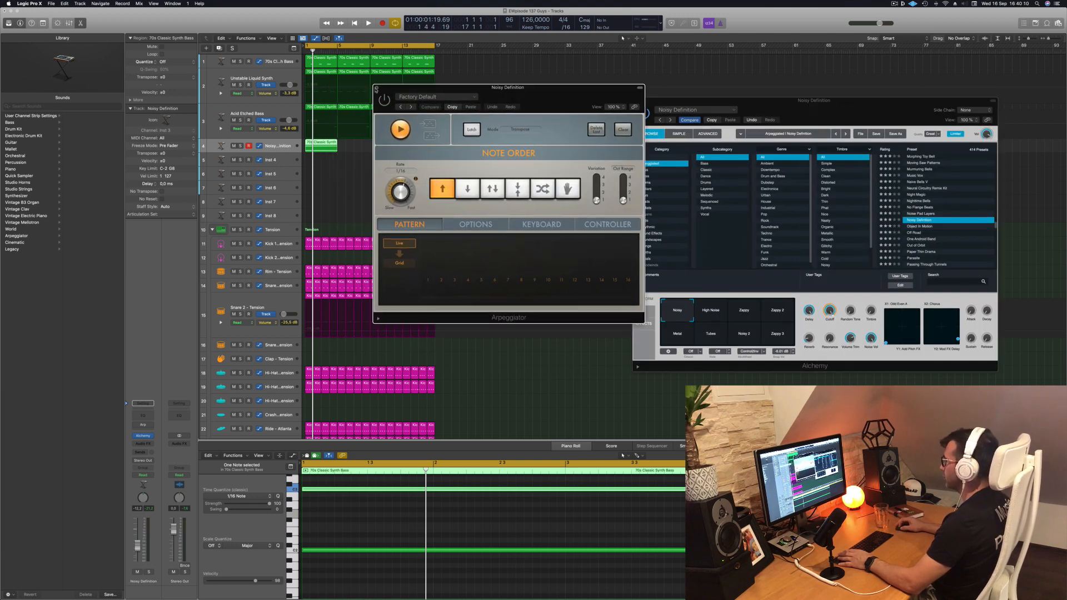
click(376, 88)
Repeat the Noisy Definition region up to bar 17 and lower the track's volume to about -17.8 dB during playback
drag(319, 144, 392, 147)
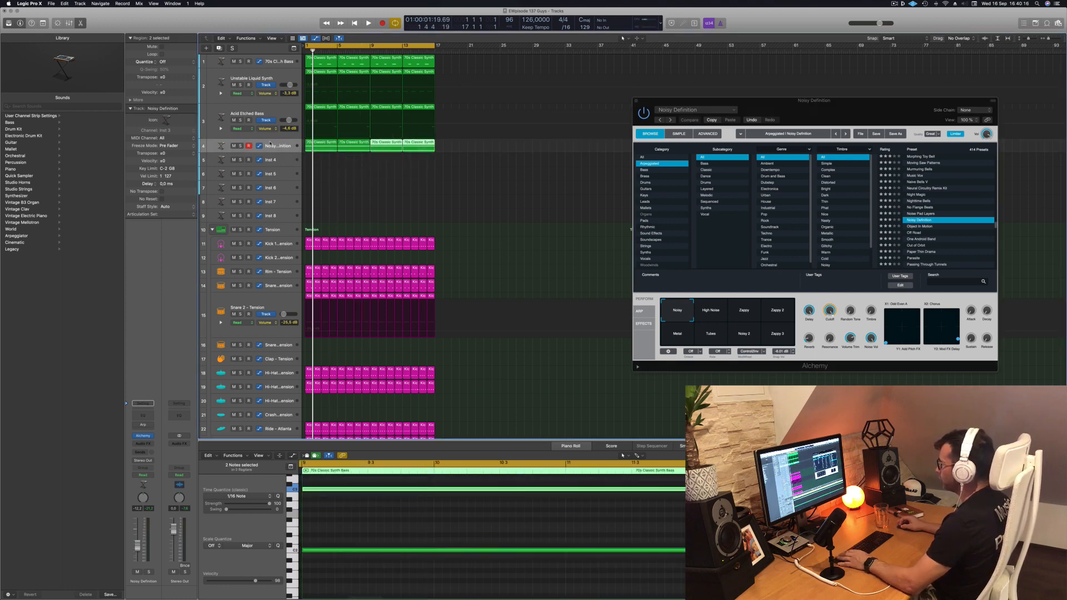
drag(275, 152, 272, 170)
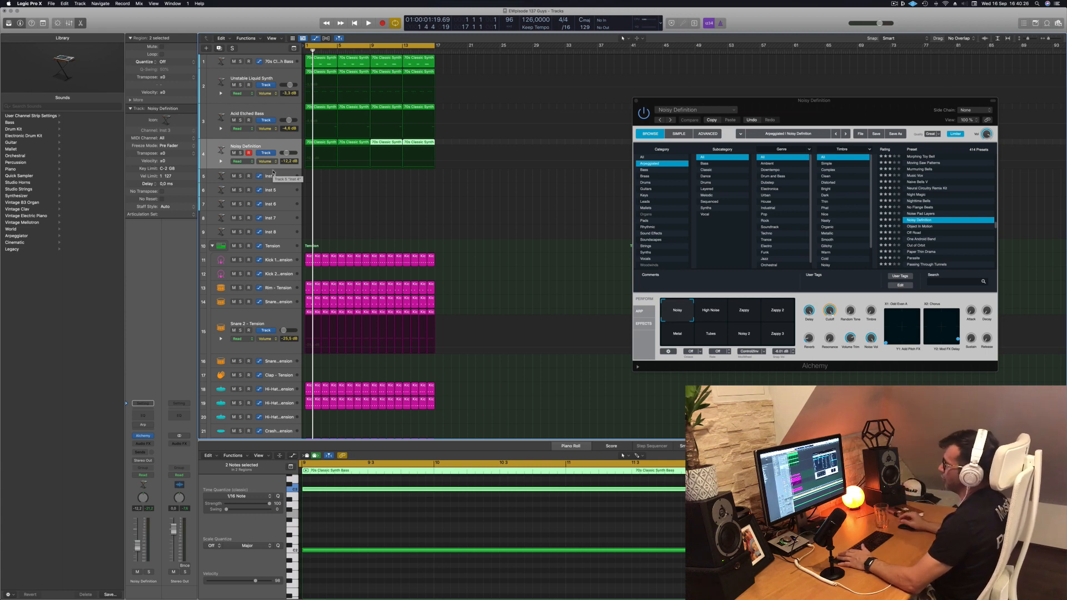
key(space)
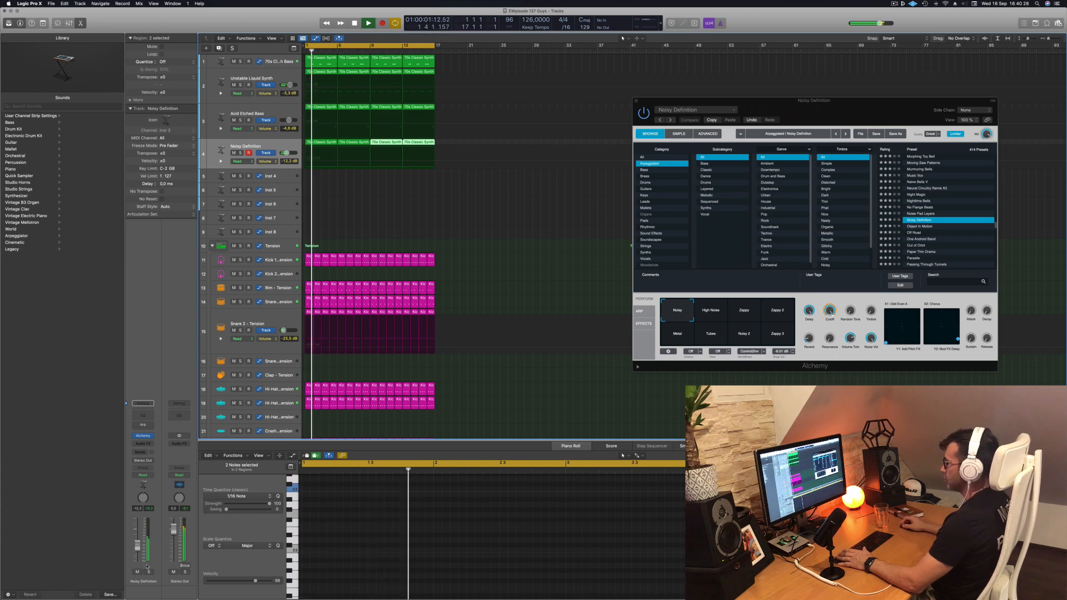
drag(137, 544, 136, 557)
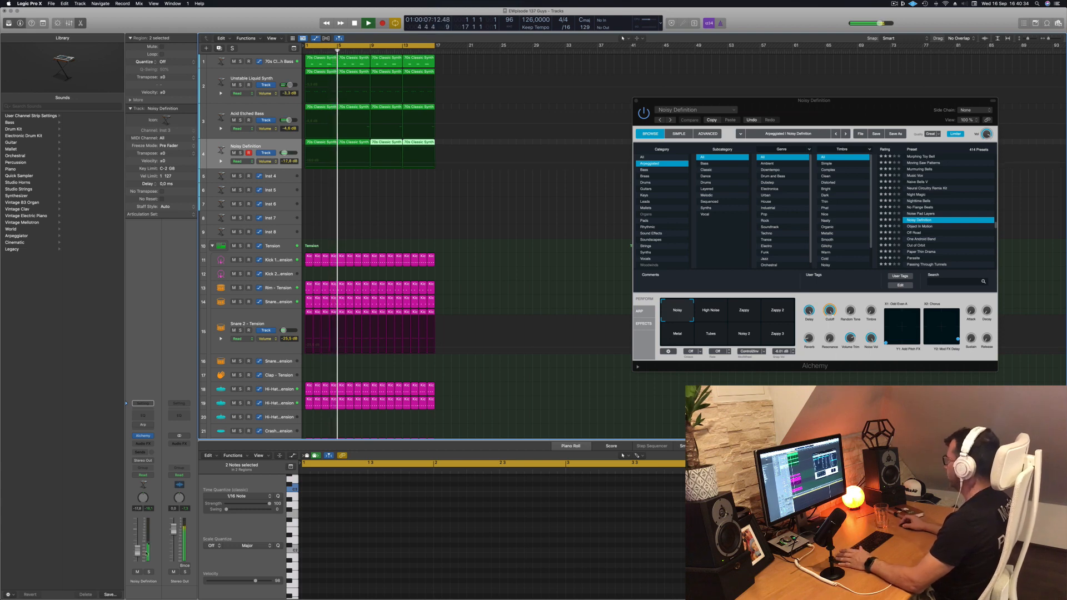
Audition the Noisy Definition performance snapshots in Alchemy during playback, from High Noise through Zappy 3, and return to Noisy
key(super+k)
drag(861, 110, 704, 120)
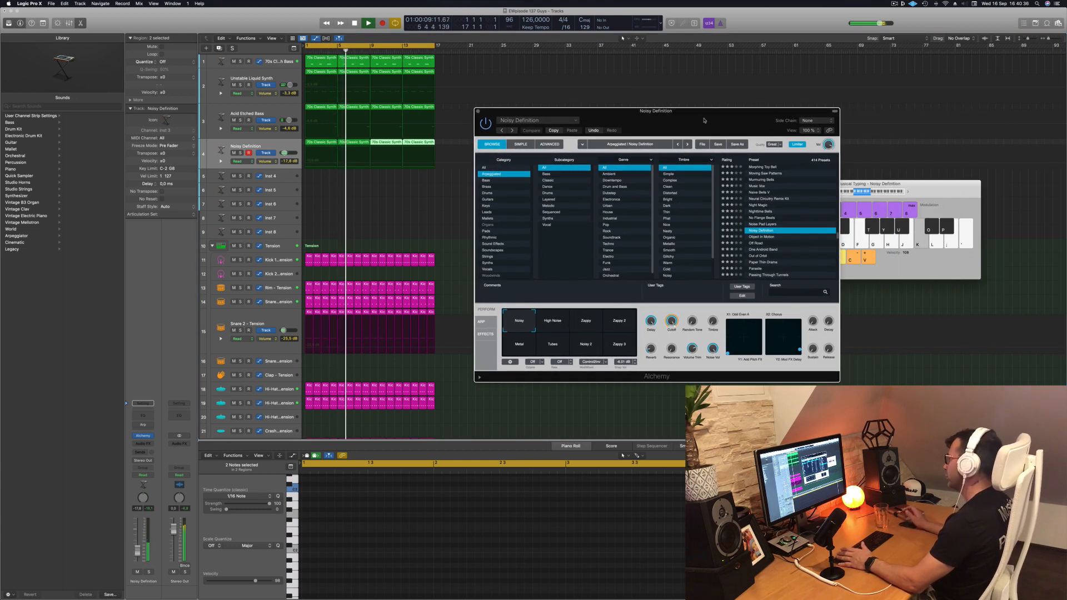
click(563, 318)
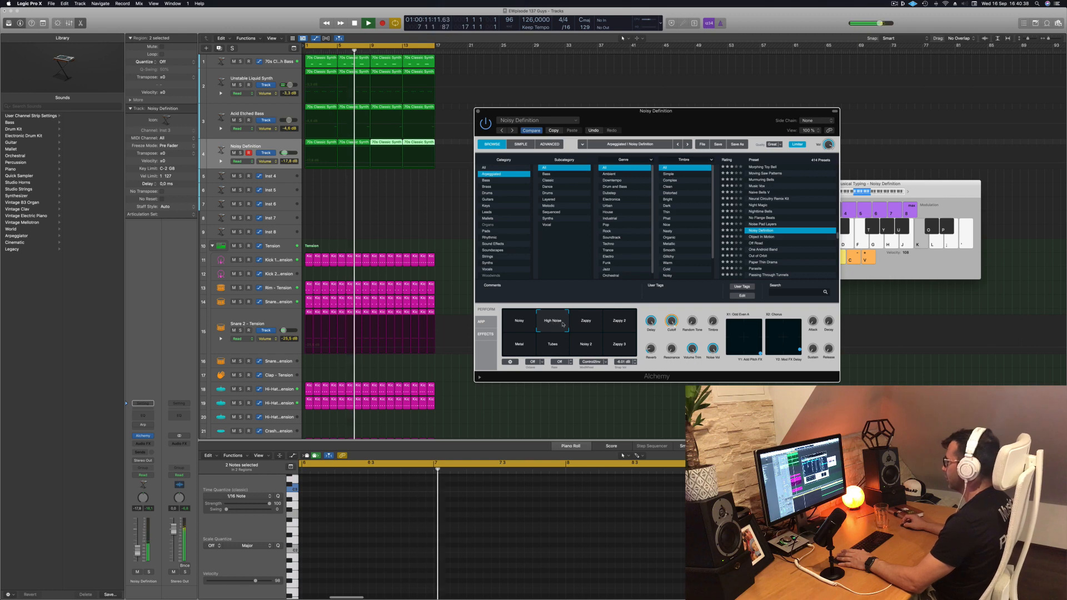
click(587, 328)
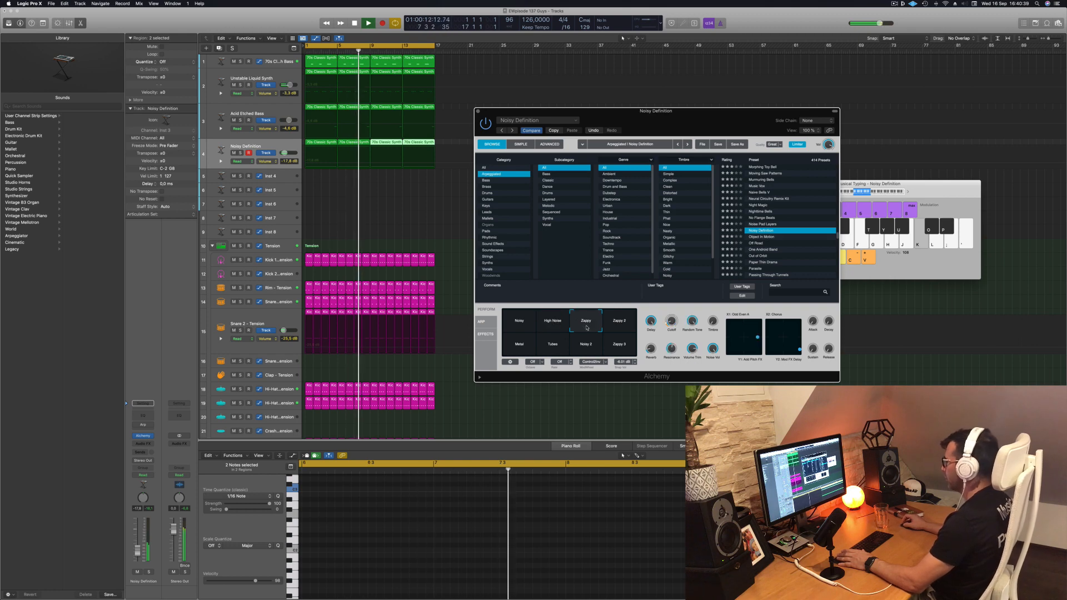
click(616, 328)
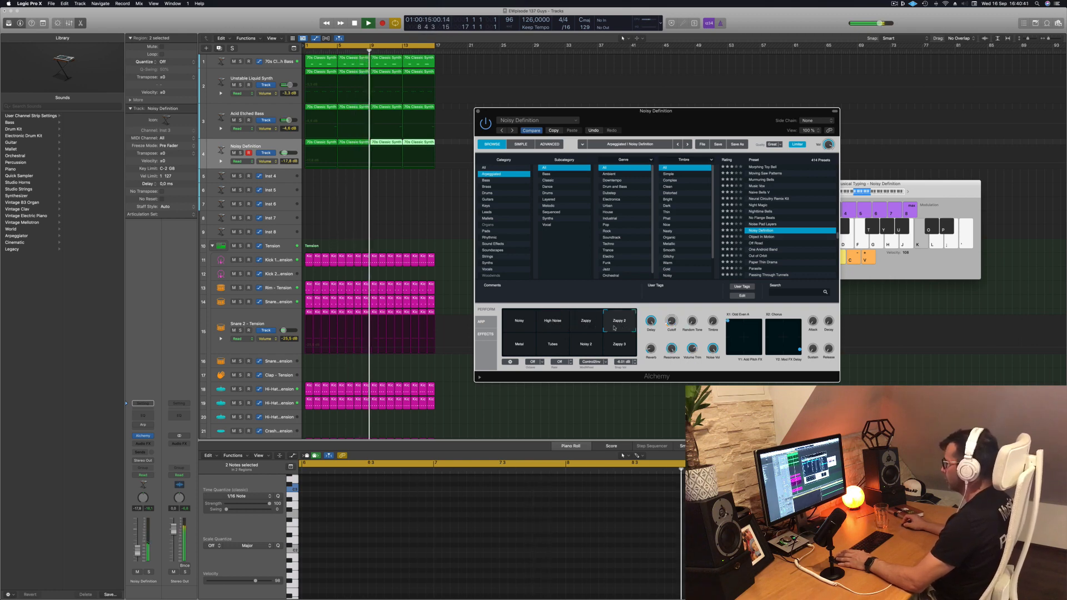
click(522, 349)
click(555, 348)
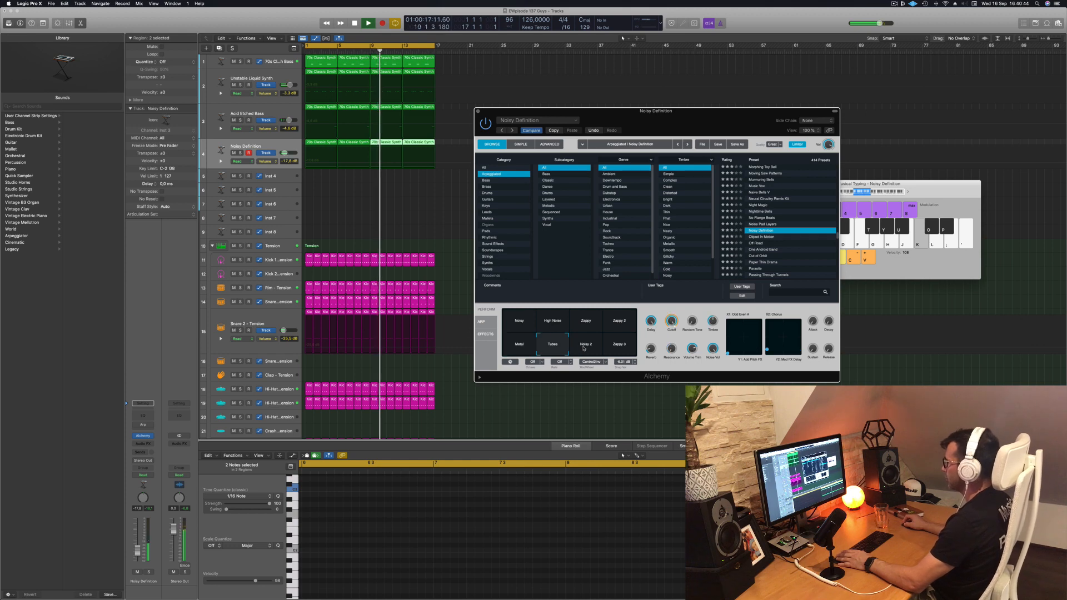
click(584, 349)
click(619, 345)
click(518, 319)
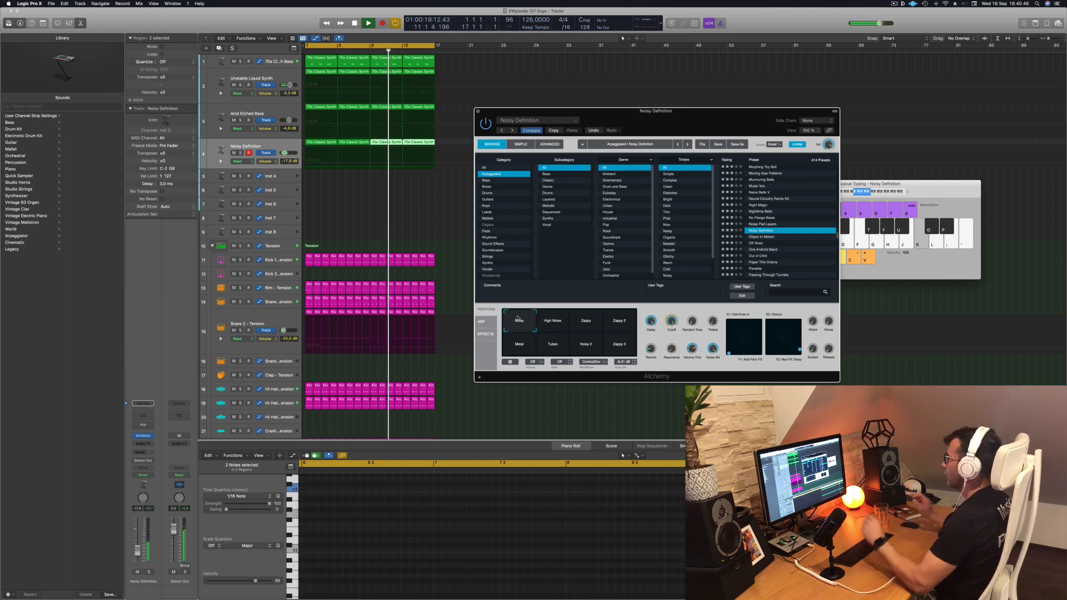
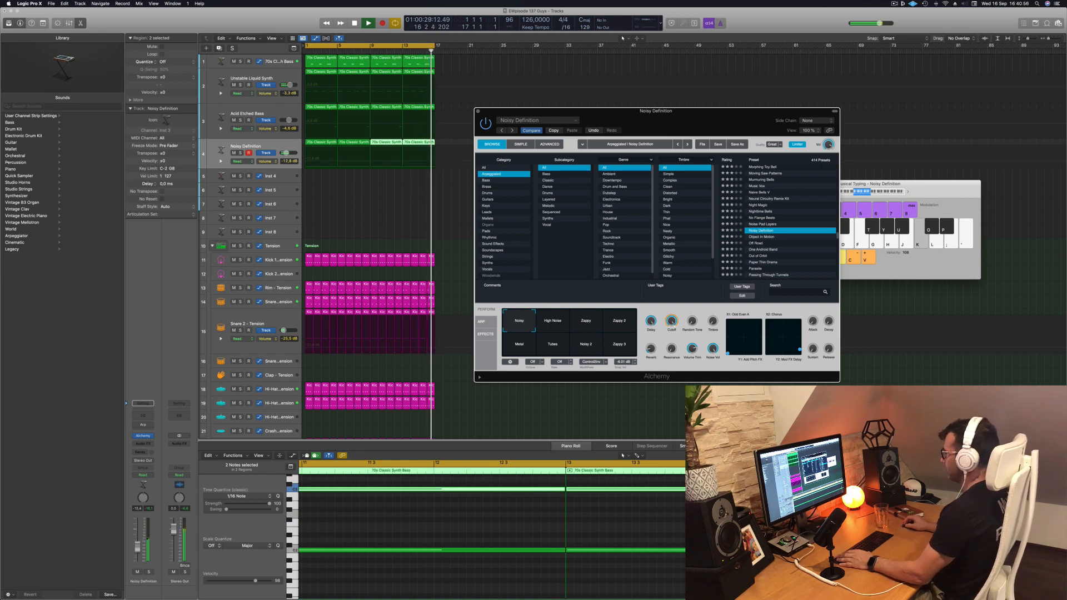
Lower the Noisy Definition track's volume to about -18.4 dB during playback and select its first region
click(138, 551)
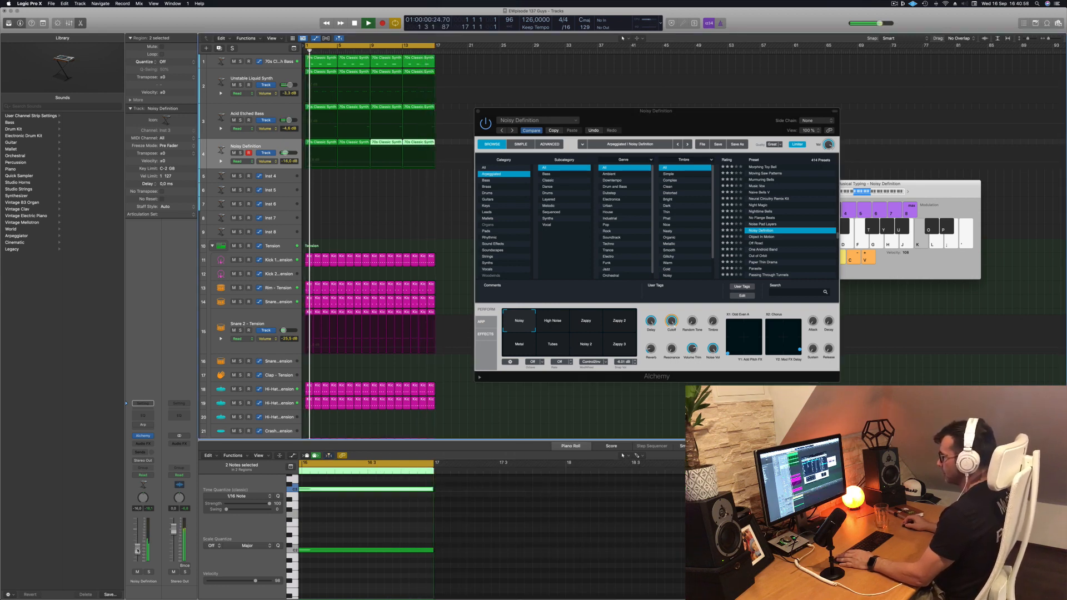
key(space)
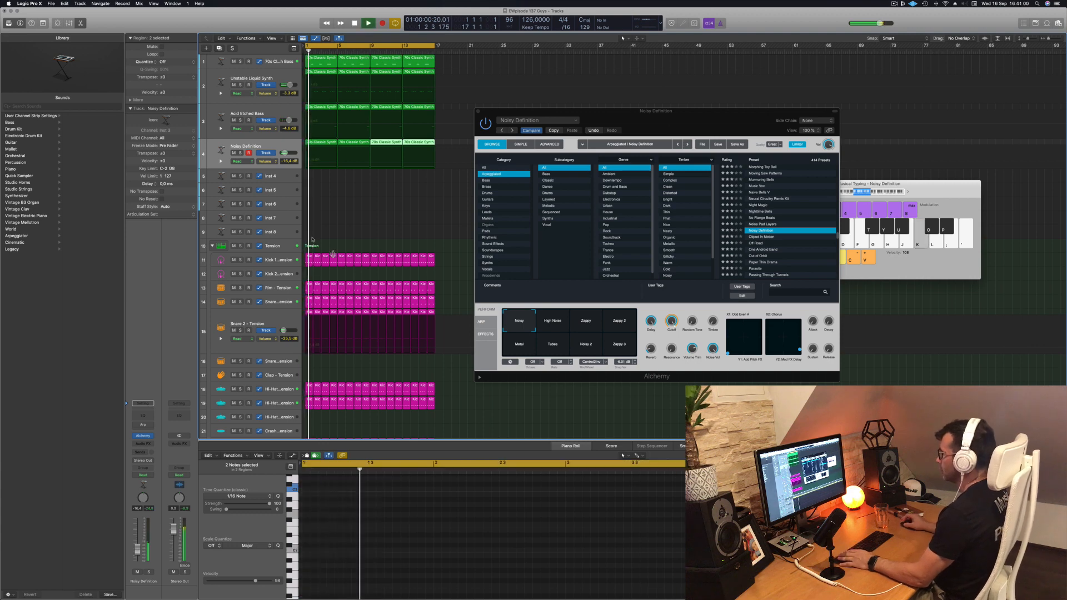
click(357, 185)
click(328, 148)
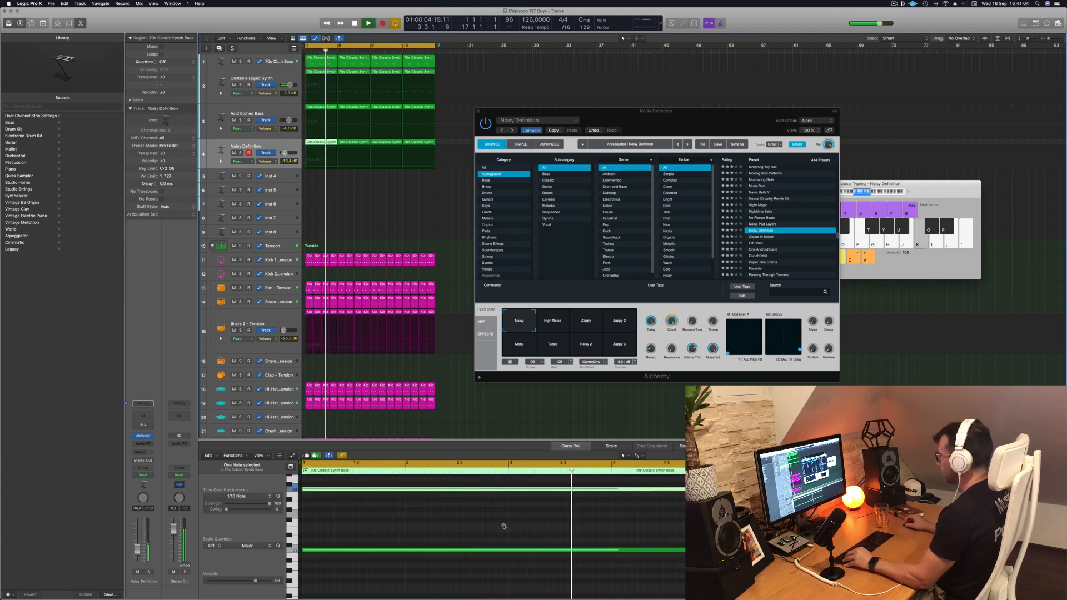
Load Alchemy's Object In Motion preset from the Arpeggiated category in place of Noisy Definition and restart playback
click(371, 209)
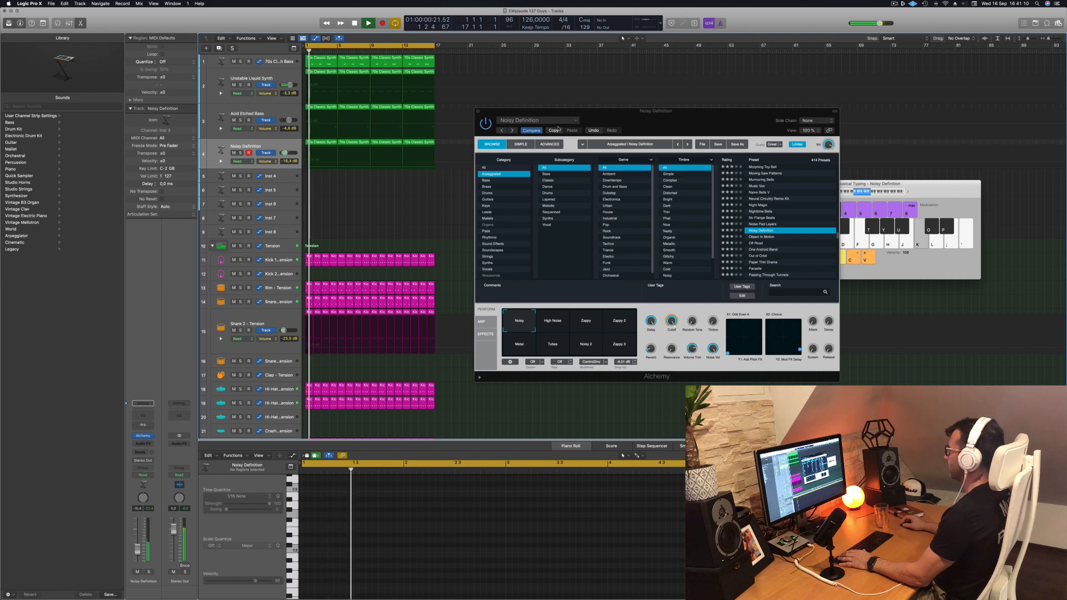
click(555, 130)
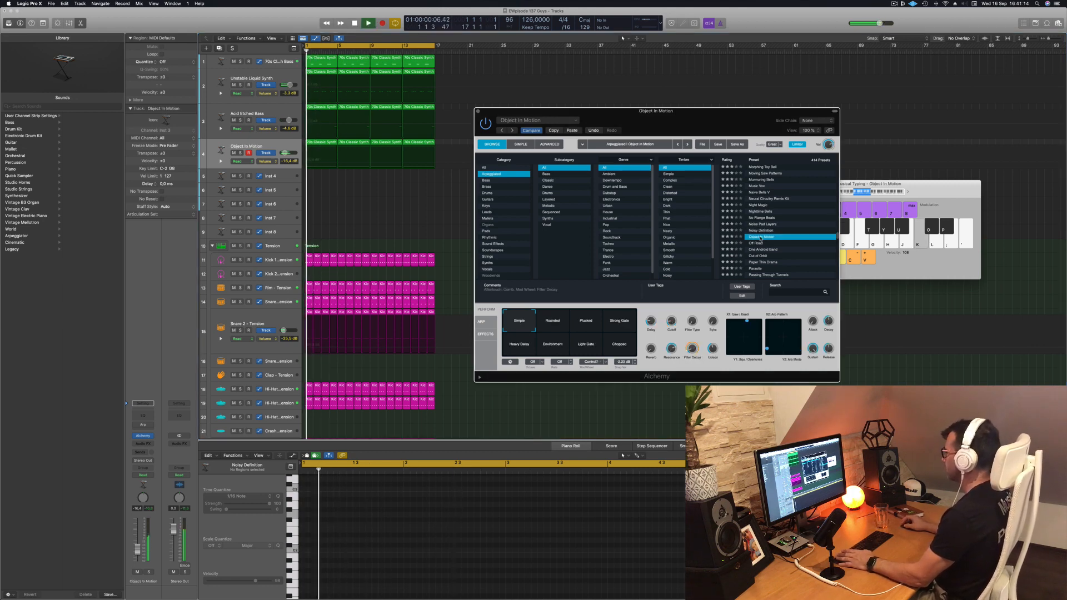
drag(704, 120, 704, 99)
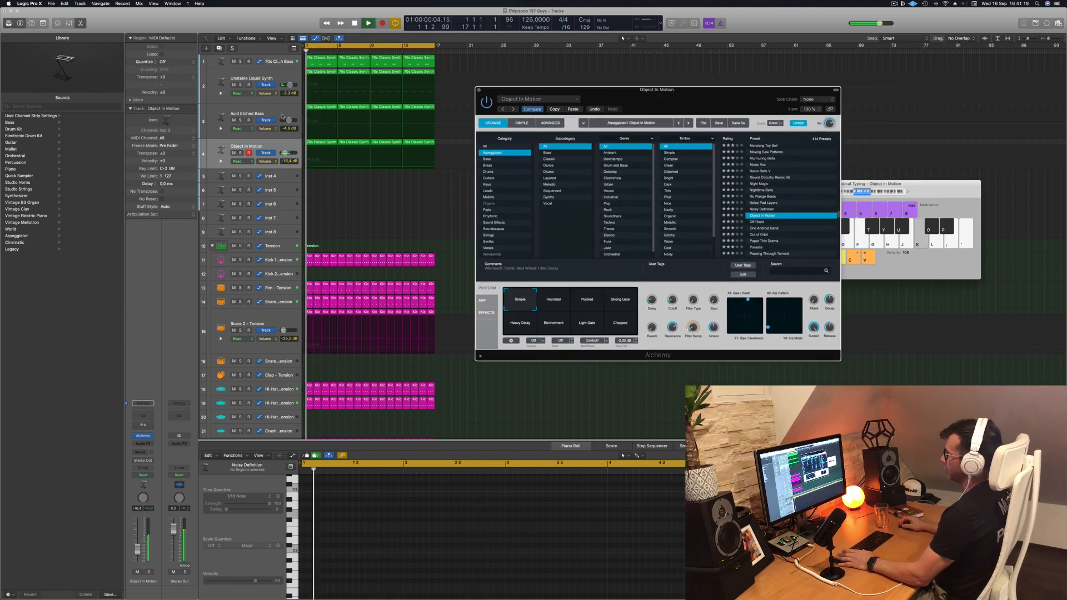
click(240, 154)
click(242, 153)
key(space)
key(space)
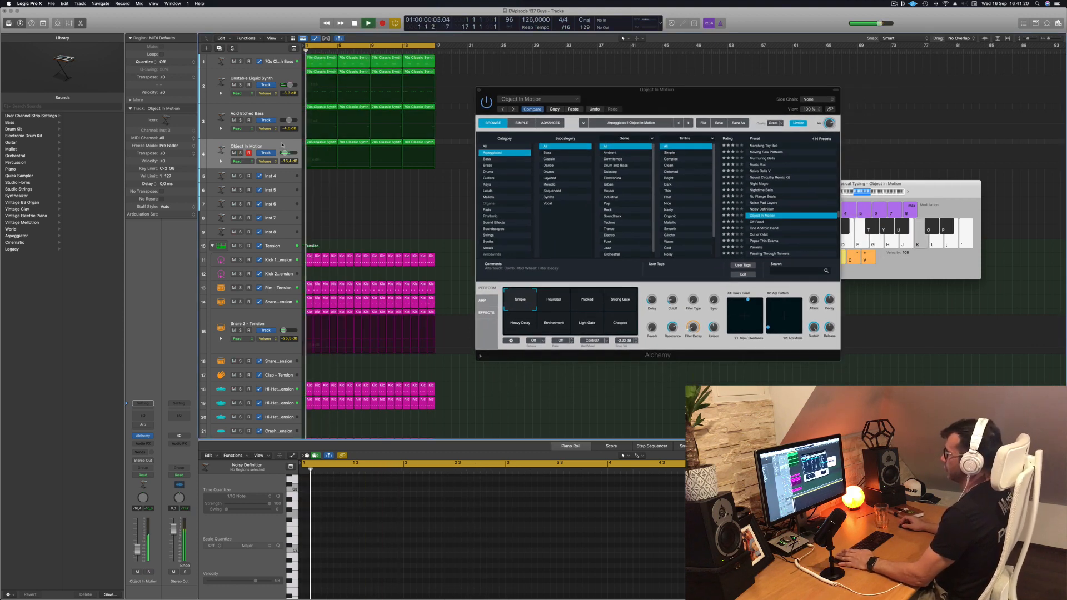
Select the Object In Motion track's regions and audition the Rounded, Plucked and Strong Gate snapshots, sweeping the Strong Gate cutoff
click(255, 146)
click(554, 301)
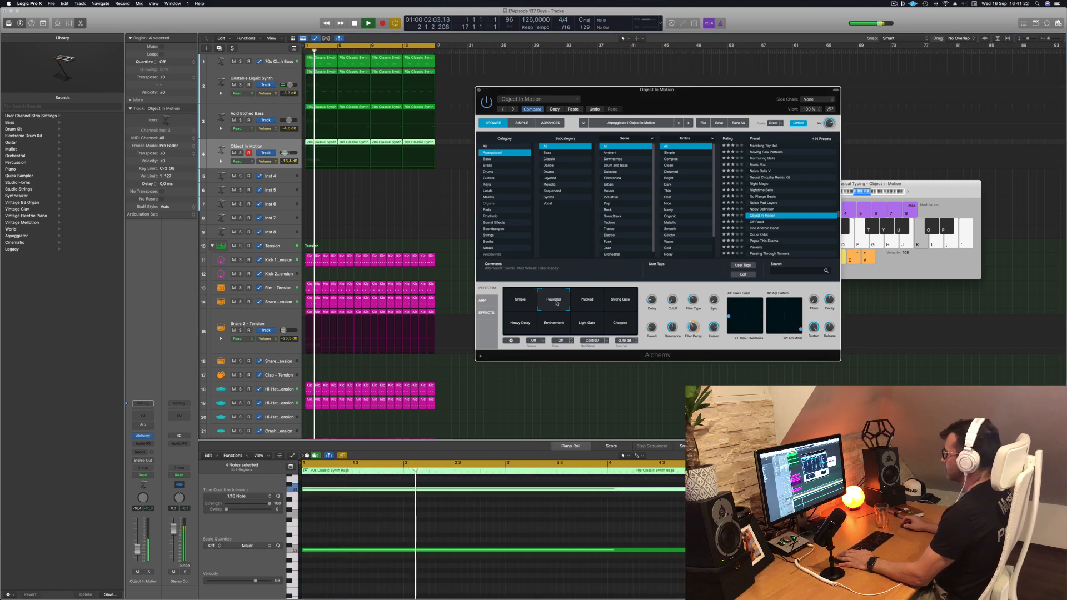
click(588, 301)
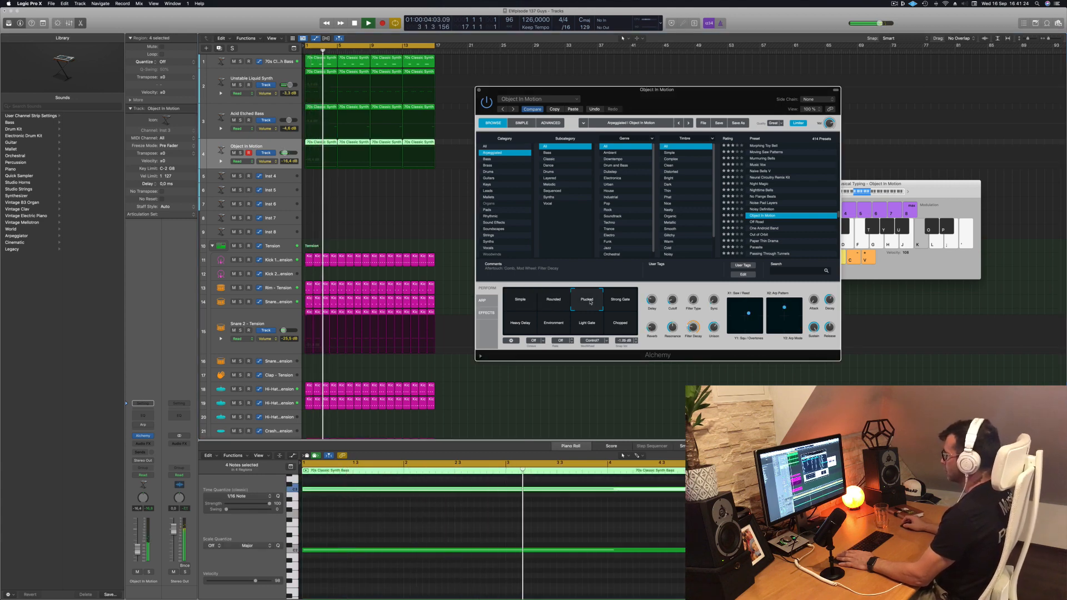
click(620, 301)
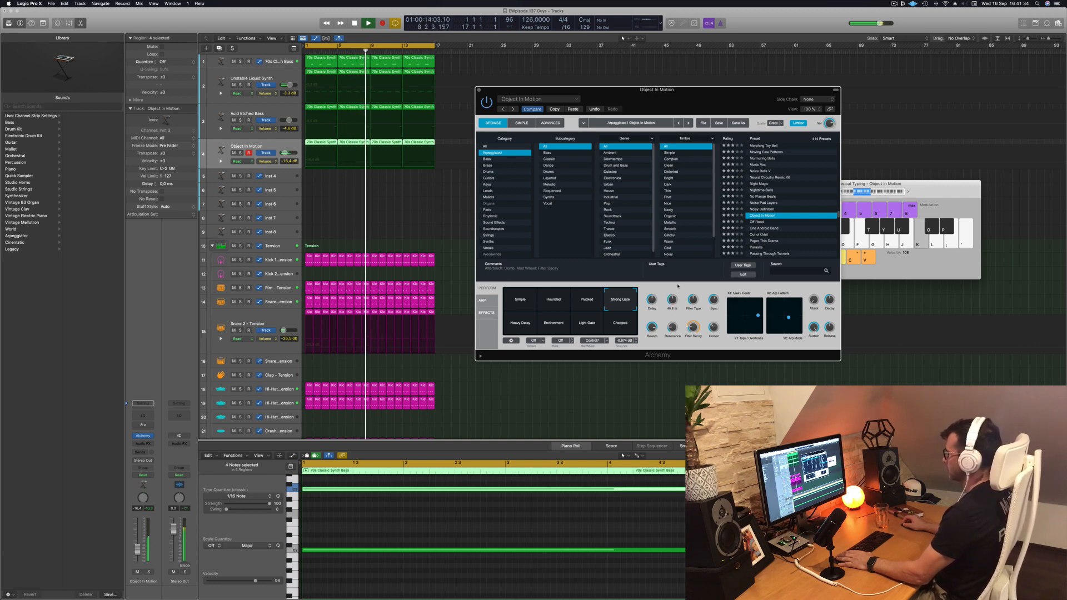
drag(672, 300, 673, 306)
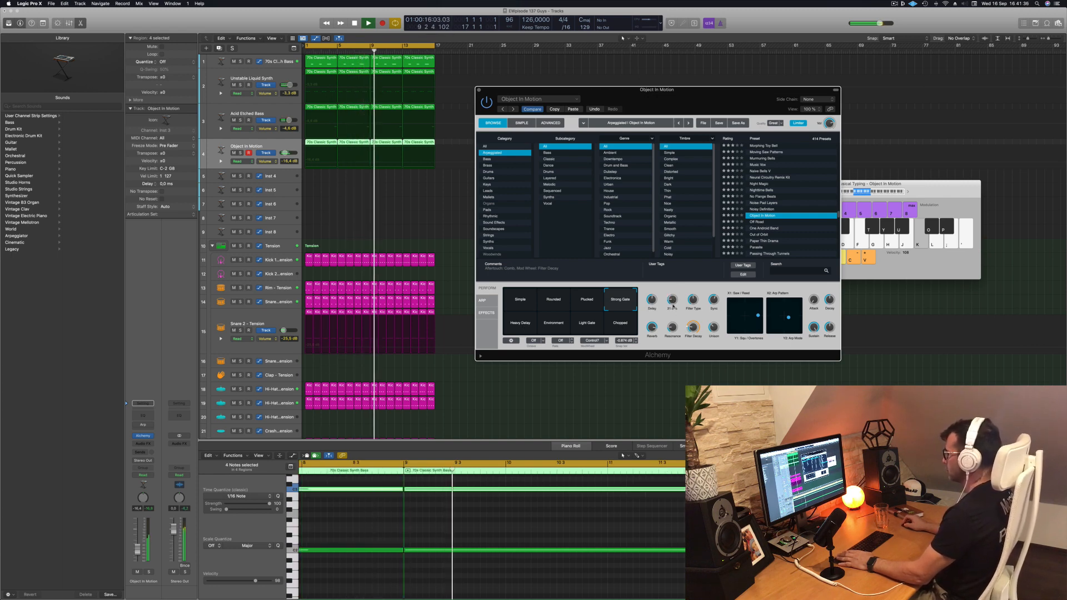
Audition the Heavy Delay, Environment, Light Gate and Chopped snapshots during playback
click(520, 323)
key(space)
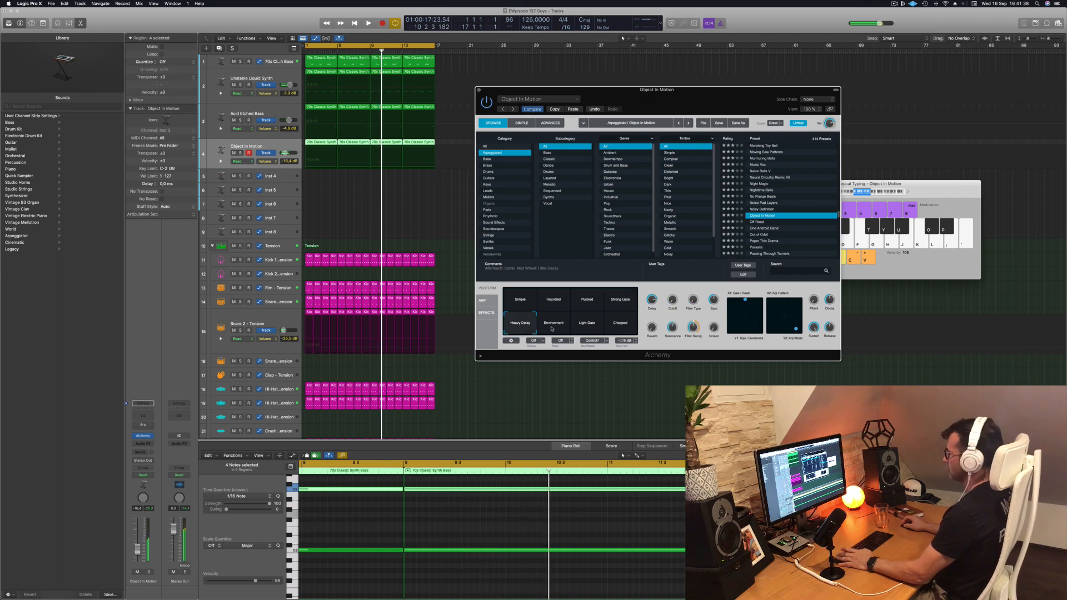
key(space)
click(554, 324)
click(589, 324)
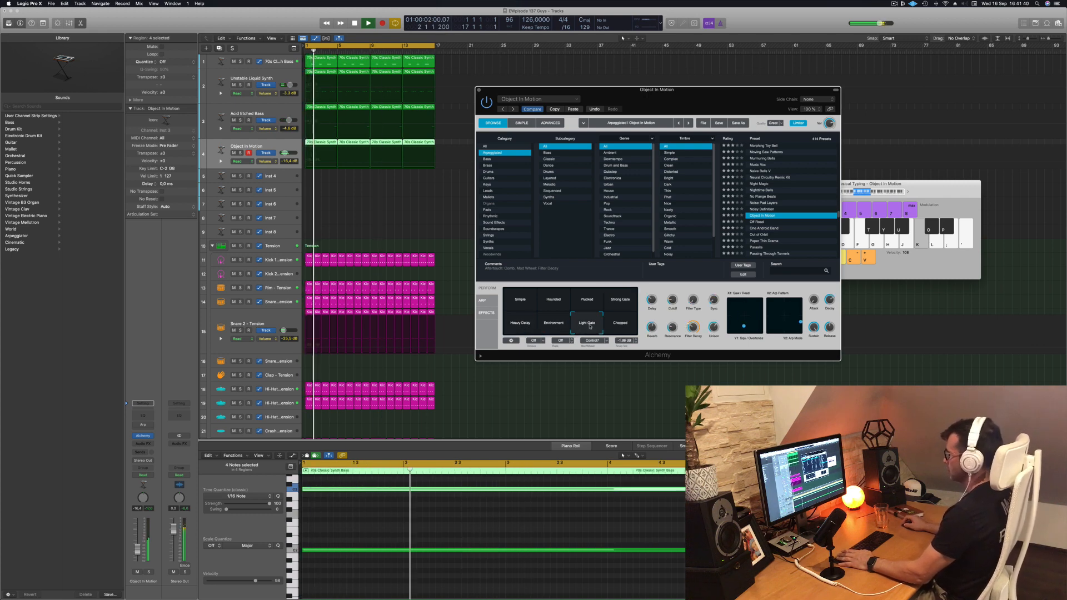
click(618, 325)
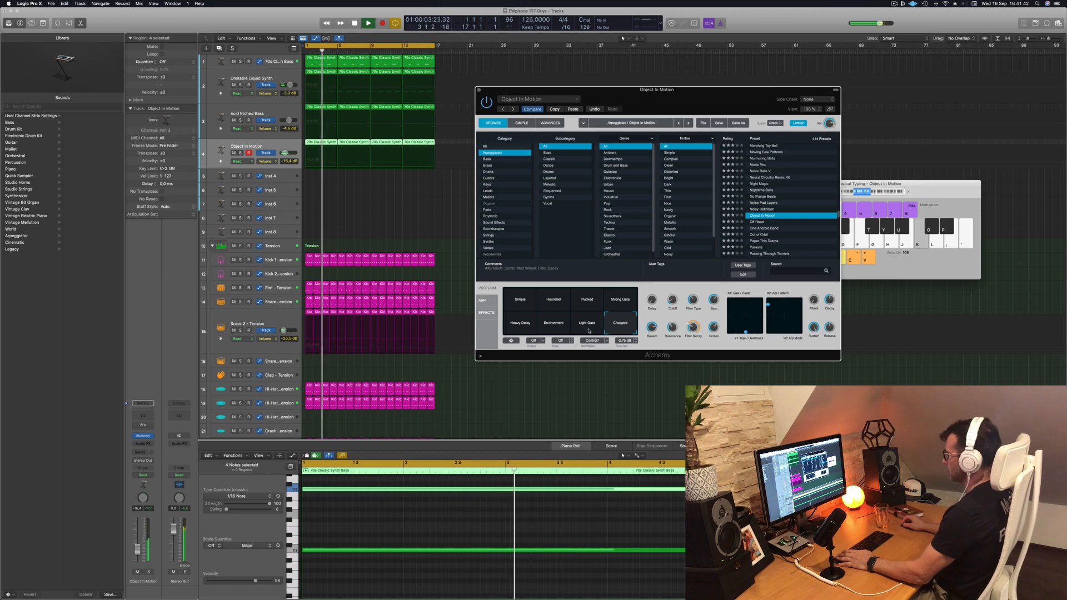
Compare the Light Gate, Plucked, Simple and Rounded snapshots and return to Strong Gate
click(589, 328)
click(587, 301)
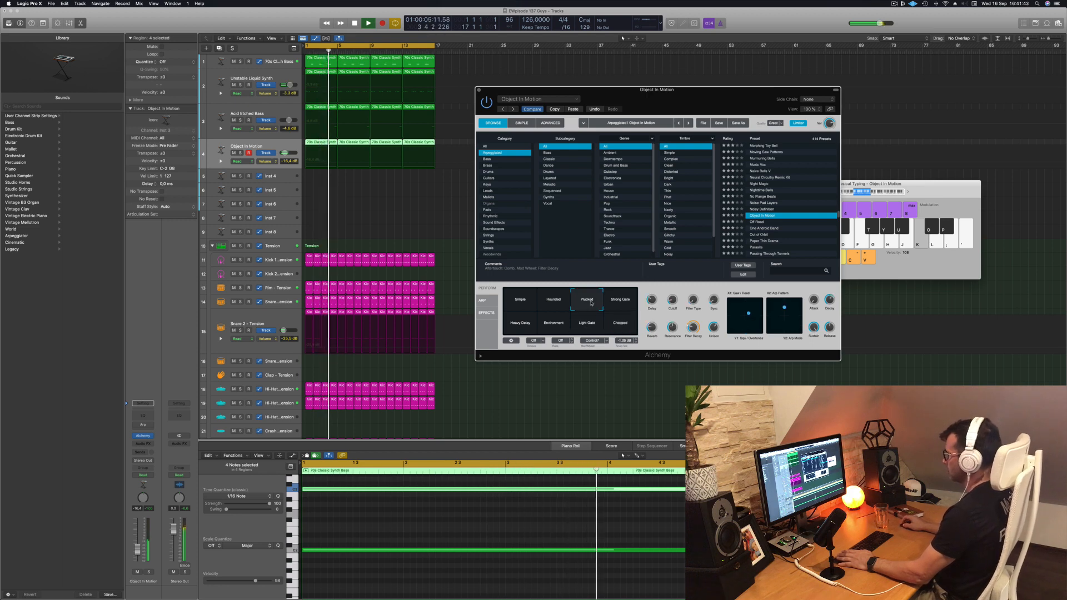
click(520, 302)
click(553, 304)
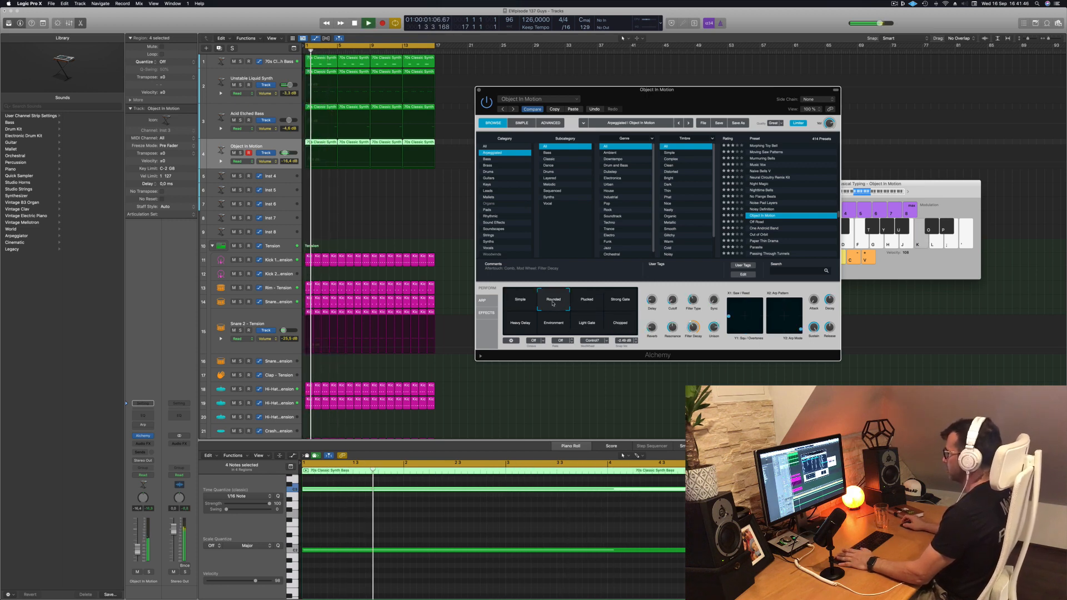
click(579, 292)
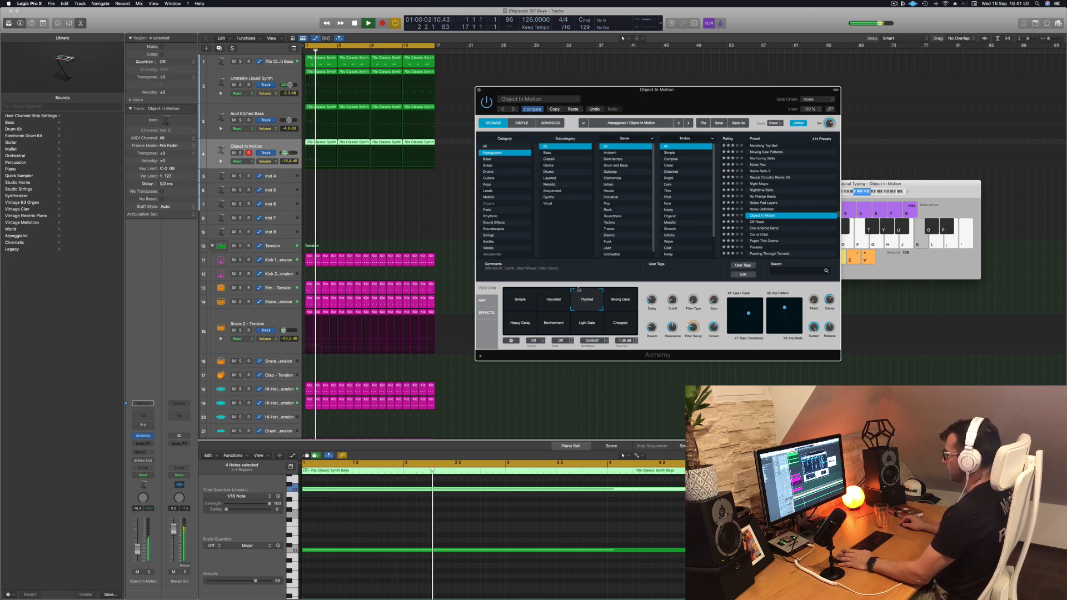
click(627, 299)
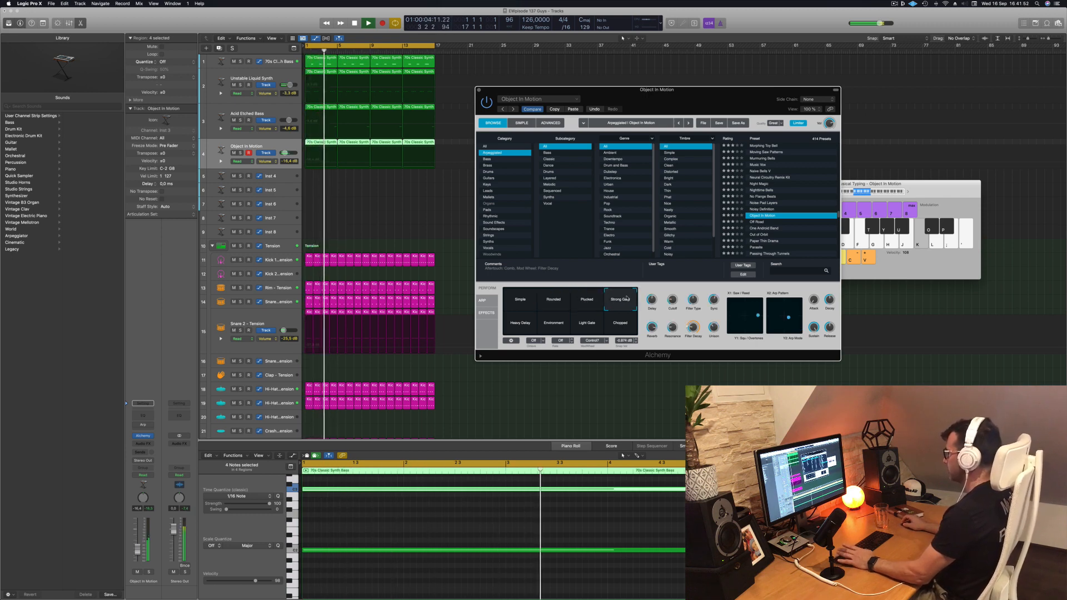
Try different Cutoff settings on the Strong Gate and Simple snapshots while the groove plays from the start
key(Return)
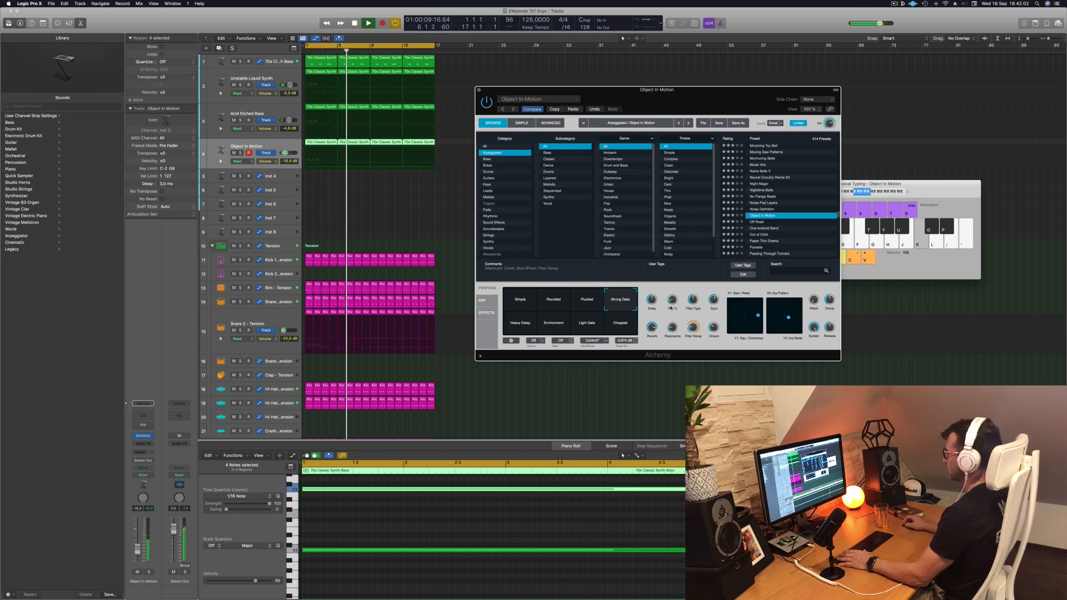
drag(671, 311, 672, 309)
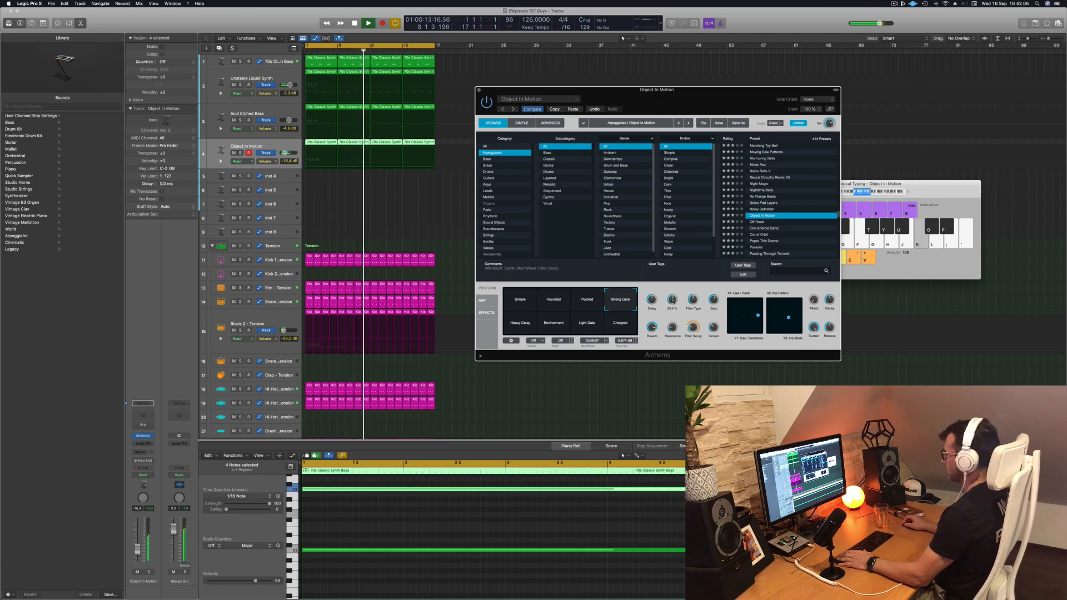
click(520, 301)
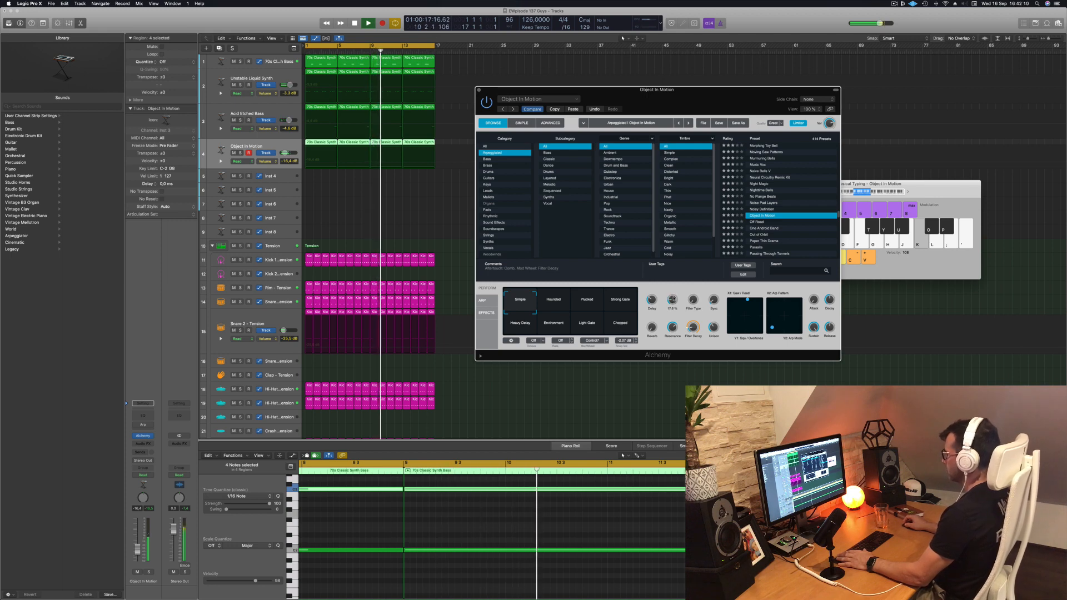
drag(673, 308, 673, 302)
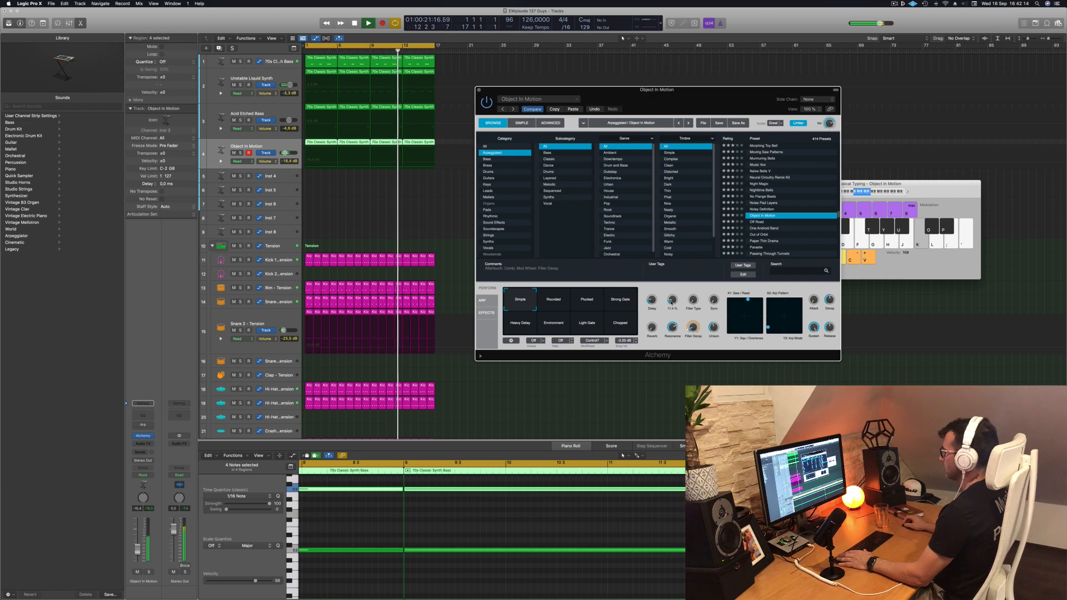
key(Return)
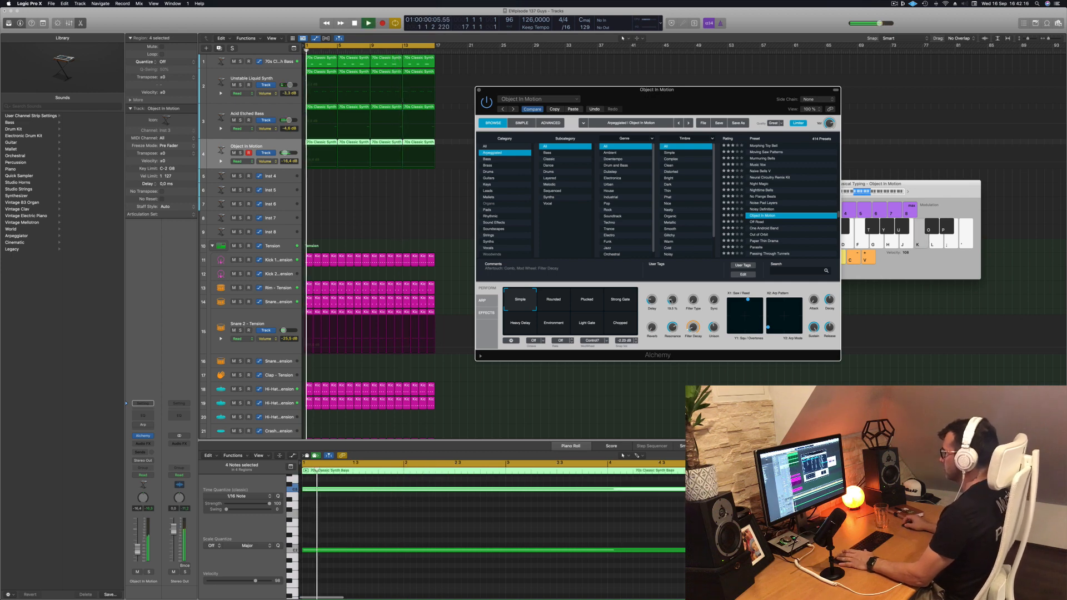
Add a Channel EQ to the Object In Motion track with a low cut at 175 Hz, 12 dB/Oct
double_click(143, 415)
click(371, 128)
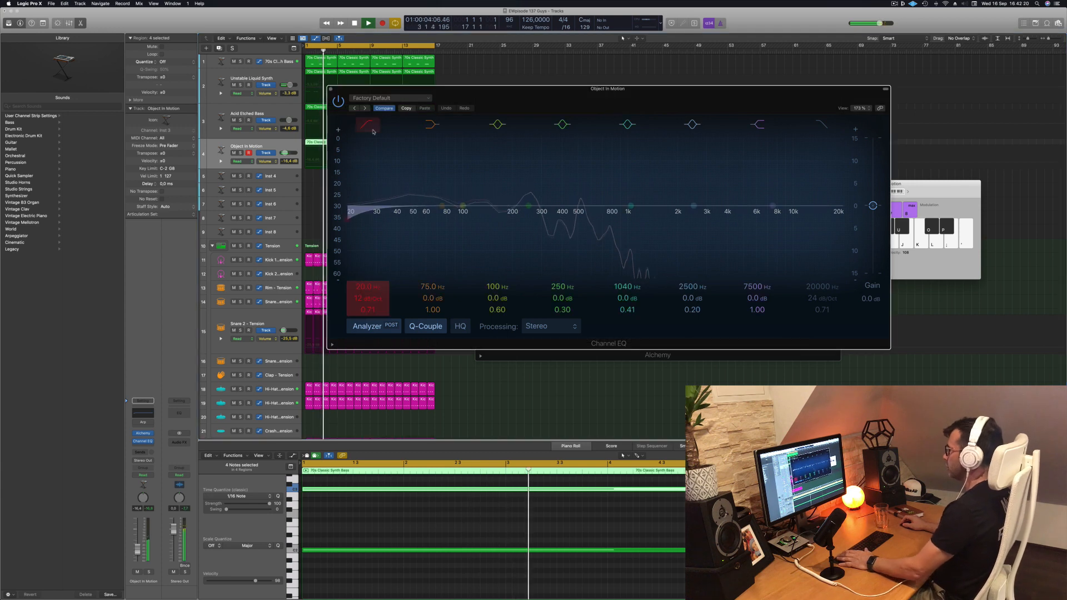
drag(367, 195, 520, 179)
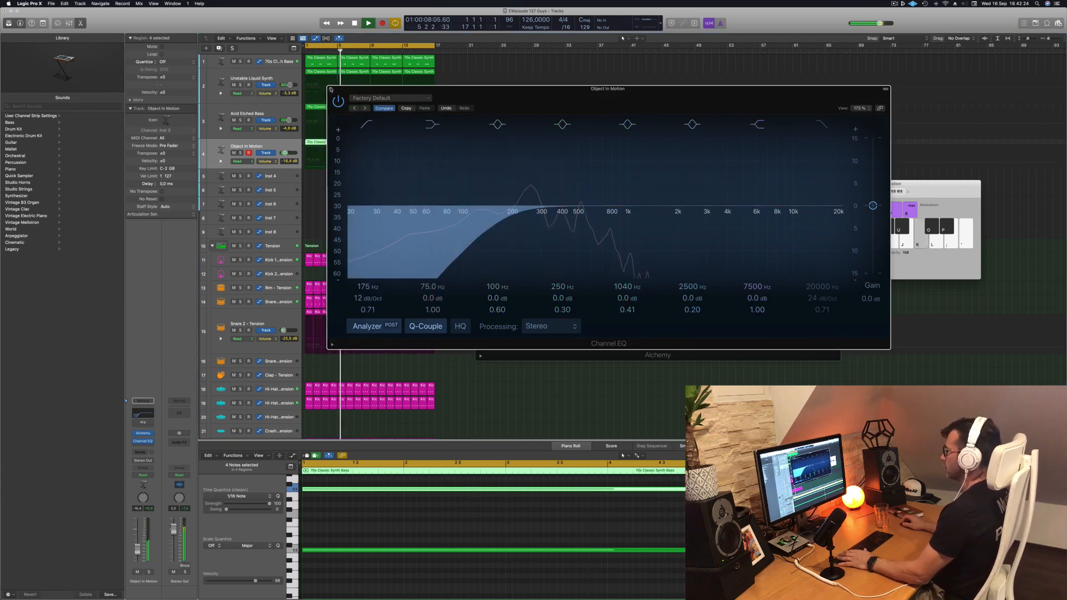
click(331, 89)
drag(584, 90, 552, 74)
Choose Alchemy's Strong Gate snapshot and lower its Cutoff during playback
key(Return)
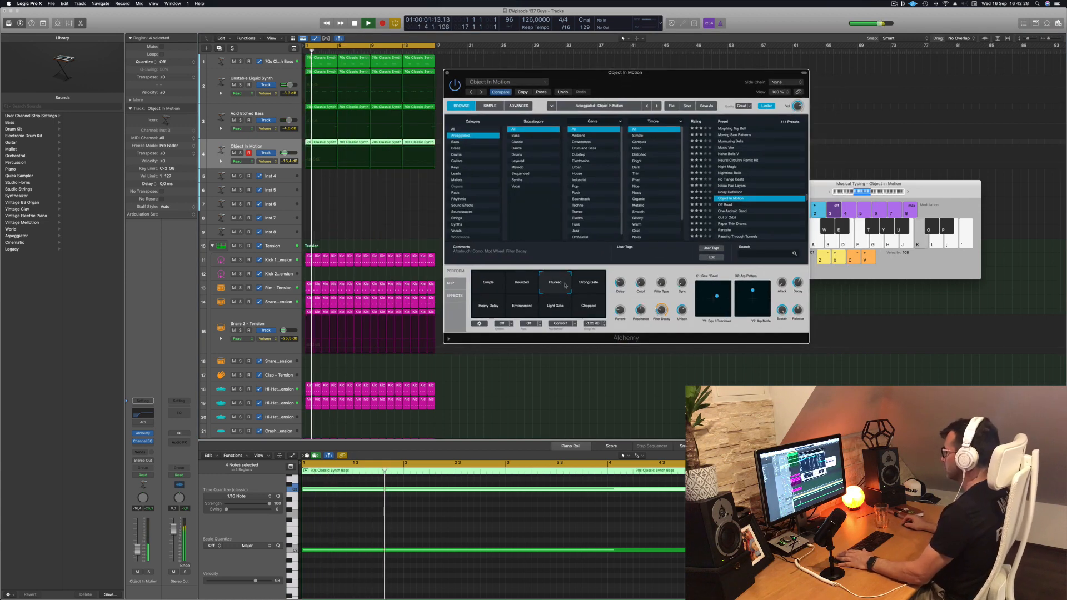
click(596, 287)
key(Return)
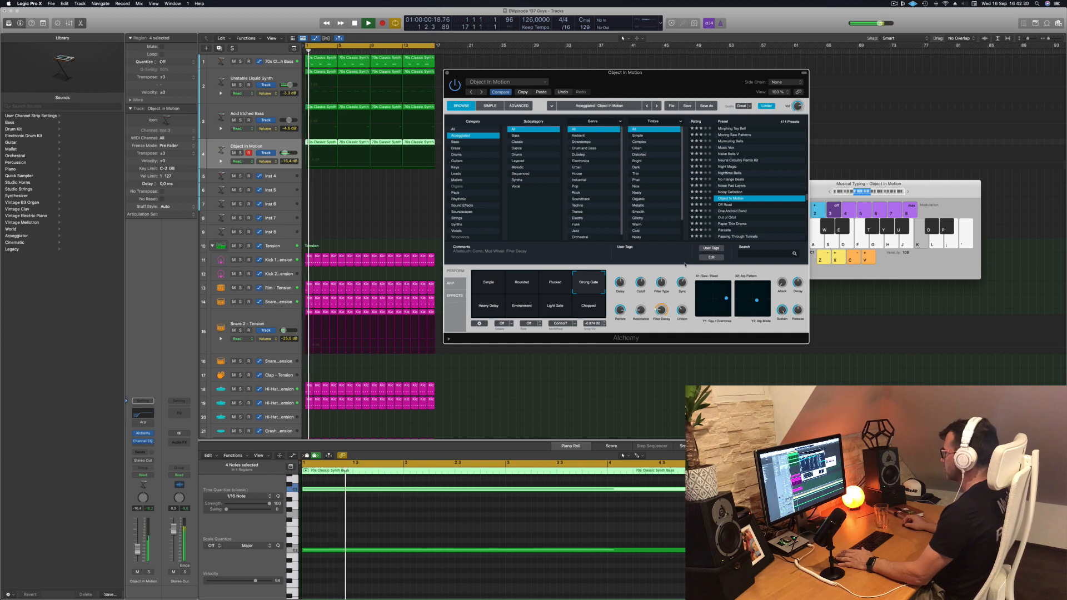
drag(643, 299, 643, 305)
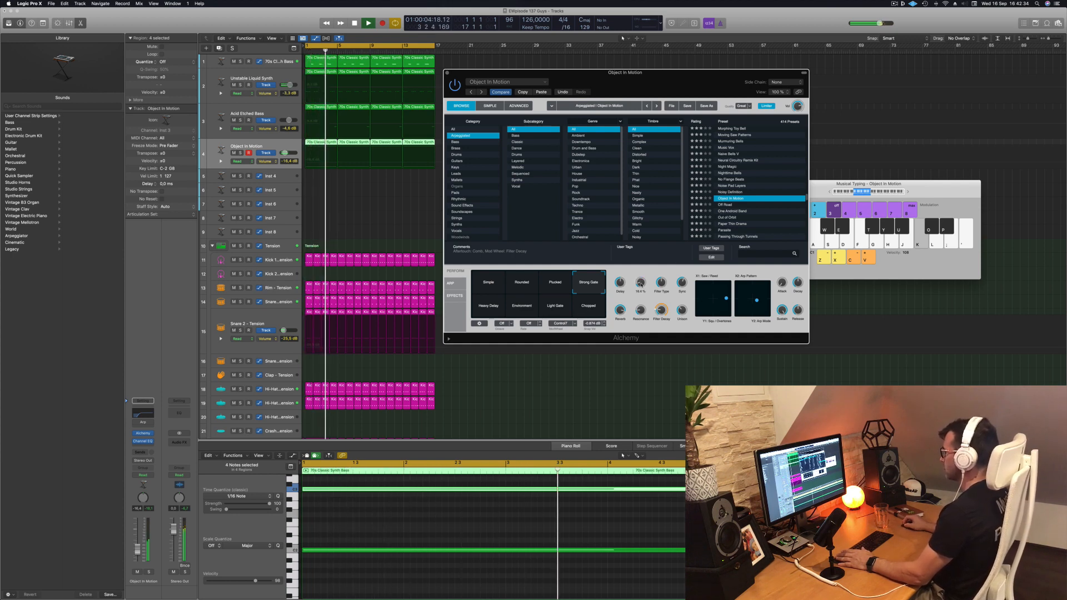
drag(642, 285, 620, 278)
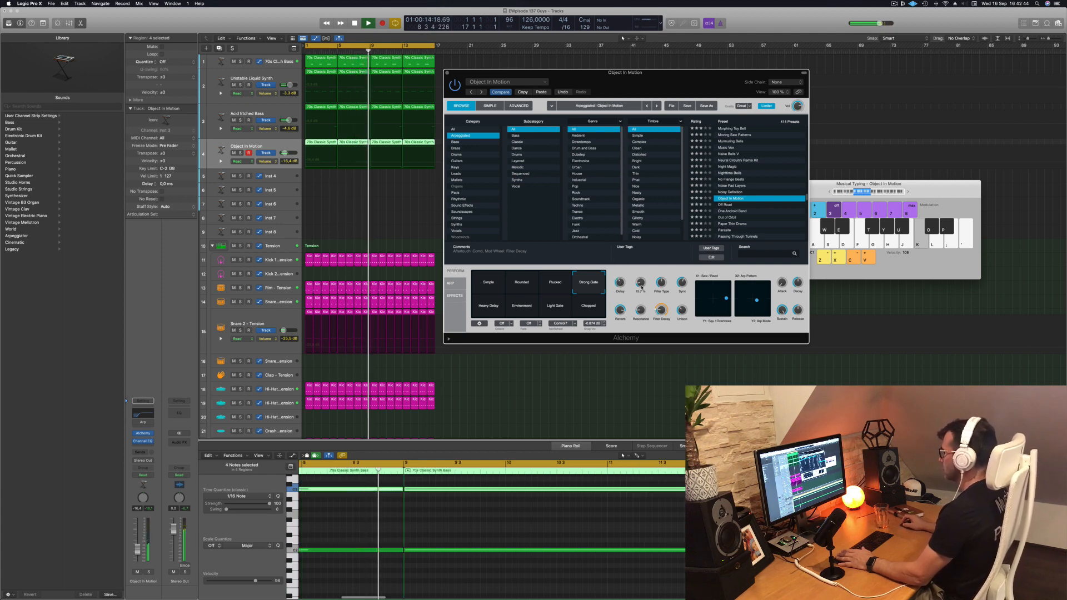
drag(678, 75, 759, 81)
mouse_move(748, 82)
mouse_down()
mouse_move(713, 74)
mouse_move(760, 72)
mouse_move(746, 76)
mouse_up()
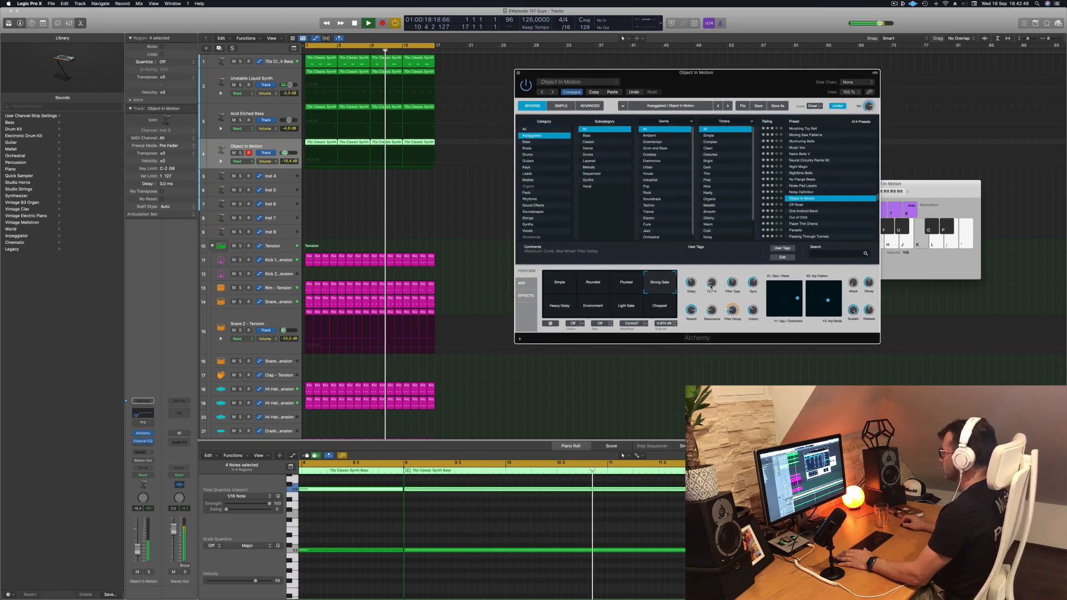
mouse_move(711, 287)
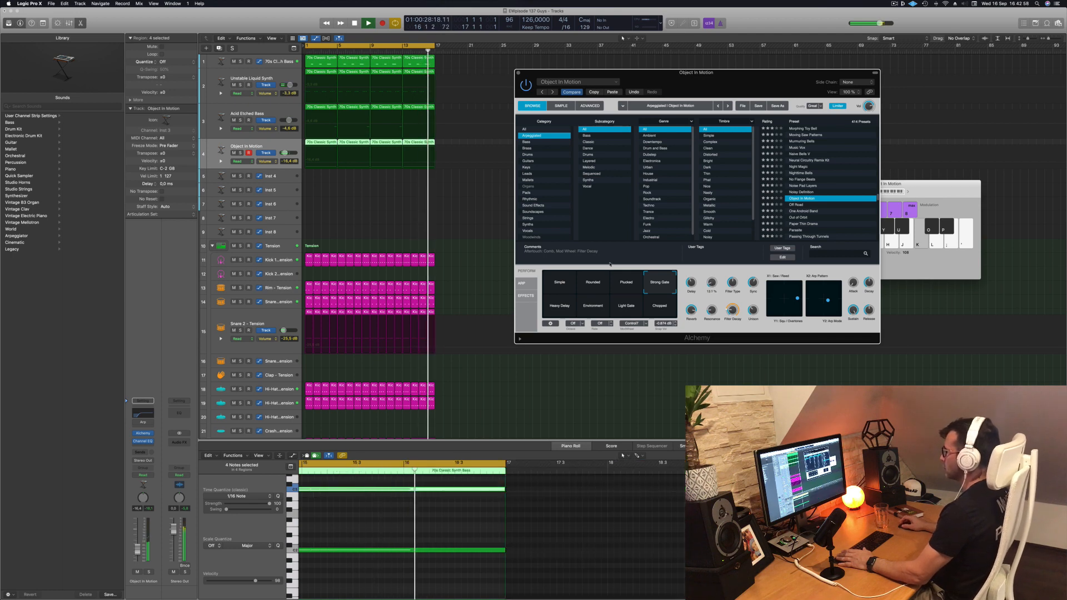
Raise the Object In Motion track's volume to about -15 dB during playback and close Alchemy
key(space)
key(space)
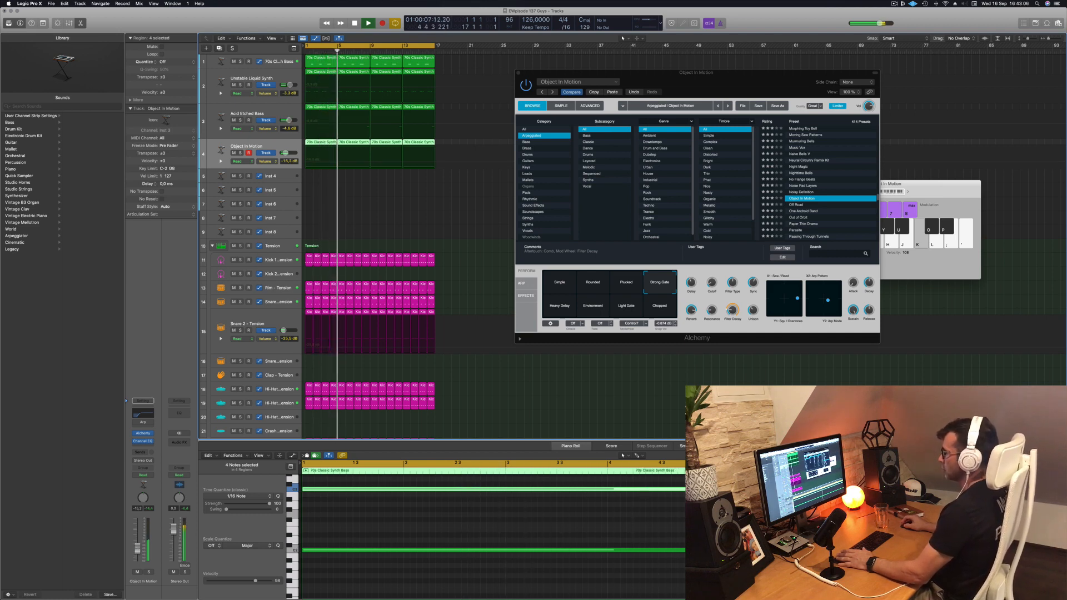
drag(748, 89, 660, 93)
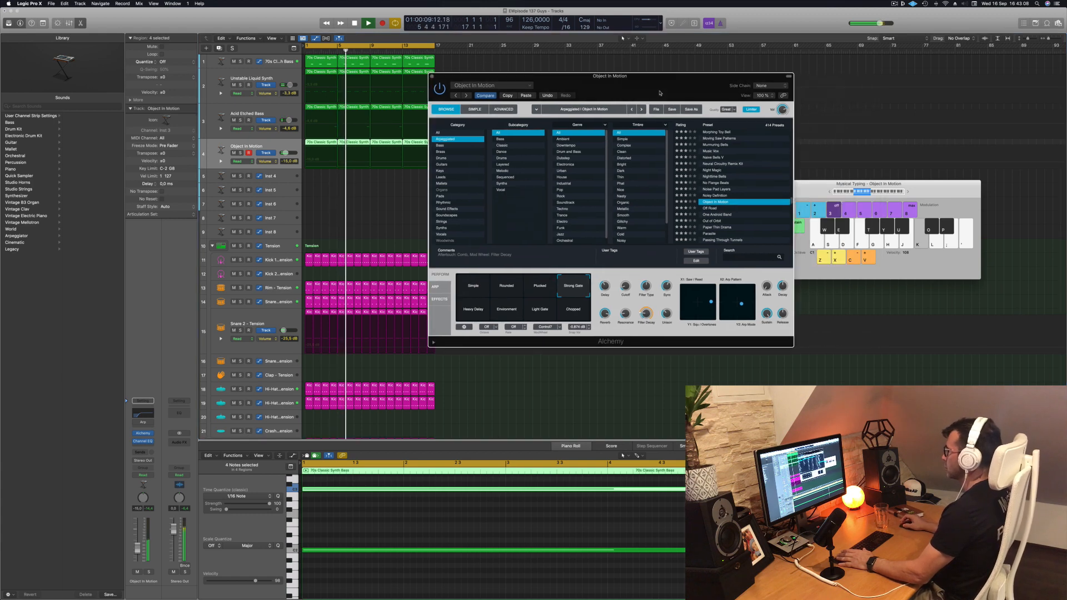
click(432, 78)
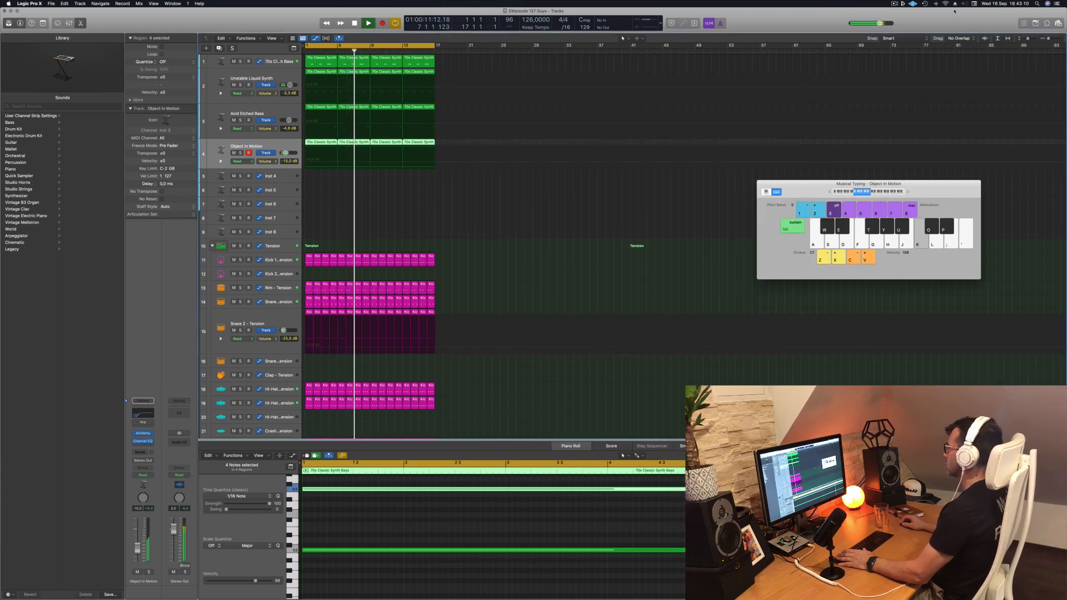
Select the Inst 4 track, enlarge its track height and stop playback
click(894, 4)
click(773, 17)
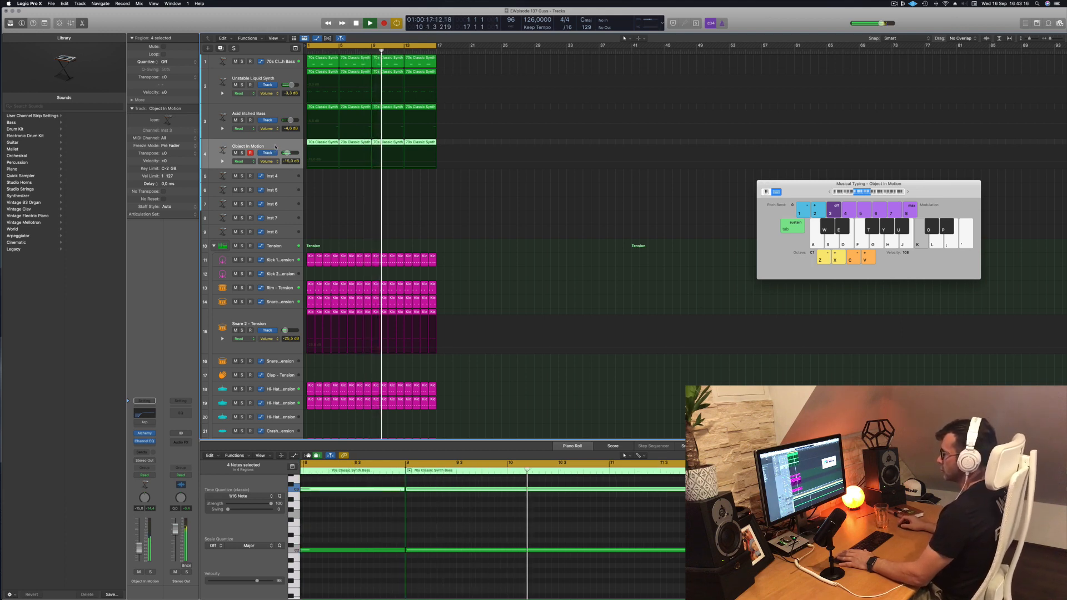
click(285, 176)
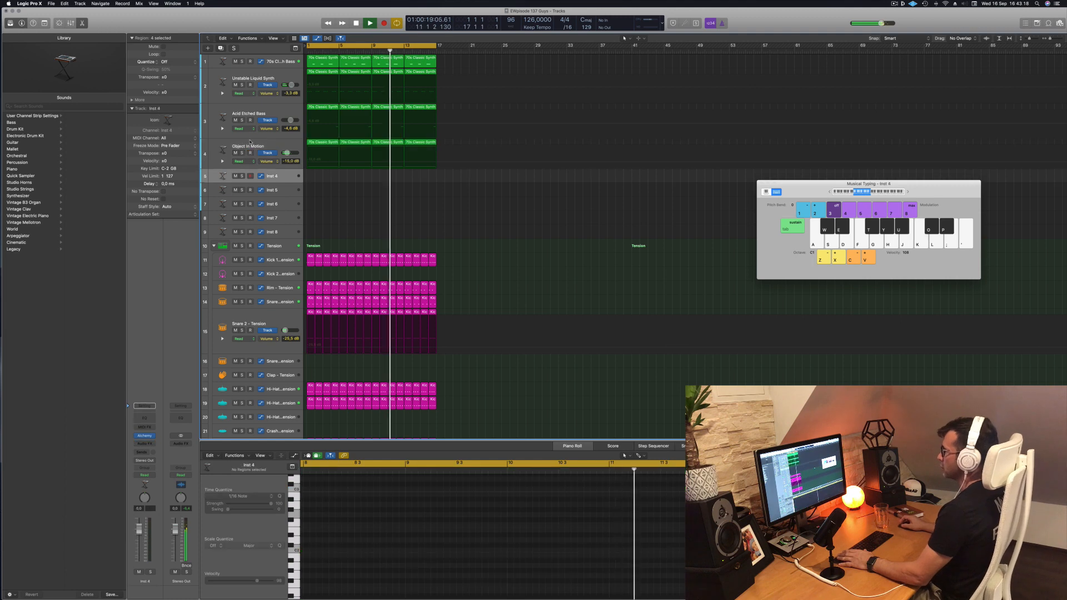
key(Return)
drag(284, 182, 285, 207)
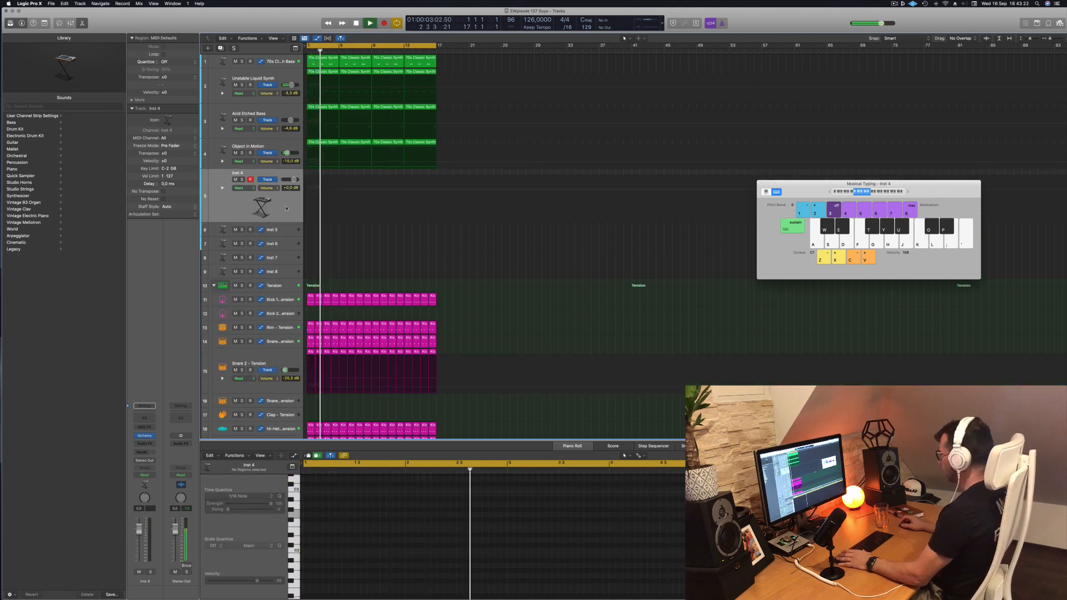
key(space)
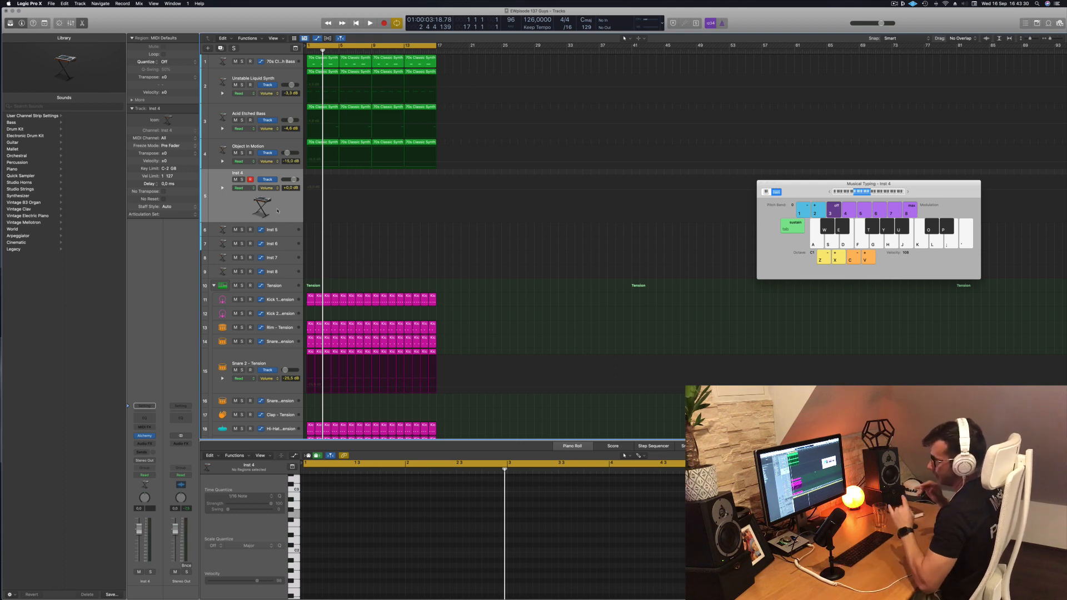
Start playback from the beginning of the song and add a Bus 4 send to the Inst 4 track
key(Return)
key(space)
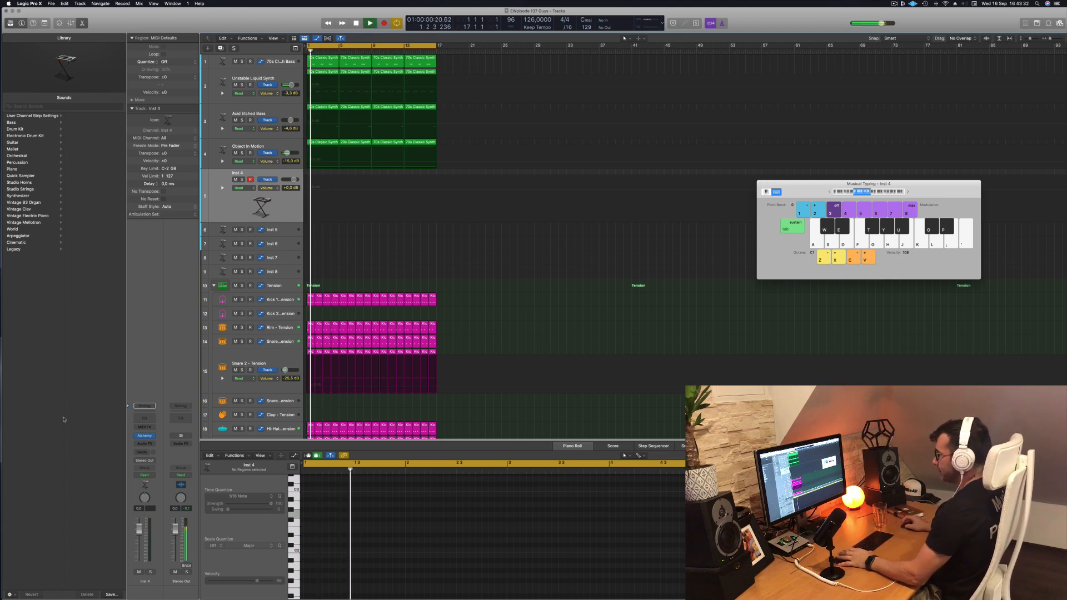
click(132, 455)
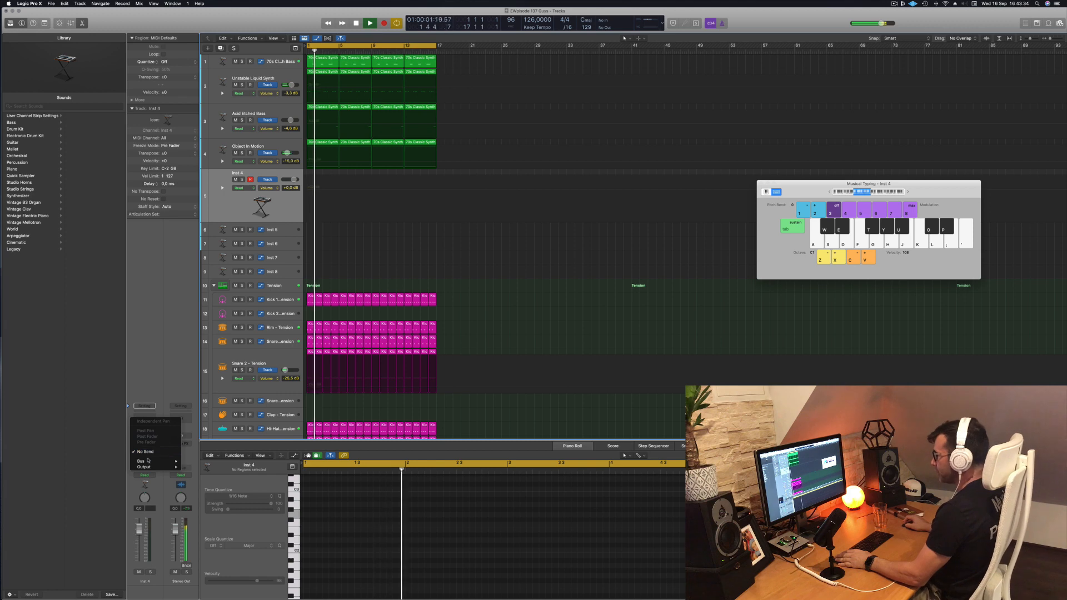
mouse_move(154, 462)
click(203, 390)
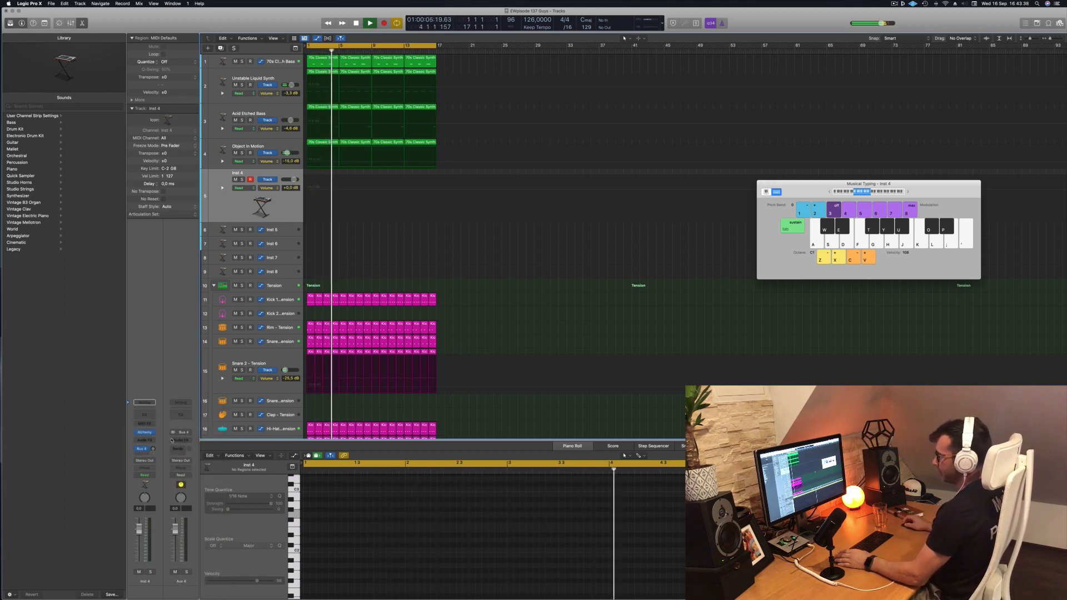
click(140, 450)
click(172, 421)
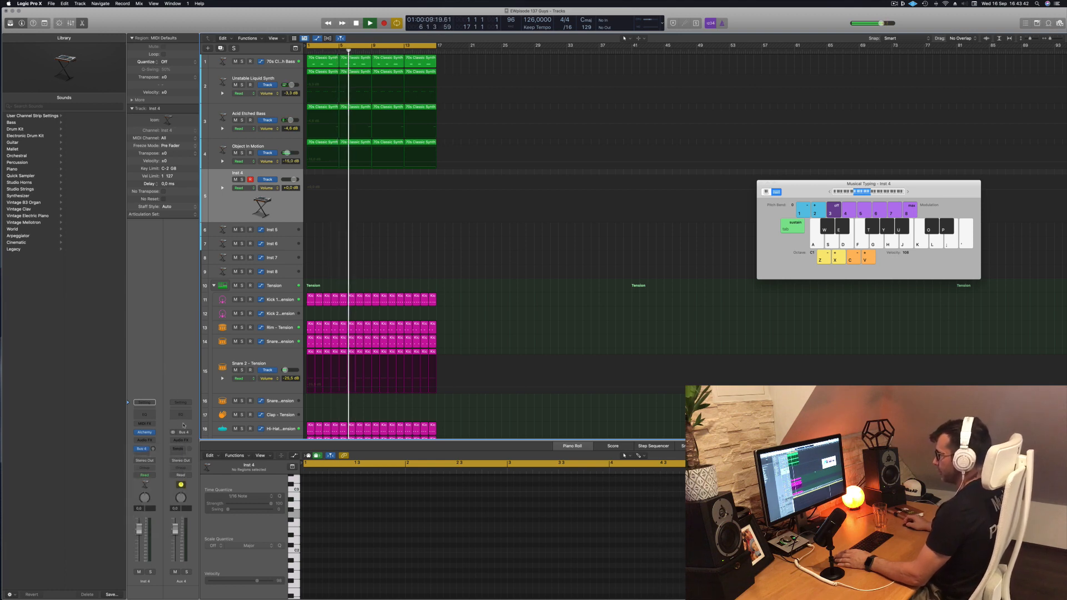
Insert SilverVerb on Aux 4, load its grandiose preset and set Wet to 100%
click(183, 441)
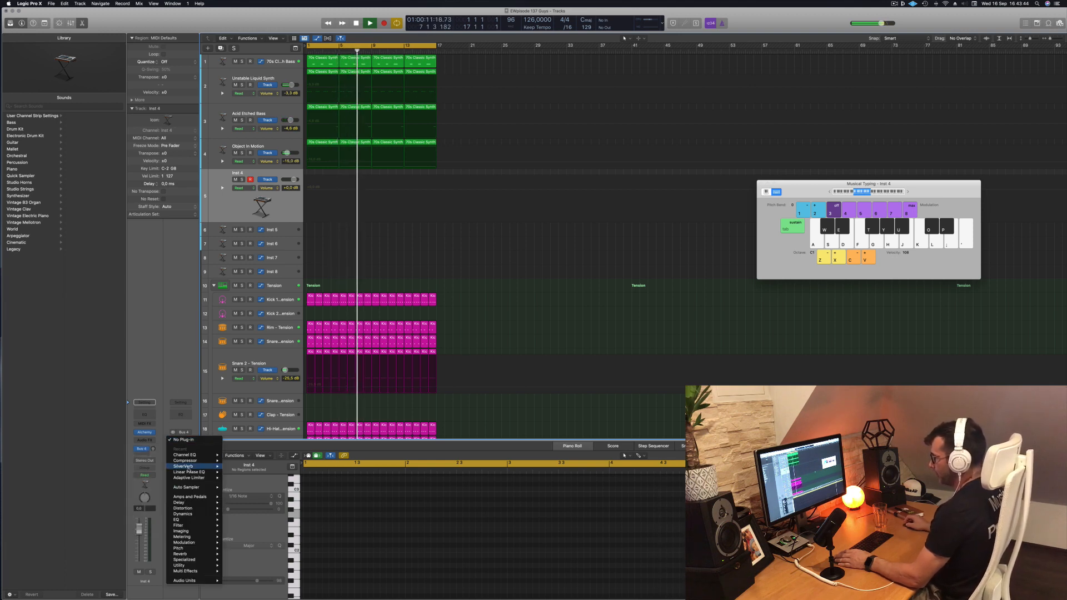
mouse_move(214, 467)
click(246, 468)
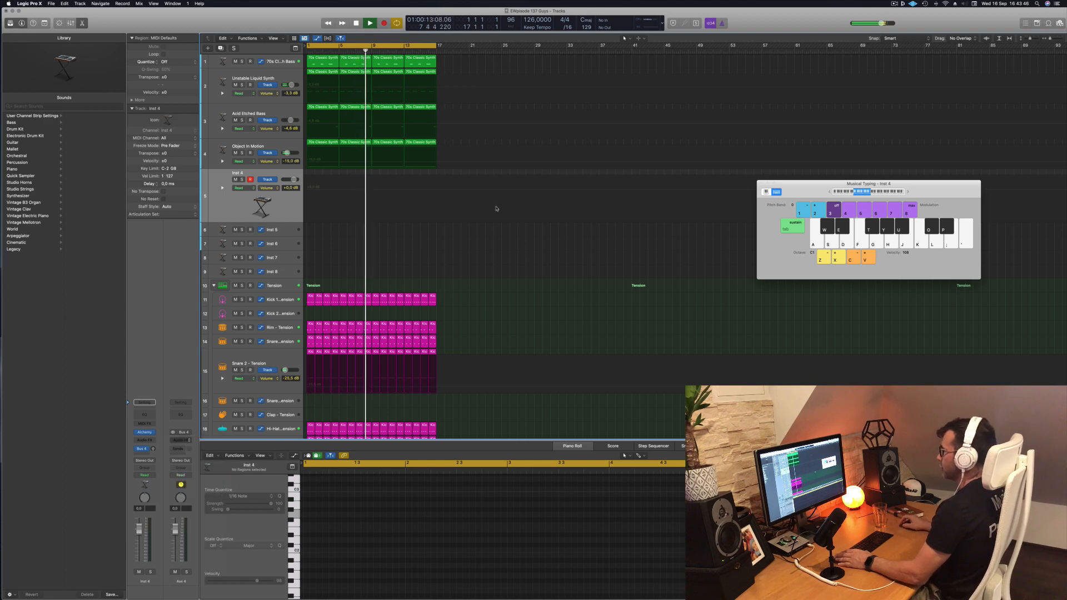
key(Return)
click(404, 97)
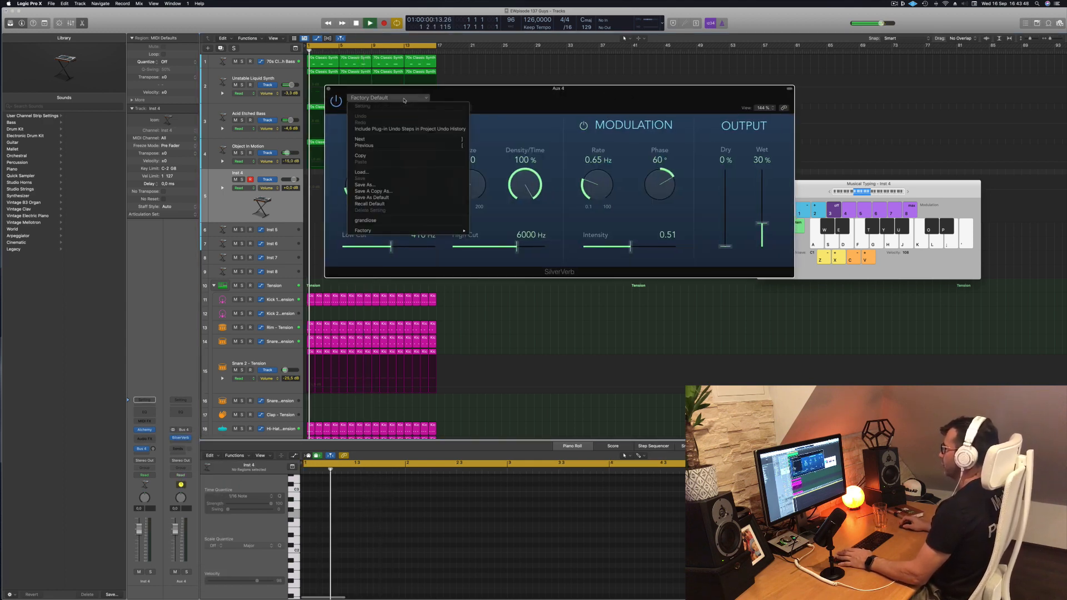
click(397, 221)
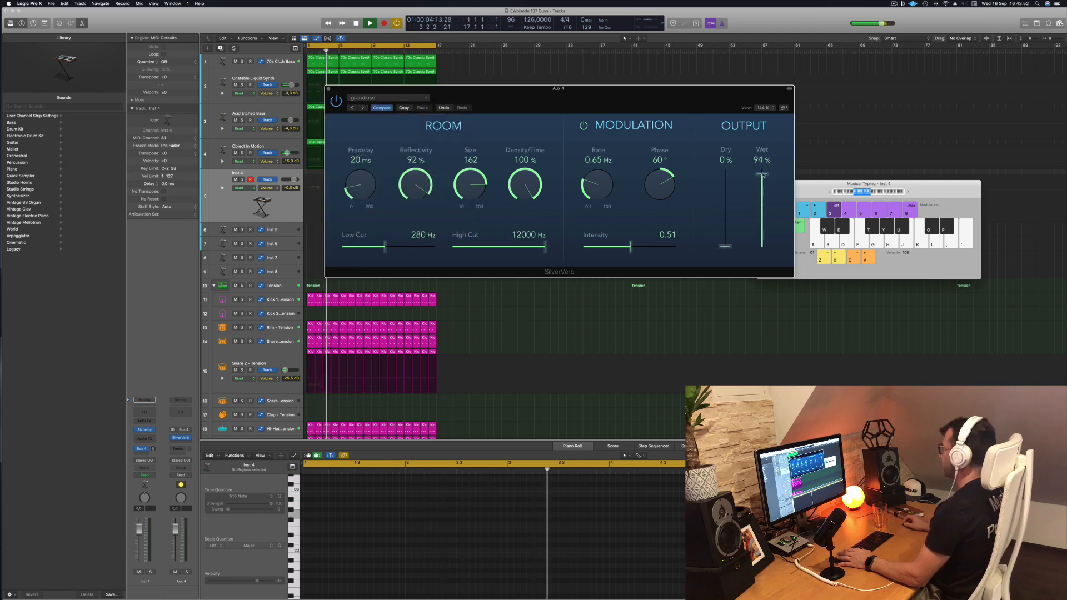
drag(661, 98, 800, 85)
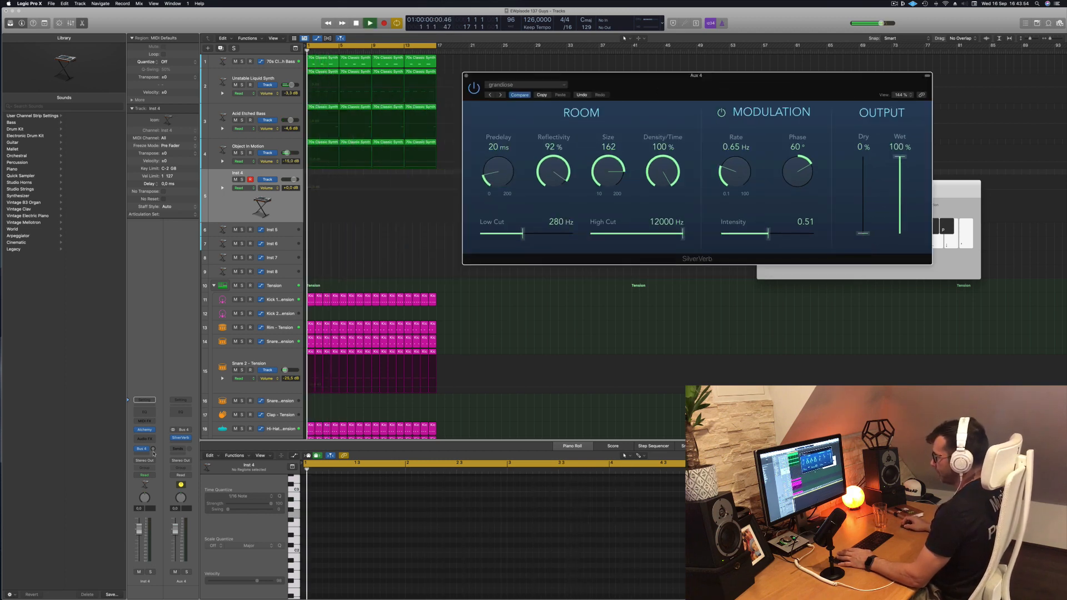
Raise Inst 4's send level to Bus 4 and, with Alchemy open, lower the track's volume to about -20 dB
drag(152, 448, 153, 442)
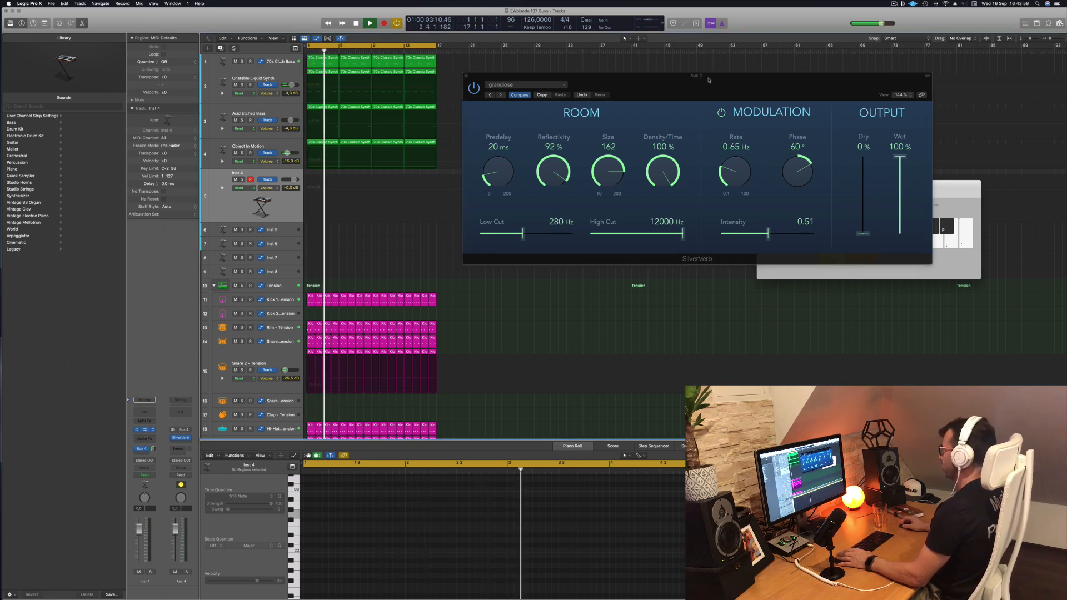
click(145, 431)
drag(713, 81, 847, 69)
drag(556, 88, 675, 99)
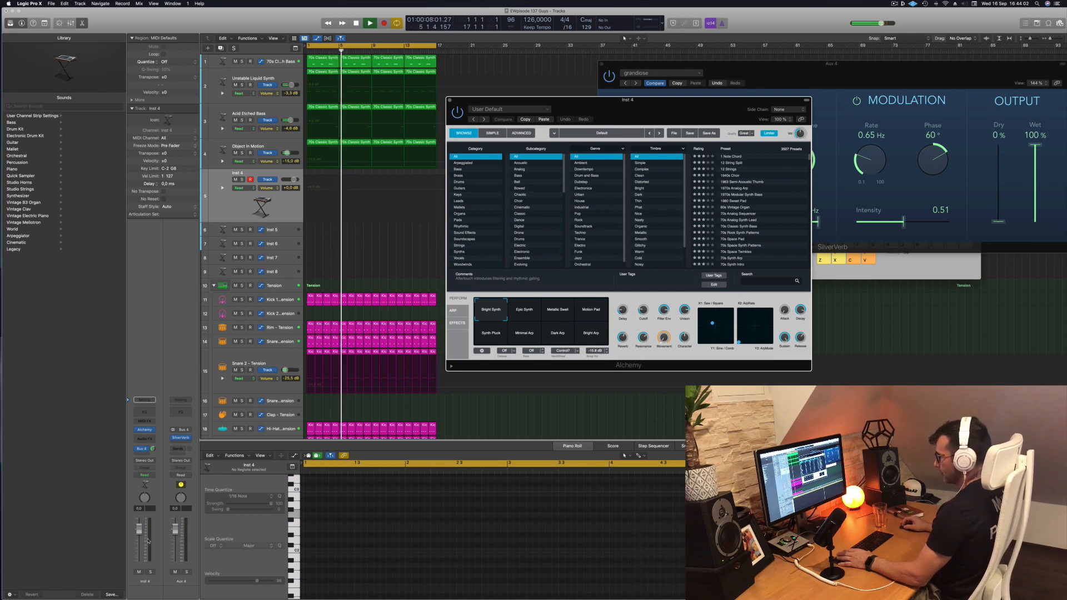
drag(139, 541, 139, 543)
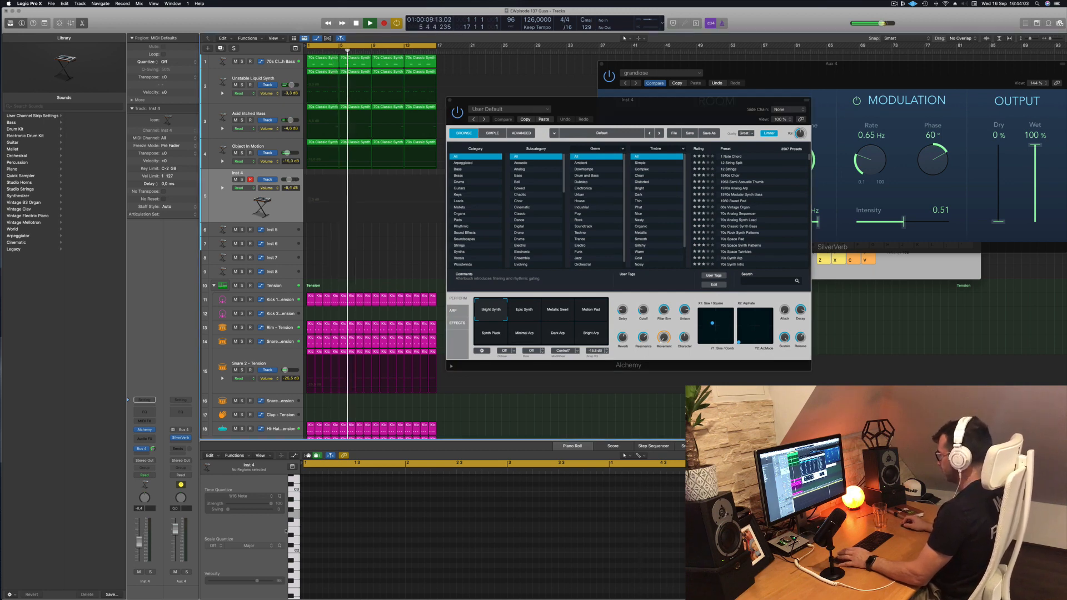
click(914, 267)
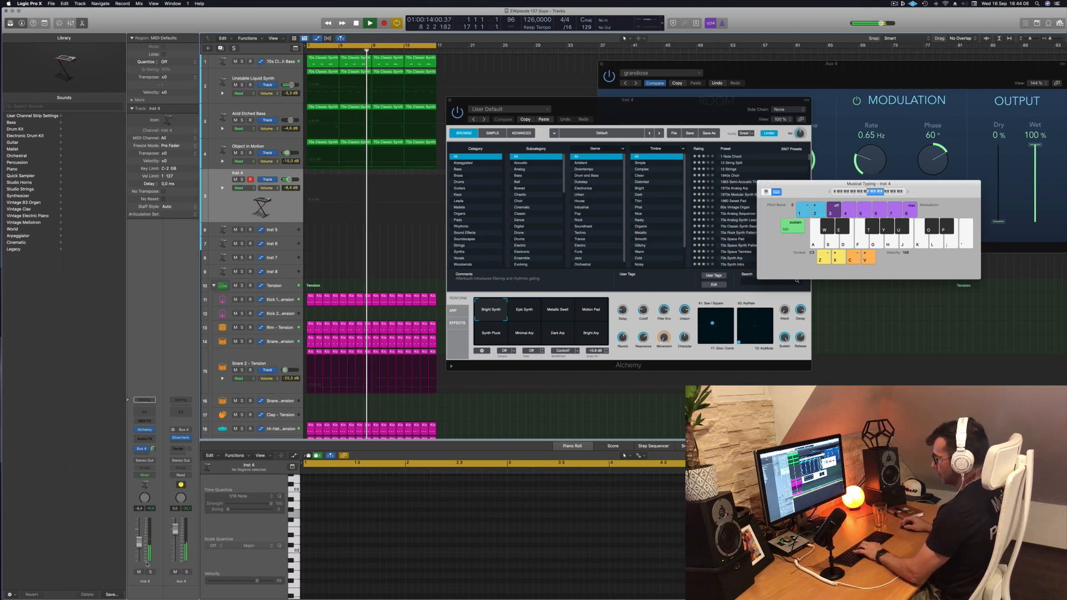
drag(139, 543, 140, 564)
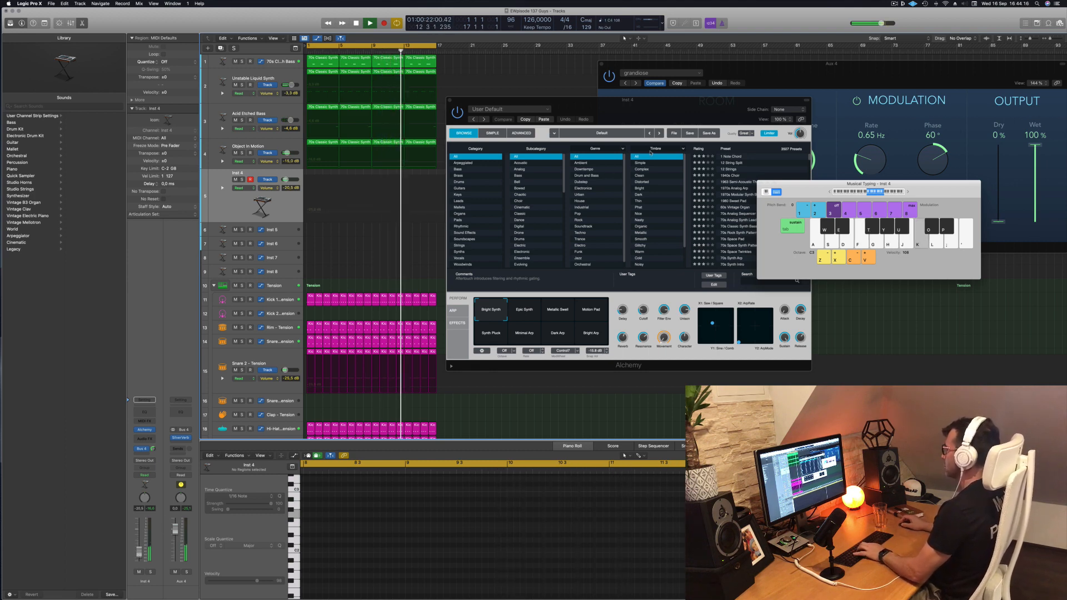
Audition Alchemy's 1 Note Chord, 12 String Split and 12 Strings presets during playback
drag(686, 103, 566, 98)
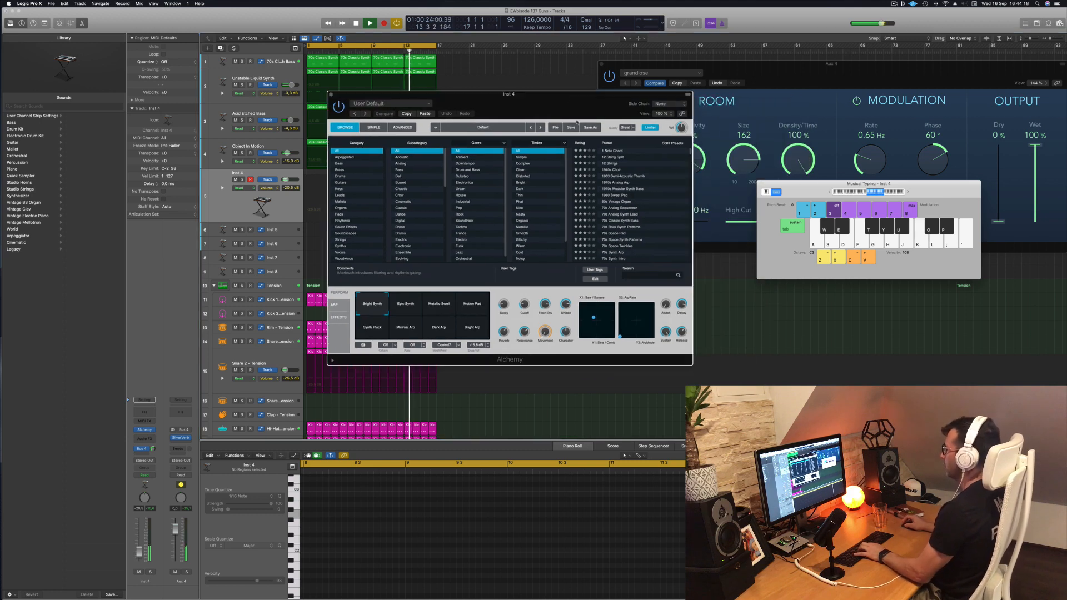
click(615, 151)
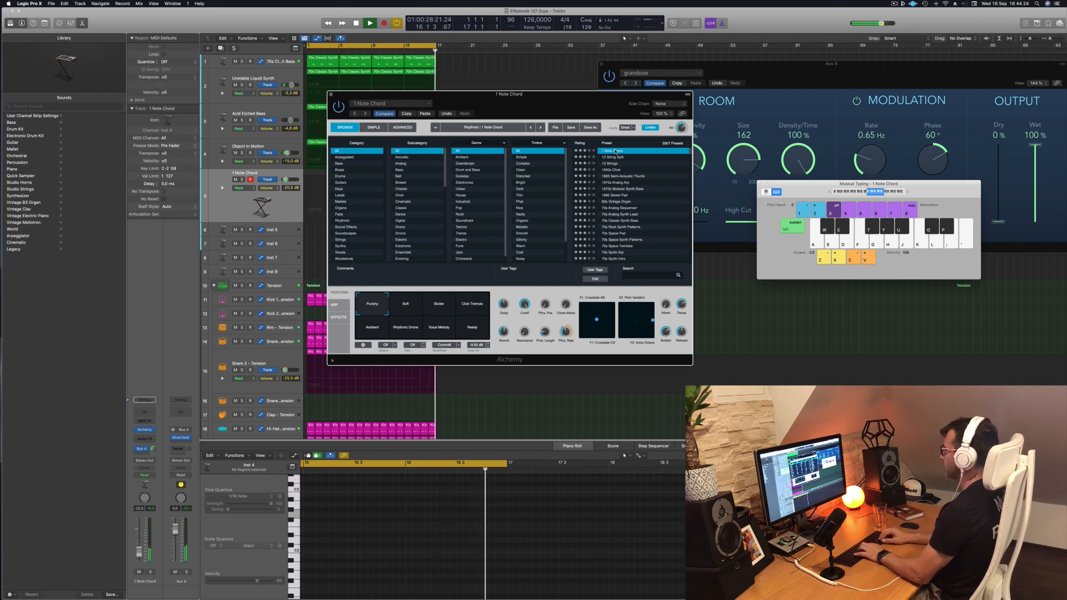
key(Down)
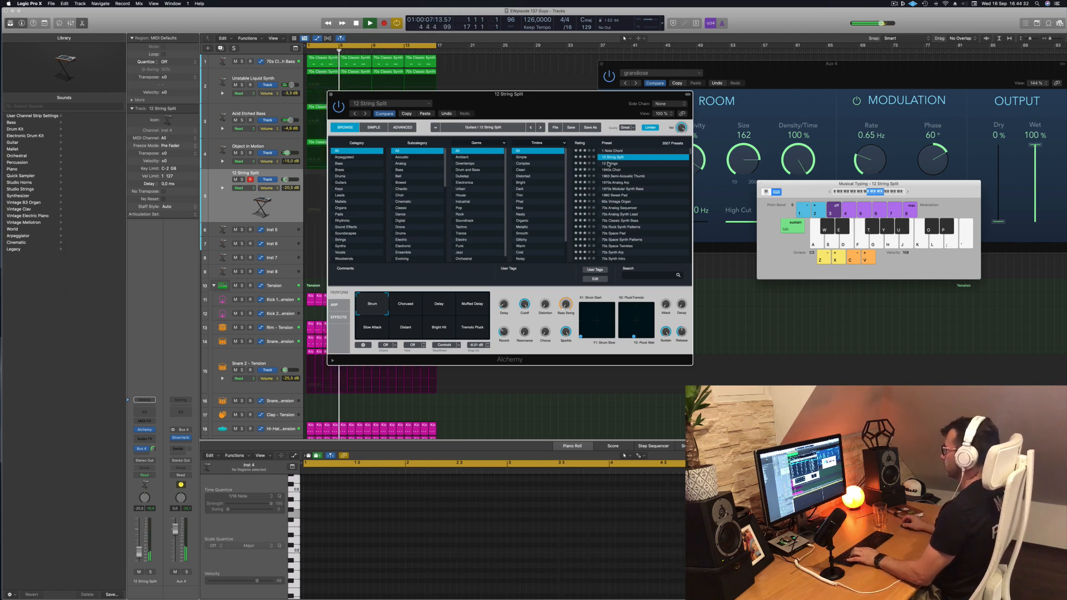
drag(592, 112, 724, 109)
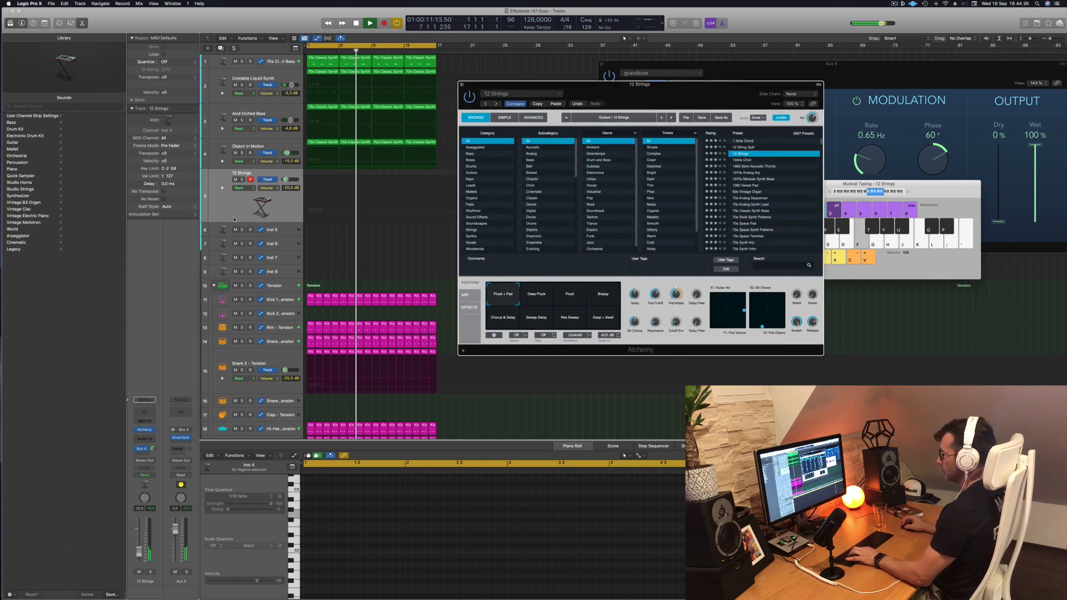
Try the Breezy snapshot of 12 Strings with notes played an octave lower and the track's volume raised to about -13 dB
drag(139, 549, 141, 548)
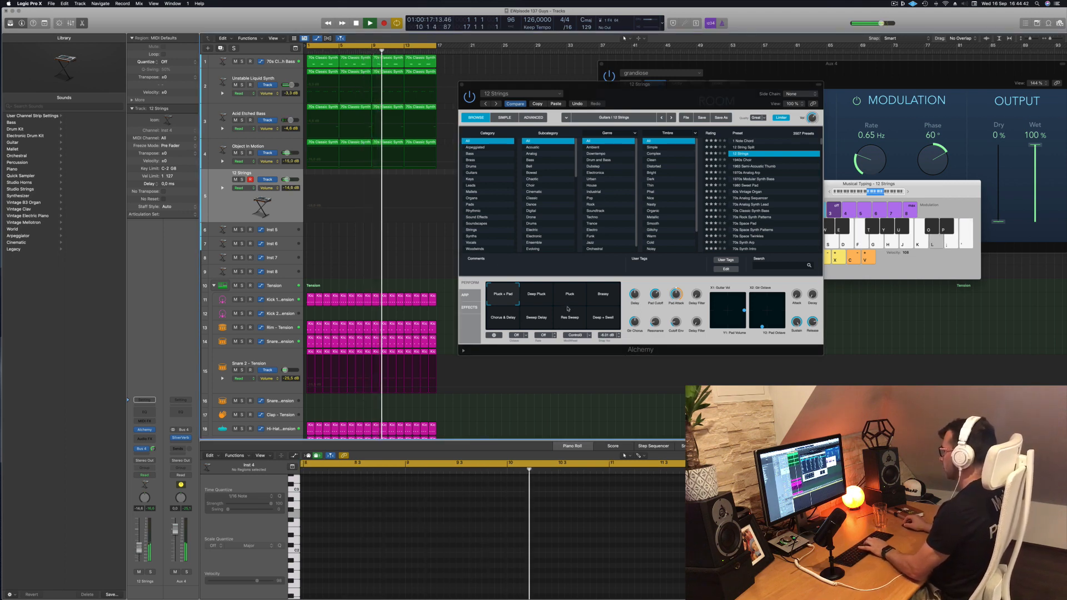
click(594, 296)
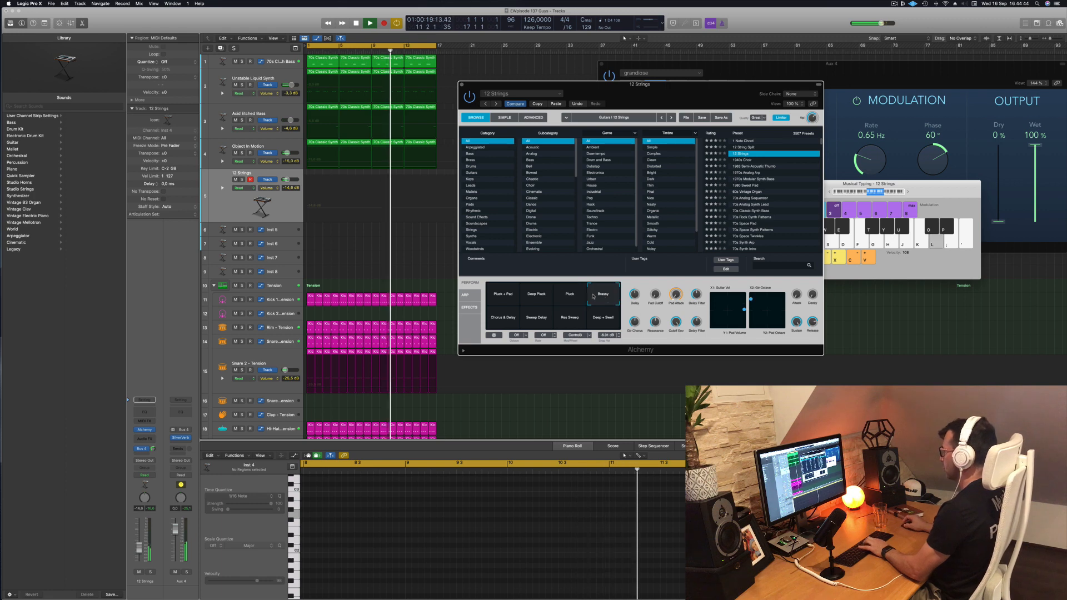
click(861, 192)
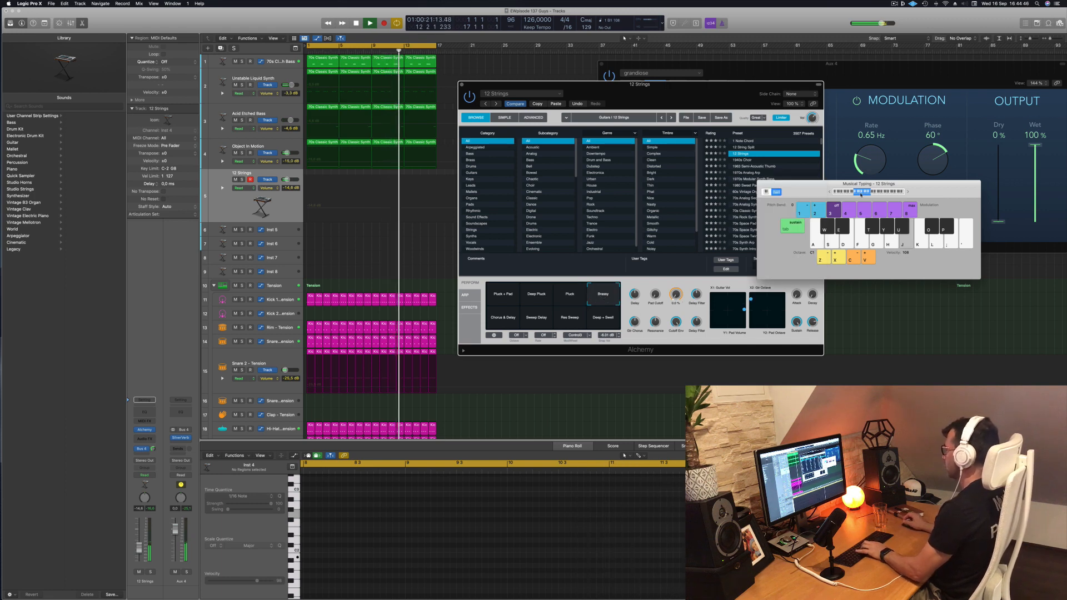
key(k)
key(l)
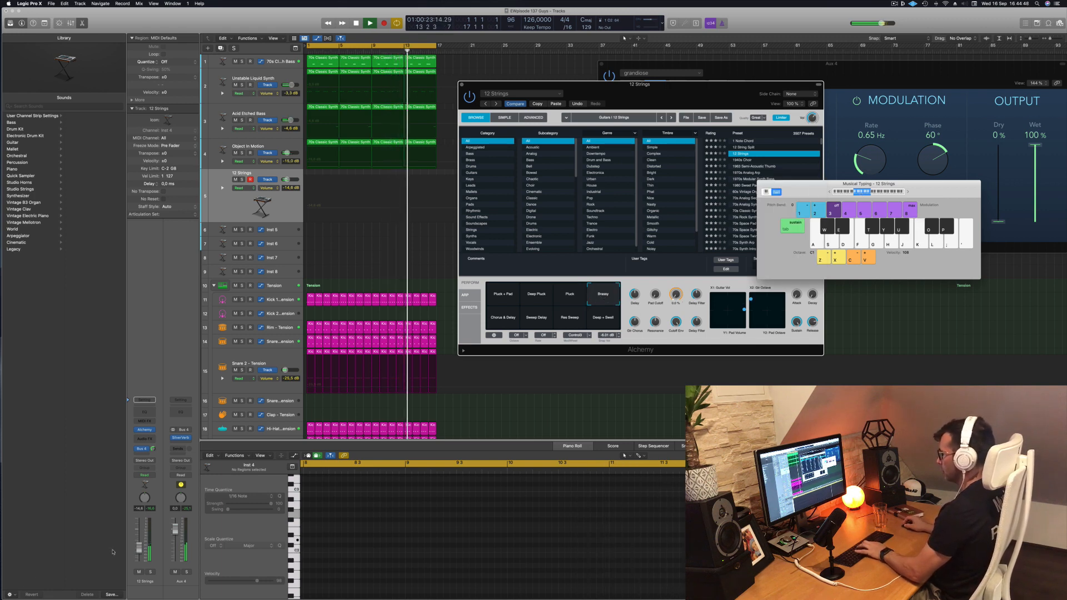
click(139, 549)
key(l)
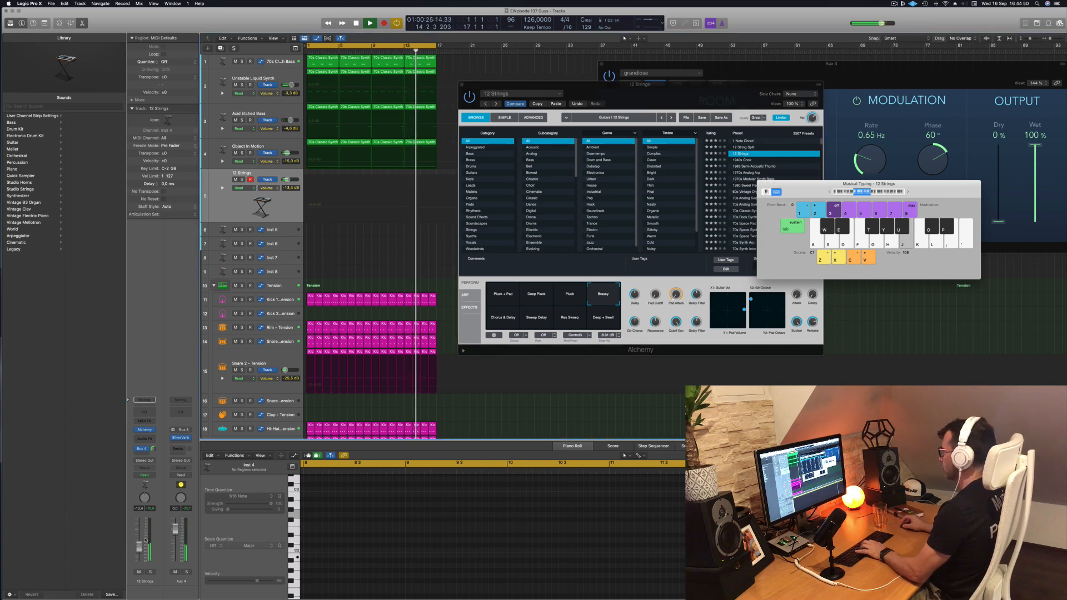
key(k)
Audition Alchemy's 1940s Choir, 1970s Analog Arp, 1980 Sweet Pad and 60s Vintage Organ presets
click(743, 162)
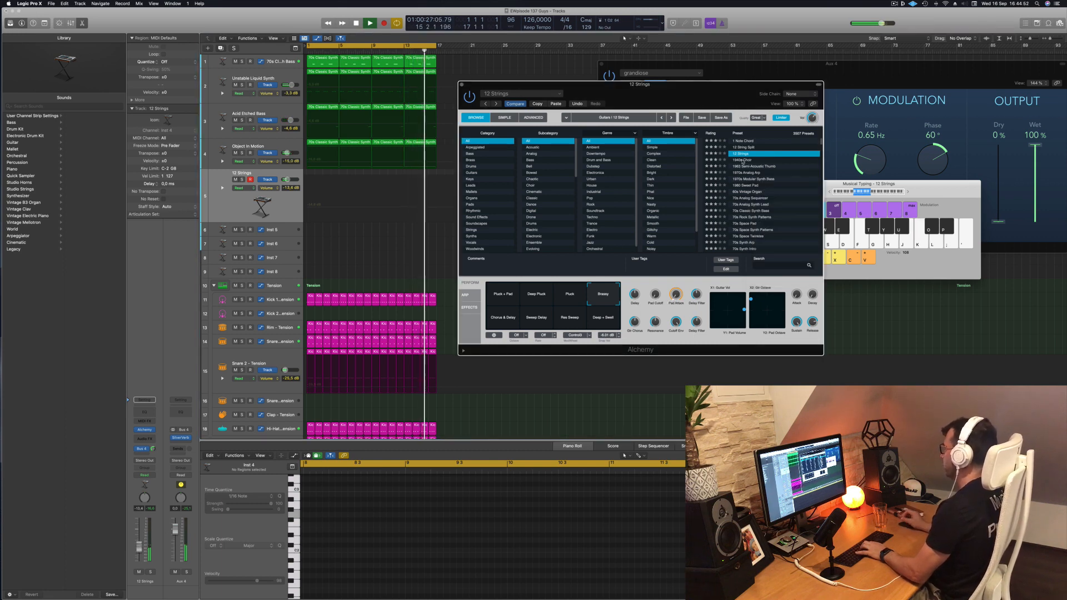
click(743, 160)
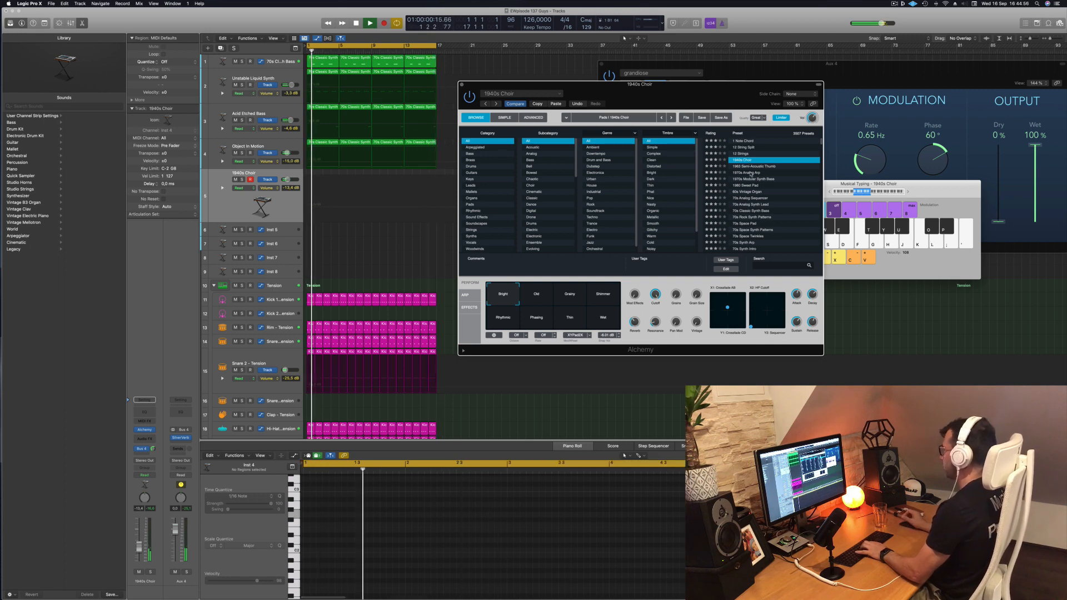
click(752, 173)
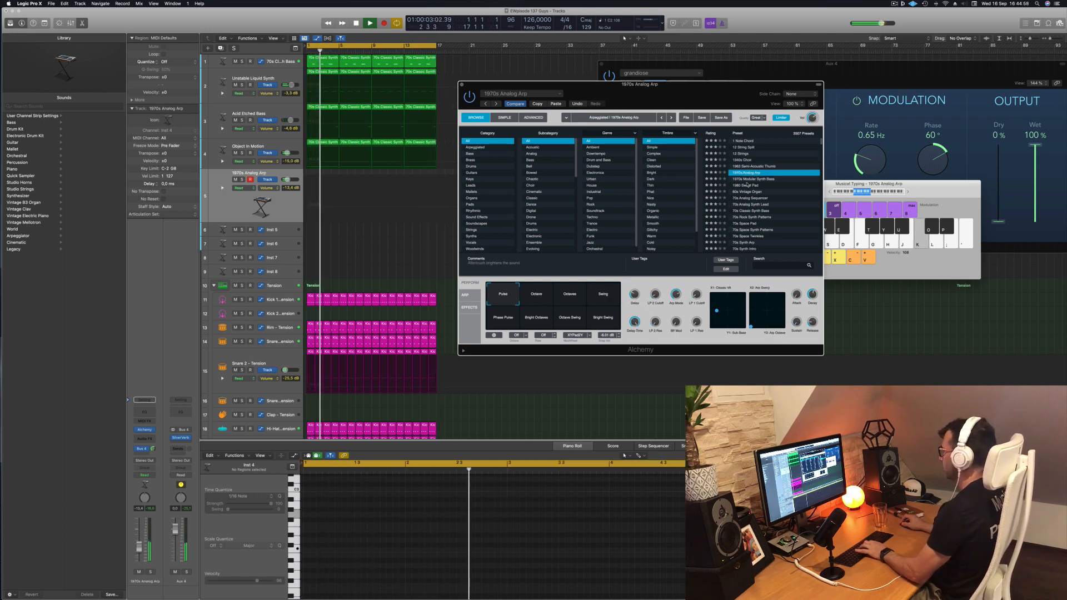
click(747, 186)
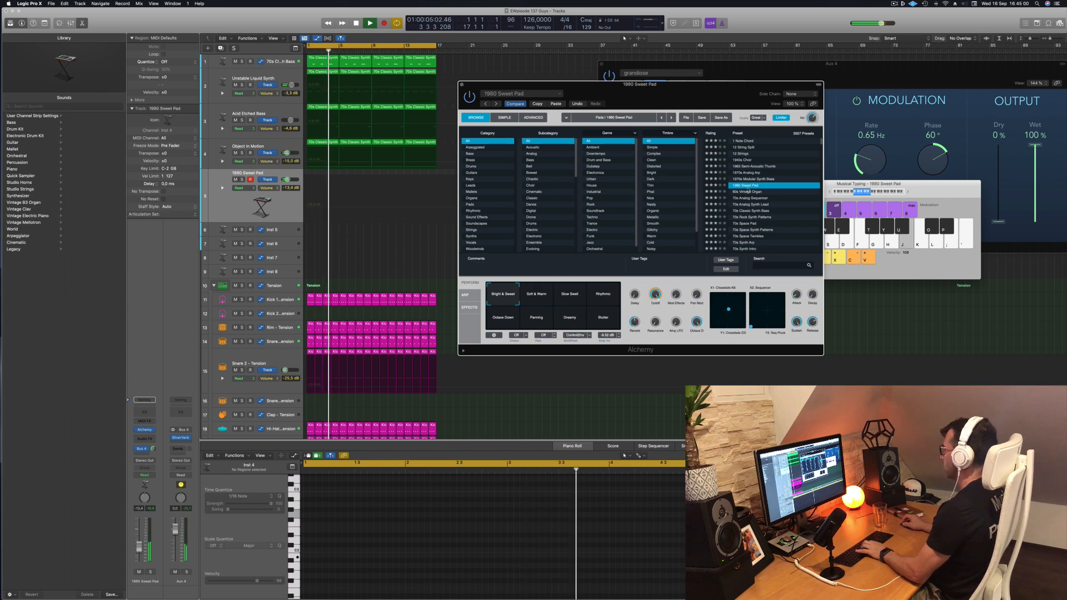
click(750, 192)
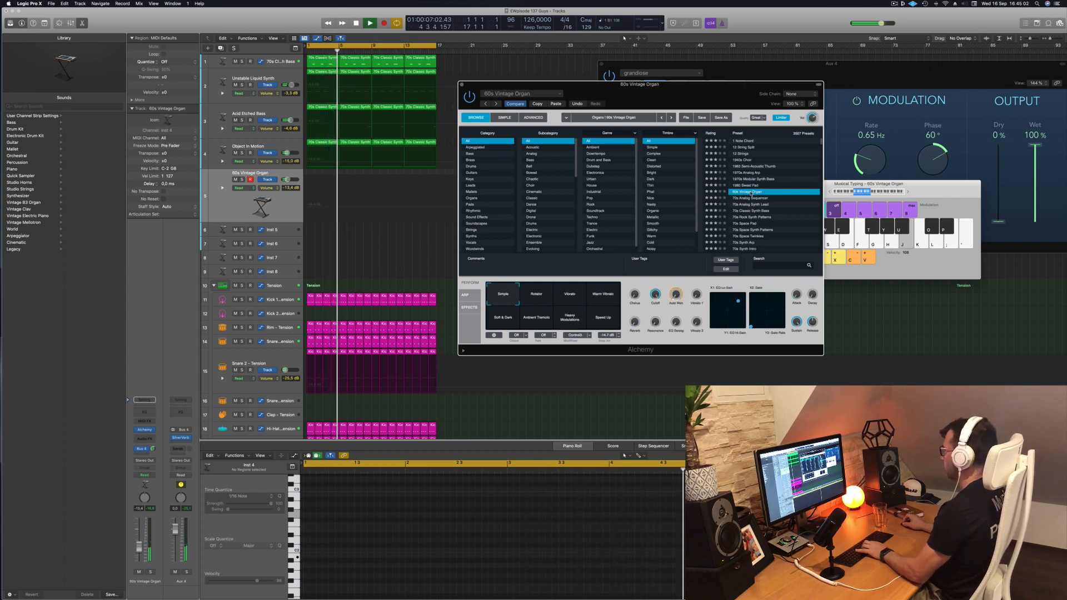
Audition Alchemy's 80s Air Pad and 80s Analog Bells presets further down the preset list
scroll(766, 194, down, 3)
scroll(766, 194, down, 5)
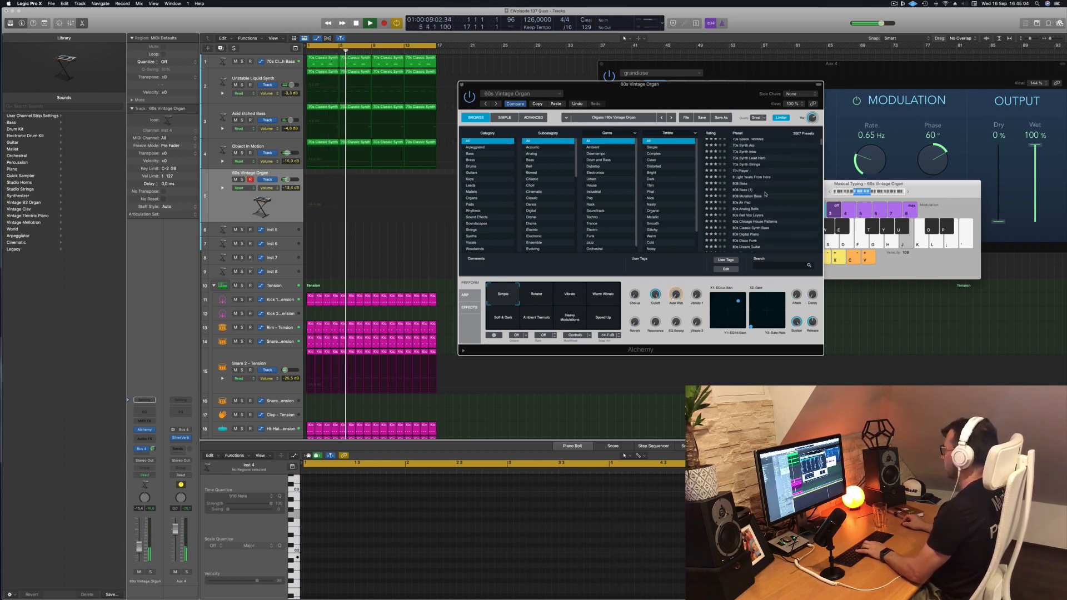
click(738, 194)
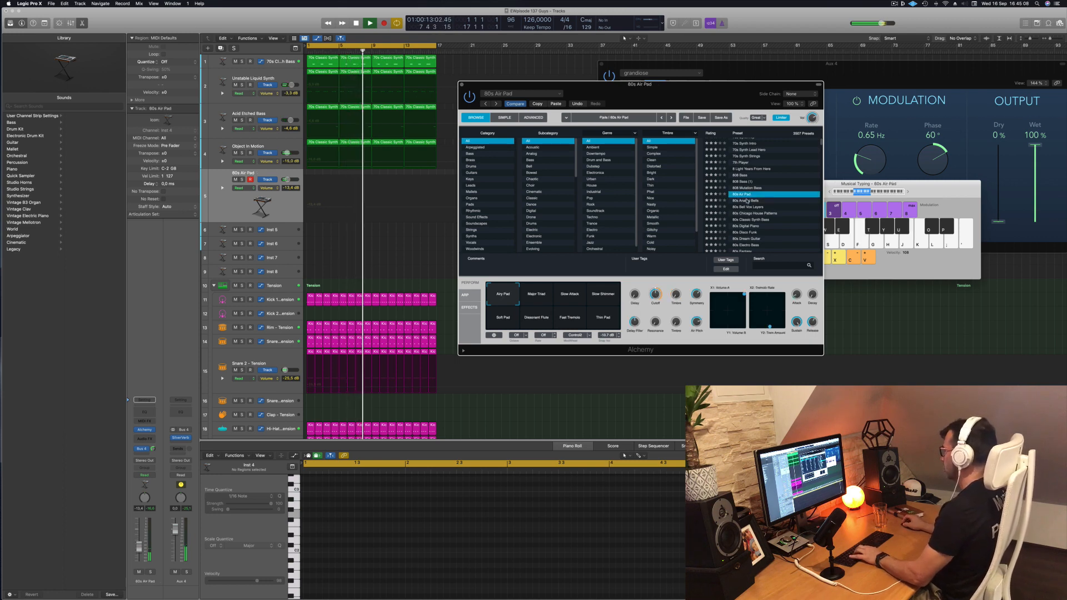
click(748, 200)
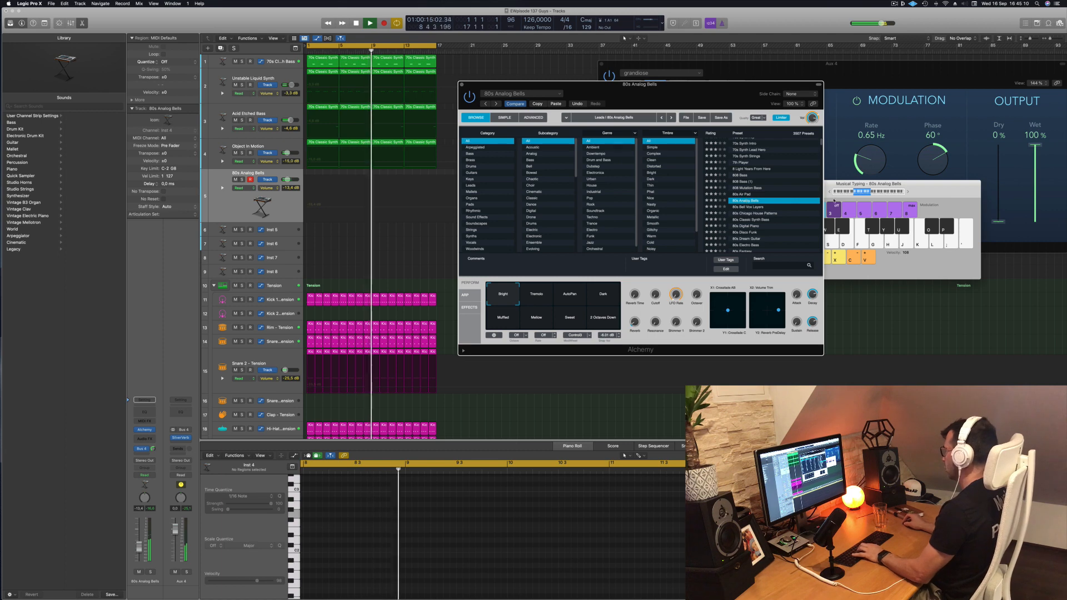
Play test notes, lower the track's volume to about -17 dB and load Alchemy's 80s Chicago House Patterns preset
click(832, 184)
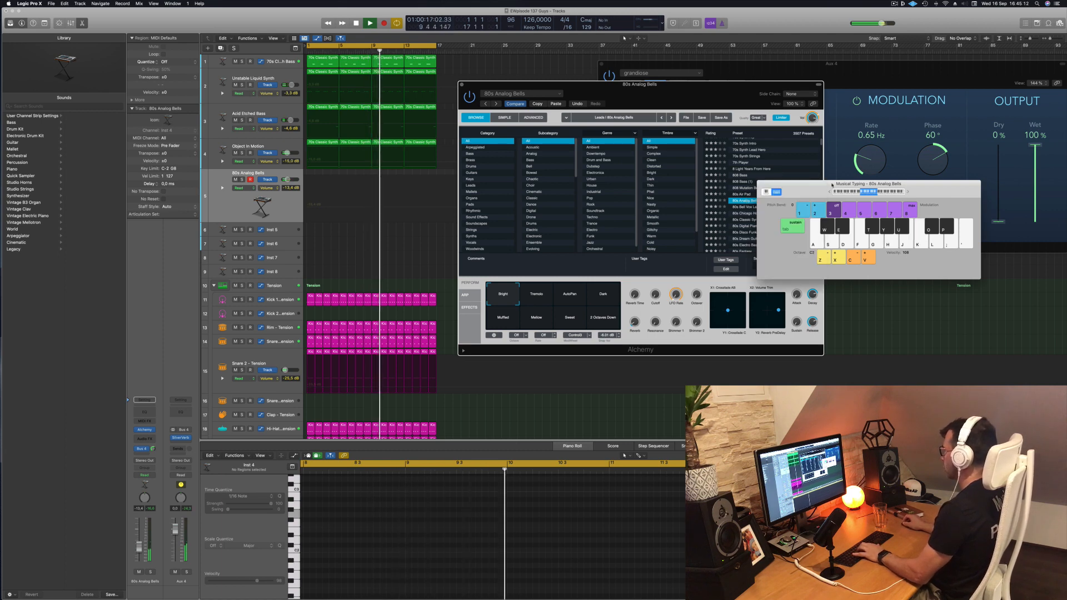
drag(832, 184, 879, 186)
key(f)
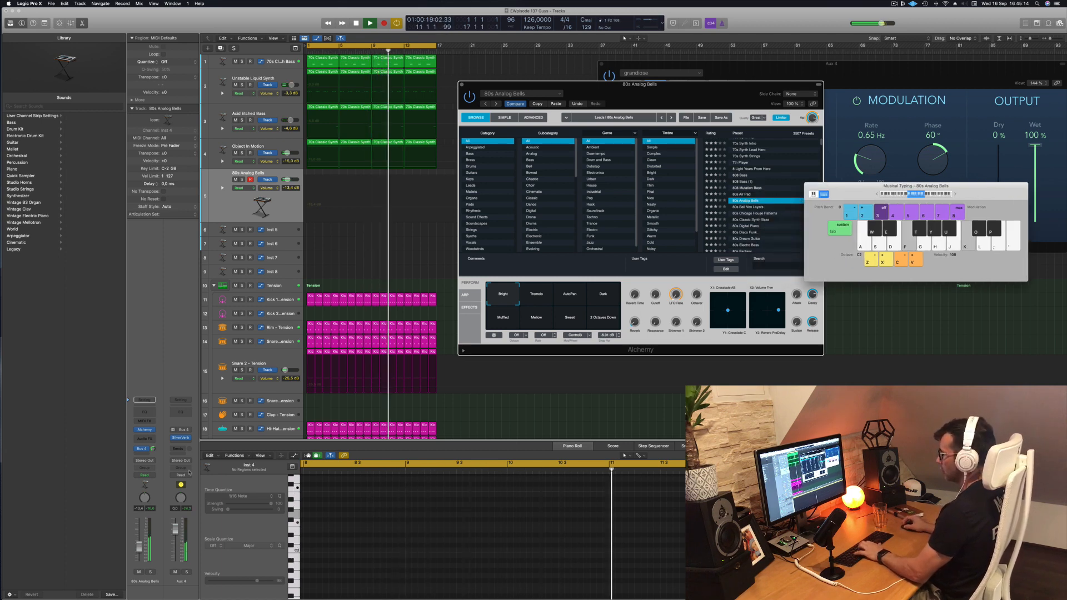
drag(139, 547, 139, 551)
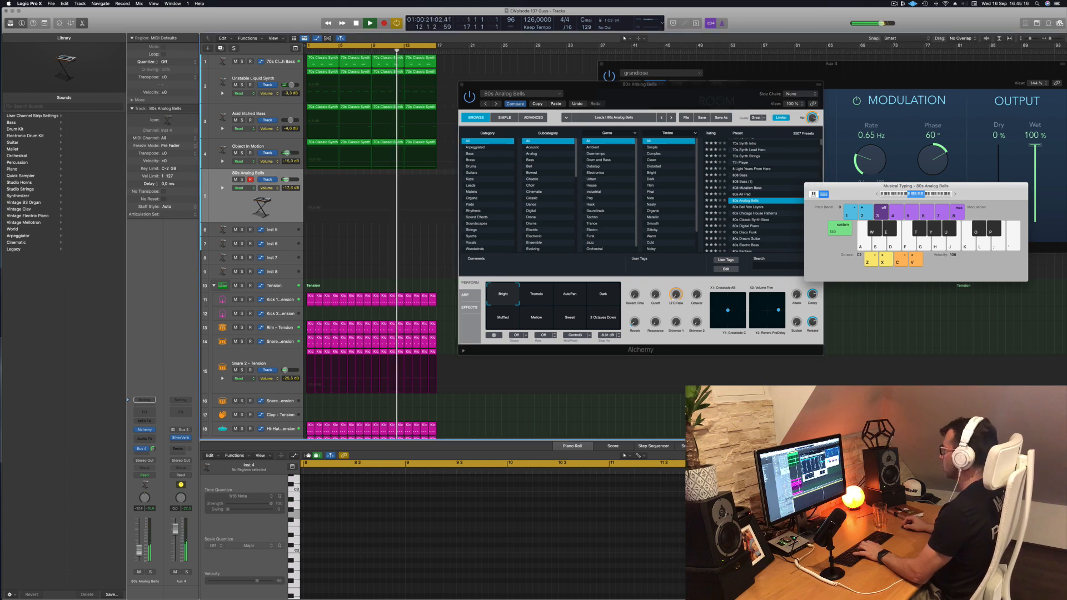
click(748, 213)
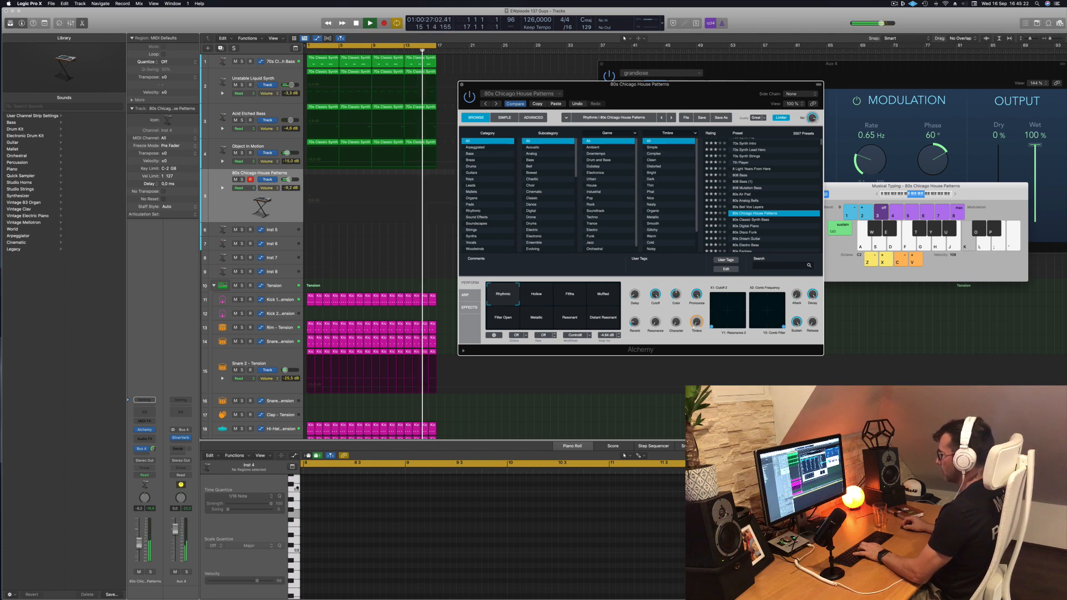
Try the Hollow snapshot, load Alchemy's 80s Classic Synth Bass preset and play test notes
click(540, 296)
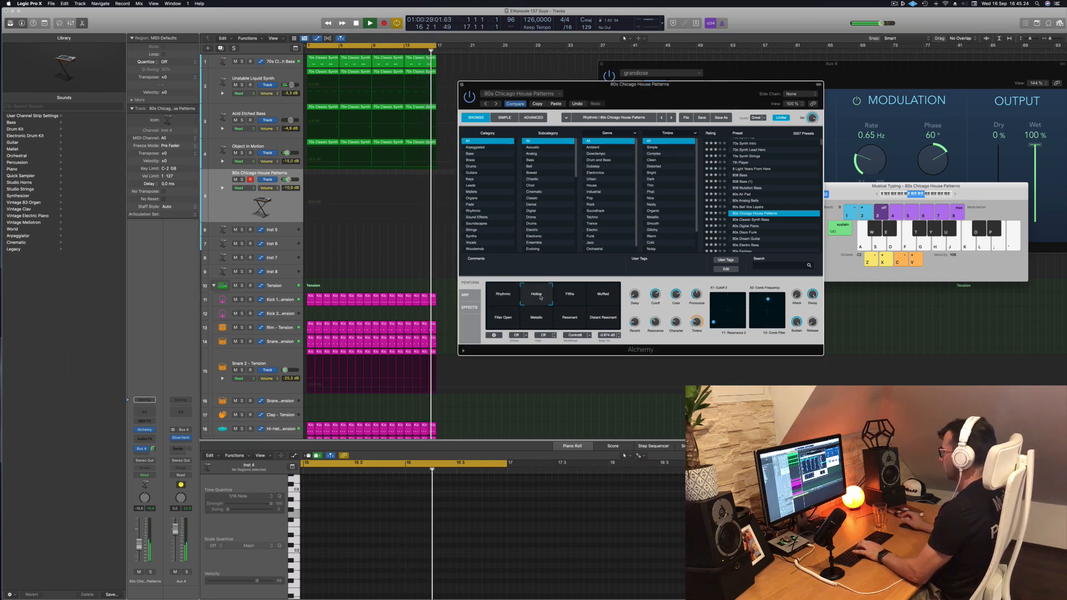
click(752, 220)
key(h)
key(j)
key(k)
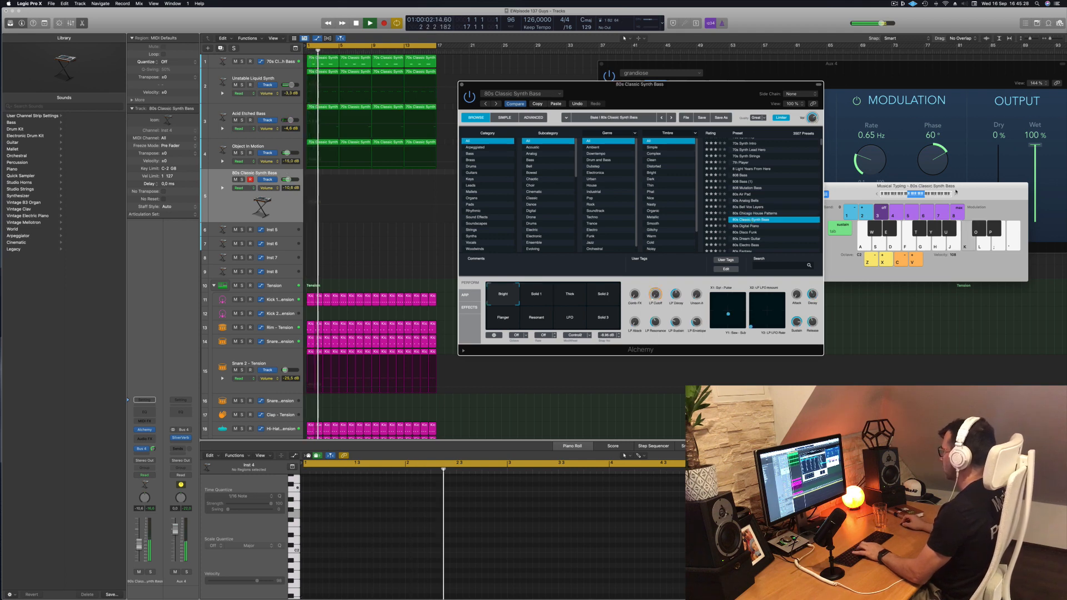
Play test notes in higher octaves, set the track's volume to about -17 dB and move the Musical Typing keyboard aside
click(952, 194)
key(h)
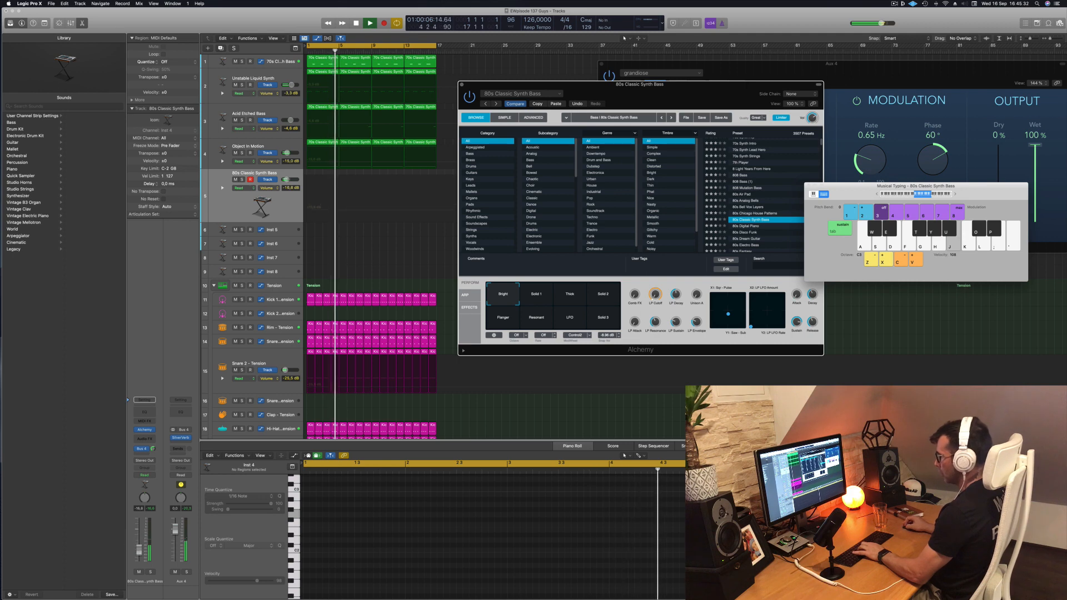
key(j)
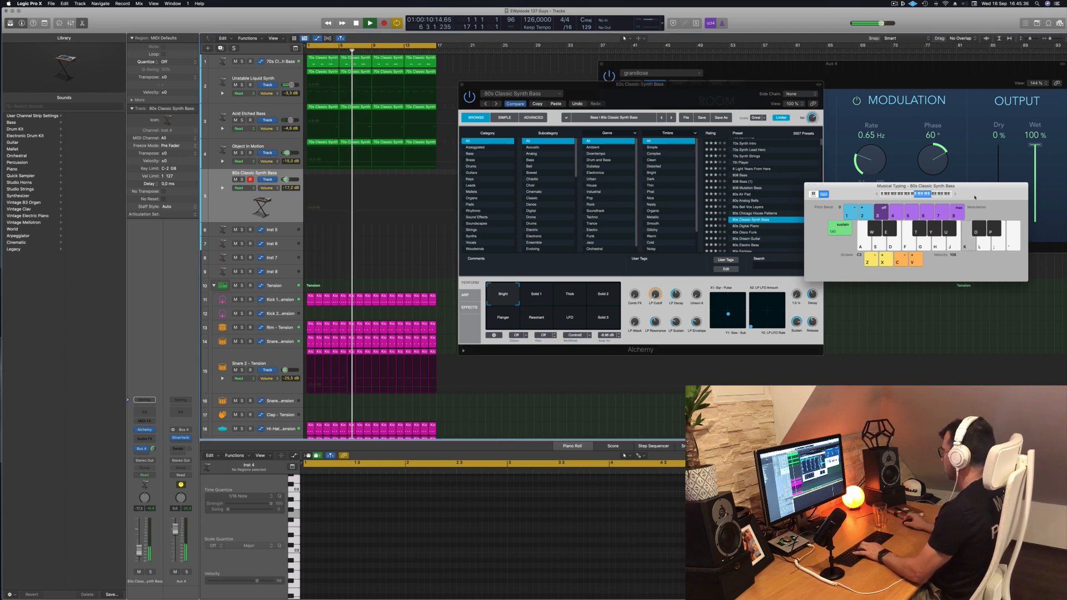
key(x)
key(k)
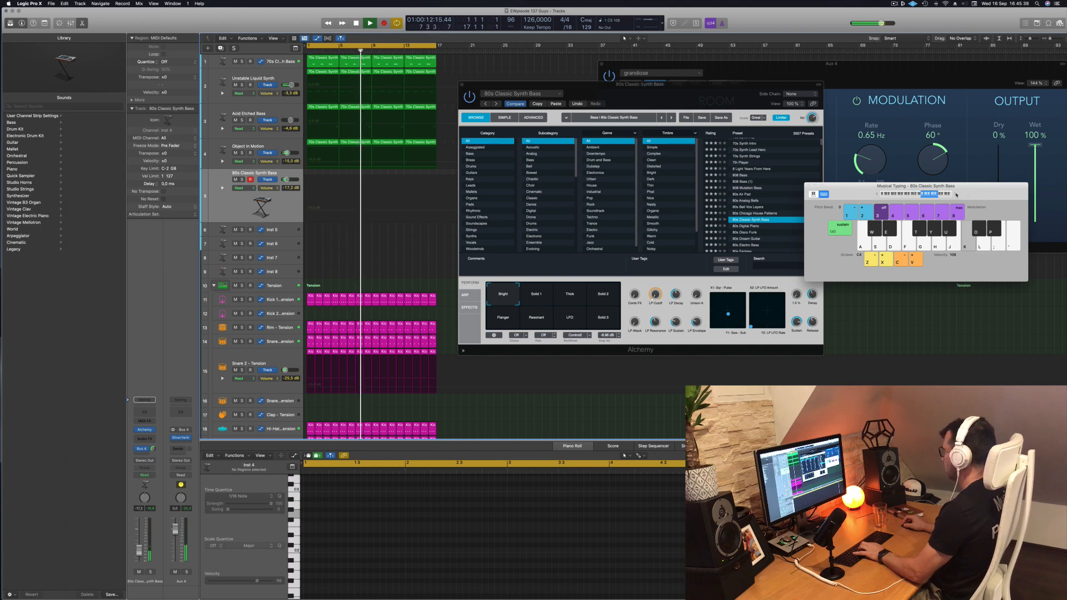
drag(957, 195, 902, 197)
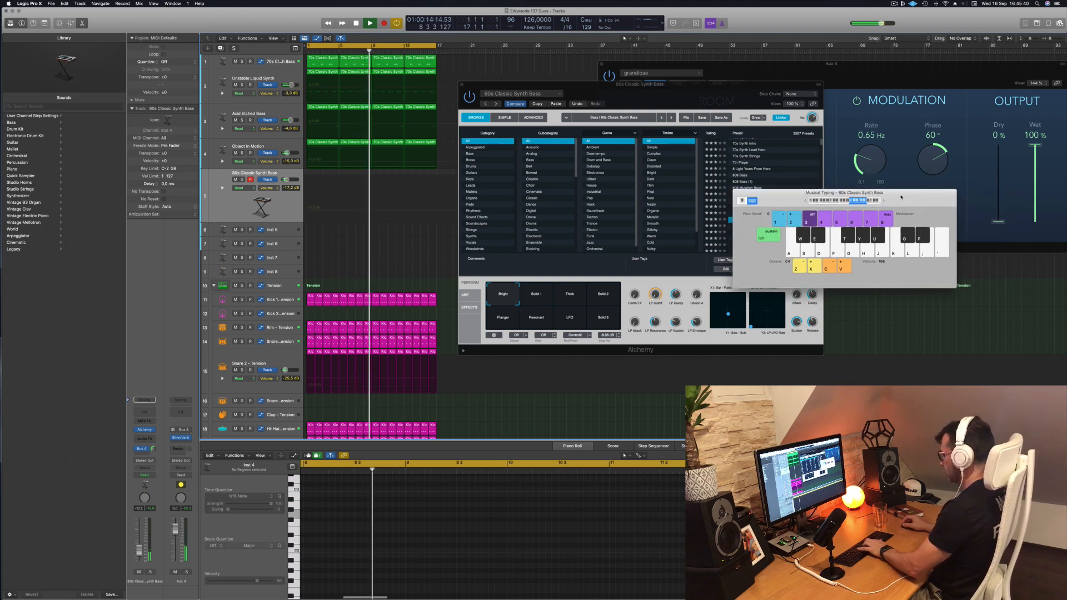
key(apostrophe)
key(l)
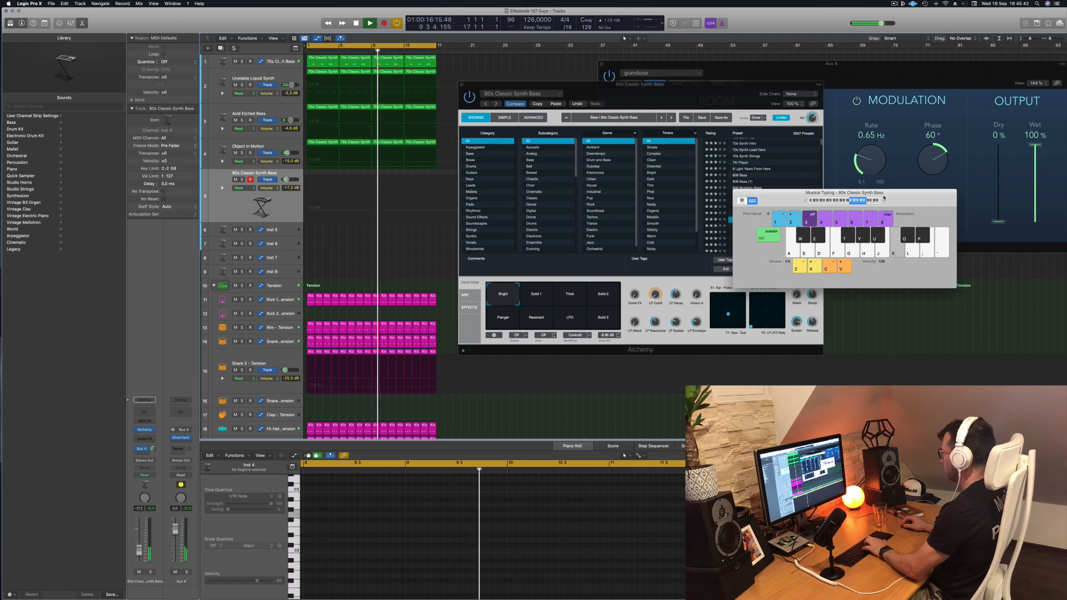
drag(868, 194, 856, 152)
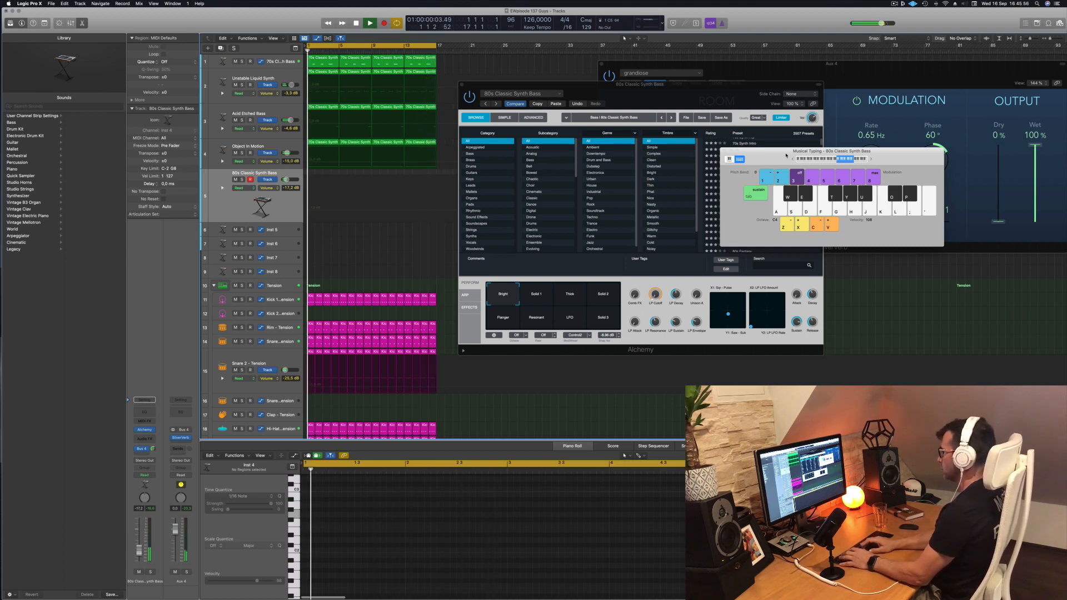
Record a repeated single-note rhythm on the 80s Classic Synth Bass track from bar 1 to about bar 10
key(r)
key(k)
key(k)
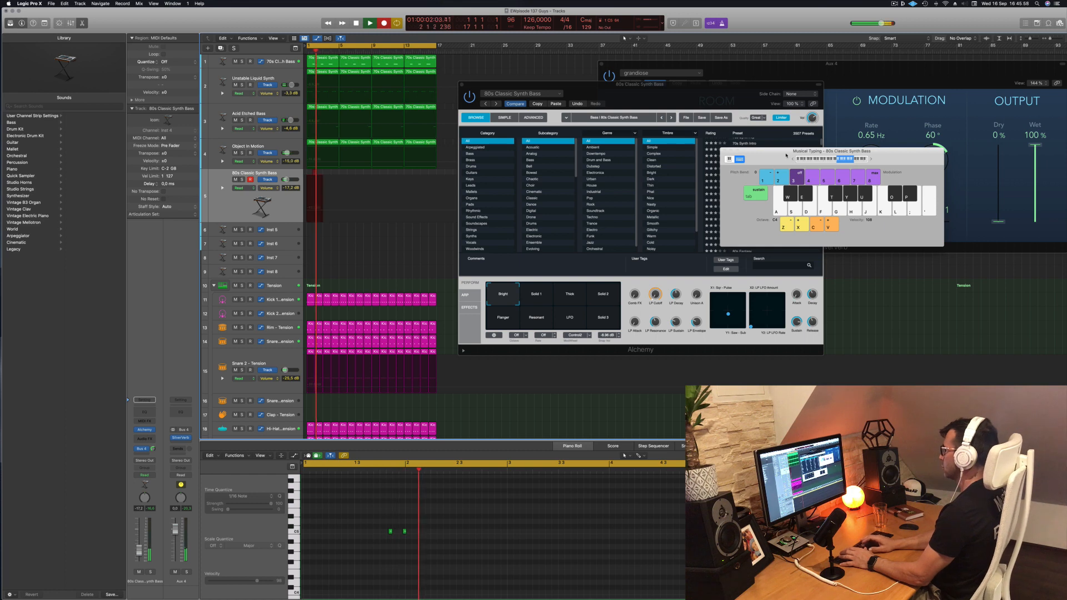
key(k)
key(k)
key(k)
key(k)
key(k)
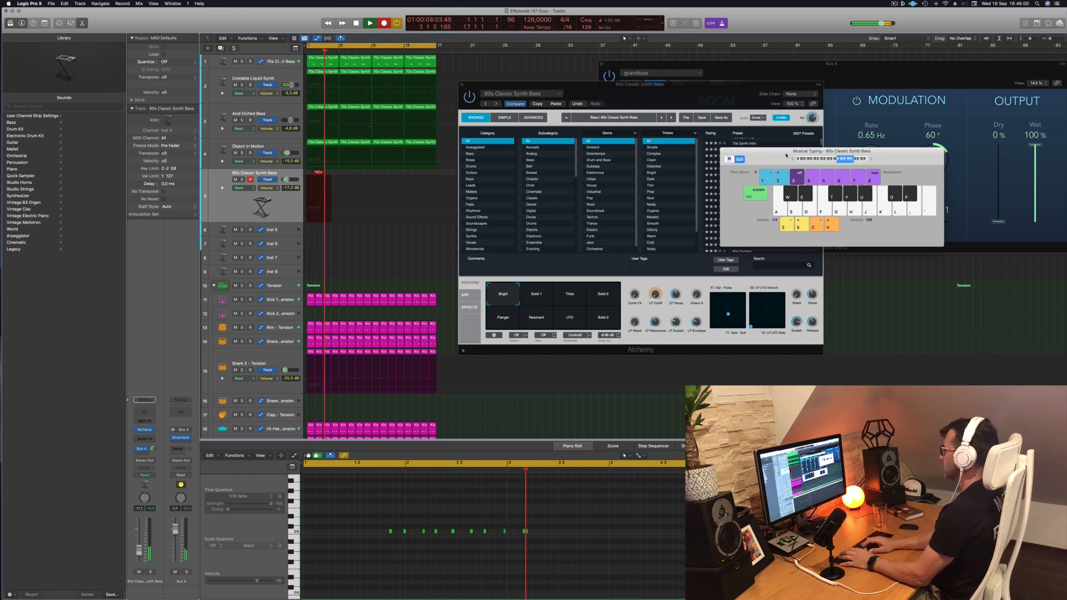
key(k)
key(k)
key(k)
key(k)
key(k)
key(k)
key(k)
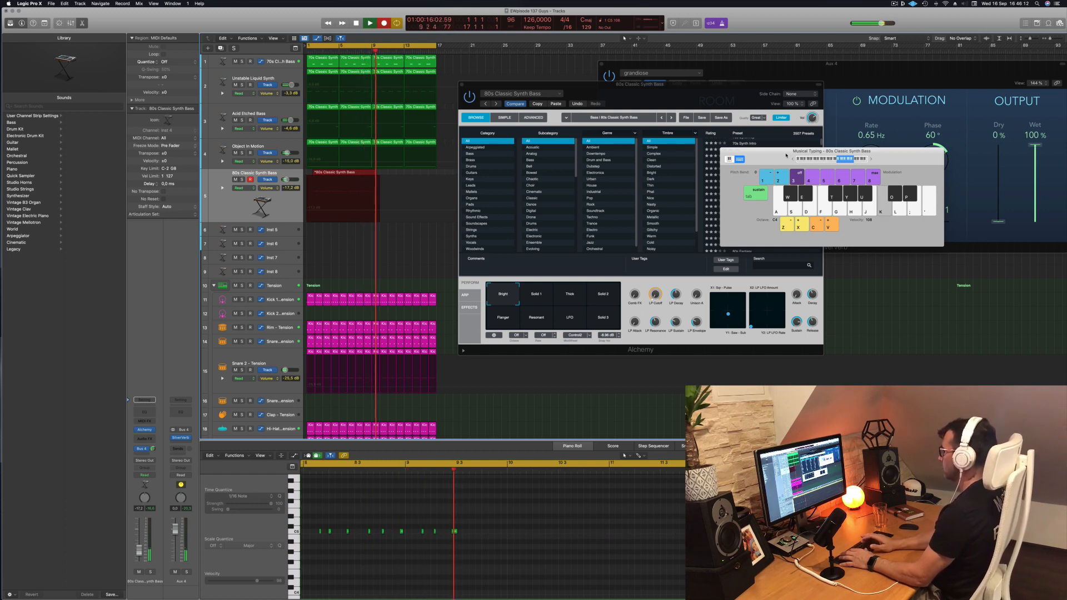
key(space)
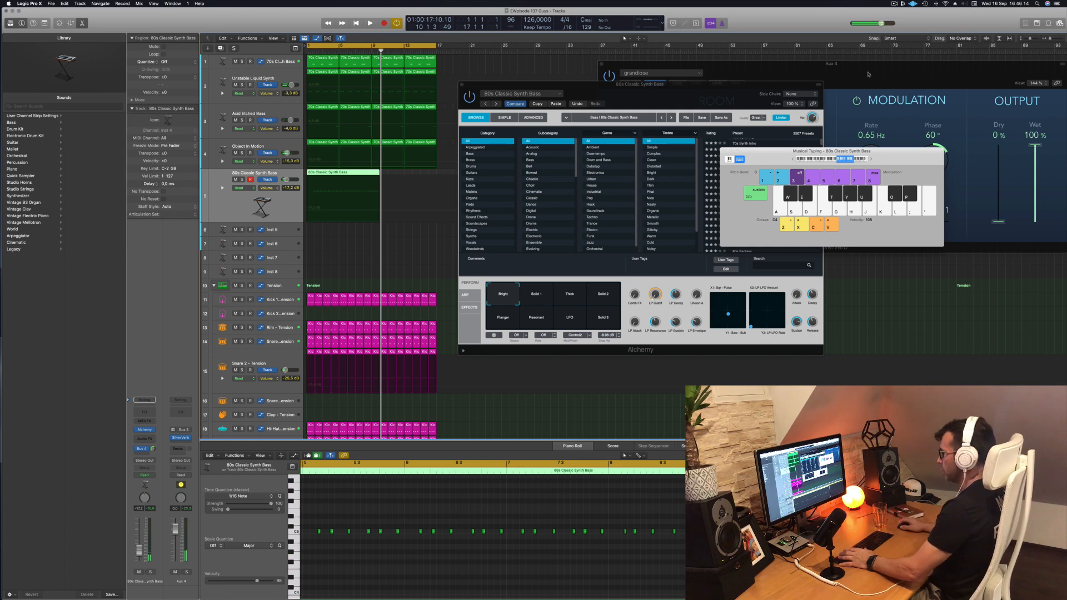
Play back the recording and quantize all its notes to 1/16 Note
key(space)
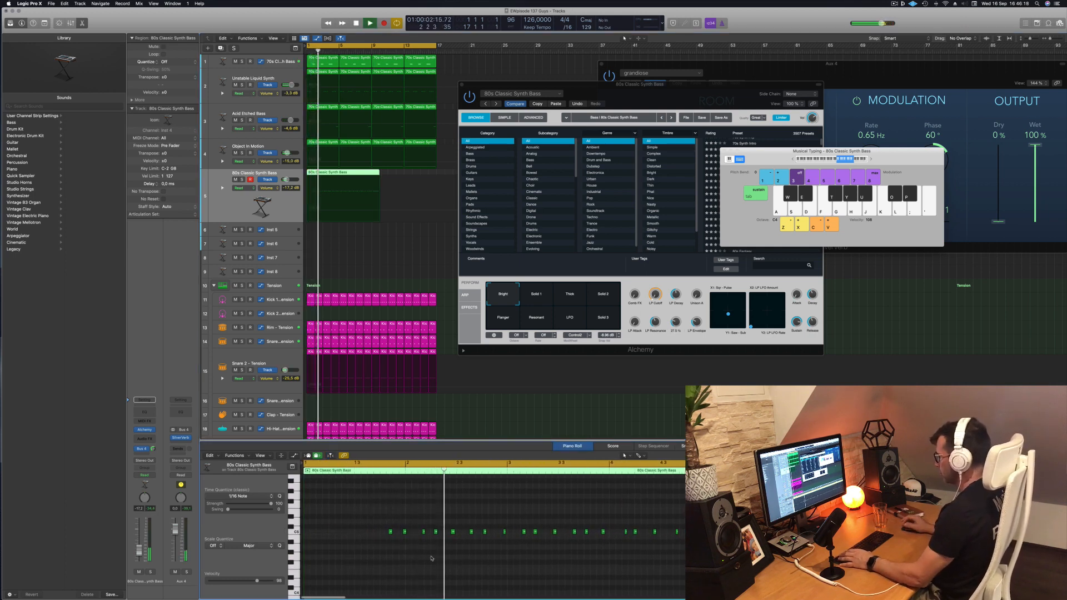
key(super+a)
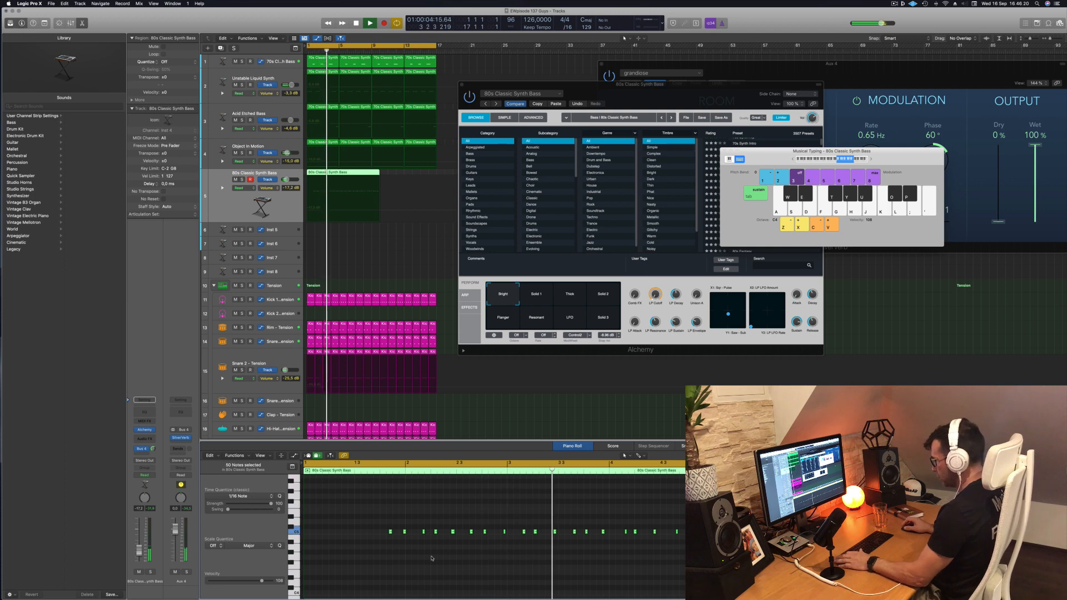
key(q)
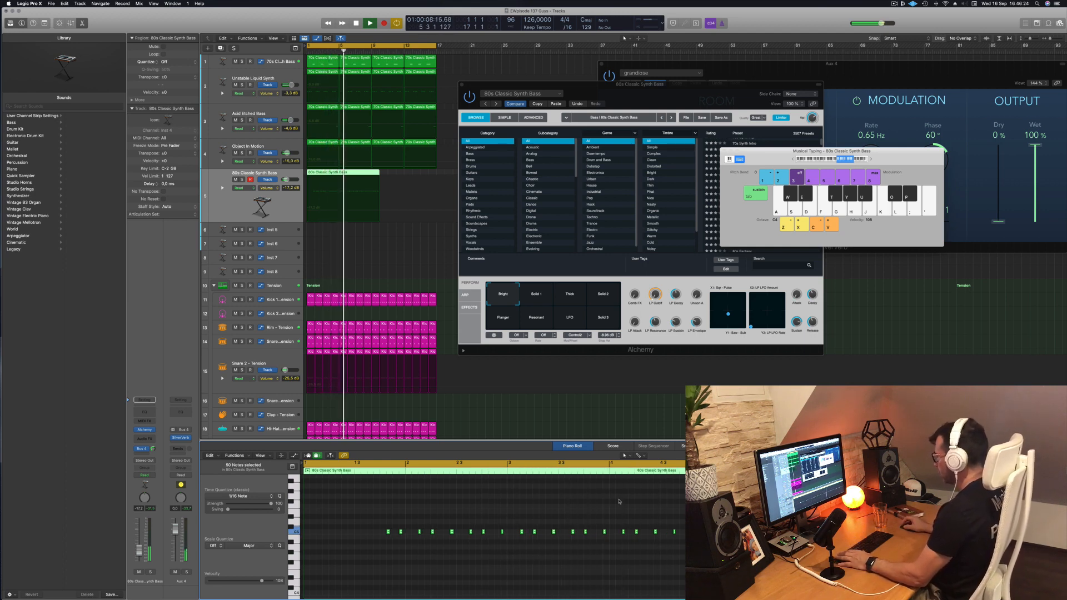
Cut a one-bar piece at bar 4 out of the recorded region, deleting the part before it, and move the piece to bar 1
scroll(340, 153, up, 6)
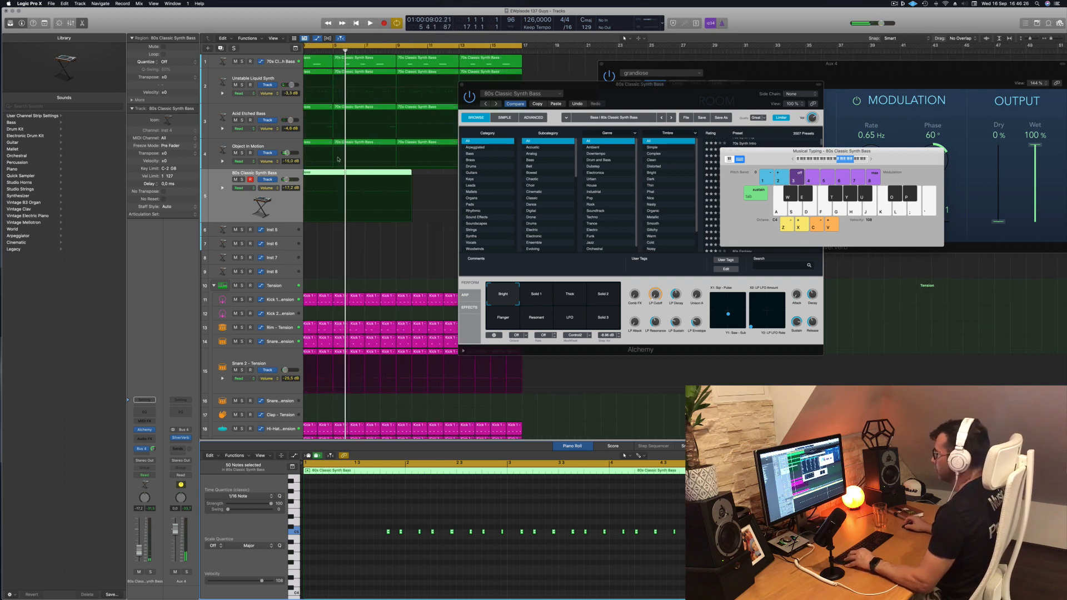
click(347, 172)
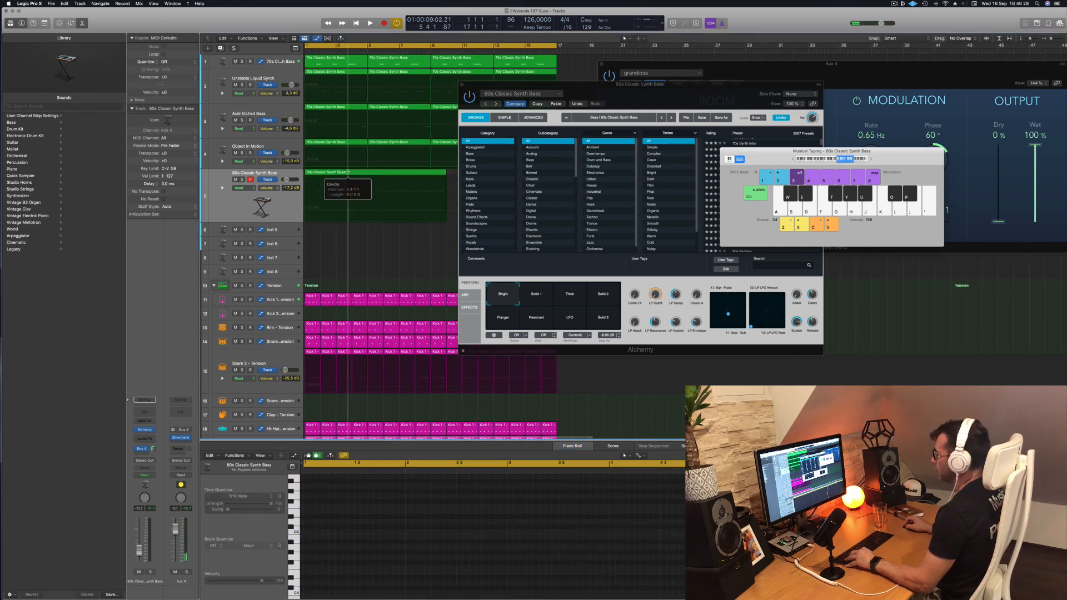
click(352, 172)
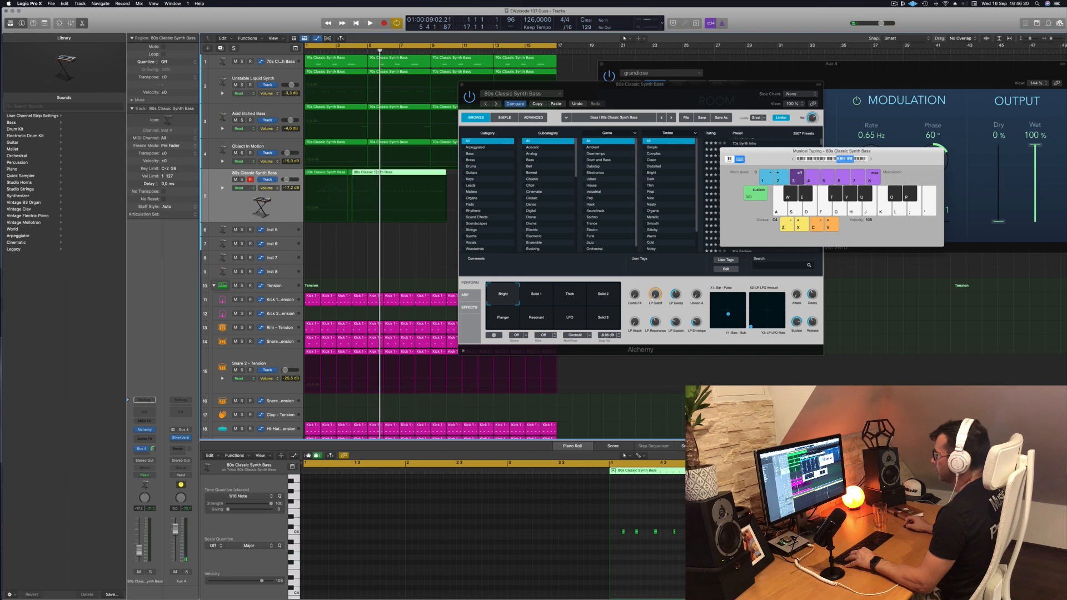
click(369, 172)
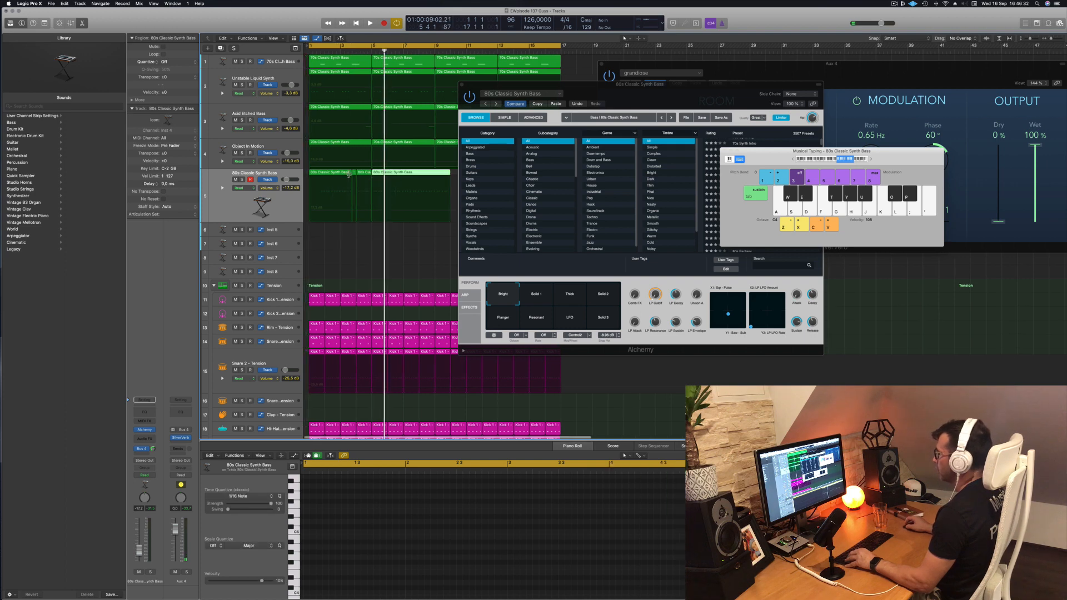
click(336, 173)
key(Delete)
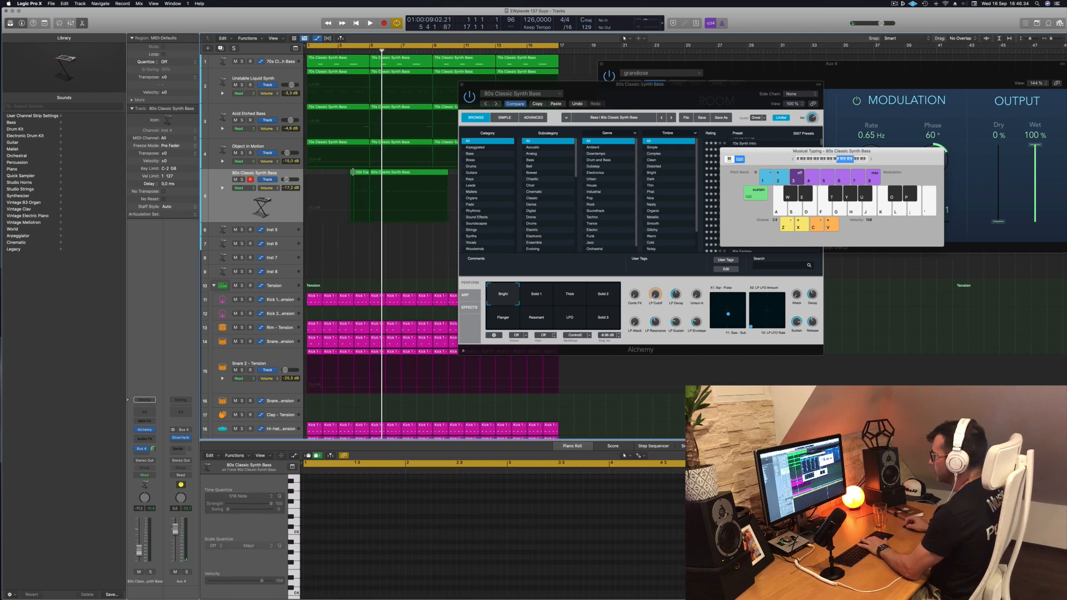
drag(362, 174, 317, 220)
Play the one-bar bass region and delete the leftover recording that starts at bar 5
key(space)
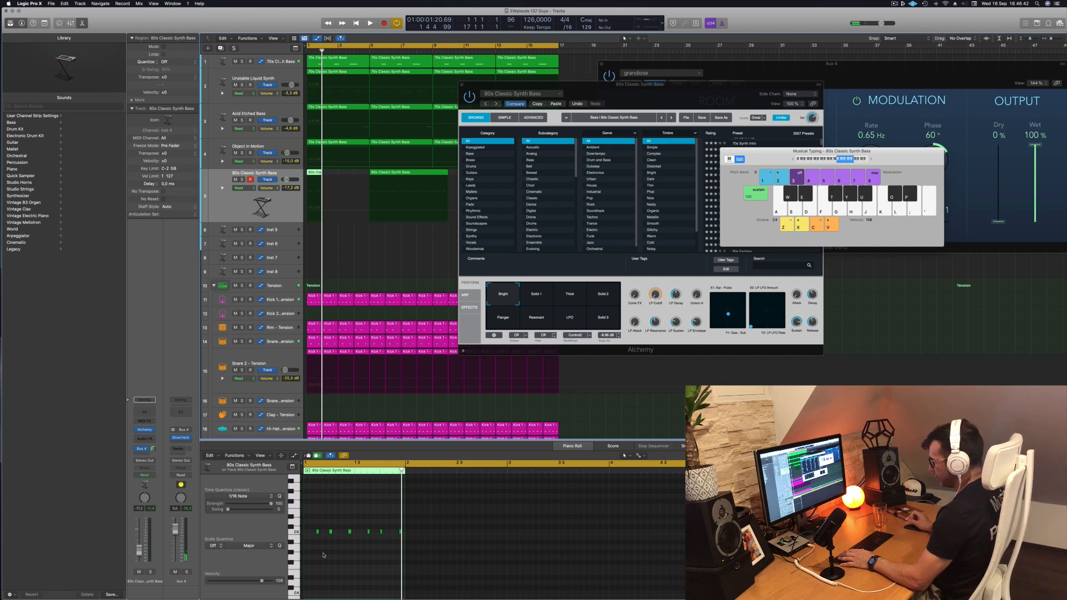
key(space)
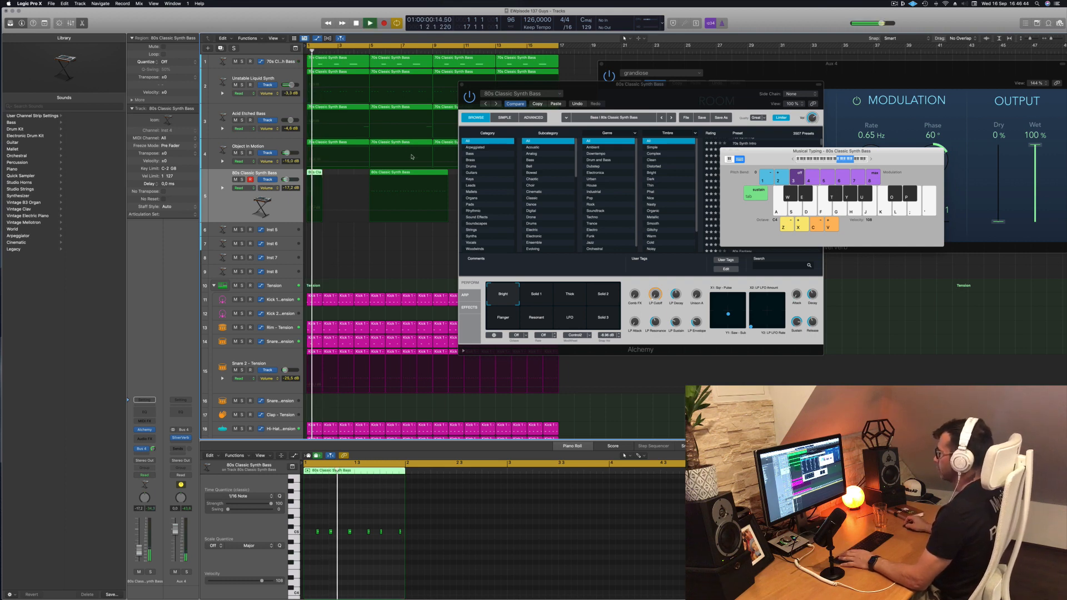
click(414, 173)
key(Delete)
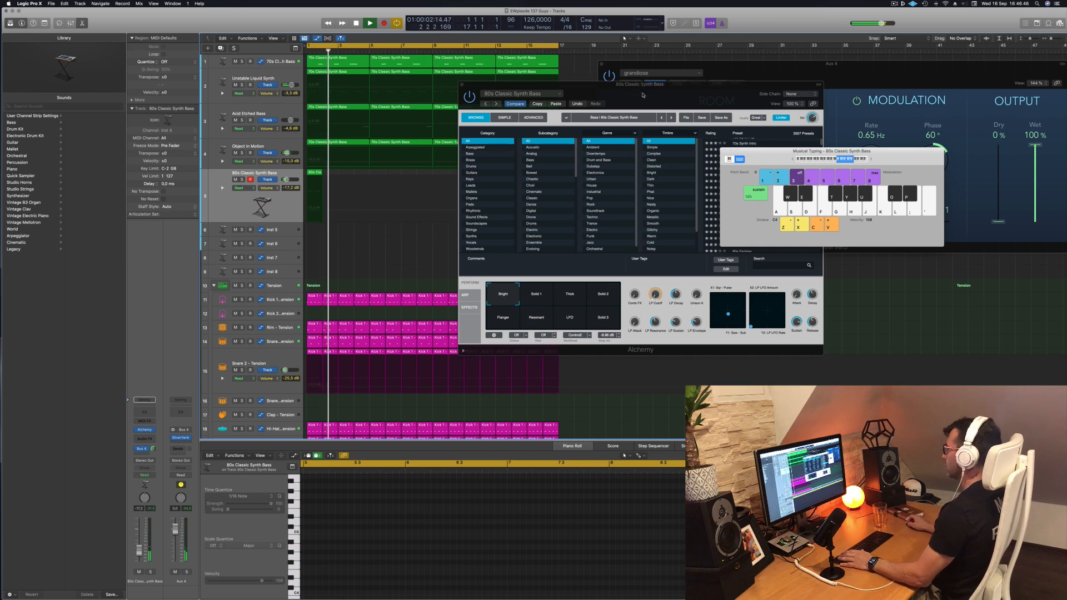
Copy the one-bar 80s Classic Synth Bass region repeatedly to fill the track up to bar 17 and play it back
drag(641, 95, 800, 129)
key(space)
key(space)
drag(316, 173, 378, 178)
drag(287, 175, 433, 180)
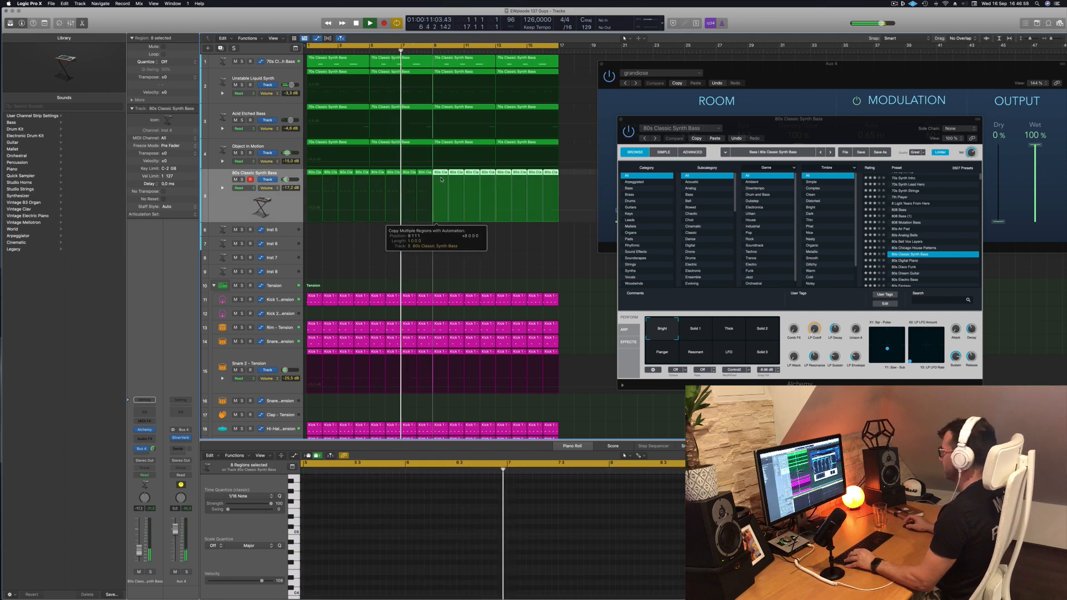
drag(829, 129, 797, 85)
key(space)
key(space)
key(space)
key(space)
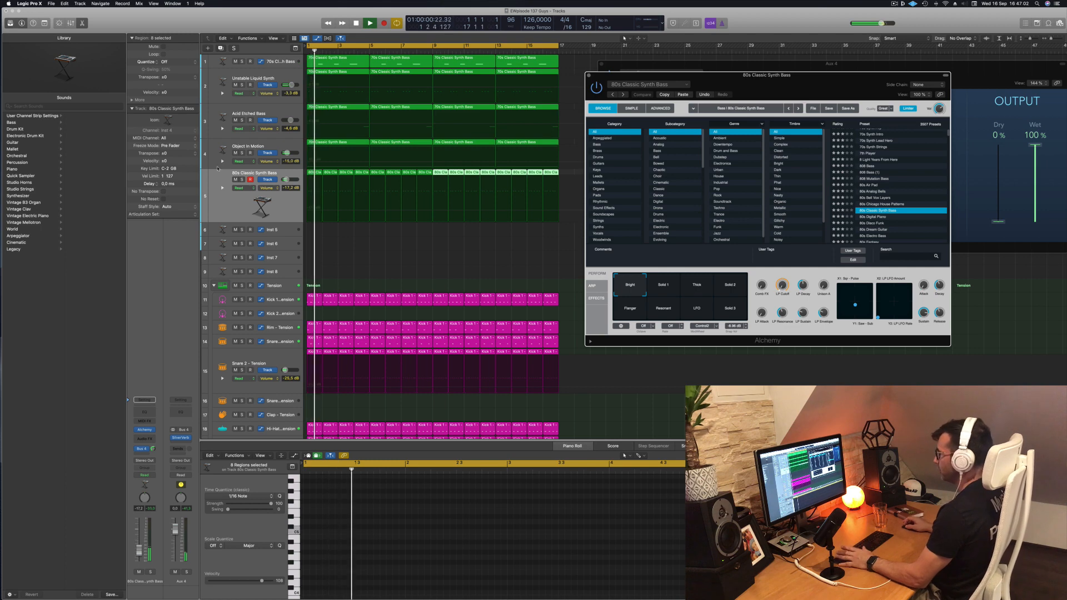
Select all 80s Classic Synth Bass regions, restart playback and try a different LP Cutoff amount in Alchemy
key(super+a)
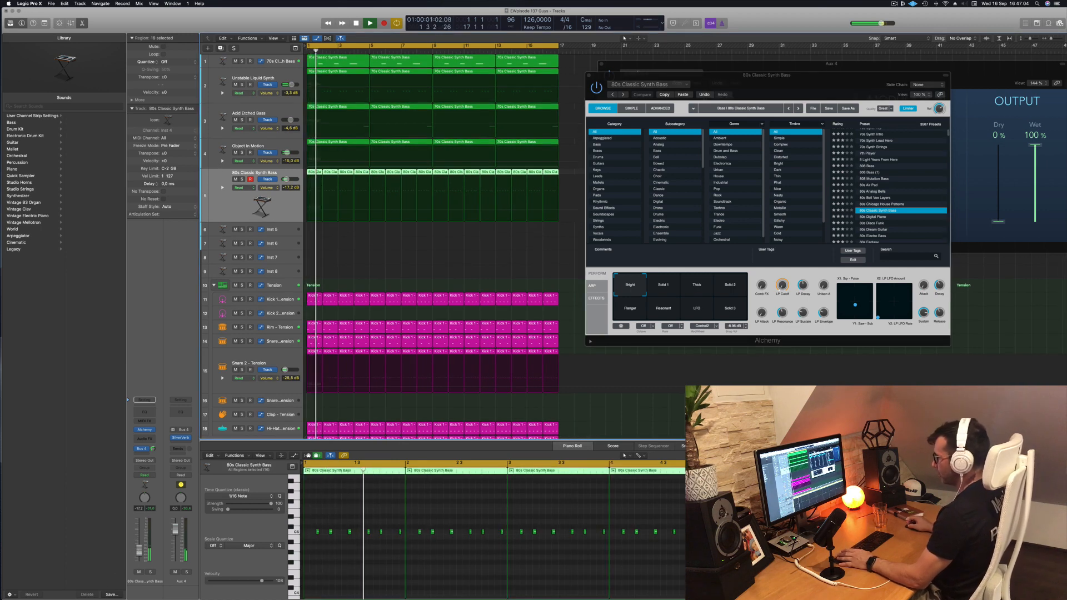
key(space)
key(space)
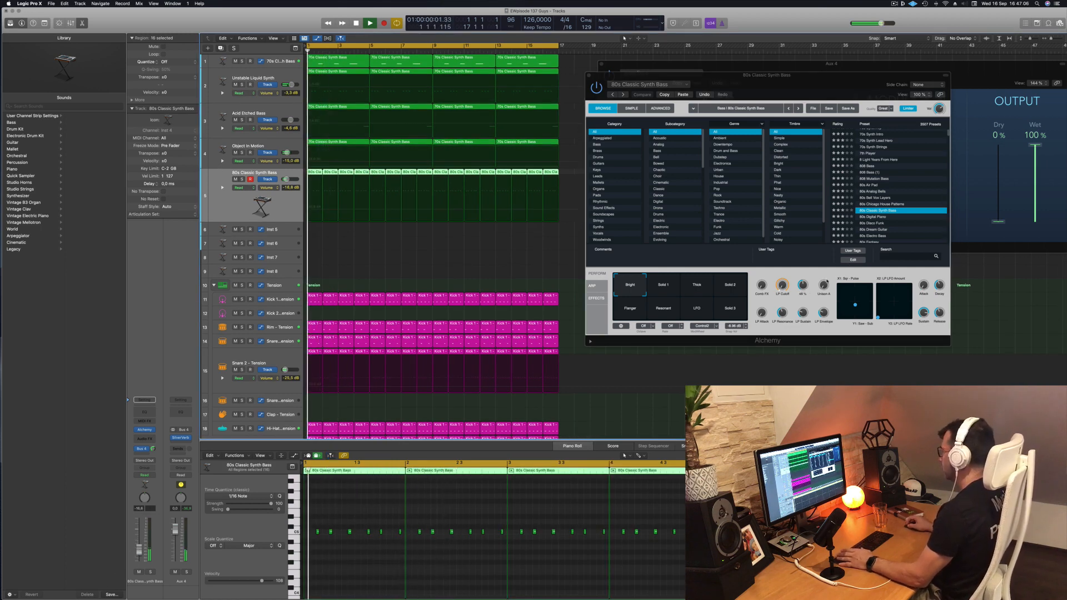
drag(782, 289, 785, 265)
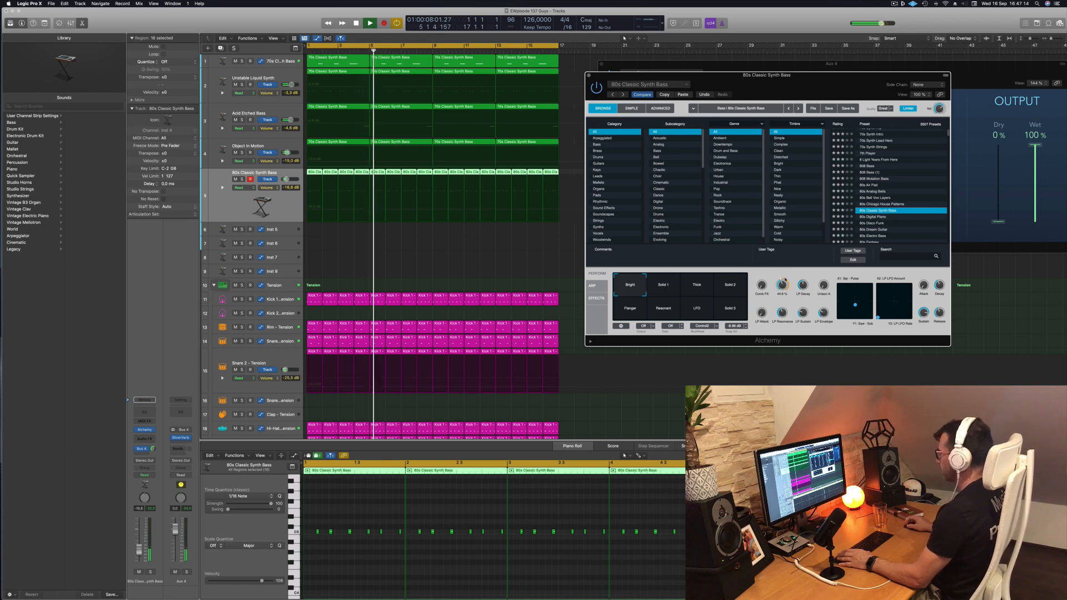
Compare Alchemy's Solid 1, Thick and Solid 2 snapshots, return to Bright and readjust the LP Cutoff
key(Return)
click(665, 288)
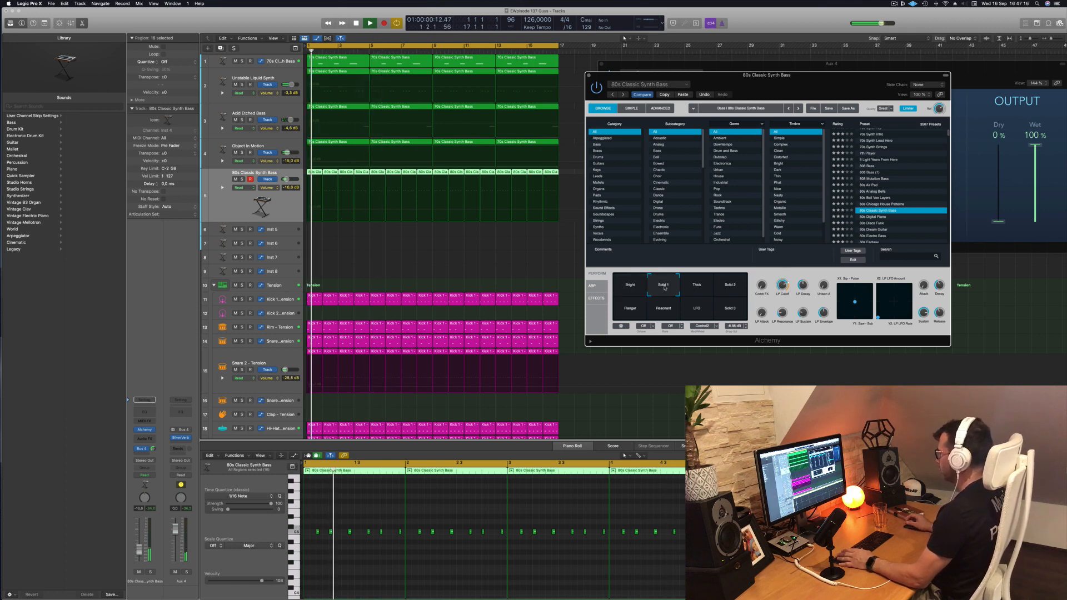
click(705, 287)
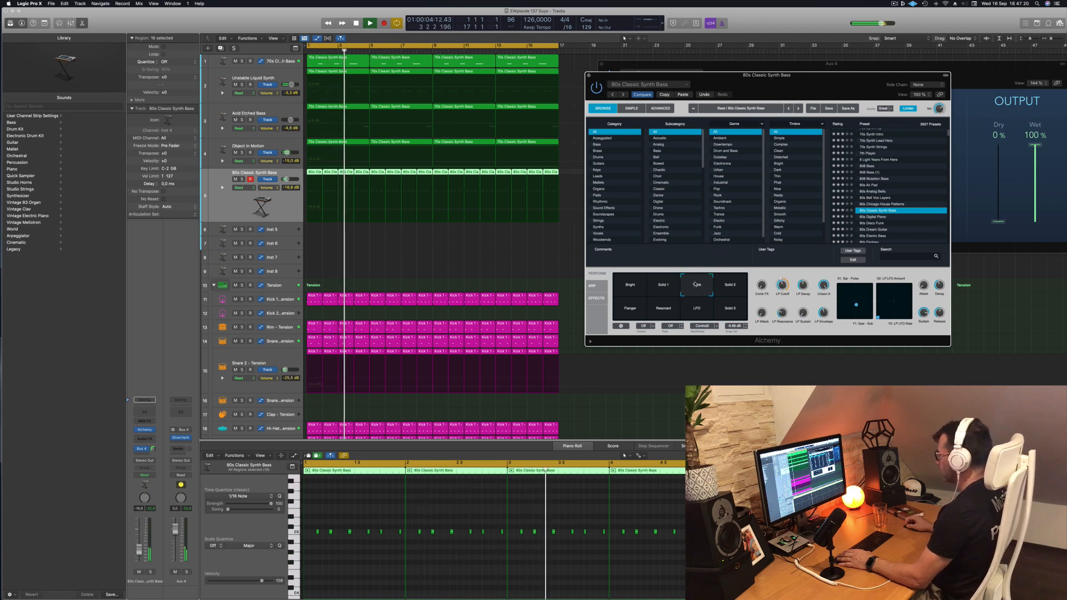
click(739, 284)
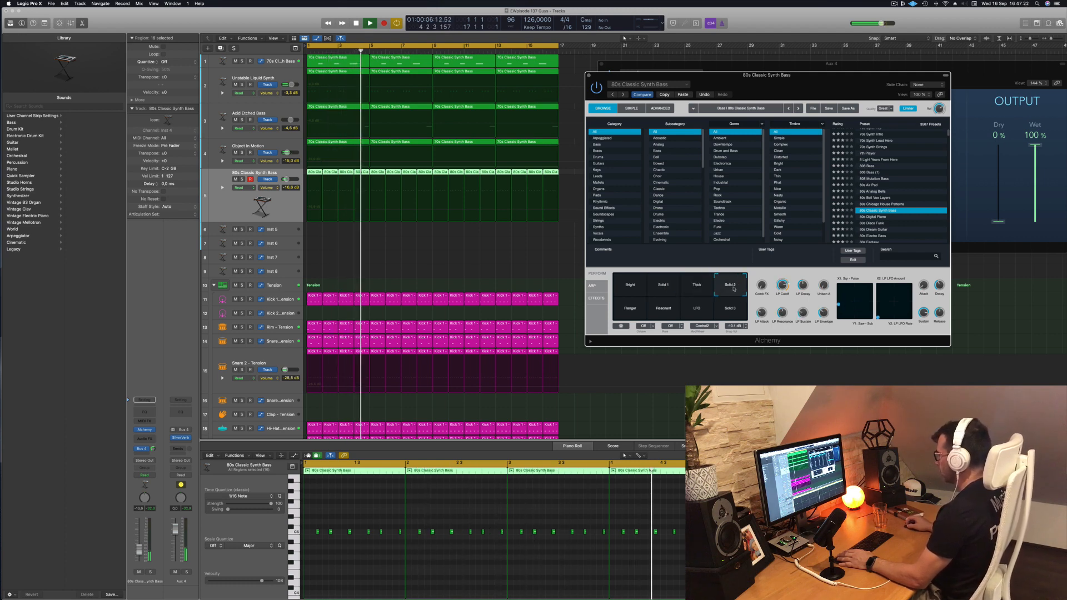
drag(632, 314, 611, 281)
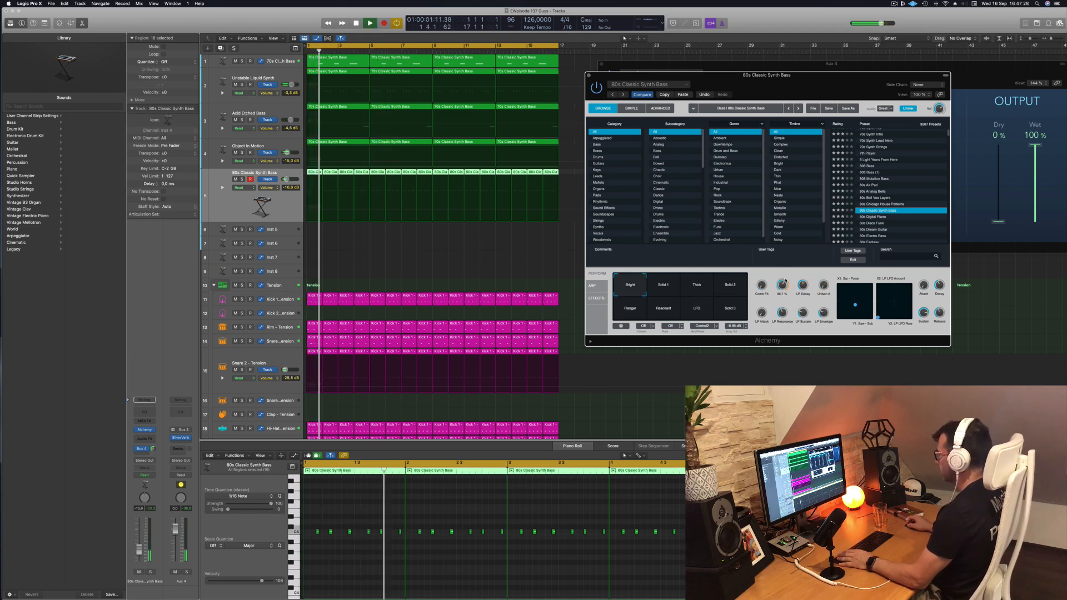
mouse_move(783, 285)
mouse_down()
mouse_move(788, 270)
mouse_move(786, 288)
mouse_up()
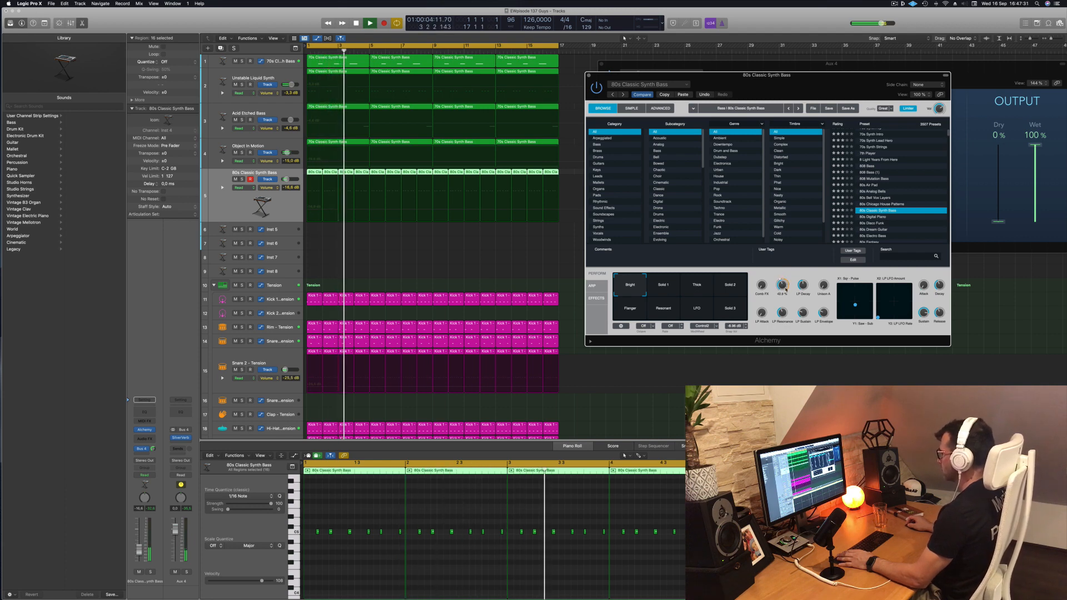
Insert a stereo Compressor on the 80s Classic Synth Bass channel, side-chained to Kick 1 - Tension, with the threshold at about -9.5 dB
click(240, 209)
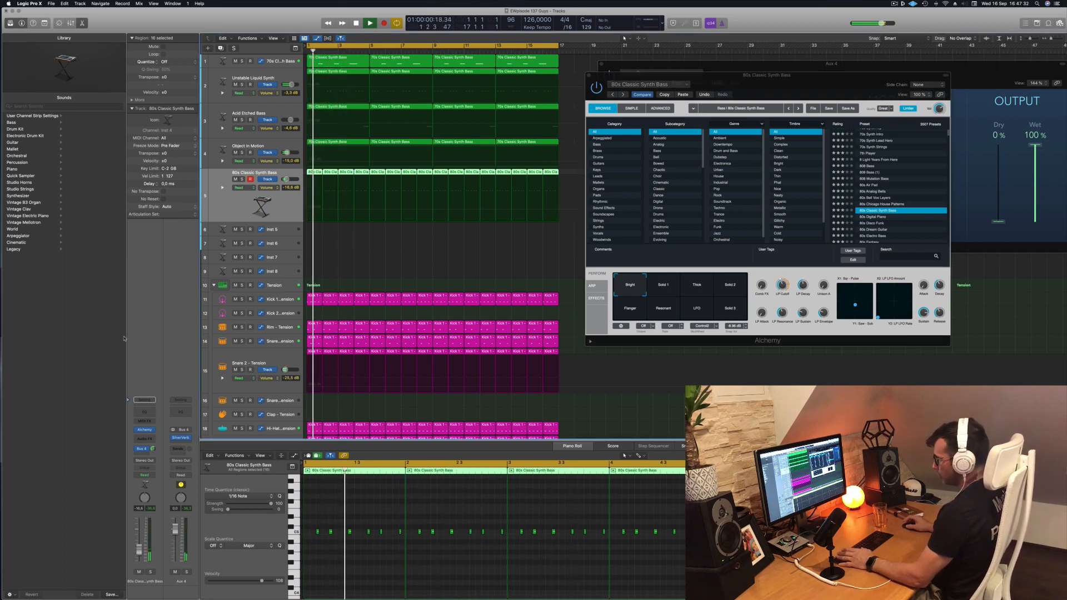
click(147, 438)
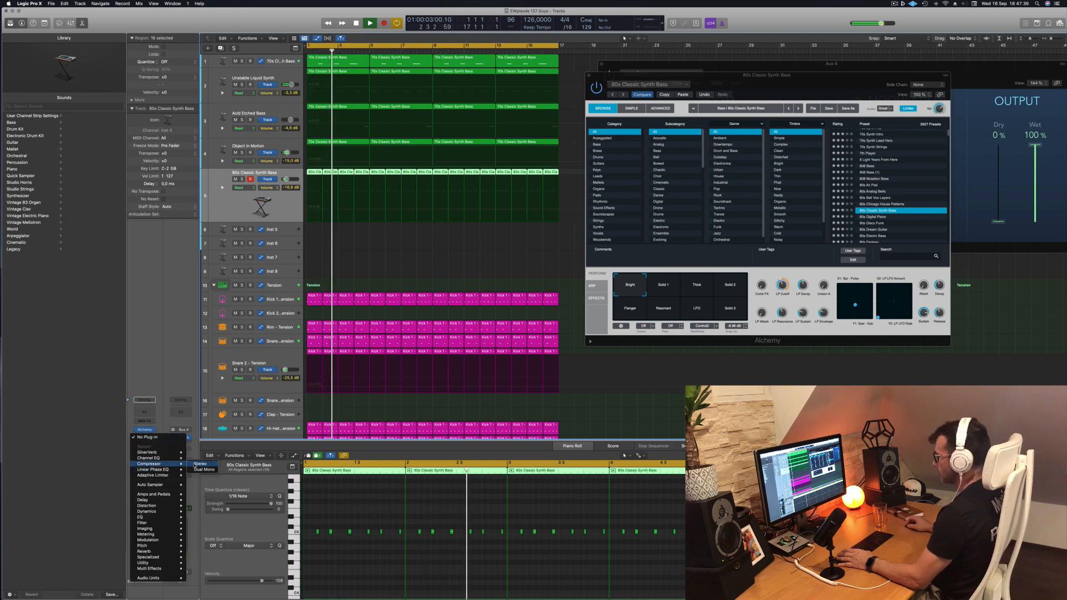
click(156, 464)
drag(623, 89, 763, 100)
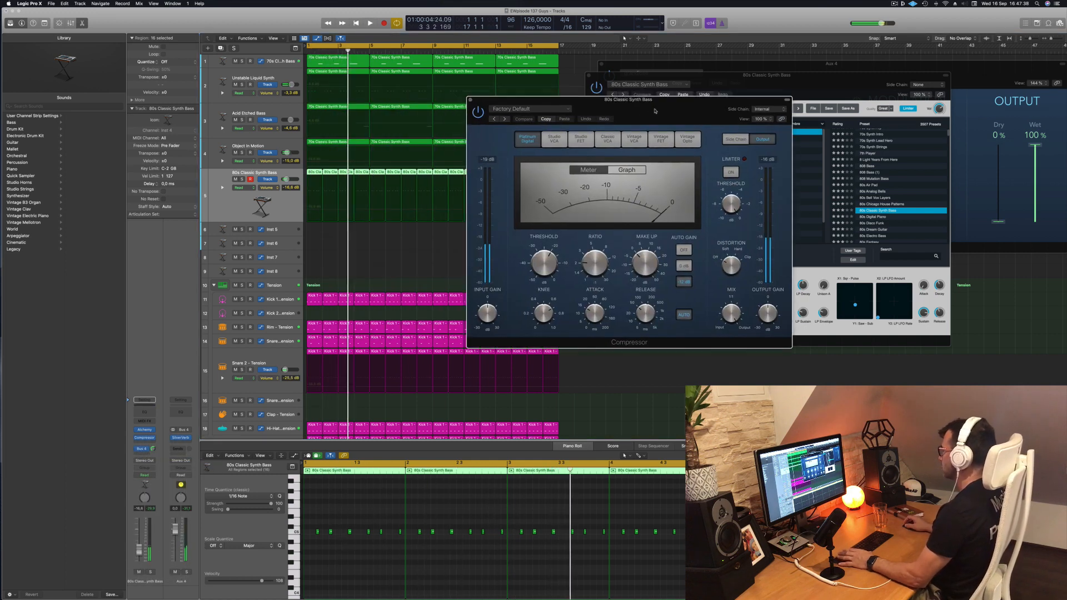
click(776, 111)
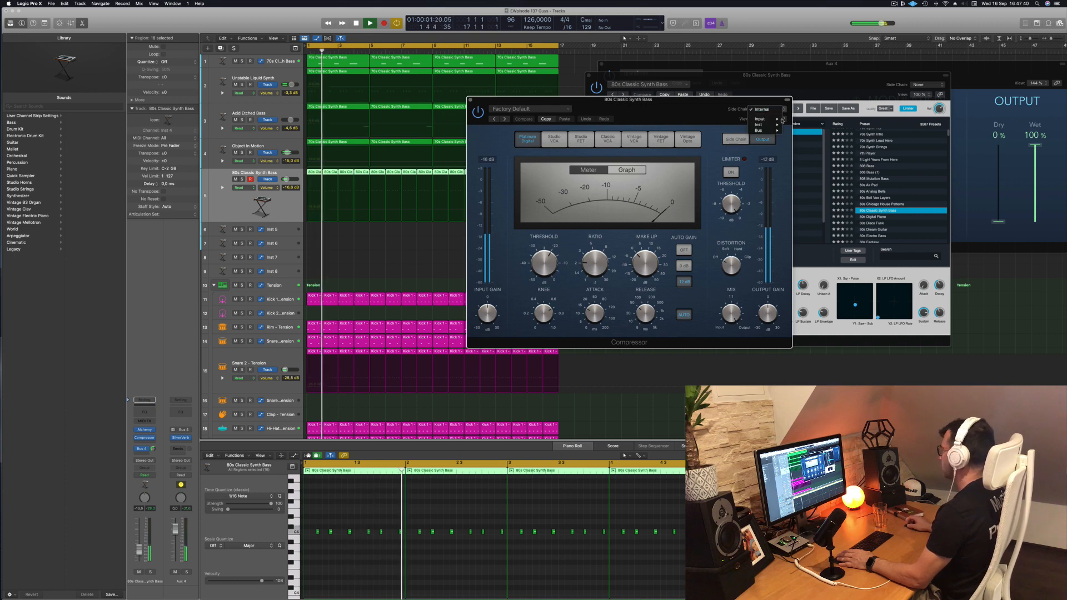
mouse_move(767, 125)
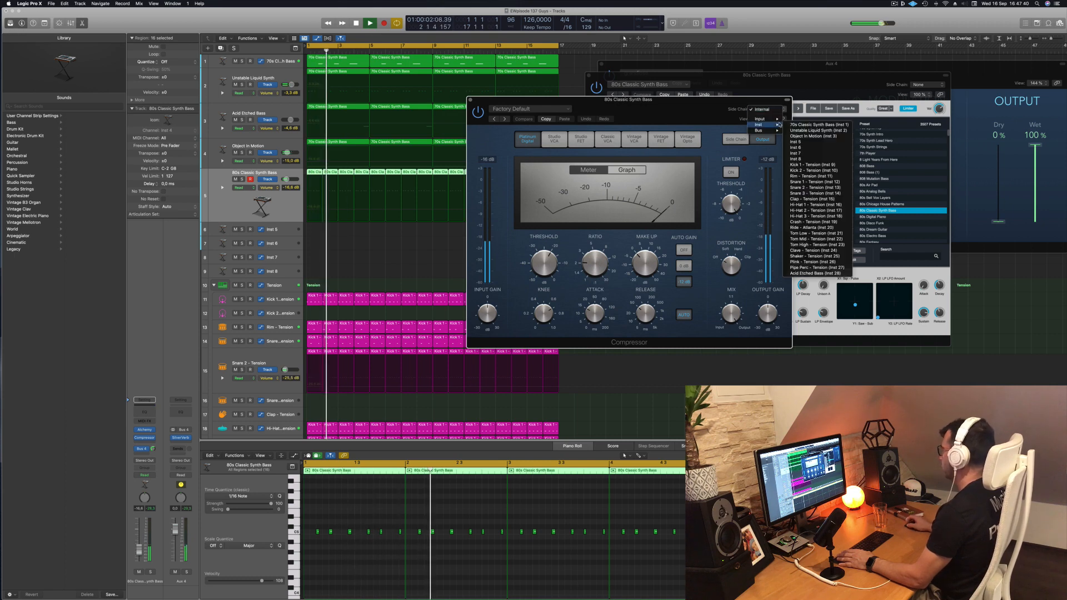
click(827, 165)
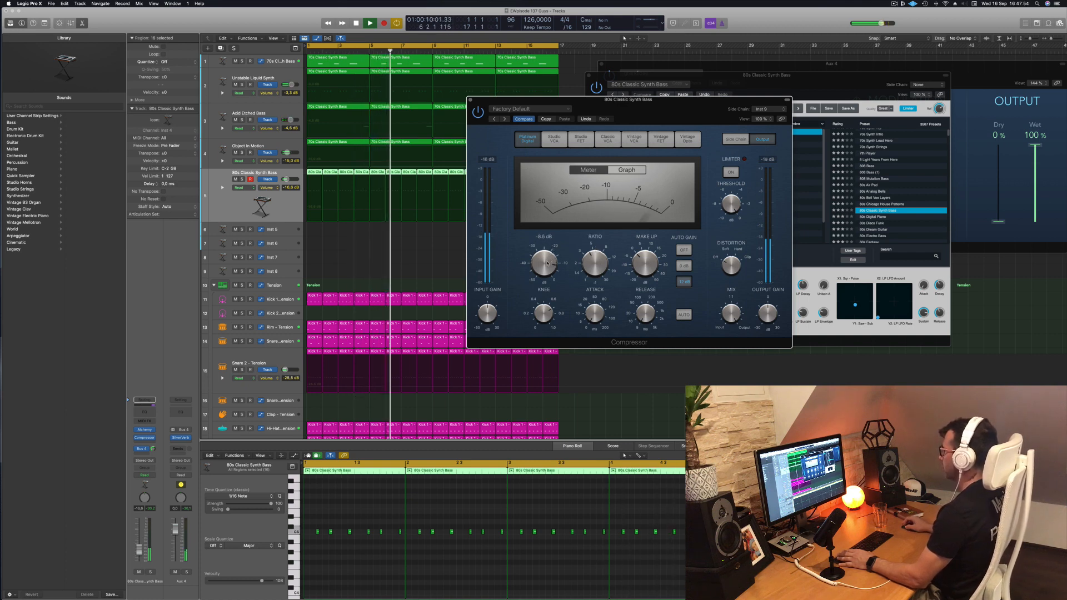
Close the Compressor window and raise the 80s Classic Synth Bass channel volume to about -15 dB
drag(534, 104, 510, 123)
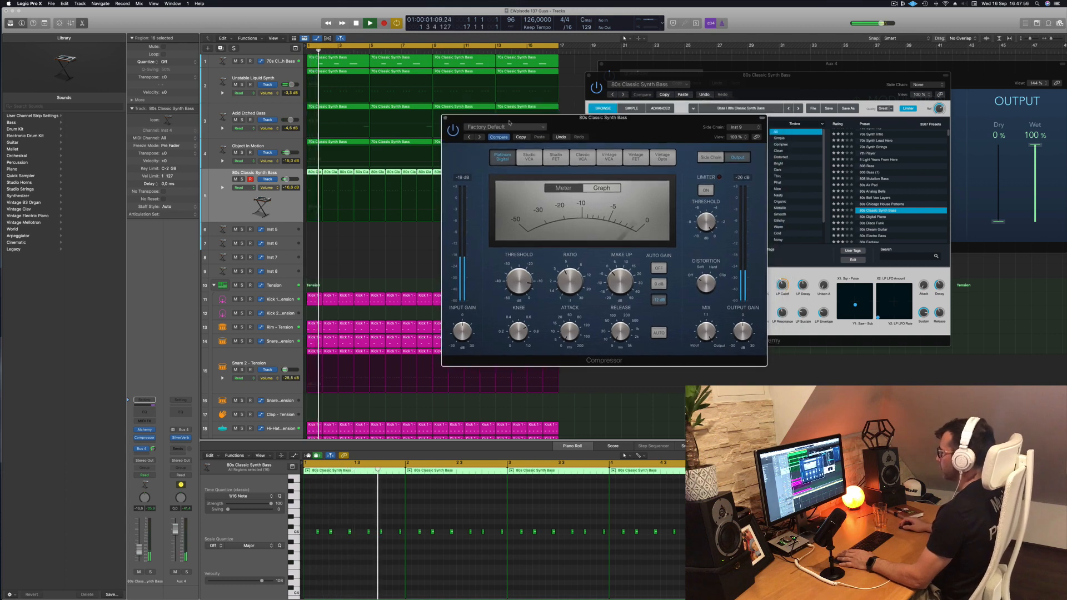
click(445, 118)
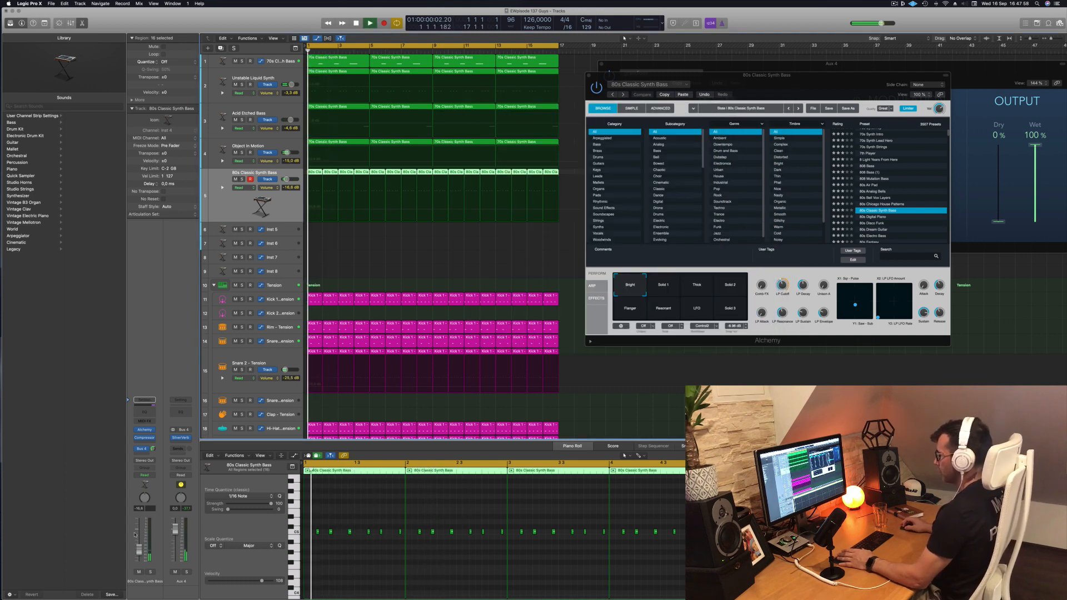
drag(138, 553, 139, 551)
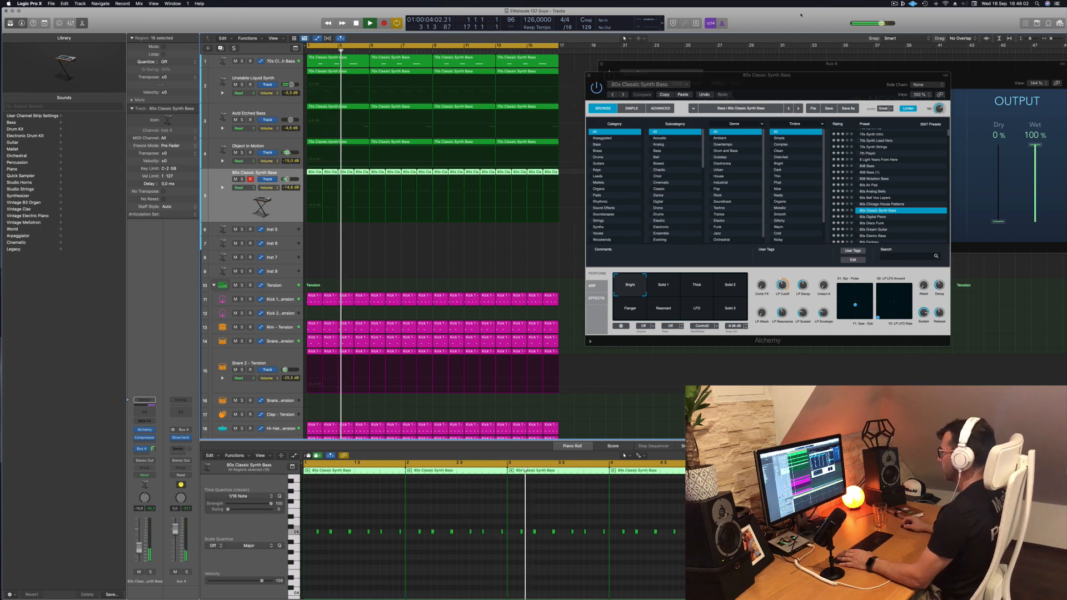
Close the Alchemy and SilverVerb windows and zoom out the arrangement to show all tracks
drag(590, 77, 570, 78)
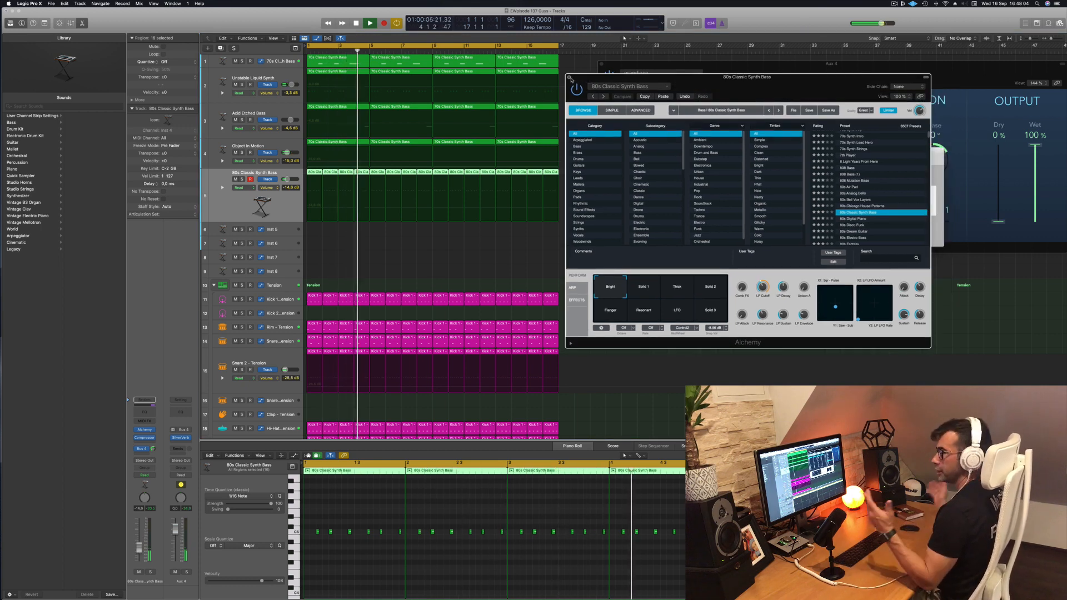
click(569, 77)
key(super+k)
drag(769, 160, 763, 159)
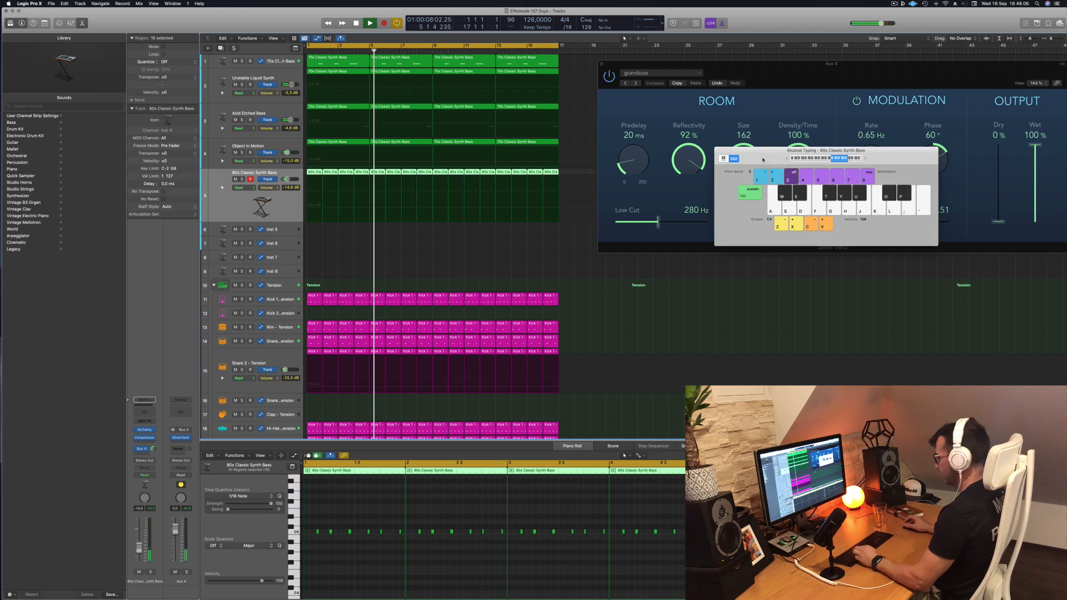
key(super+k)
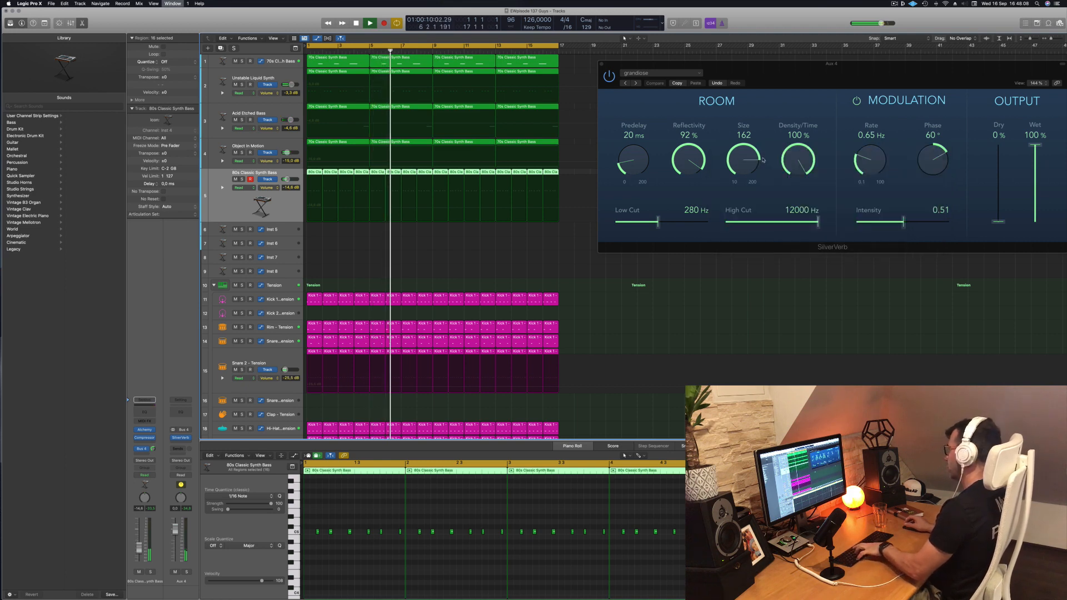
drag(627, 67, 398, 78)
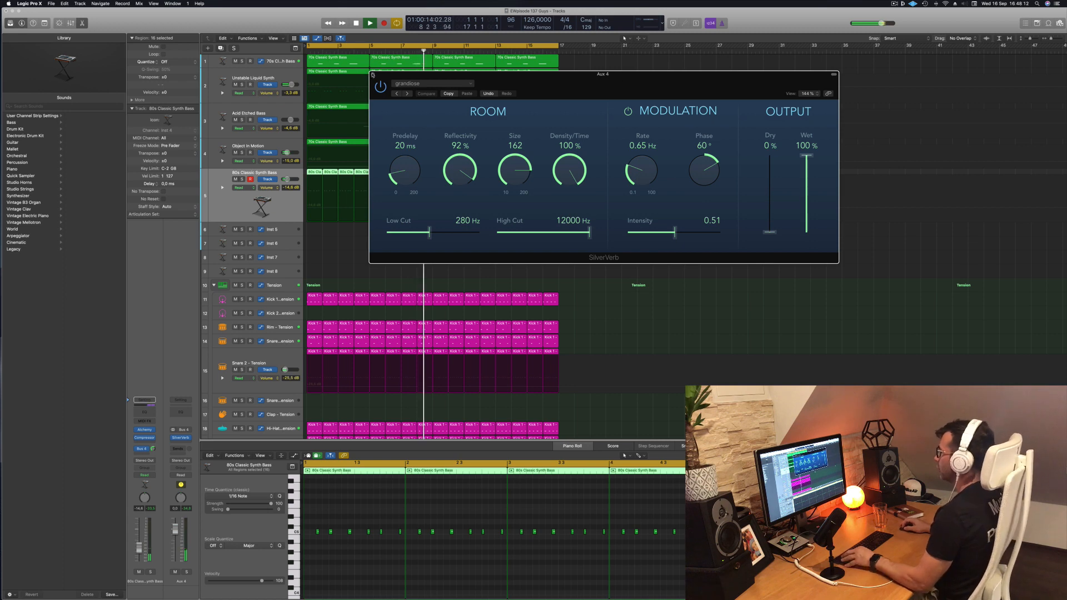
click(373, 75)
key(super+Left)
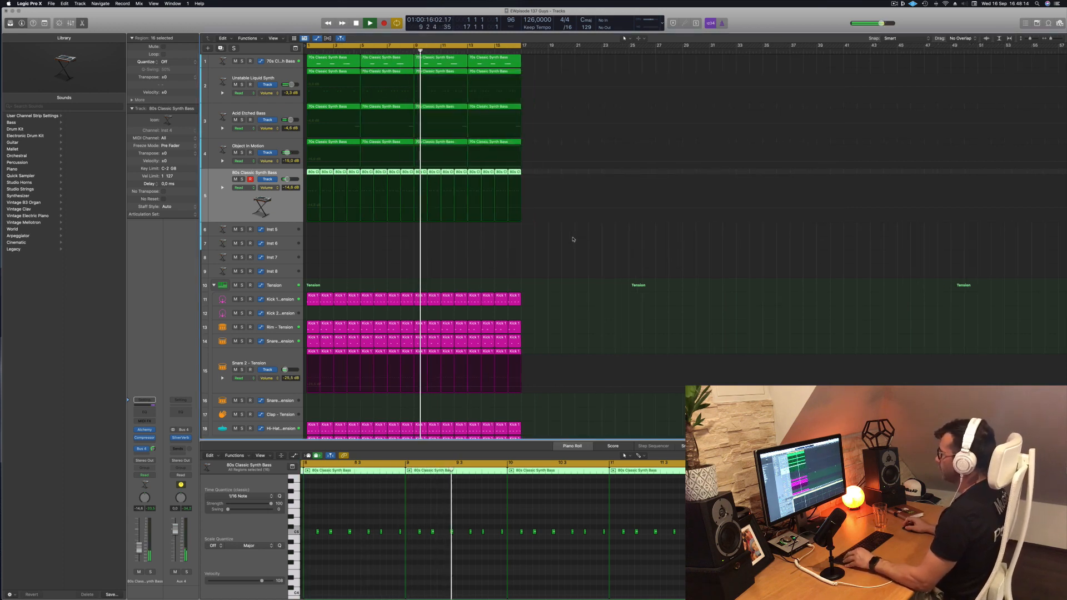
key(super+Up)
key(super+Up)
key(super+Up)
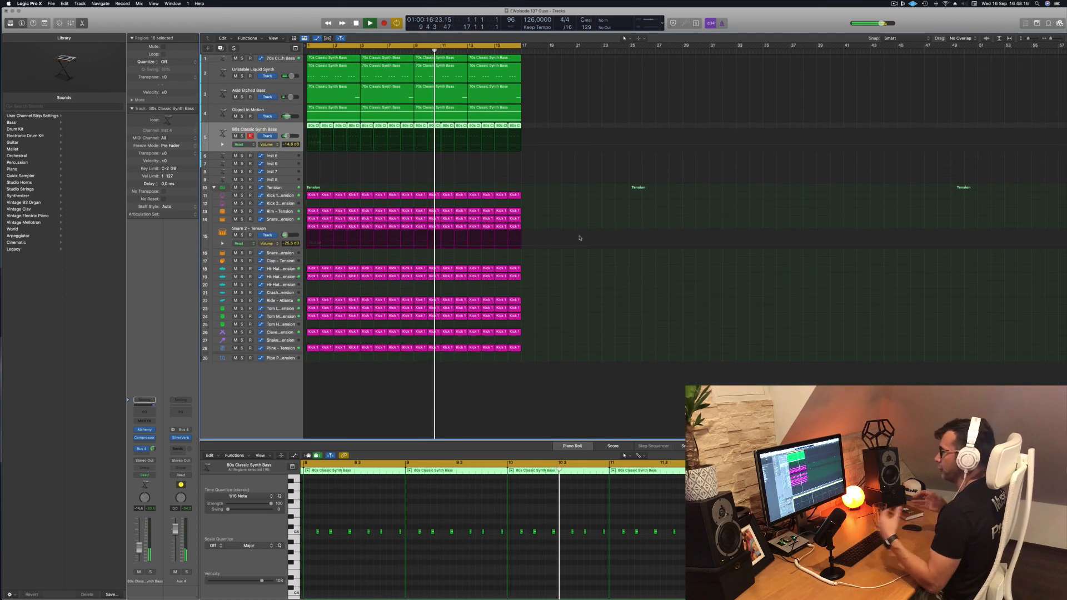